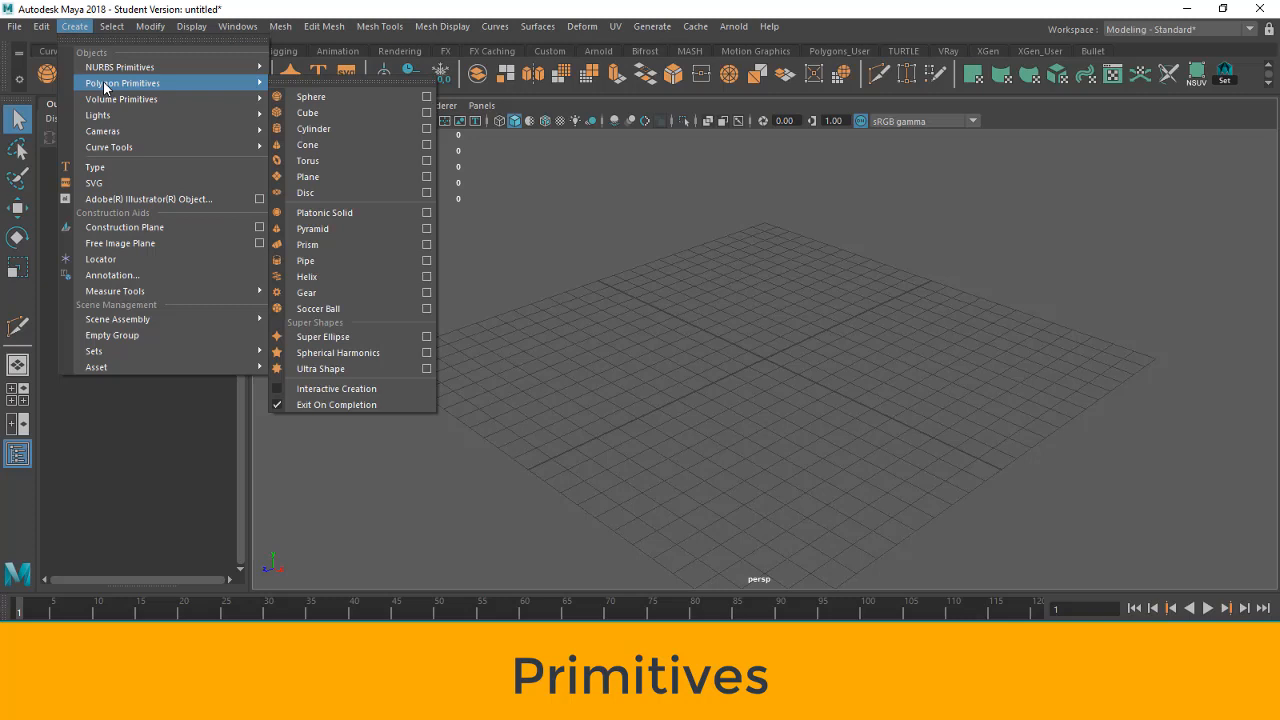
- Detach the Polygon Primitives list as a floating window and create a polygon sphere at the grid's centre
left_click(351, 82)
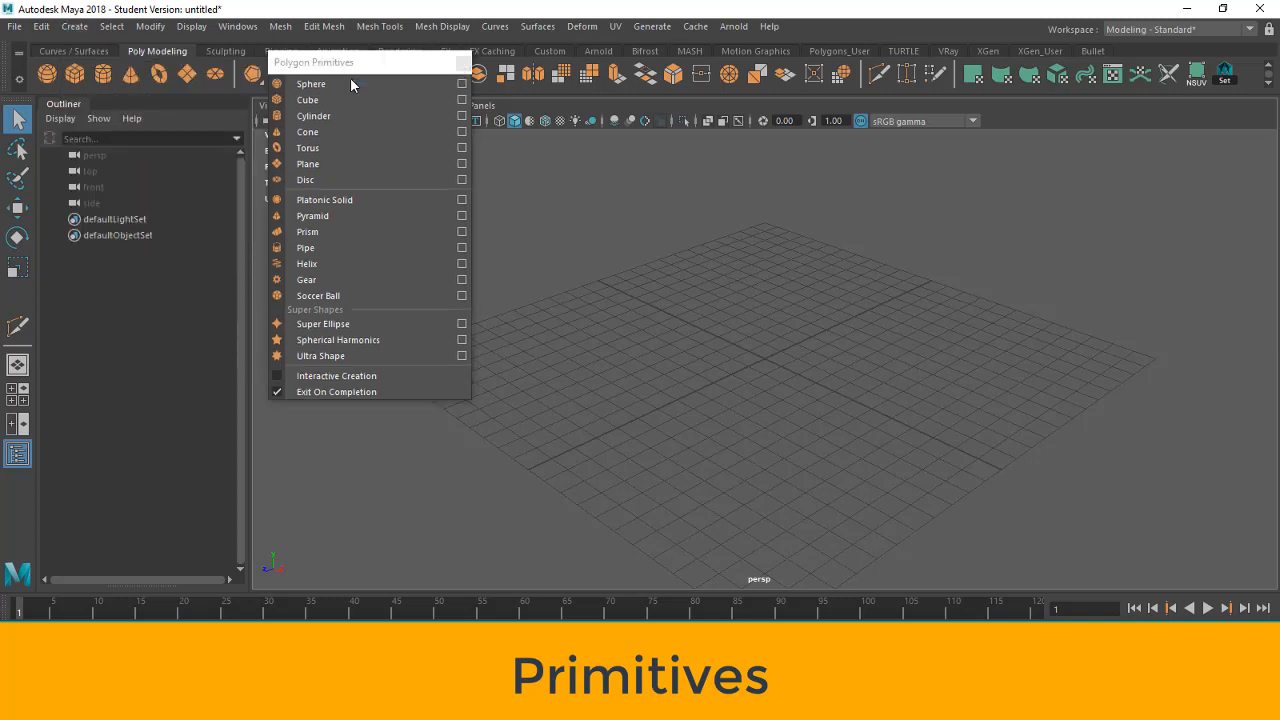
left_click_drag(341, 73, 175, 160)
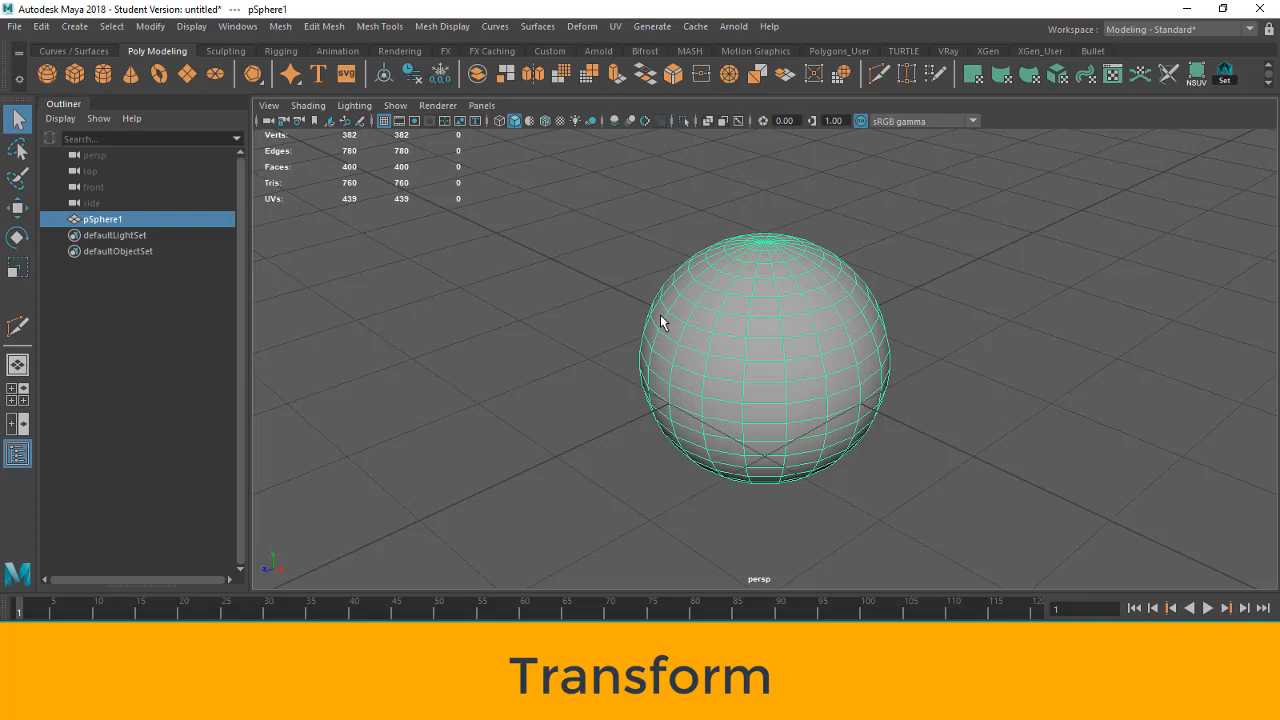
- Show the Move, Rotate and Scale manipulators on the sphere one after another, leaving the Scale tool active
key("w")
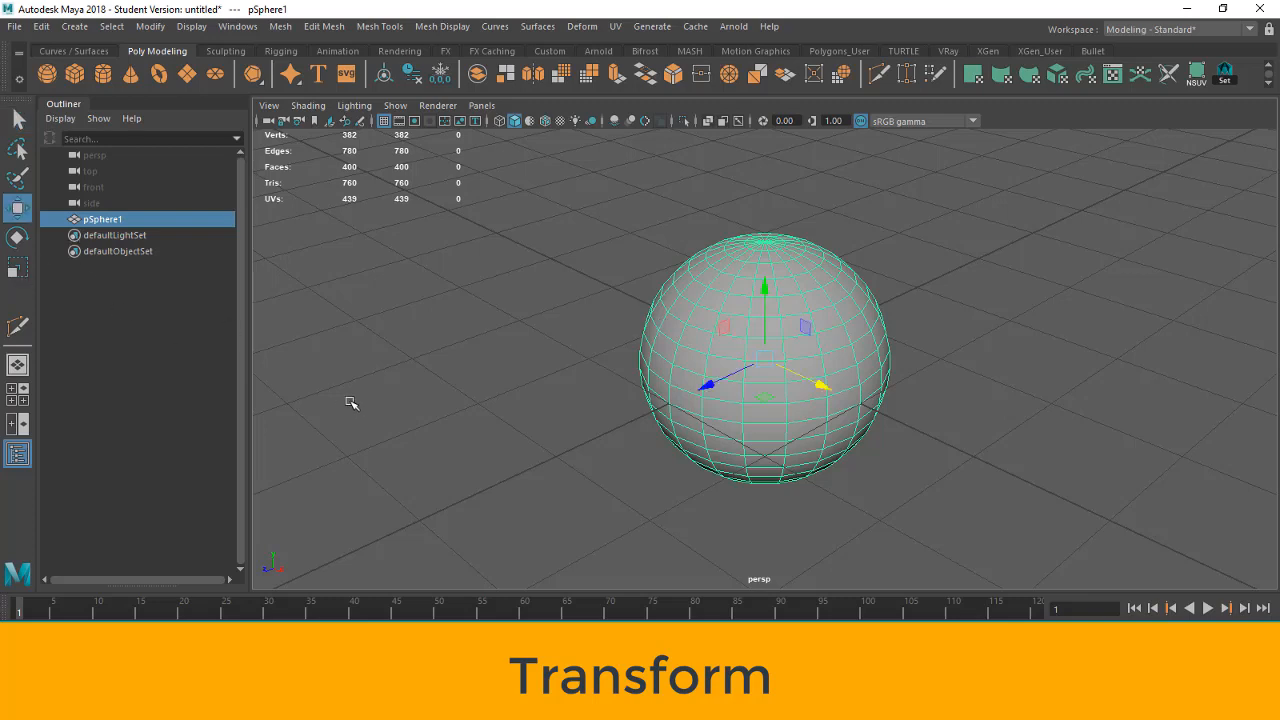
left_click(16, 240)
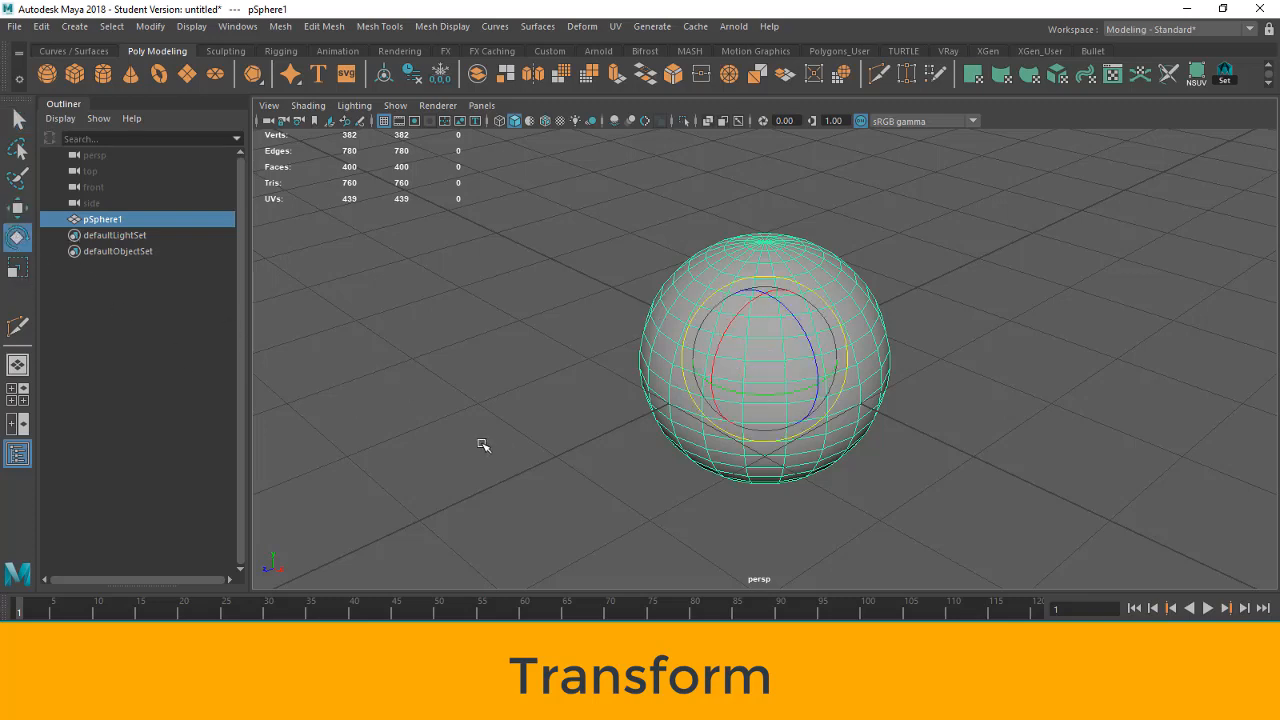
key("r")
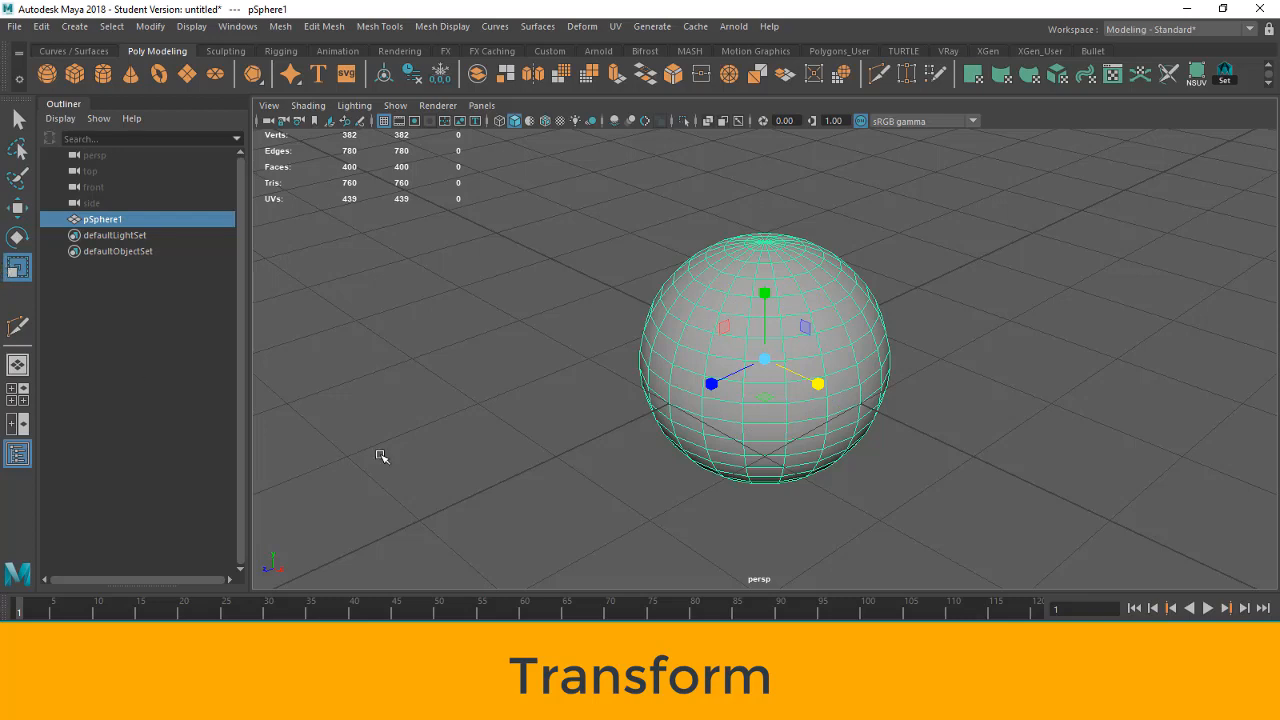
middle_click_drag(381, 456, 885, 436)
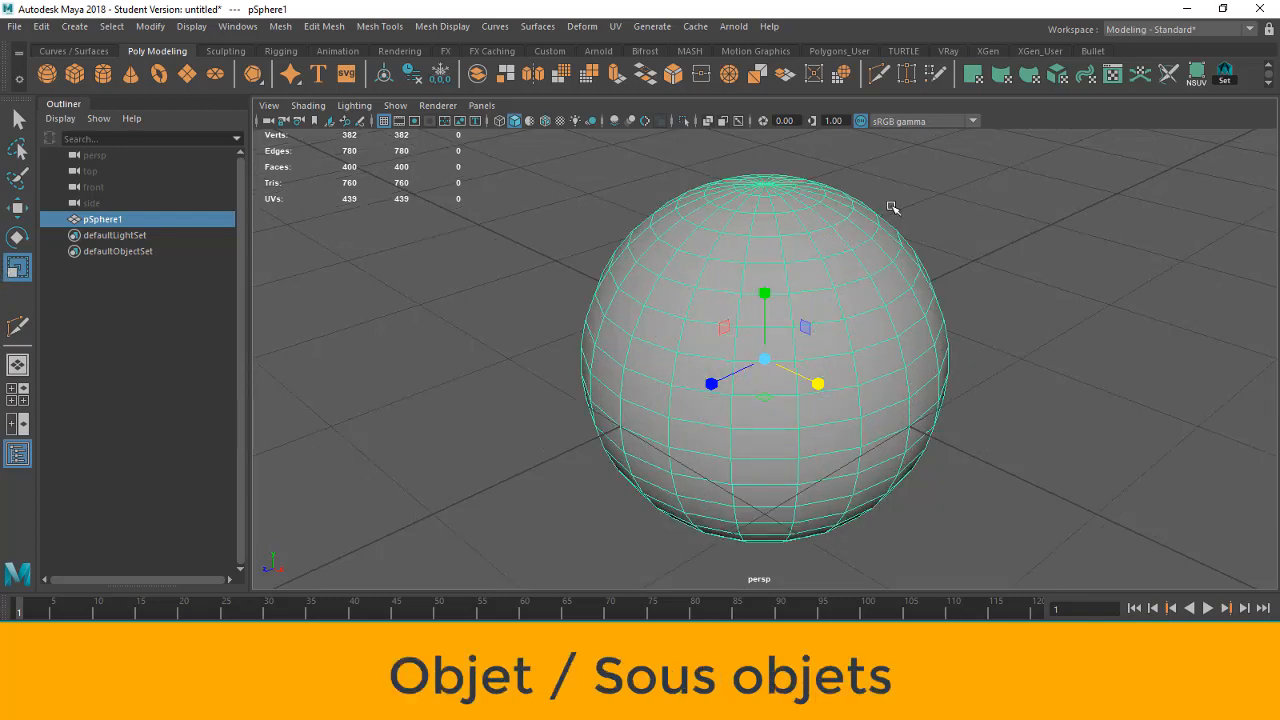
- Switch the sphere to edge selection and select a single edge on its upper front surface
right_click(1010, 172)
right_click_drag(1009, 171, 993, 131)
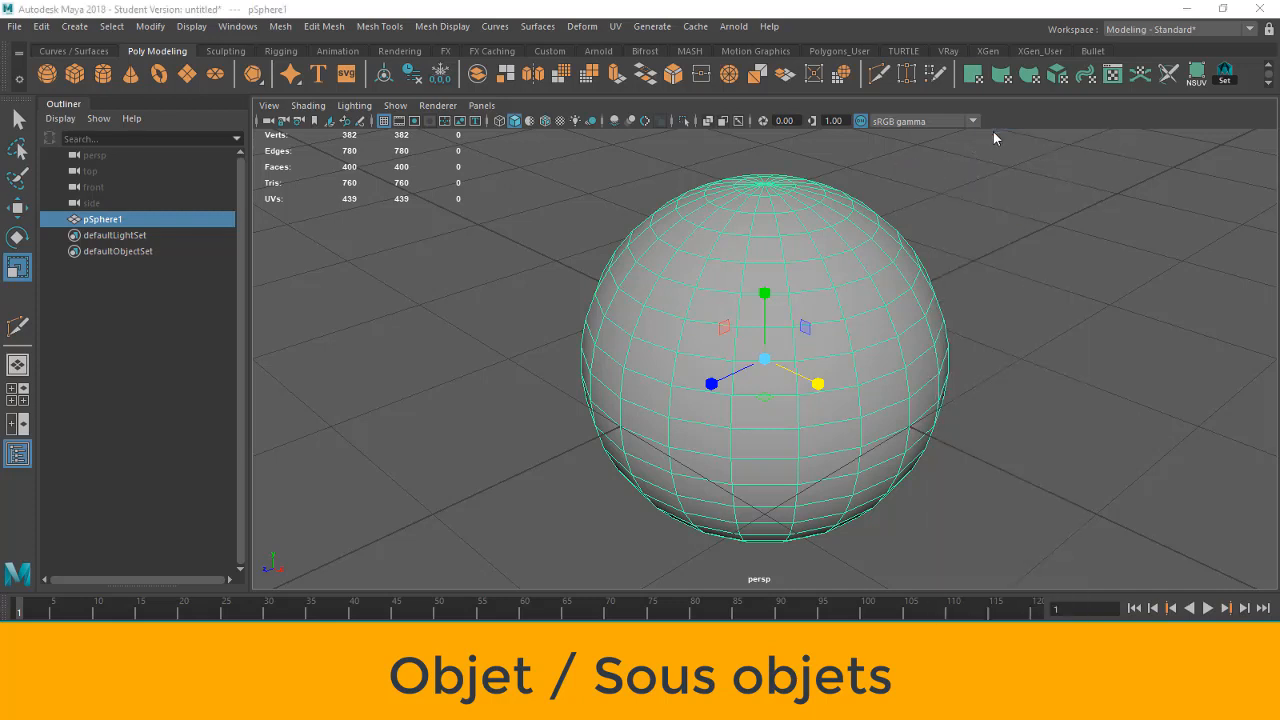
left_click(868, 312)
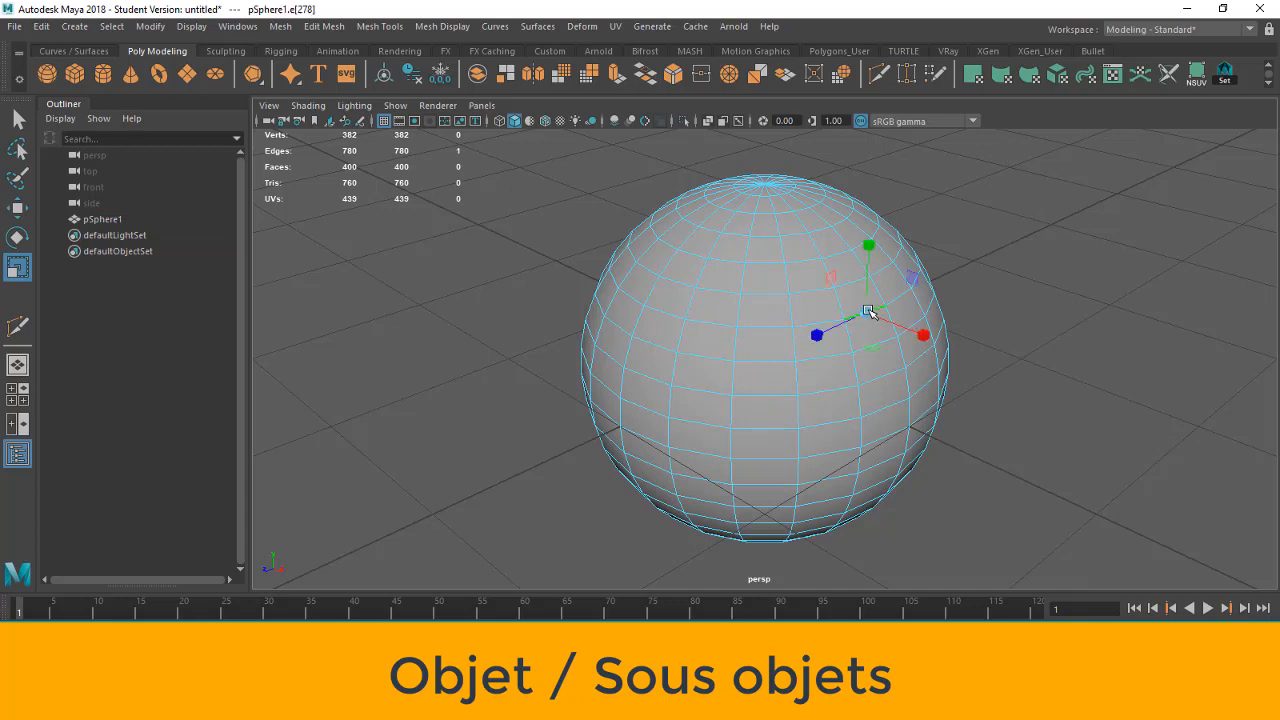
scroll(935, 220, "up", 3)
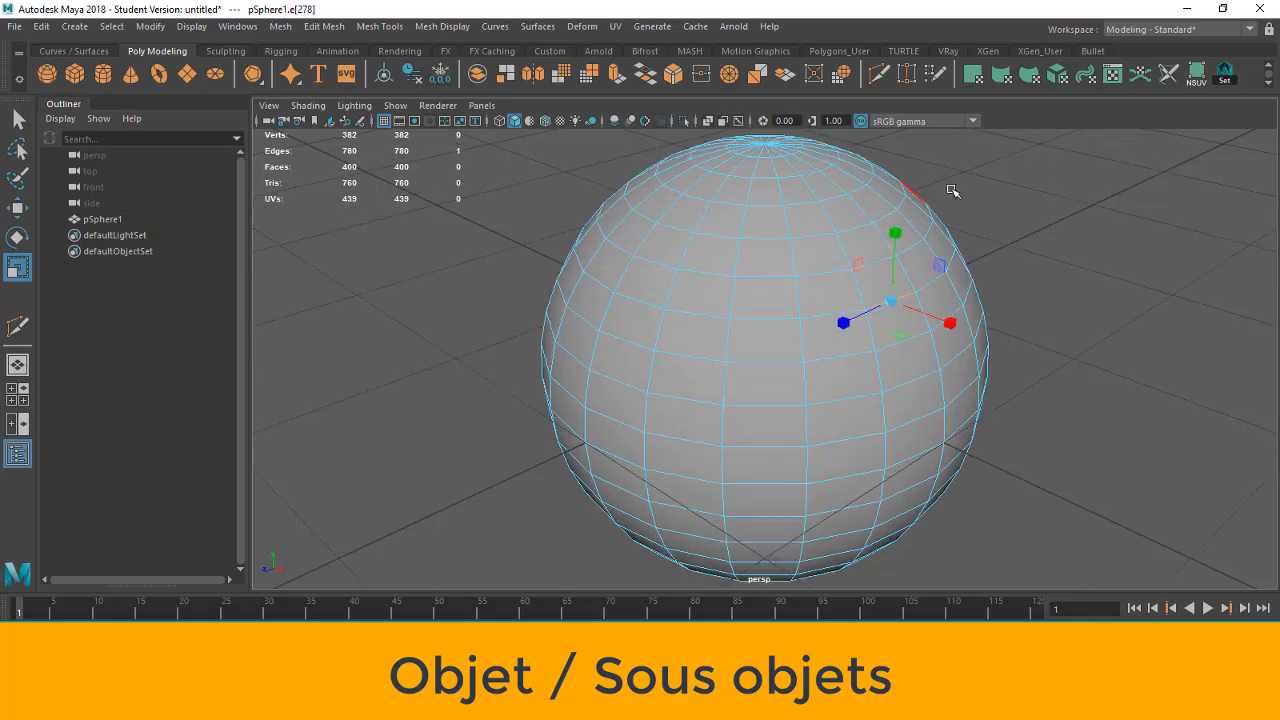
- Switch the sphere to face selection and select one face slightly above the middle of its front
right_click_drag(1014, 177, 1017, 214)
right_click_drag(1017, 214, 1017, 214)
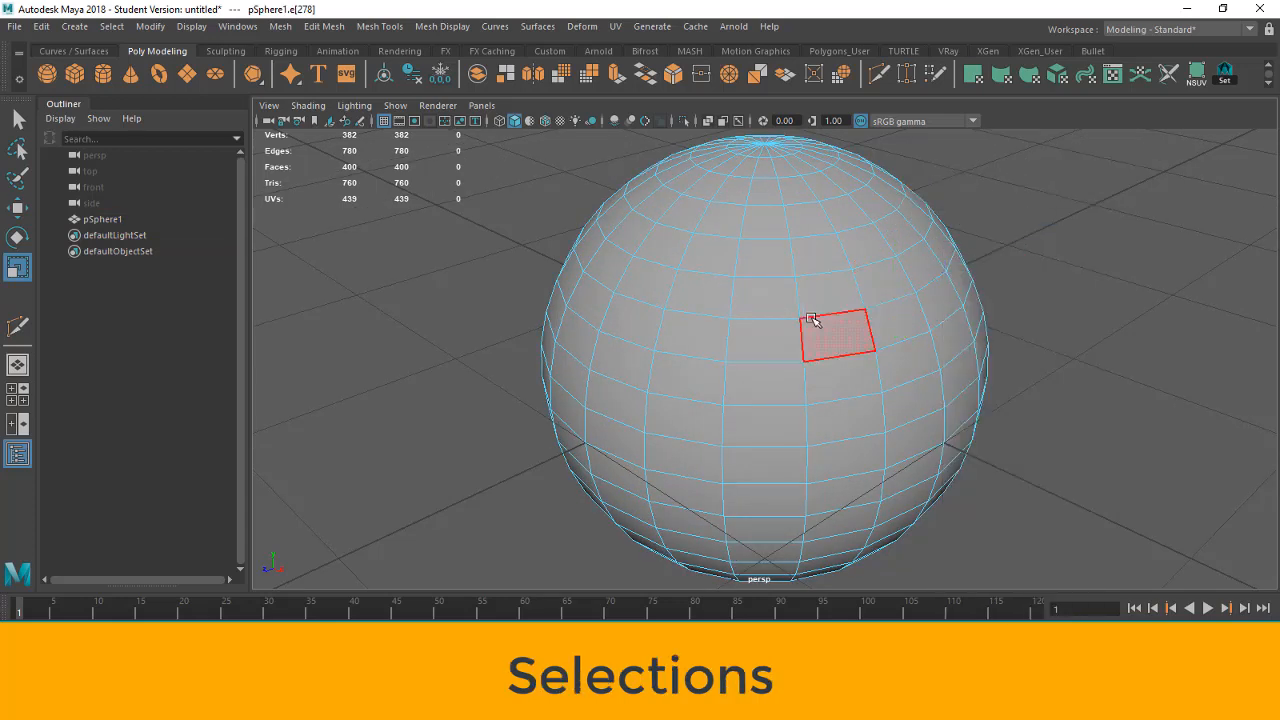
left_click(812, 318)
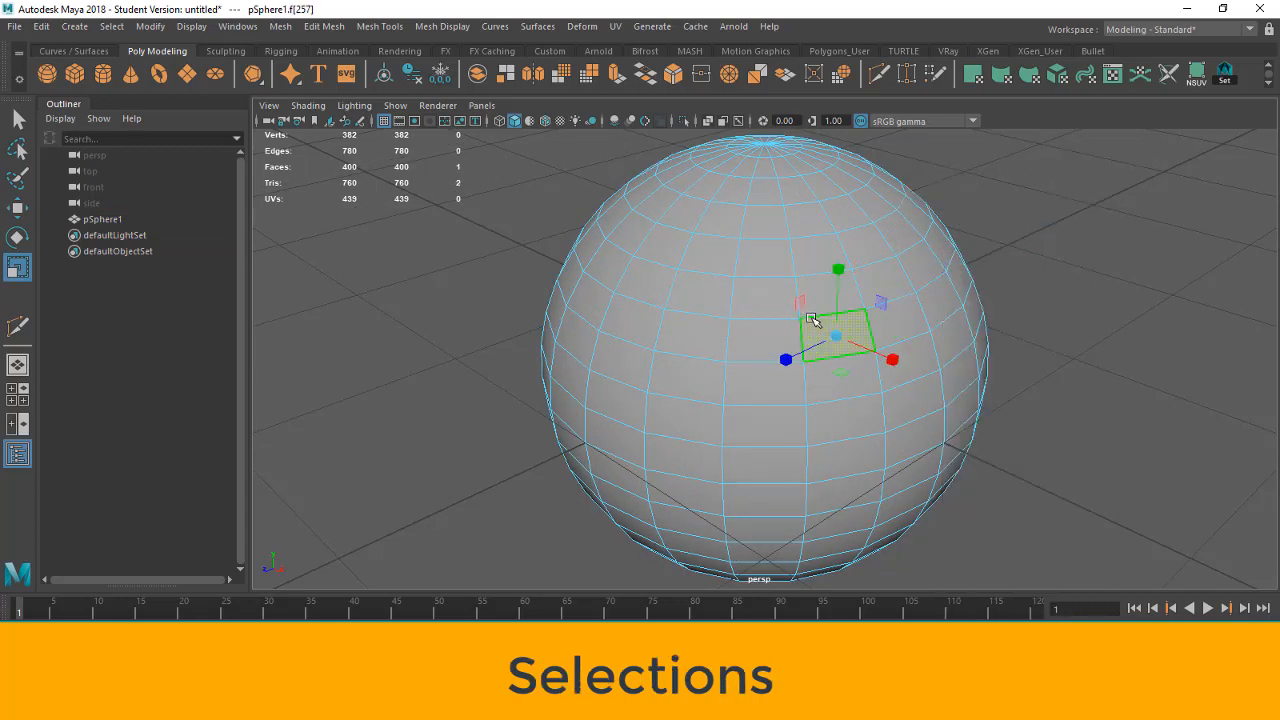
left_click(1023, 397)
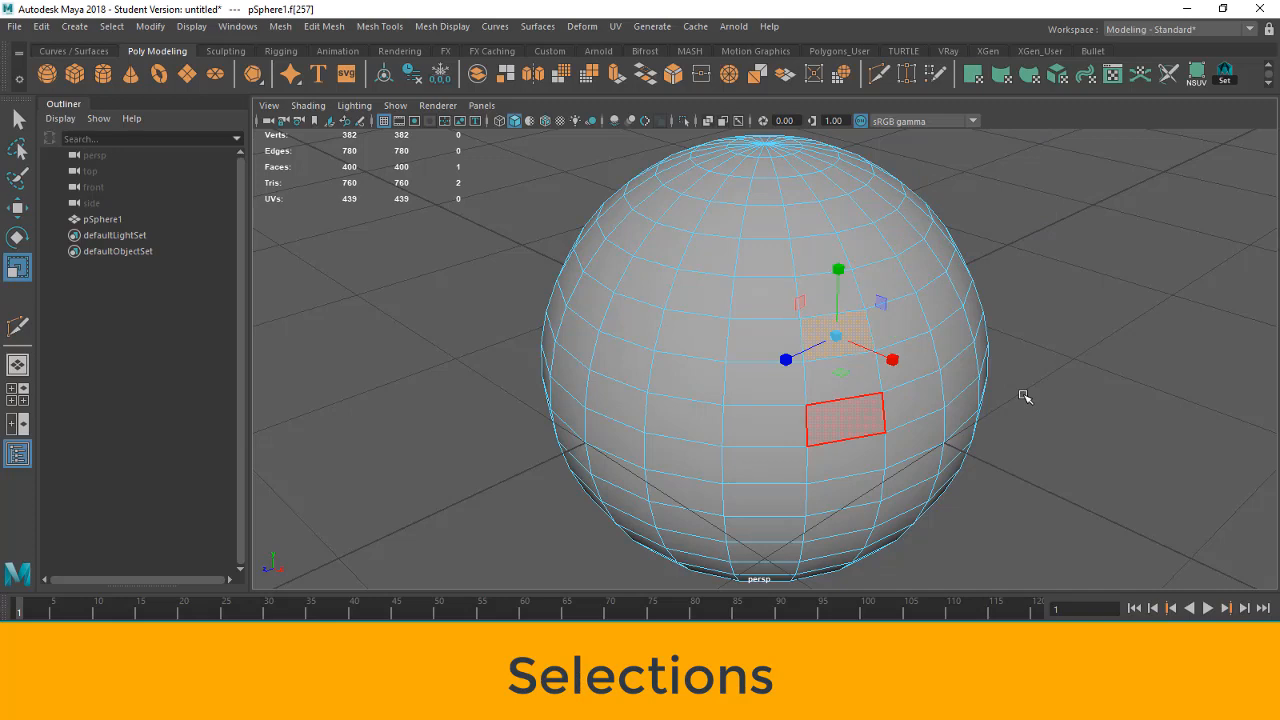
left_click(815, 340)
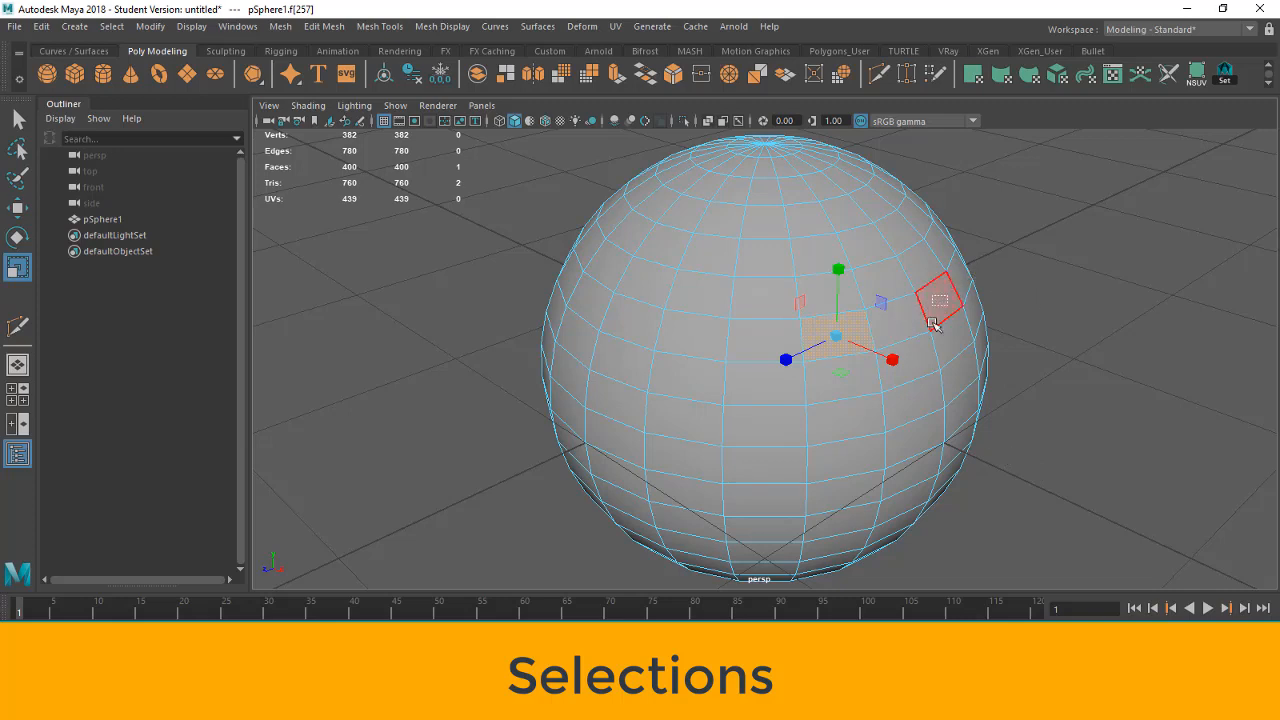
- Try marquee selections over the sphere's faces, inspect the far side for faces picked through the mesh, and clear the selection
left_click_drag(926, 317, 917, 346)
left_click_drag(1056, 386, 833, 370, "alt")
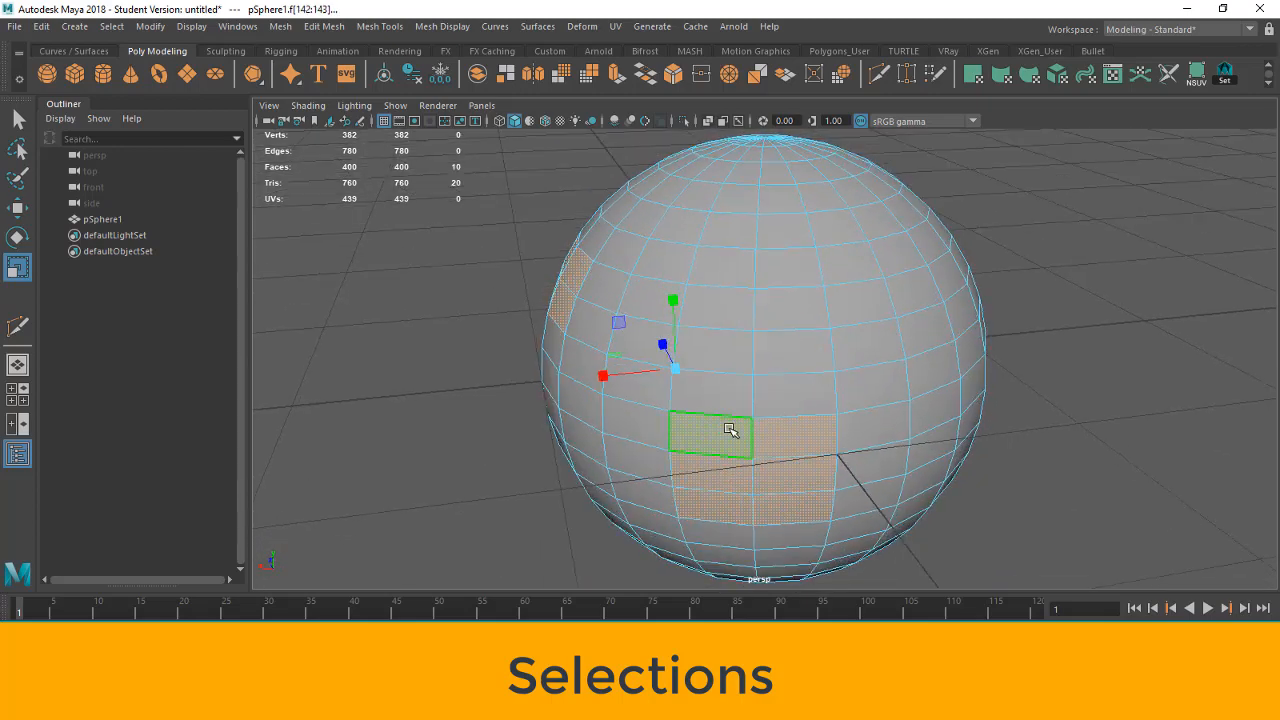
left_click_drag(615, 462, 857, 449, "alt")
left_click(1016, 366)
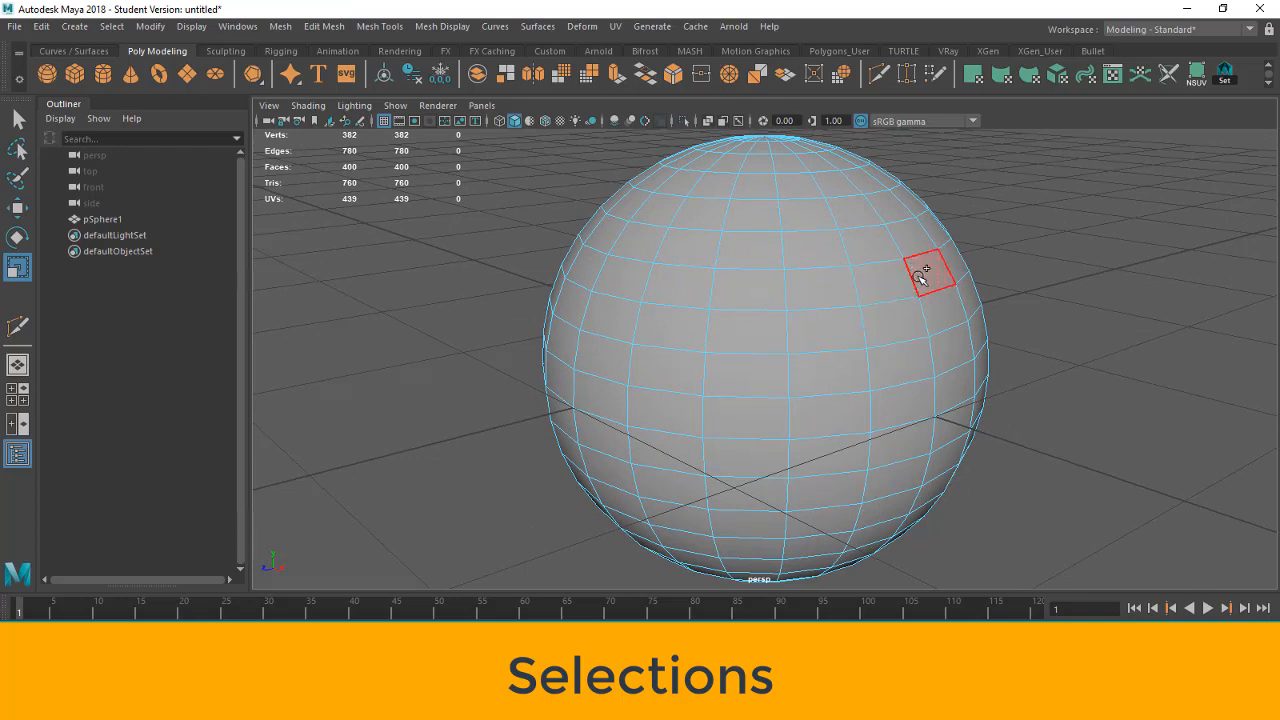
mouse_move(925, 289)
left_mouse_down()
mouse_move(904, 325)
mouse_move(890, 289)
mouse_move(1077, 402)
left_mouse_up()
left_click(1076, 463)
- Marquee-select a two-by-two block of faces and deselect the matching block picked on the sphere's far side
left_click_drag(929, 273, 910, 313)
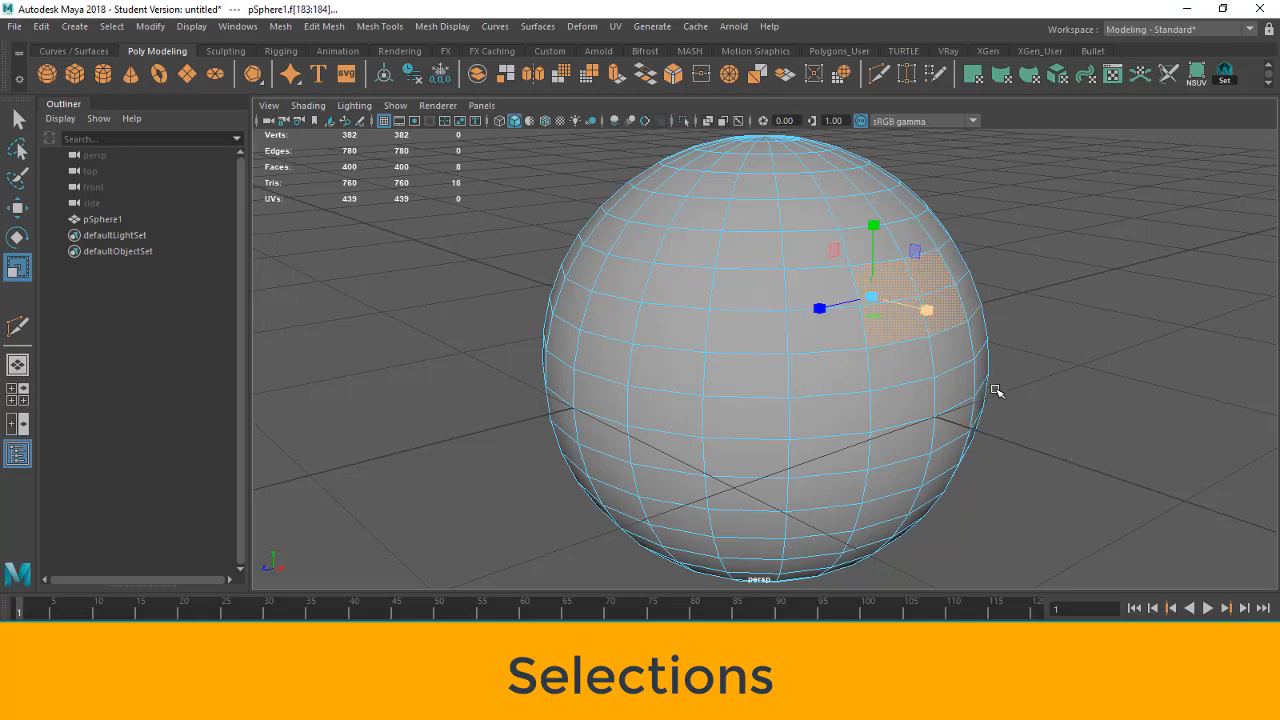
scroll(998, 392, "down", 5)
left_click_drag(1024, 396, 845, 387, "alt")
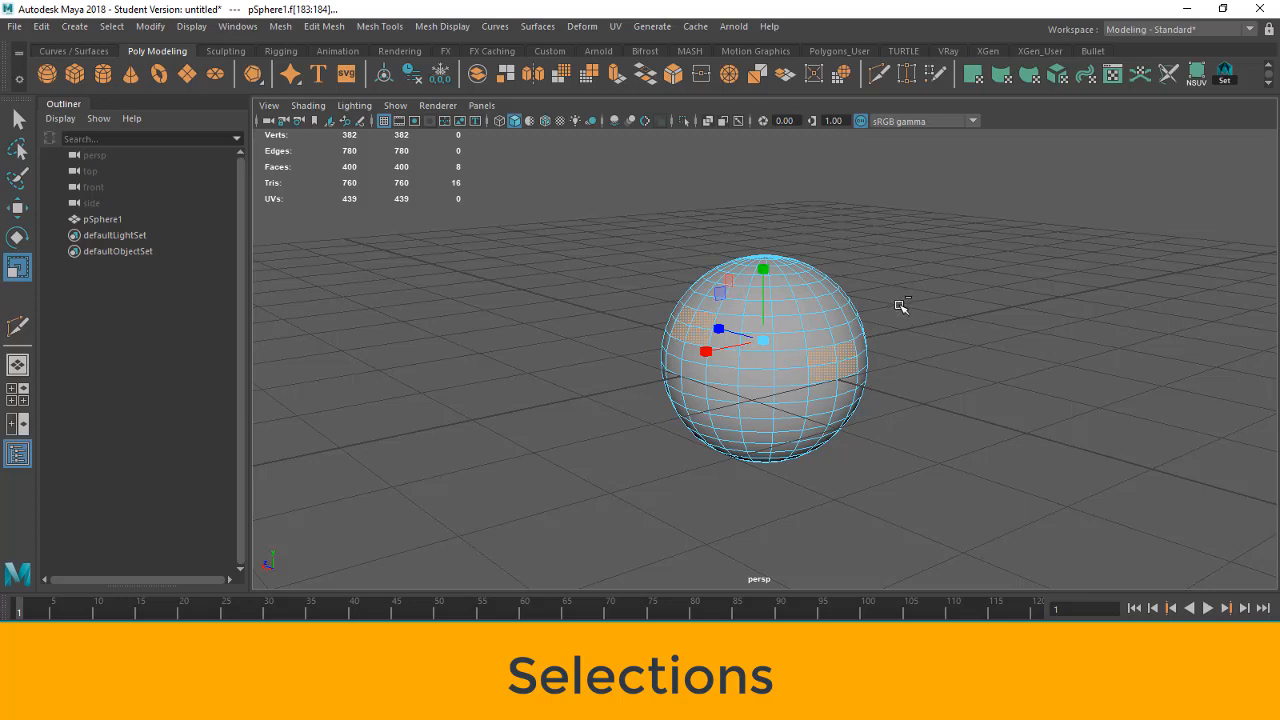
left_click_drag(900, 306, 788, 436)
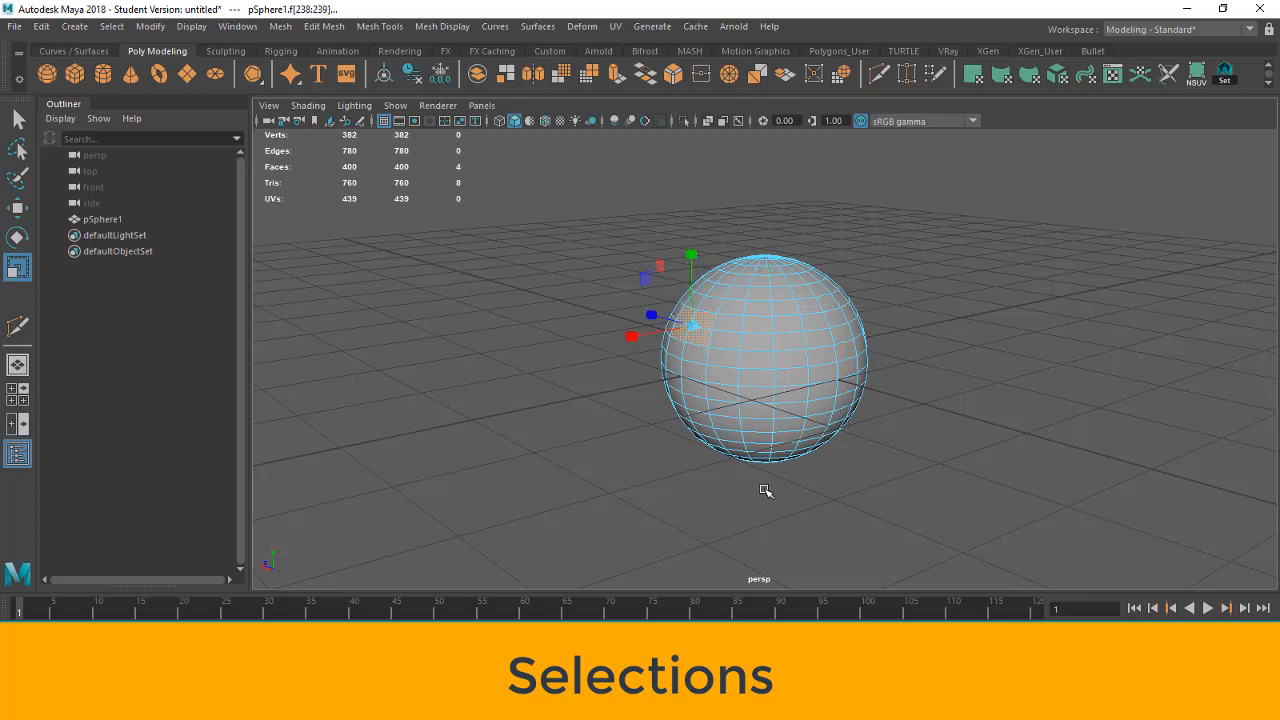
key("f")
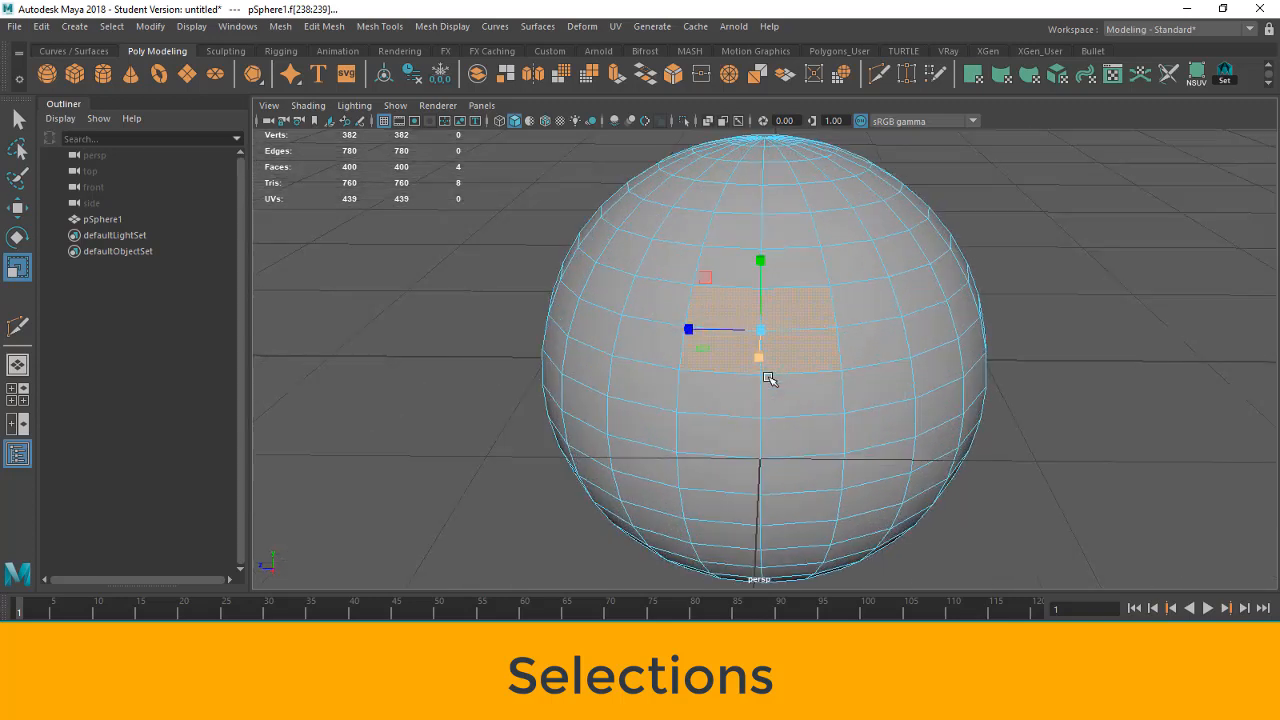
- Select a vertex near the sphere's side, move it onto the neighbouring vertex, and return to object mode with nothing selected
left_click_drag(777, 415, 790, 410, "alt")
left_click(1027, 333)
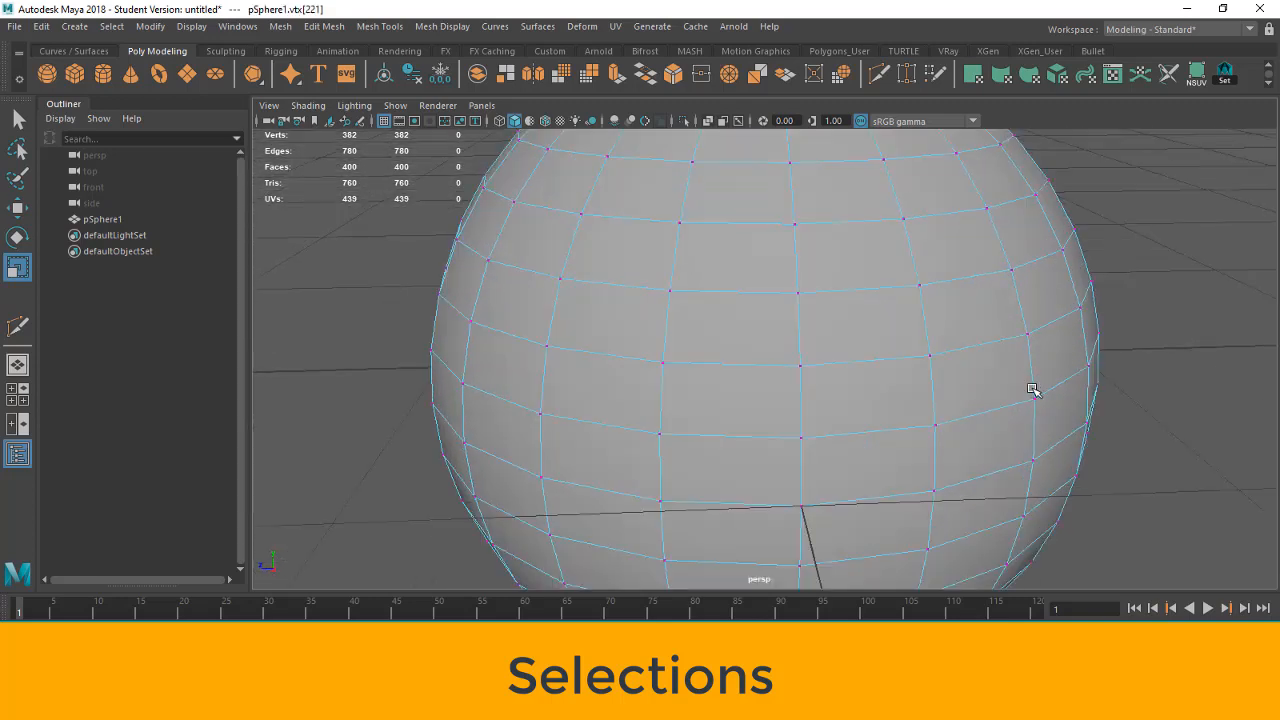
key("w")
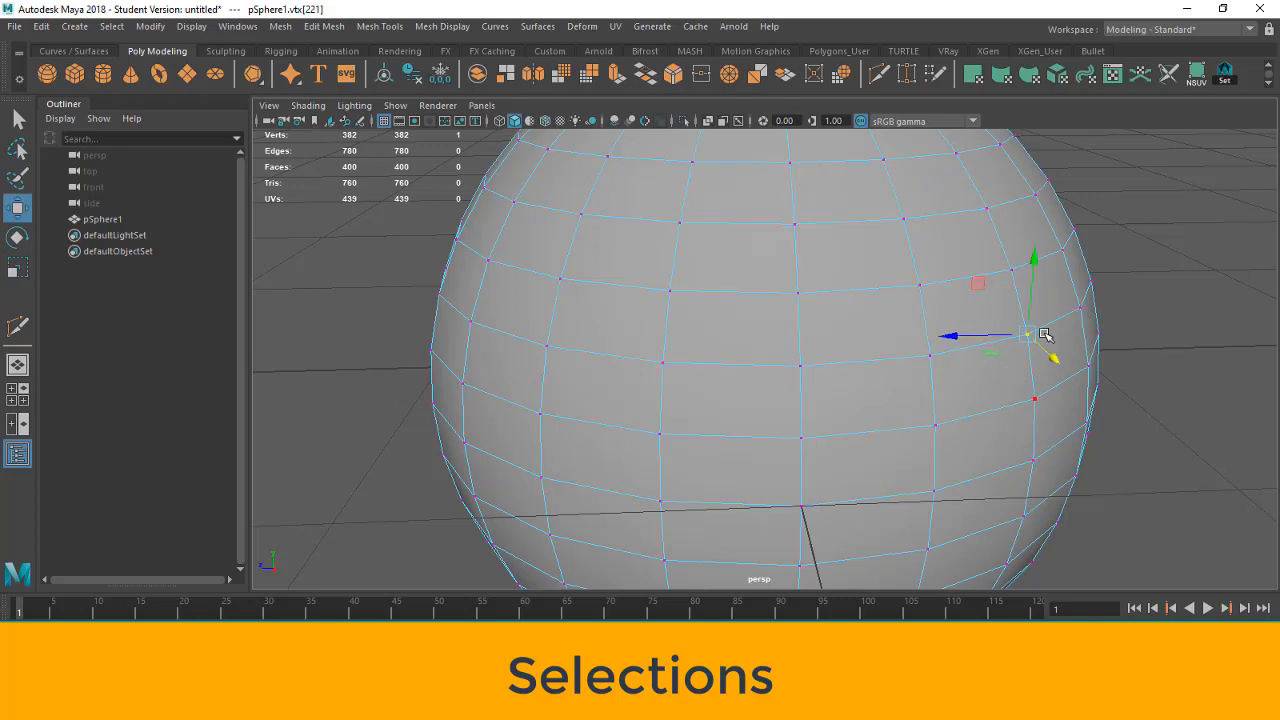
left_click_drag(1022, 334, 915, 352)
key("F8")
left_click(1162, 376)
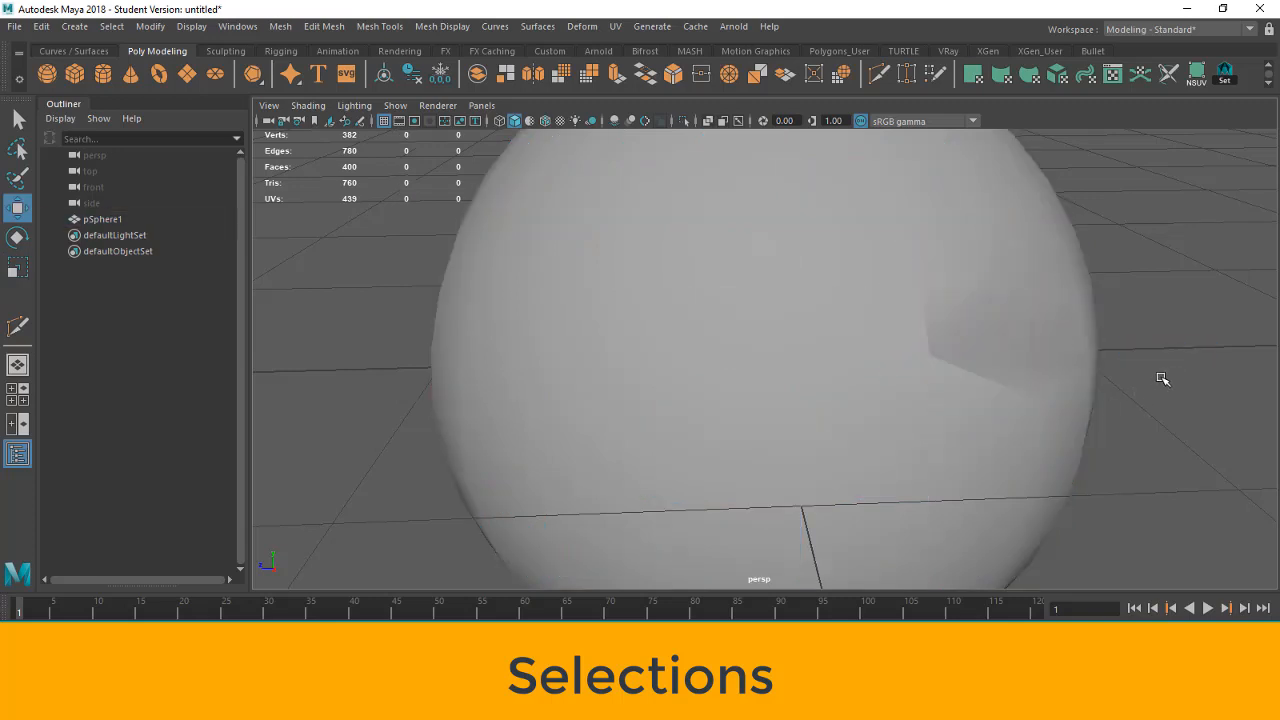
- Go back to vertex selection, try moving one of the two overlapping vertices along the Z axis, and undo that move
left_click(1007, 382)
key("F8")
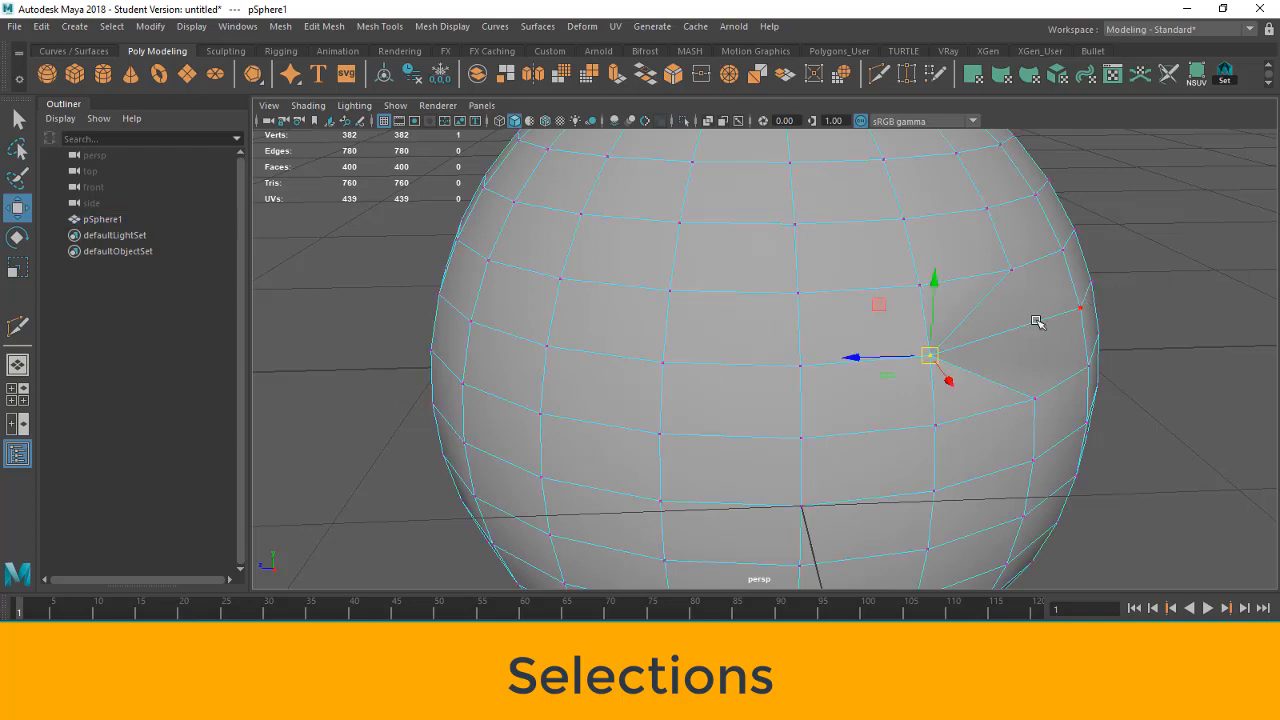
left_click(1000, 354)
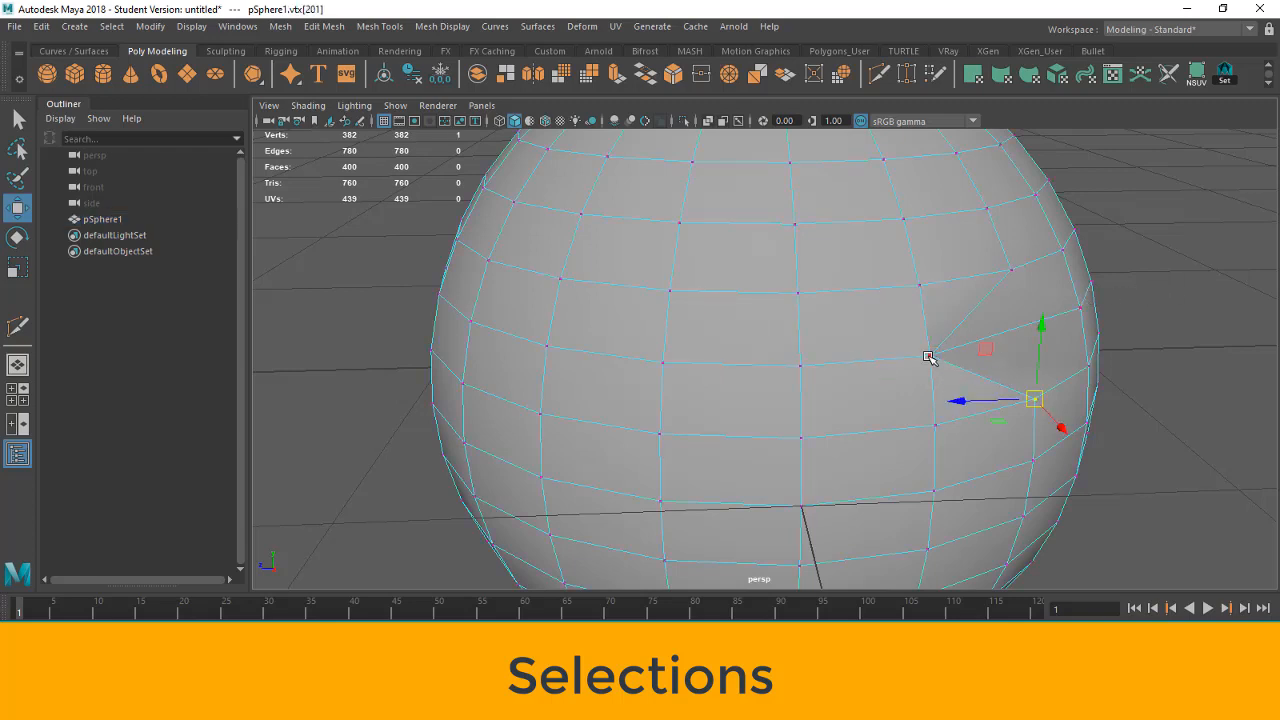
left_click(929, 357)
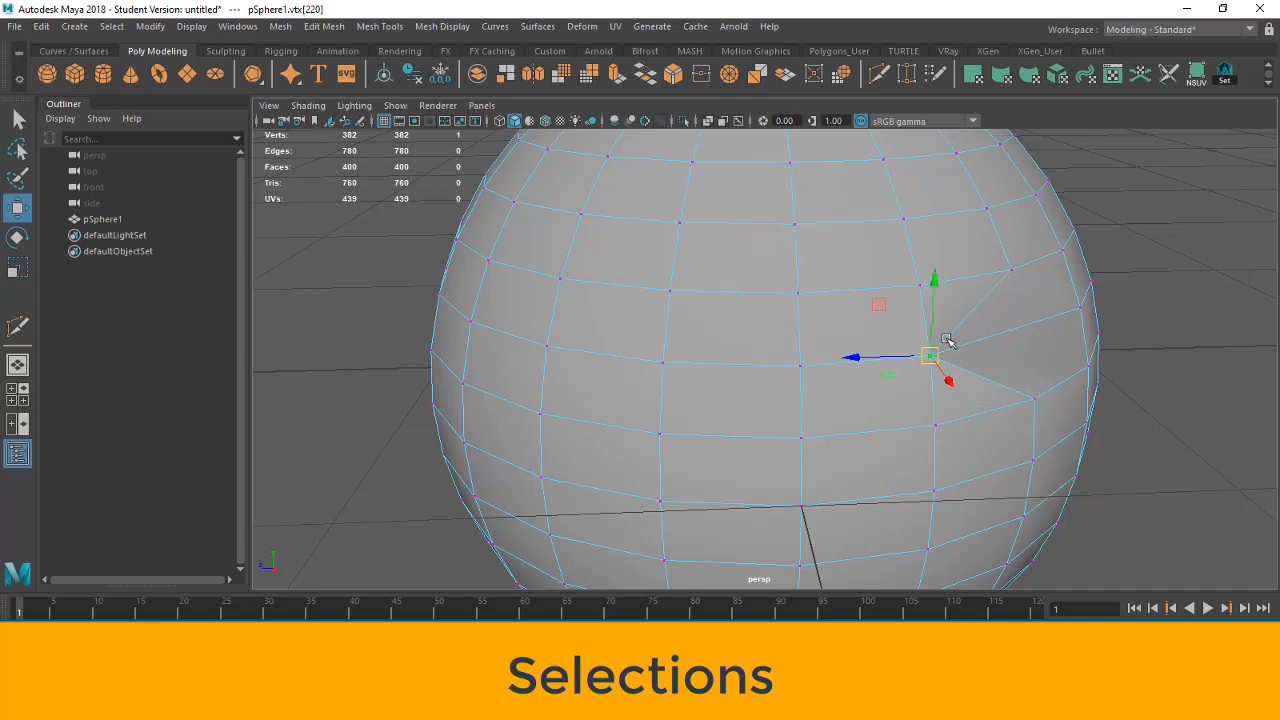
left_click_drag(890, 356, 854, 368)
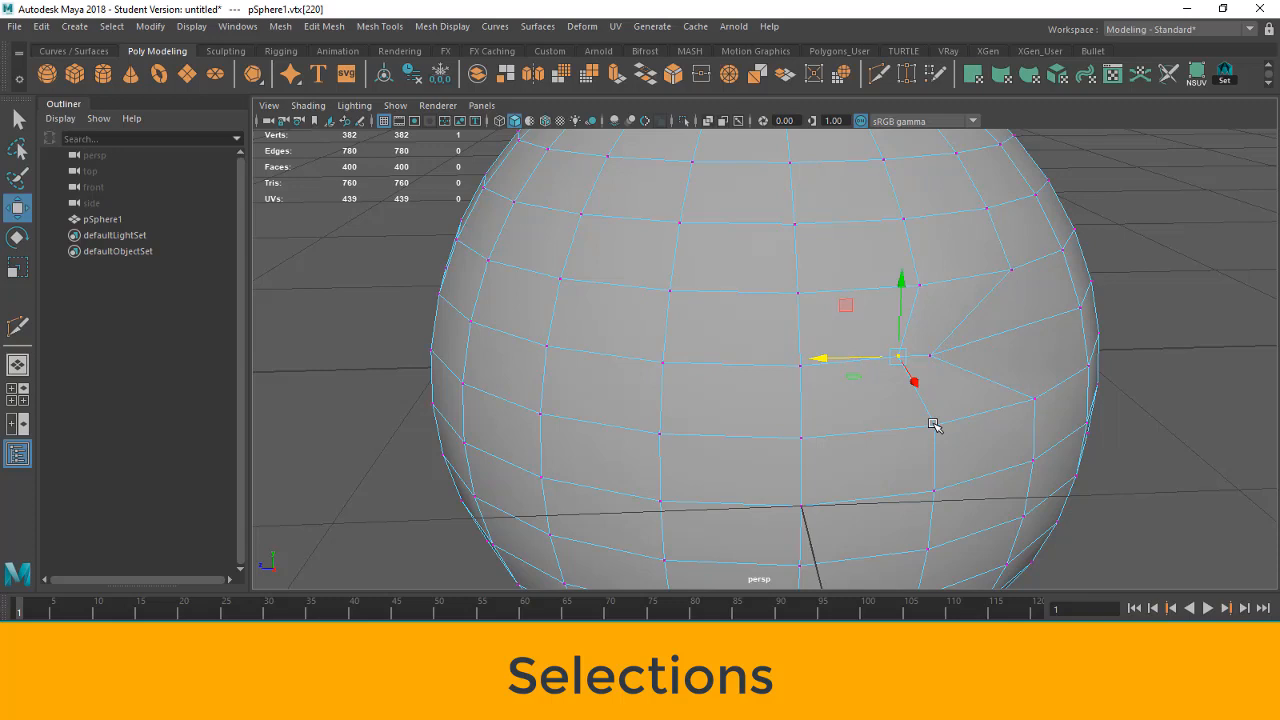
key("ctrl+z")
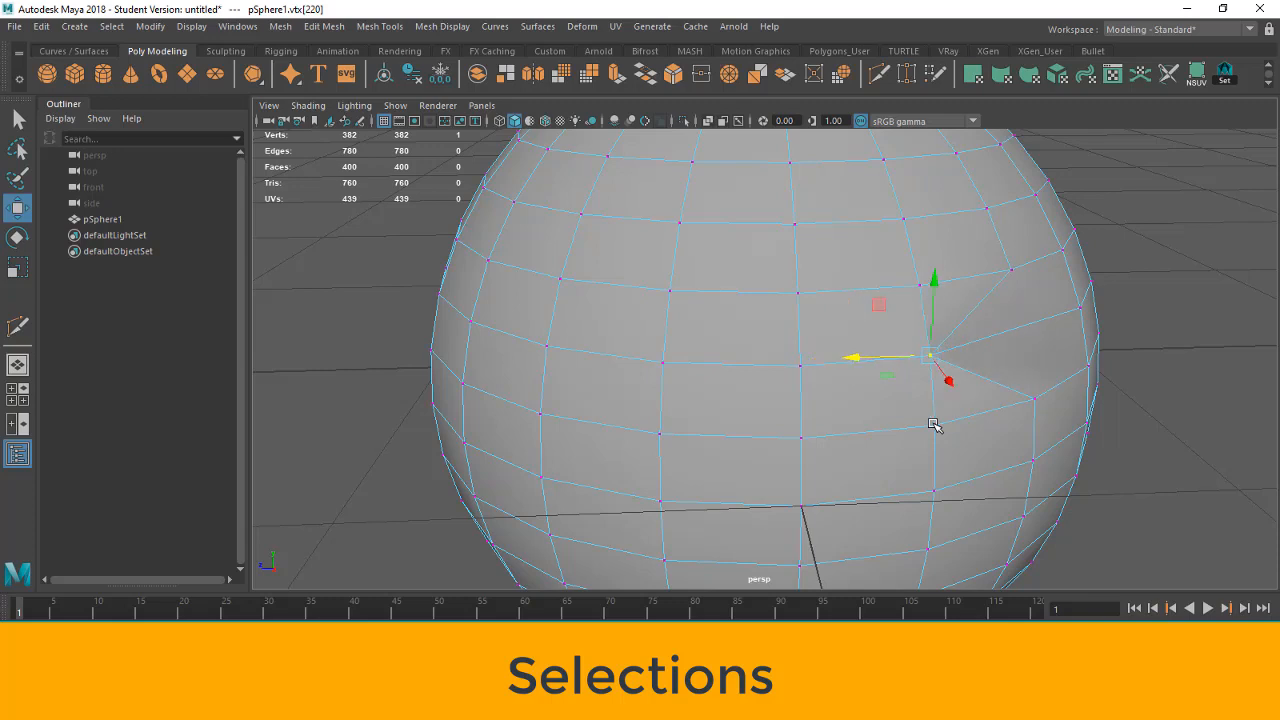
- Leave vertex selection for face selection and select the face directly beside the two overlapping vertices
left_click(1165, 374)
left_click_drag(937, 349, 930, 355)
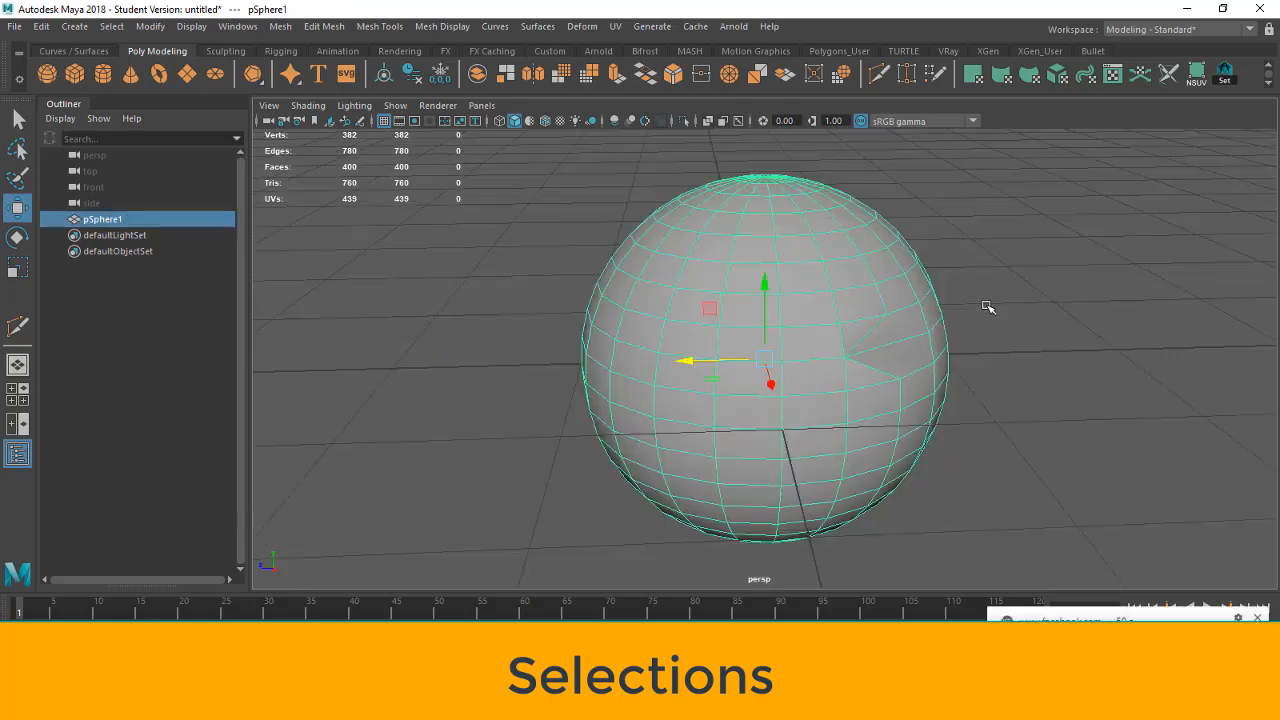
left_click(991, 363)
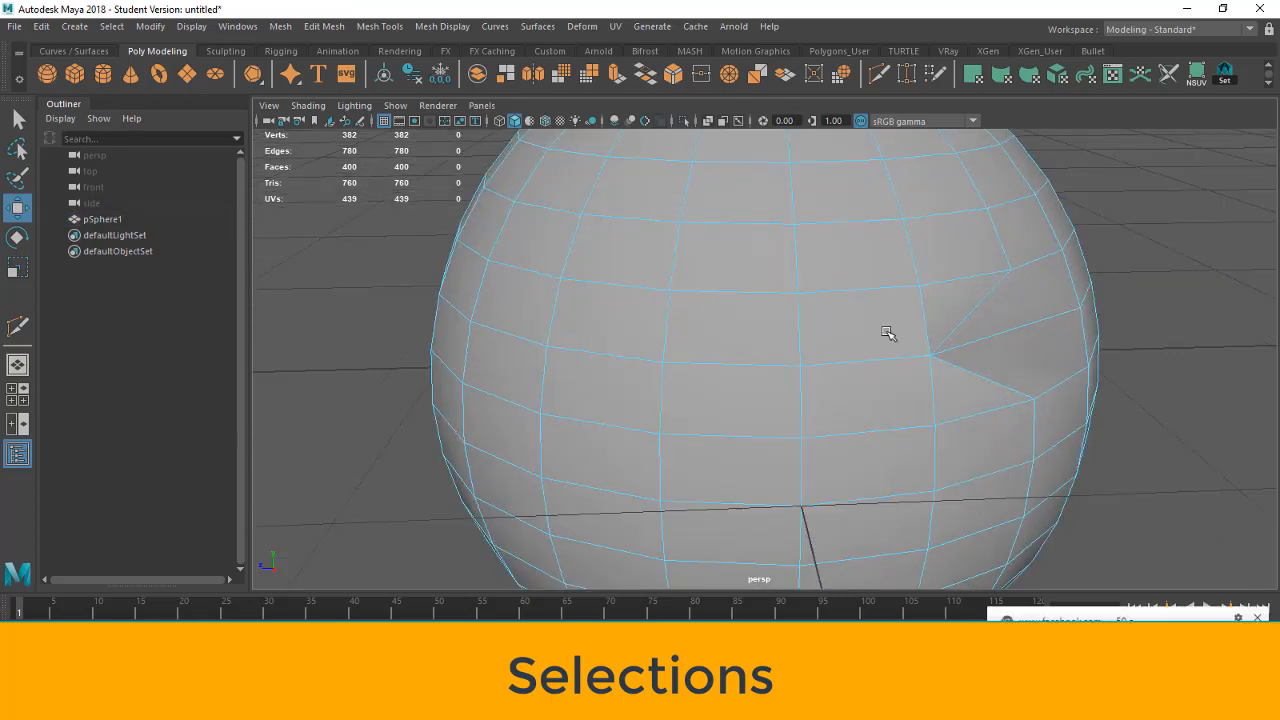
left_click(870, 326)
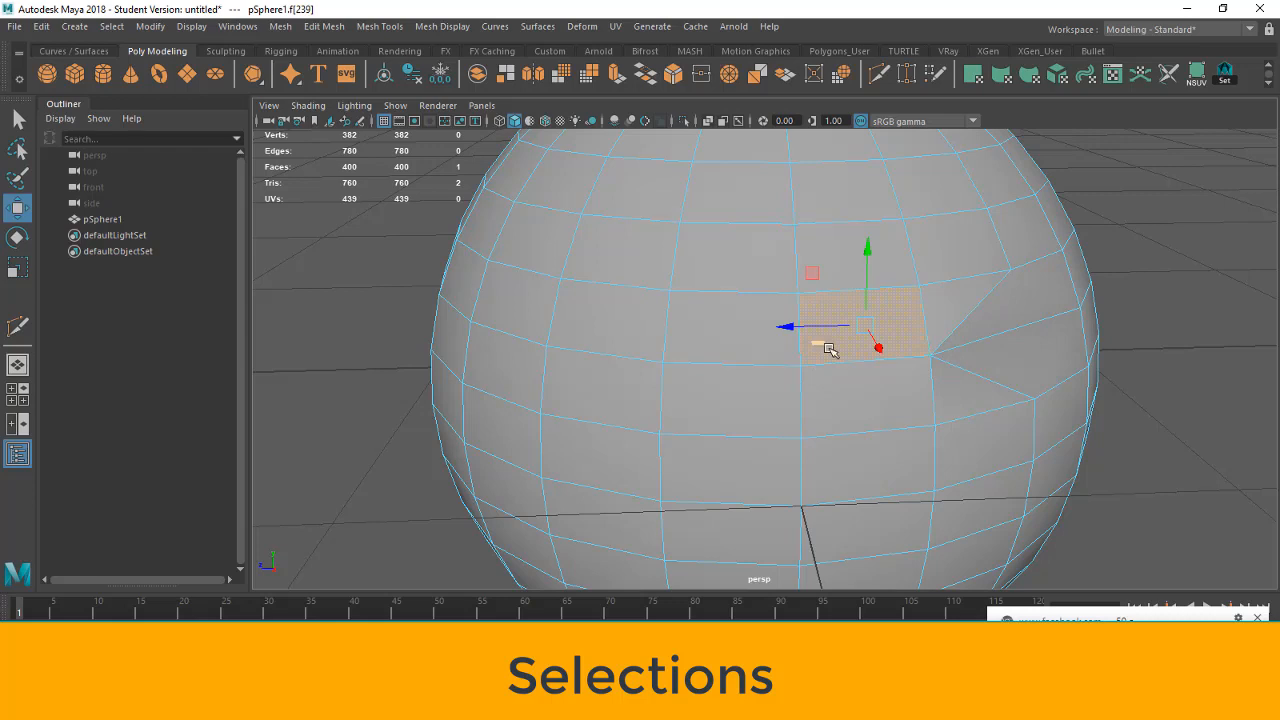
- Add the faces directly below and above the selected one to the selection, and deselect the lower face
left_click(840, 382, "shift")
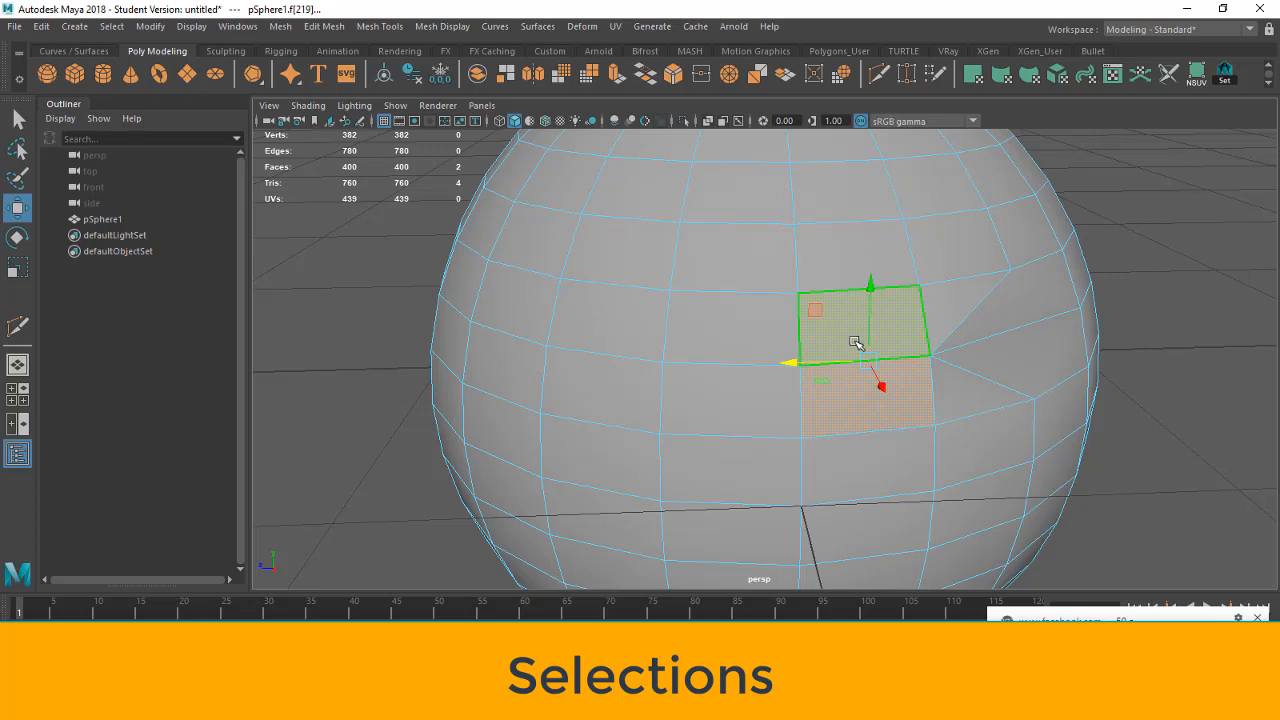
left_click(846, 262, "shift")
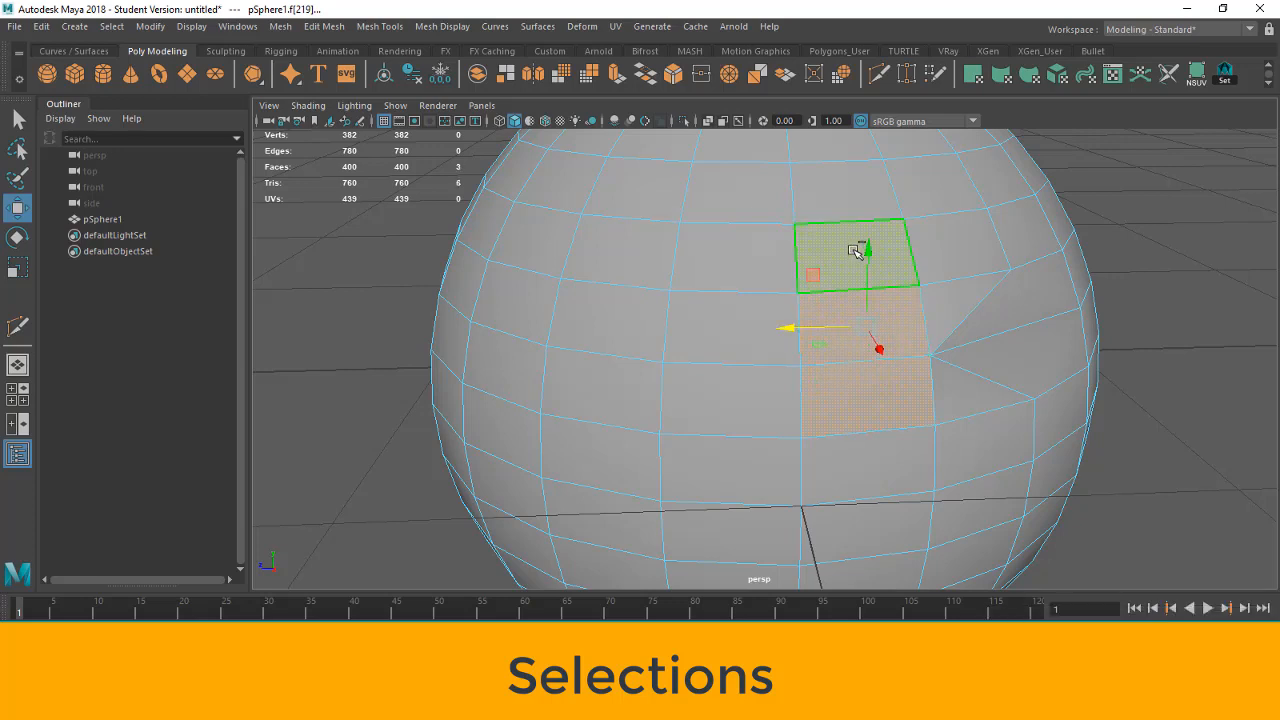
left_click(857, 386, "ctrl")
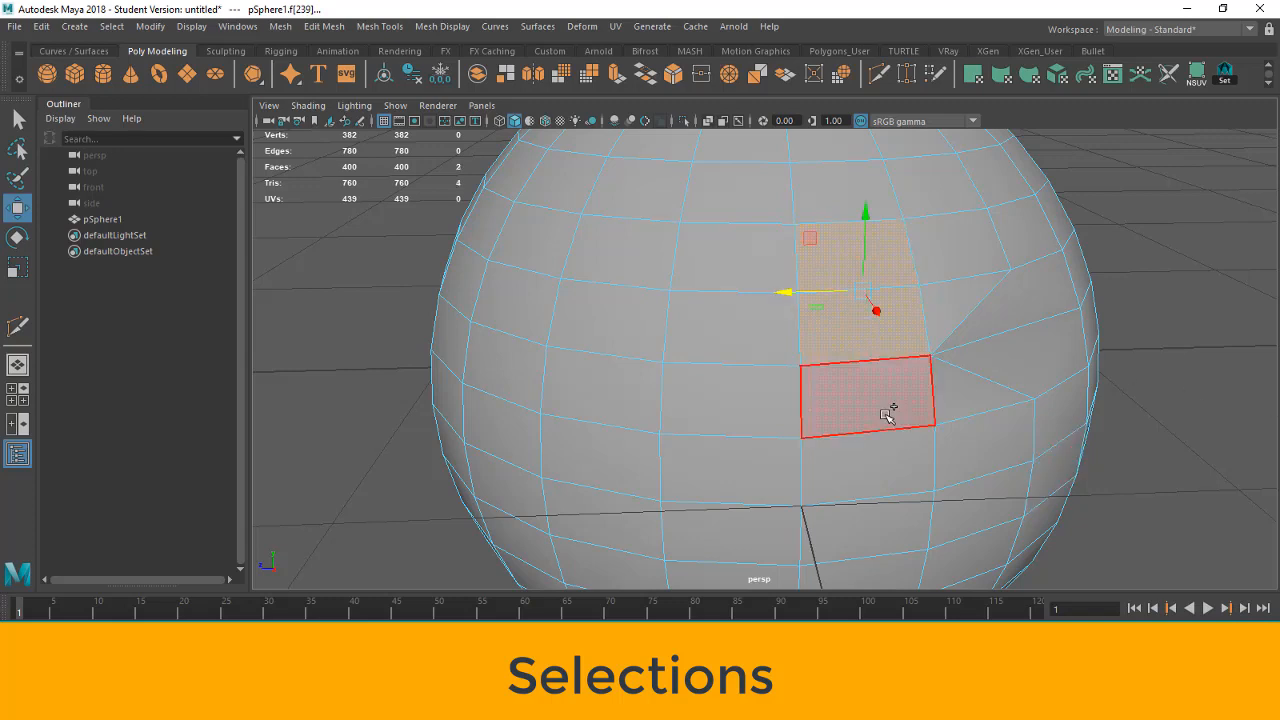
- Re-add the lower face, add its left neighbour and the face beneath that neighbour, and deselect this last face
left_click(871, 416, "shift")
left_click(783, 412, "shift")
left_click(776, 457, "shift")
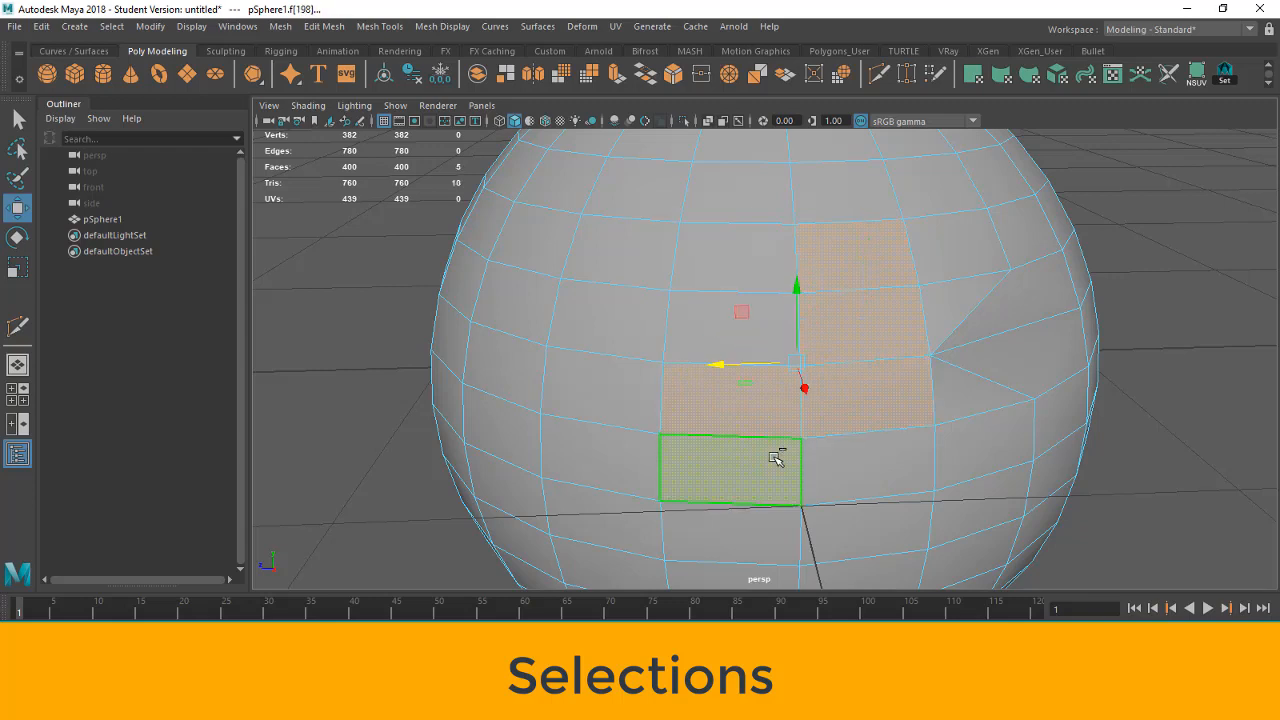
left_click(776, 457, "ctrl")
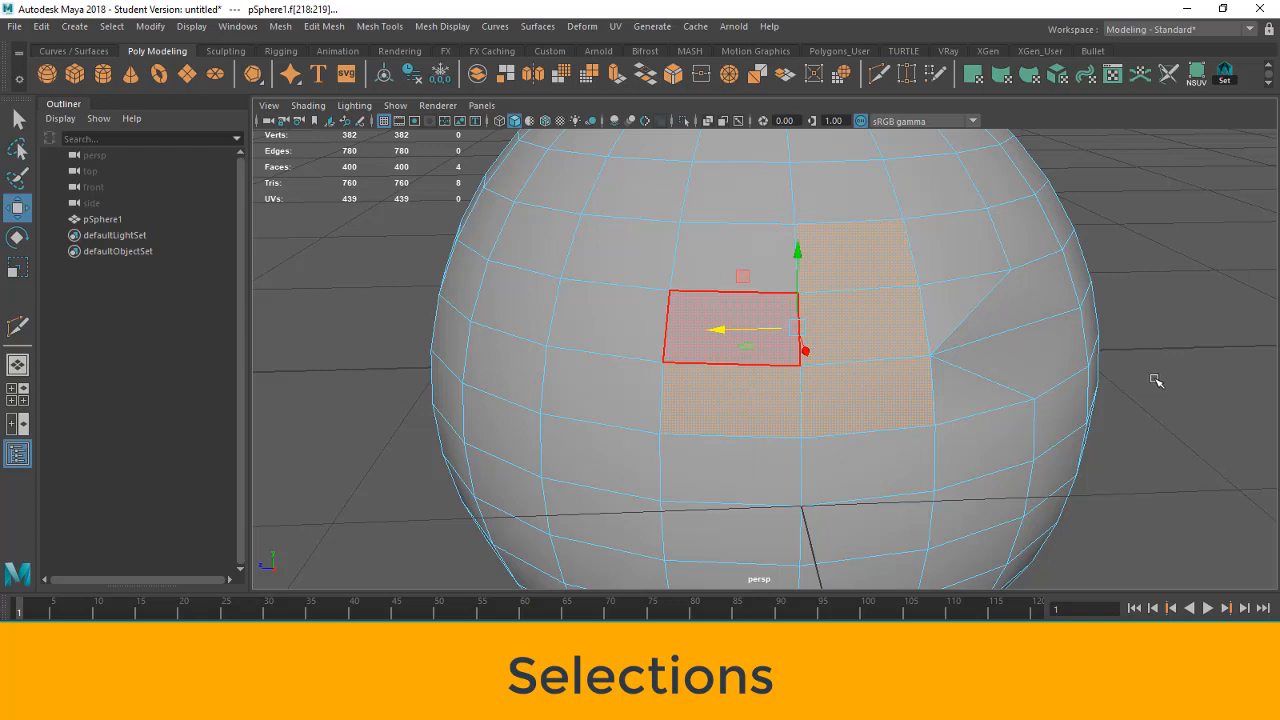
- Select a face on the sphere's upper front and extend it to its horizontal face loop, and reselect it to pick its vertical loop
scroll(1155, 380, "down", 2)
middle_click_drag(1123, 327, 1120, 386, "alt")
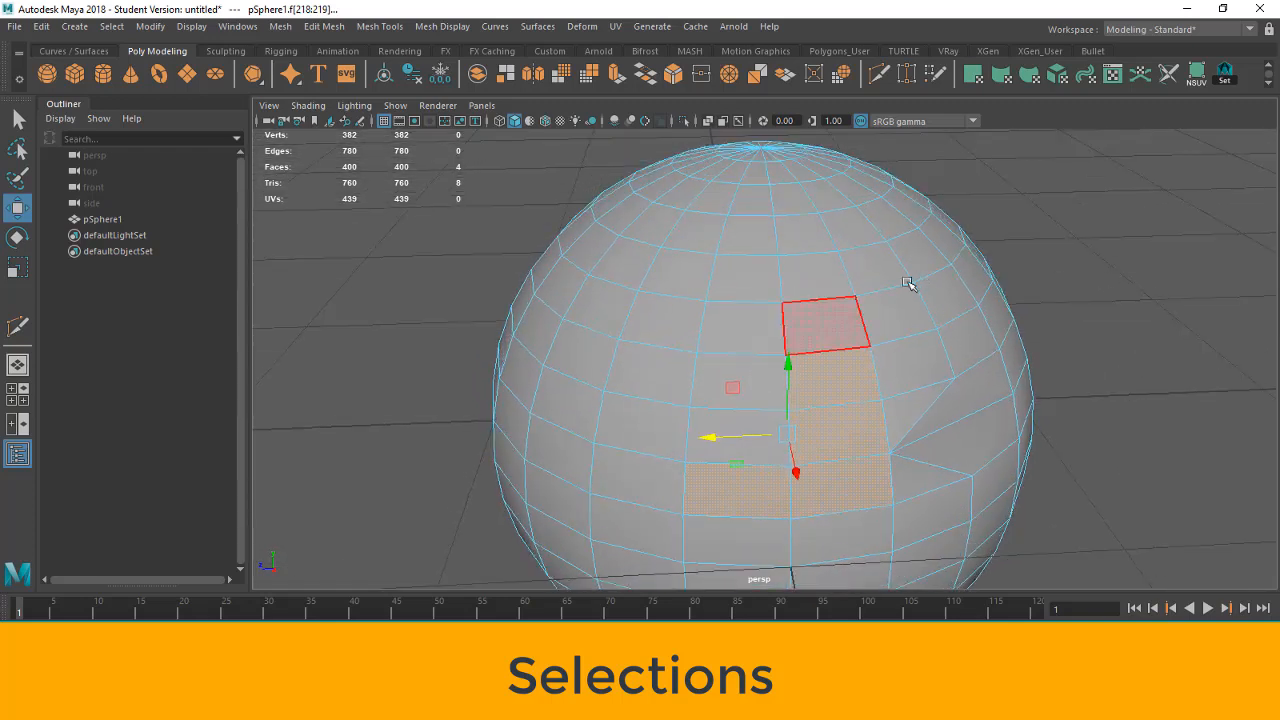
left_click(820, 325)
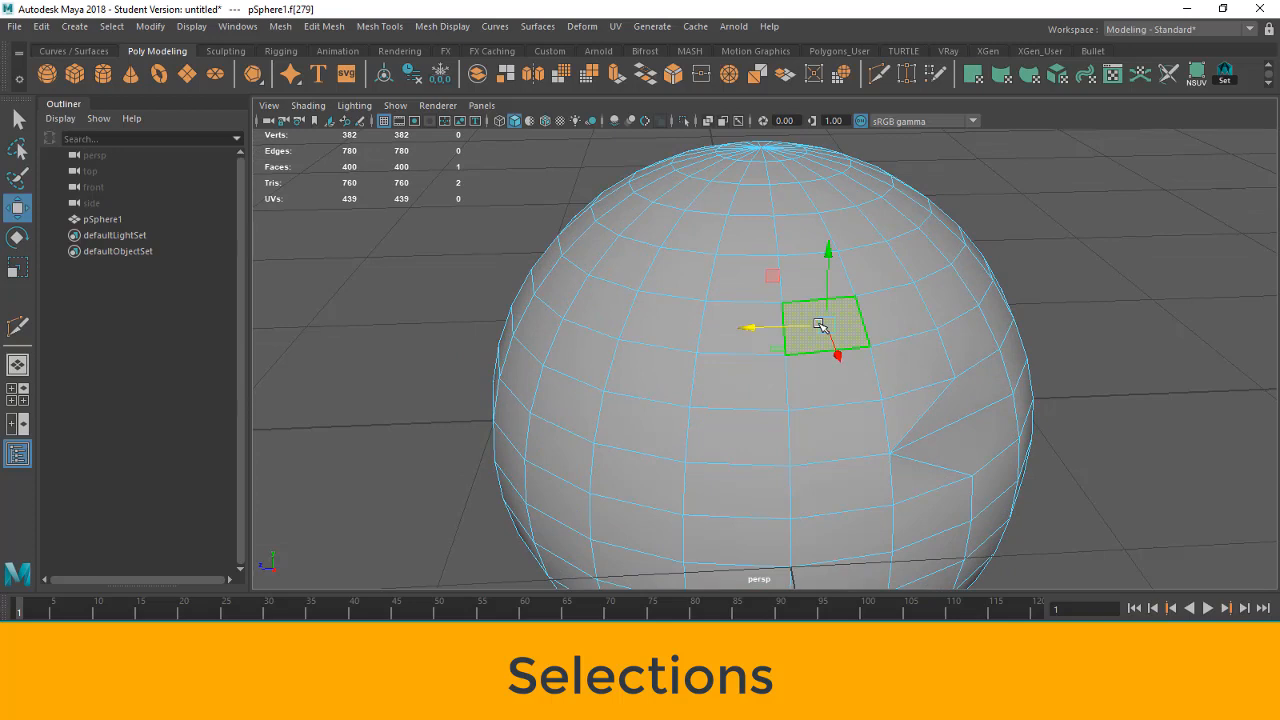
double_click(886, 311, "shift")
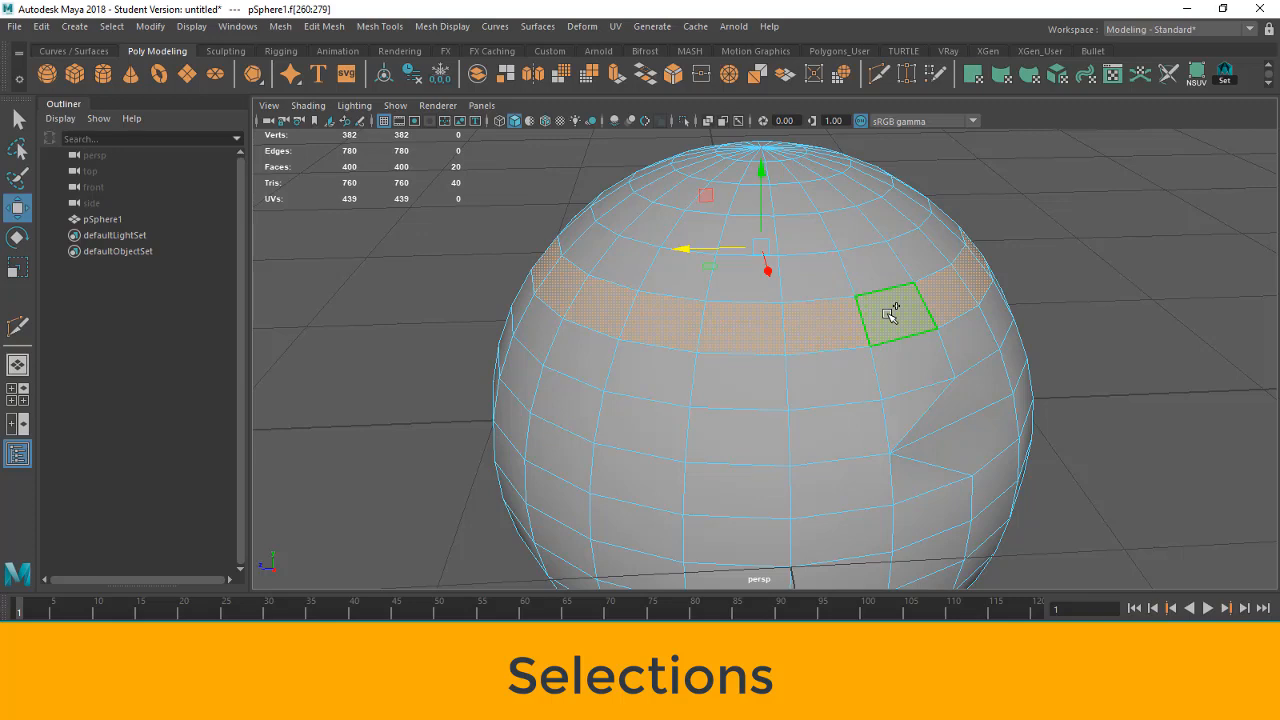
left_click(806, 330)
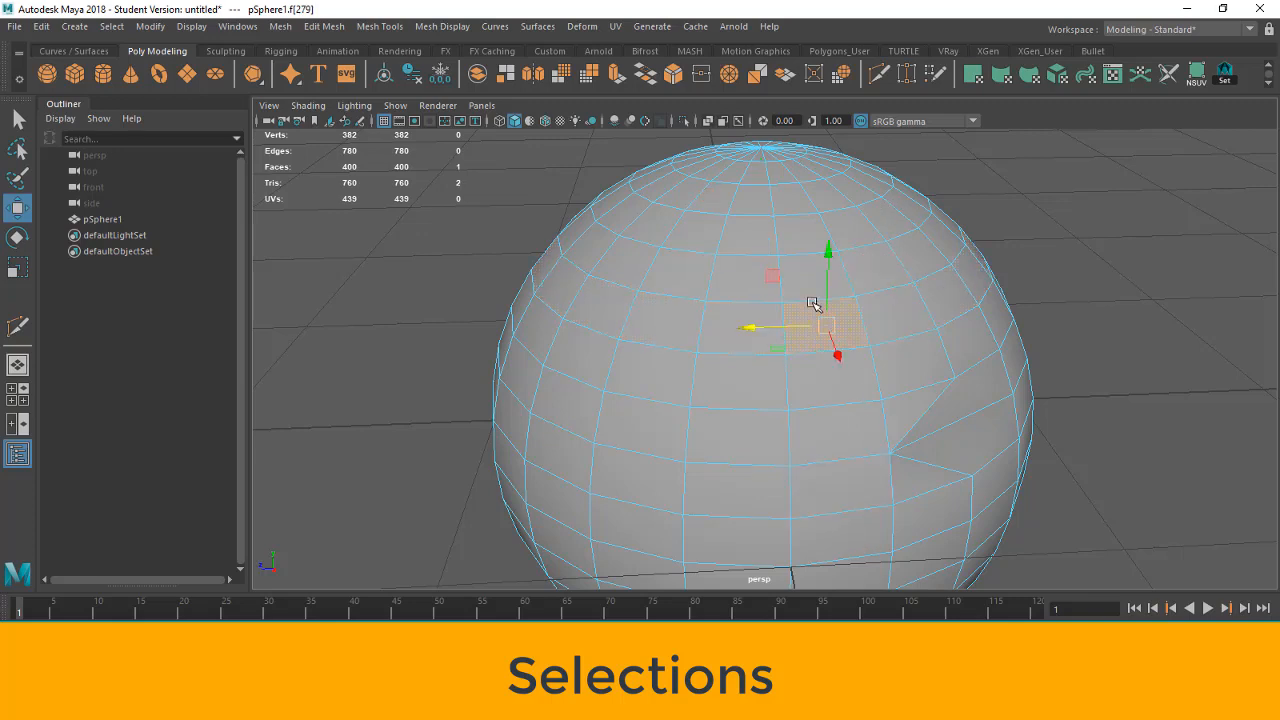
double_click(823, 389, "shift")
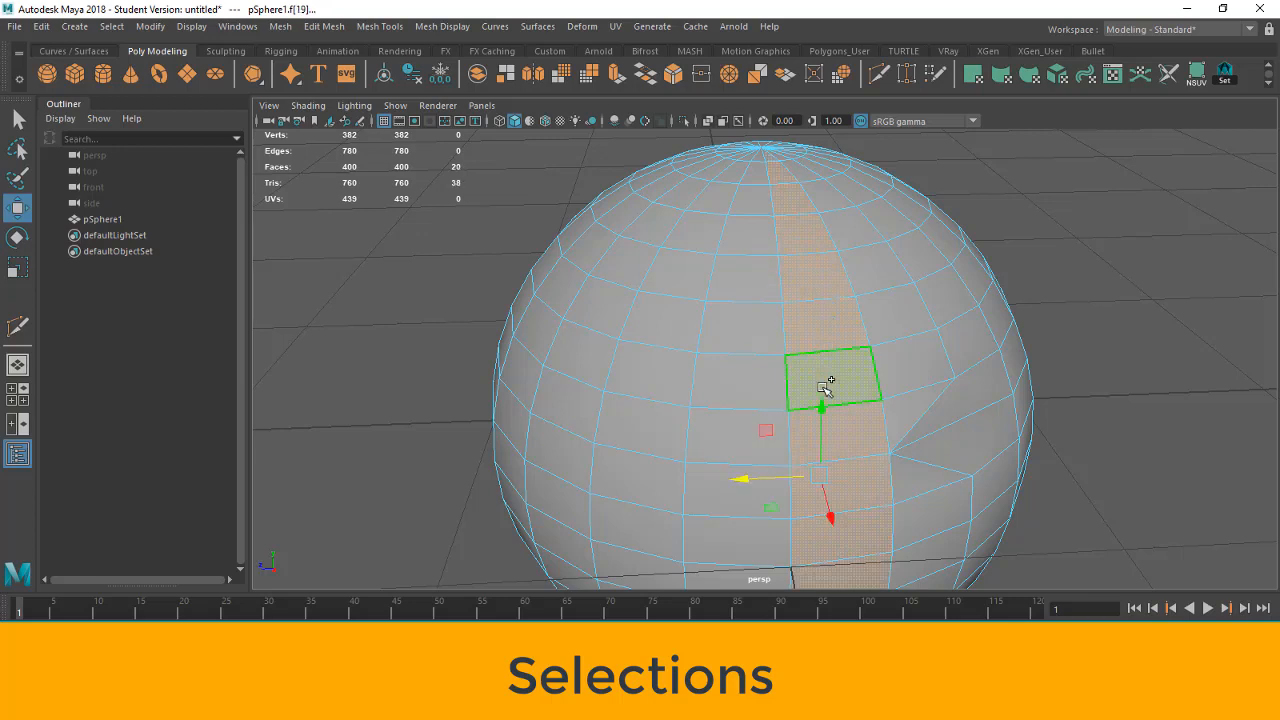
- Switch to edge selection, select the sphere's upper horizontal edge loop, select a vertical edge loop instead, and clear the selection
right_click_drag(907, 313, 905, 285)
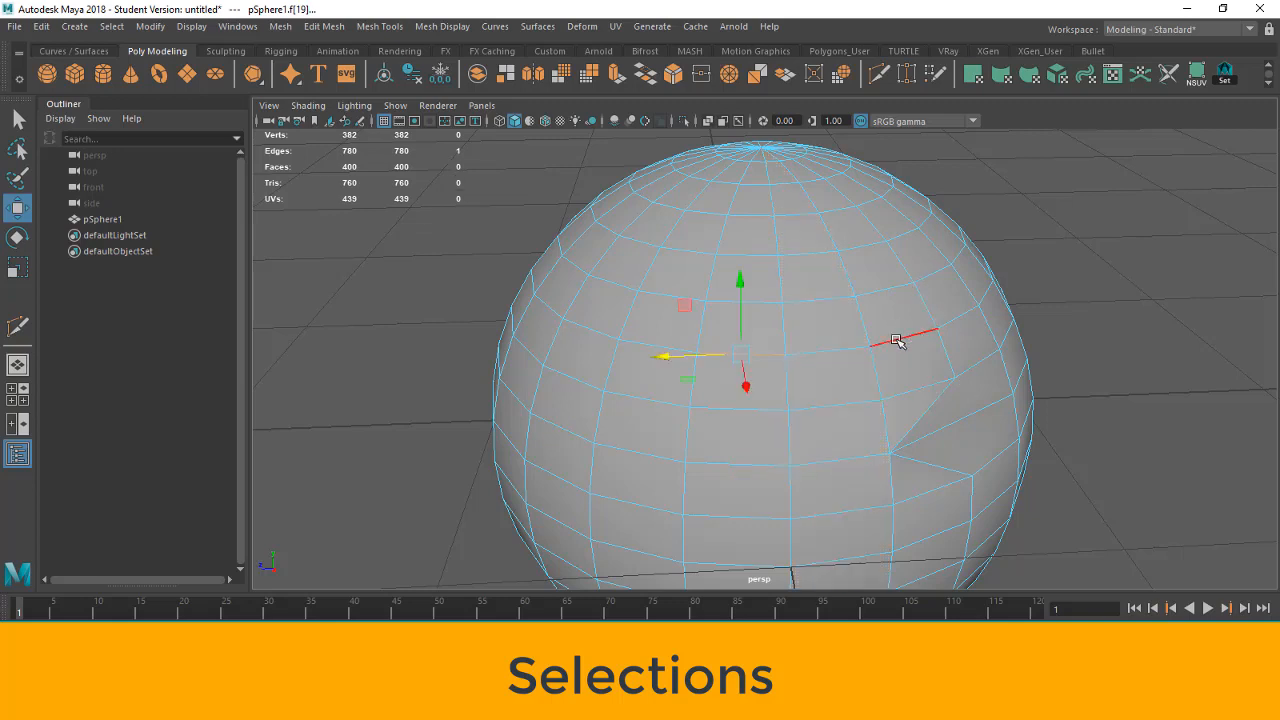
left_click(1160, 315)
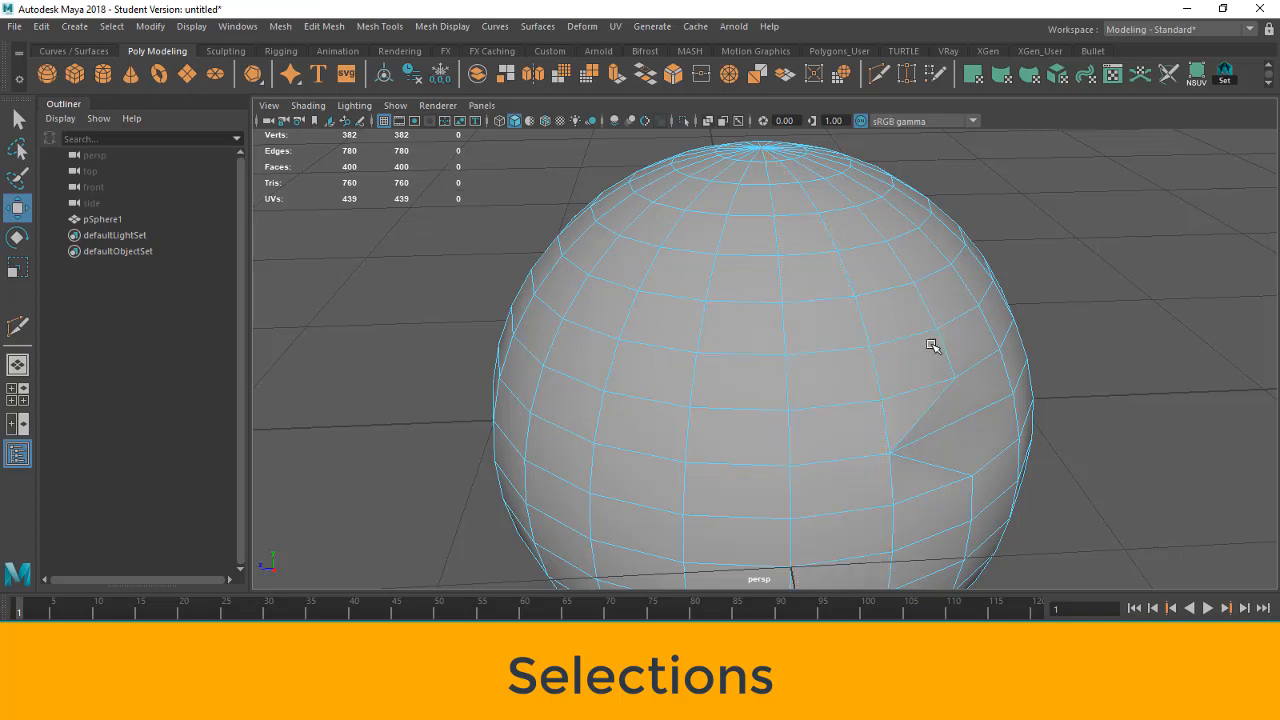
right_click_drag(1011, 245, 963, 271)
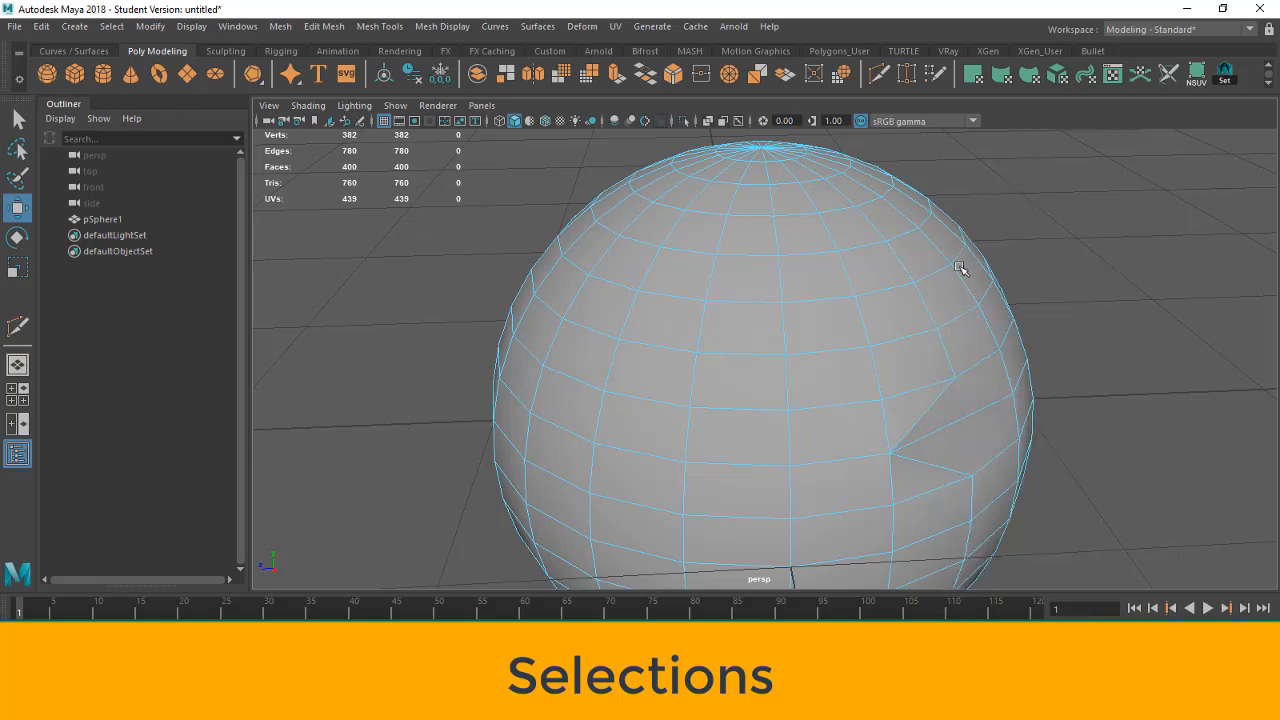
double_click(840, 350)
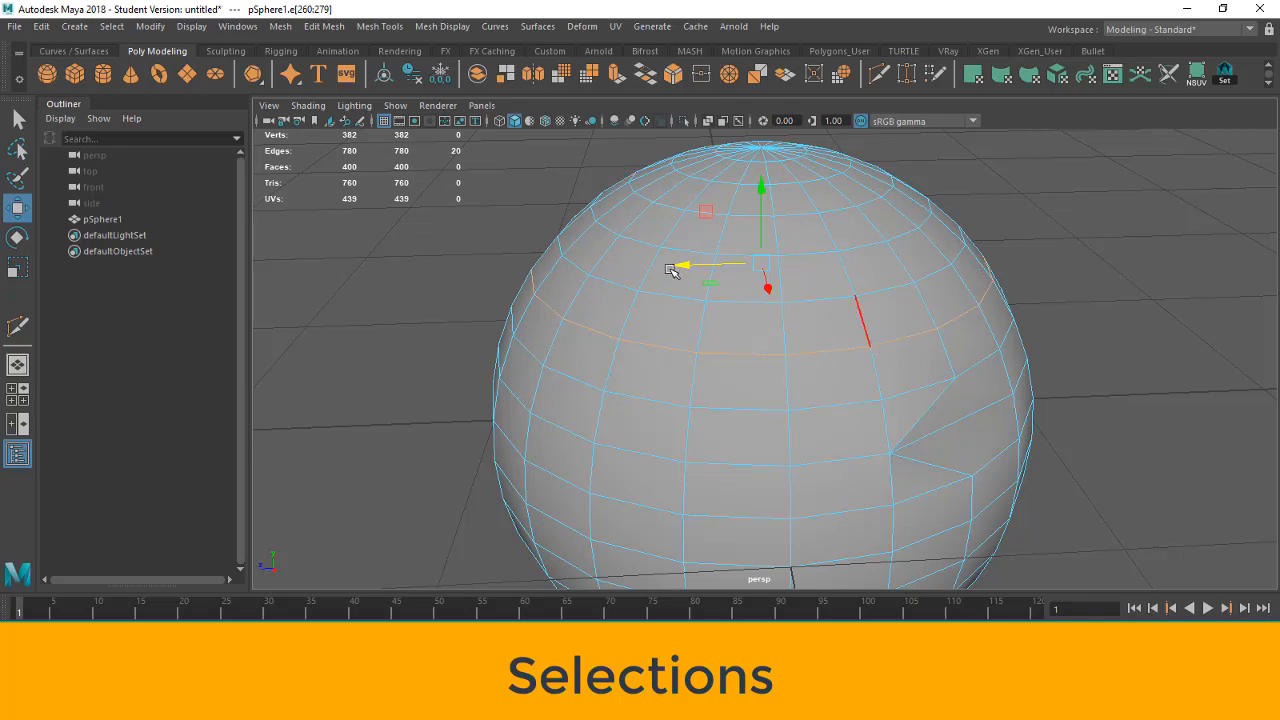
double_click(867, 323)
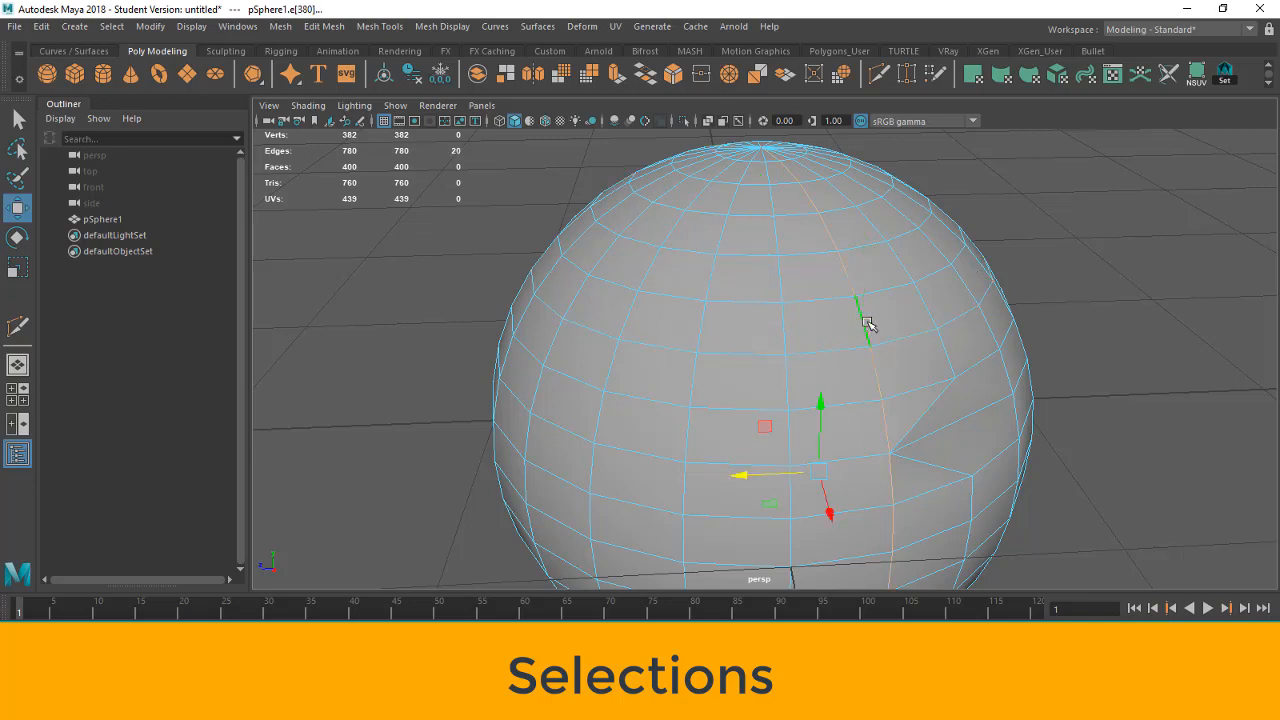
left_click(1097, 302)
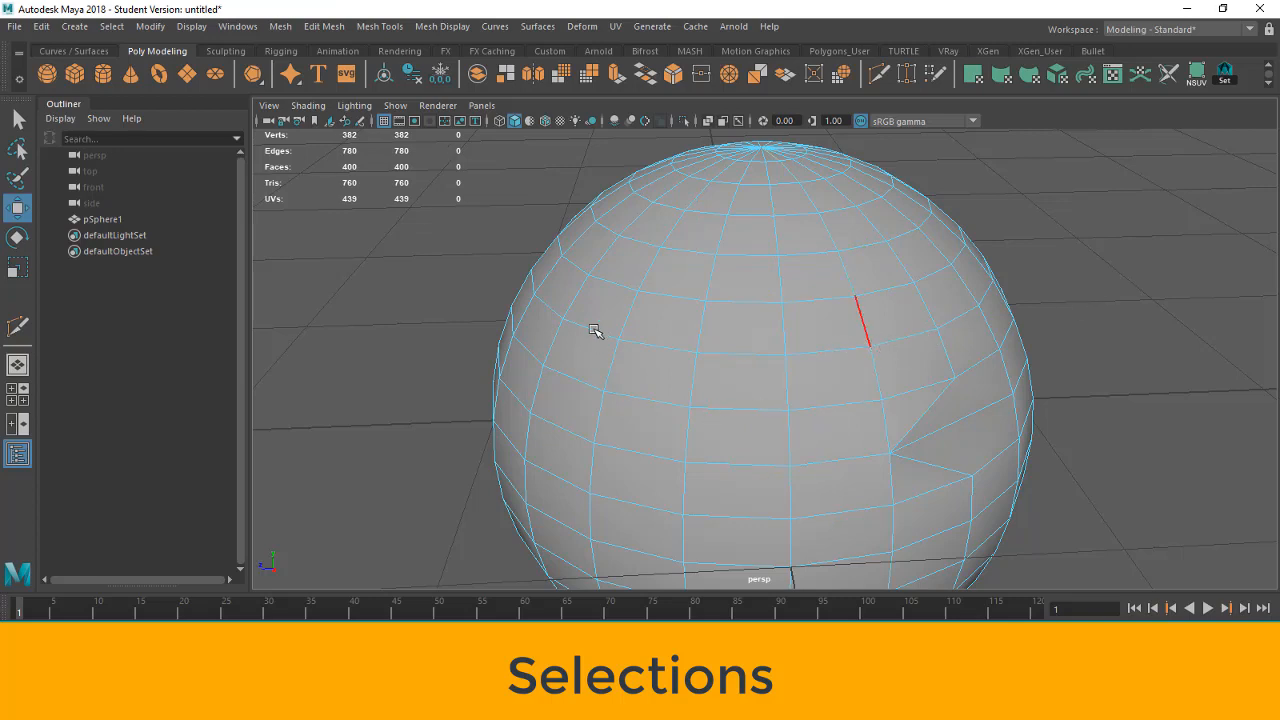
- Select a partial horizontal edge loop between two upper edges, and in face selection pick the partial face loop directly above it
left_click(906, 340)
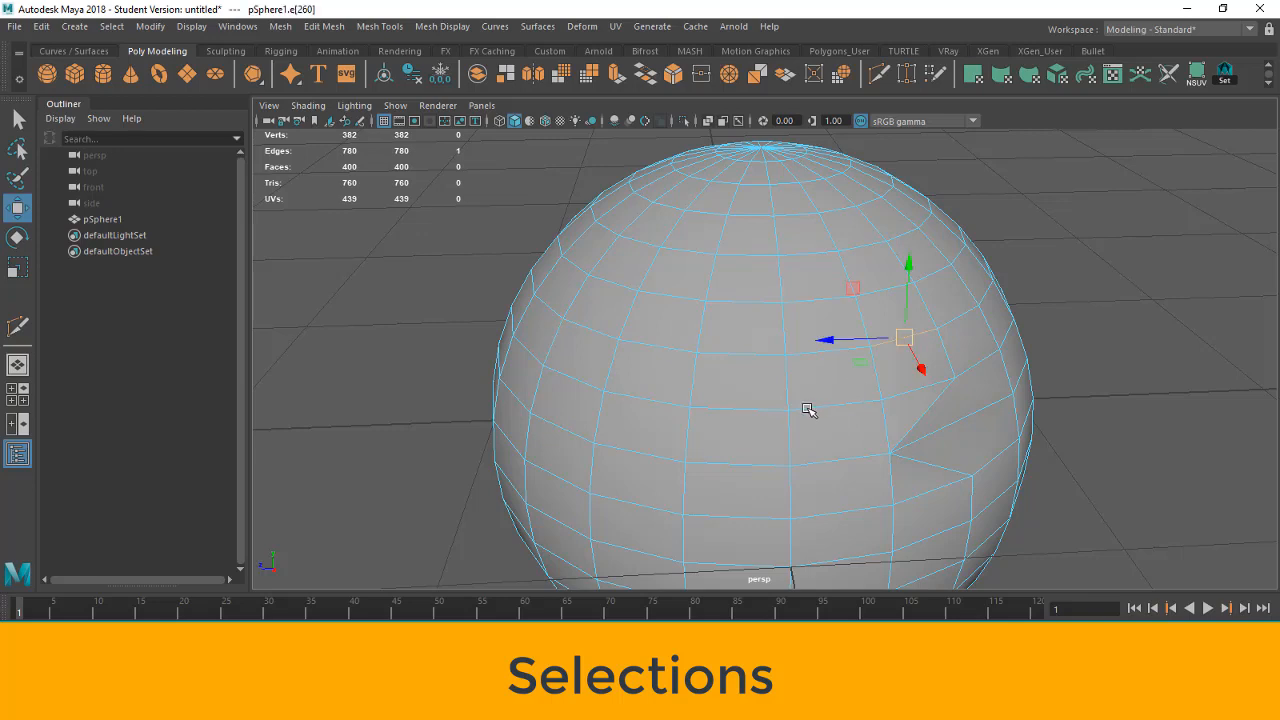
double_click(586, 328, "shift")
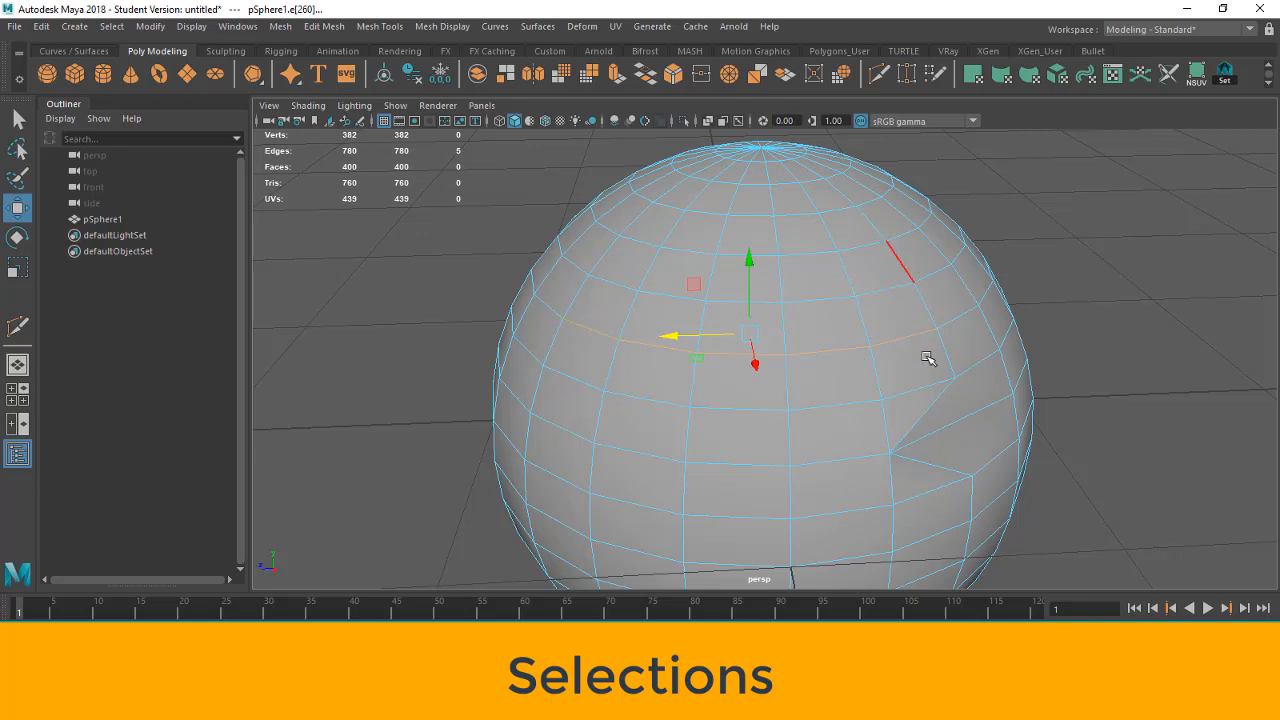
key("F11")
left_click(901, 315)
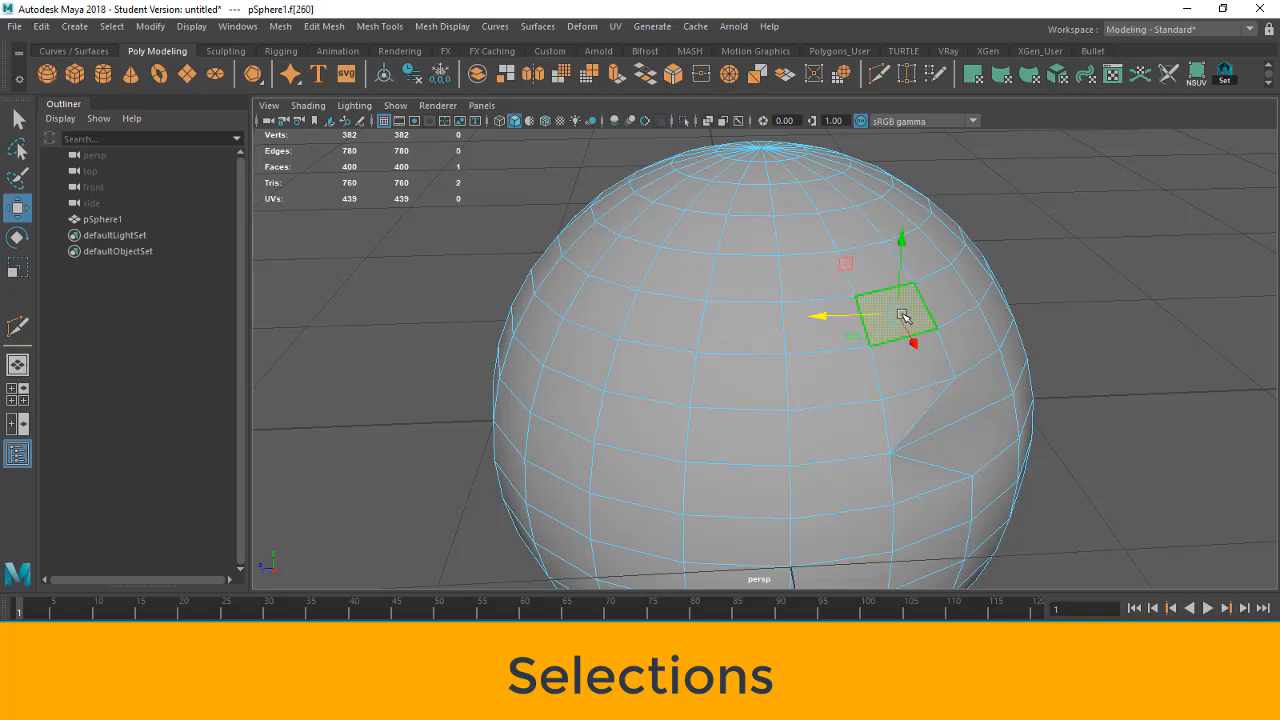
double_click(614, 309, "shift")
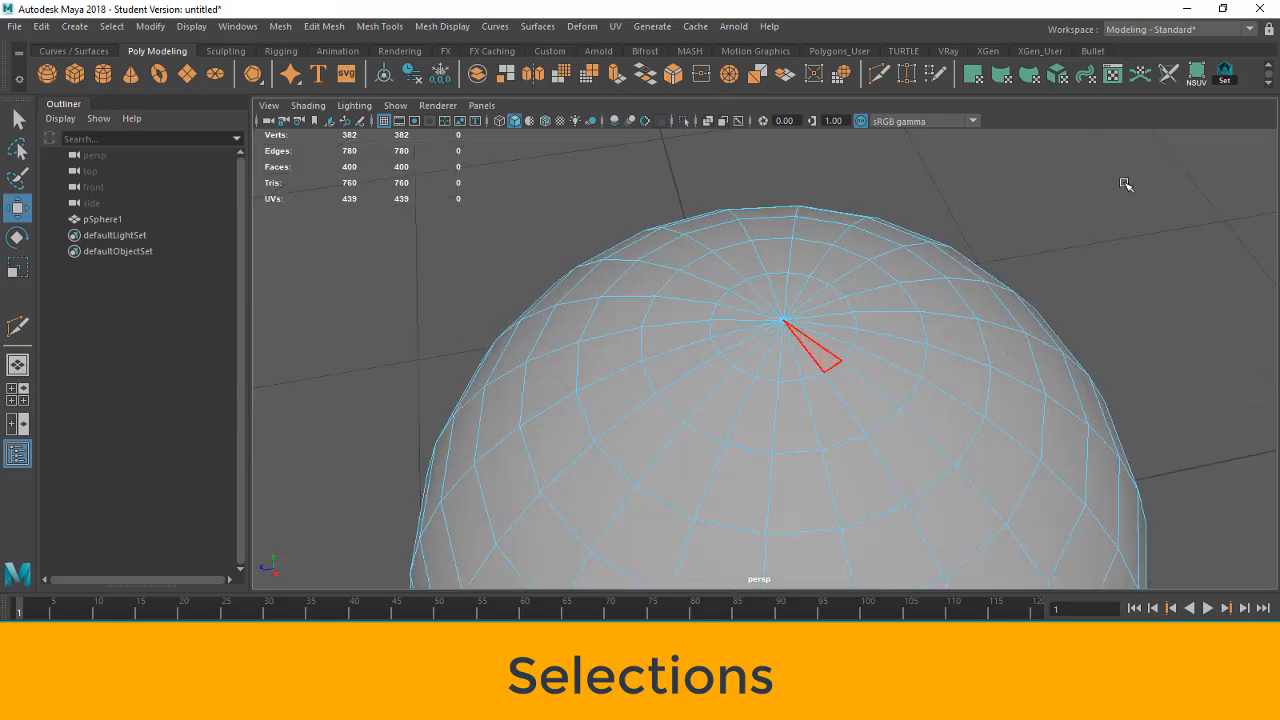
- Select the vertex at the sphere's top pole and convert it to the faces surrounding it
key("F9")
left_click(784, 320)
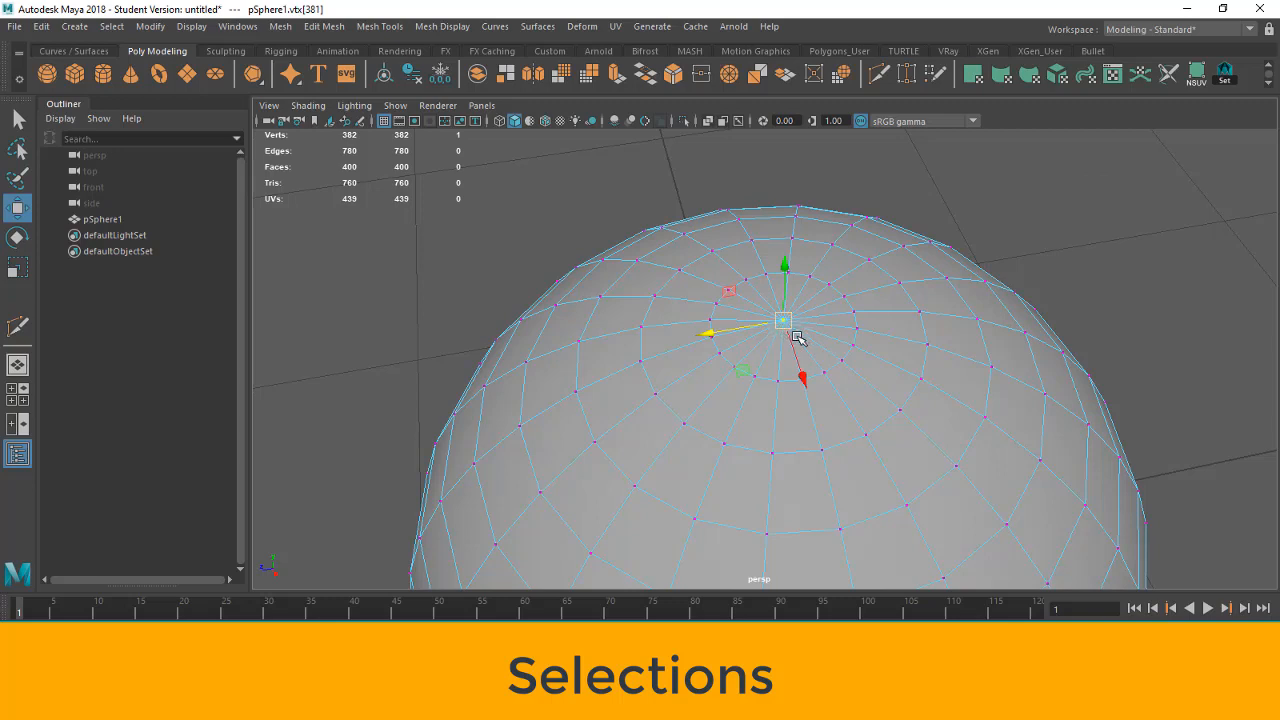
right_click(985, 202, "ctrl")
right_click_drag(985, 202, 988, 298, "ctrl")
right_click_drag(987, 298, 988, 296, "ctrl")
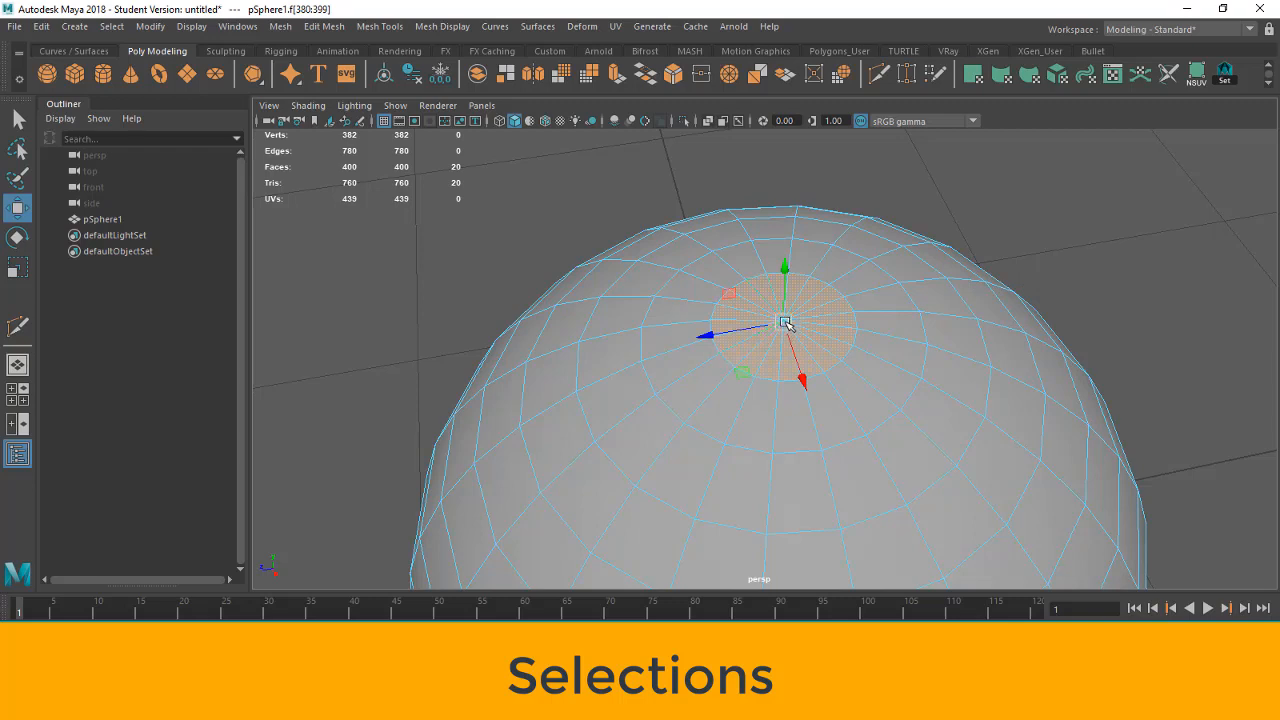
- Select a single face on the sphere's upper front and grow the selection four times
scroll(1016, 240, "down", 3)
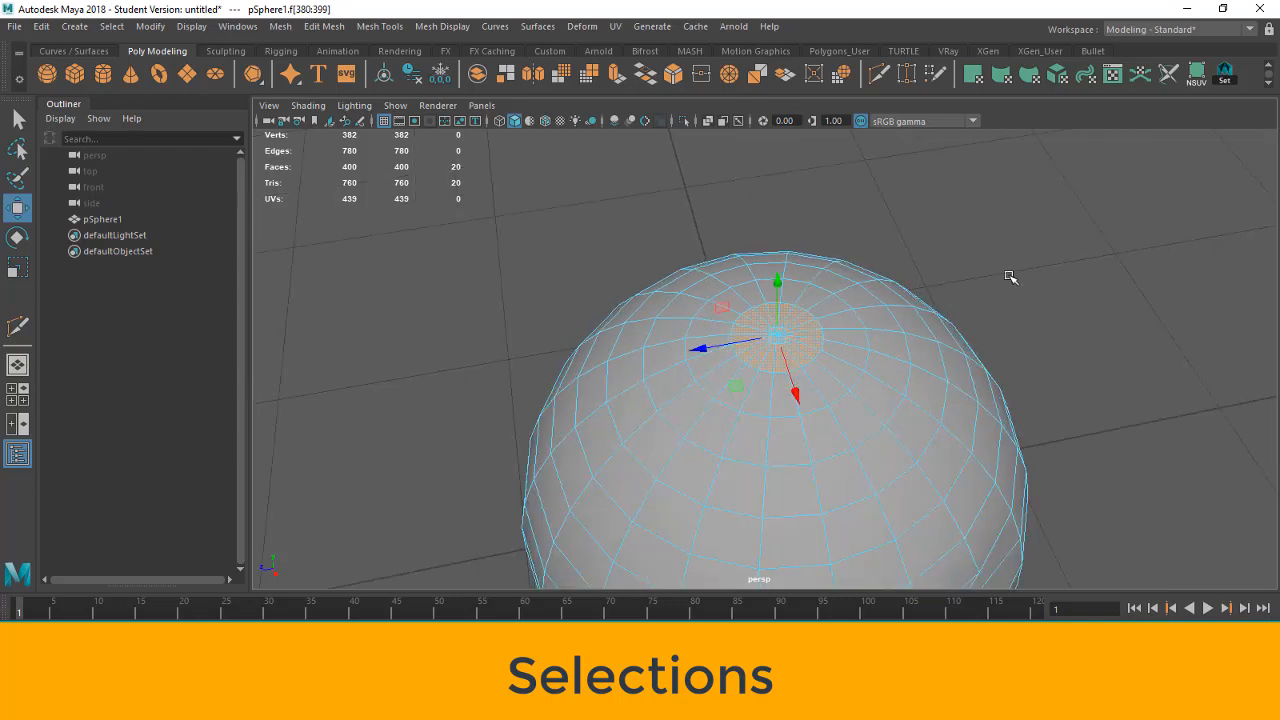
left_click_drag(1045, 317, 920, 326, "alt")
left_click(789, 398)
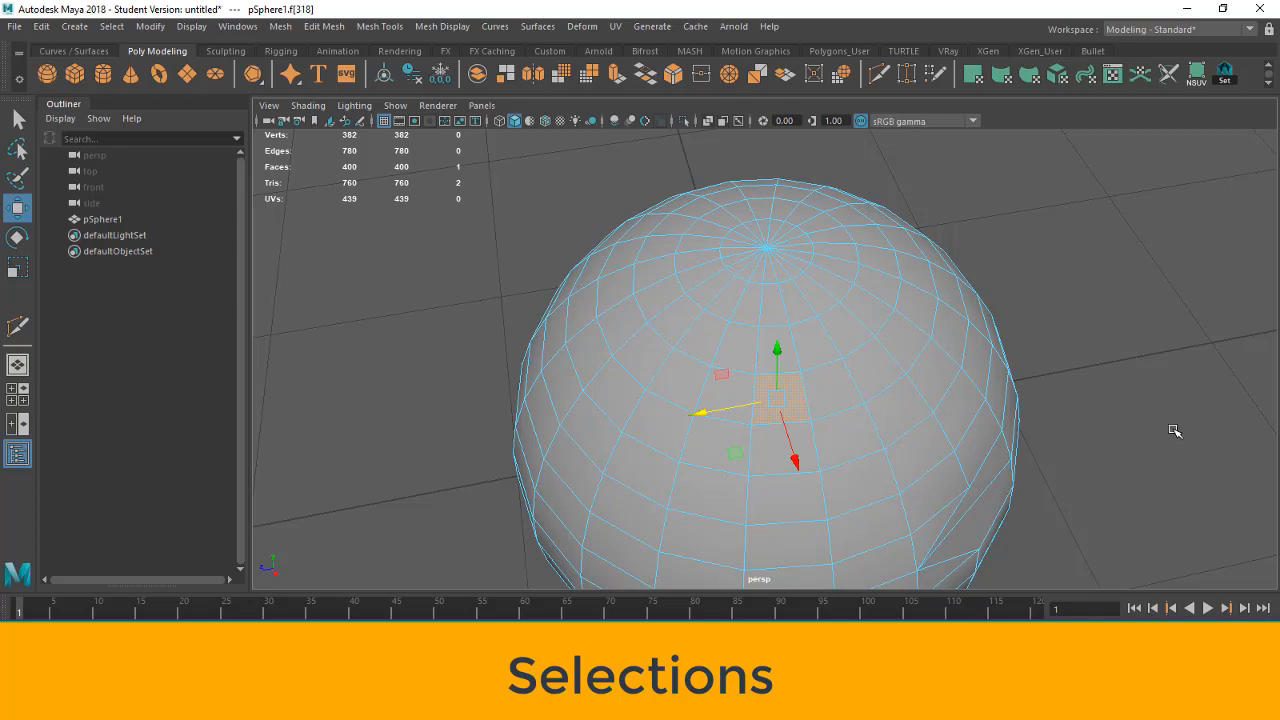
key("shift+period")
key("shift+period")
key("shift+period")
key("shift+period")
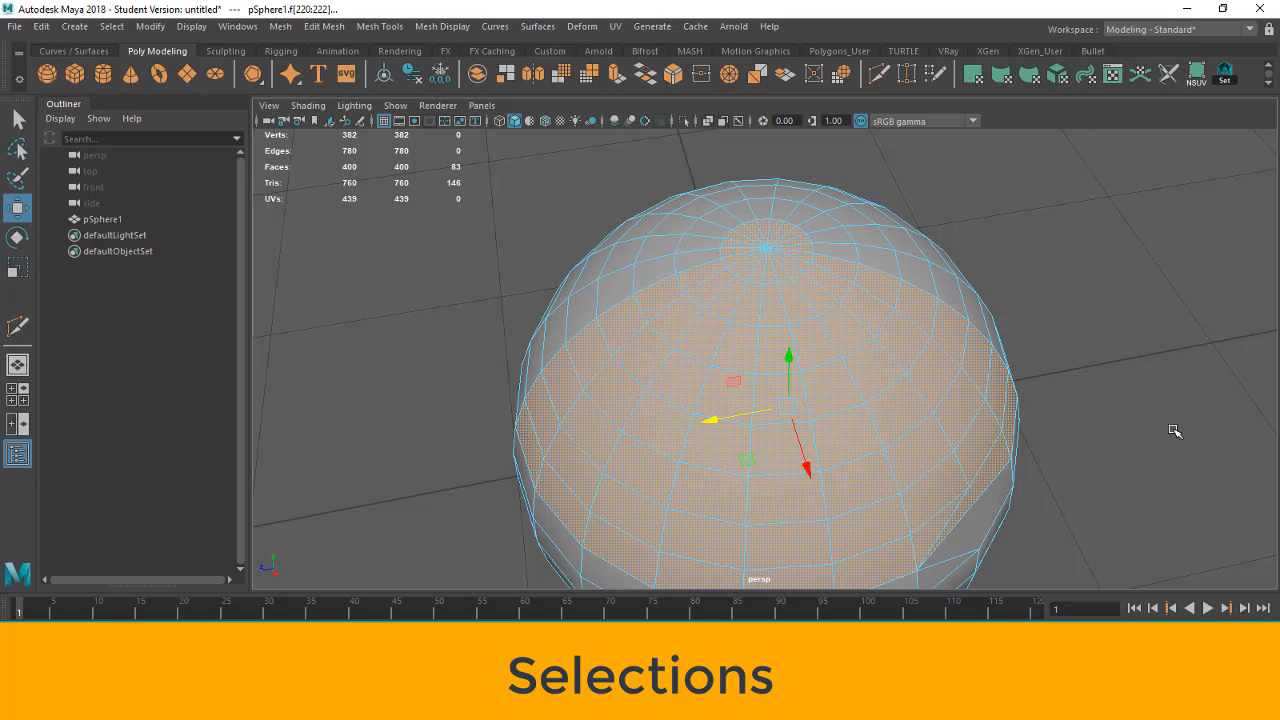
- Shrink the grown face selection four times back towards the original face
key("shift+comma")
key("shift+comma")
key("shift+comma")
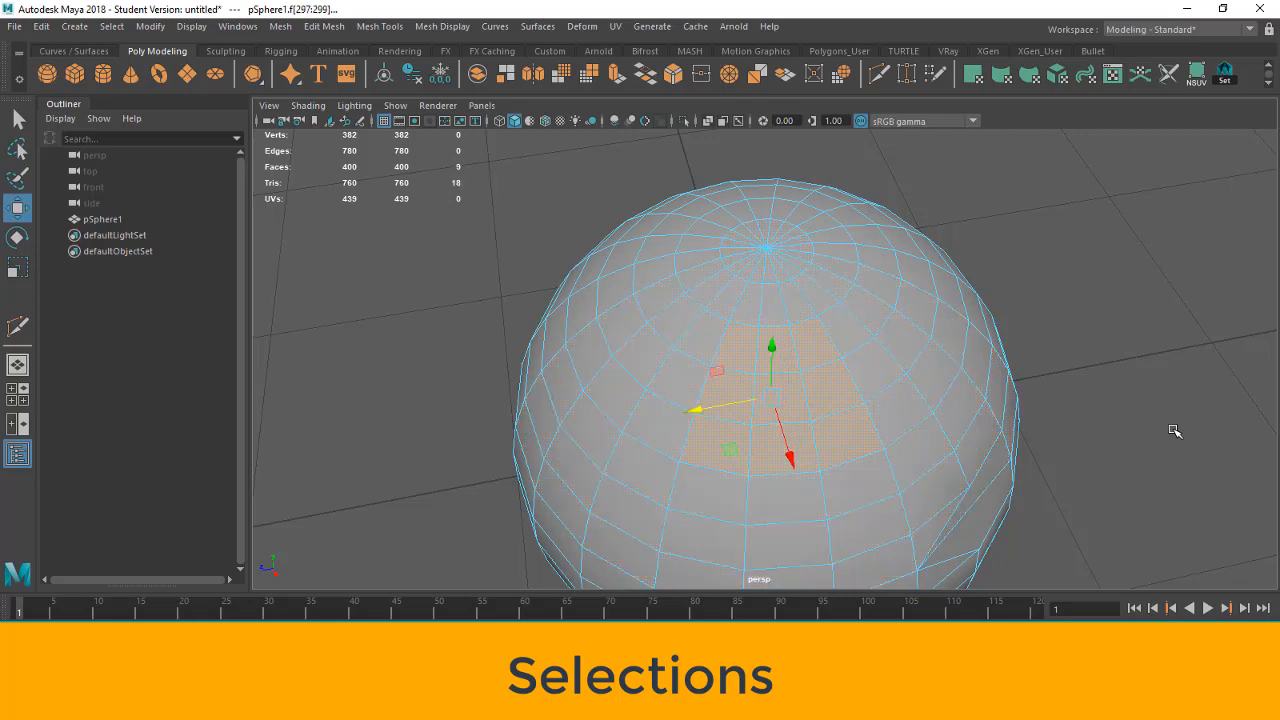
key("shift+comma")
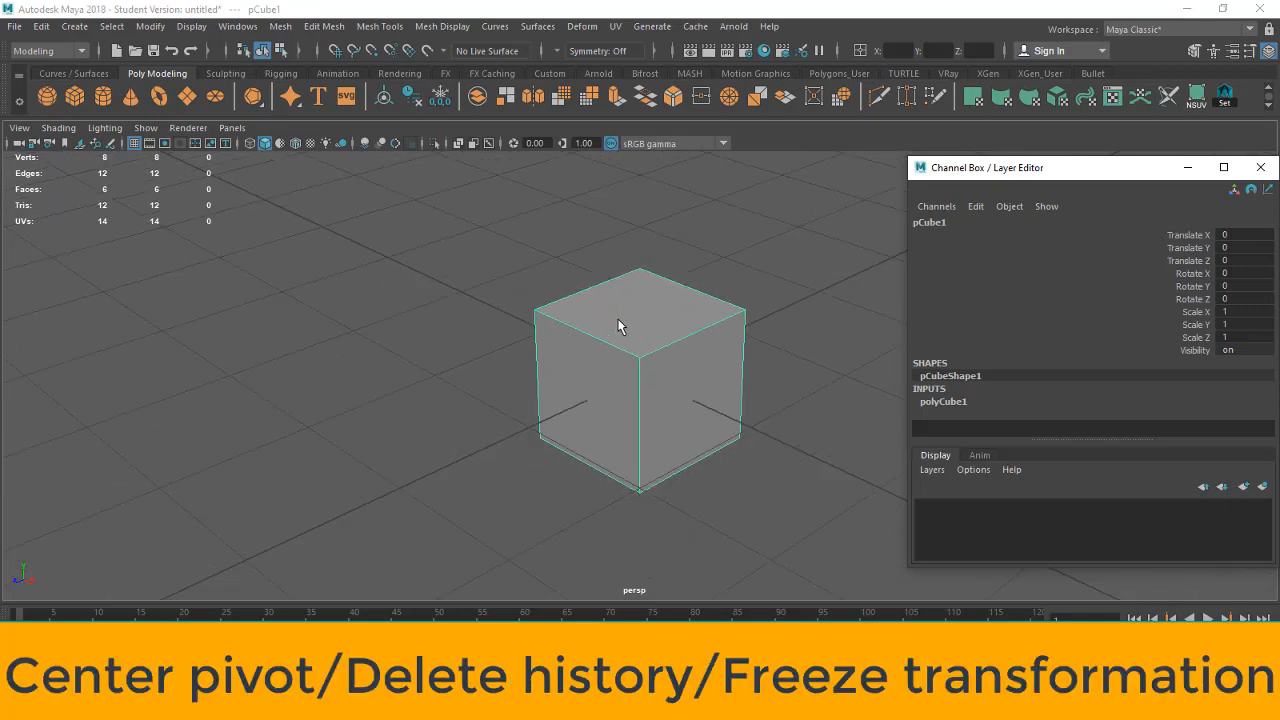
- Switch the cube to face selection and extrude its top face upward by about half the cube's height
left_click(639, 469)
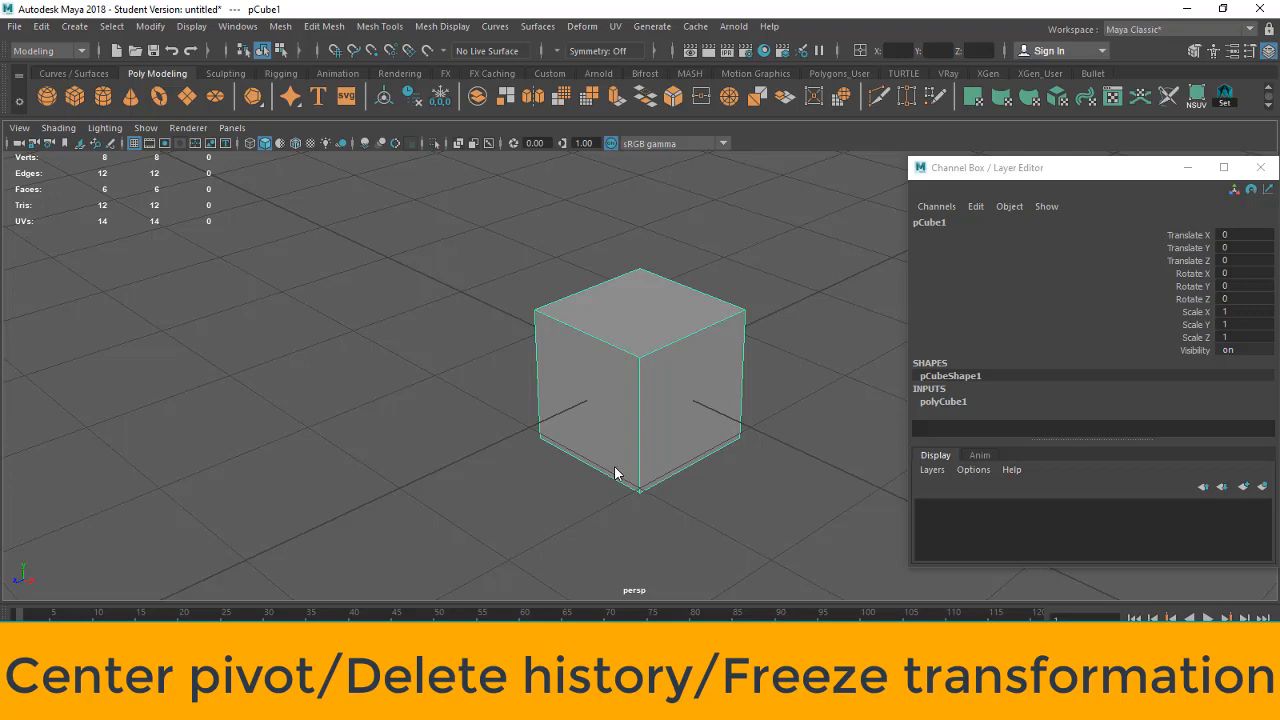
key("F11")
left_click(646, 334)
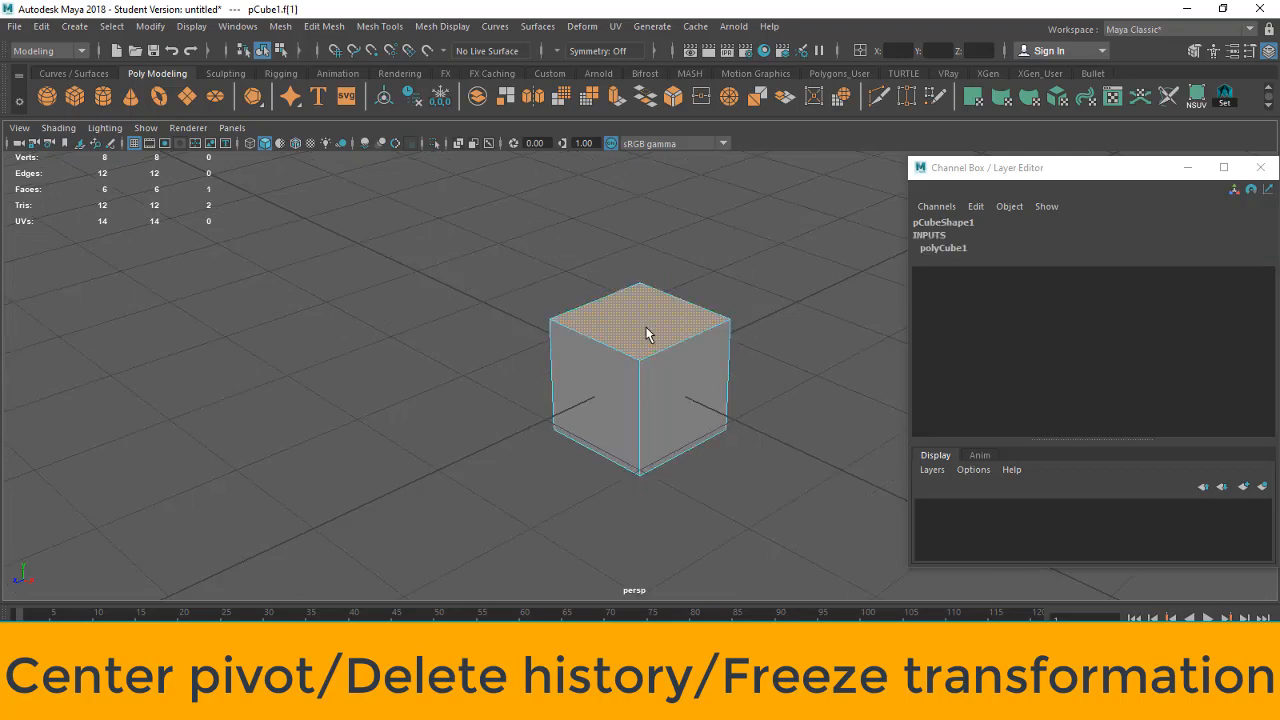
scroll(648, 330, "up", 1)
key("ctrl+e")
left_click_drag(642, 250, 642, 174)
- Extrude the right-hand side face of the cube's new upper section outward to form an overhanging block
left_click(717, 320)
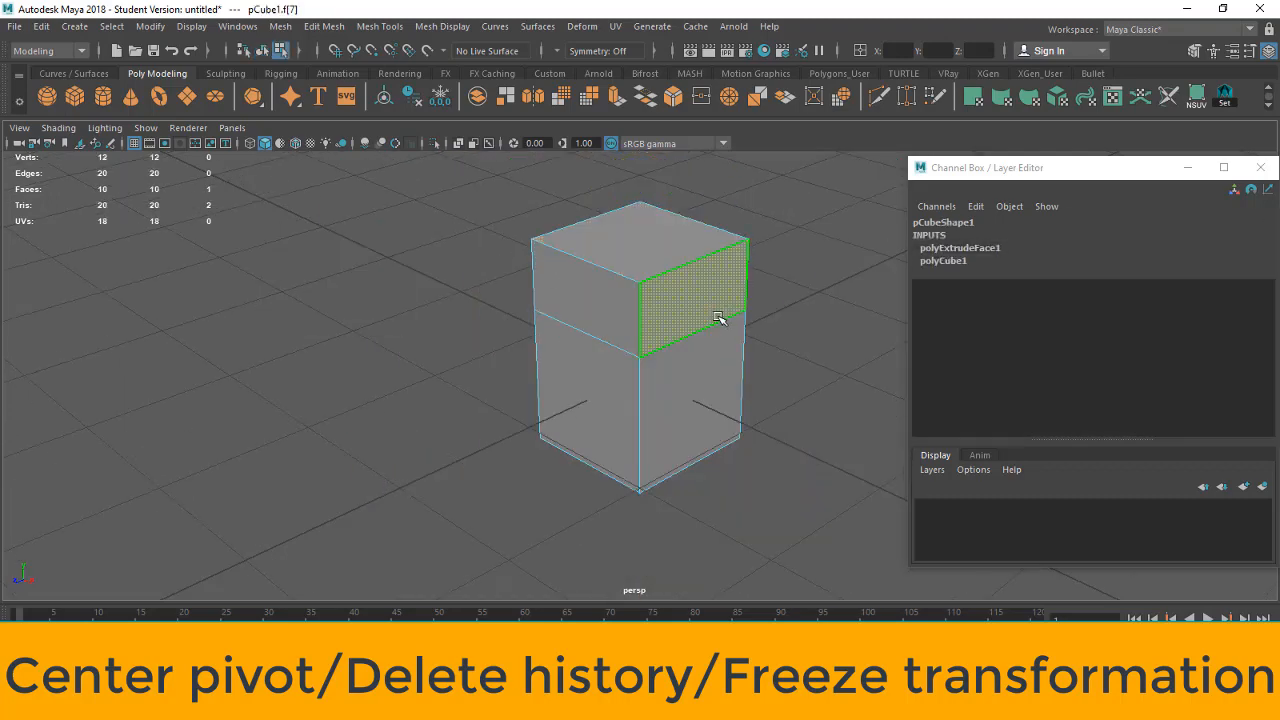
key("ctrl+e")
left_click_drag(746, 322, 820, 350)
- Return to object selection with the extruded cube selected and delete its construction history
key("F8")
left_click(745, 285)
key("F8")
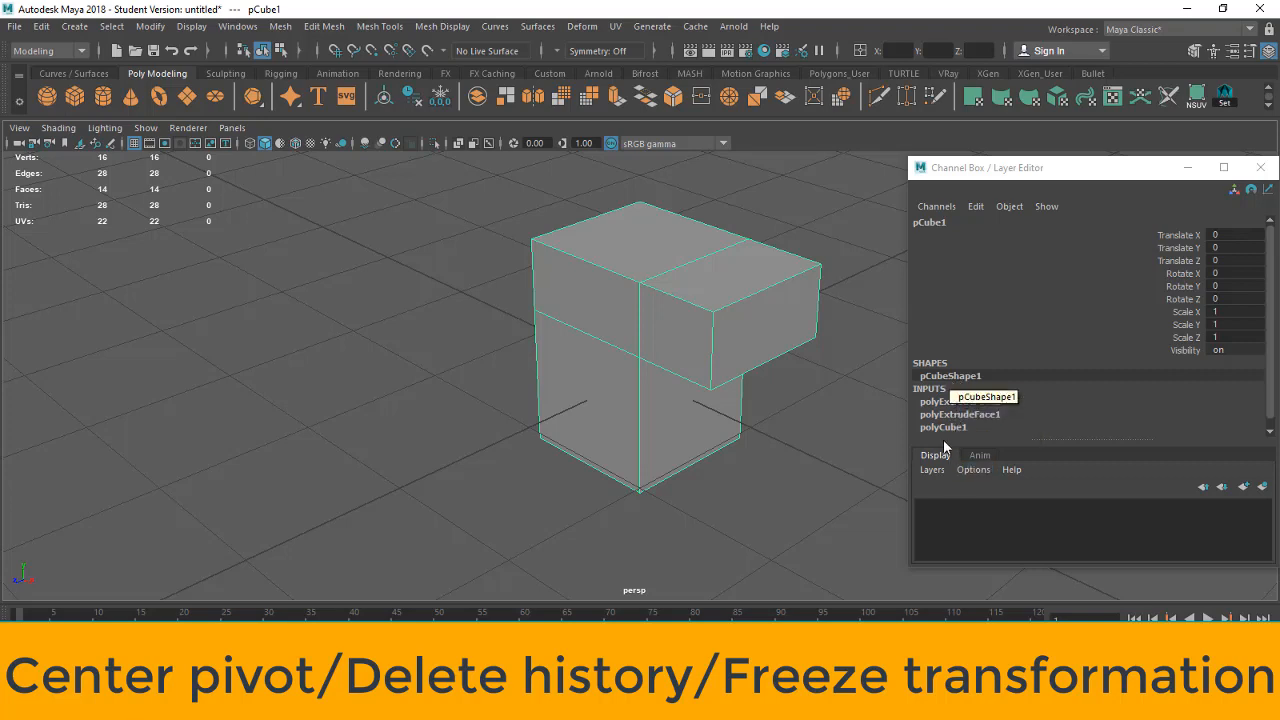
left_click(413, 100)
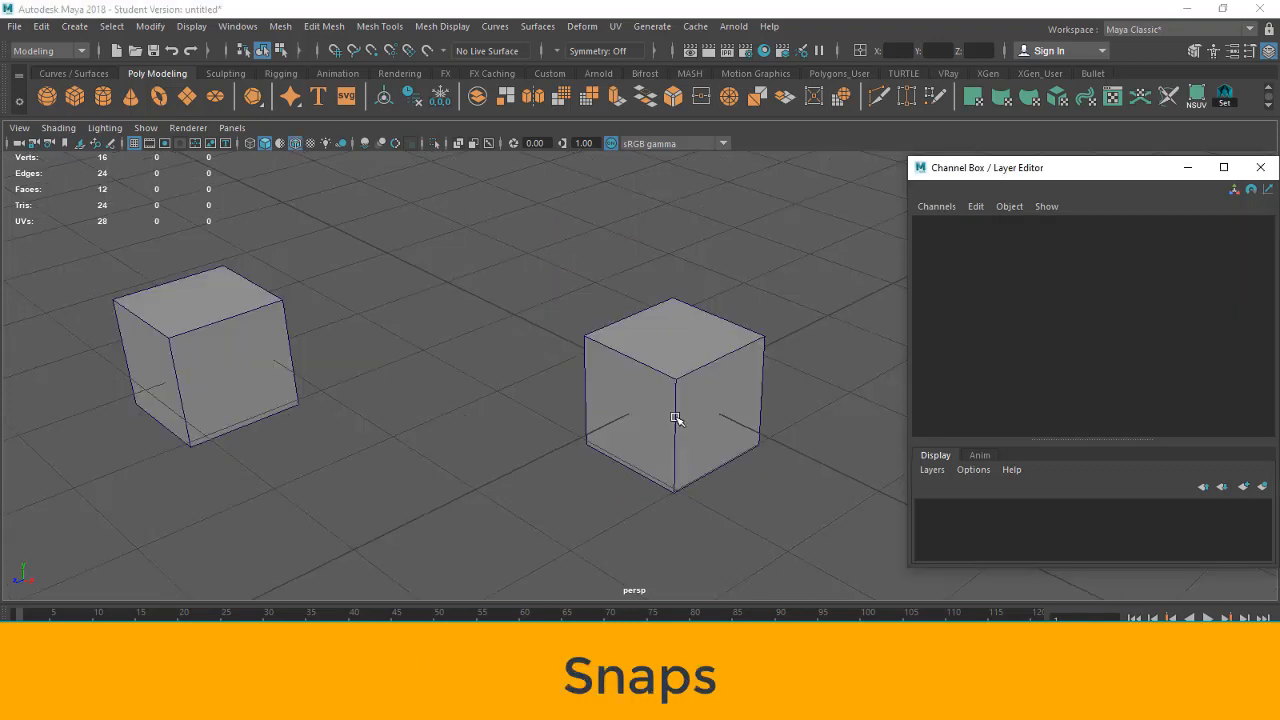
- Move the right-hand cube freely away from the origin, and snap it to the grid at X 0, Y 0, Z -2
left_click(673, 396)
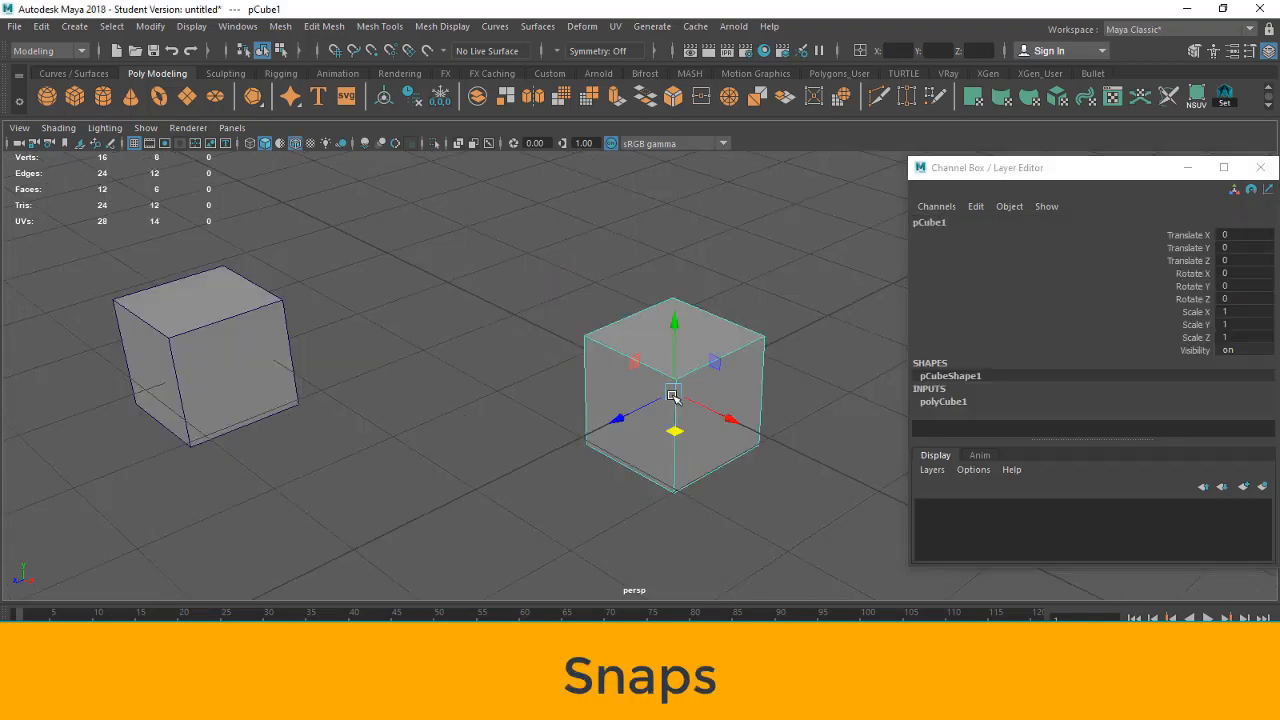
right_click_drag(743, 337, 650, 412, "alt")
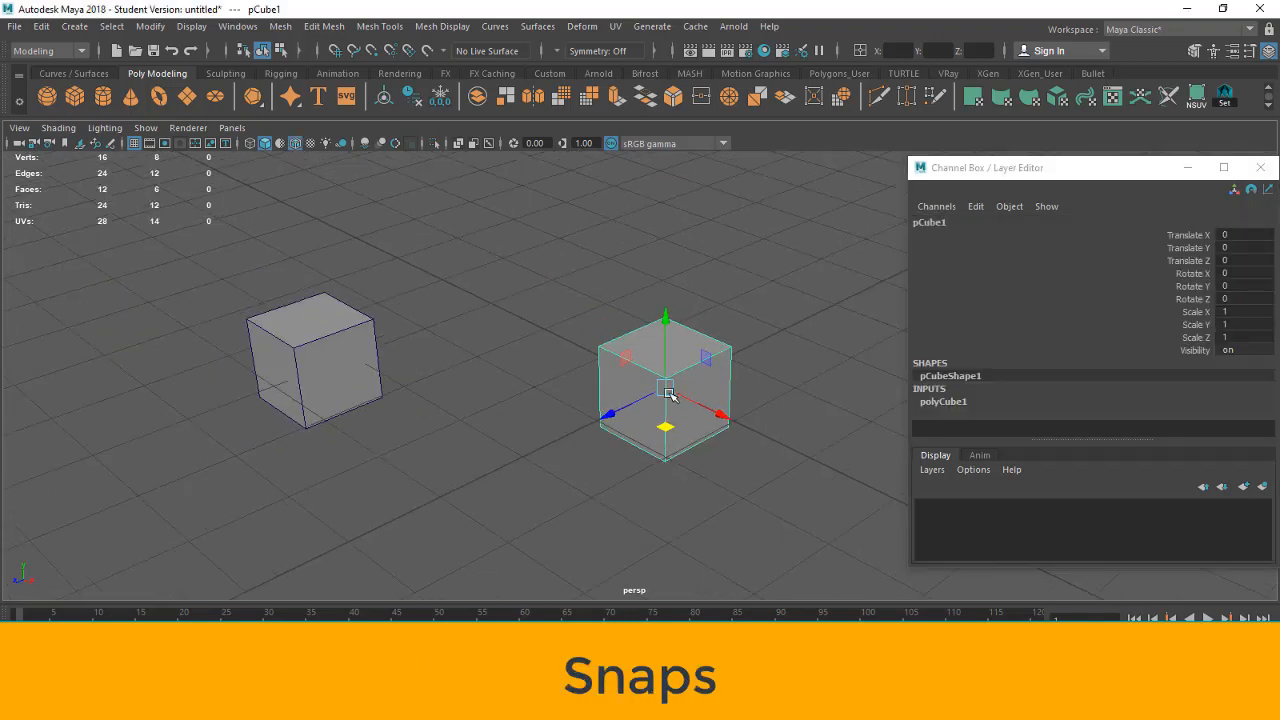
left_click_drag(665, 388, 798, 290)
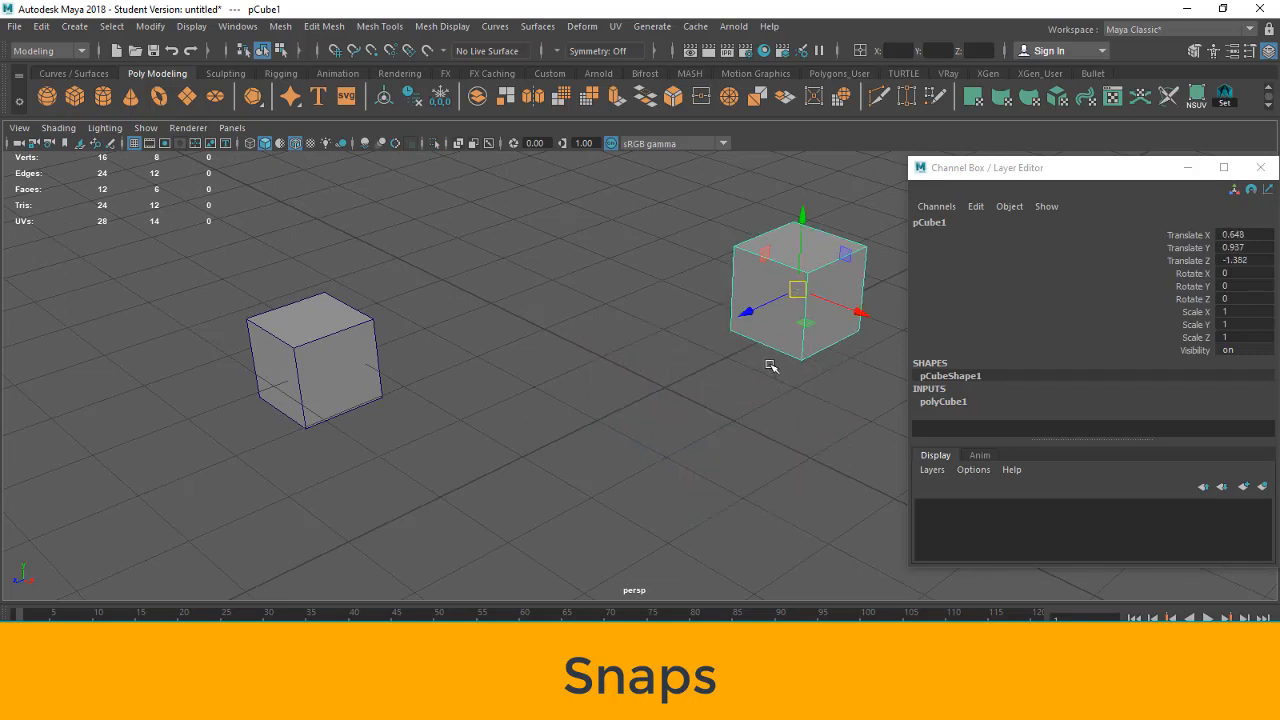
key("x")
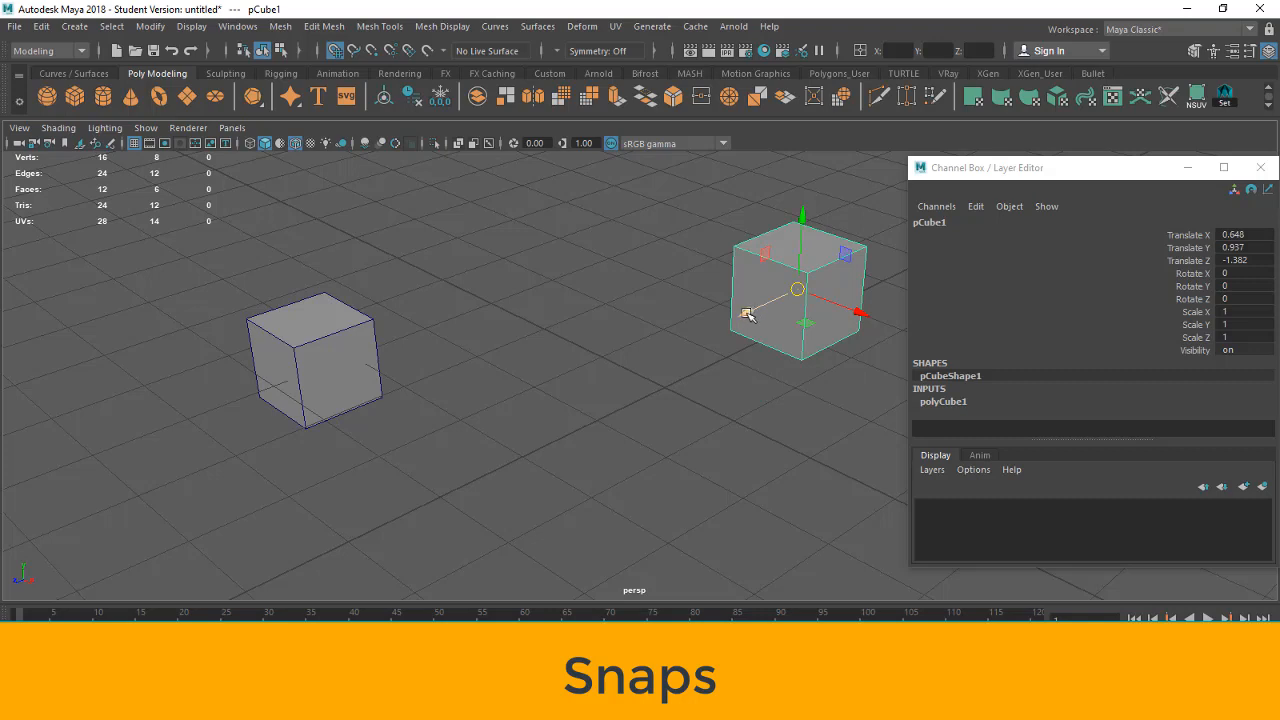
mouse_move(748, 313)
left_mouse_down()
mouse_move(643, 391)
mouse_move(500, 465)
mouse_move(775, 305)
mouse_move(748, 396)
mouse_move(594, 416)
mouse_move(582, 349)
mouse_move(685, 392)
mouse_move(772, 330)
mouse_move(763, 325)
left_mouse_up()
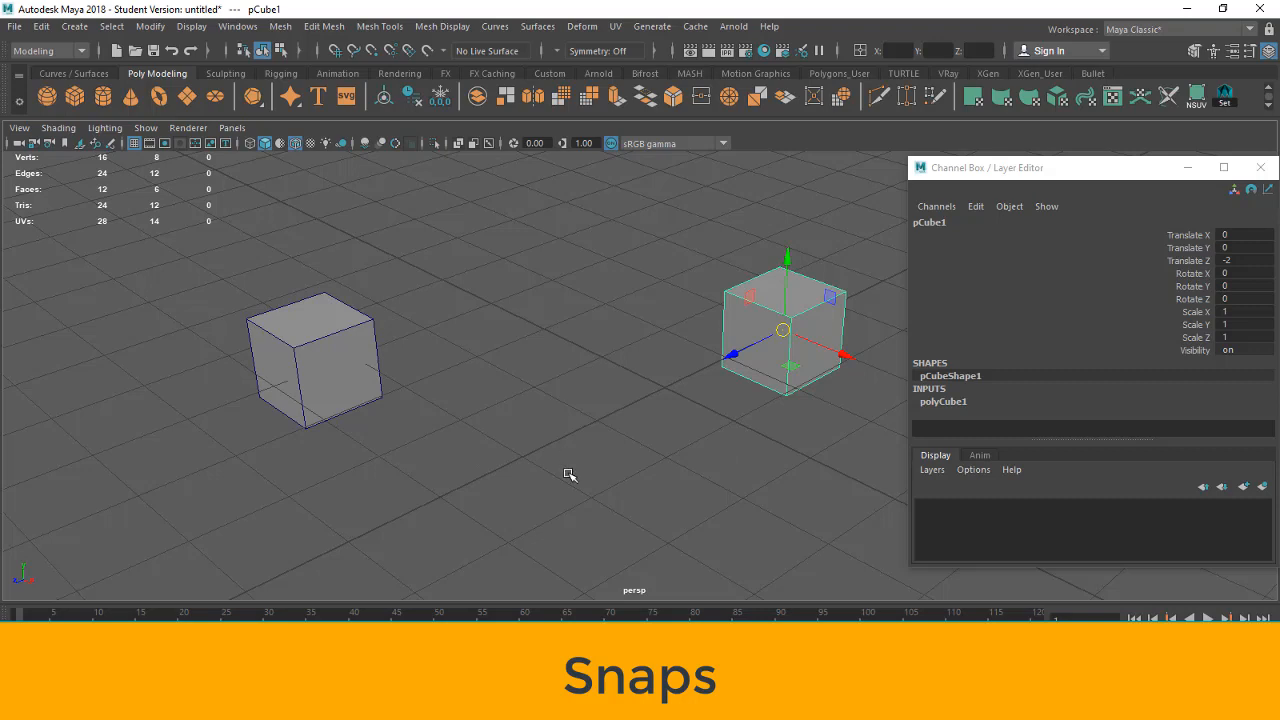
- Vertex-snap the cube along Z to the other cube's upper right corner, and snap its centre onto that corner
key("v")
left_click_drag(733, 355, 373, 320)
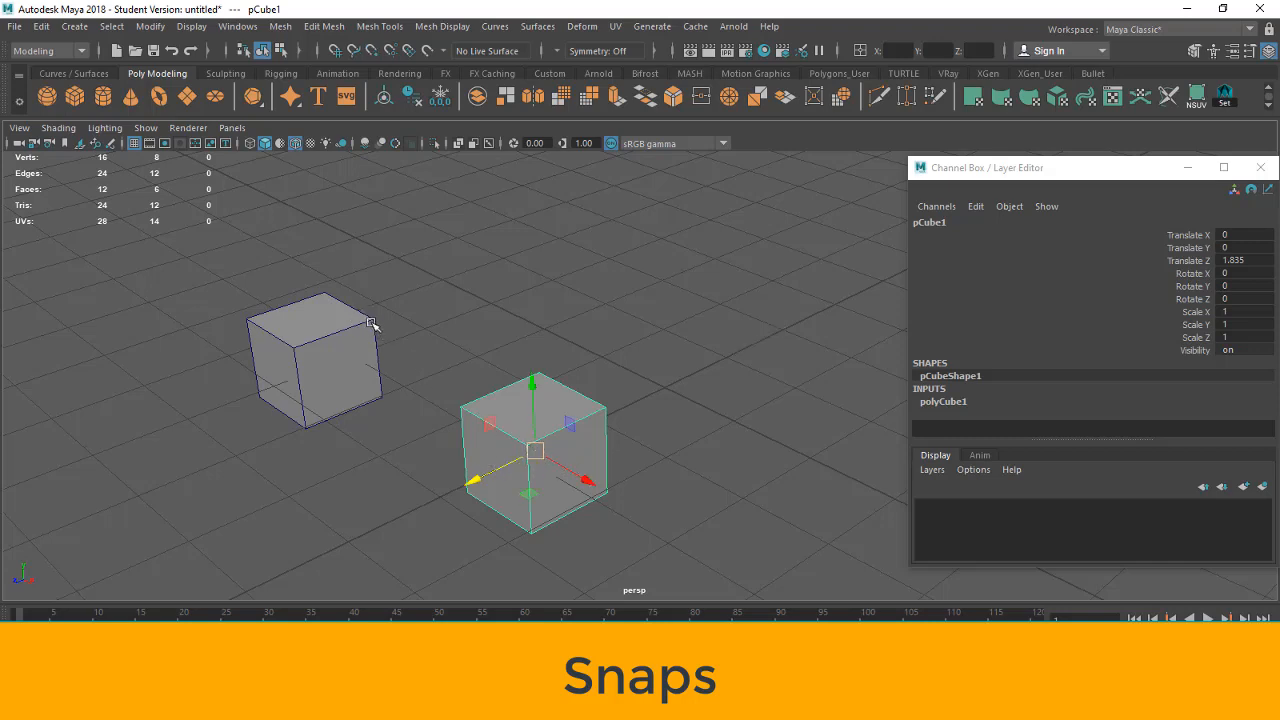
key("v")
key("d")
left_click_drag(535, 453, 370, 321)
- Move the selected cube away from the other cube to about X -1.112, Y -0.5, Z -0.557
left_click_drag(297, 352, 671, 485)
key("v")
left_click_drag(366, 442, 618, 422)
- Move the selected cube's pivot off centre along X and Y, and vertex-snap it to the cube's lower front corner
scroll(637, 340, "up", 3)
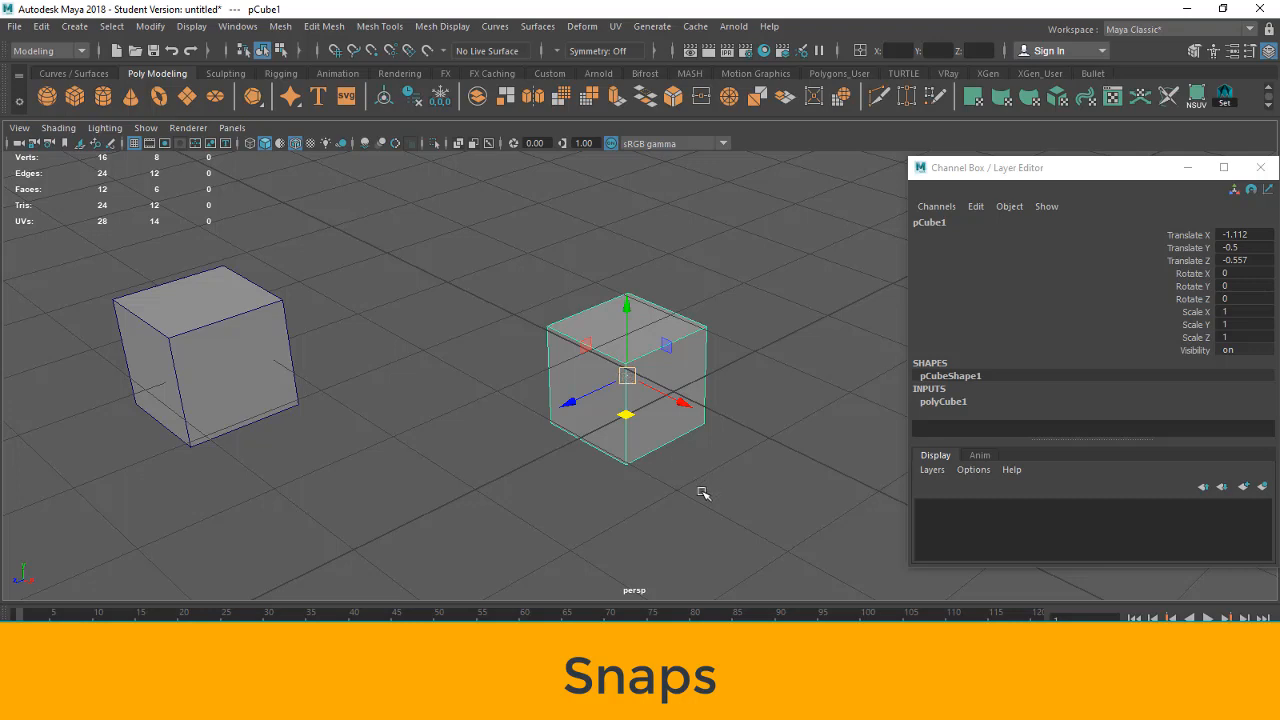
key("d")
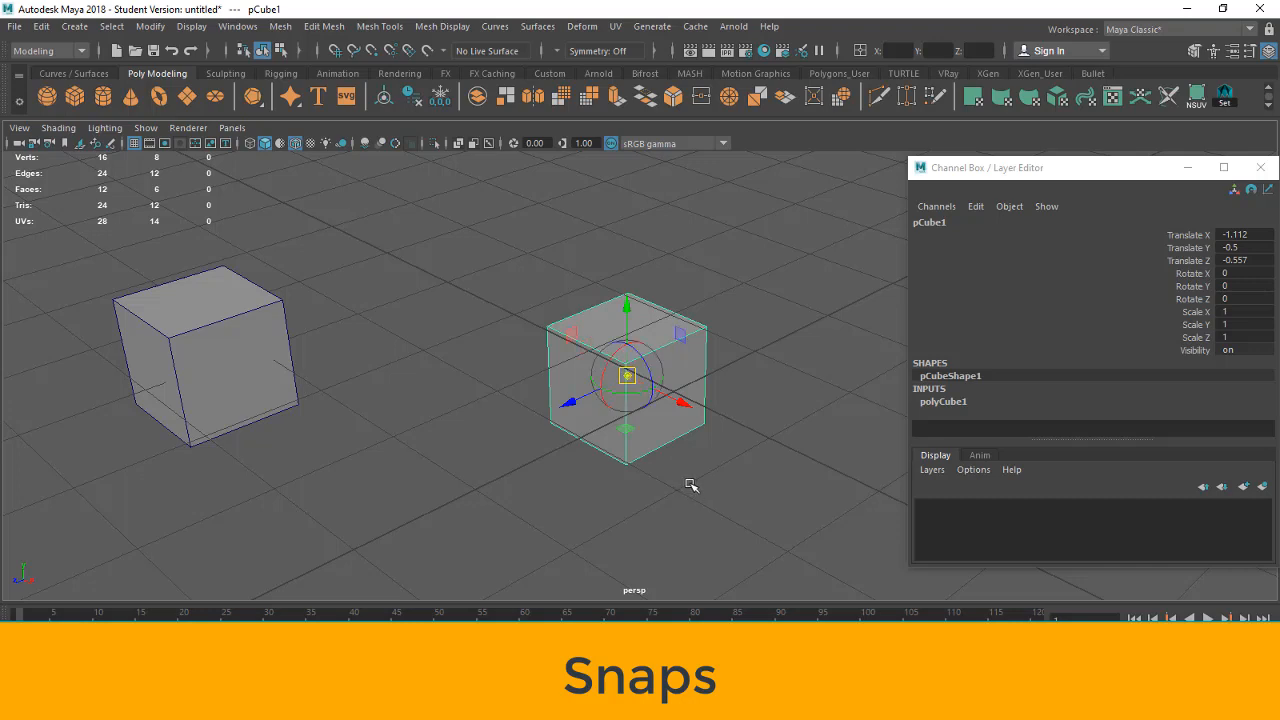
scroll(690, 485, "up", 2)
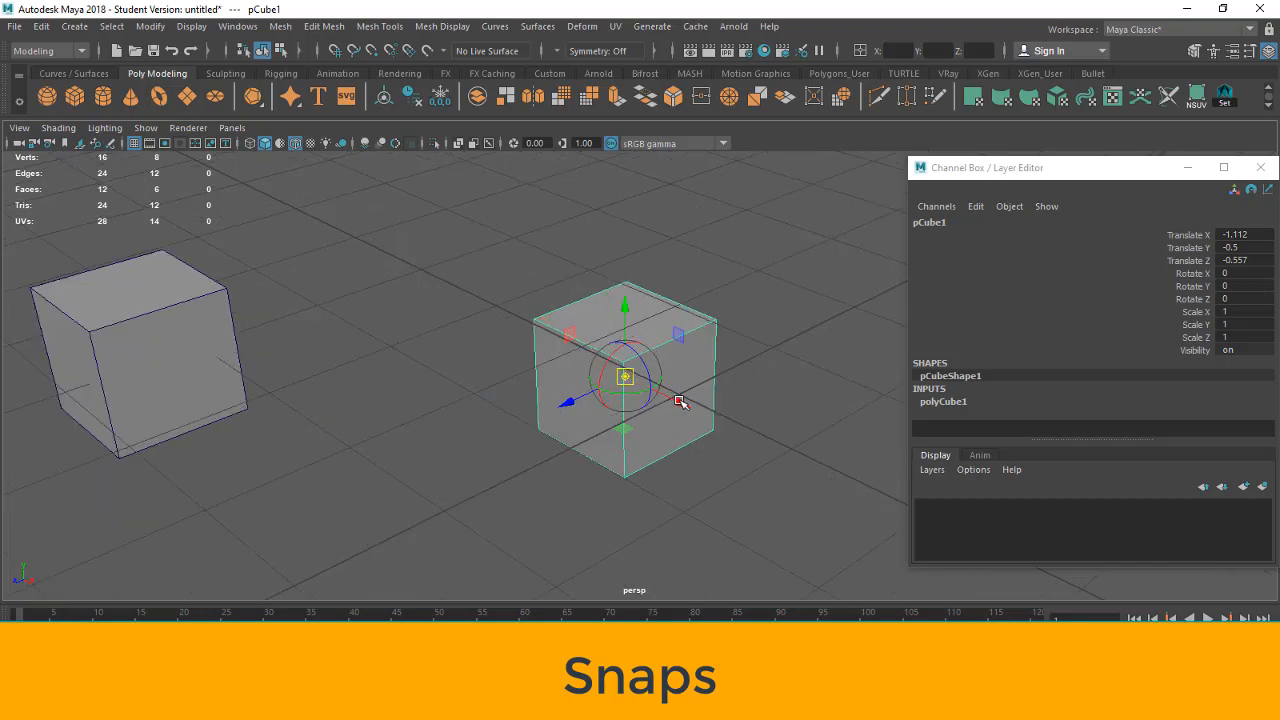
left_click_drag(680, 401, 866, 540)
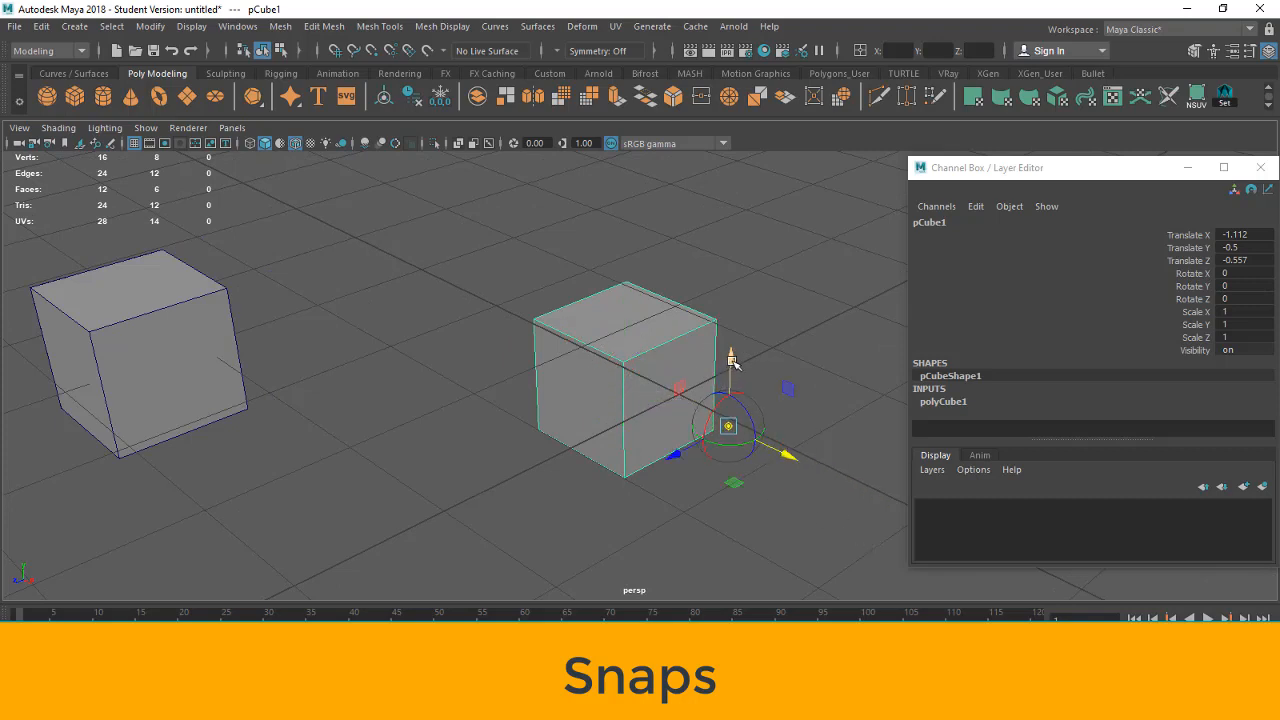
left_click_drag(729, 363, 720, 190)
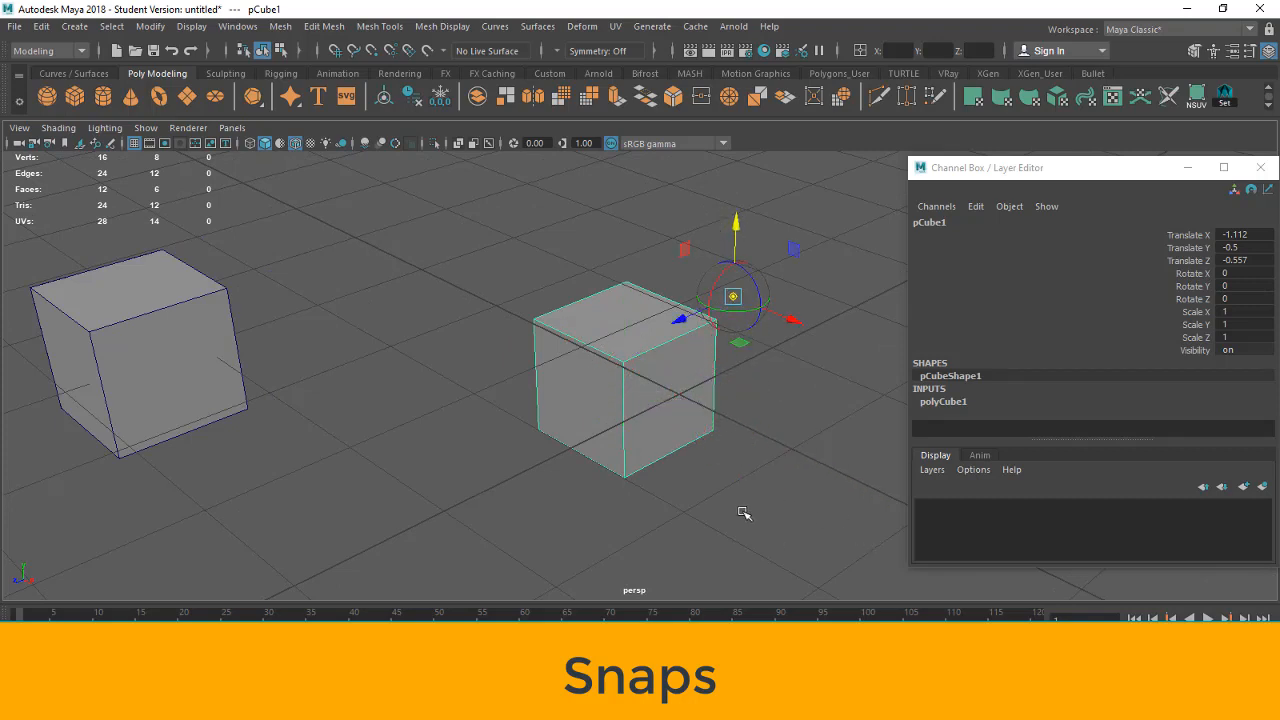
key("v")
left_click_drag(733, 297, 623, 480)
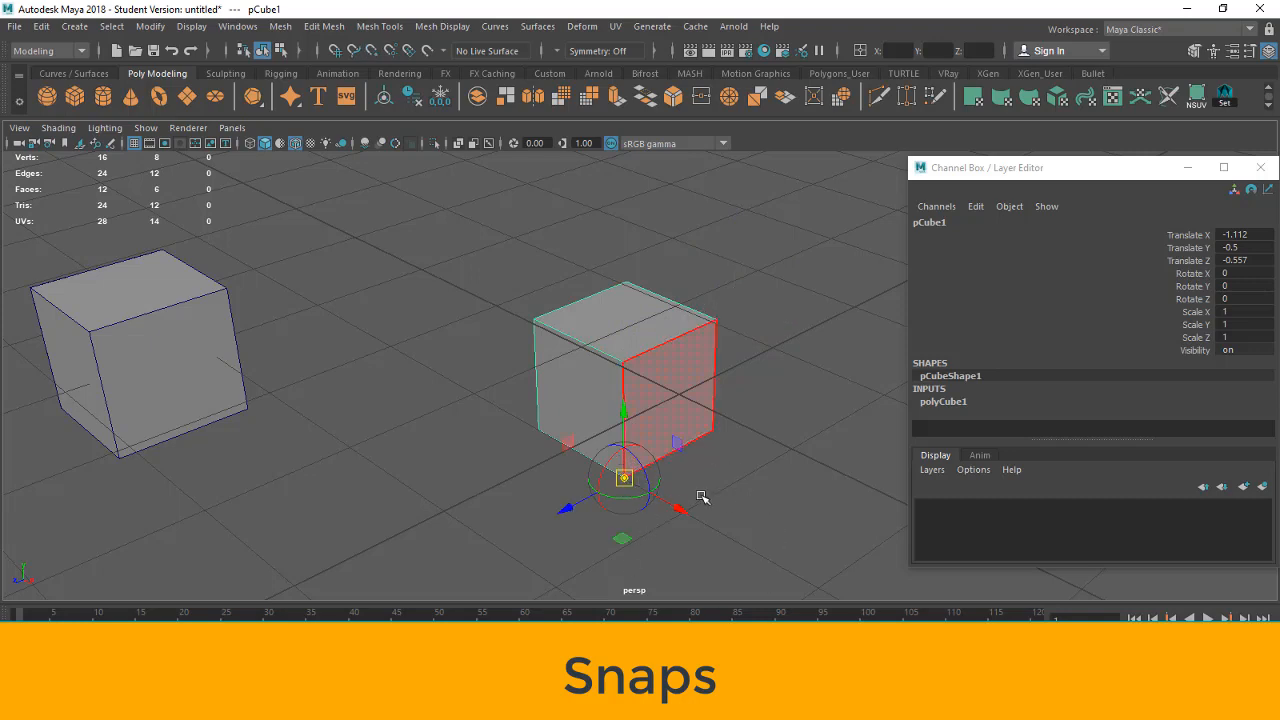
key("d")
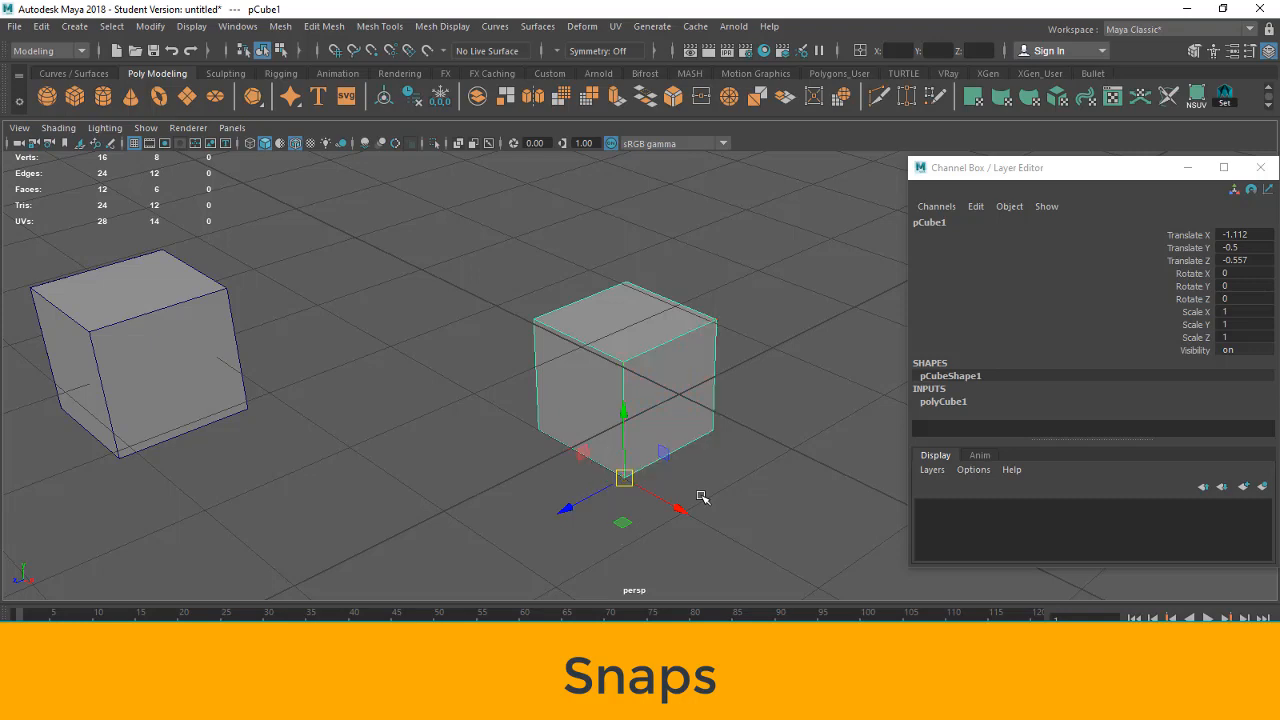
- Vertex-snap the cube by its corner pivot onto the other cube's upper front corner, stacking it at X -3.242, Y 1, Z 2.335
key("v")
left_click_drag(625, 481, 108, 370)
scroll(143, 436, "down", 4)
key("f")
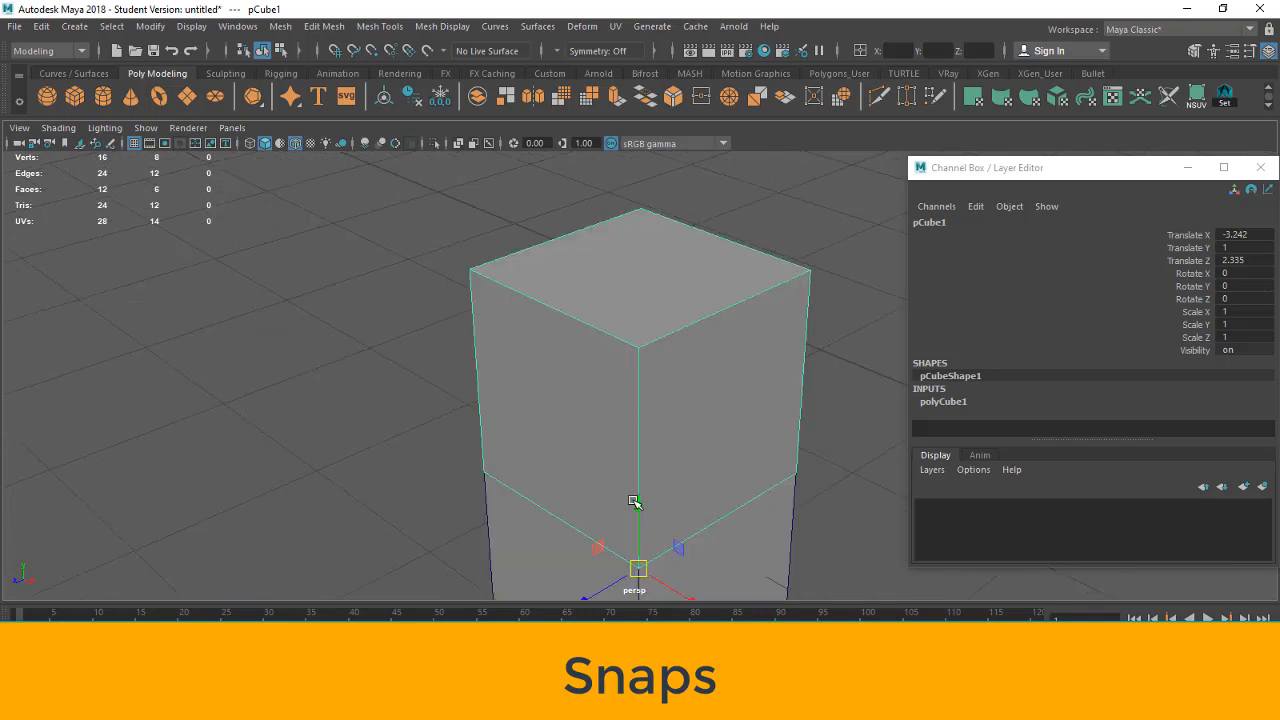
scroll(678, 503, "down", 3)
middle_click_drag(824, 500, 726, 415, "alt")
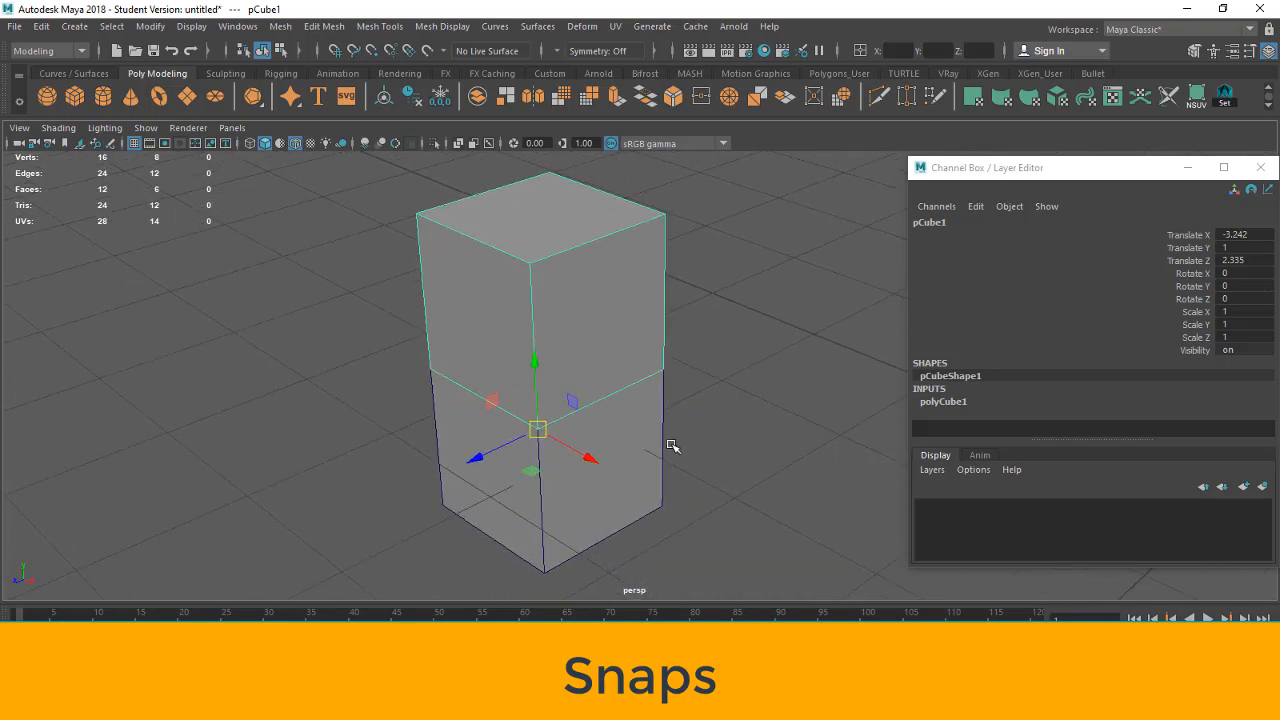
scroll(668, 443, "down", 3)
scroll(668, 443, "up", 2)
left_click(541, 347)
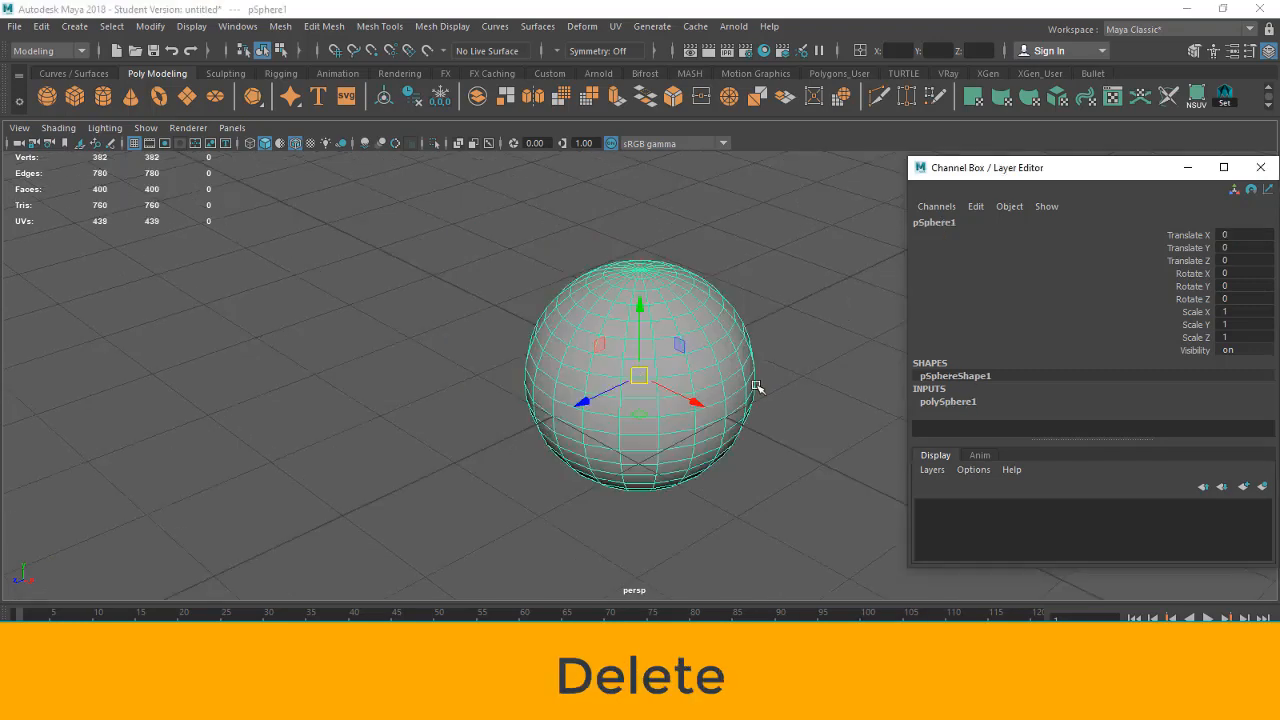
- Switch the sphere to face selection and delete one face just right of its front centre
scroll(755, 390, "up", 3)
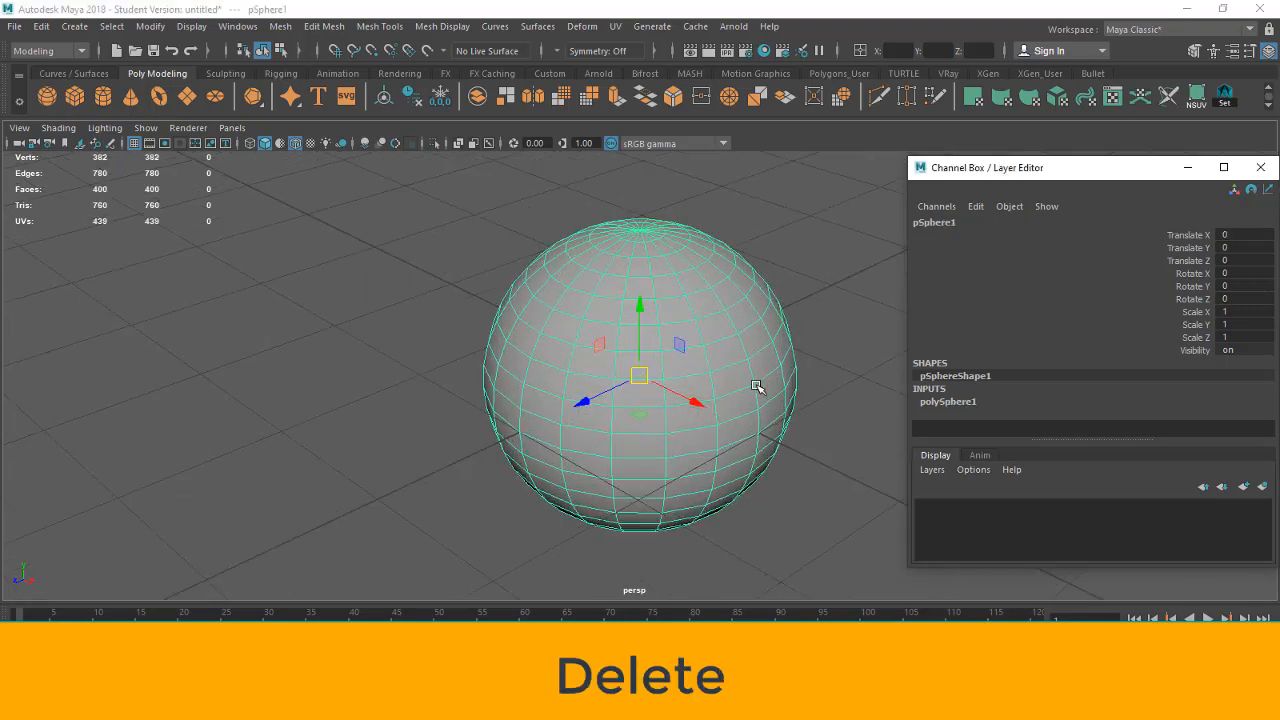
key("F11")
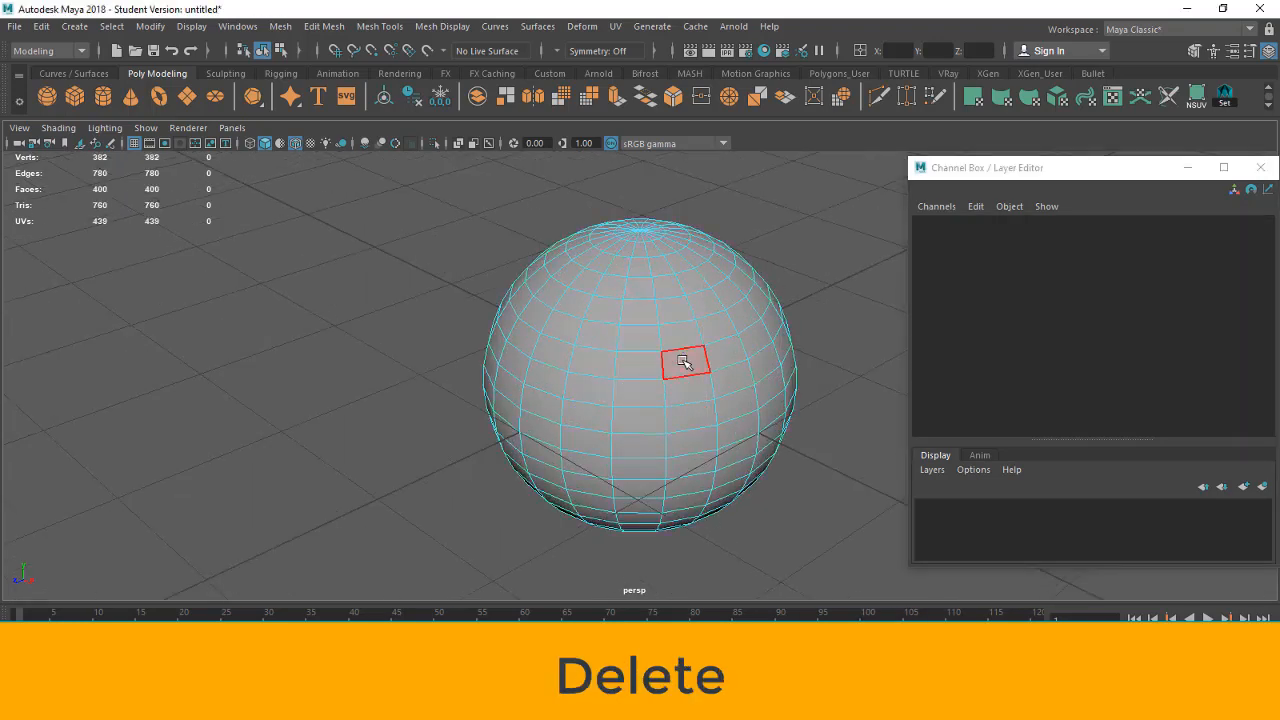
left_click(684, 362)
key("Delete")
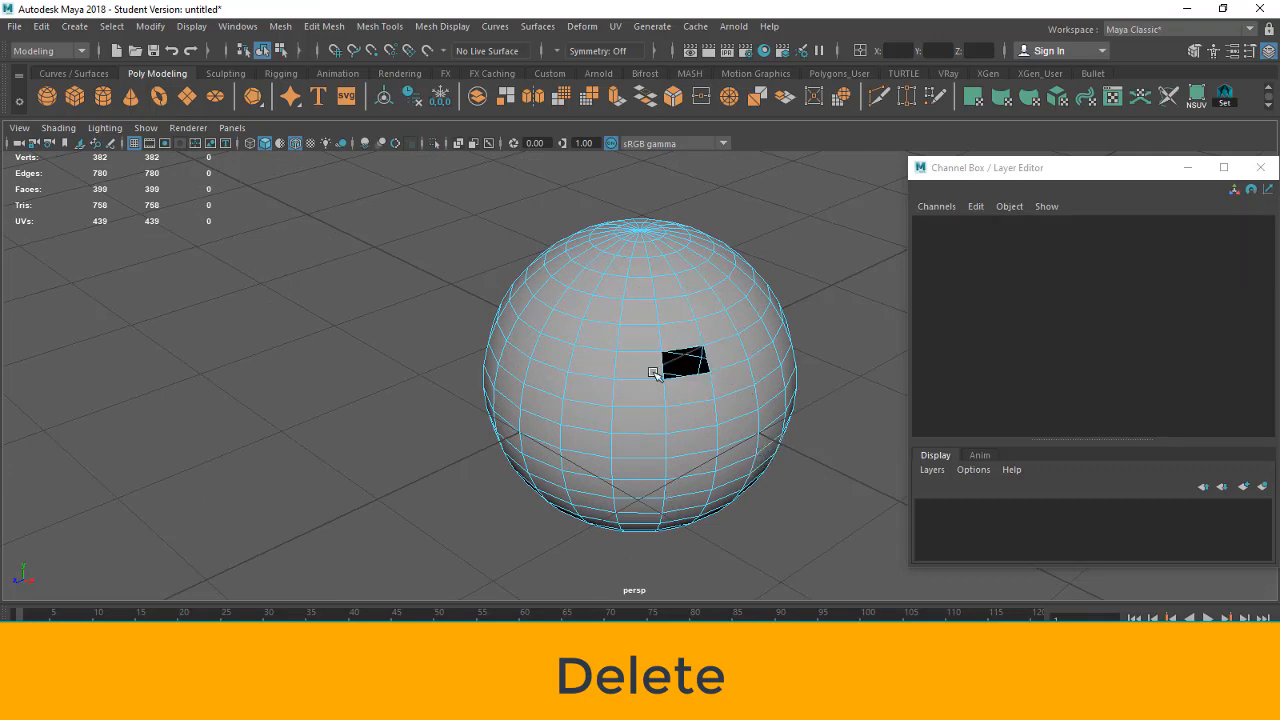
- Select two adjacent horizontal edges on the sphere's lower front and remove them with a plain delete
scroll(623, 446, "up", 2)
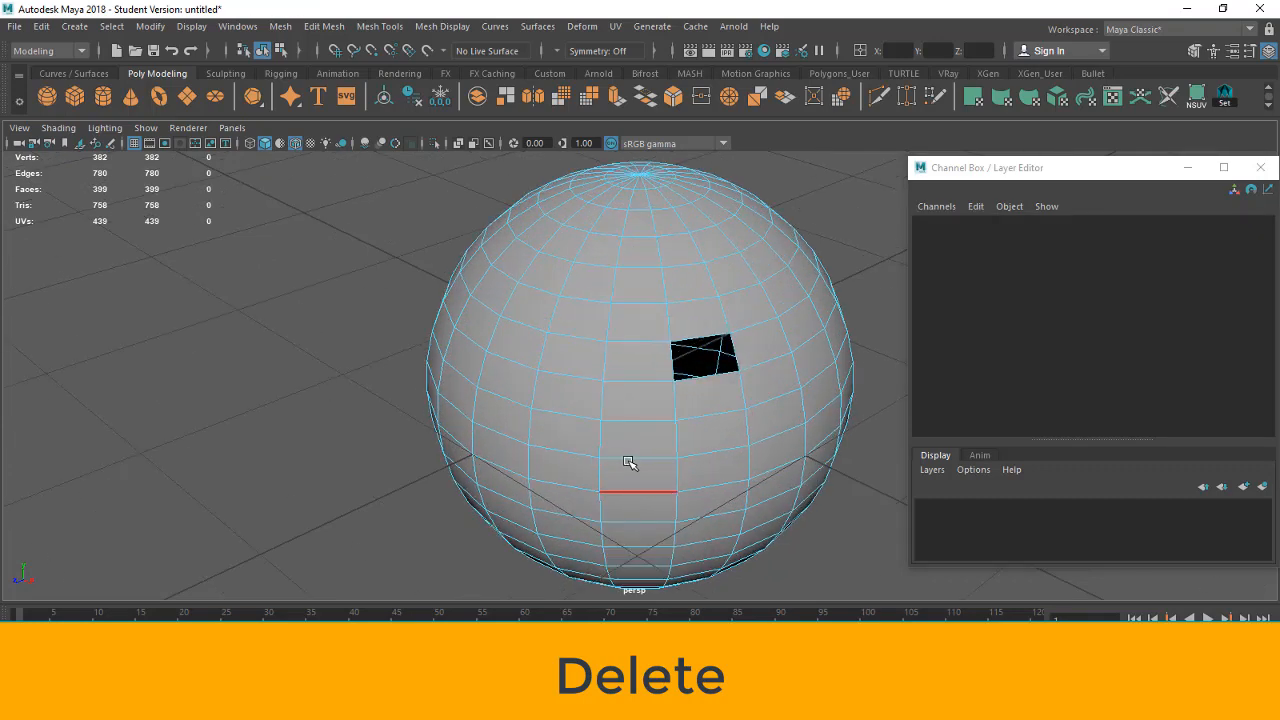
left_click(630, 466)
left_click(556, 452, "shift")
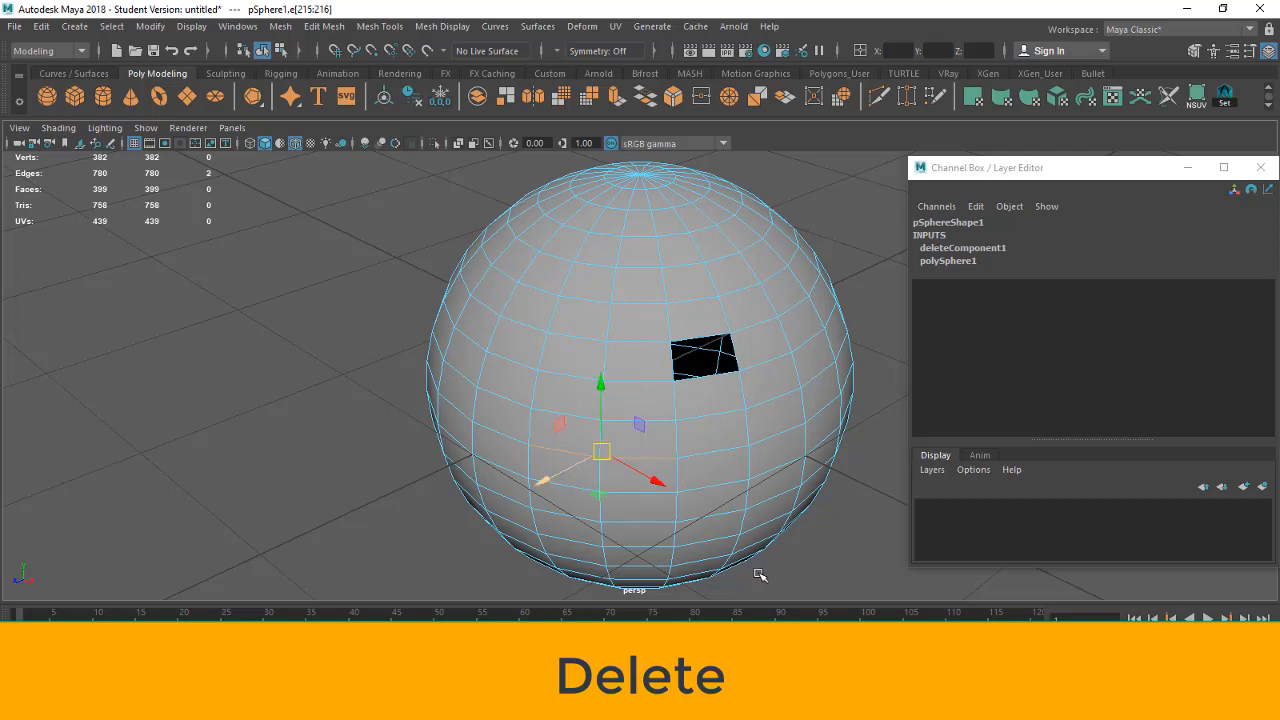
key("Delete")
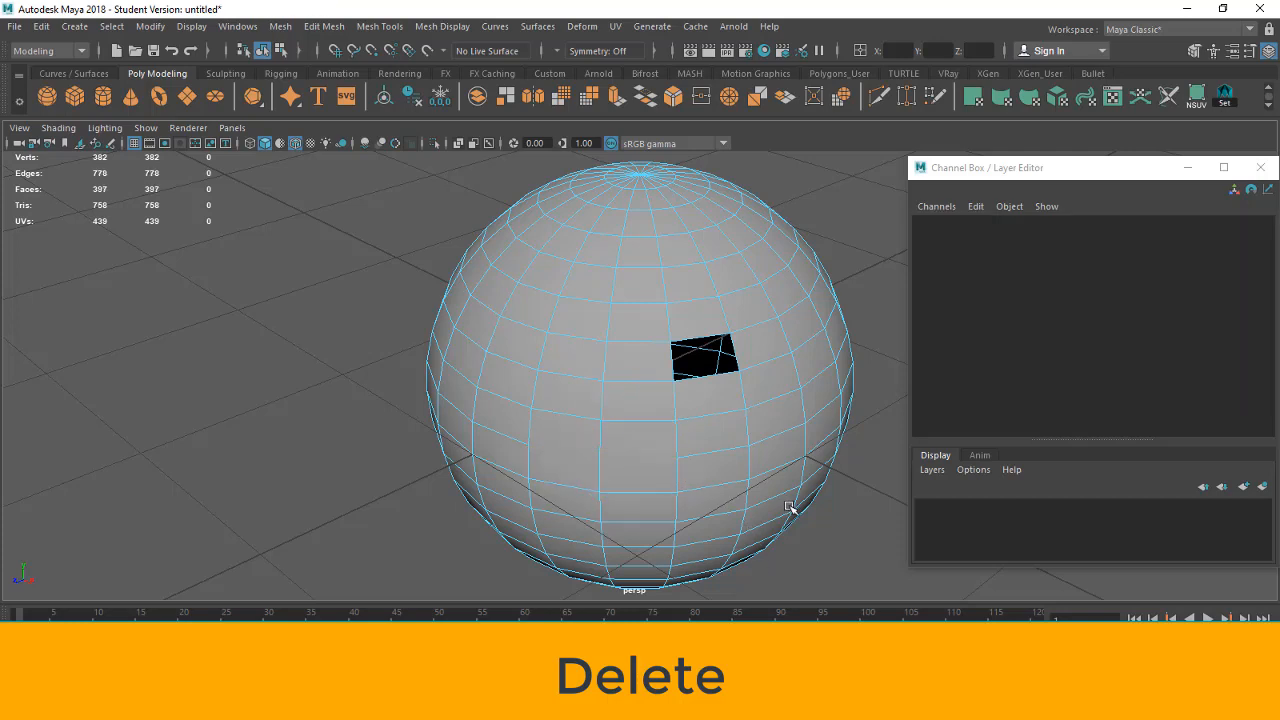
- Select the leftover vertices where the two edges were removed, and return the sphere to object selection
right_click_drag(791, 534, 611, 452)
left_click_drag(610, 450, 589, 472)
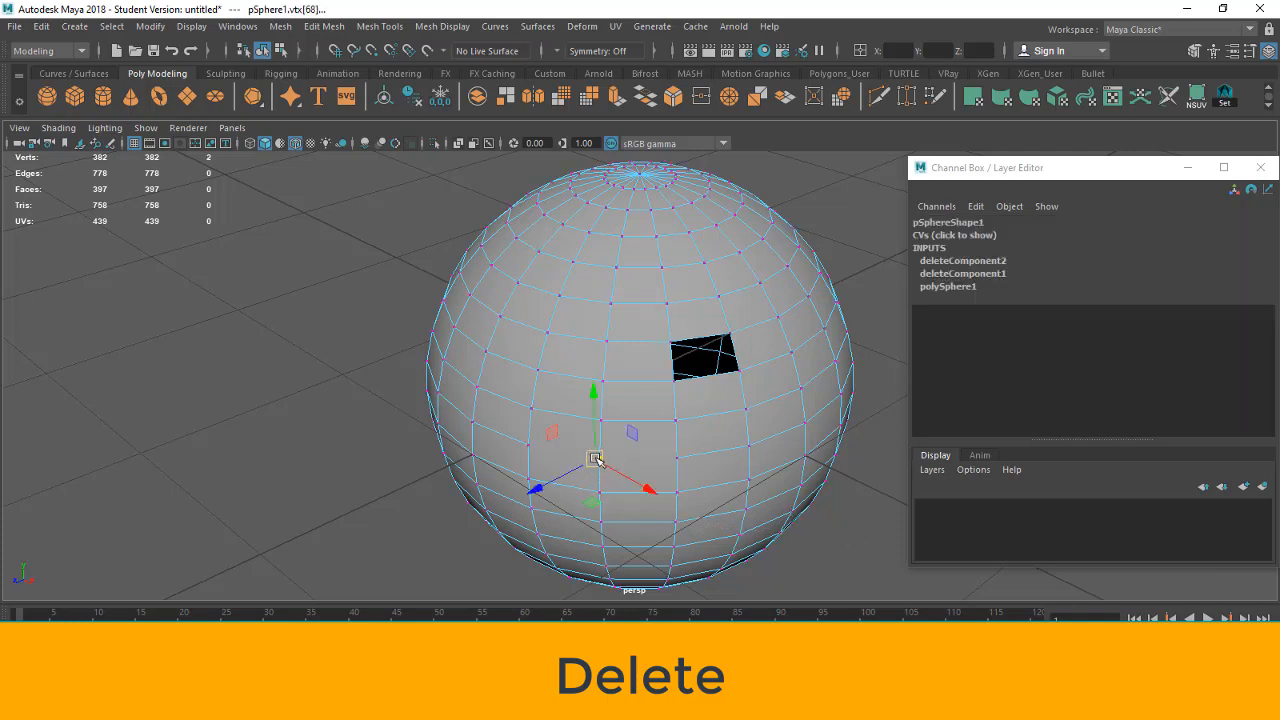
key("F8")
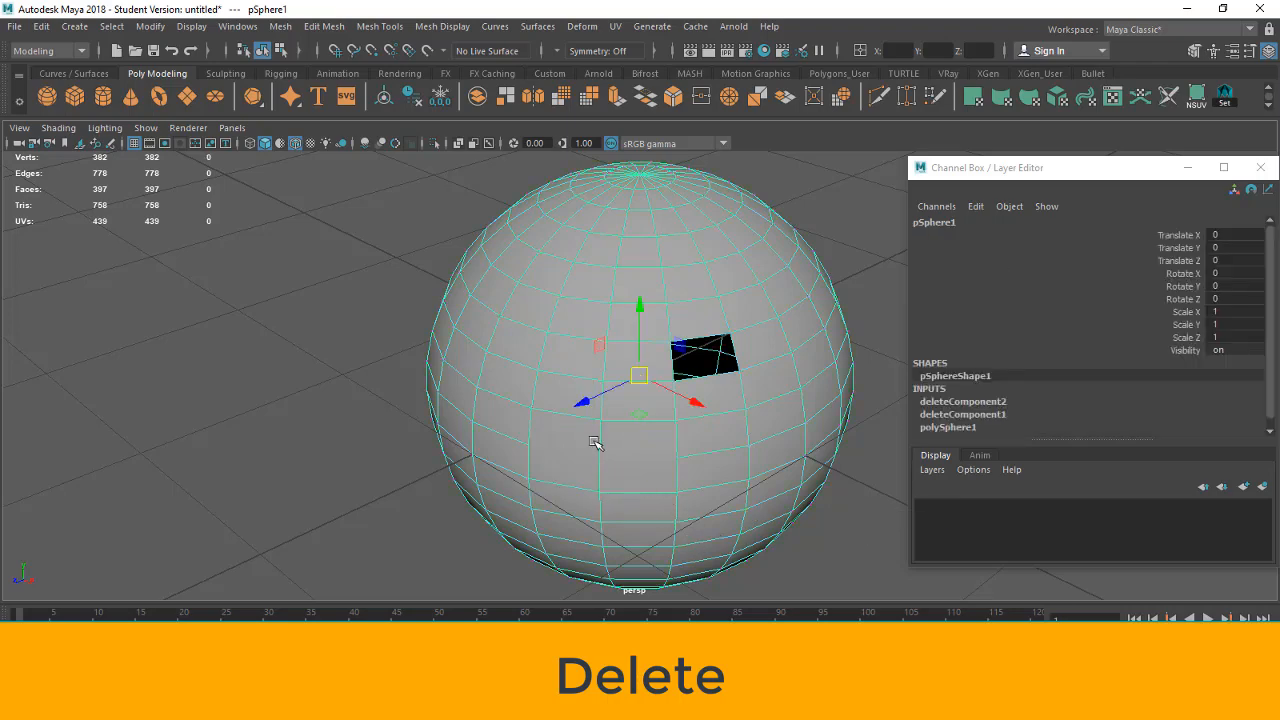
- Undo the vertex selection and the plain edge deletion so the two edges are selected again
mouse_move(651, 531)
left_mouse_down("alt")
mouse_move(560, 491)
mouse_move(646, 511)
left_mouse_up("alt")
key("ctrl+z")
key("ctrl+z")
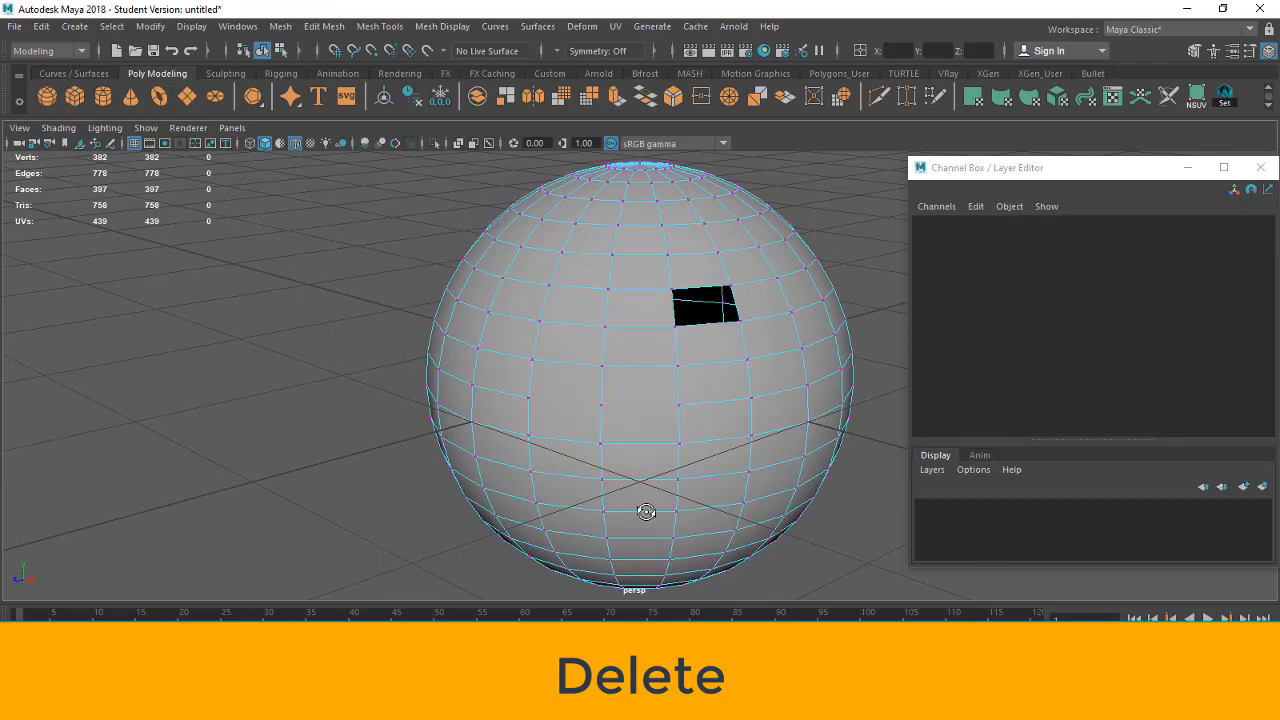
key("ctrl+z")
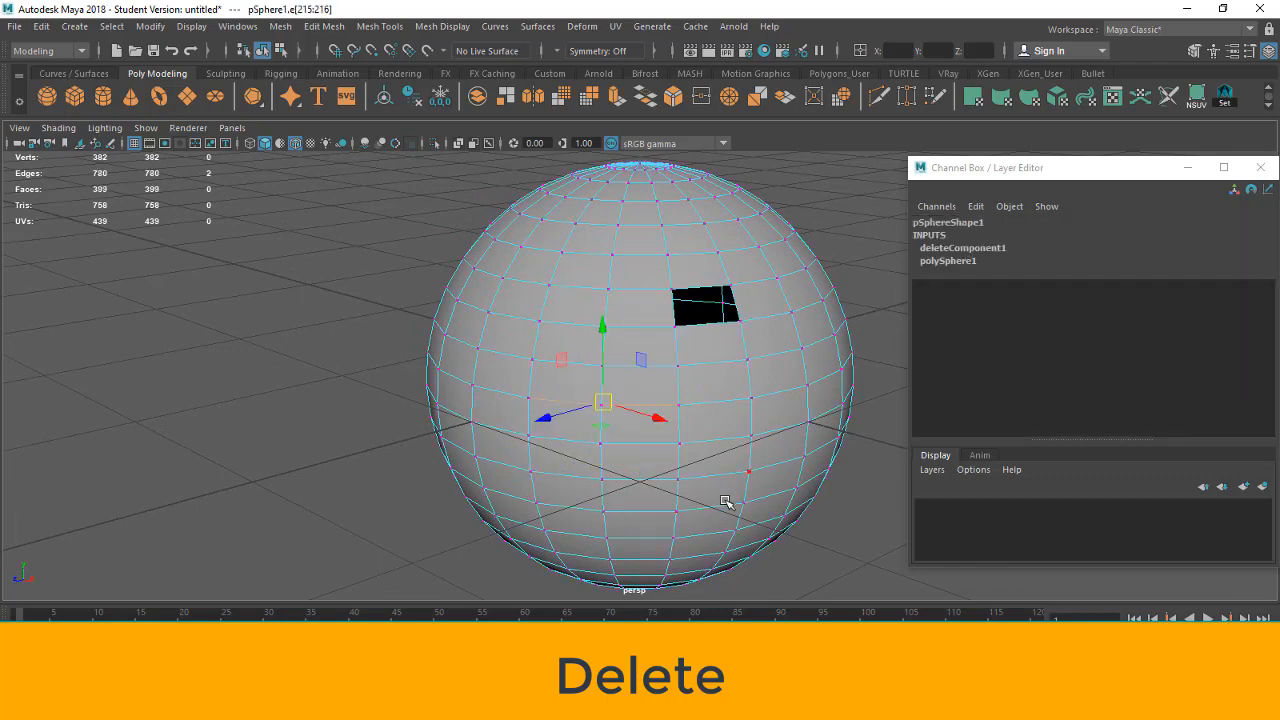
- Toggle the sphere to object selection and back, delete the two selected edges together with their vertices, and switch to vertex selection
left_click_drag(729, 506, 677, 509, "alt")
key("F8")
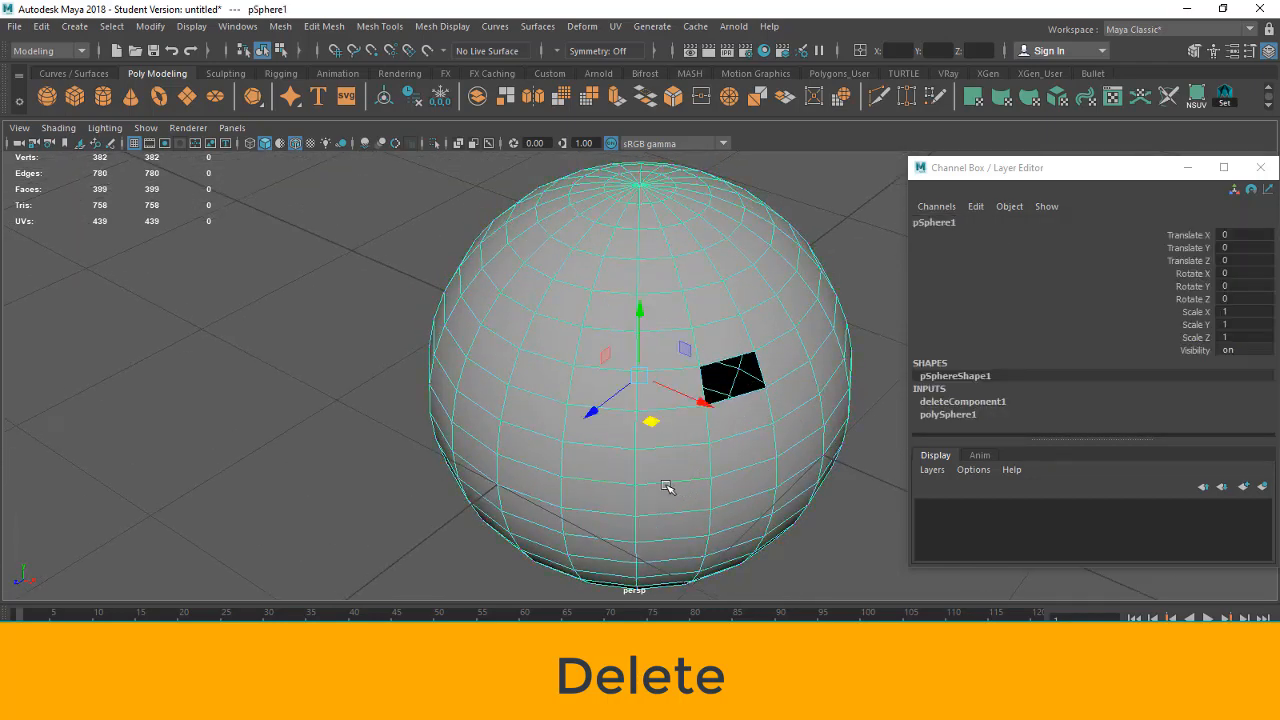
key("F8")
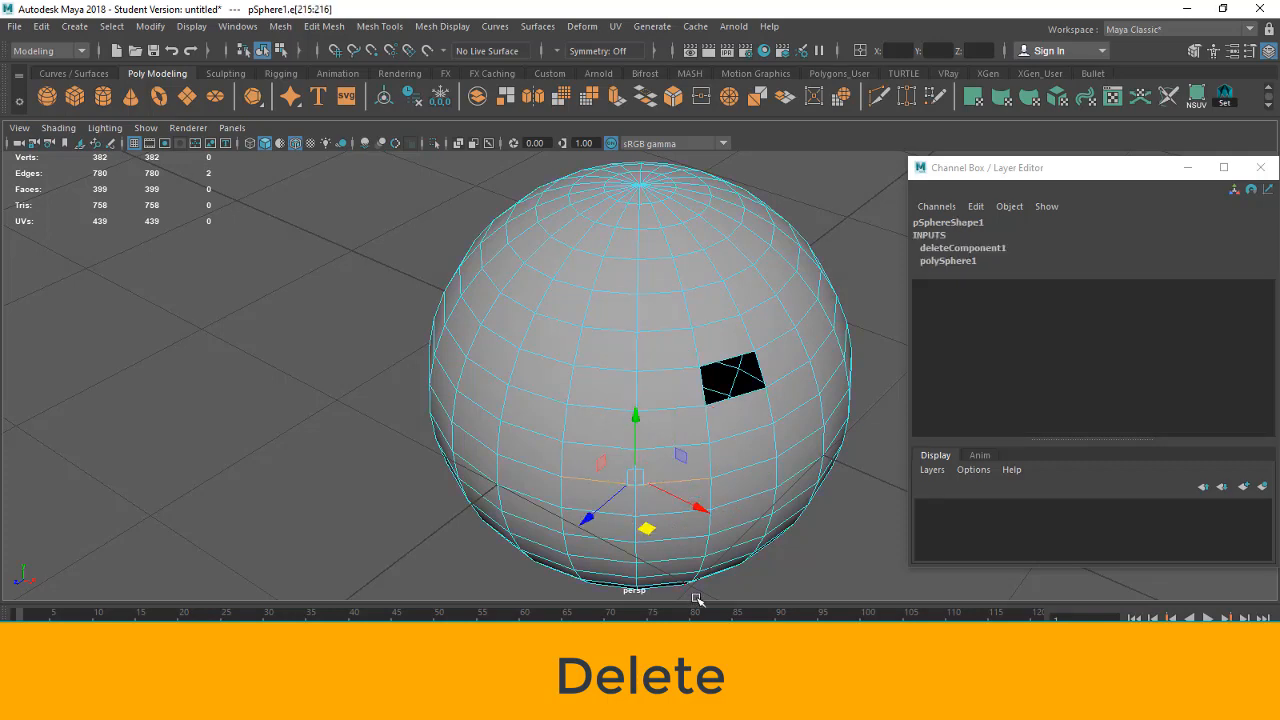
key("Delete")
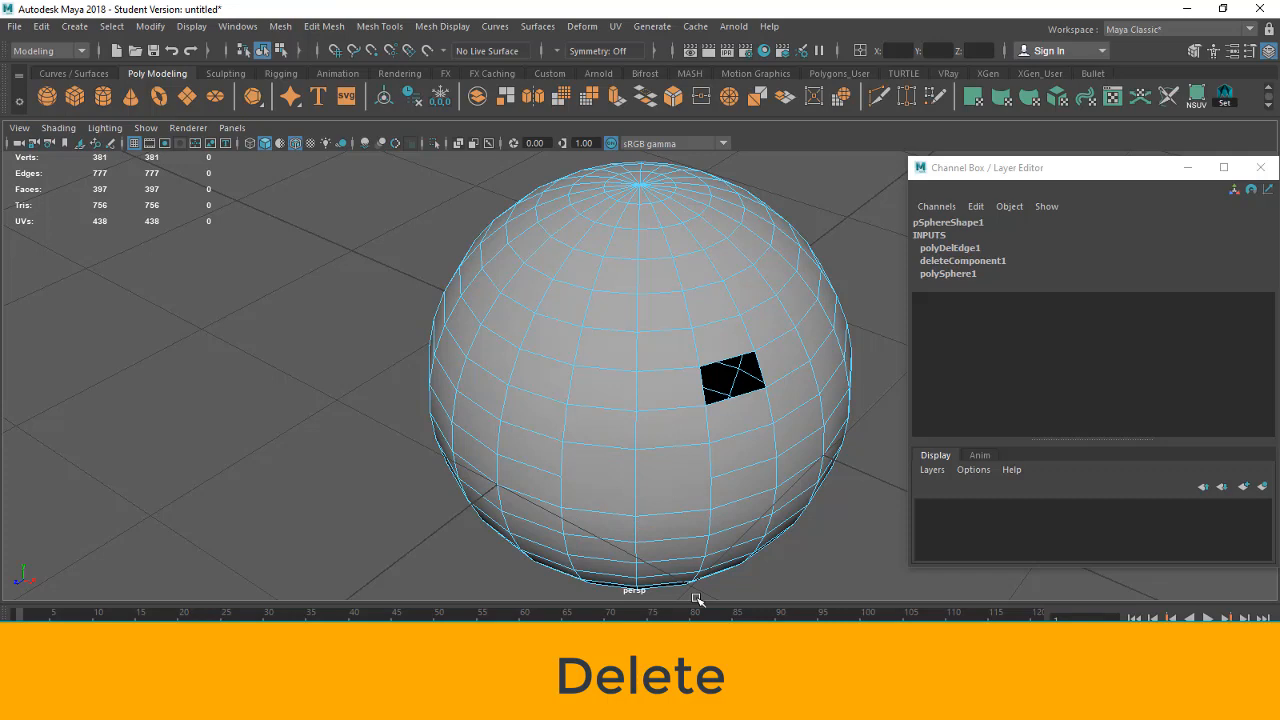
key("F9")
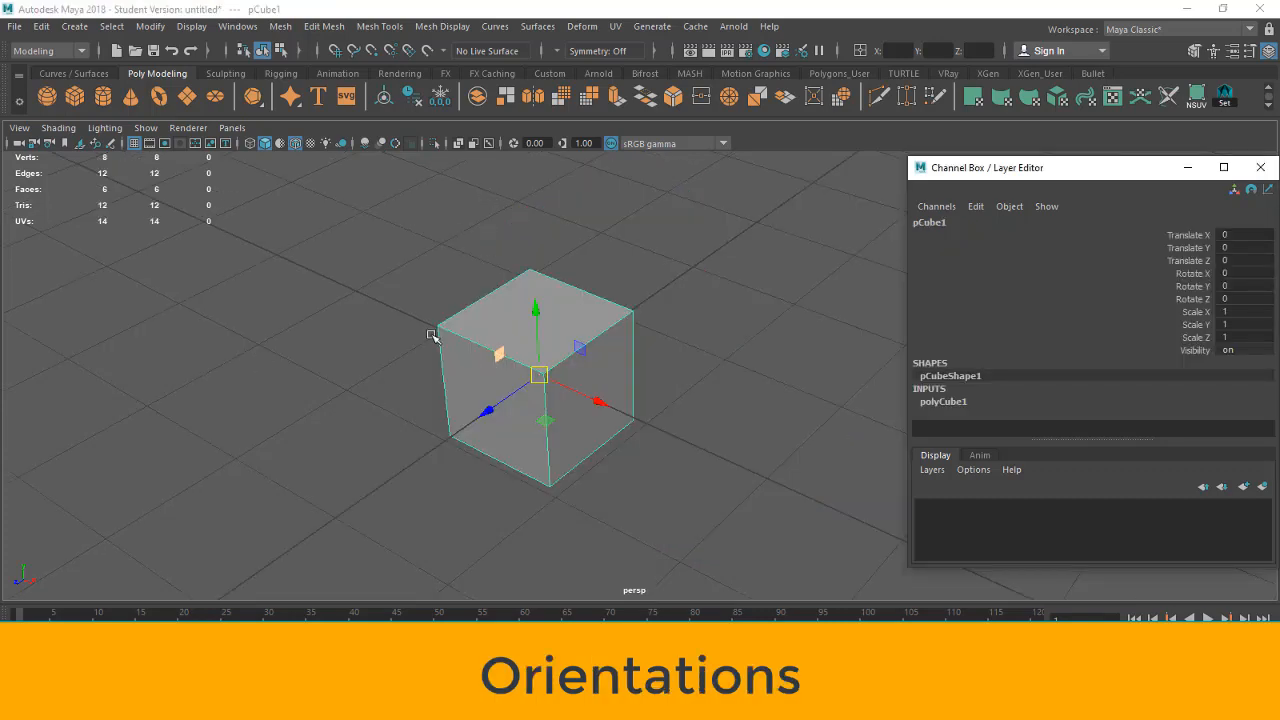
- Compare the Rotate and Scale tool handles on the unrotated cube at the origin
mouse_move(536, 453)
left_mouse_down("alt")
mouse_move(590, 445)
mouse_move(549, 457)
left_mouse_up("alt")
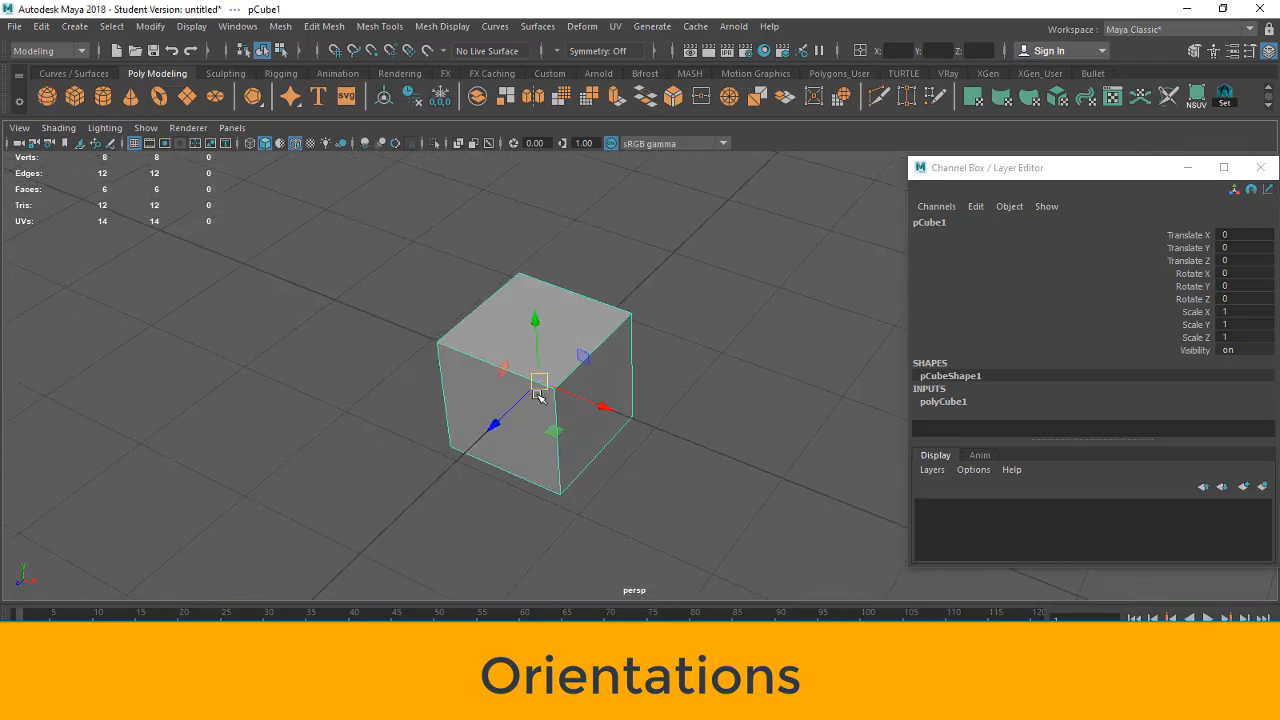
key("e")
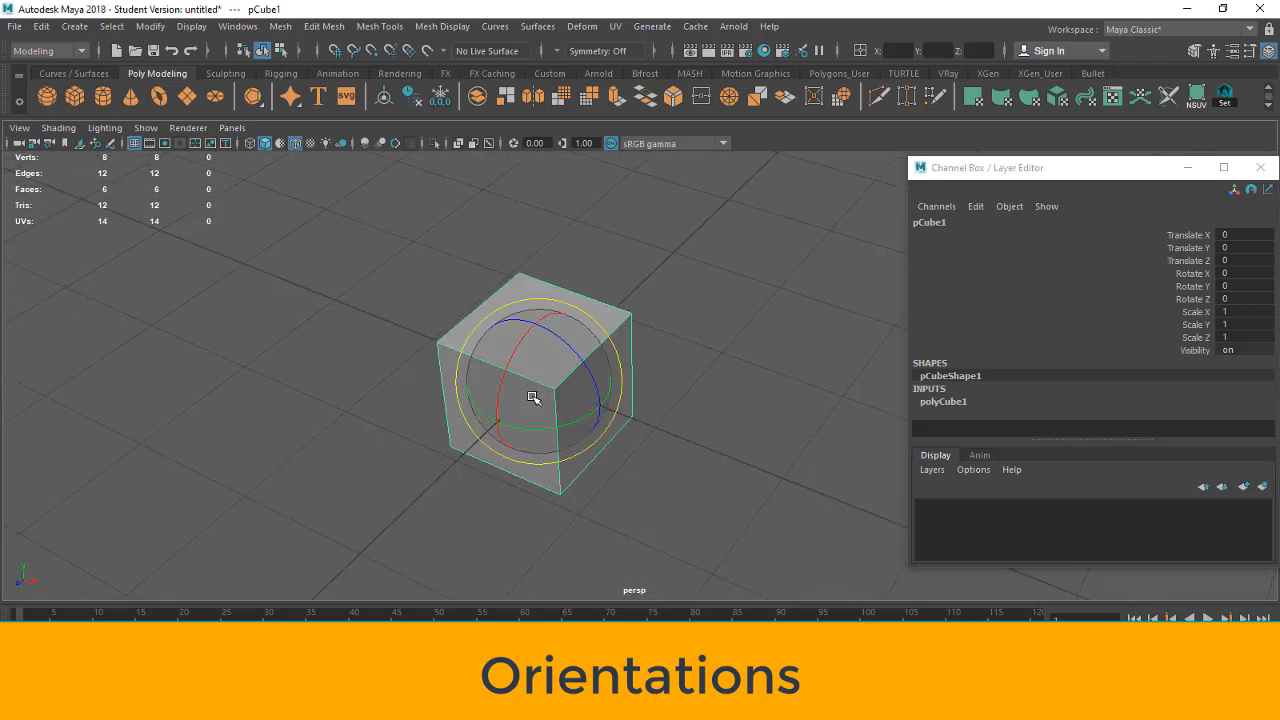
key("r")
scroll(593, 450, "up", 2)
scroll(593, 450, "down", 1)
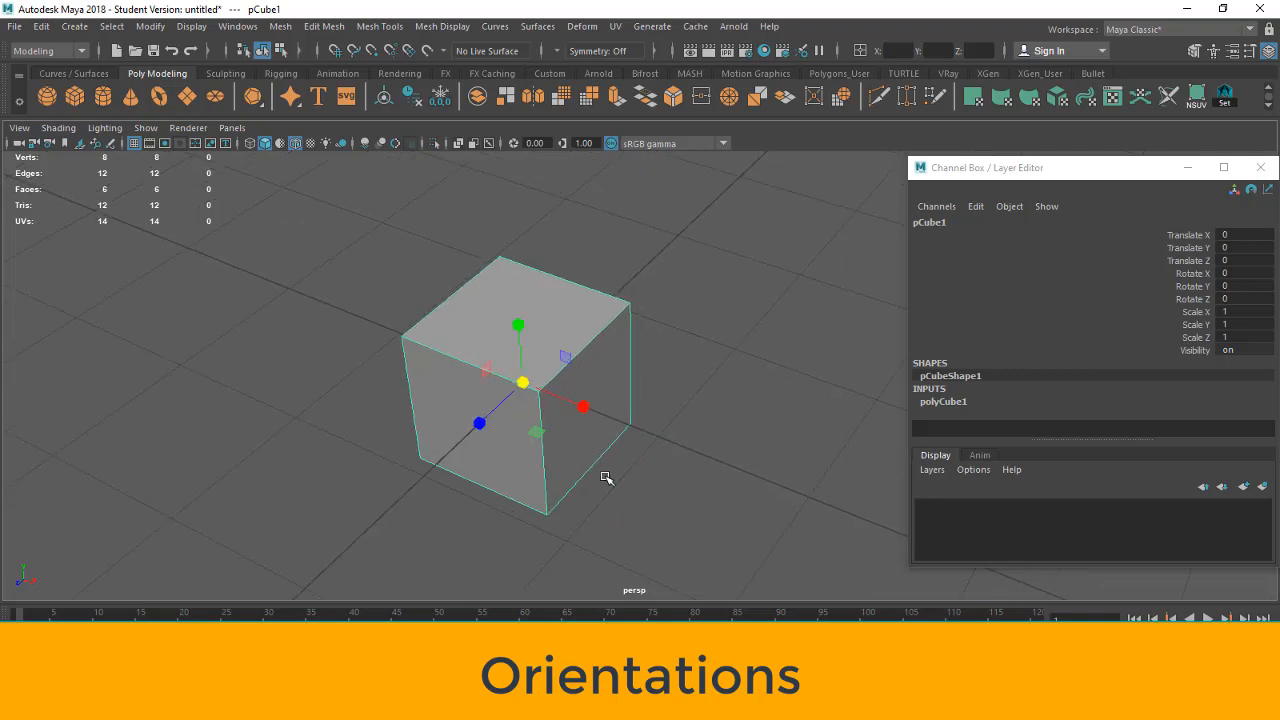
left_click_drag(596, 480, 557, 357, "alt")
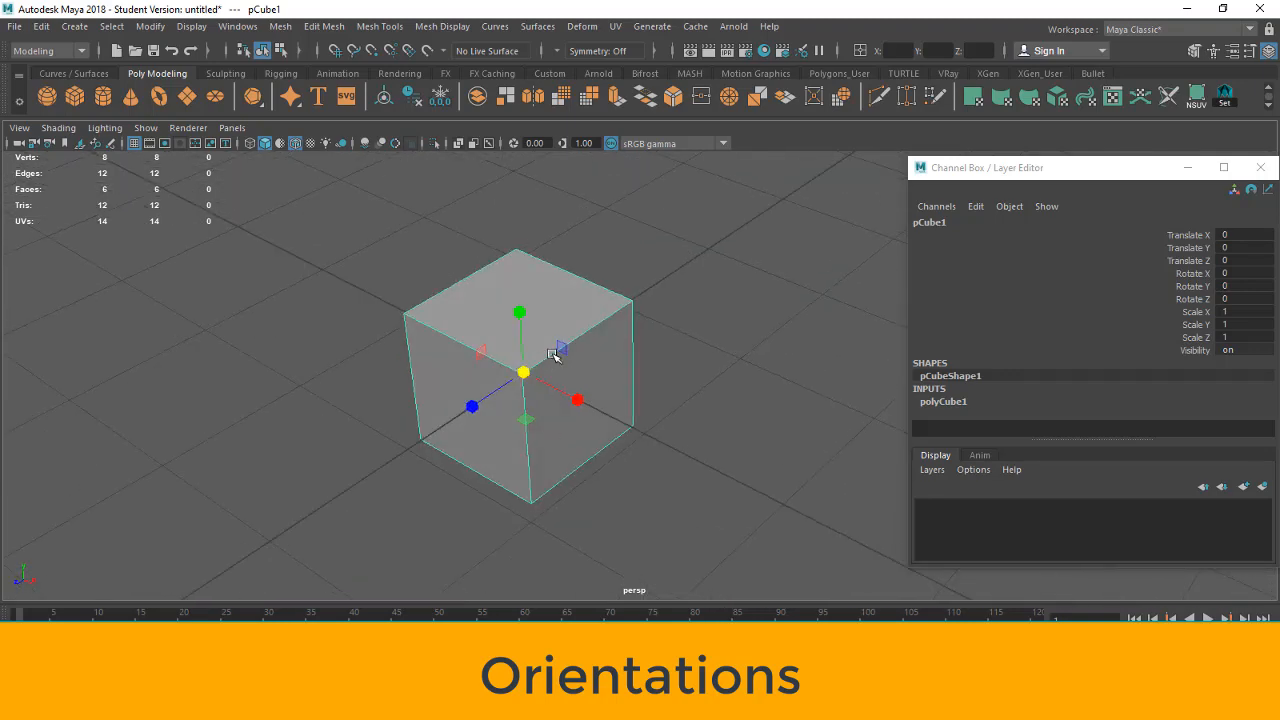
left_click(521, 375)
- Rotate the cube freely to about X 2.16, Y 51.277, Z -29.444
key("e")
left_click_drag(531, 451, 530, 453, "alt")
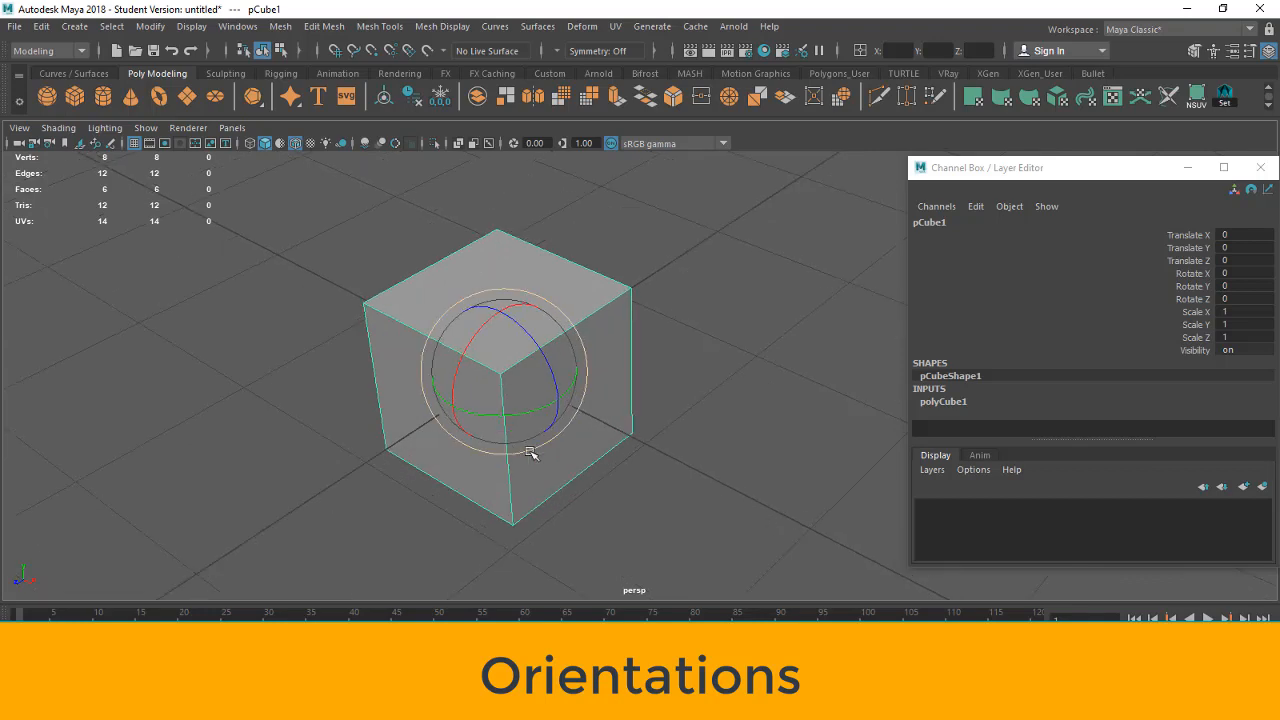
left_click_drag(514, 403, 556, 401)
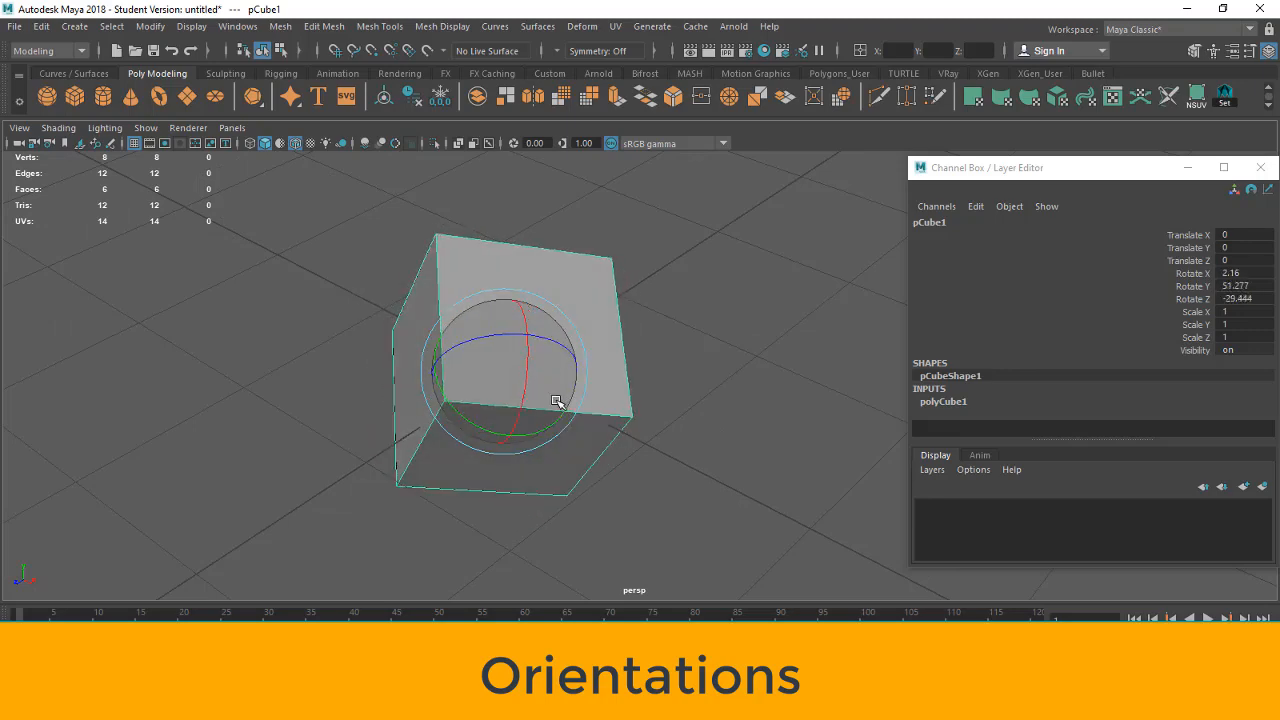
- Activate the Move tool on the rotated cube and change its axis orientation from Object to World
key("w")
key("f")
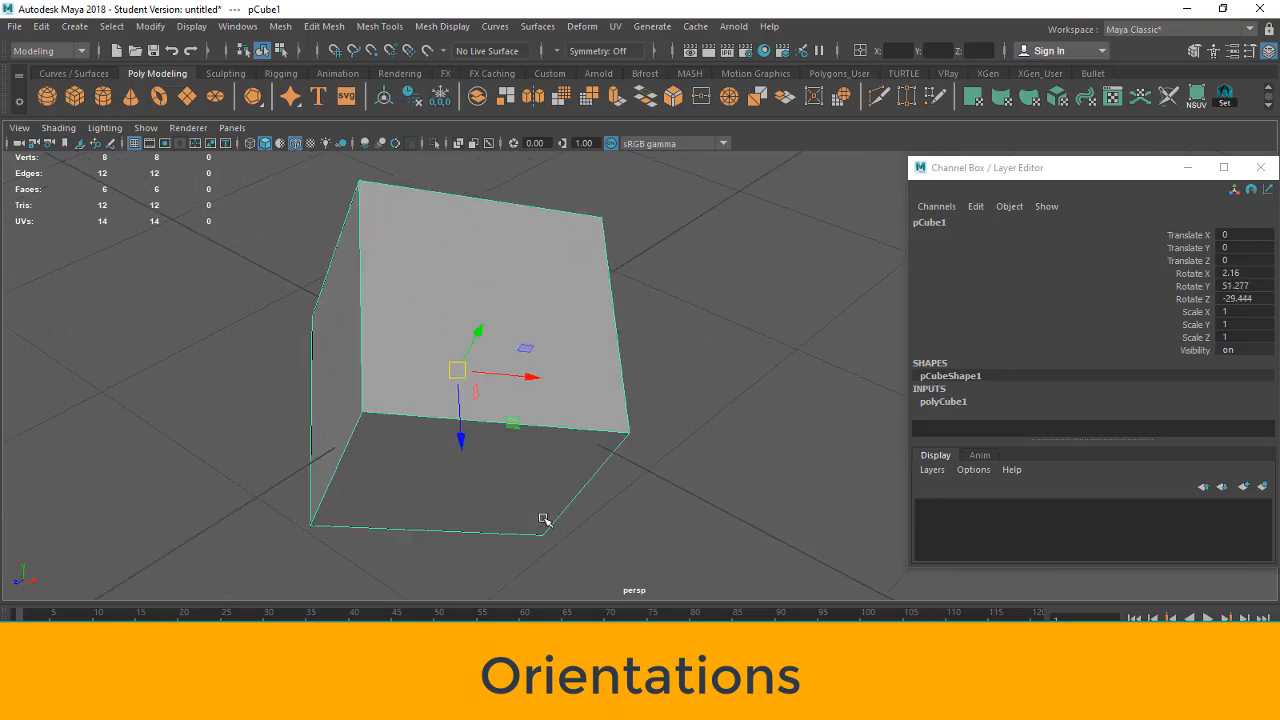
scroll(544, 519, "down", 3)
mouse_move(651, 509)
left_mouse_down("alt")
mouse_move(580, 469)
mouse_move(590, 420)
mouse_move(643, 494)
left_mouse_up("alt")
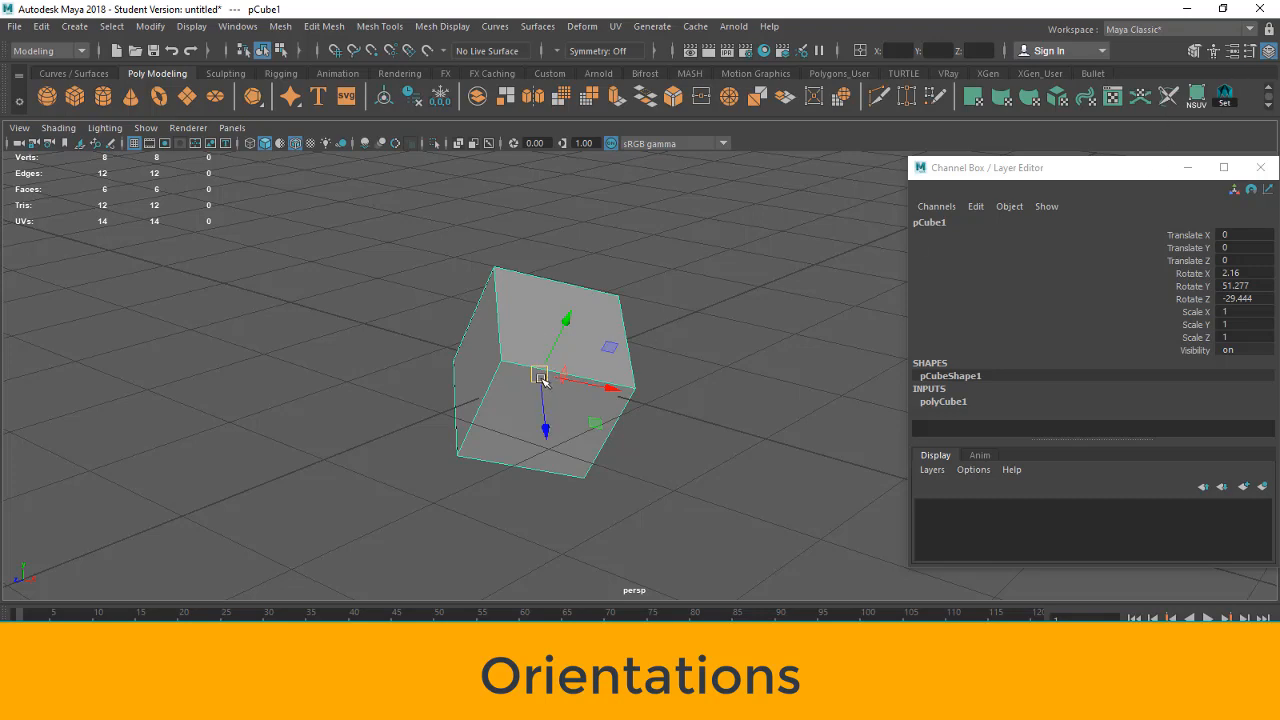
left_click(1251, 53)
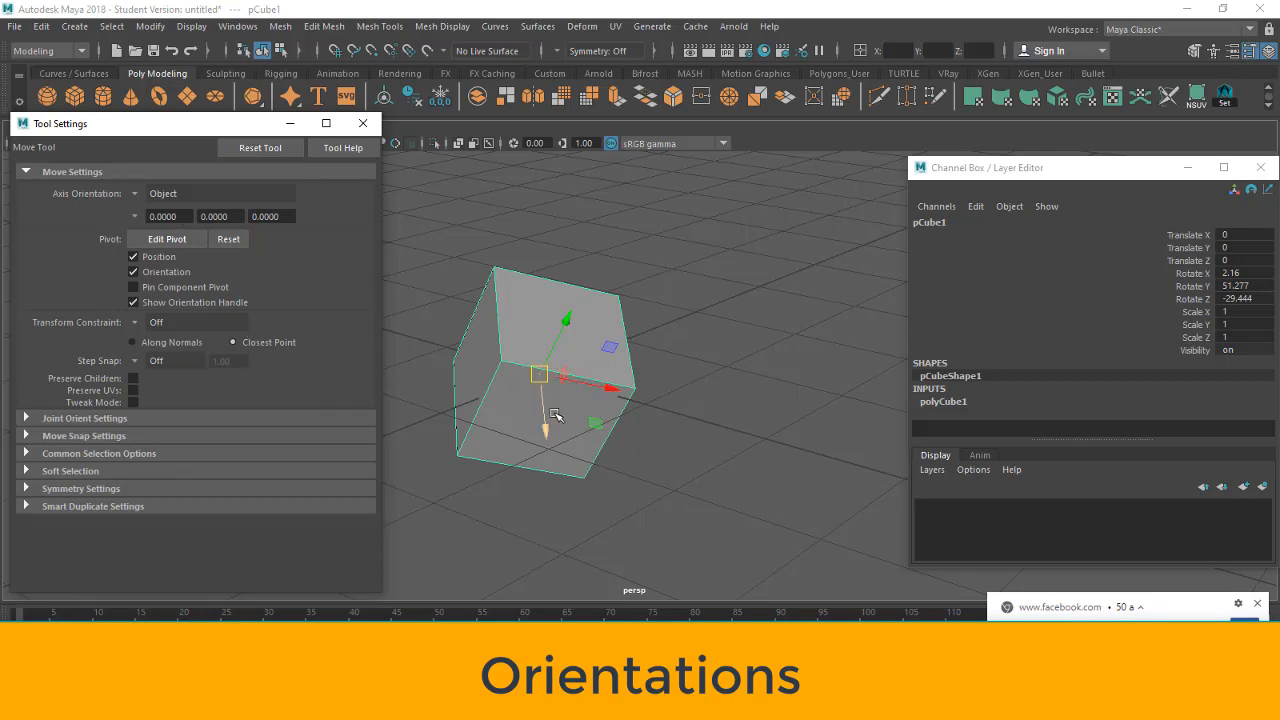
left_click(136, 194)
left_click(180, 226)
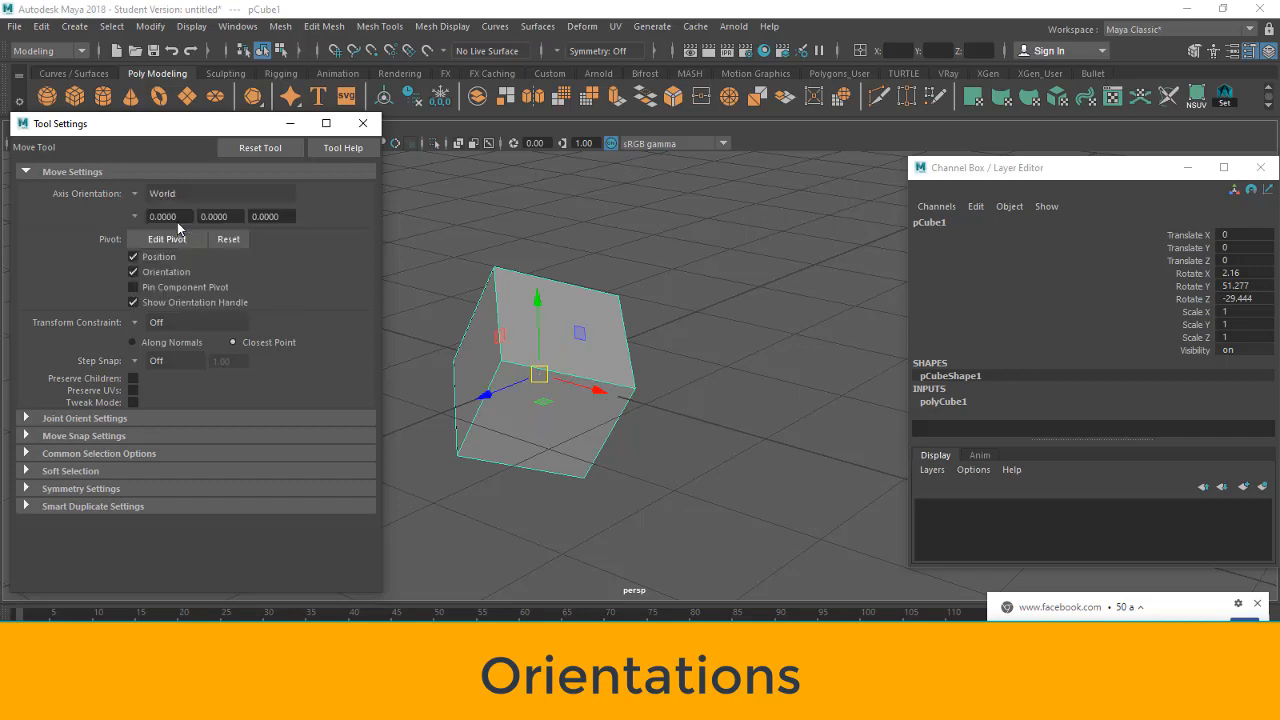
left_click_drag(433, 422, 387, 431, "alt")
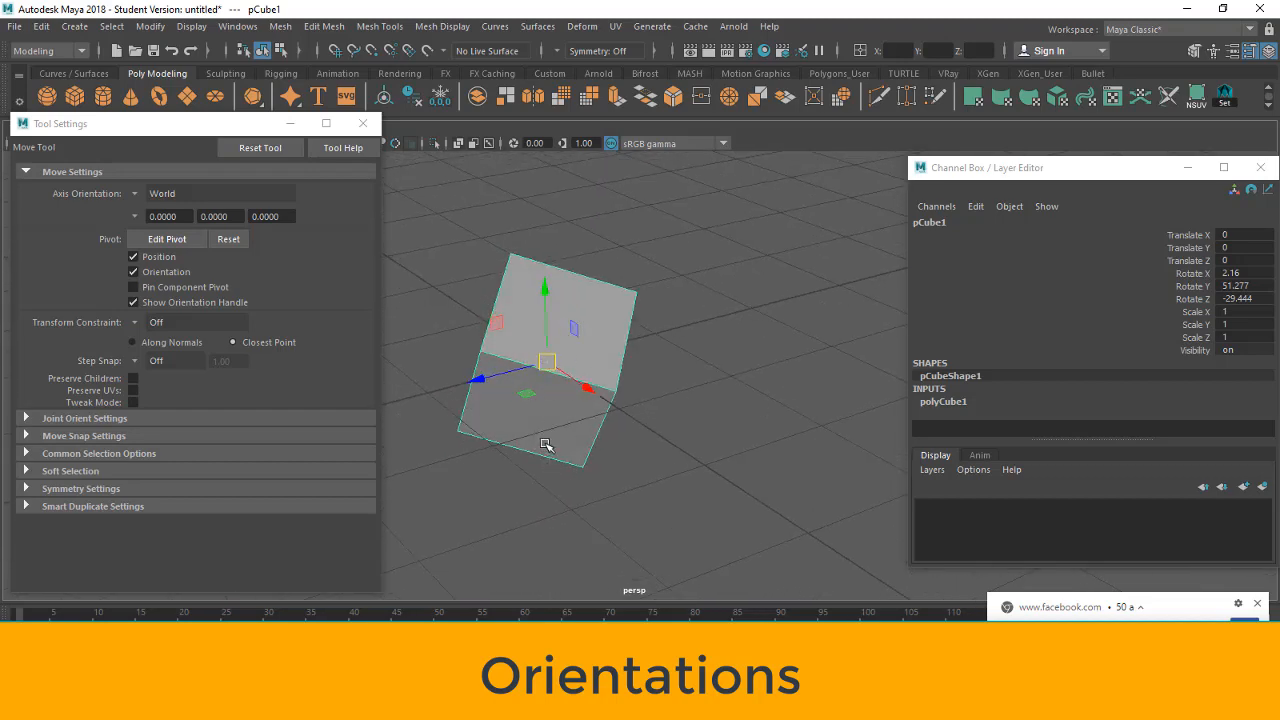
- Compare the Rotate tool's axis orientation with the Move tool's on the rotated cube
left_click_drag(545, 445, 563, 437, "alt")
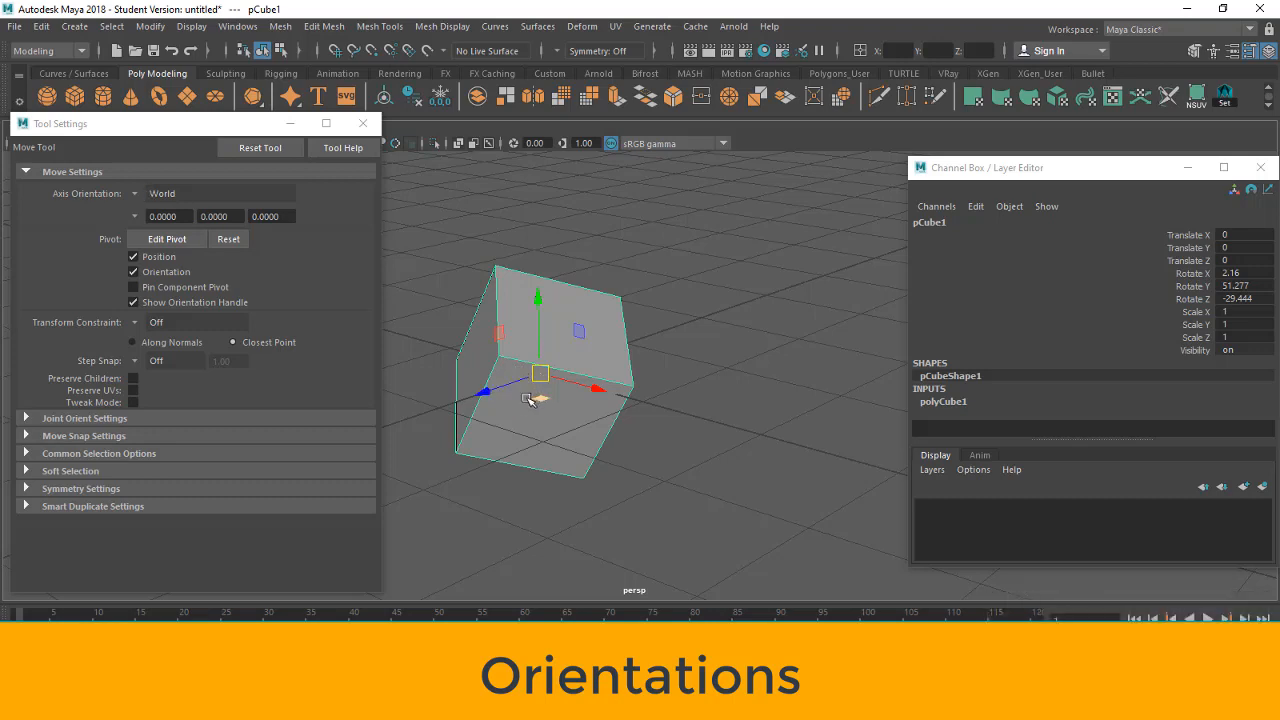
key("e")
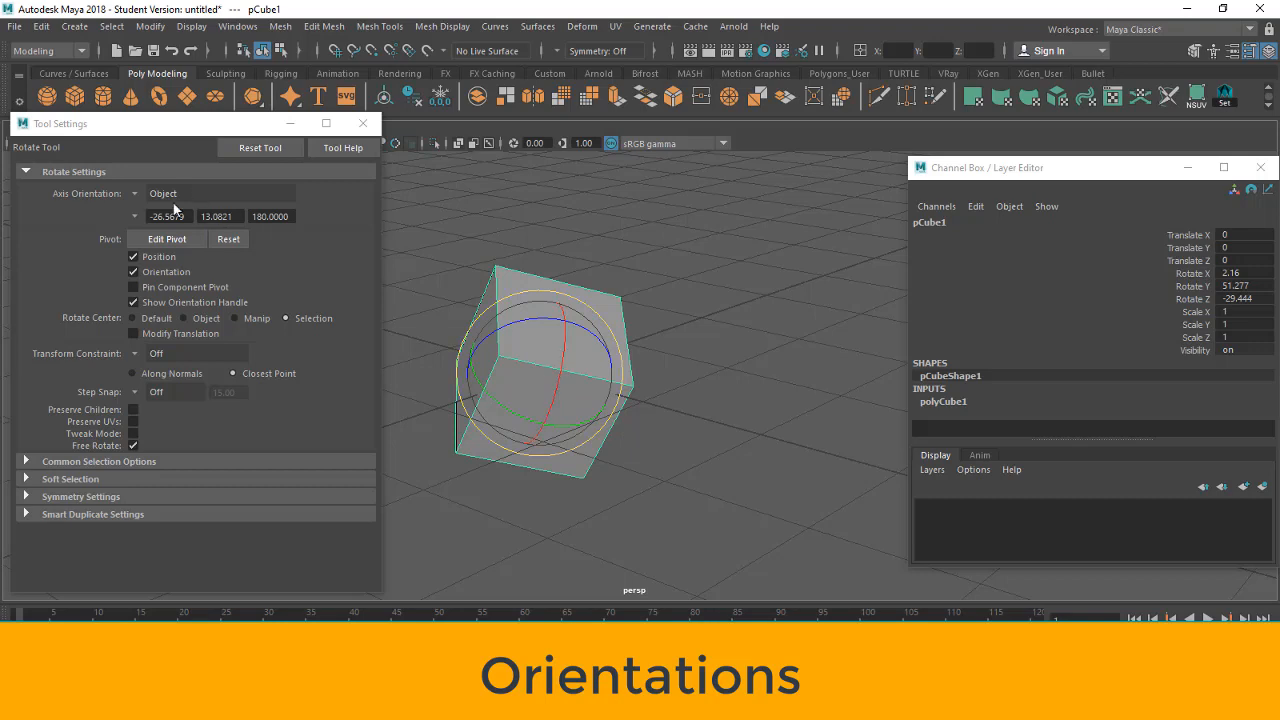
key("w")
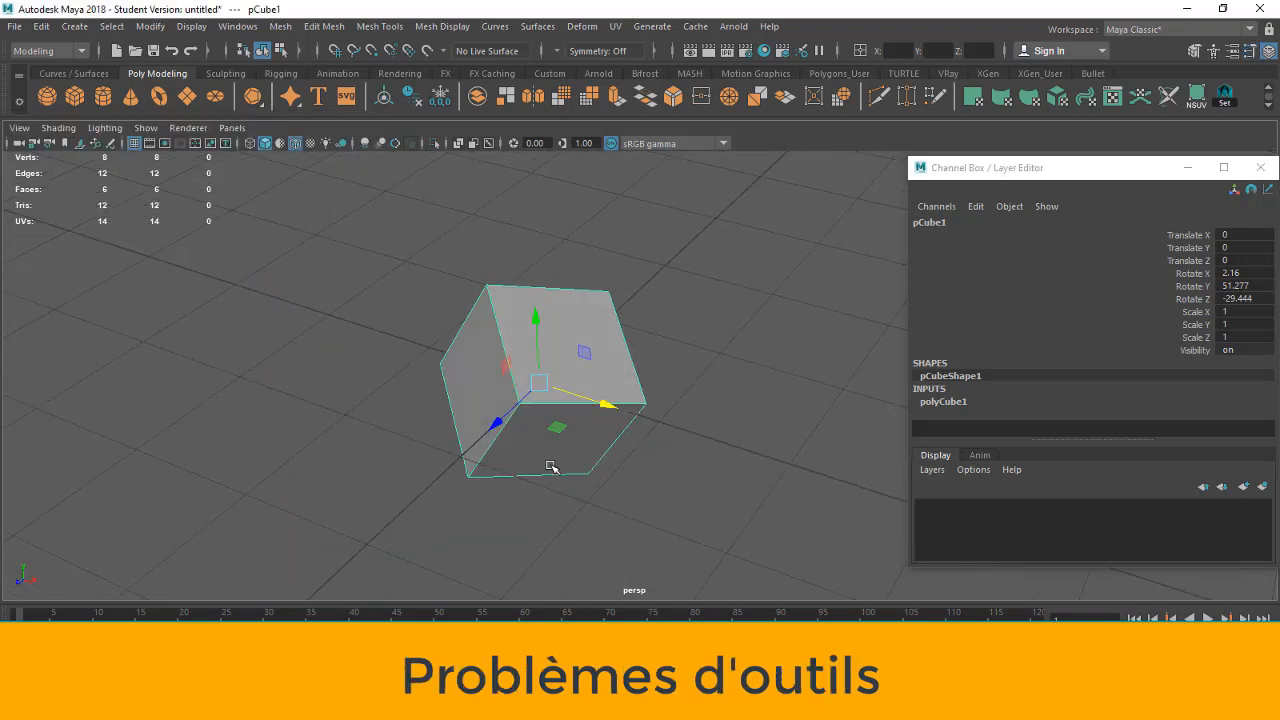
- Move the cube along the world X axis in whole-unit steps to Translate X -2
scroll(551, 467, "down", 2)
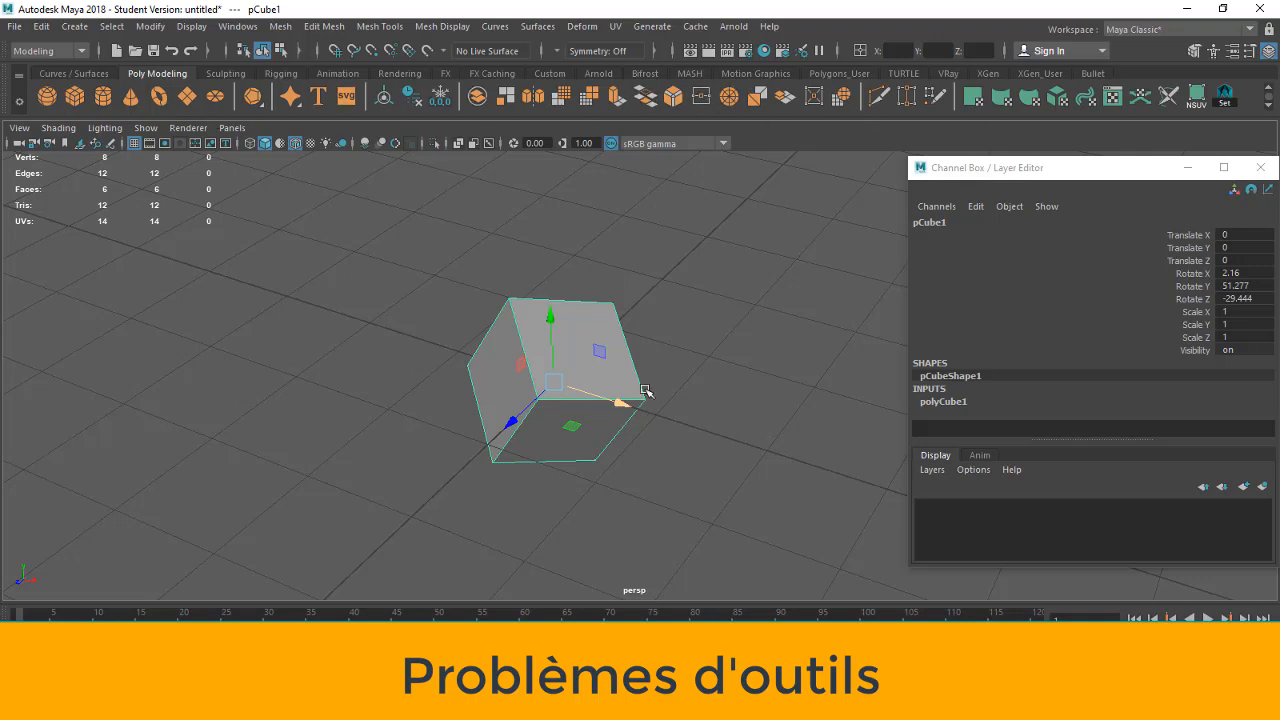
left_click_drag(607, 402, 508, 374)
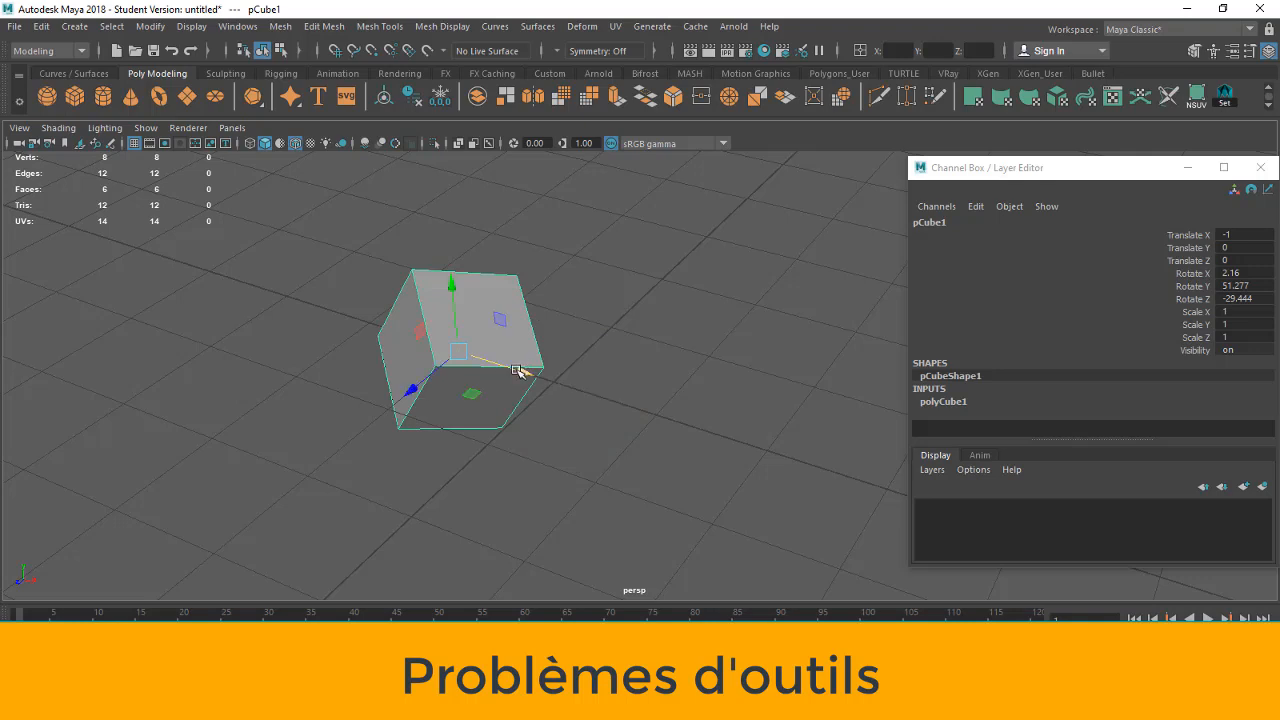
left_click_drag(543, 385, 414, 374)
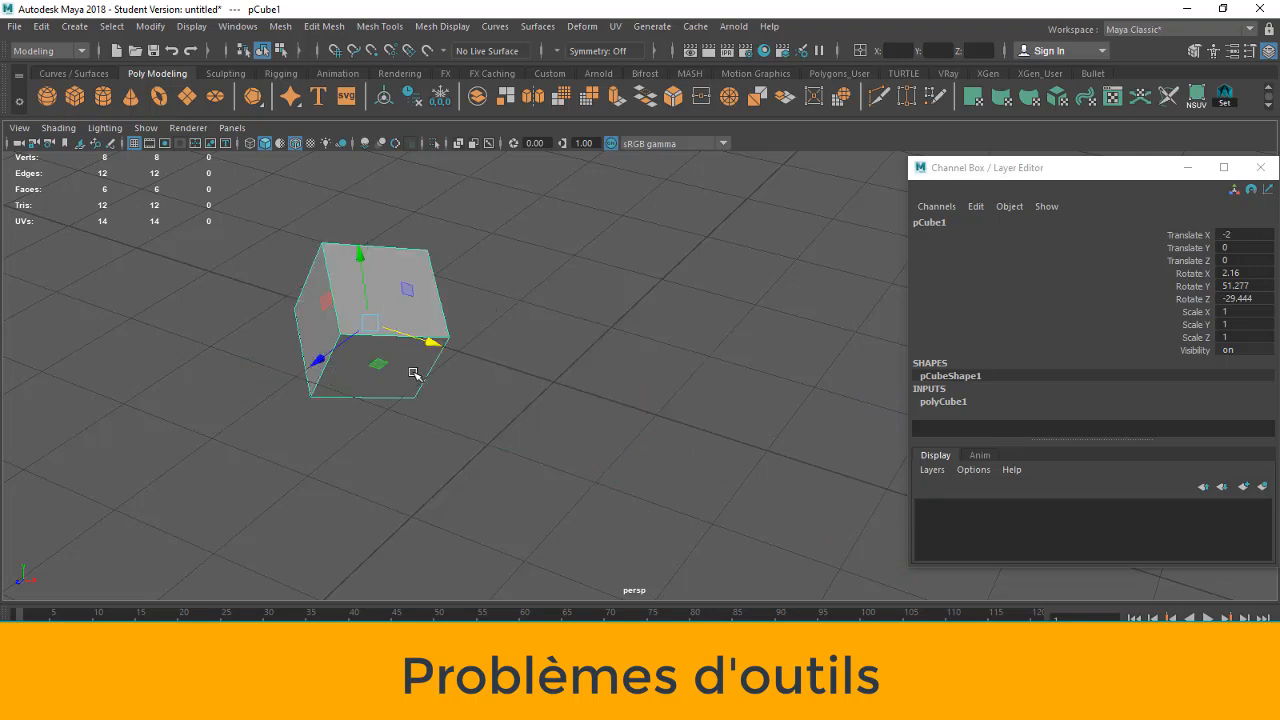
- Display the Move tool's settings and briefly the Bridge options, and reset the Move tool to its defaults
left_click(1251, 53)
middle_click_drag(552, 355, 674, 380, "alt")
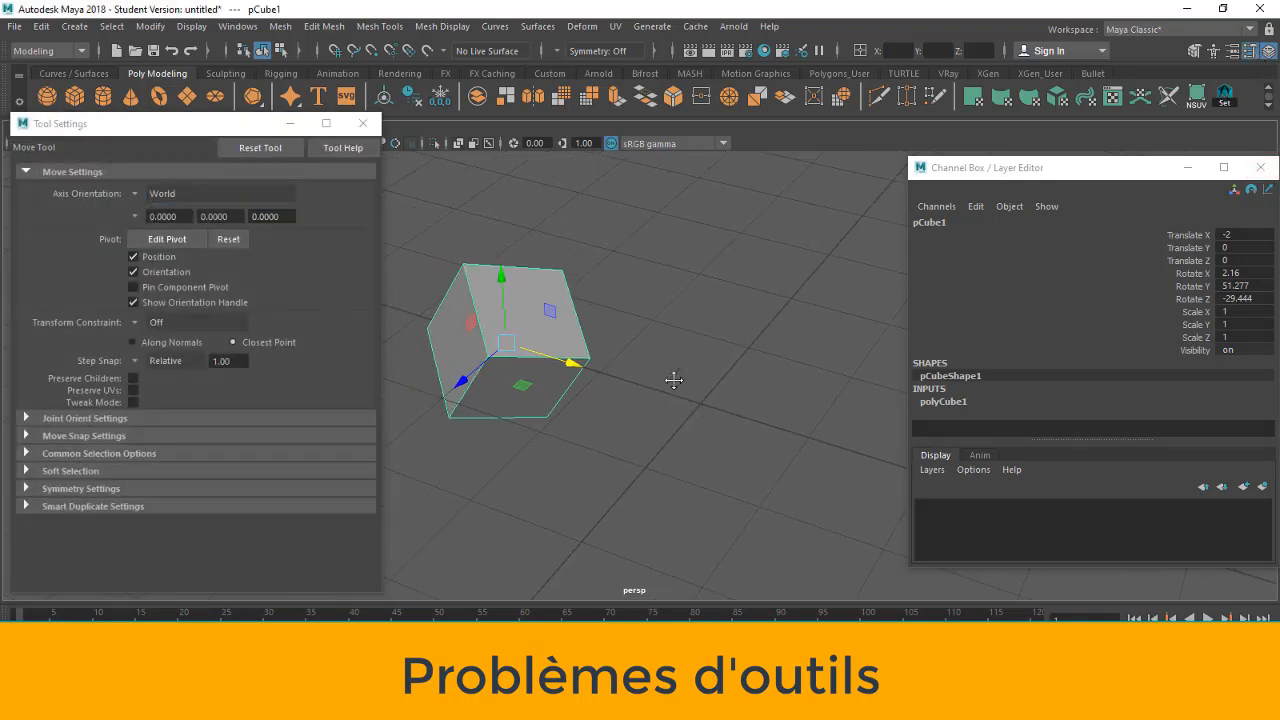
scroll(610, 360, "up", 3)
middle_click_drag(548, 345, 640, 390, "alt")
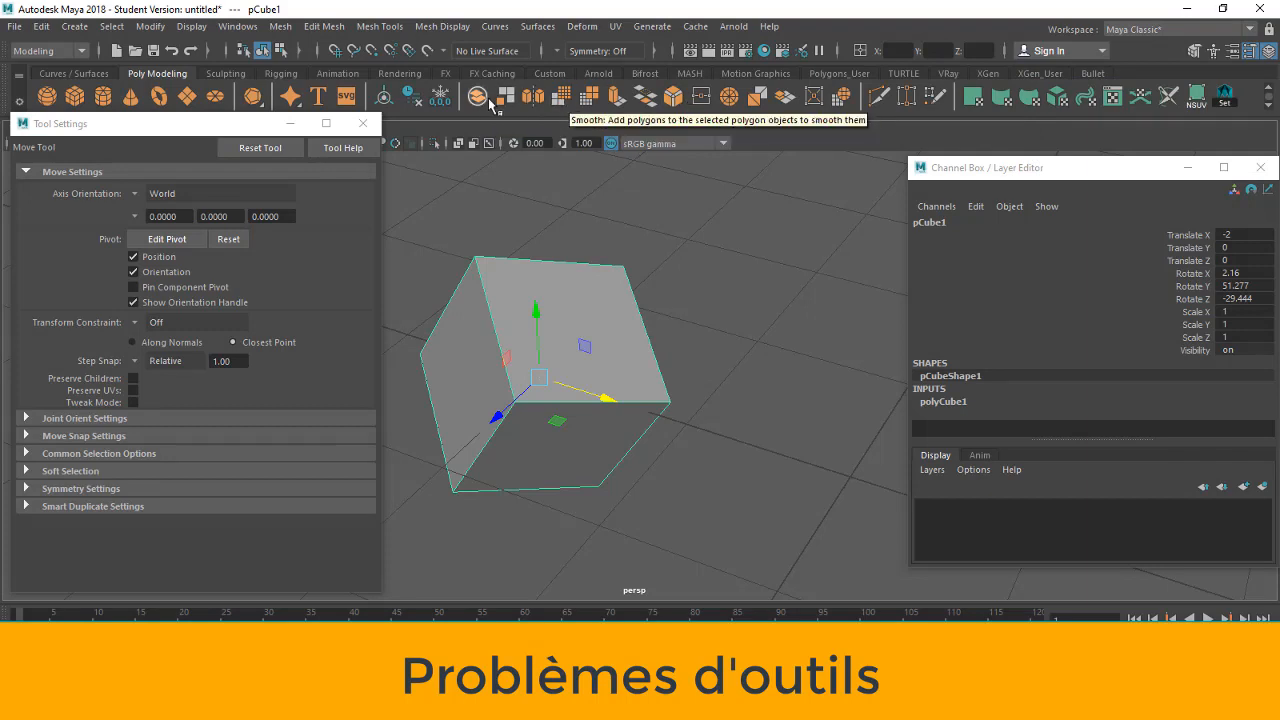
double_click(649, 104)
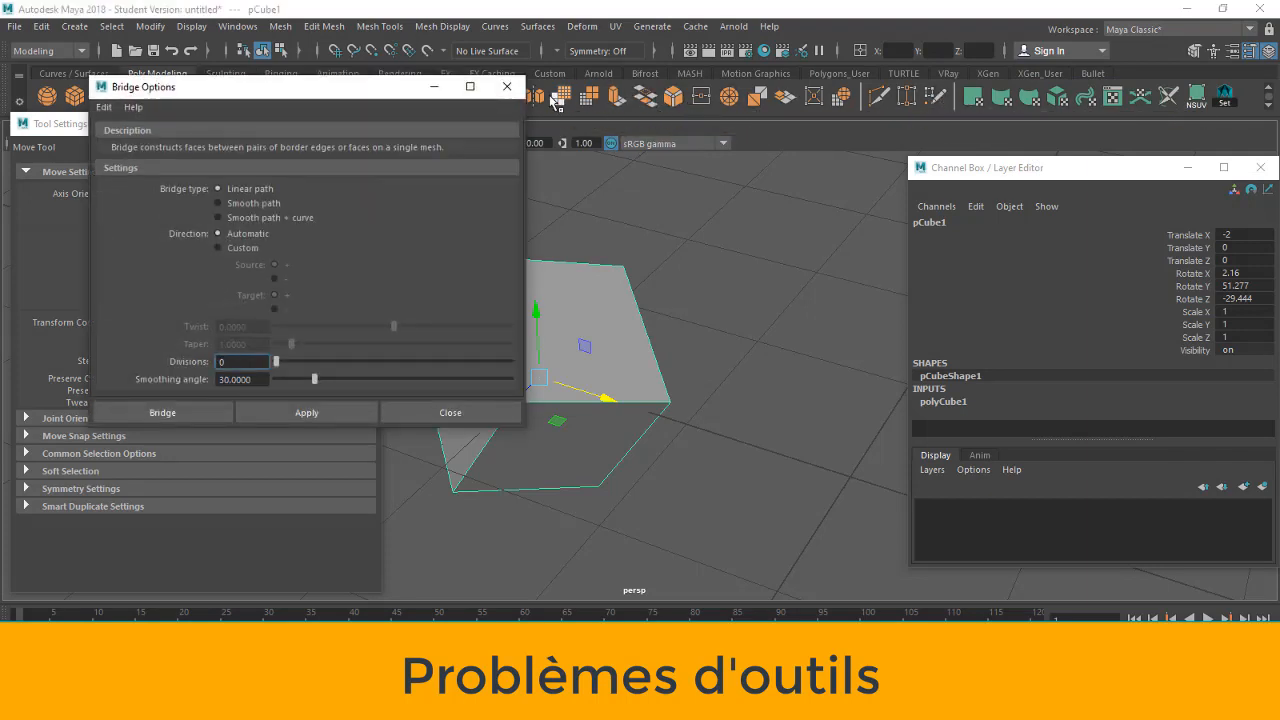
left_click(513, 90)
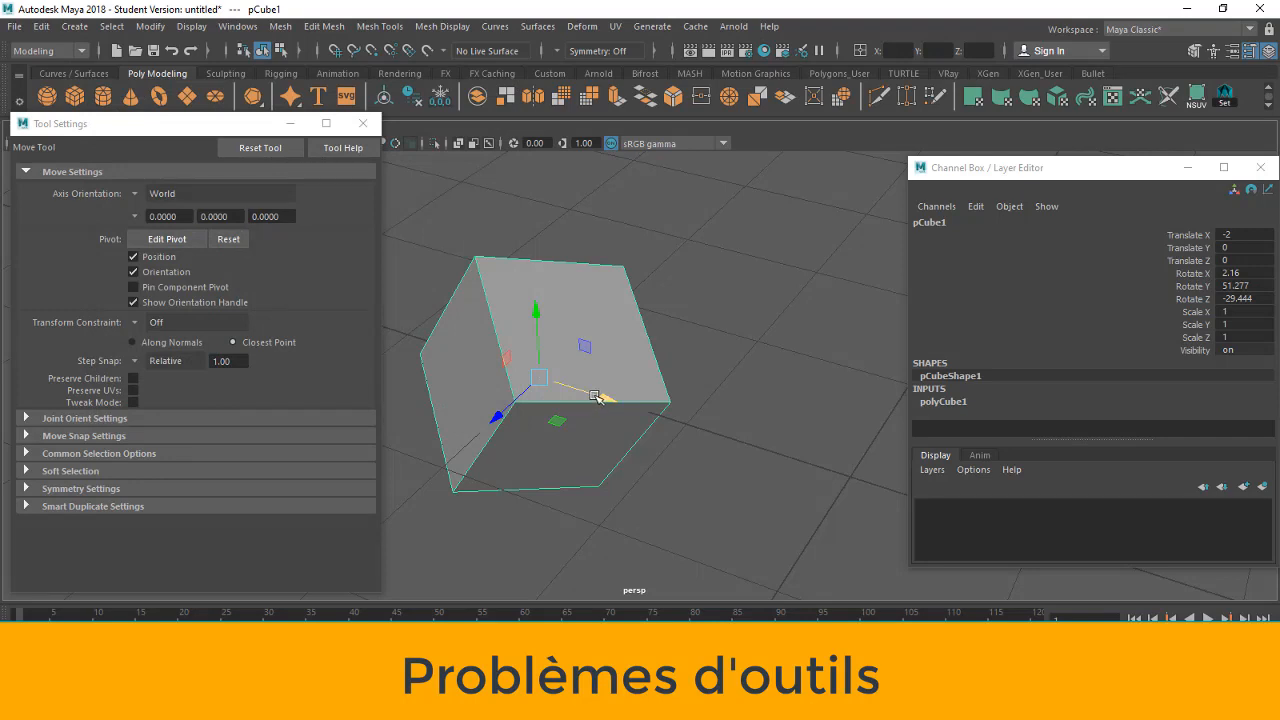
left_click_drag(590, 399, 539, 385)
left_click(260, 149)
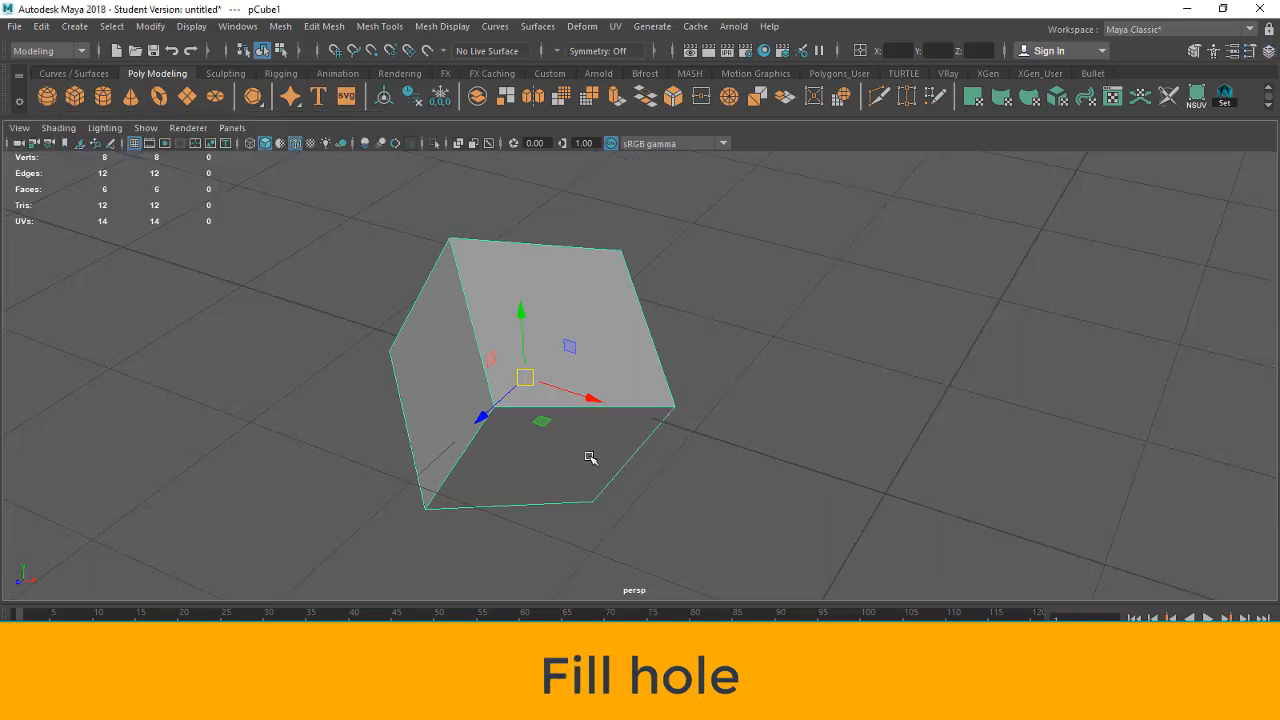
- Select the cube's lower front face in face mode and delete it
key("F11")
left_click(590, 457)
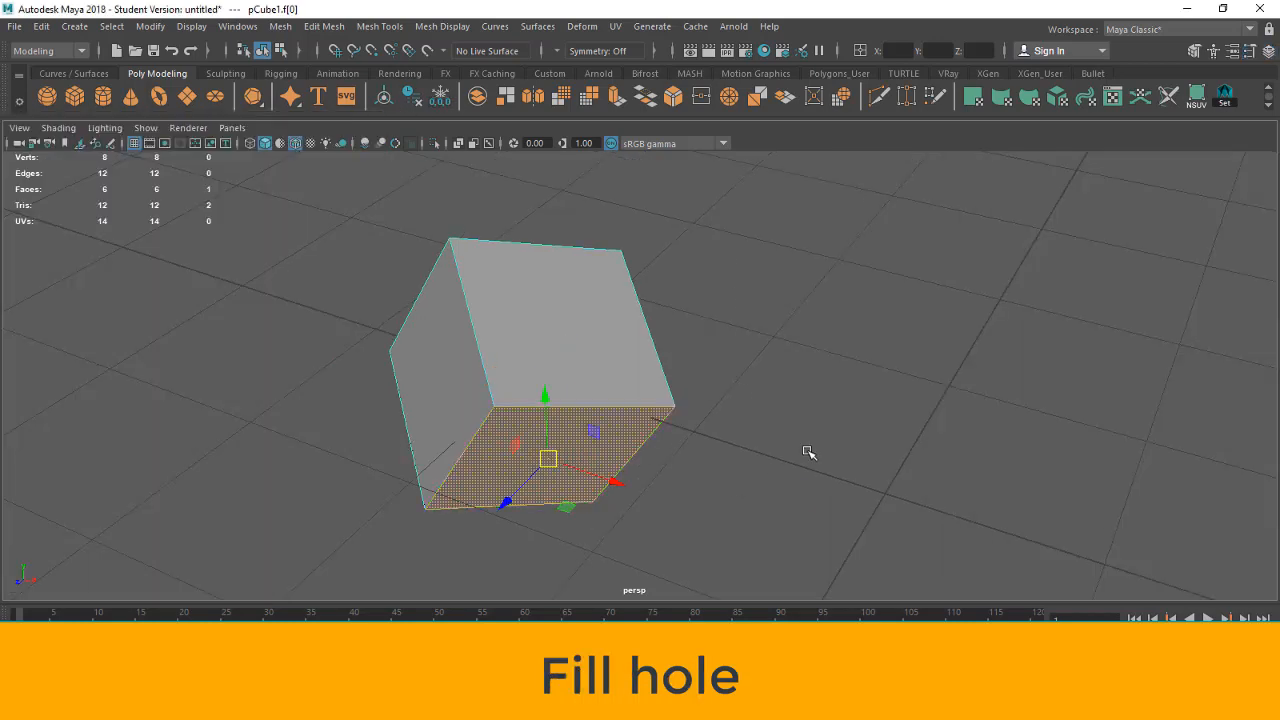
key("Delete")
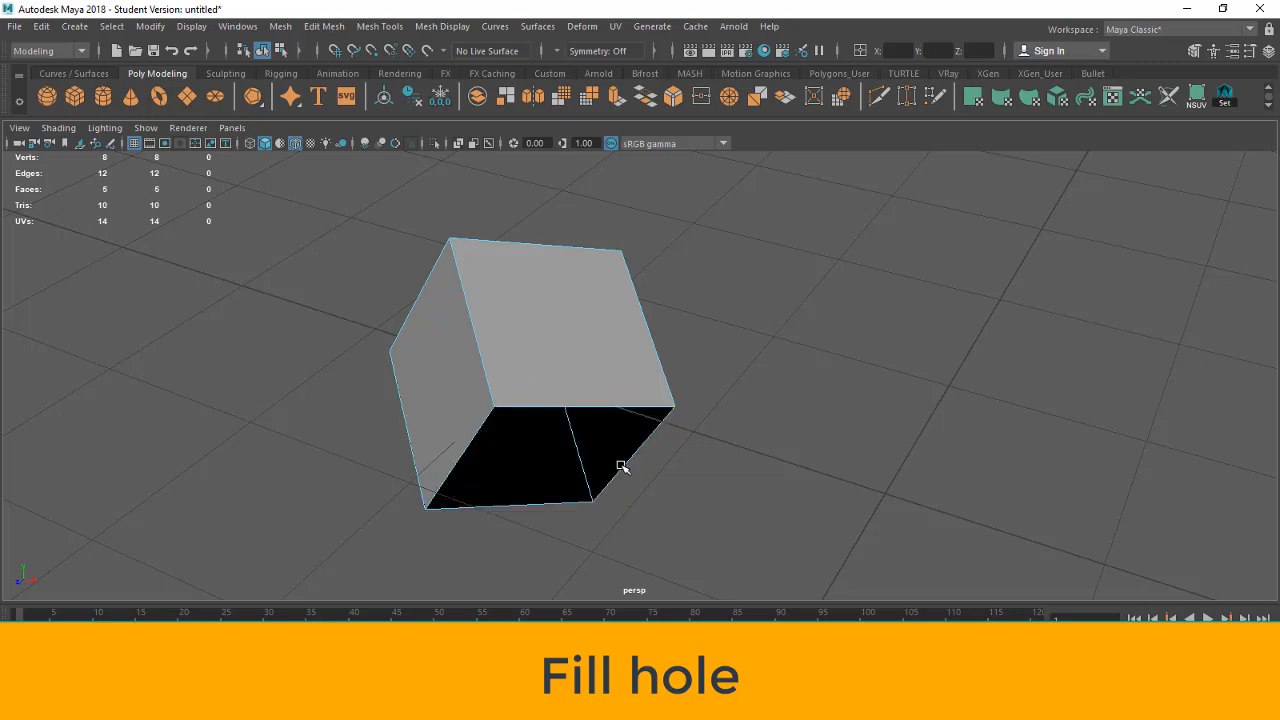
- Select the border edges of the cube's opening, close it with Fill Hole, and return to object selection
left_click_drag(620, 466, 730, 368, "alt")
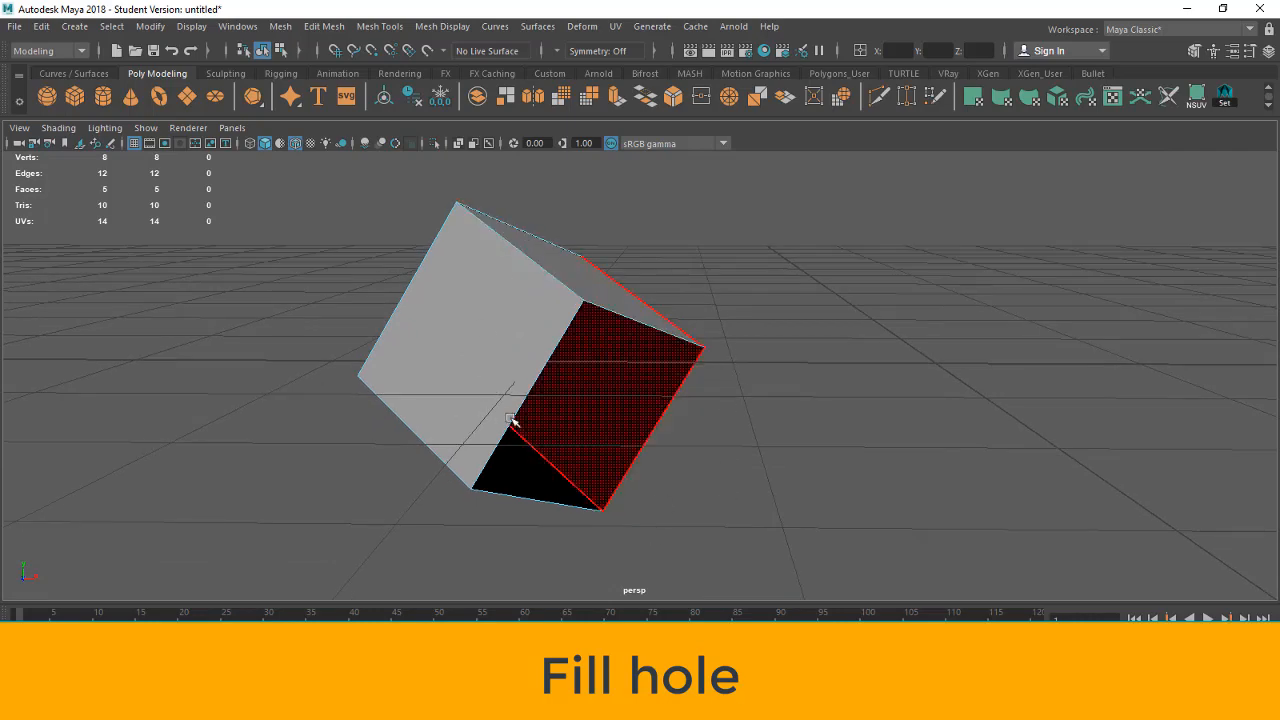
left_click_drag(512, 422, 580, 430, "alt")
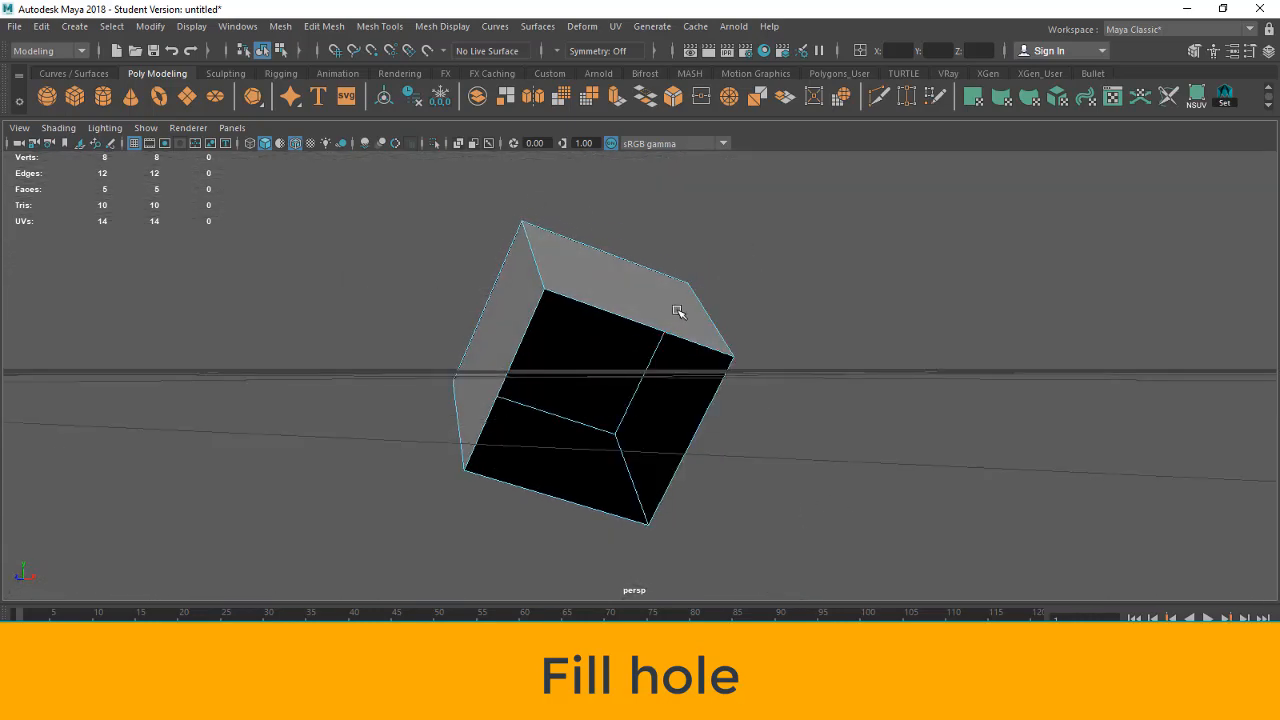
double_click(650, 331)
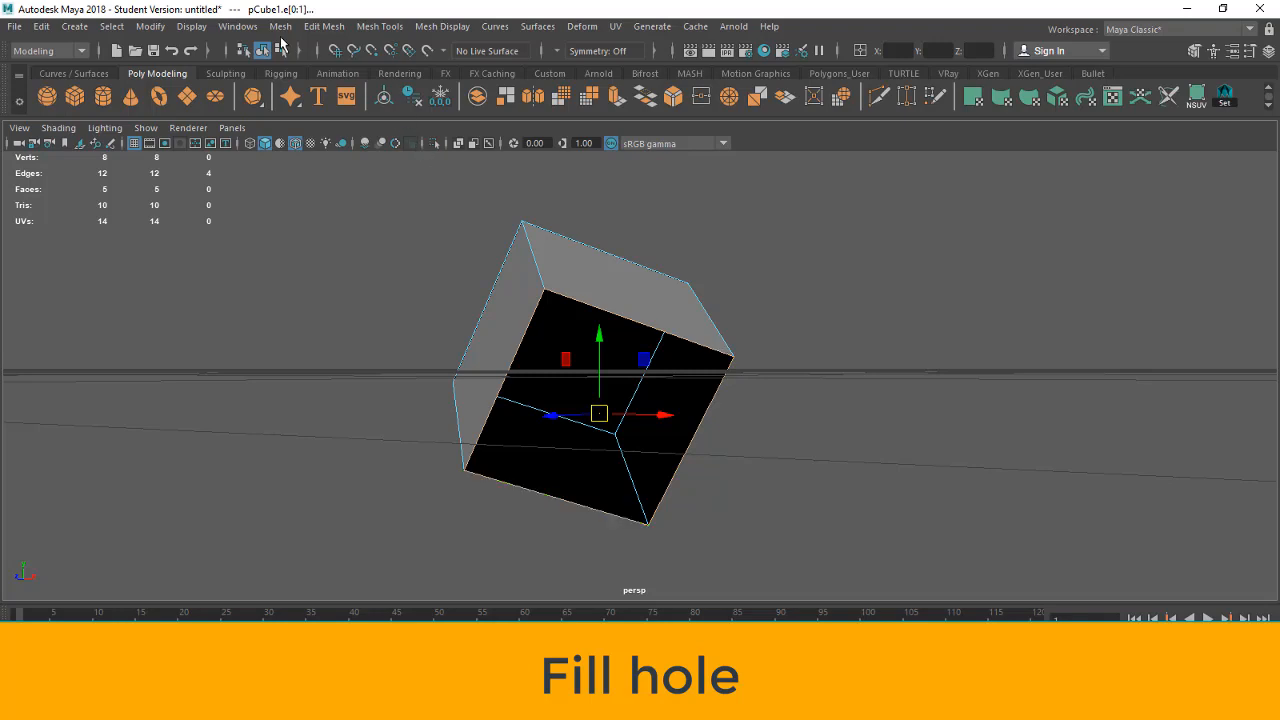
left_click(281, 27)
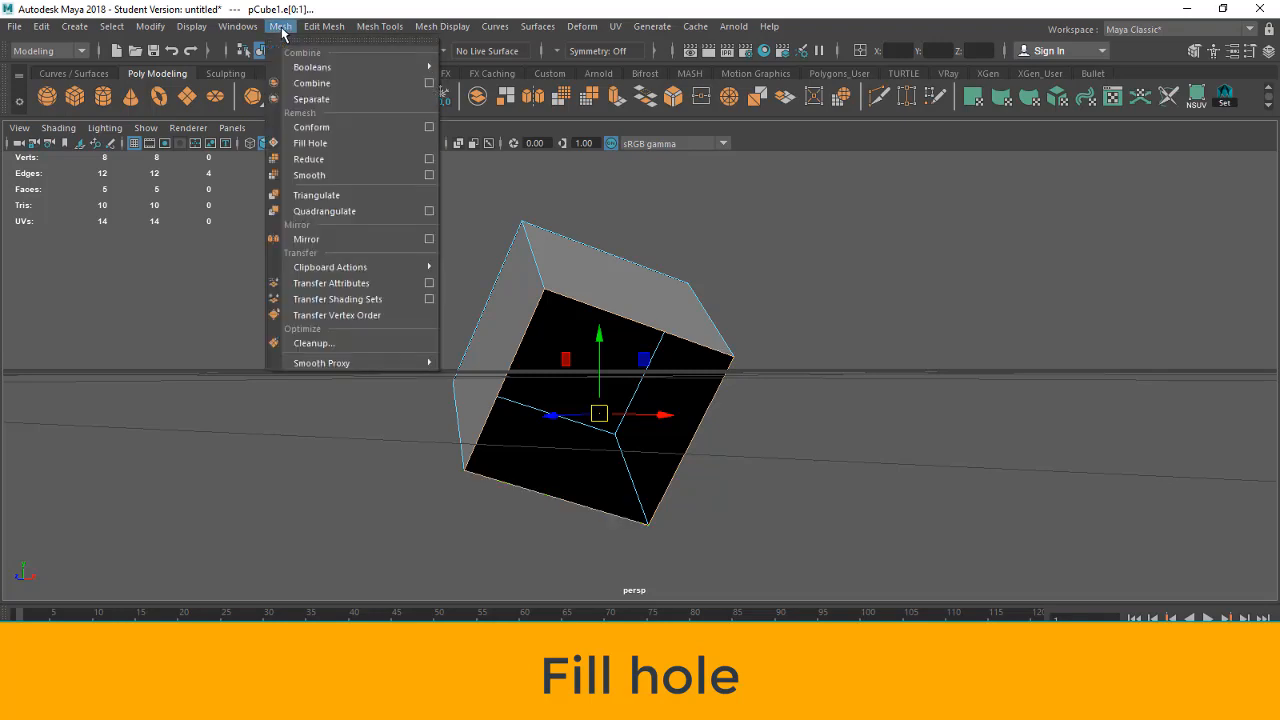
left_click(323, 147)
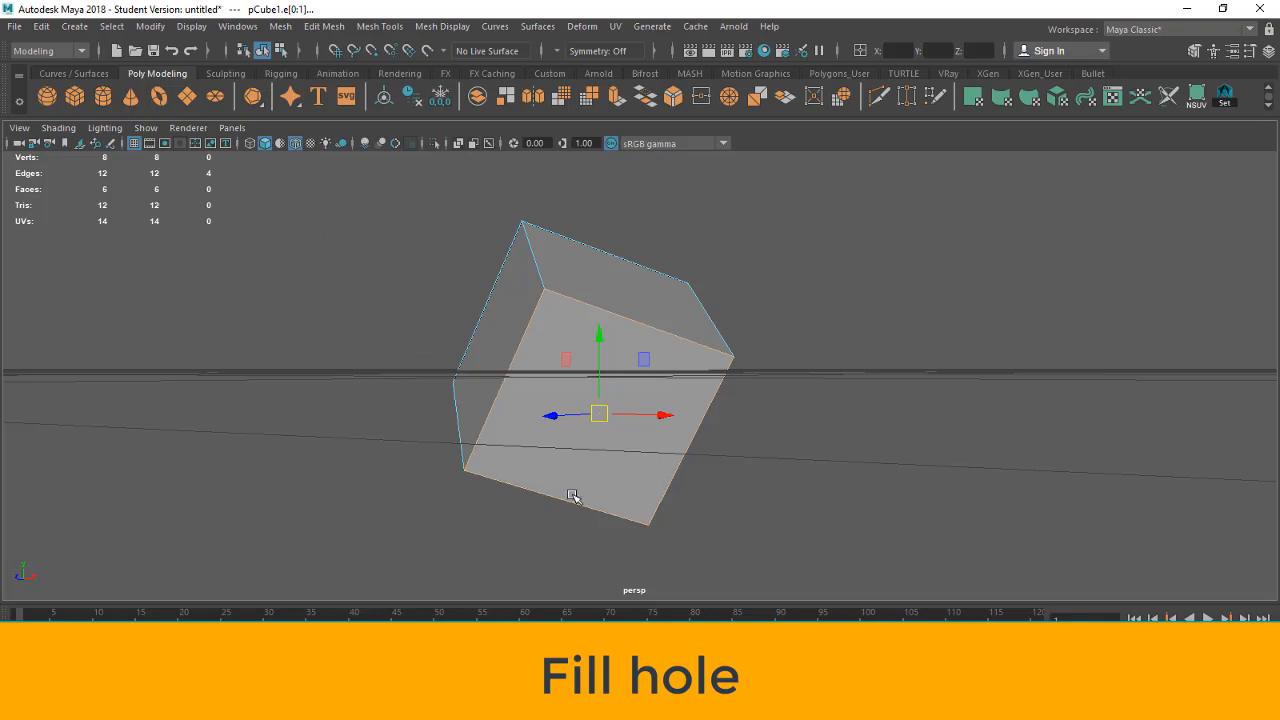
key("F8")
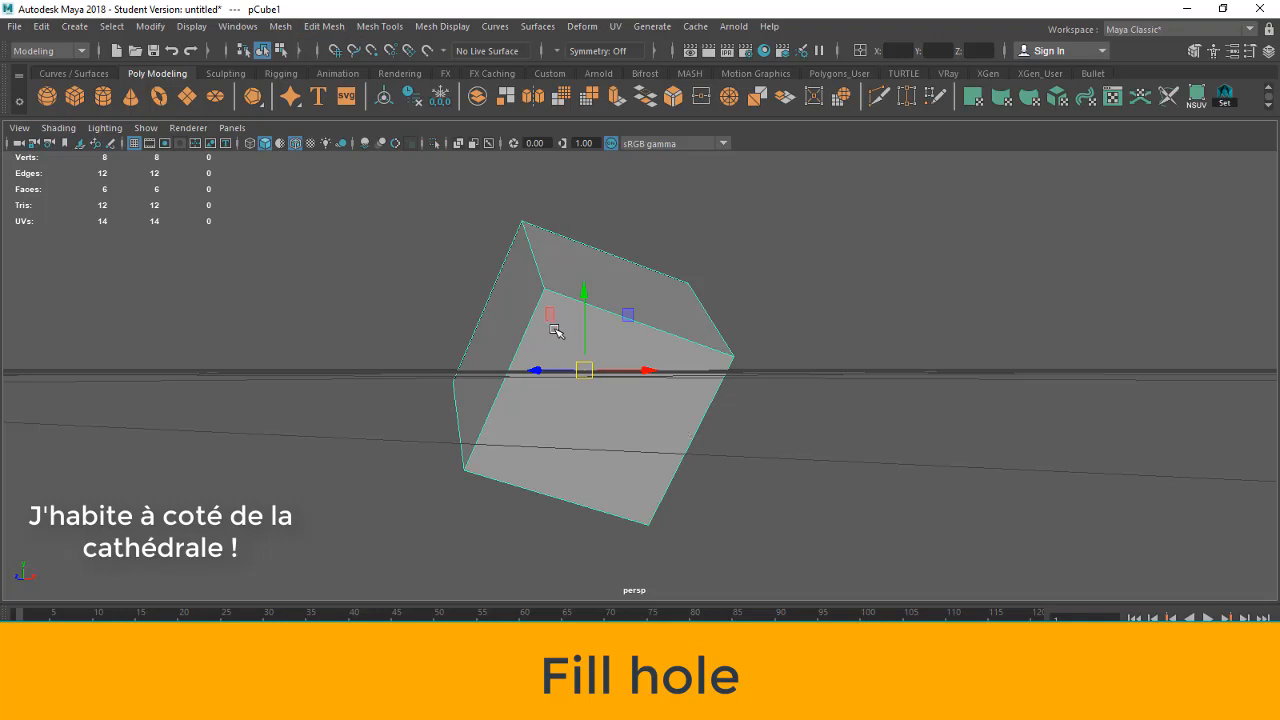
left_click_drag(557, 336, 529, 366, "alt")
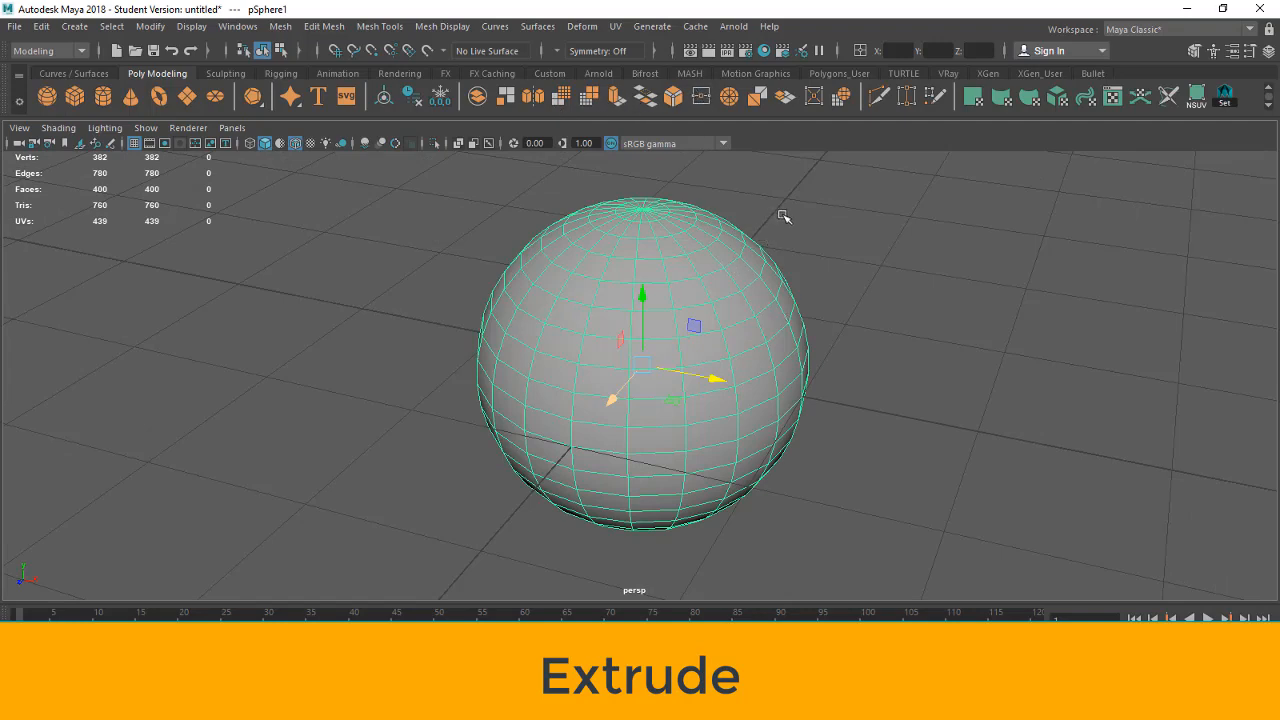
- Switch the sphere to face selection and select one face on its upper side
key("F11")
left_click(737, 308)
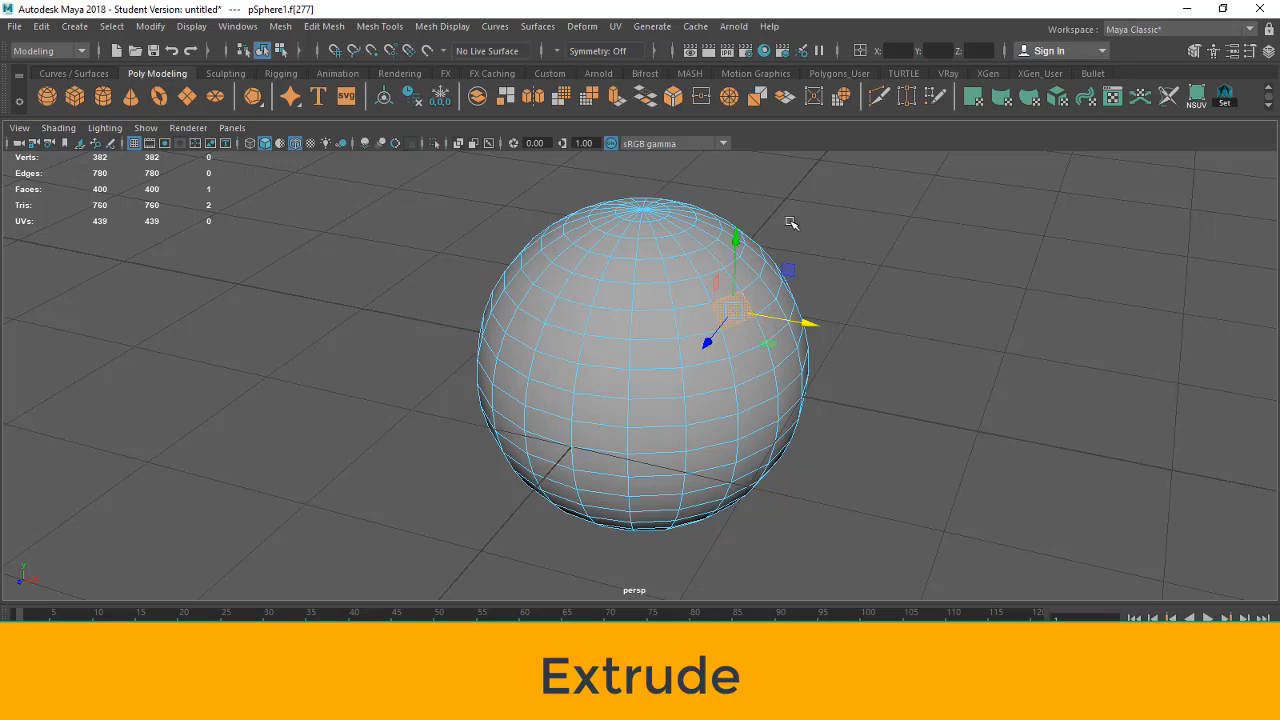
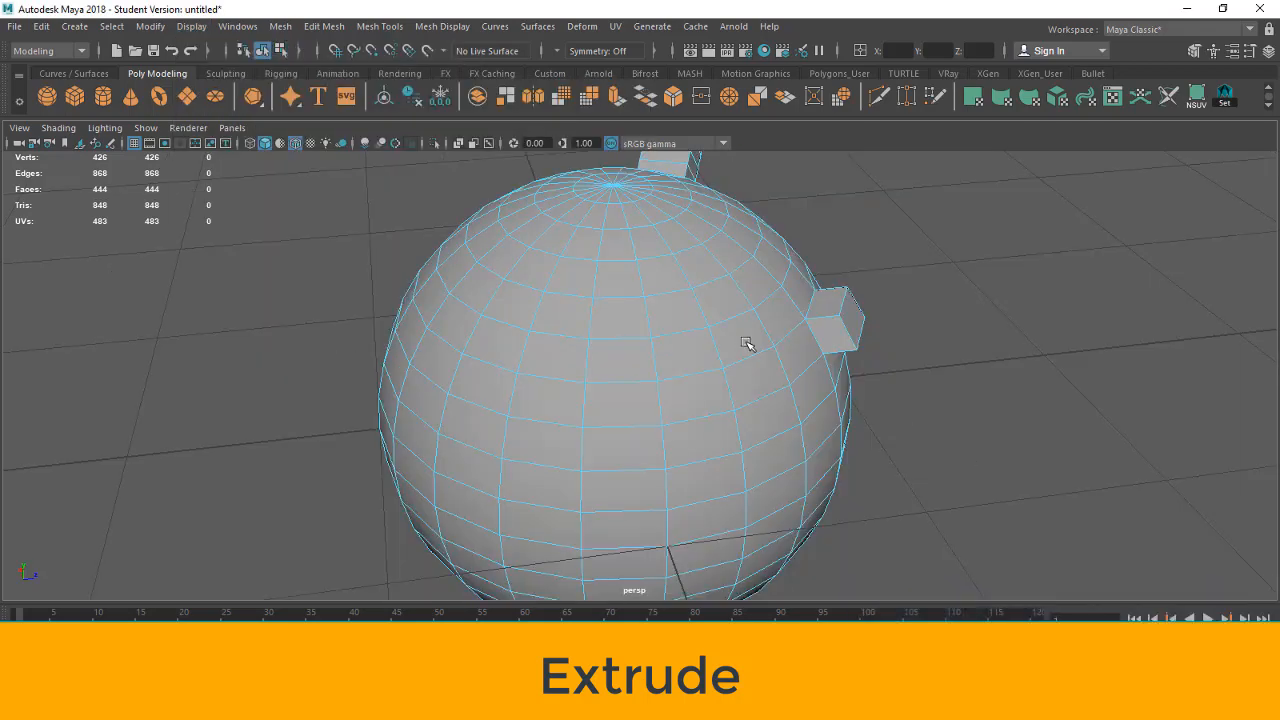
- Delete the sphere face just below the small extruded block
scroll(743, 340, "up", 2)
middle_click_drag(905, 393, 680, 387, "alt")
left_click(678, 382)
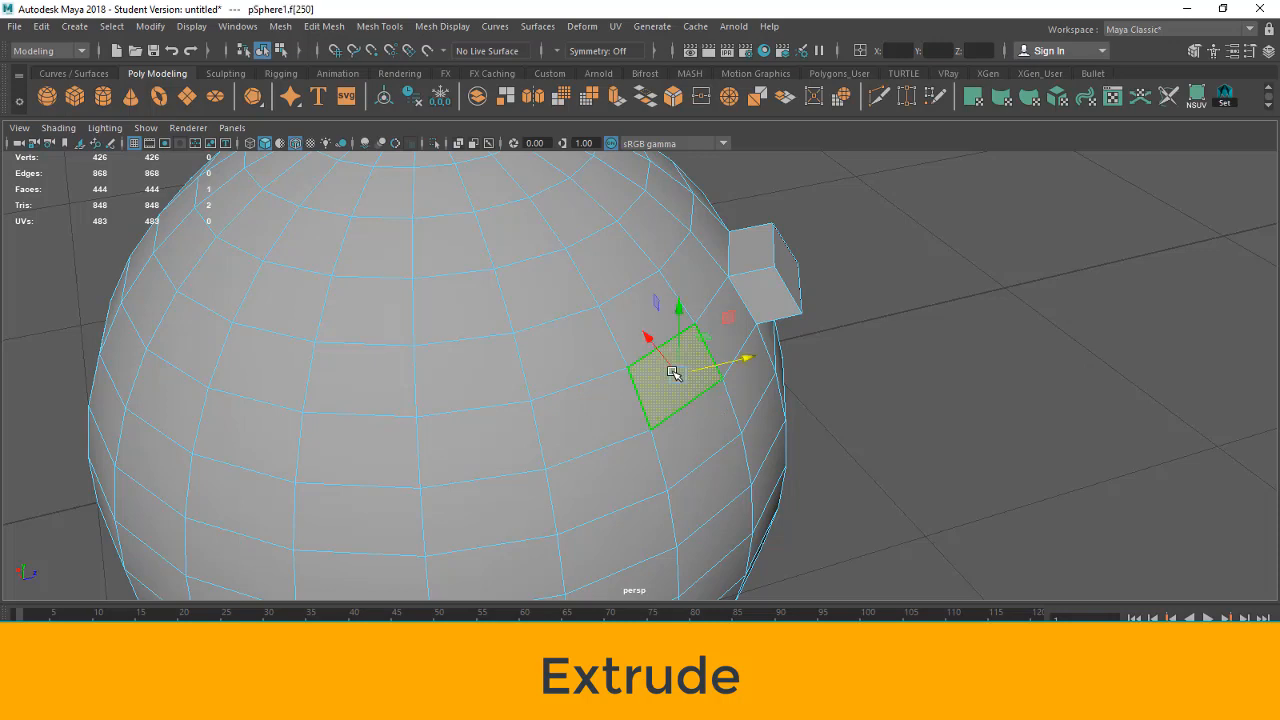
key("Delete")
- Extrude the upper border edge of the sphere's opening outward with a Local Translate Z of 0.24
scroll(694, 349, "up", 2)
left_click_drag(694, 349, 789, 363, "alt")
key("F10")
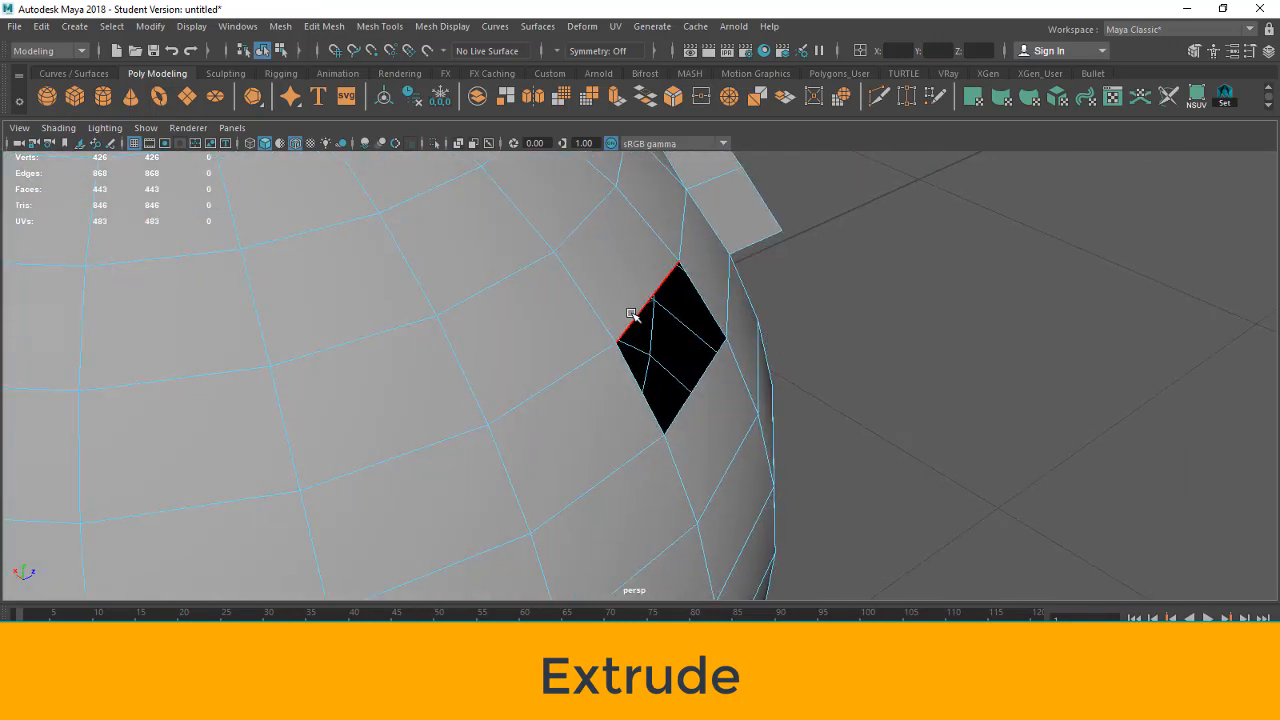
left_click(648, 300)
left_click_drag(851, 391, 849, 391, "alt")
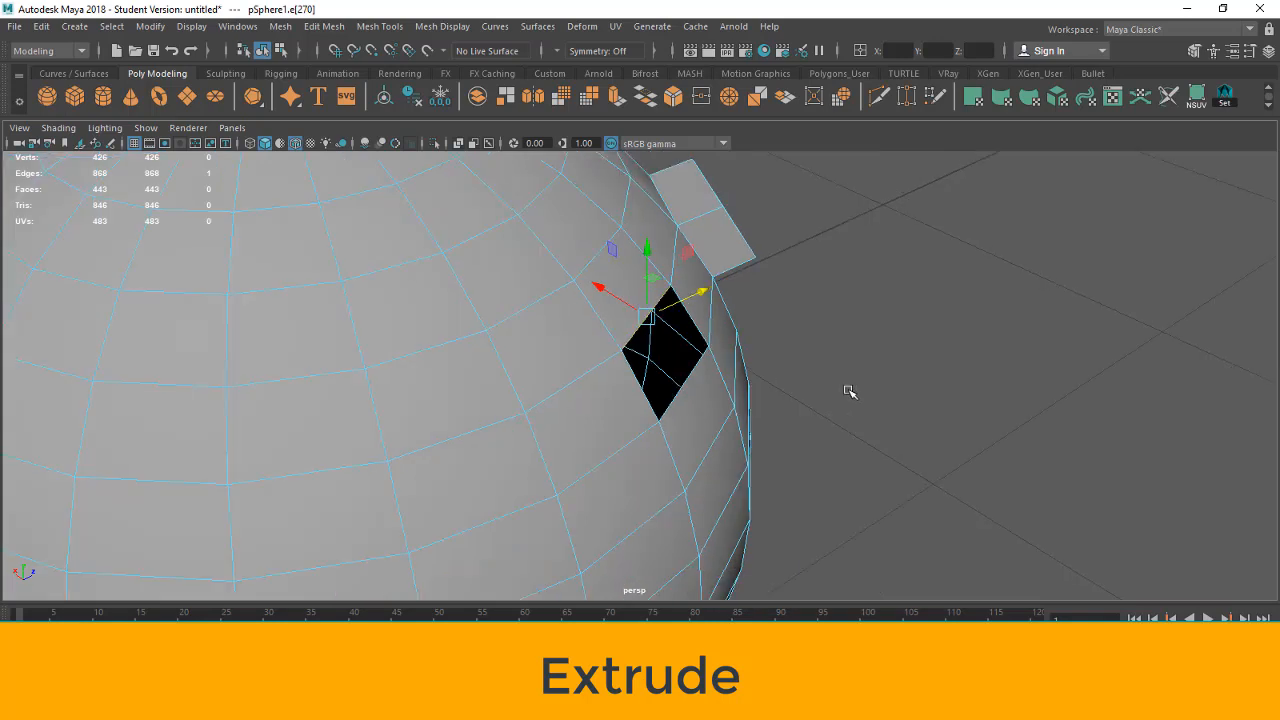
key("ctrl+e")
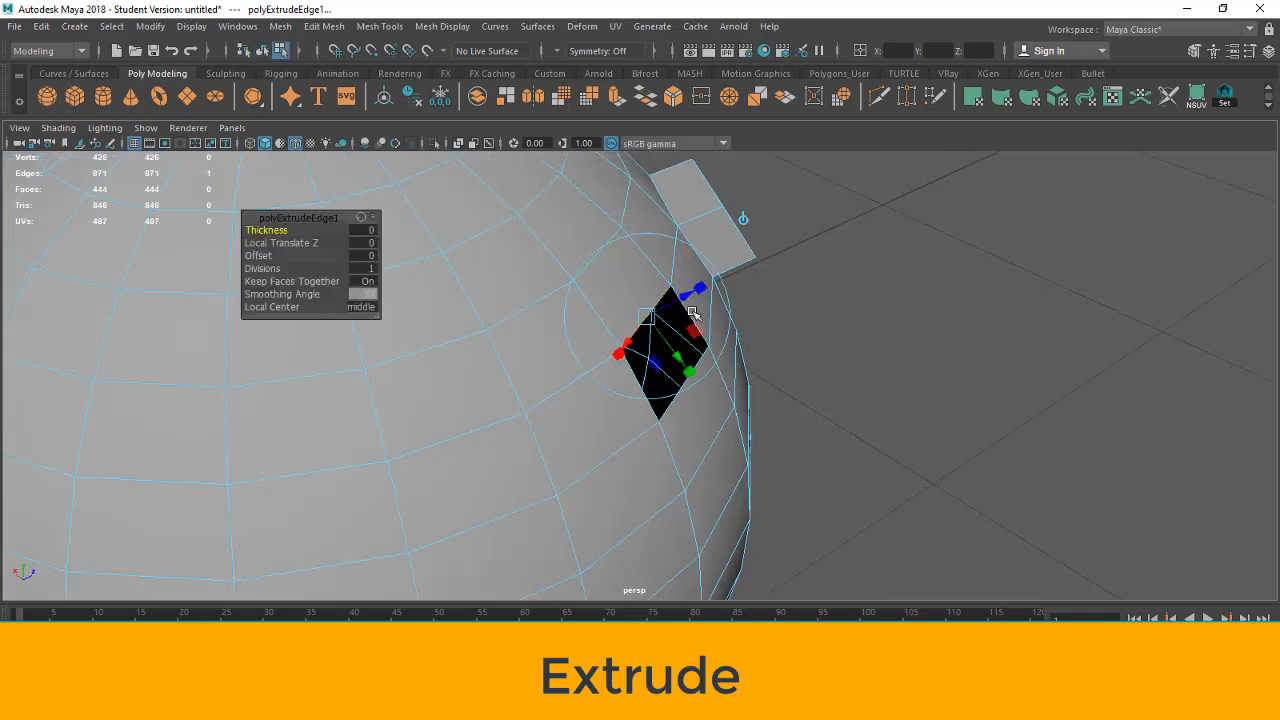
left_click_drag(693, 314, 788, 245)
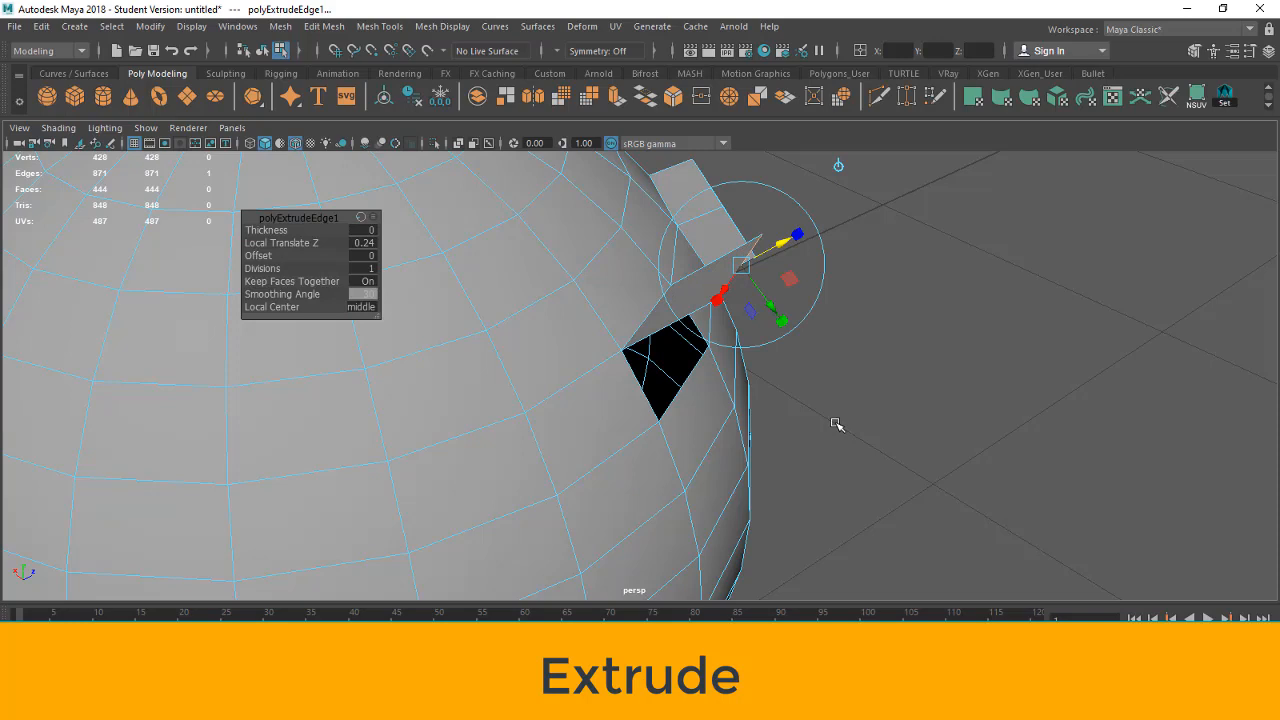
left_click(837, 424)
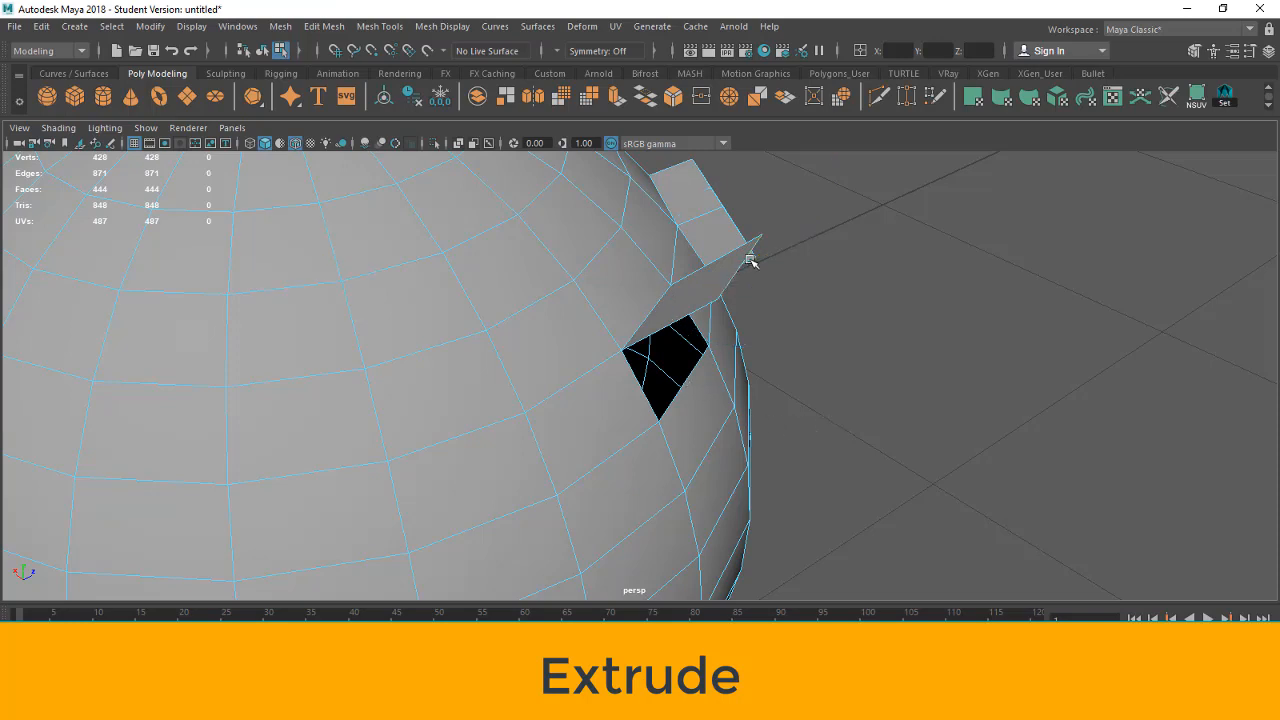
- Extrude the opposite border edge of the opening repeatedly into a bent four-segment strip, and frame the sphere in object mode
left_click(686, 389)
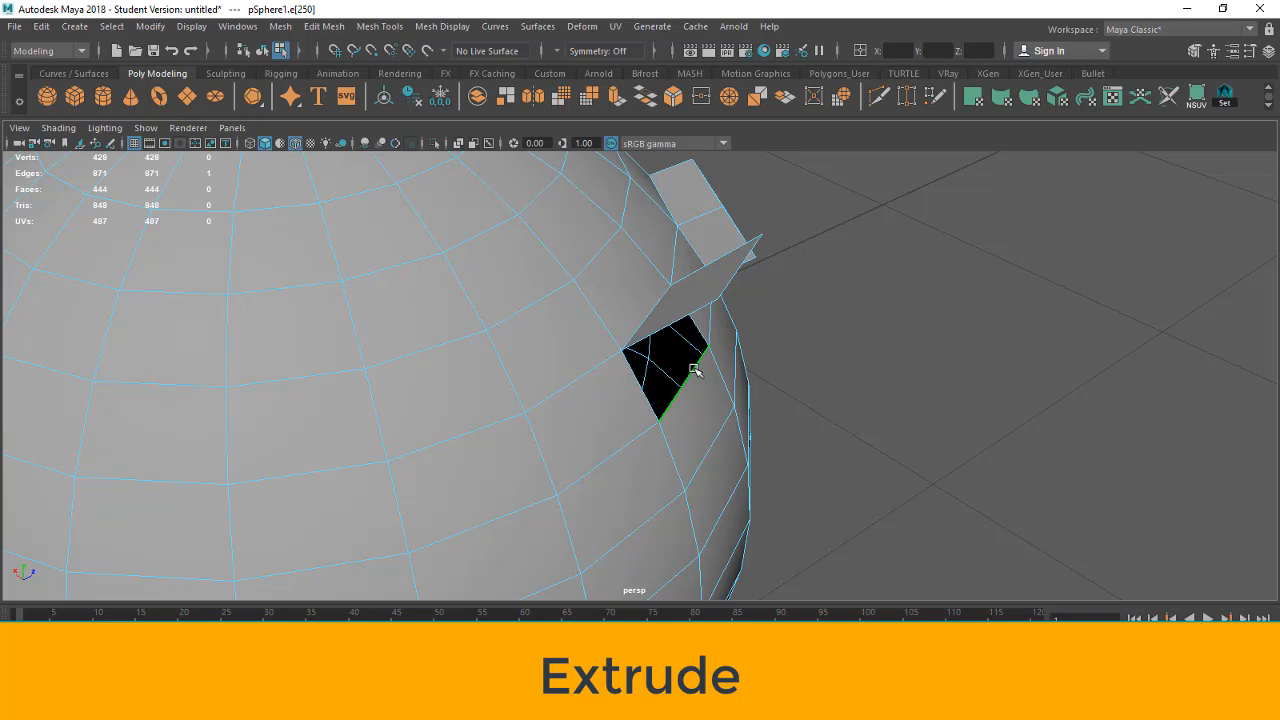
key("ctrl+e")
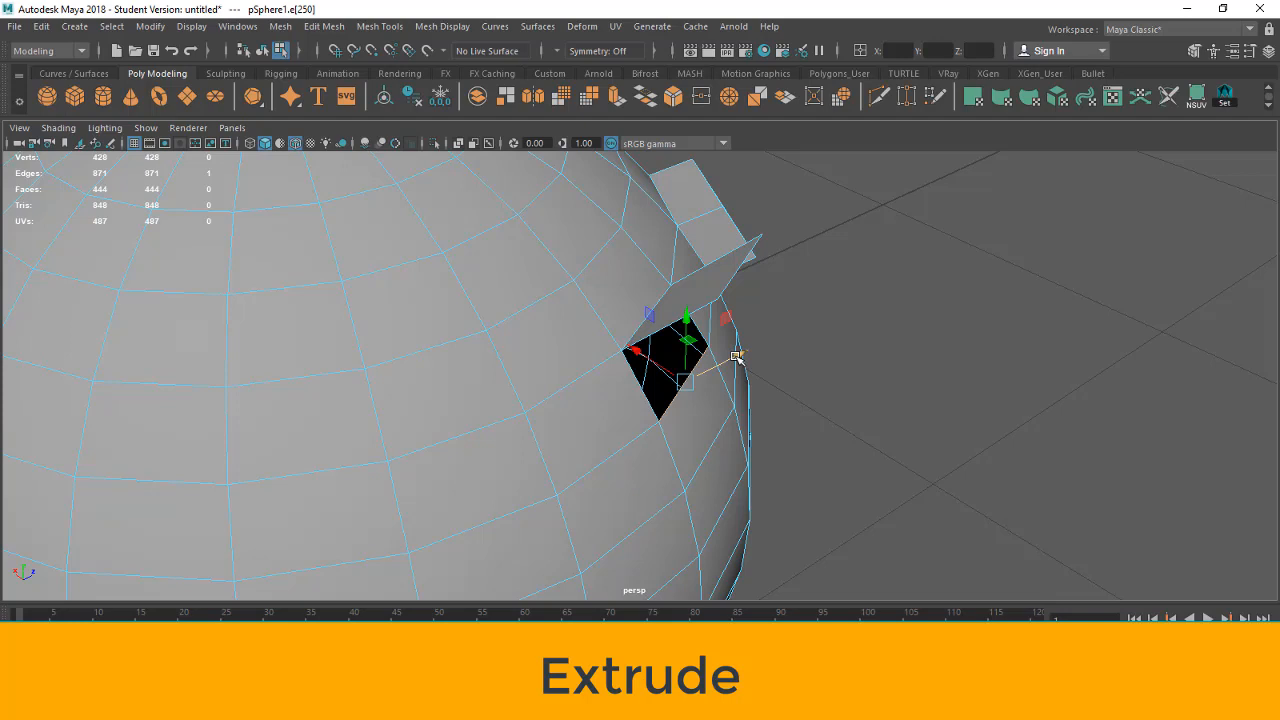
left_click_drag(740, 363, 1010, 515)
key("ctrl+e")
key("ctrl+e")
key("ctrl+e")
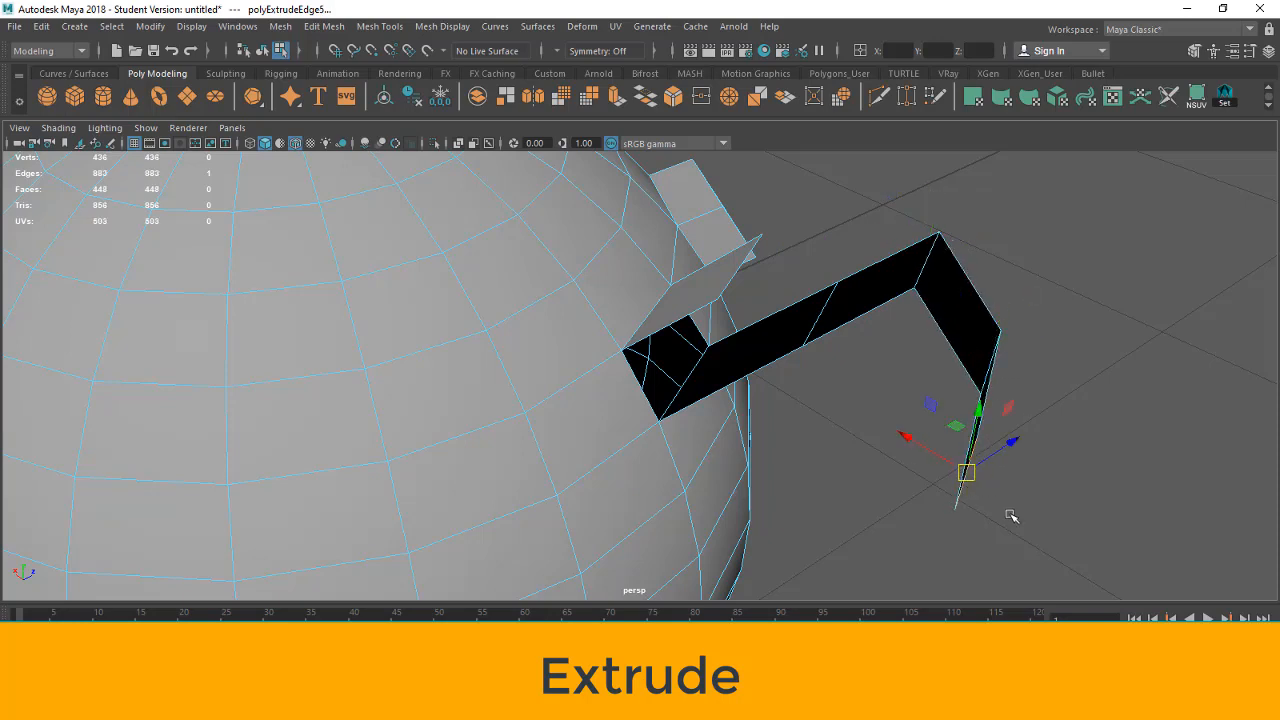
key("F8")
key("f")
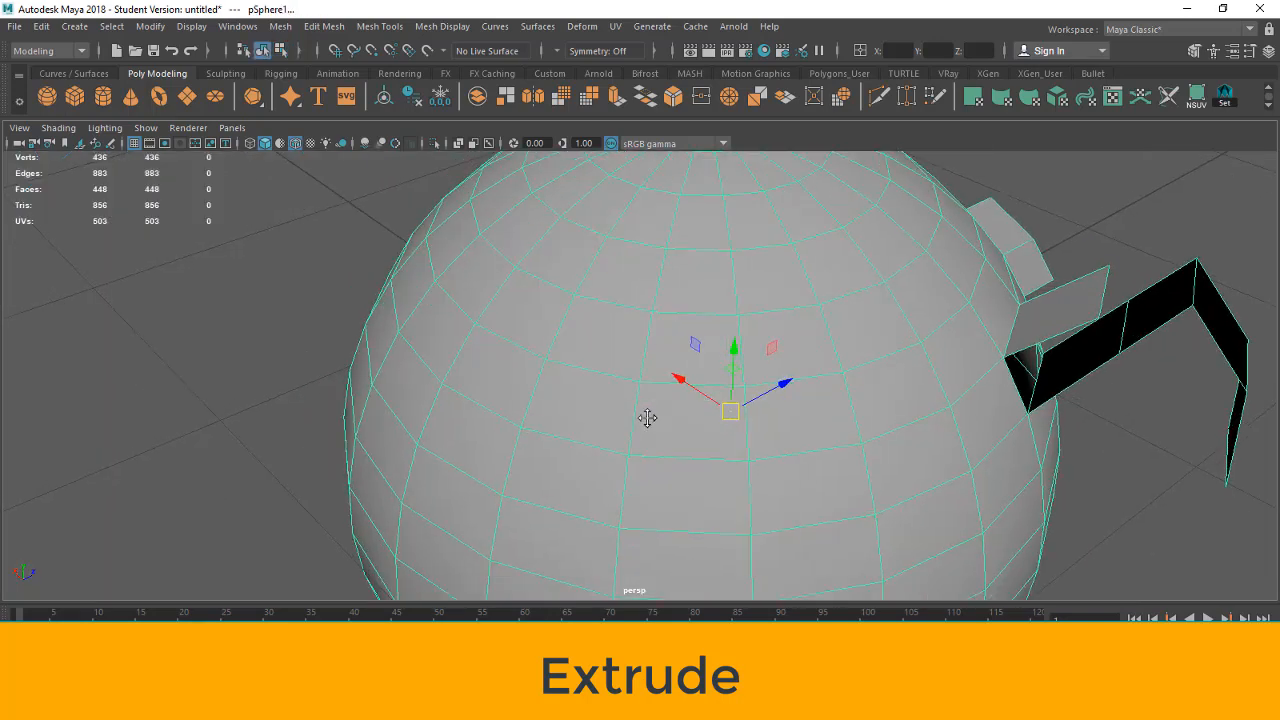
- Activate the Multi-Cut tool briefly, and return to the Move tool with the whole sphere selected as an object
left_click(876, 100)
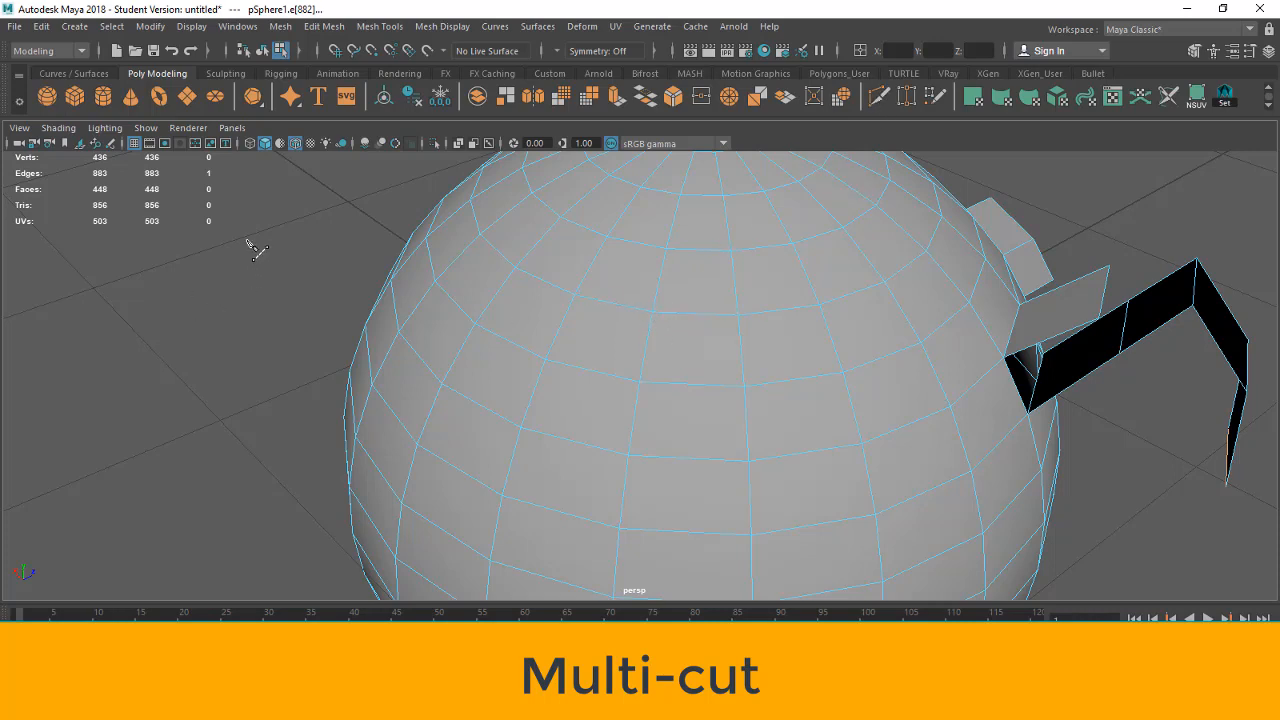
key("w")
key("F8")
left_click(363, 307)
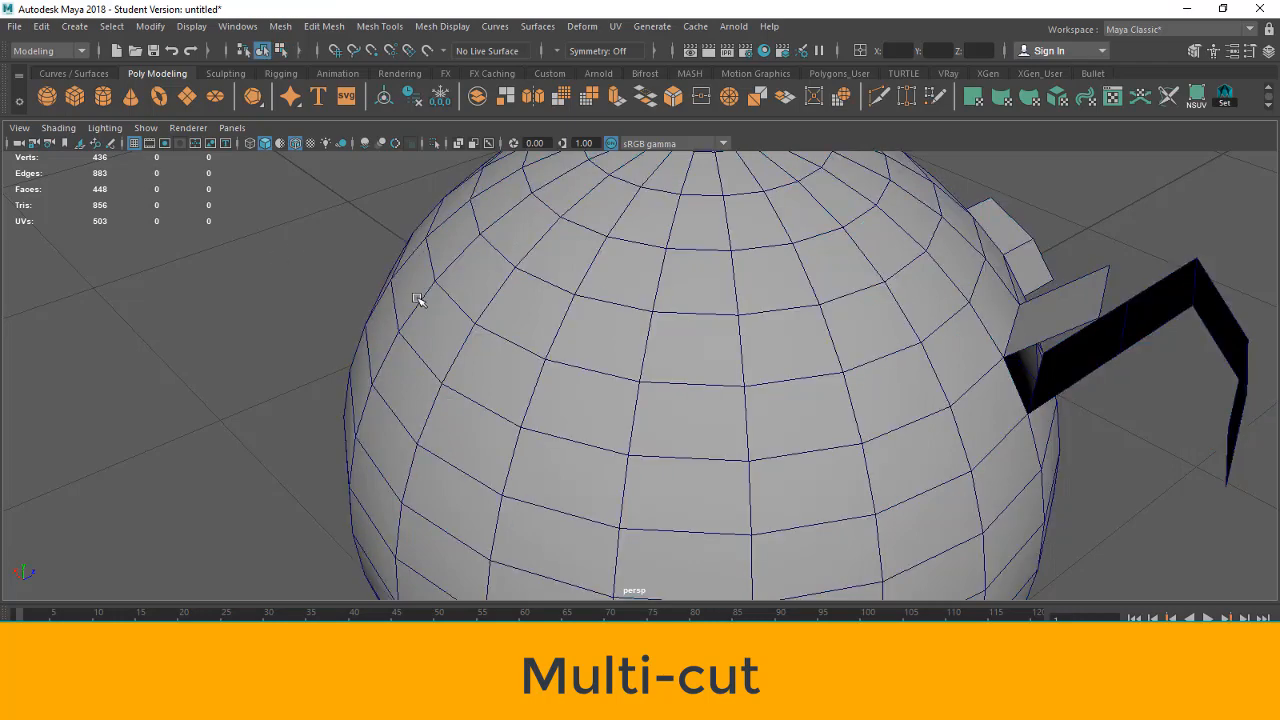
left_click(419, 299)
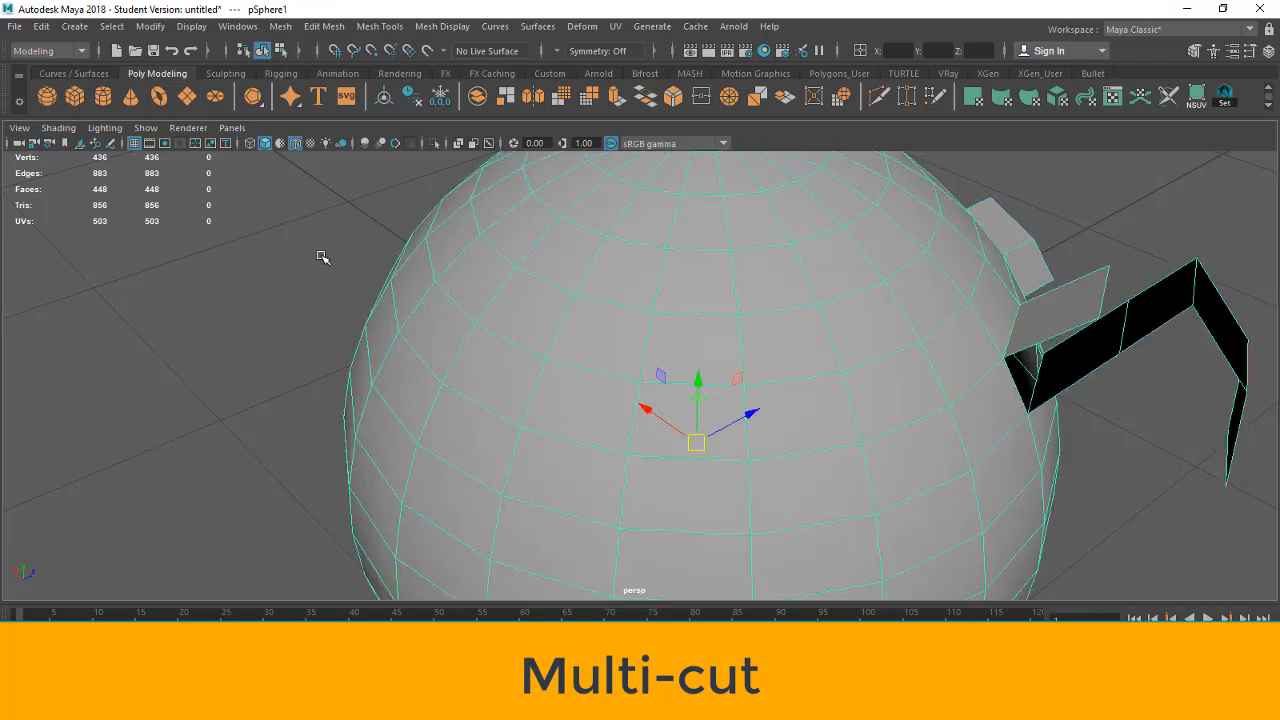
- Cut one quad on the sphere's front diagonally from its upper-right to its lower-left vertex with the Multi-Cut tool
scroll(483, 197, "down", 4)
right_click(485, 195, "shift")
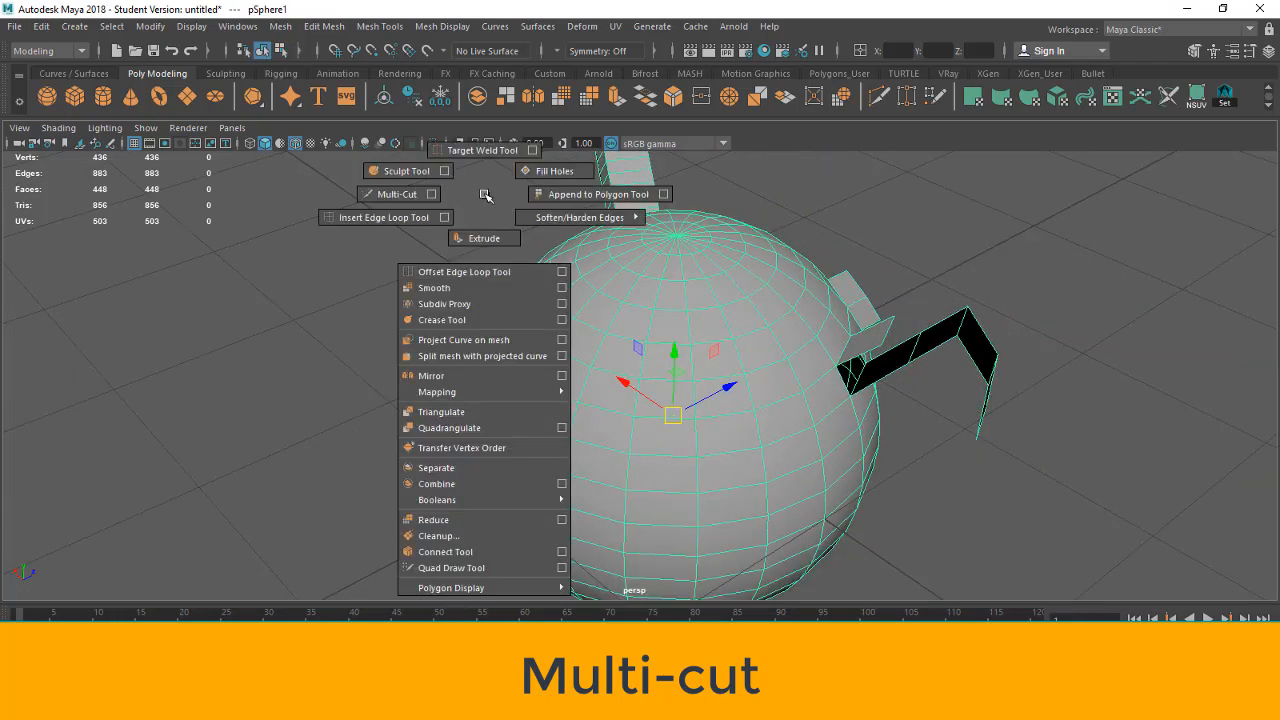
left_click(398, 197)
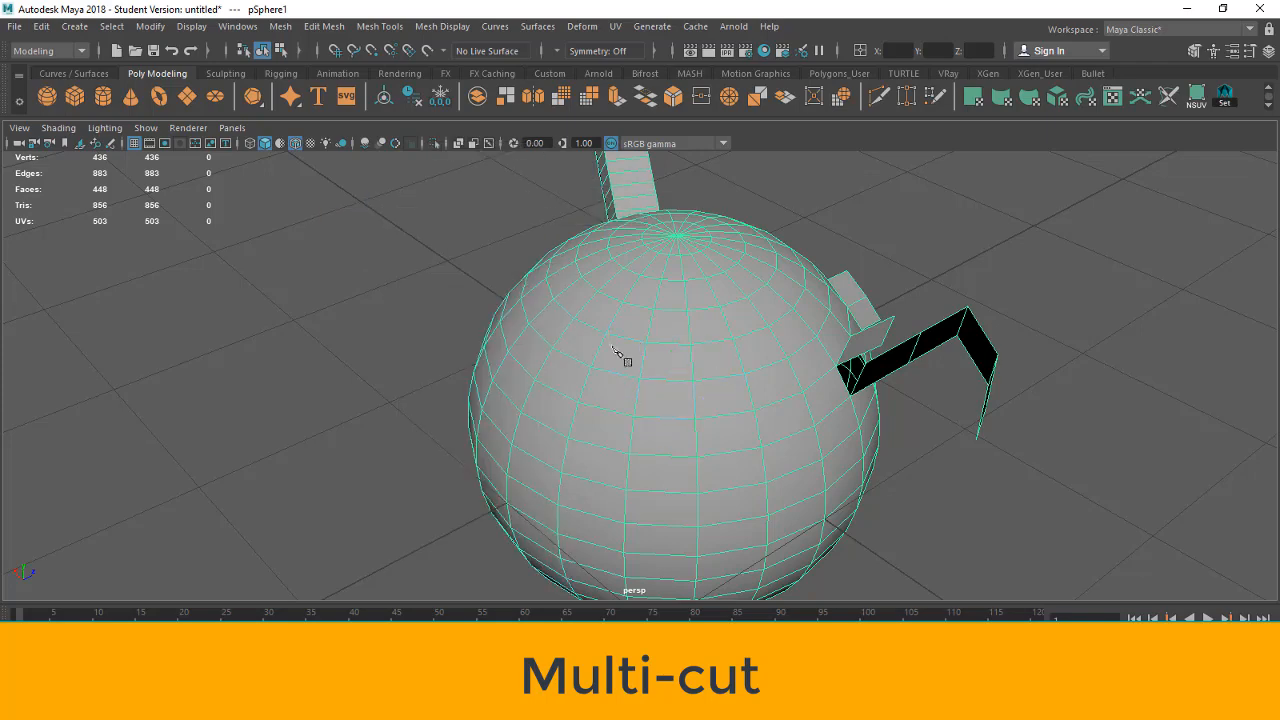
scroll(613, 352, "up", 5)
scroll(614, 354, "down", 3)
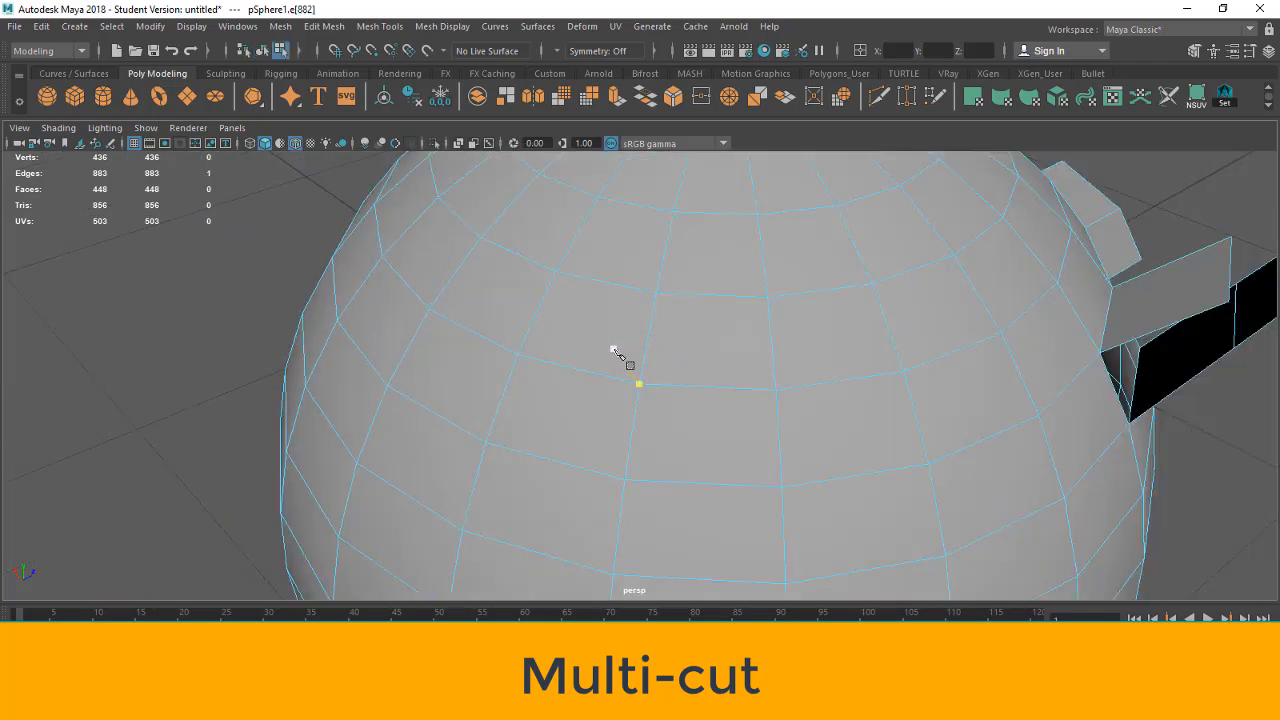
left_click(656, 293)
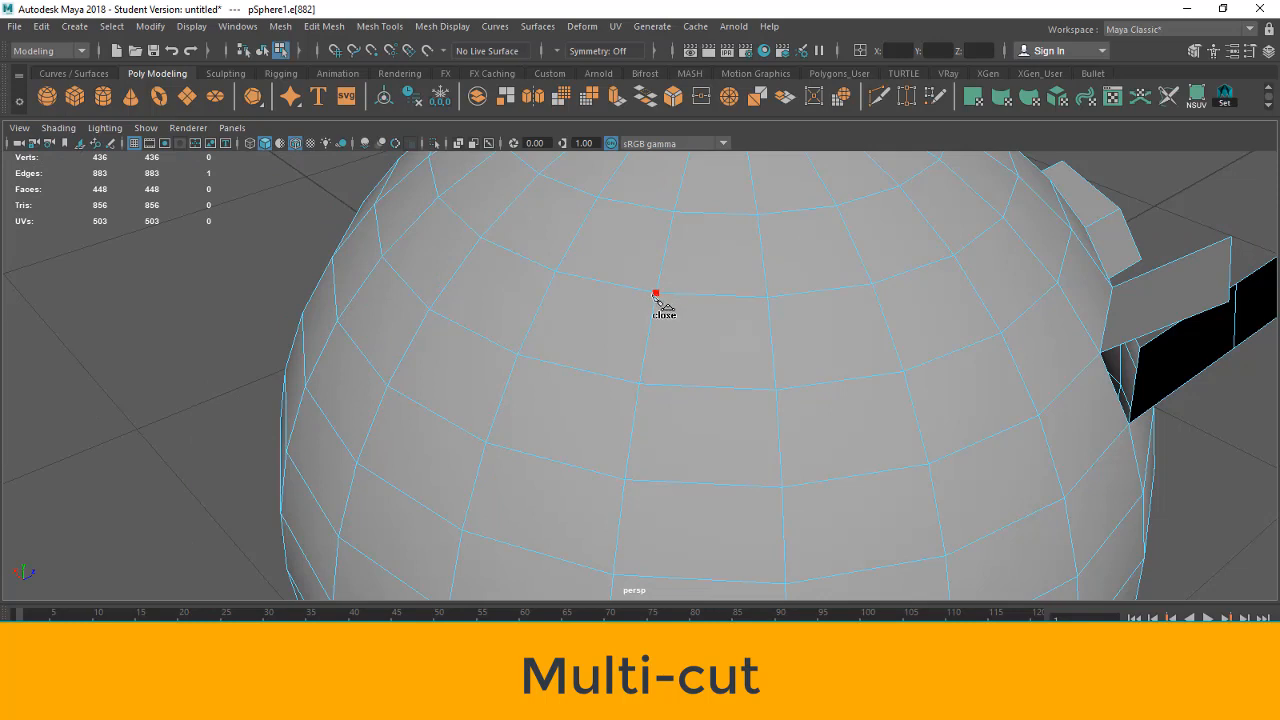
left_click(517, 355)
key("Return")
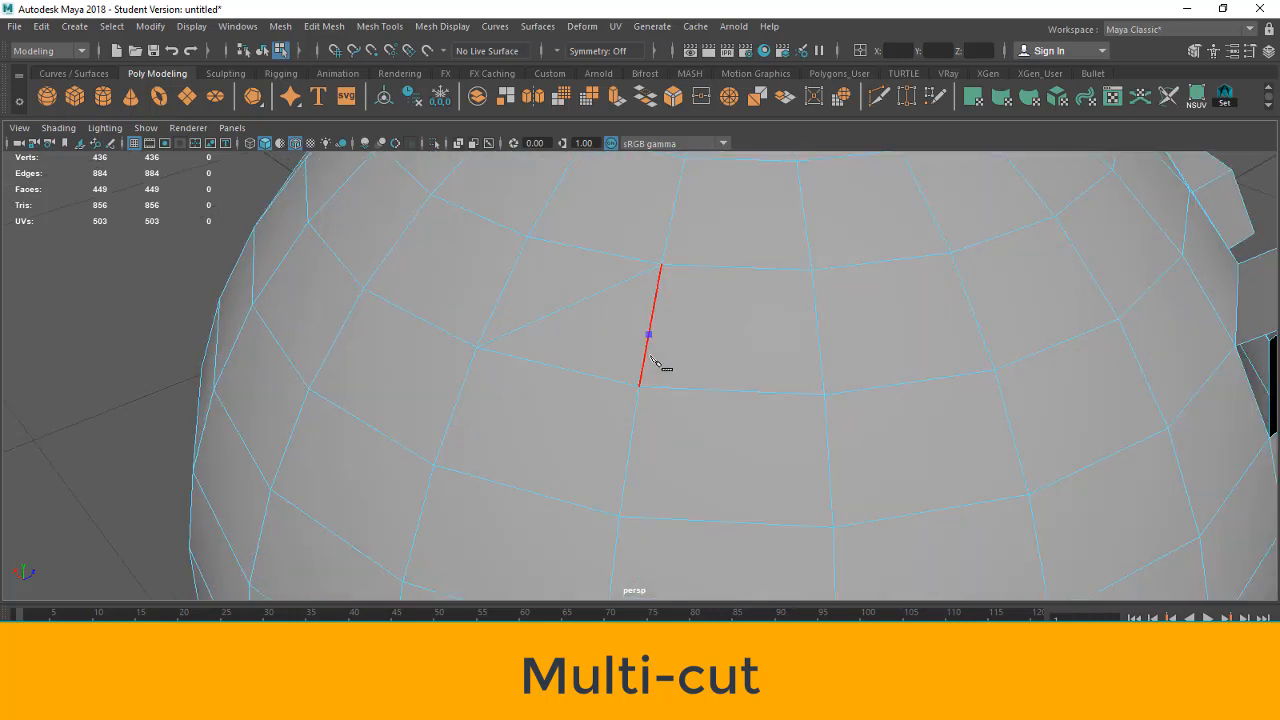
- Cut a closed six-point outline across the sphere edges beside the diagonal cut, ending on its starting point
left_click(819, 345)
left_click(903, 384)
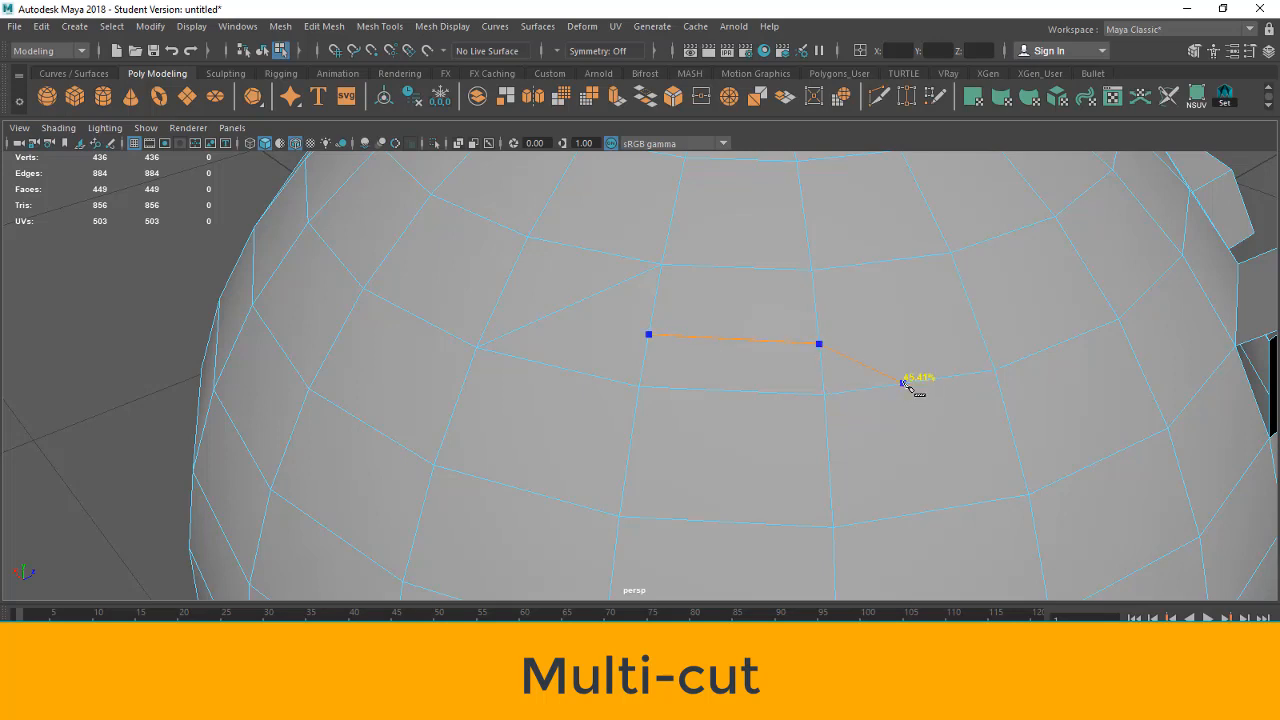
left_click(830, 481)
left_click(628, 465)
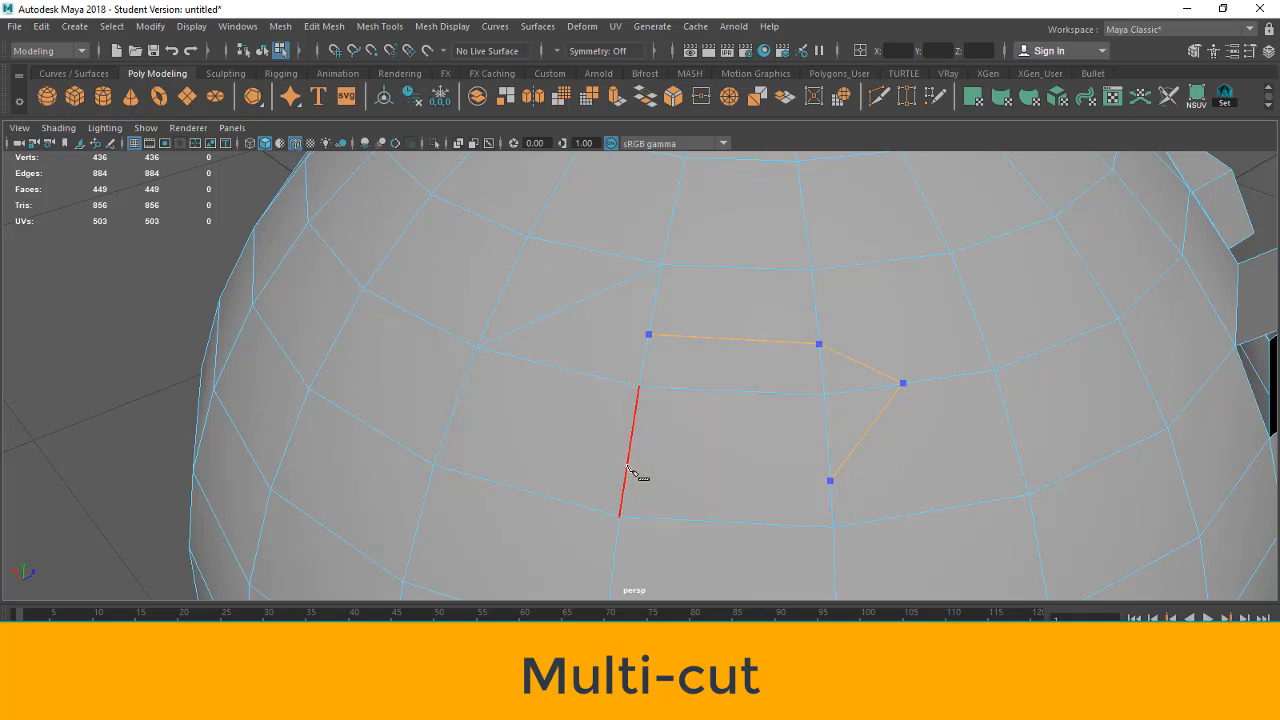
left_click(563, 369)
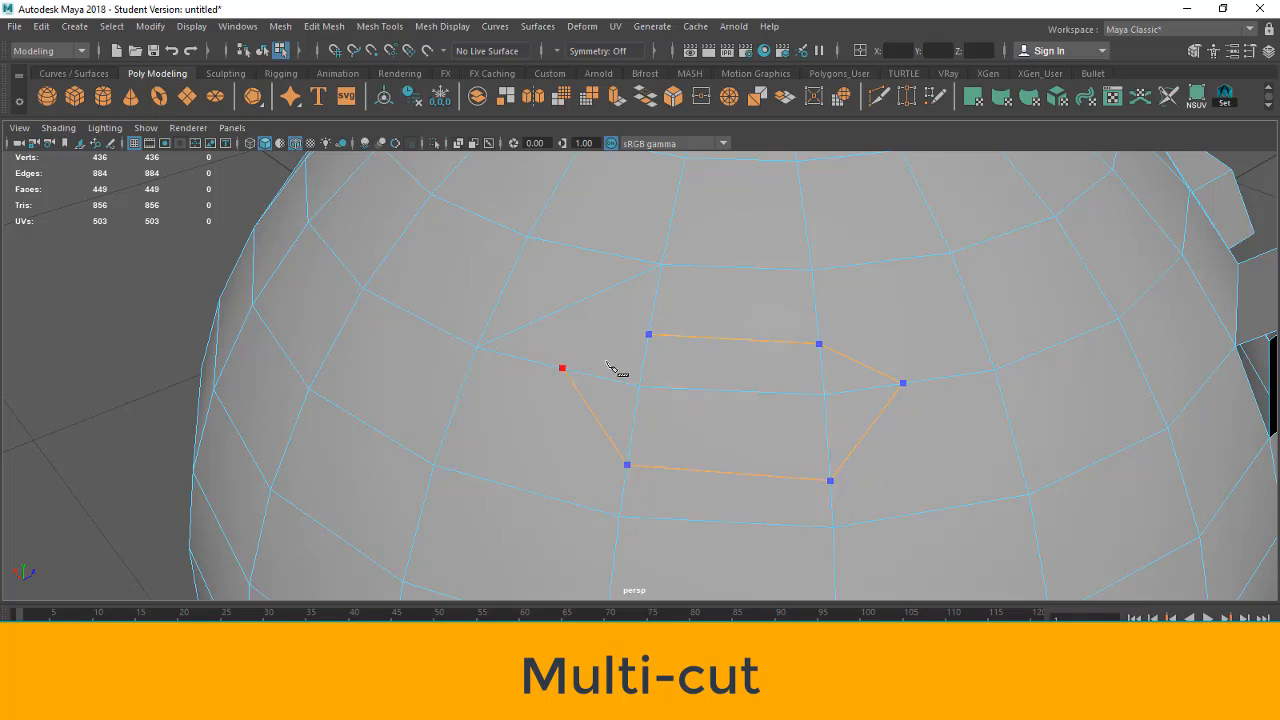
left_click(650, 336)
- Cut two edges from the outline's rightmost and upper-right points to the nearest grid vertex at the upper right
left_click(903, 384)
left_click(951, 254)
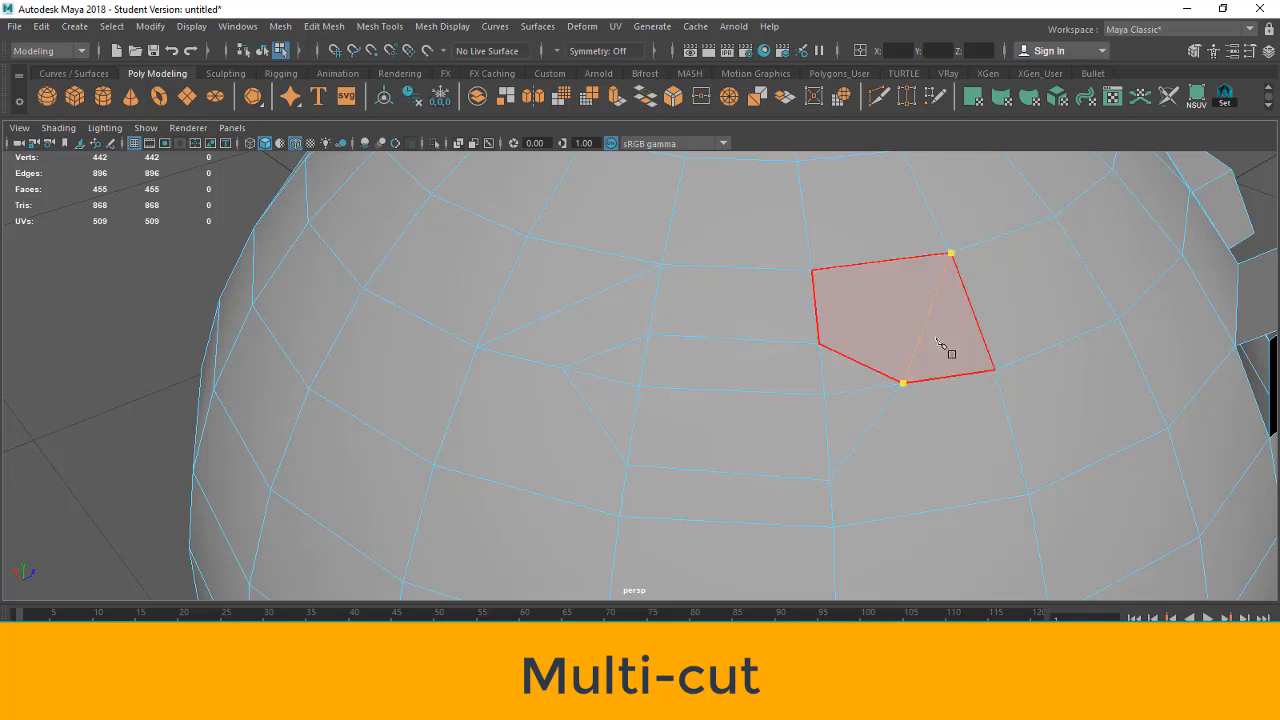
right_click(940, 345)
left_click(819, 344)
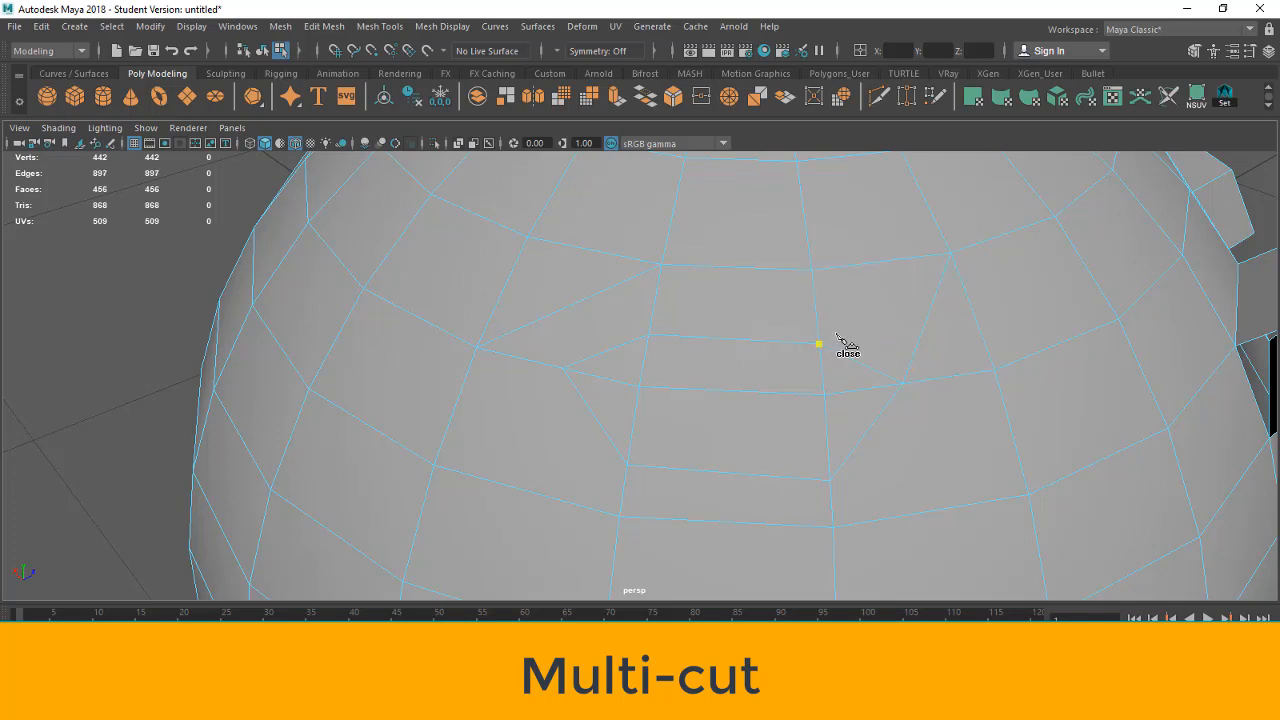
left_click(951, 254)
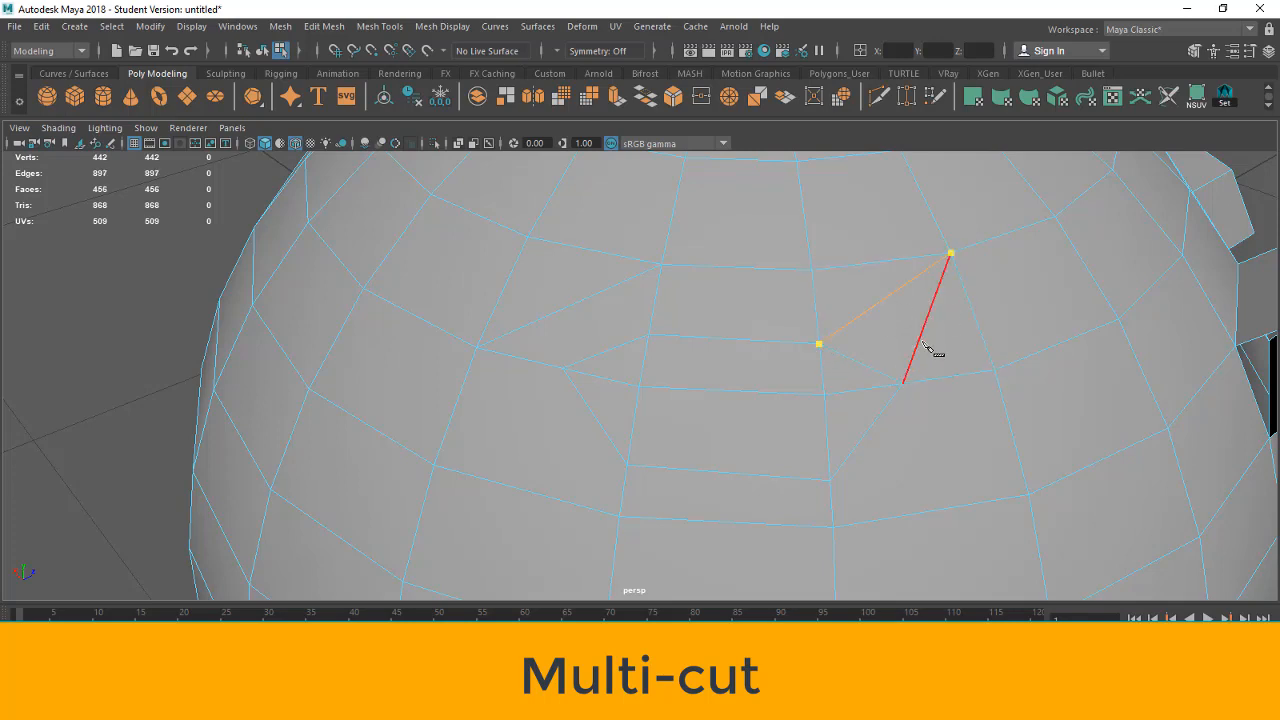
right_click(891, 457)
- Cut two edges from the outline's lower-right and rightmost points to the nearest grid vertex at the lower right
left_click(829, 481)
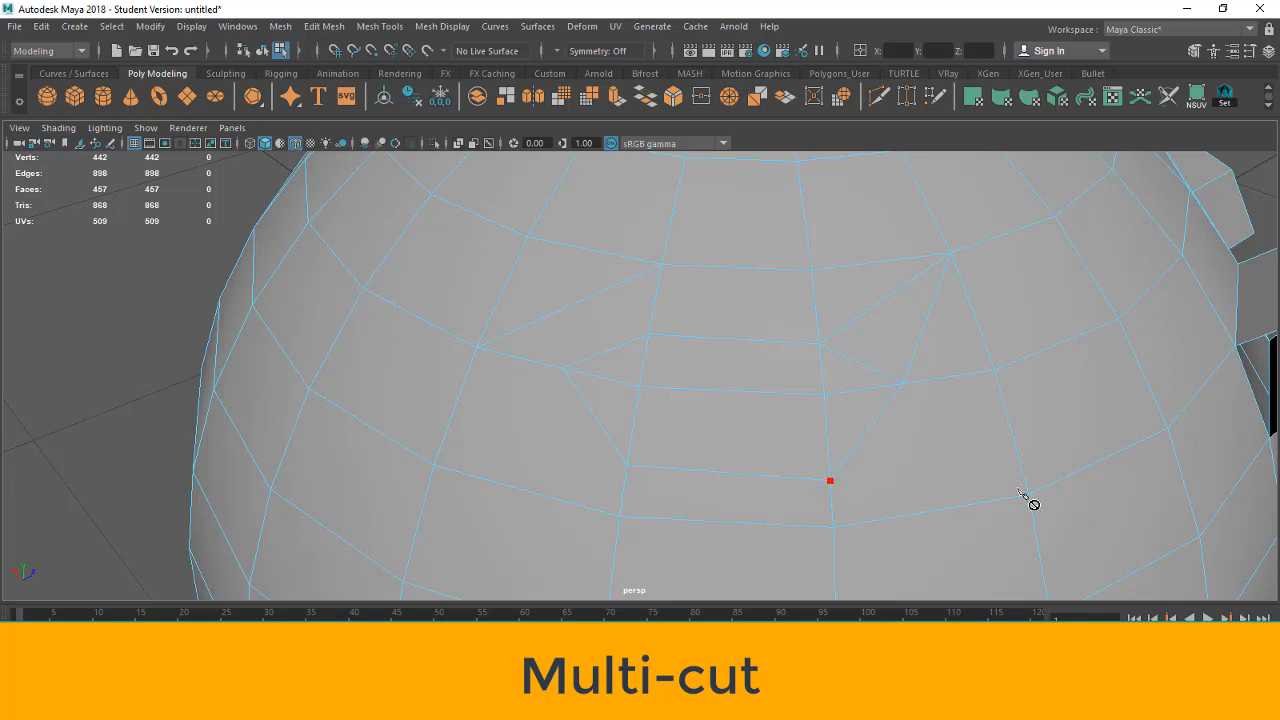
left_click(1028, 492)
right_click(893, 402)
left_click(903, 384)
left_click(1028, 493)
right_click(973, 475)
left_click(831, 481)
right_click(867, 471)
scroll(805, 404, "down", 2)
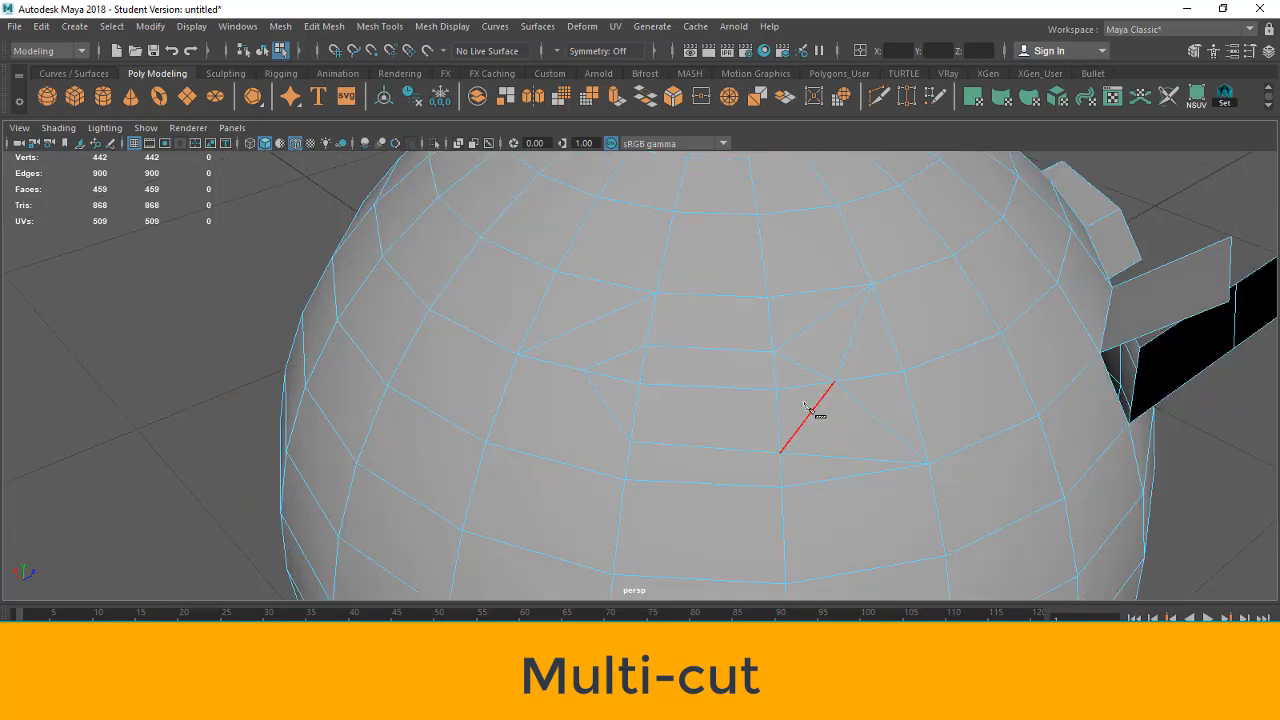
scroll(778, 368, "down", 2)
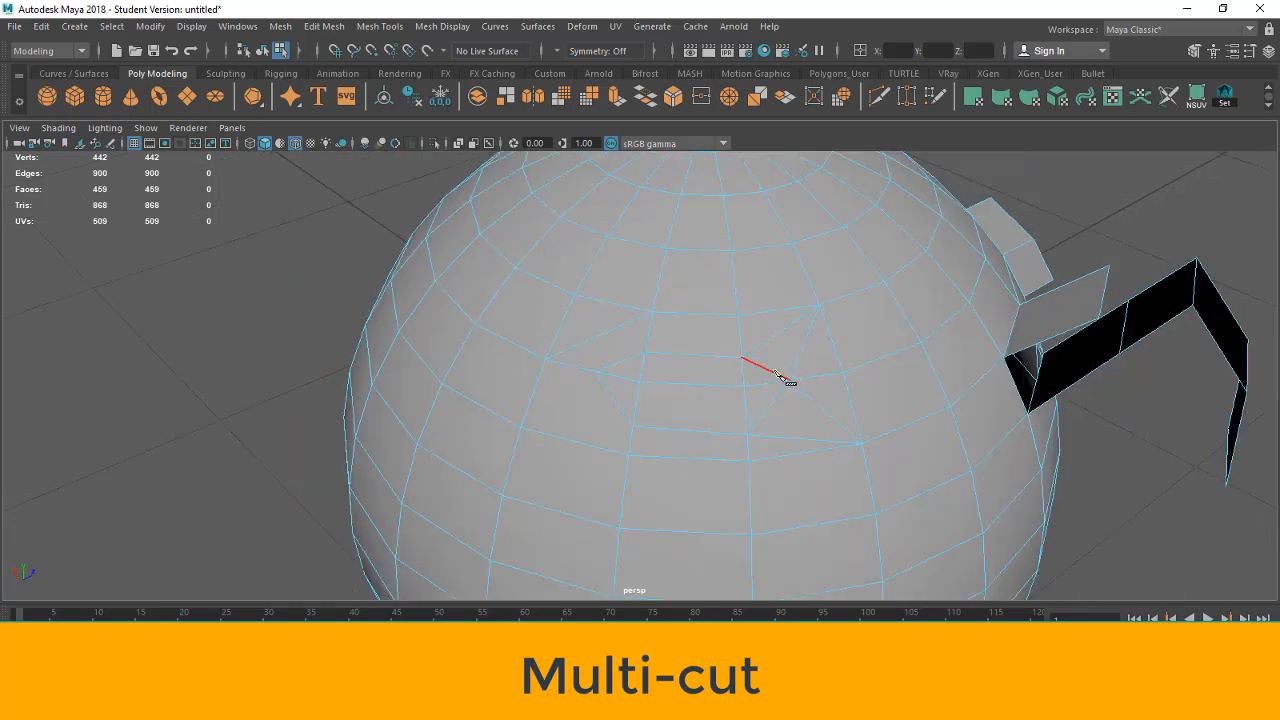
middle_click_drag(640, 457, 700, 318, "alt")
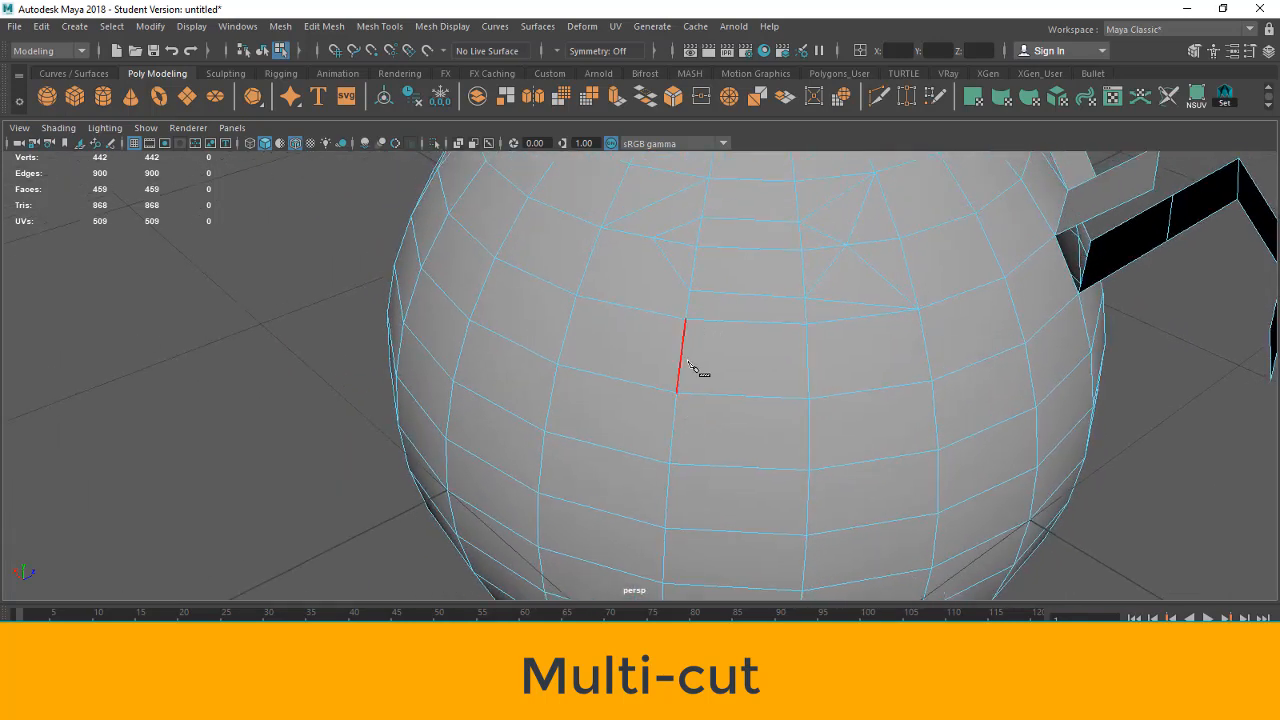
middle_click_drag(691, 366, 717, 434, "alt")
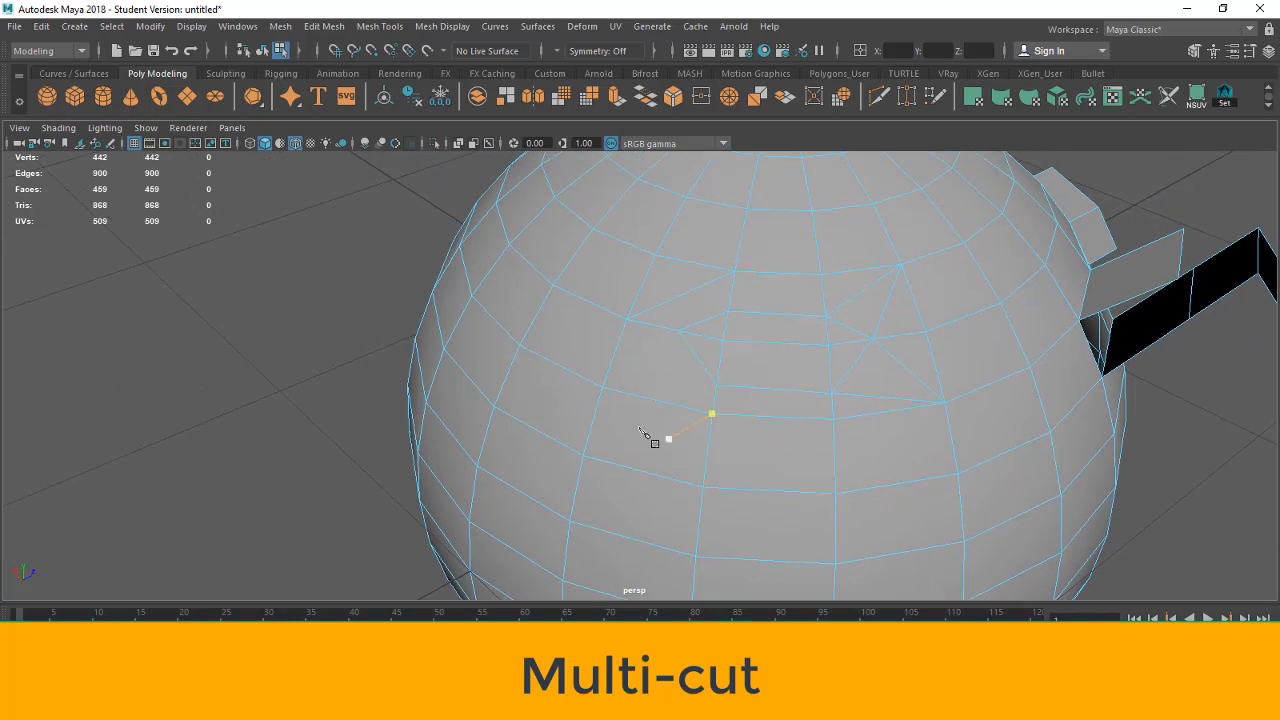
left_click(495, 406)
key("Escape")
- Insert two full edge loops around the sphere with Multi-Cut, one in each of two neighbouring face rows below the outline
key("ctrl")
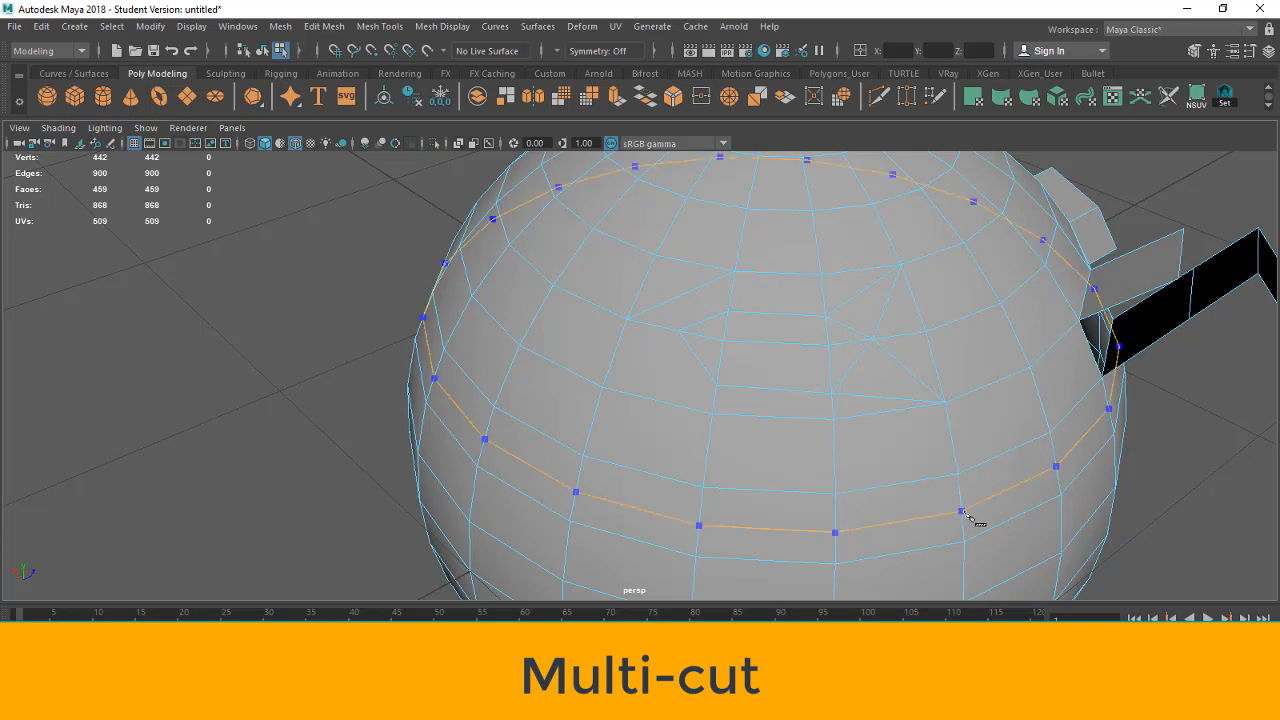
key("ctrl")
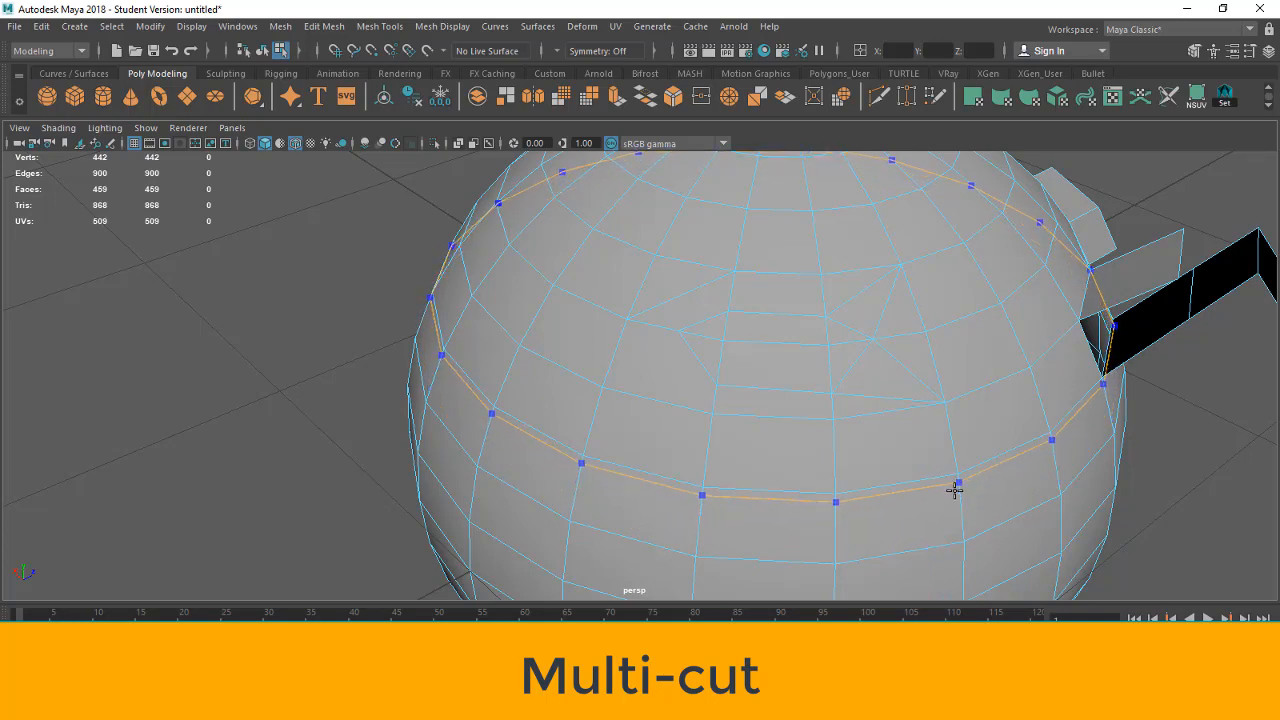
left_click(956, 488, "ctrl")
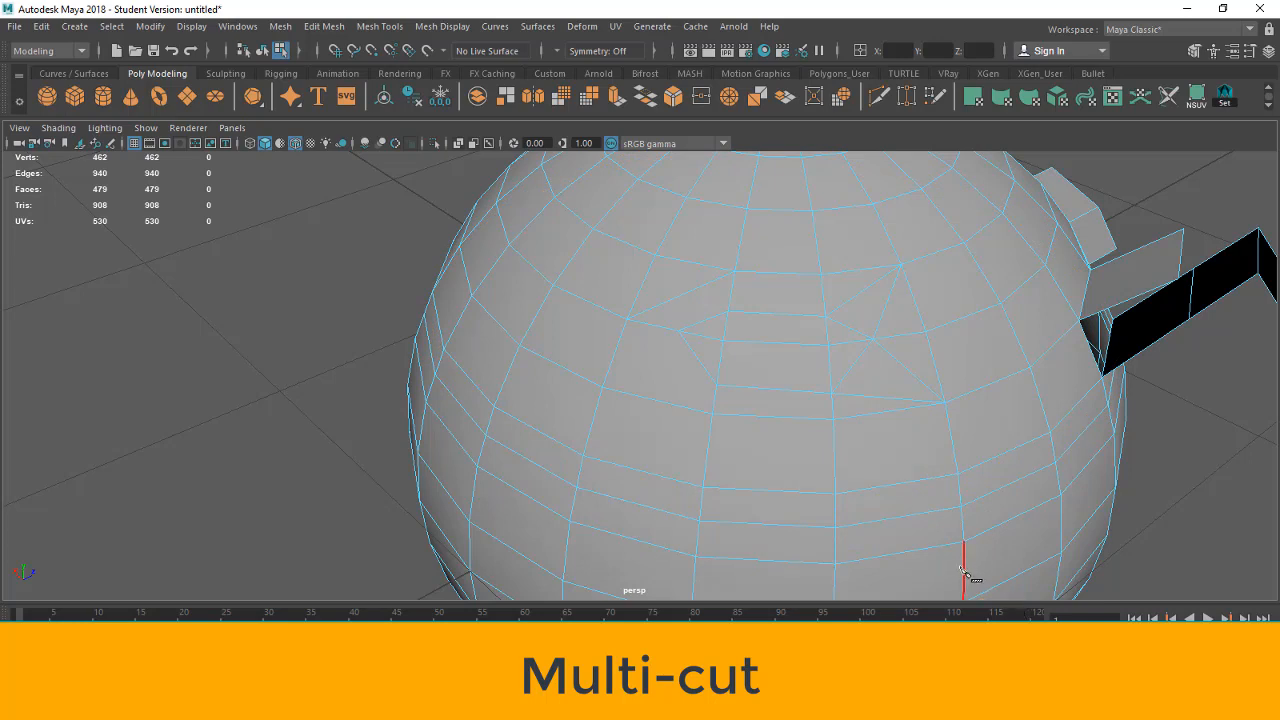
middle_click_drag(966, 568, 912, 458, "alt")
left_click(900, 417)
scroll(901, 416, "up", 2)
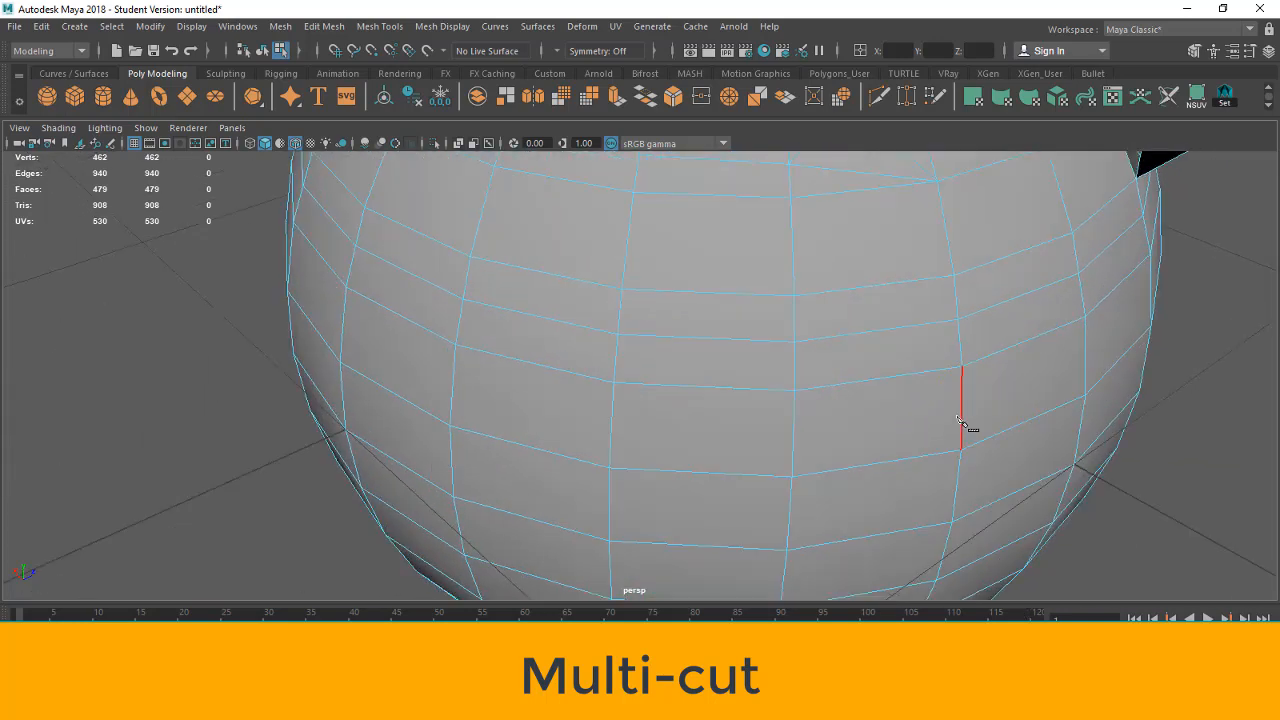
mouse_move(962, 419)
left_mouse_down("ctrl")
mouse_move(948, 437)
mouse_move(957, 374)
mouse_move(960, 413)
mouse_move(937, 414)
mouse_move(963, 420)
mouse_move(963, 409)
mouse_move(963, 432)
mouse_move(943, 391)
mouse_move(942, 408)
left_mouse_up("ctrl")
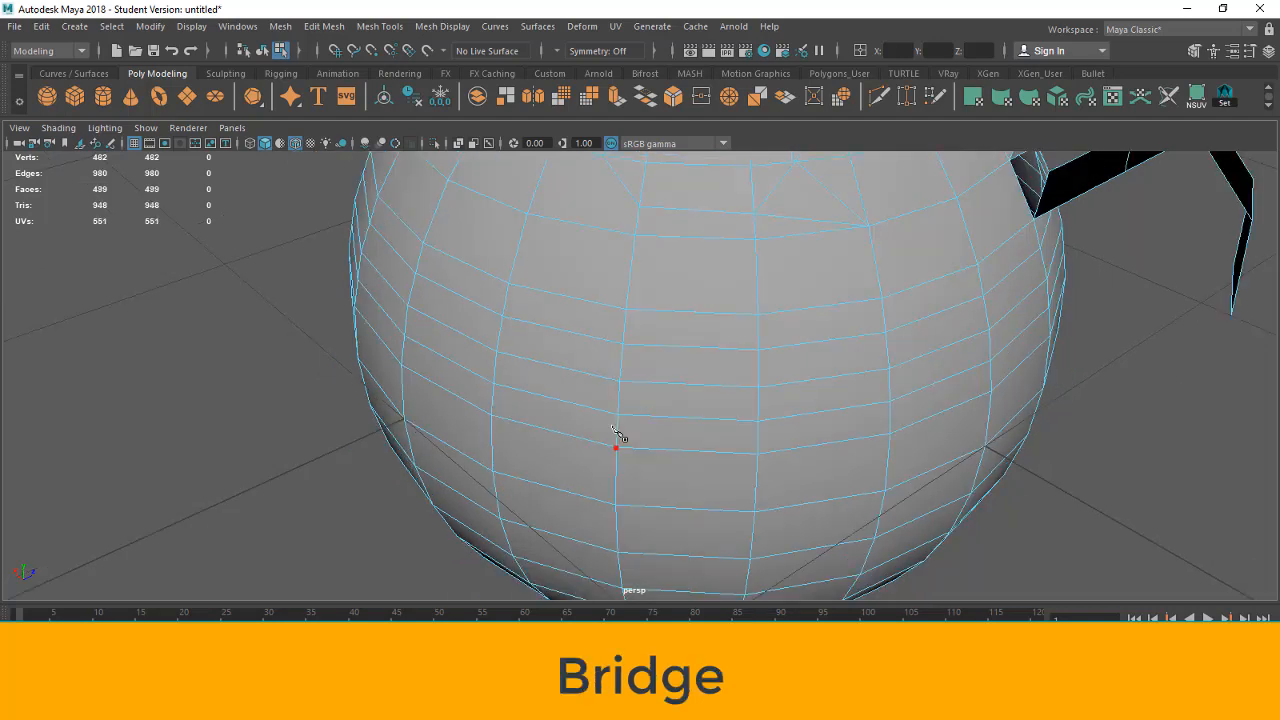
- Delete two vertically adjacent faces below the six-point outline to open a hole in the sphere
scroll(677, 334, "down", 5)
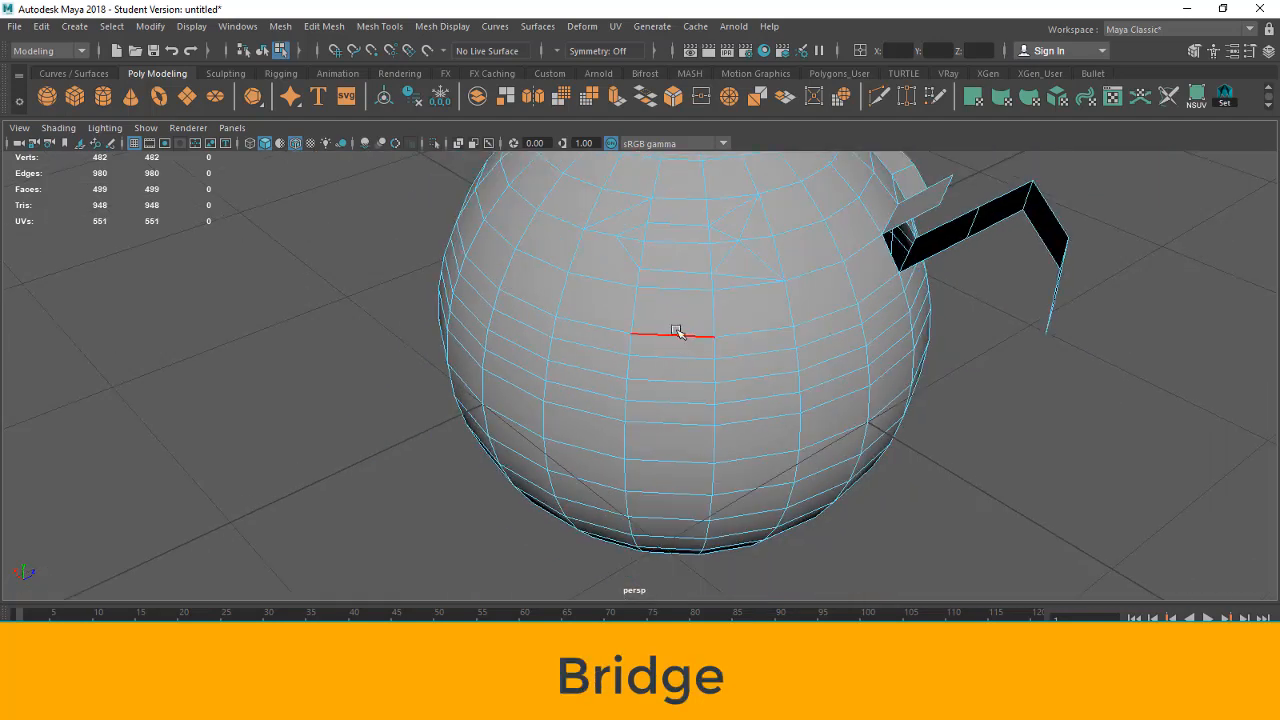
key("F11")
left_click(674, 310)
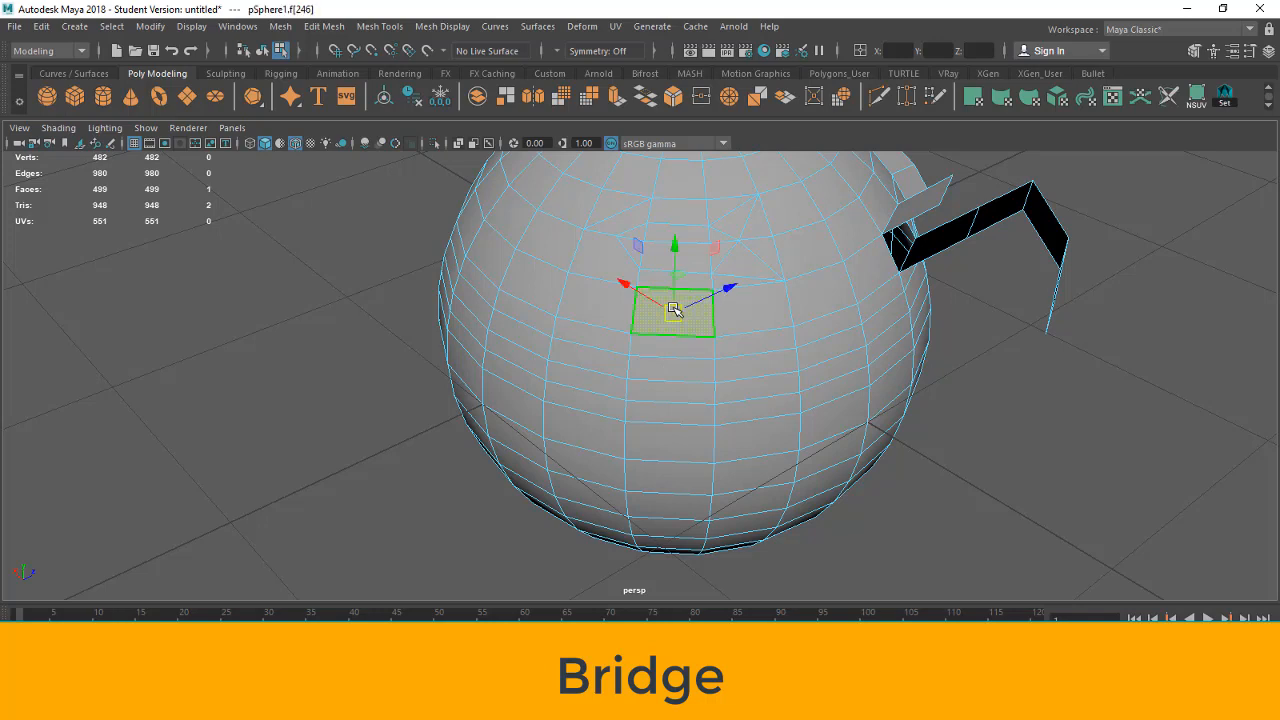
key("Delete")
scroll(686, 303, "up", 4)
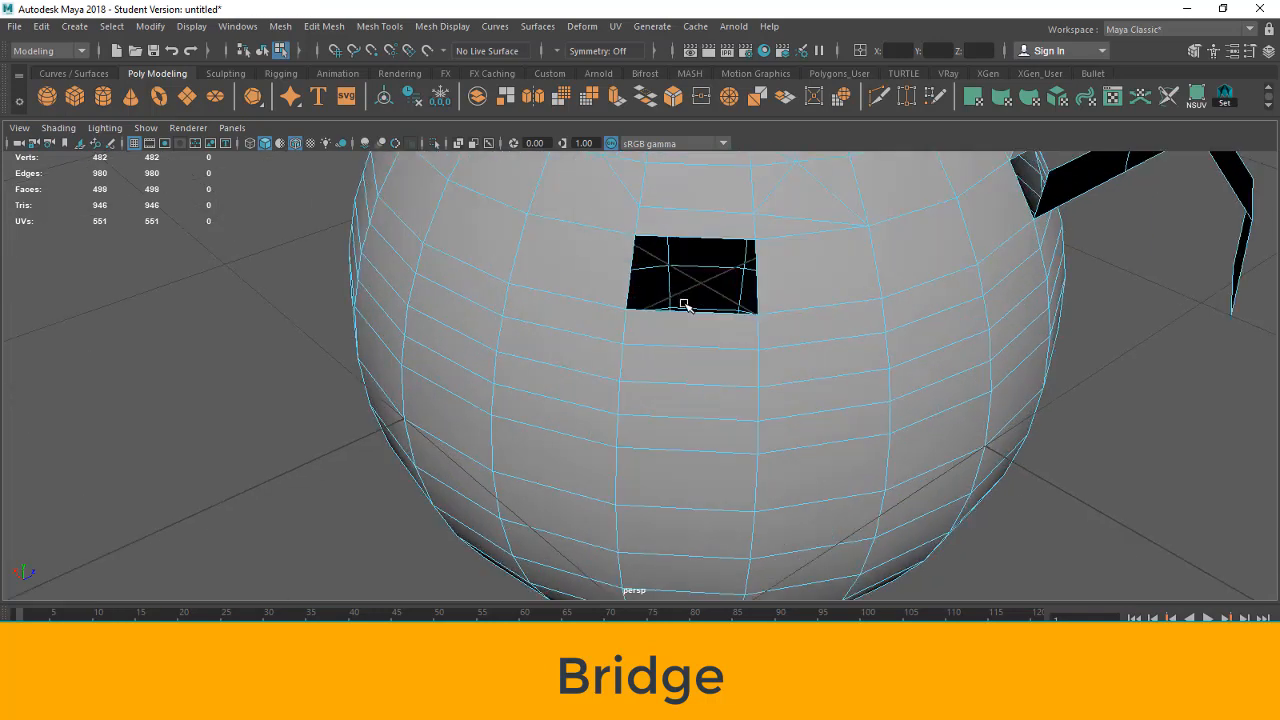
left_click(719, 337)
key("Delete")
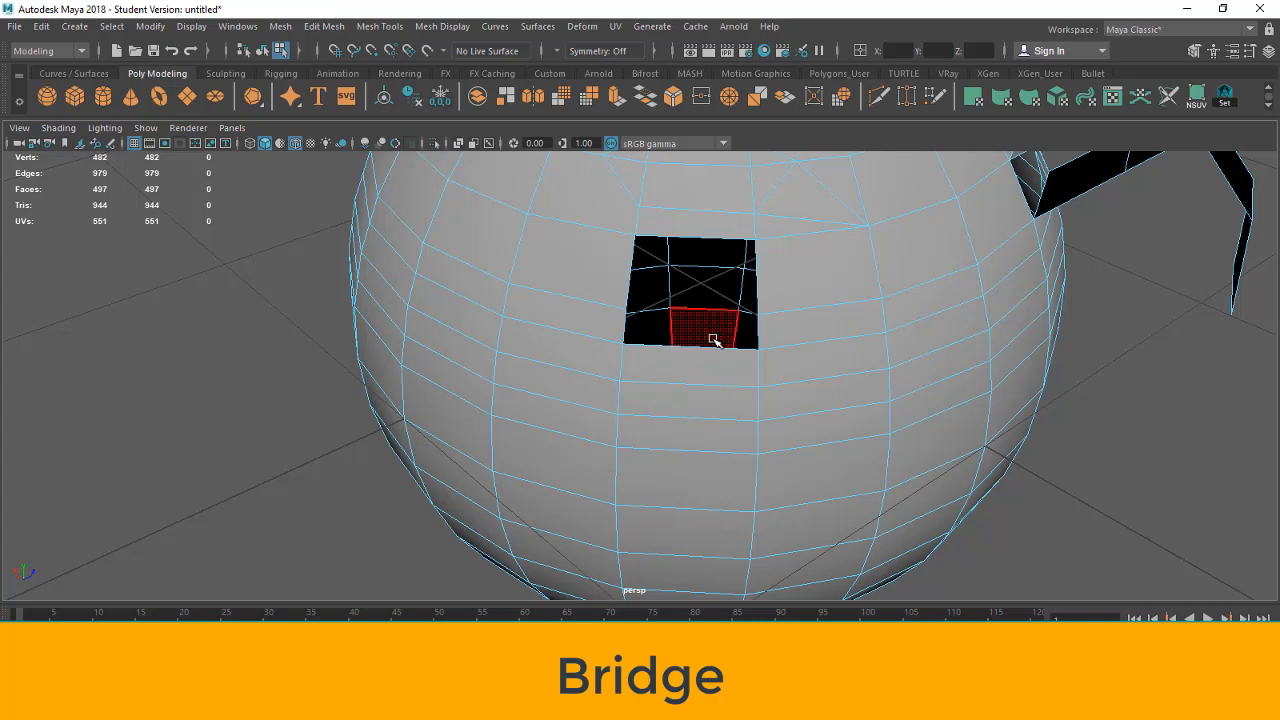
- Bridge the two opposite upper side edges of the hole with 0 divisions
left_click_drag(780, 434, 631, 423, "alt")
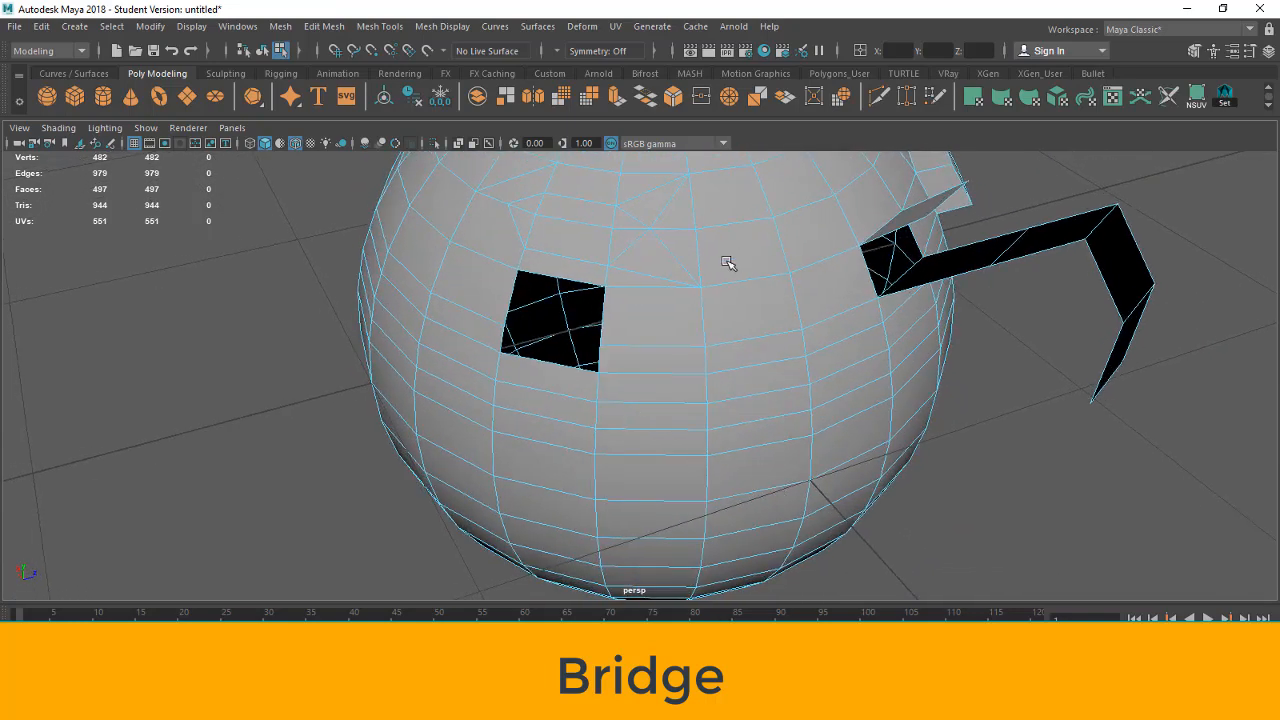
scroll(679, 317, "up", 2)
left_click_drag(679, 317, 691, 374, "alt")
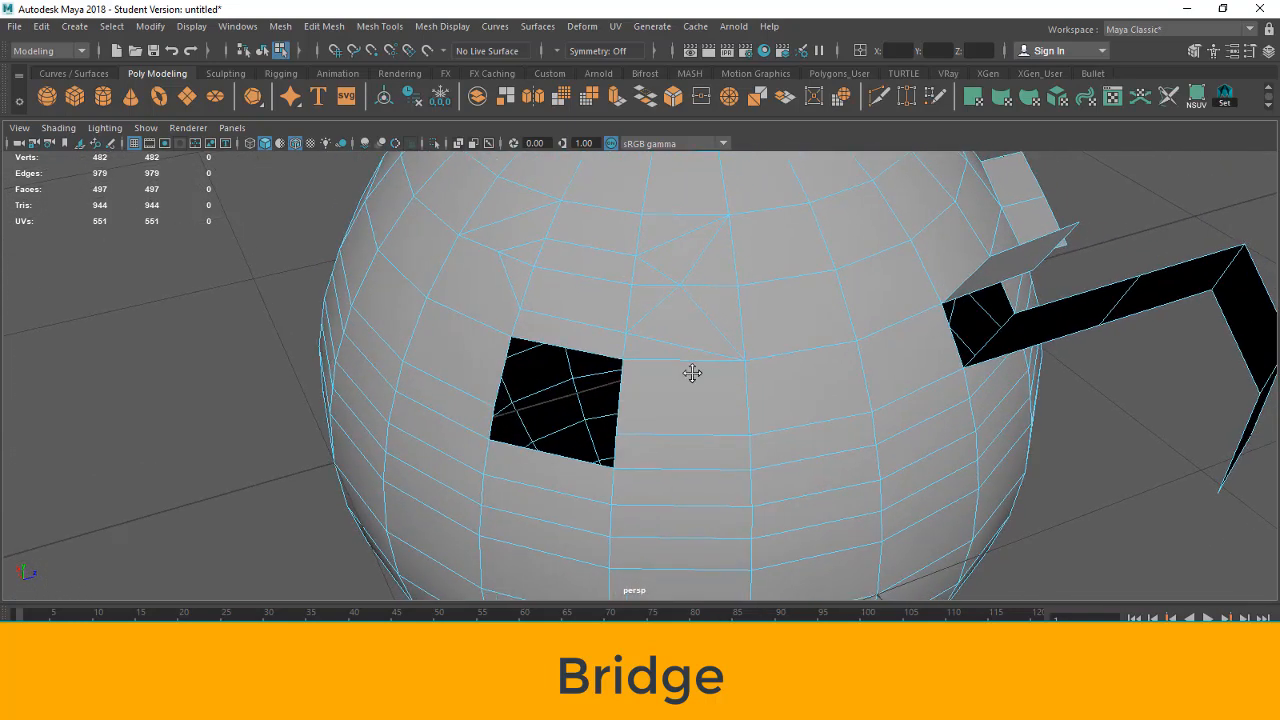
left_click(624, 388)
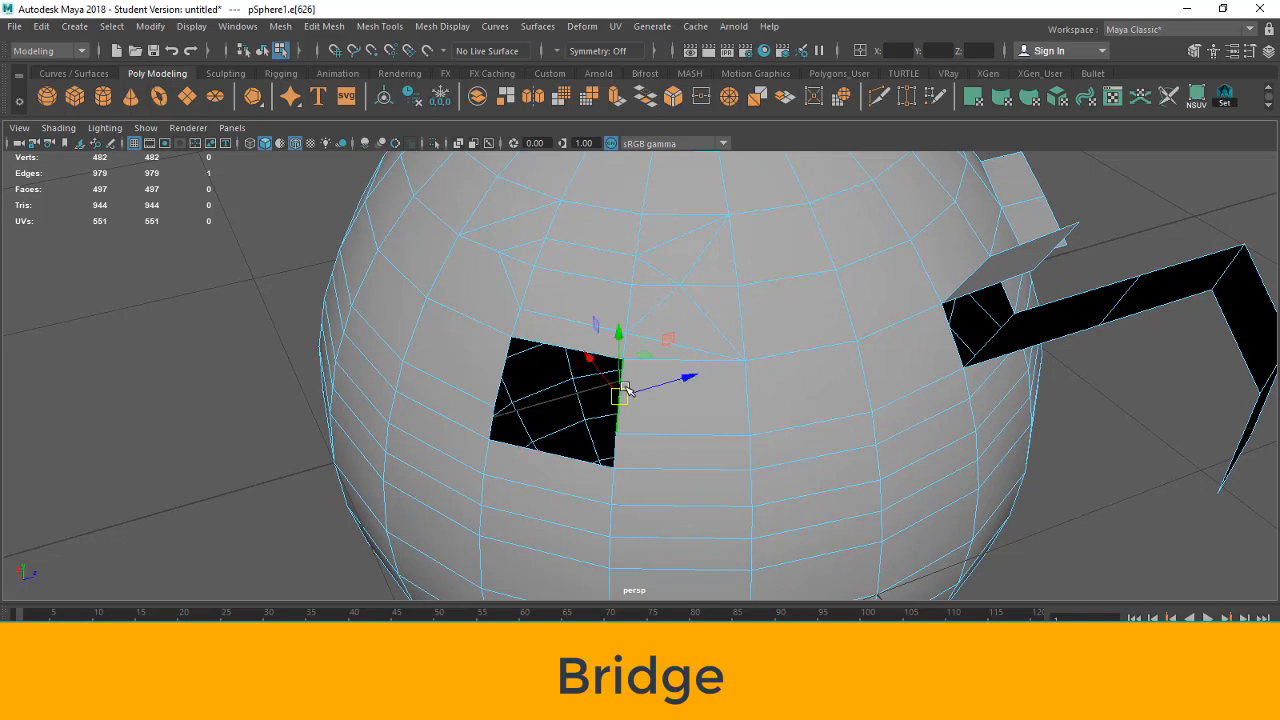
left_click(499, 371, "shift")
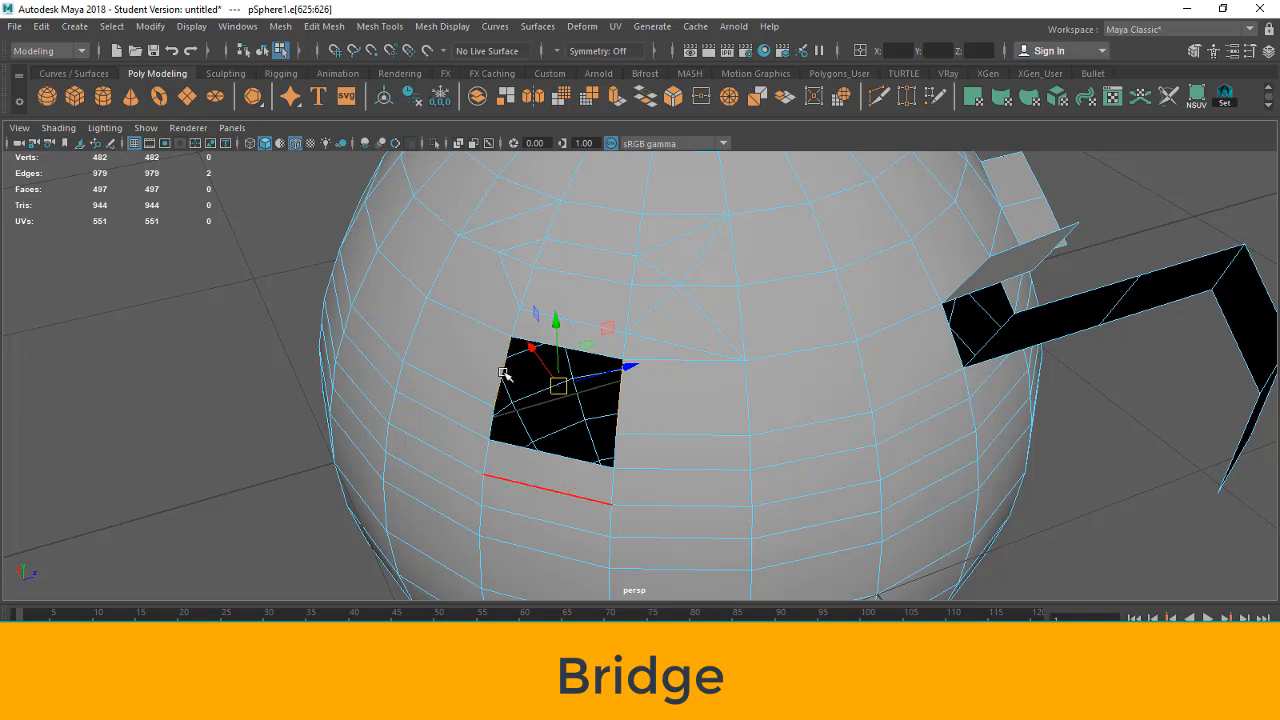
left_click(646, 103)
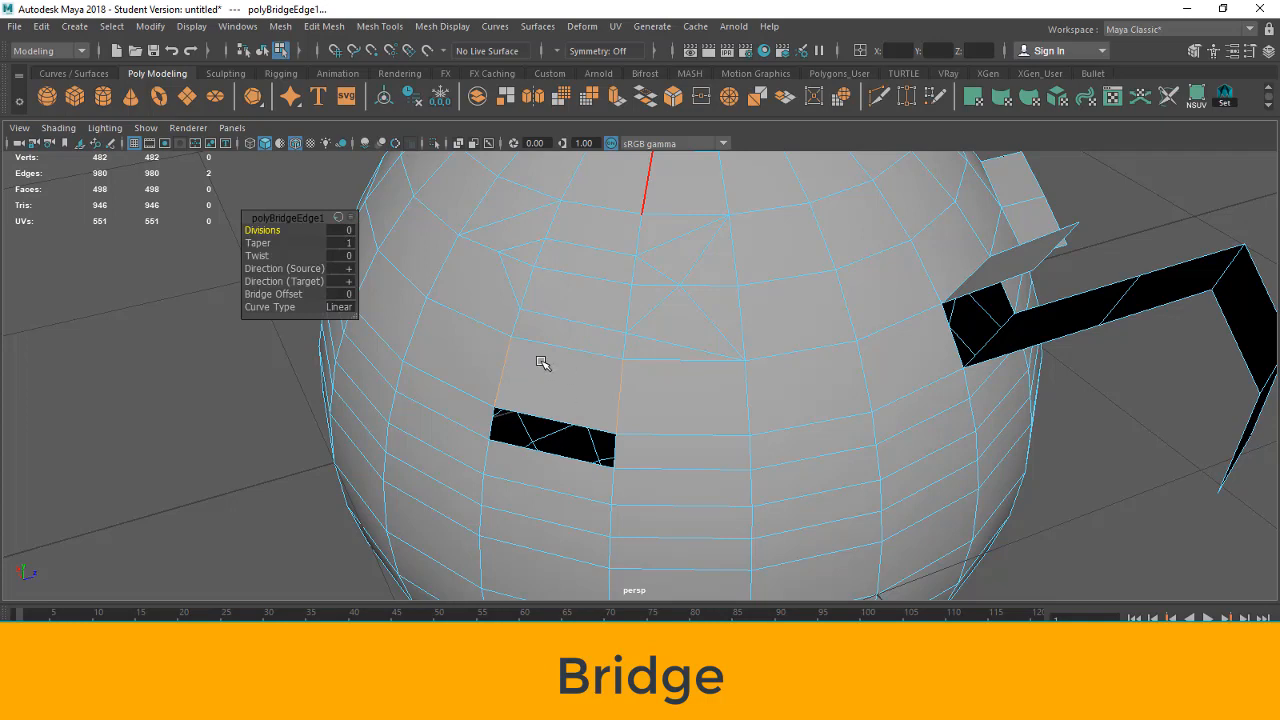
- Select the bridged face's upper edge and its lower edge in turn, and return the sphere to object mode
left_click(557, 348)
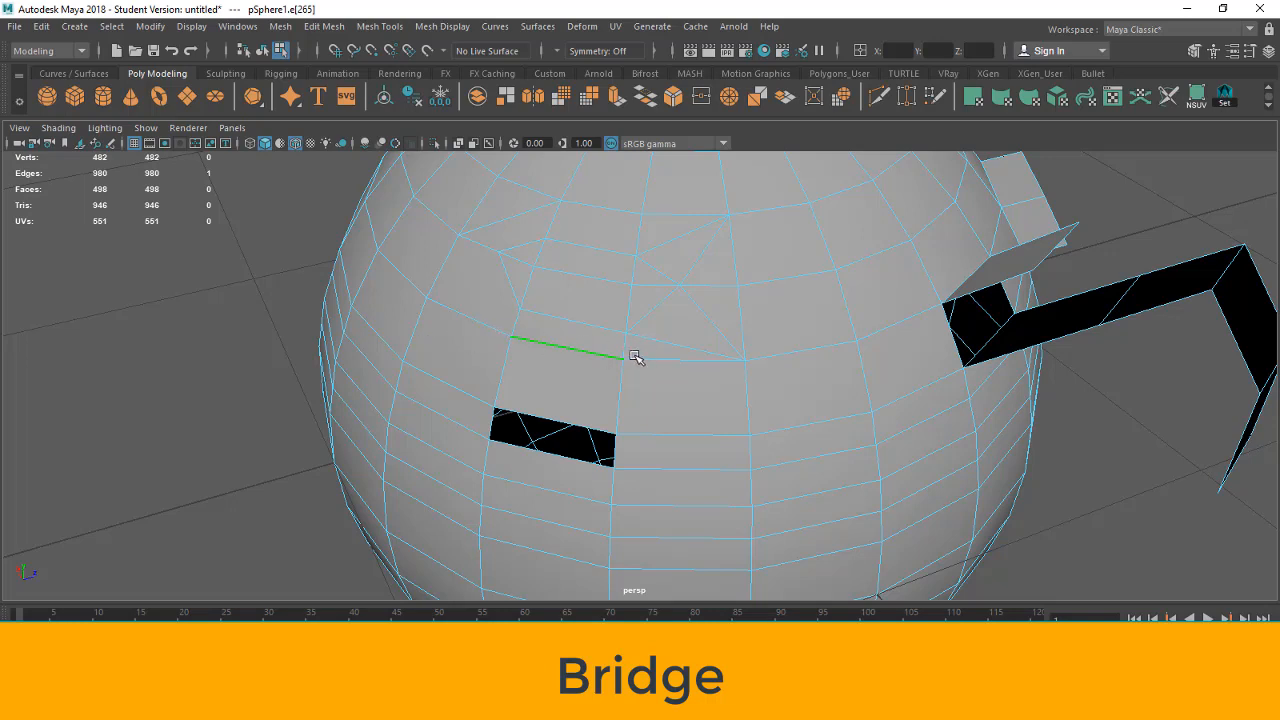
key("w")
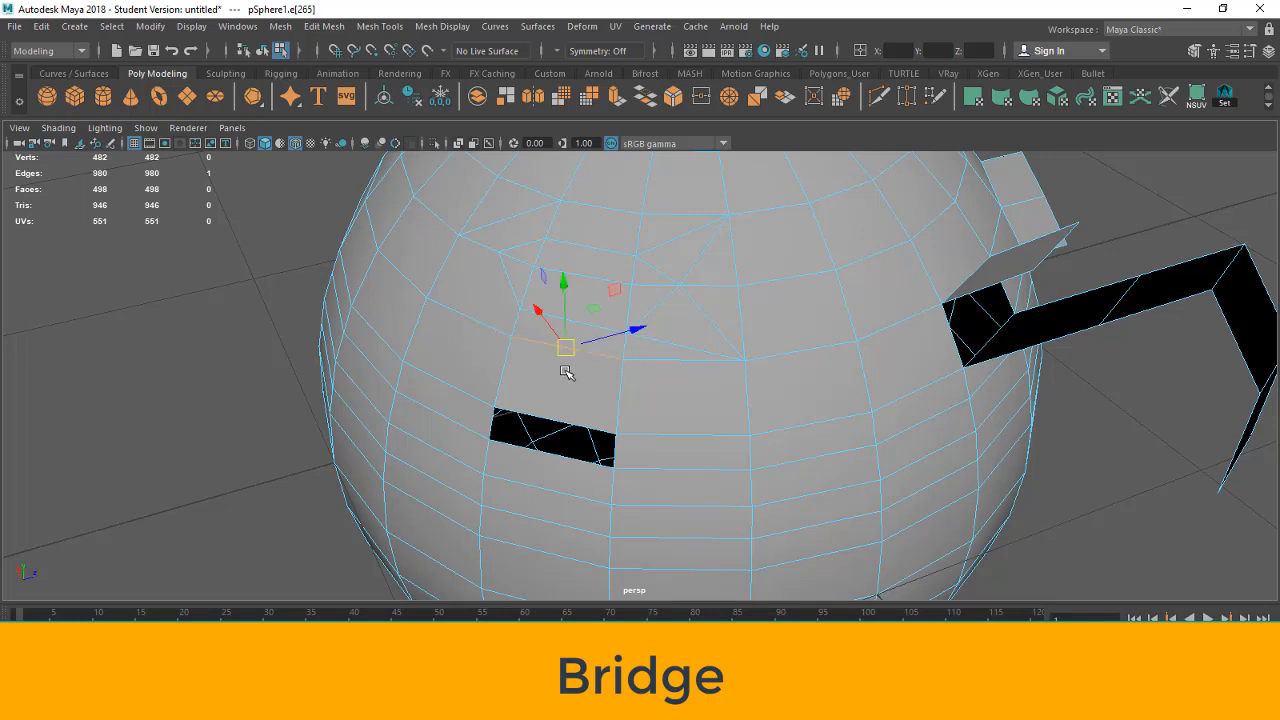
left_click_drag(560, 348, 603, 429)
scroll(557, 355, "down", 3)
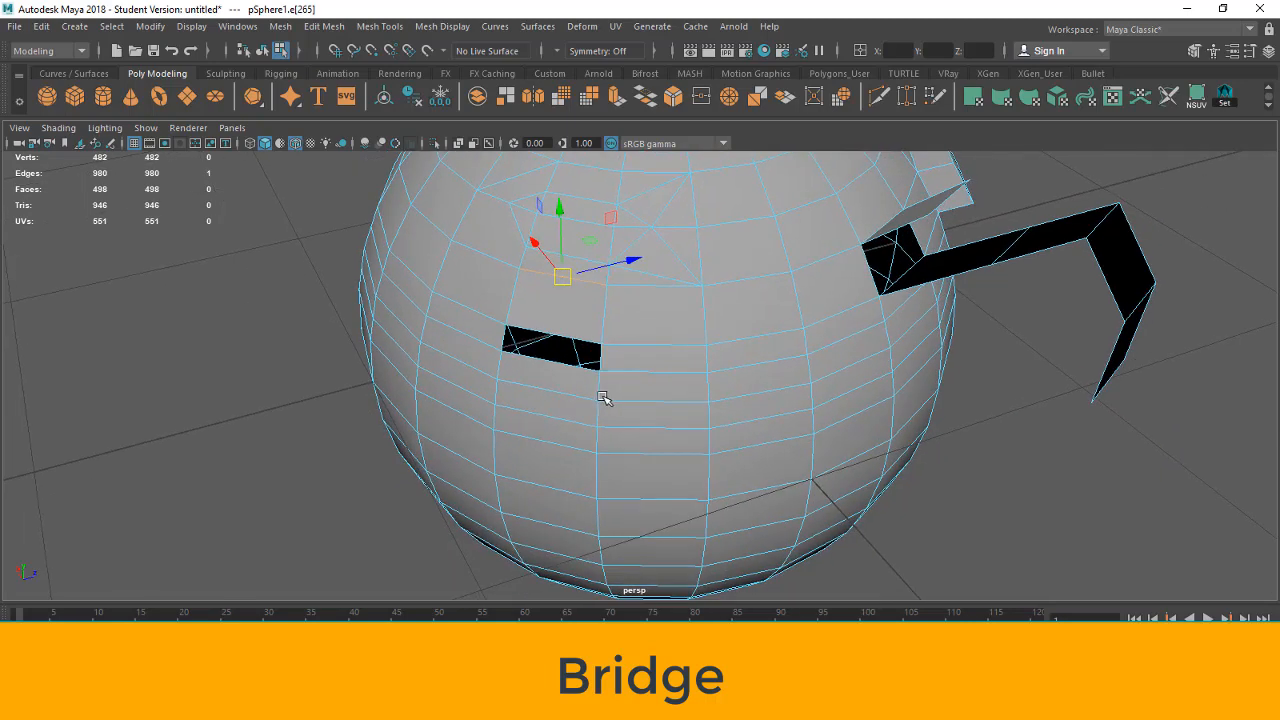
scroll(600, 397, "up", 3)
left_click(586, 405)
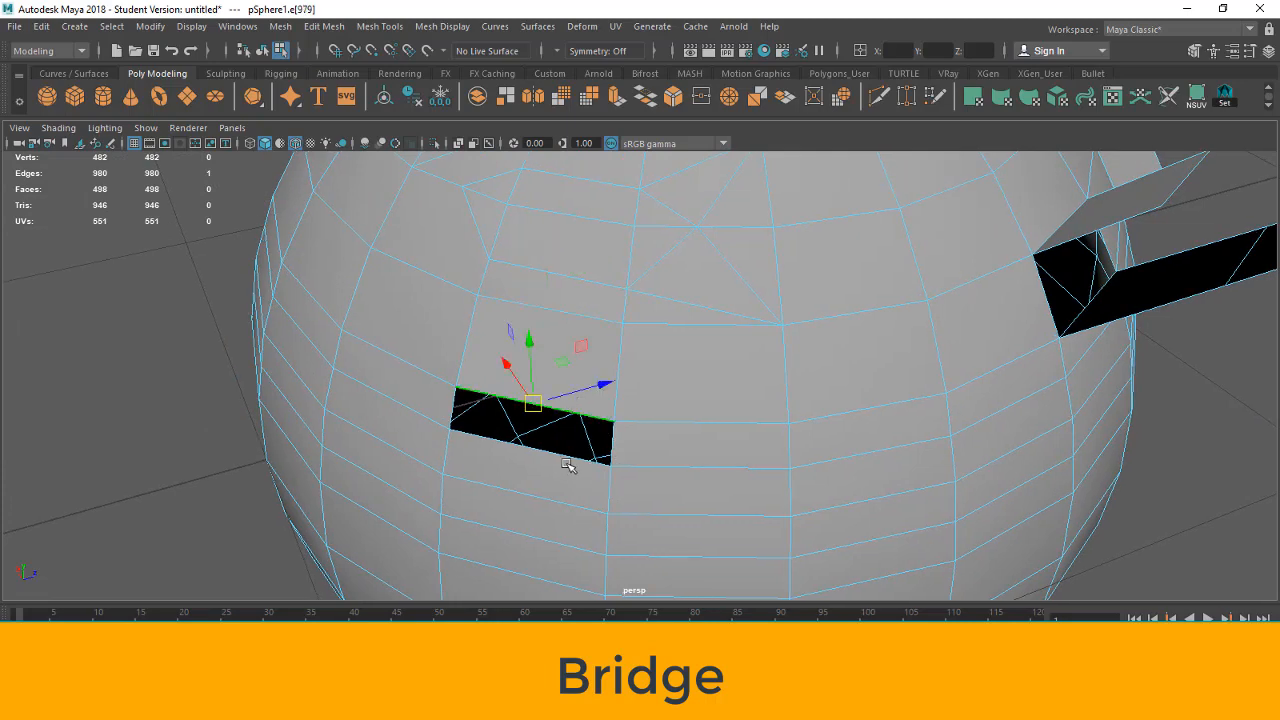
scroll(565, 470, "down", 5)
key("F8")
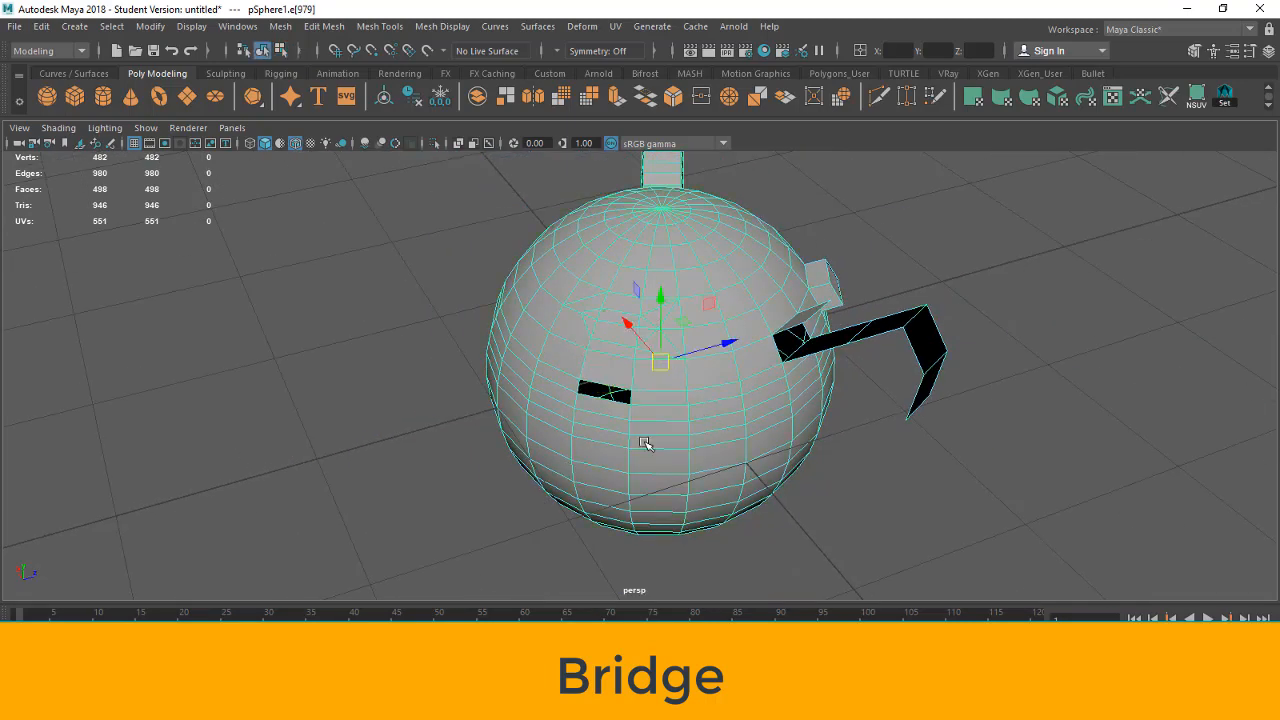
- Create a polygon cube and move it along the Z axis until it stands clear beside the sphere
mouse_move(646, 443)
left_mouse_down("alt")
mouse_move(666, 433)
mouse_move(655, 438)
left_mouse_up("alt")
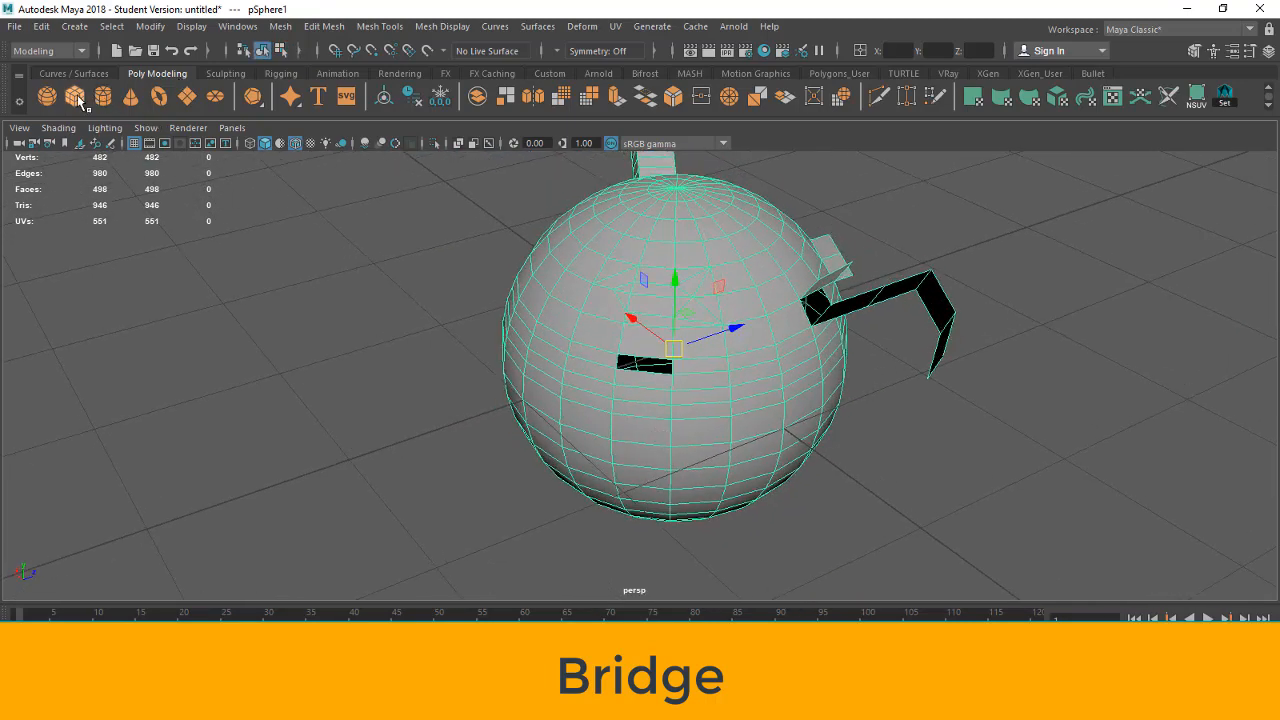
left_click(333, 347)
scroll(337, 354, "up", 5)
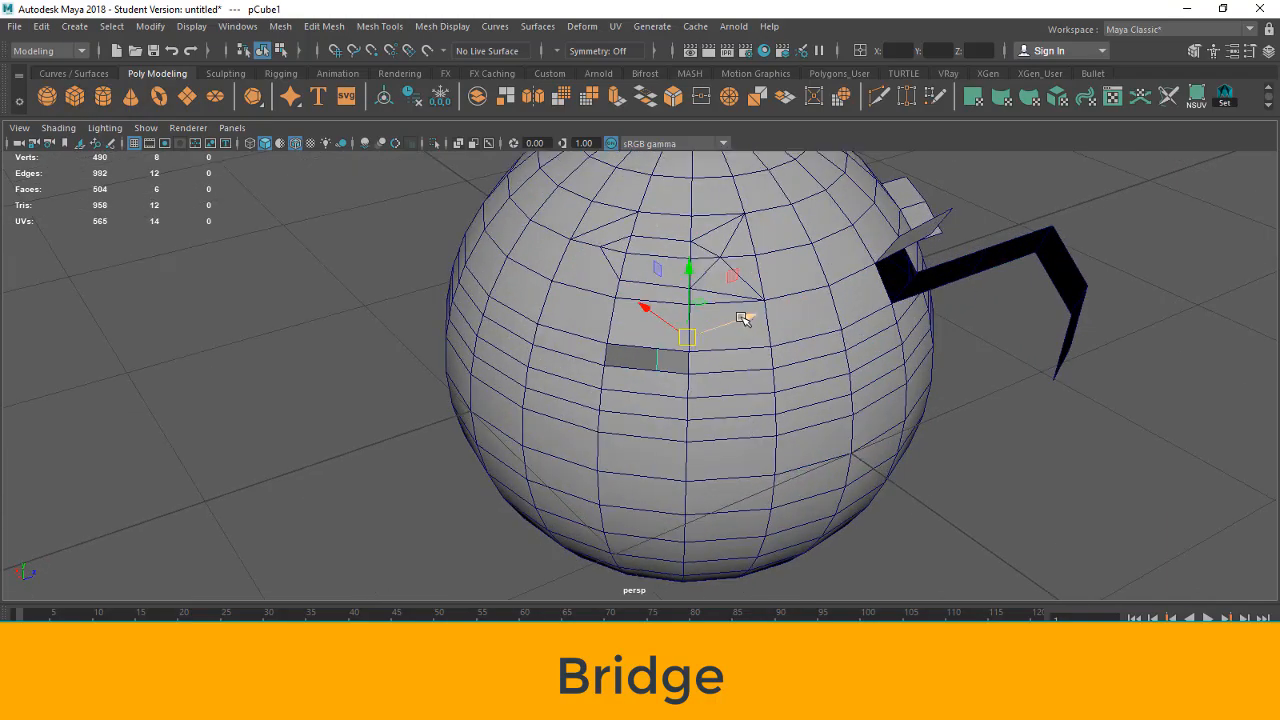
left_click_drag(740, 317, 289, 511)
mouse_move(575, 495)
left_mouse_down("alt")
mouse_move(606, 494)
mouse_move(526, 514)
mouse_move(560, 495)
left_mouse_up("alt")
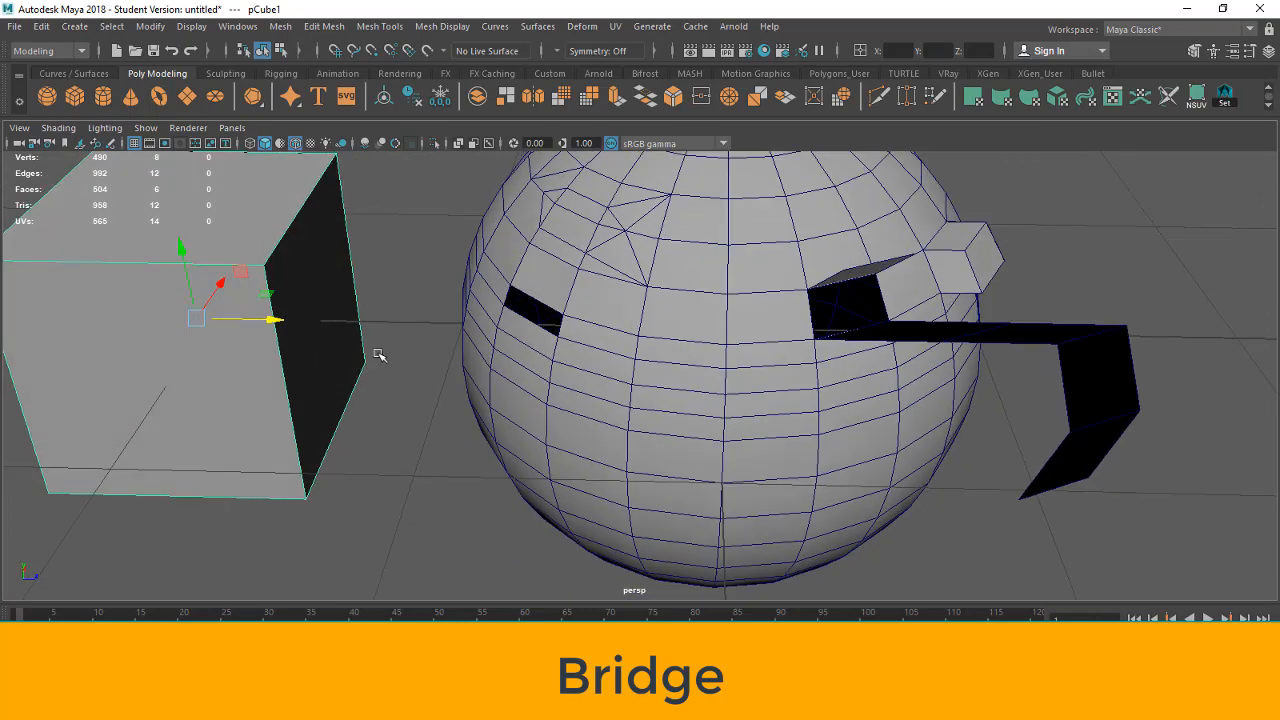
left_click_drag(473, 390, 601, 343, "alt")
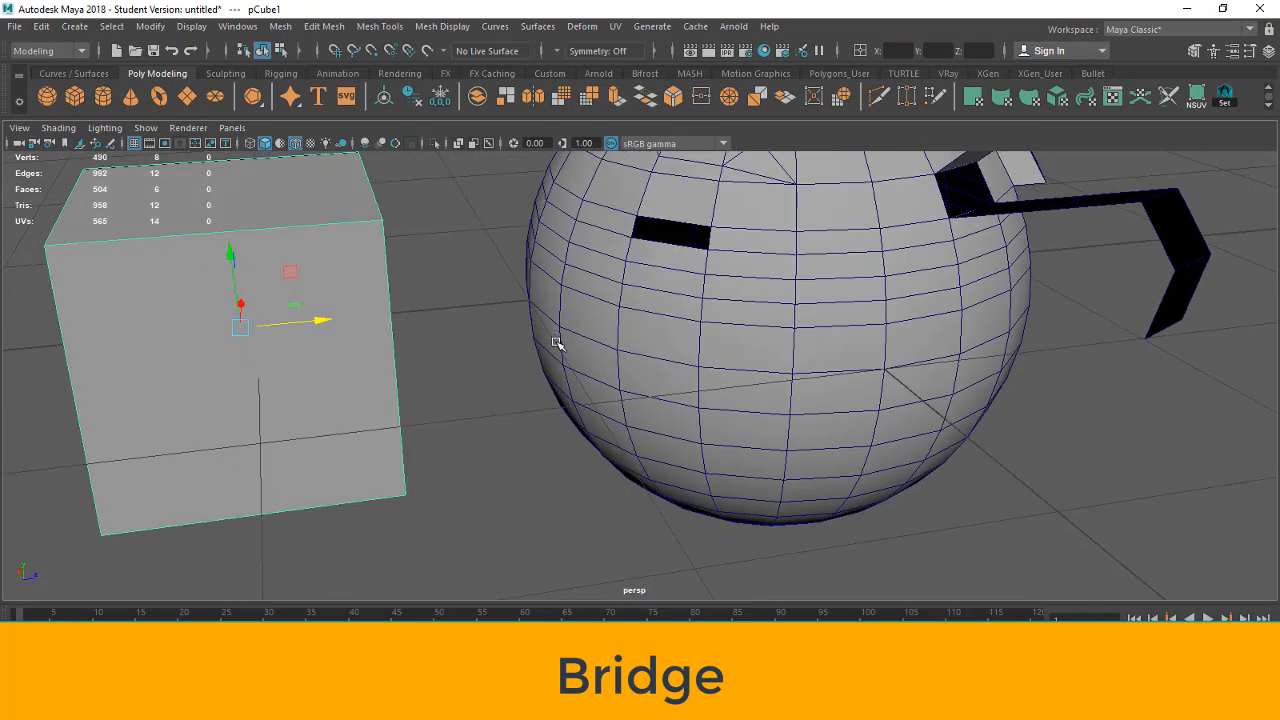
left_click_drag(520, 423, 532, 360, "alt")
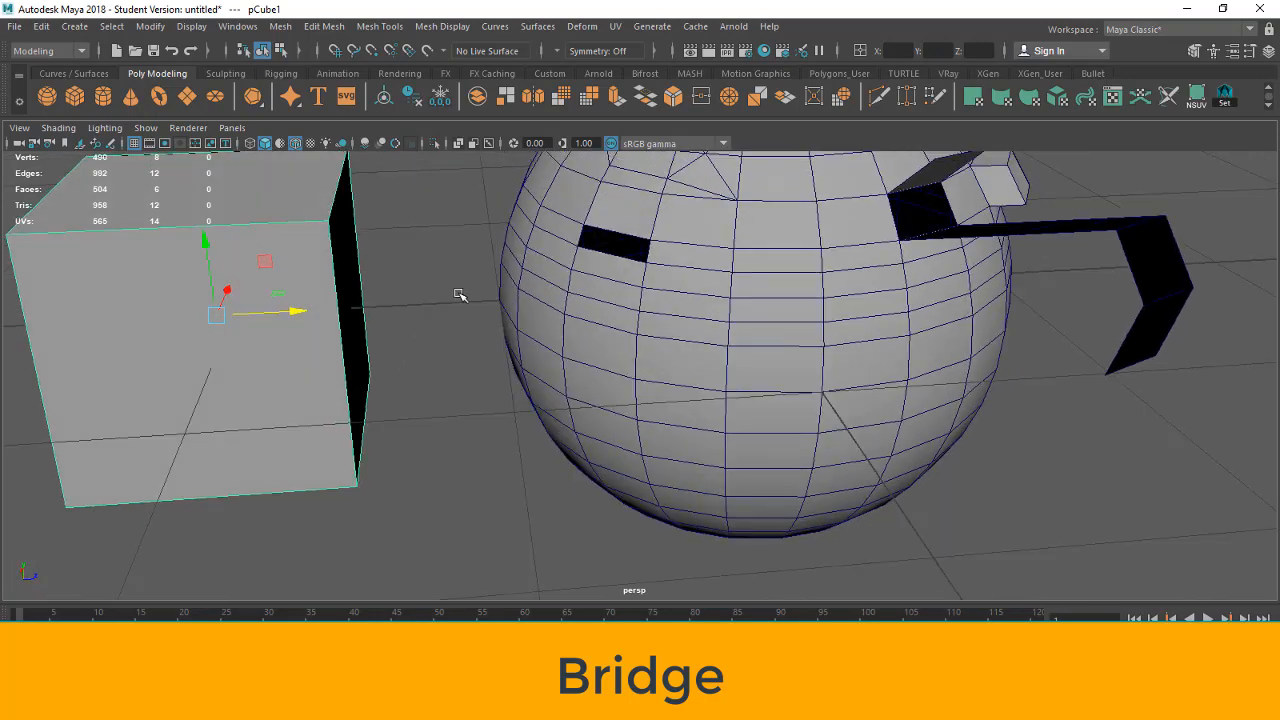
- Delete the cube face that faces the sphere
middle_click_drag(459, 295, 497, 378, "alt")
right_click_drag(455, 313, 459, 403)
left_click_drag(463, 362, 398, 418, "alt")
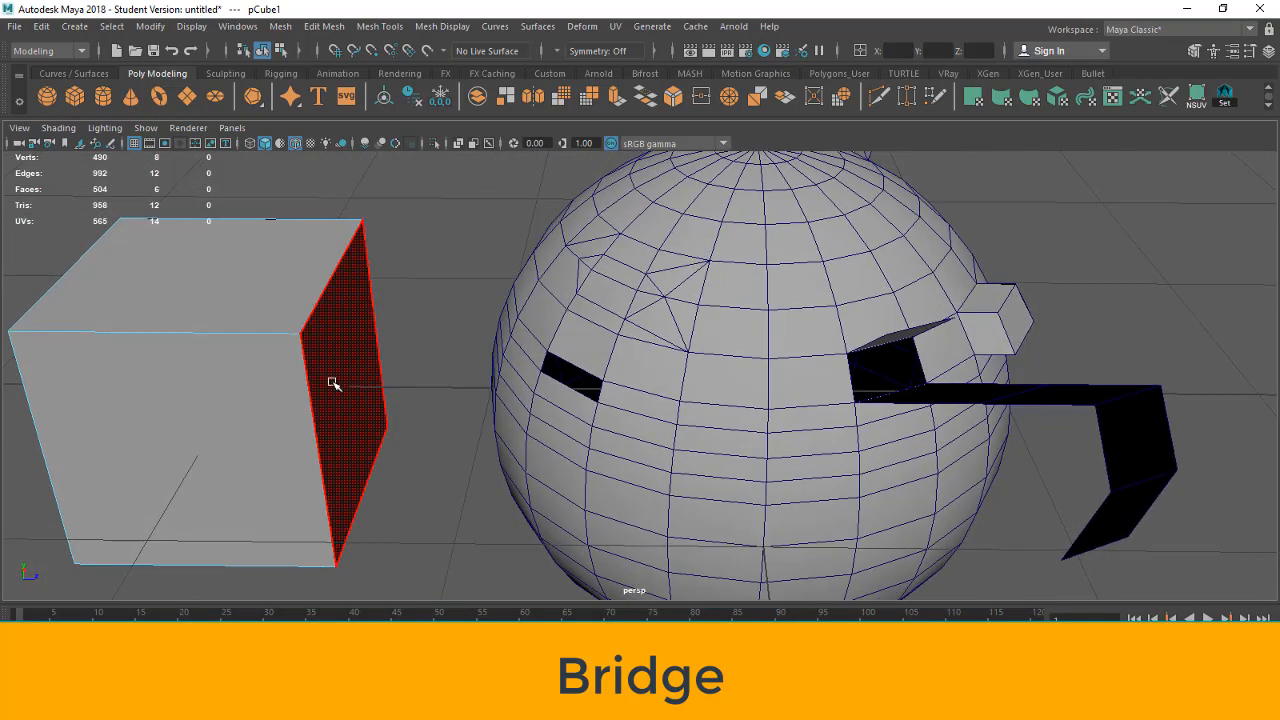
left_click(333, 384)
key("Delete")
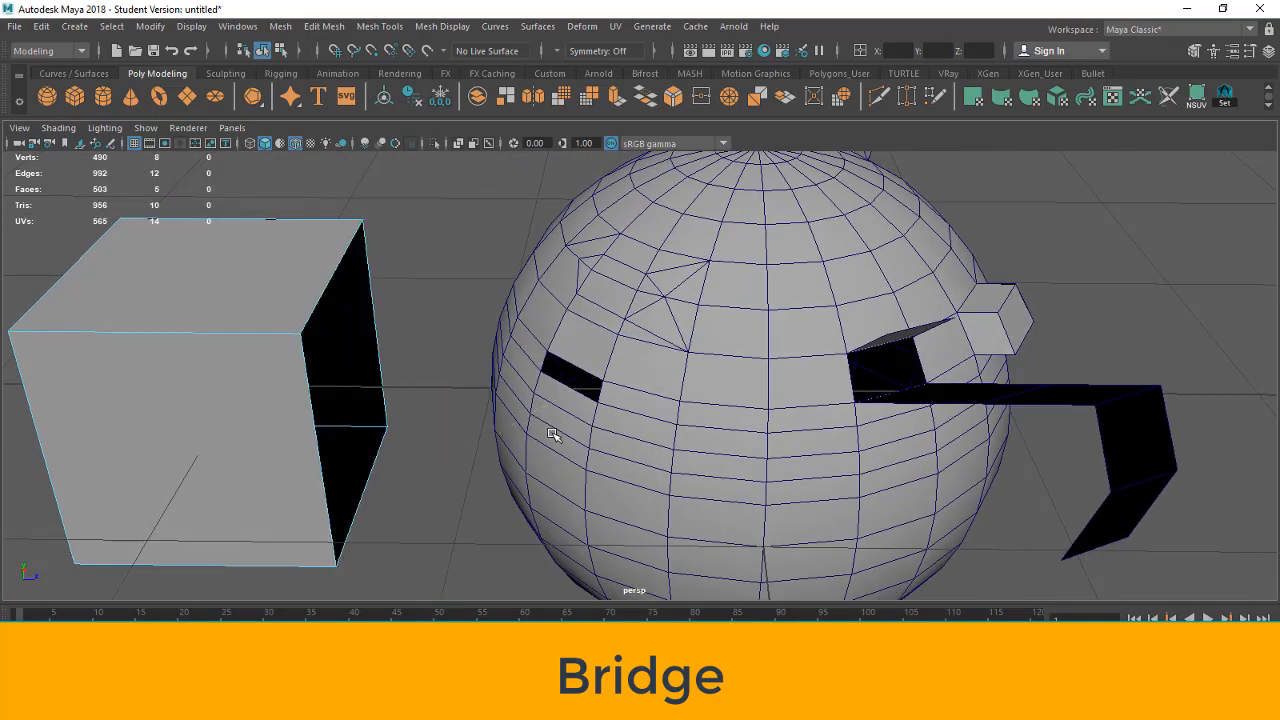
- Delete one face on the sphere's side facing the cube, about halfway up, to open a second hole
left_click(528, 452)
left_click_drag(528, 477, 549, 406, "alt")
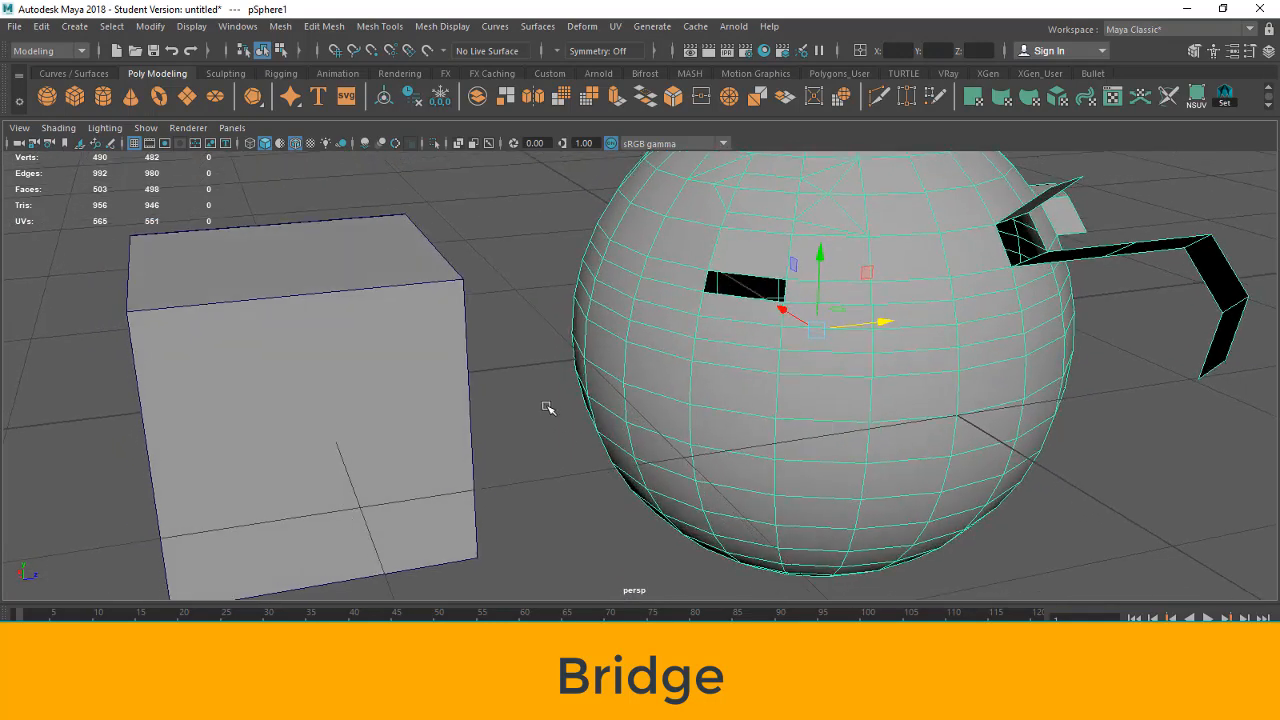
right_click_drag(550, 574, 606, 374)
left_click(603, 387)
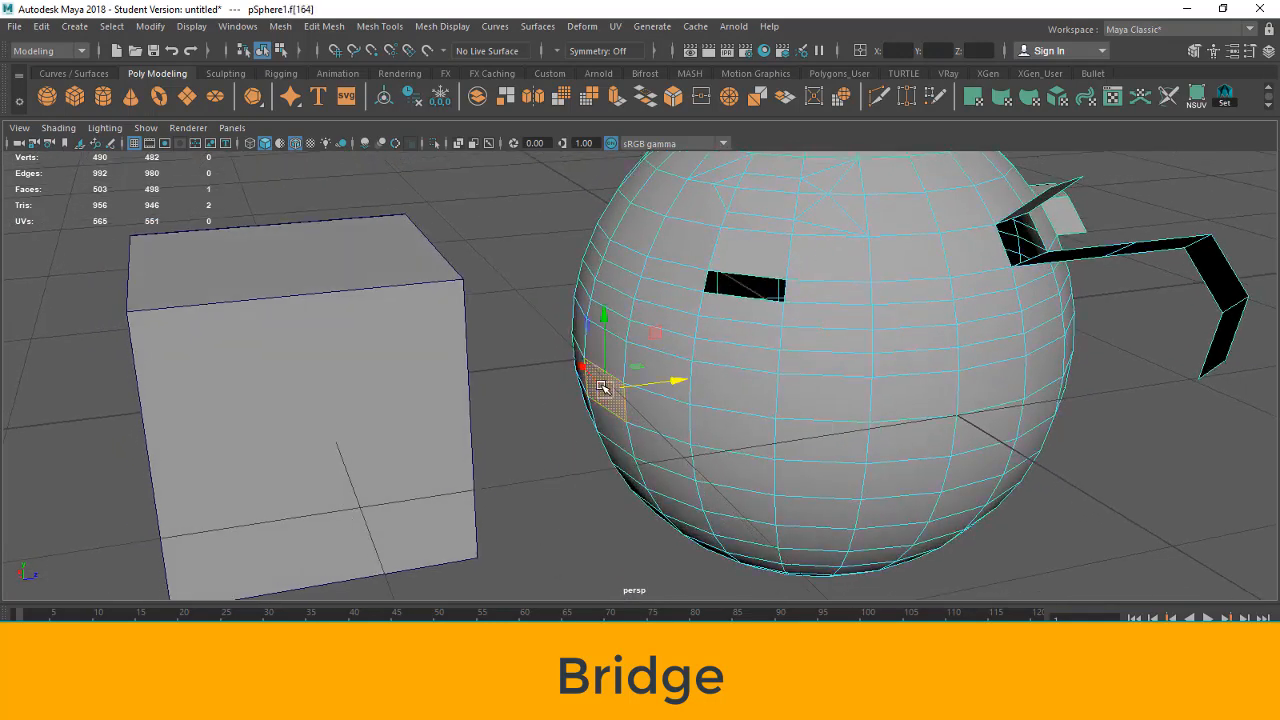
key("Delete")
mouse_move(632, 491)
left_mouse_down("alt")
mouse_move(566, 486)
mouse_move(629, 480)
mouse_move(584, 491)
mouse_move(624, 466)
left_mouse_up("alt")
- Combine the cube and the sphere into a single mesh and select the combined object
right_click_drag(463, 434, 597, 310)
left_click(598, 475)
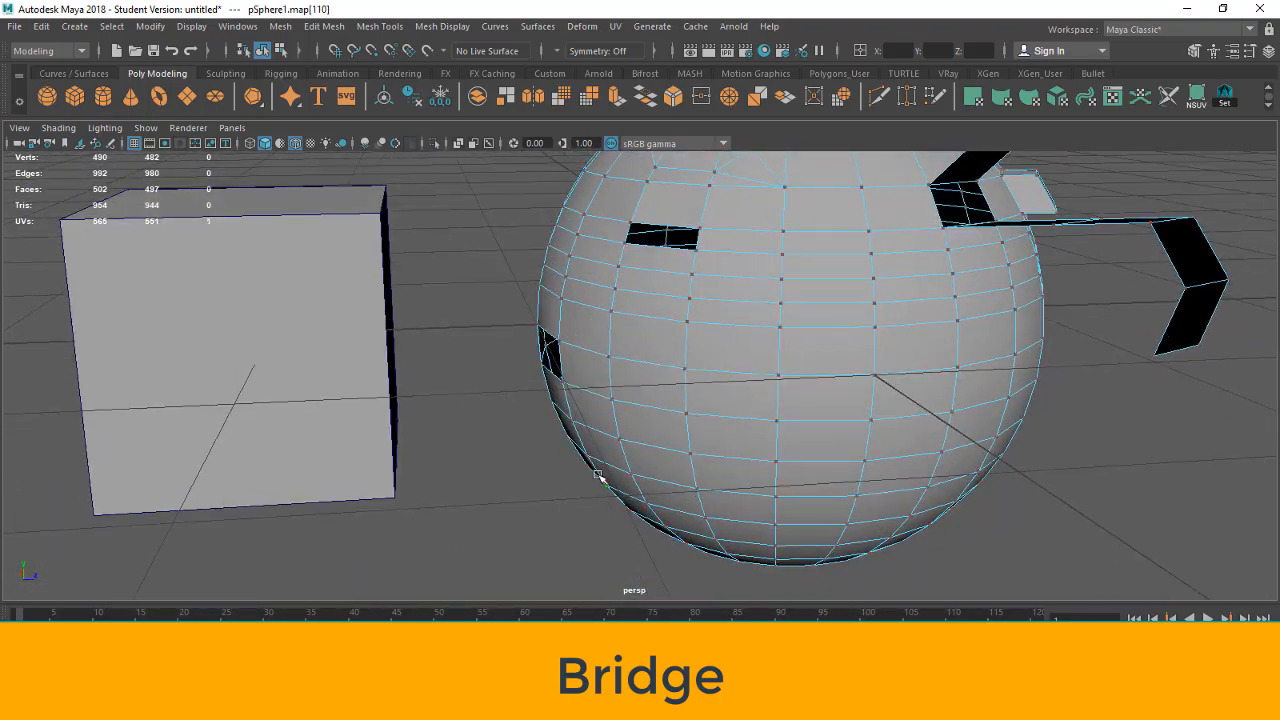
left_click(508, 510)
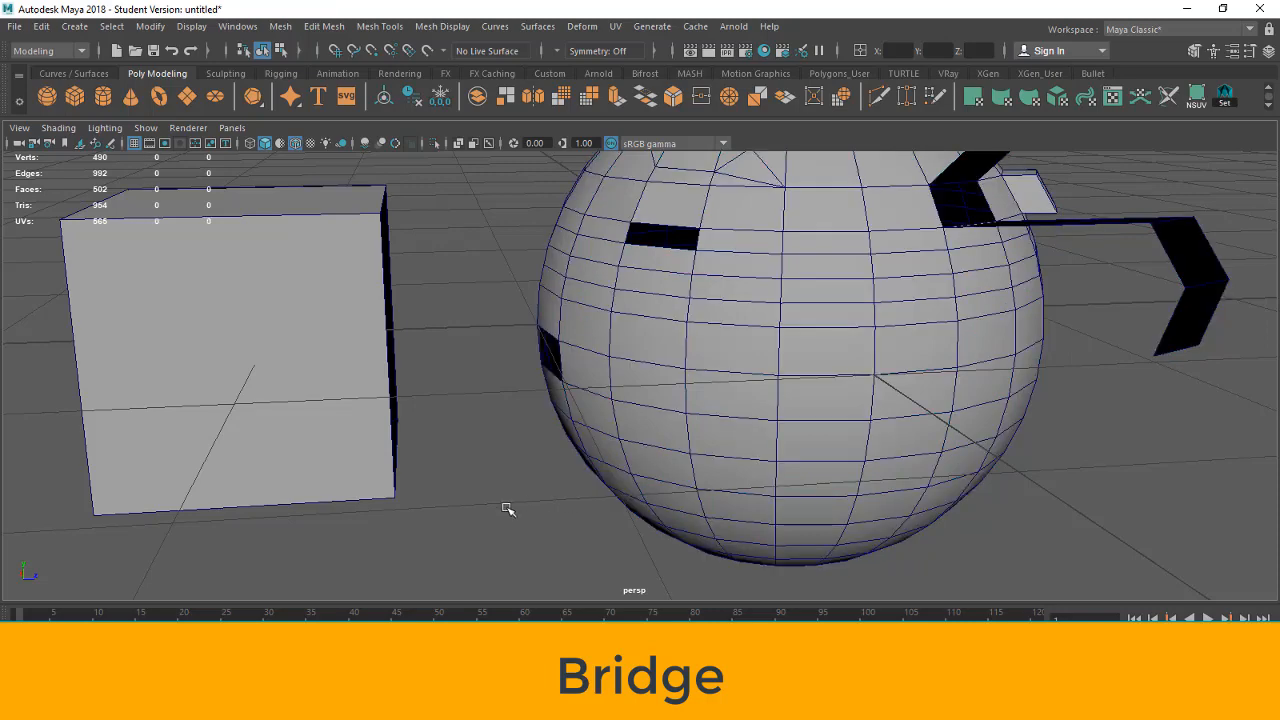
left_click(718, 389)
right_click_drag(720, 391, 443, 366, "alt")
left_click(433, 376)
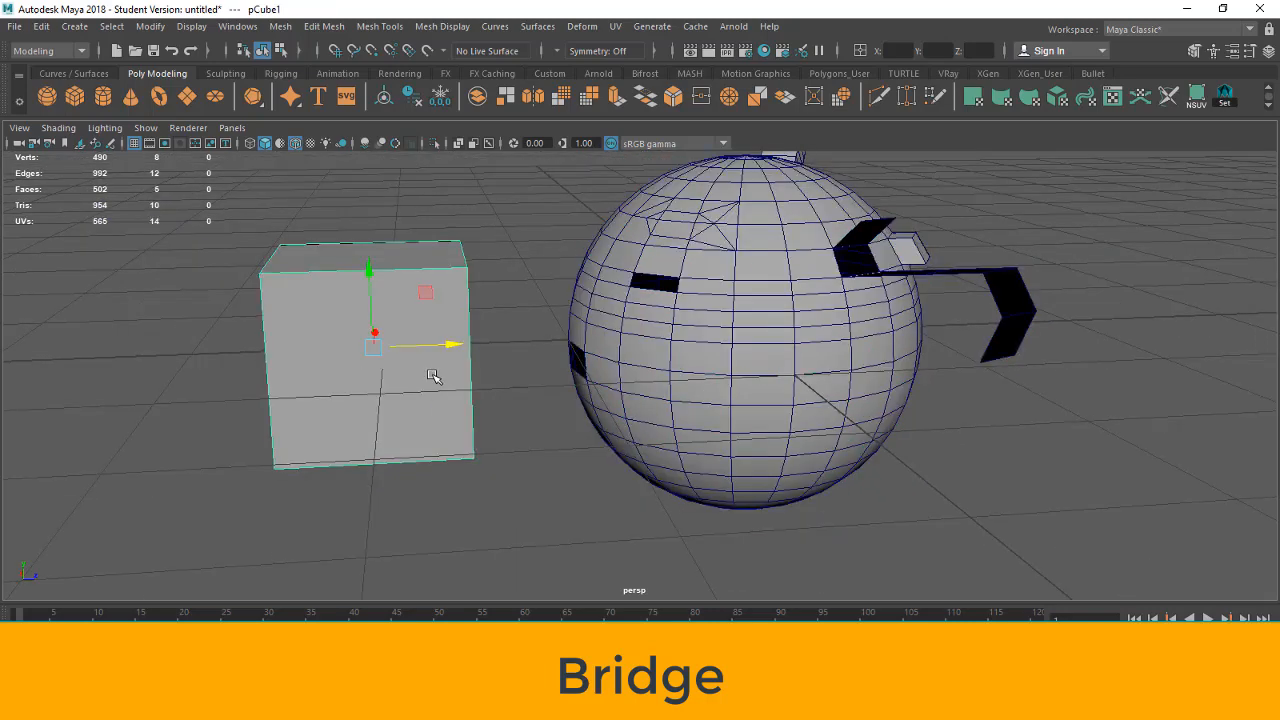
left_click(695, 345, "shift")
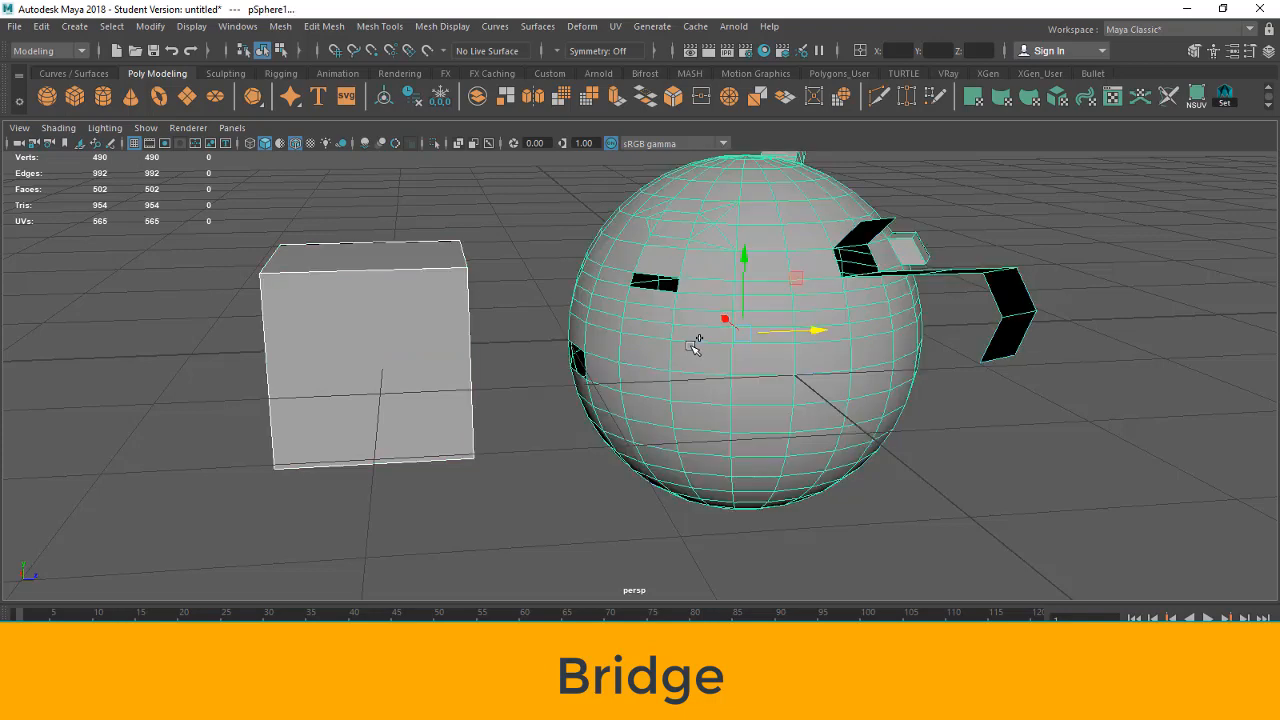
left_click(477, 97)
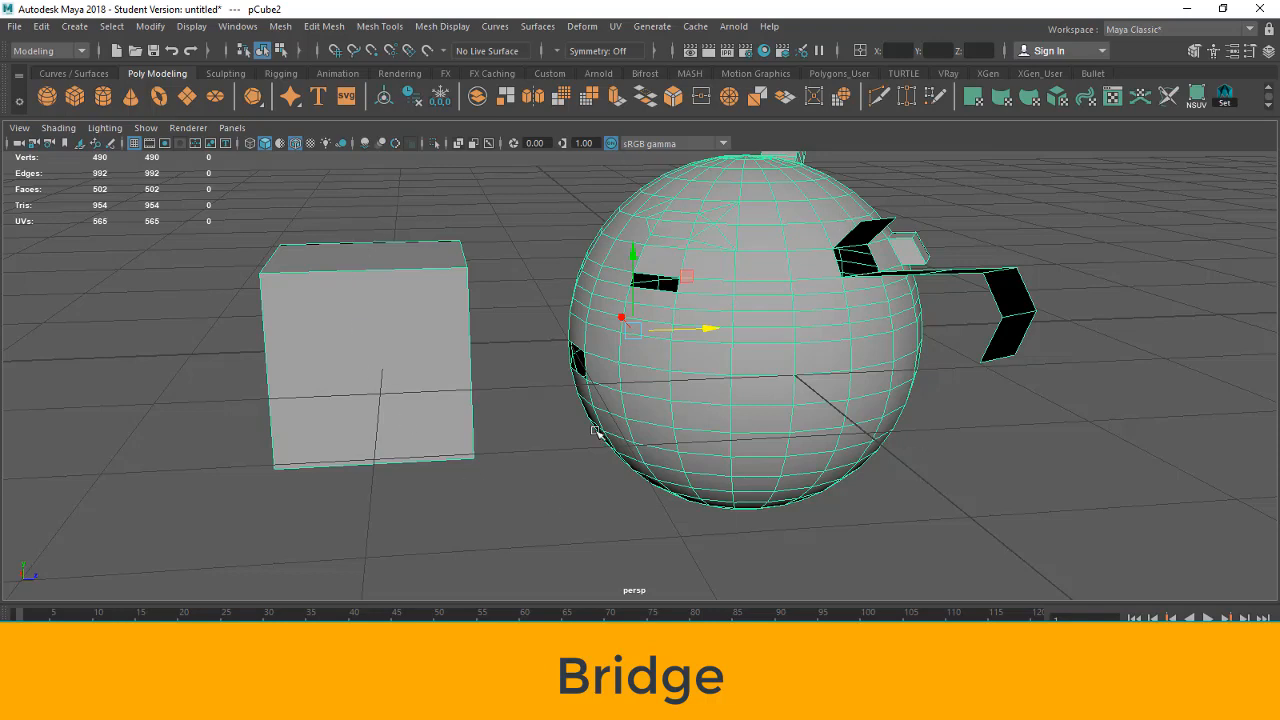
left_click(560, 476)
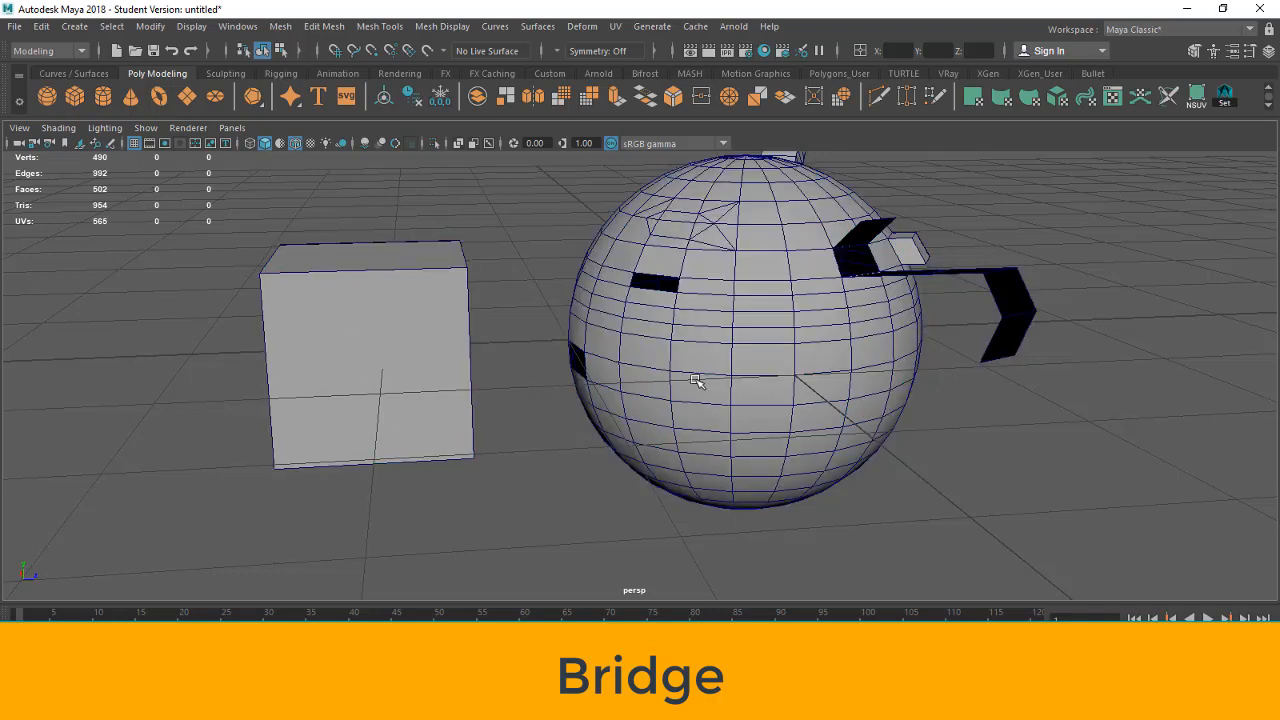
left_click(698, 382)
- Bridge the border edges of the cube's open side to the border edges of the sphere's hole facing it, with 0 divisions
mouse_move(551, 406)
left_mouse_down("alt")
mouse_move(523, 417)
mouse_move(536, 416)
left_mouse_up("alt")
scroll(457, 449, "up", 4)
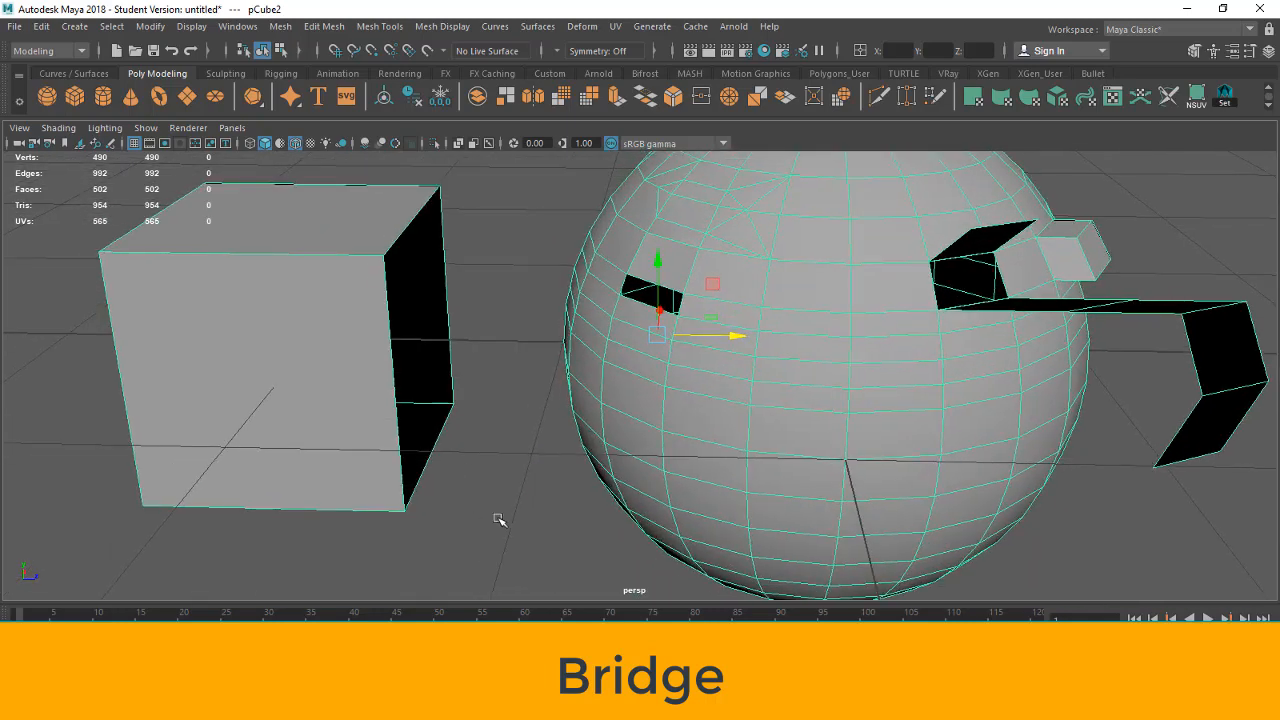
left_click(487, 335)
left_click_drag(487, 335, 463, 336, "alt")
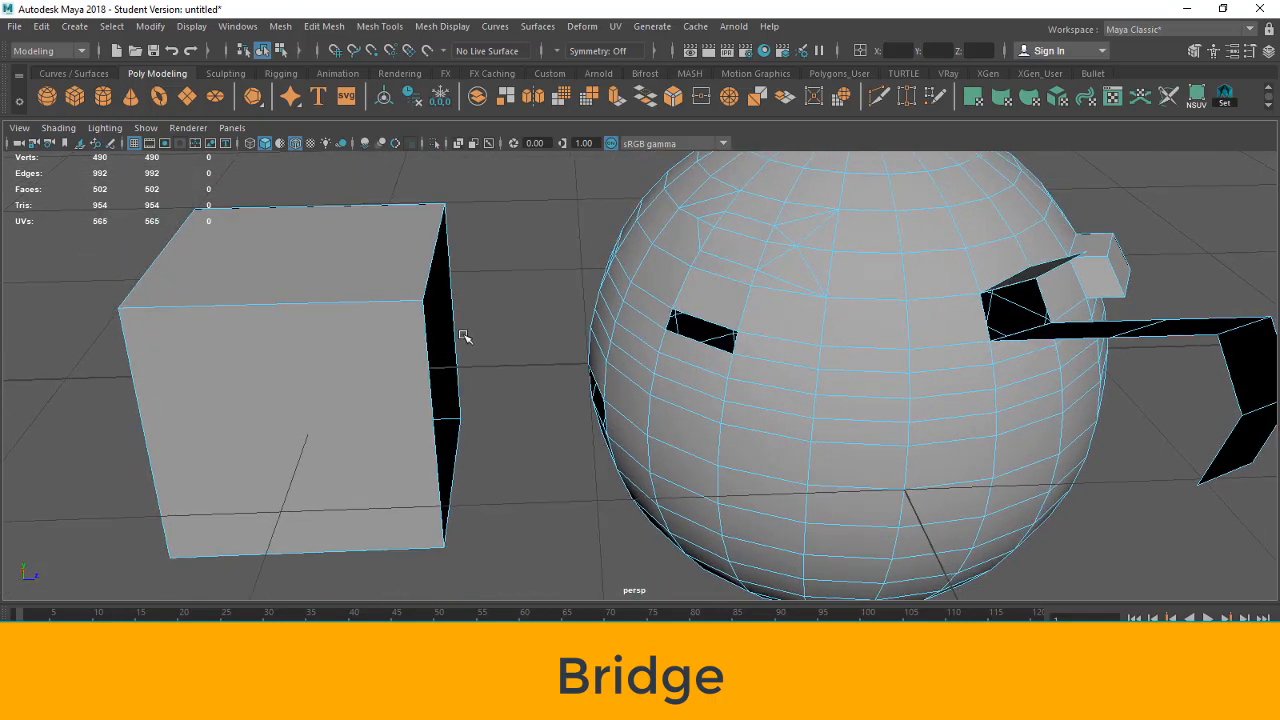
left_click(455, 338)
left_click_drag(577, 480, 545, 474, "alt")
left_click_drag(447, 471, 491, 348, "alt")
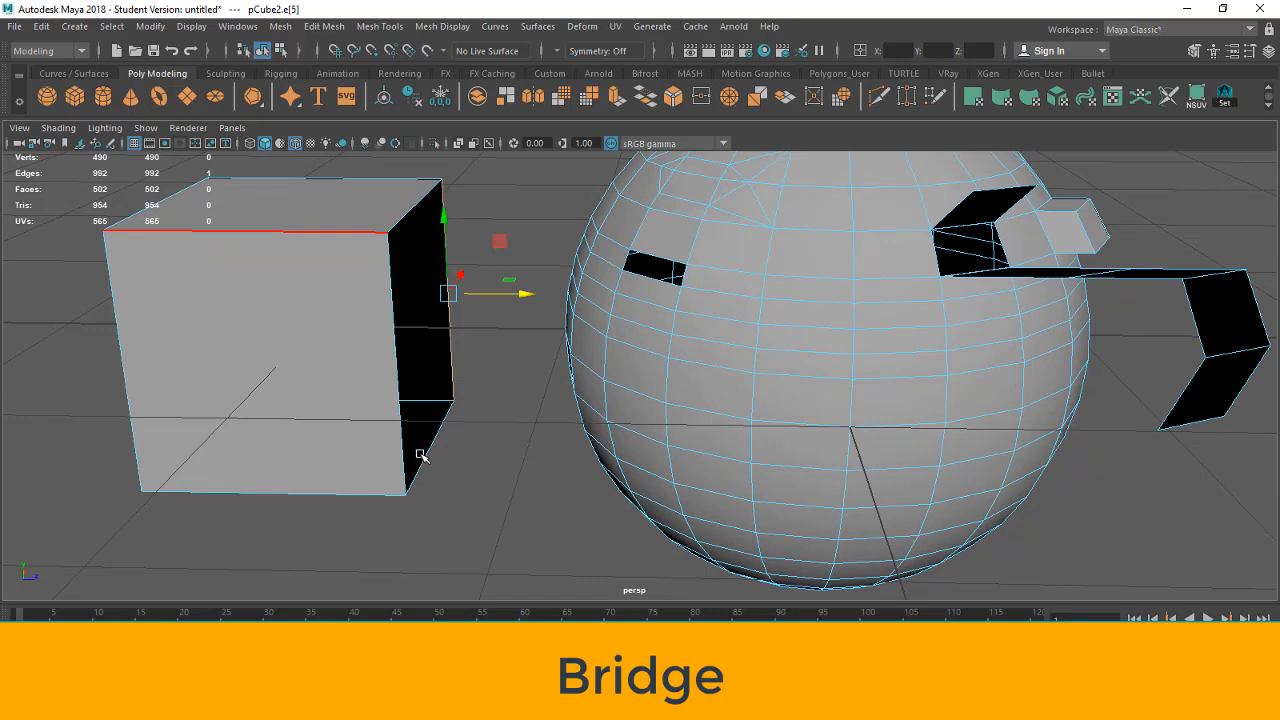
left_click_drag(440, 471, 466, 466, "alt")
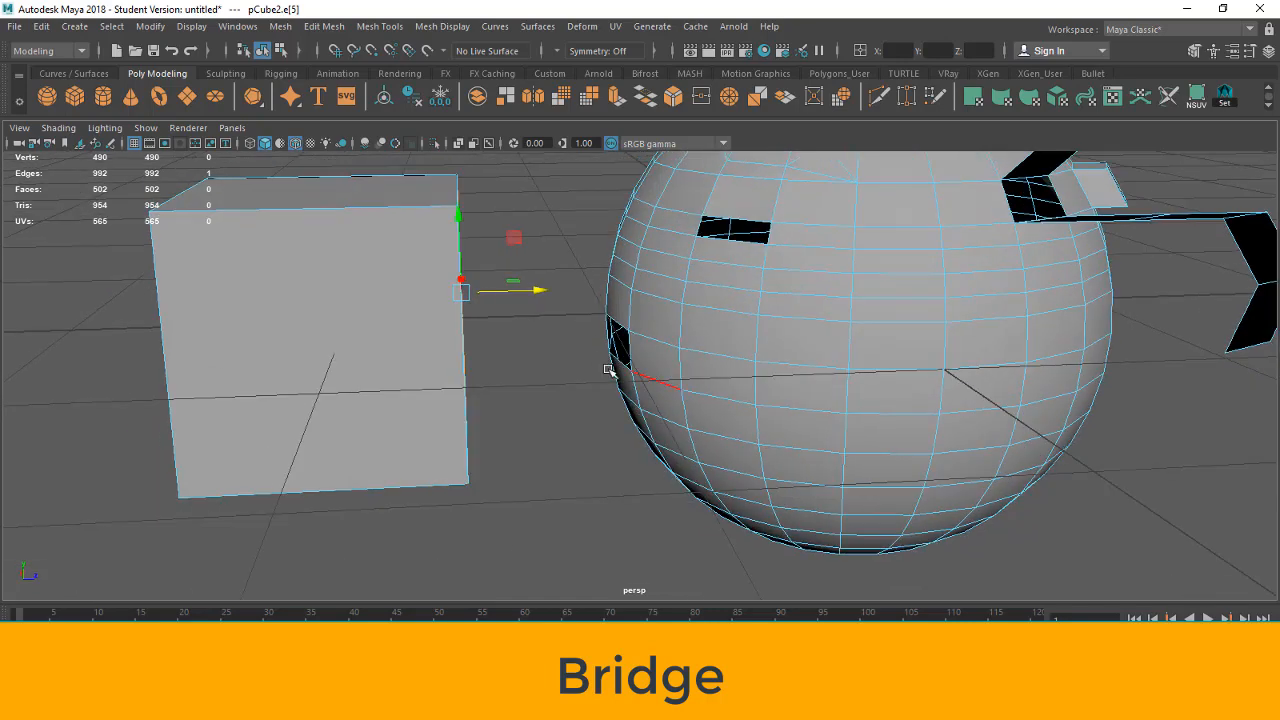
left_click_drag(571, 398, 549, 400, "alt")
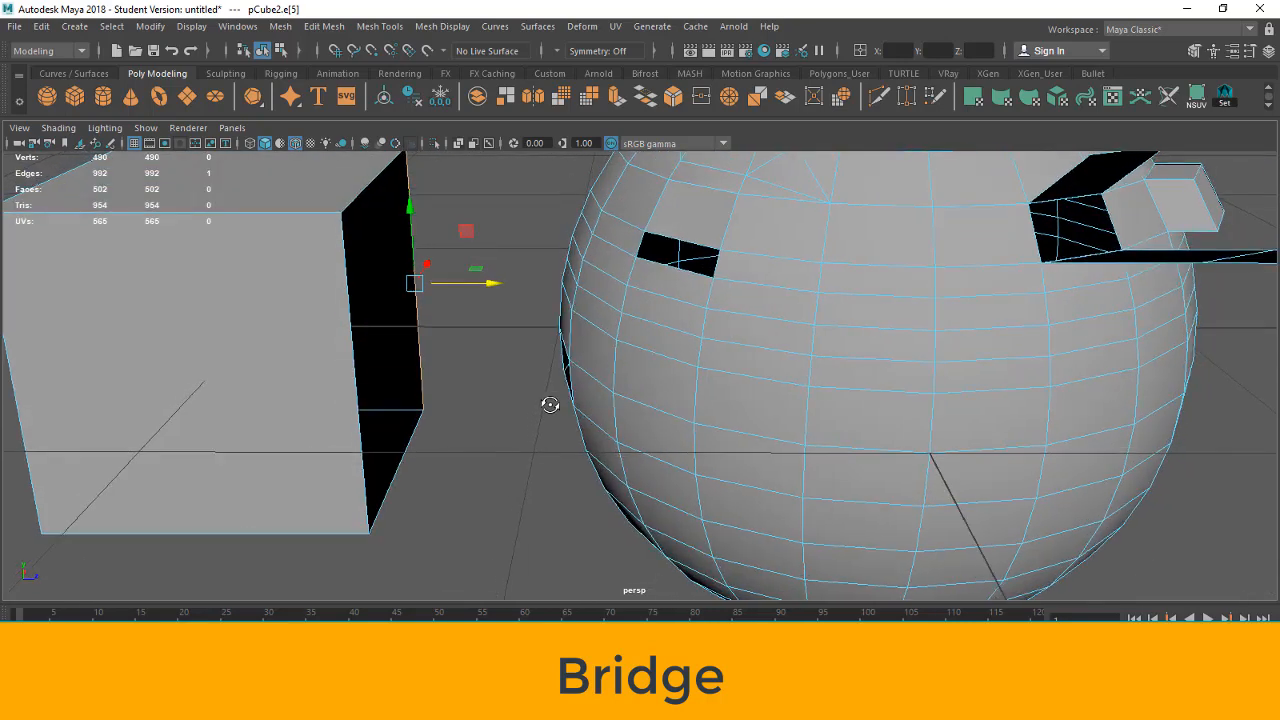
double_click(419, 381)
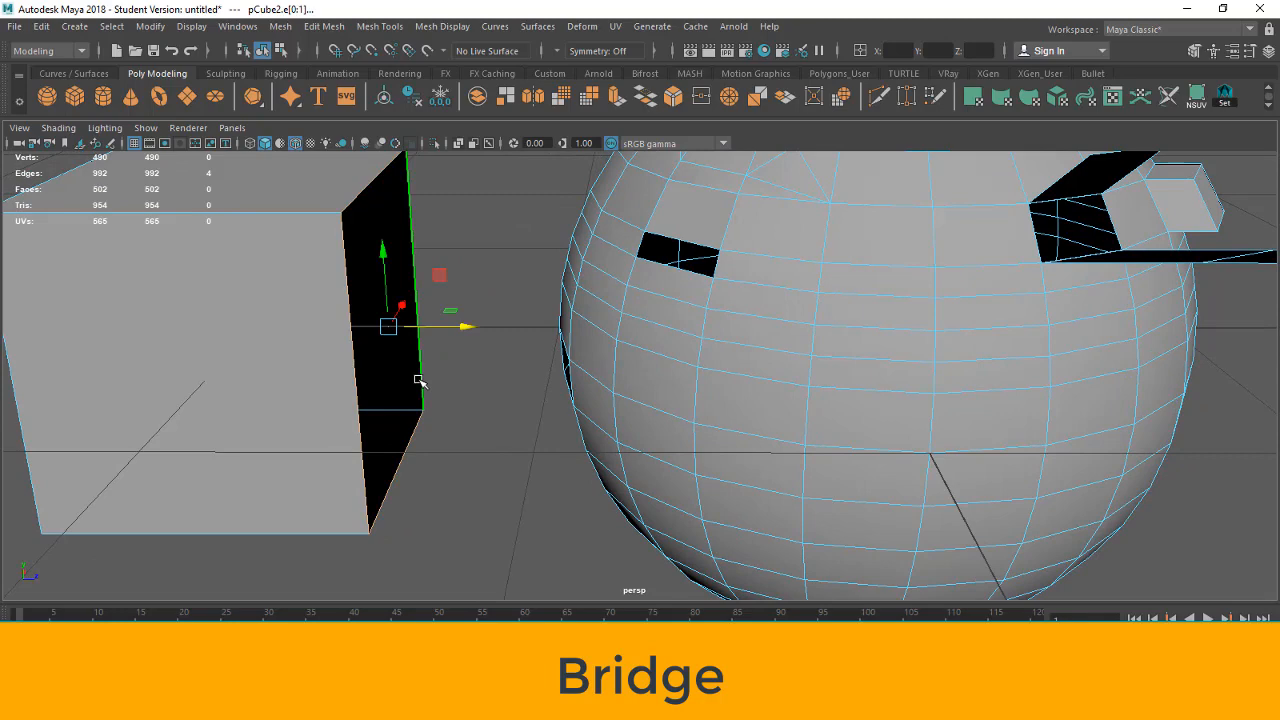
left_click_drag(491, 463, 527, 463, "alt")
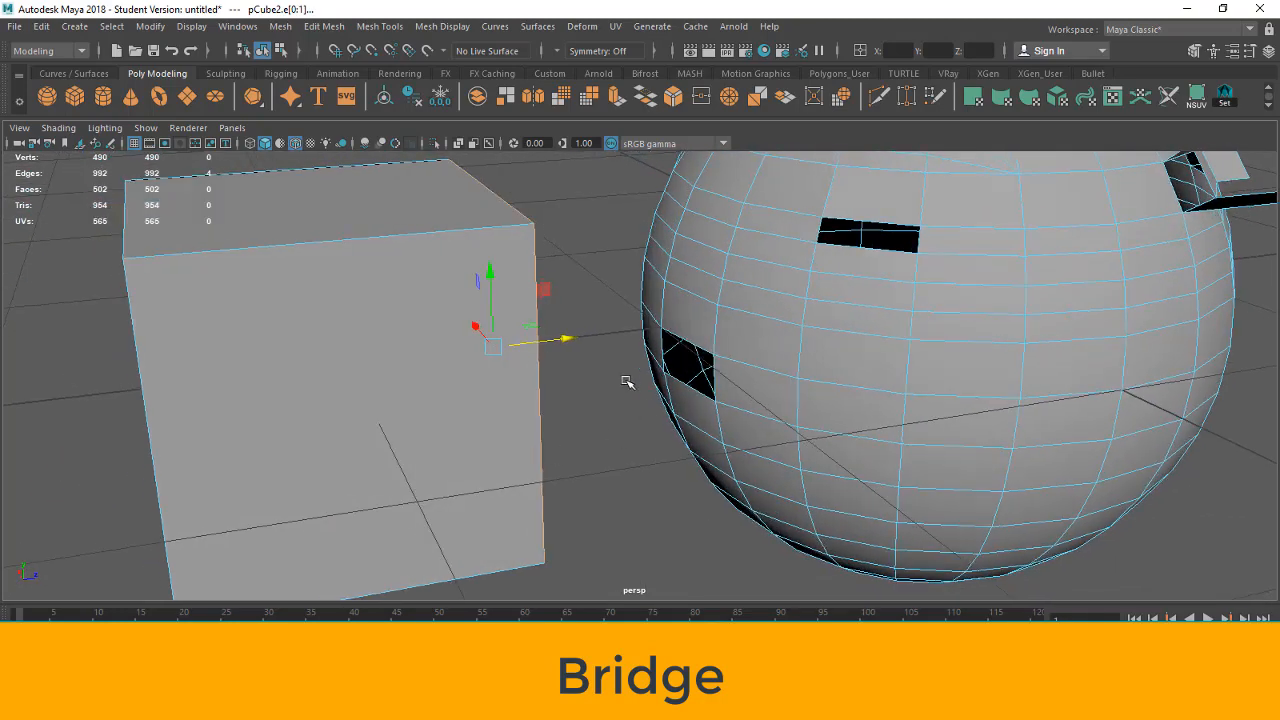
double_click(664, 345, "shift")
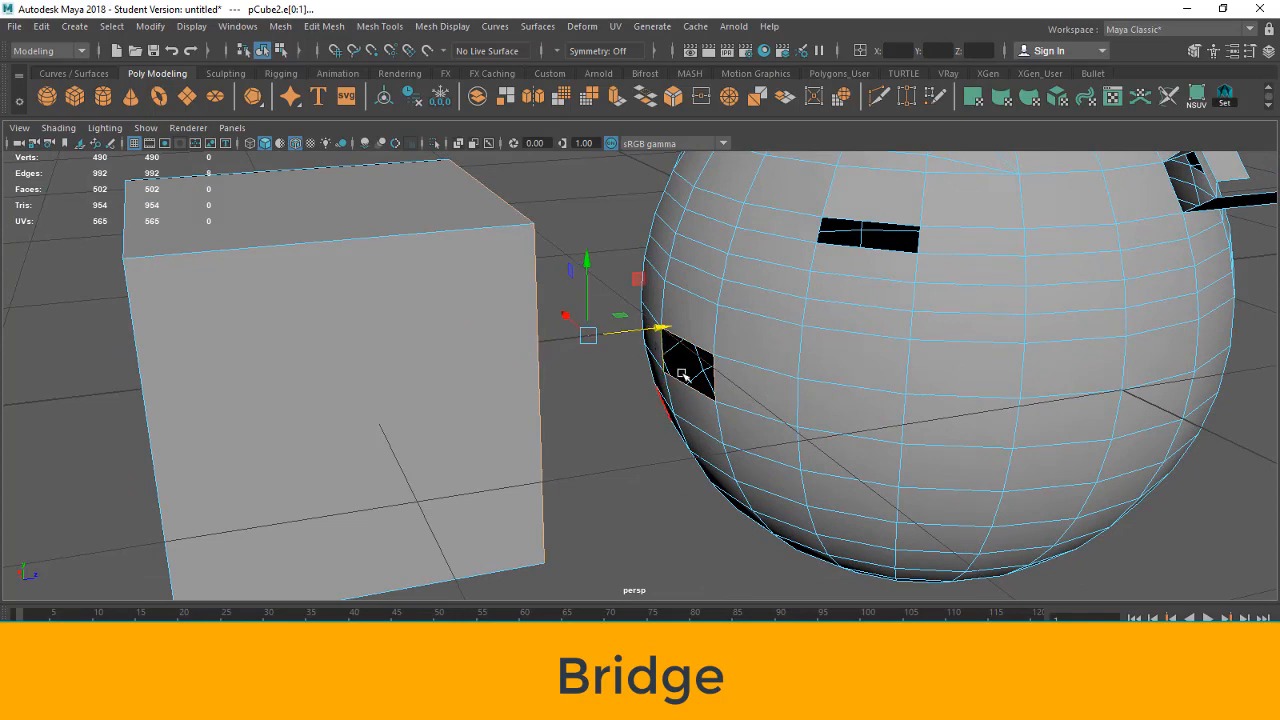
left_click(645, 97)
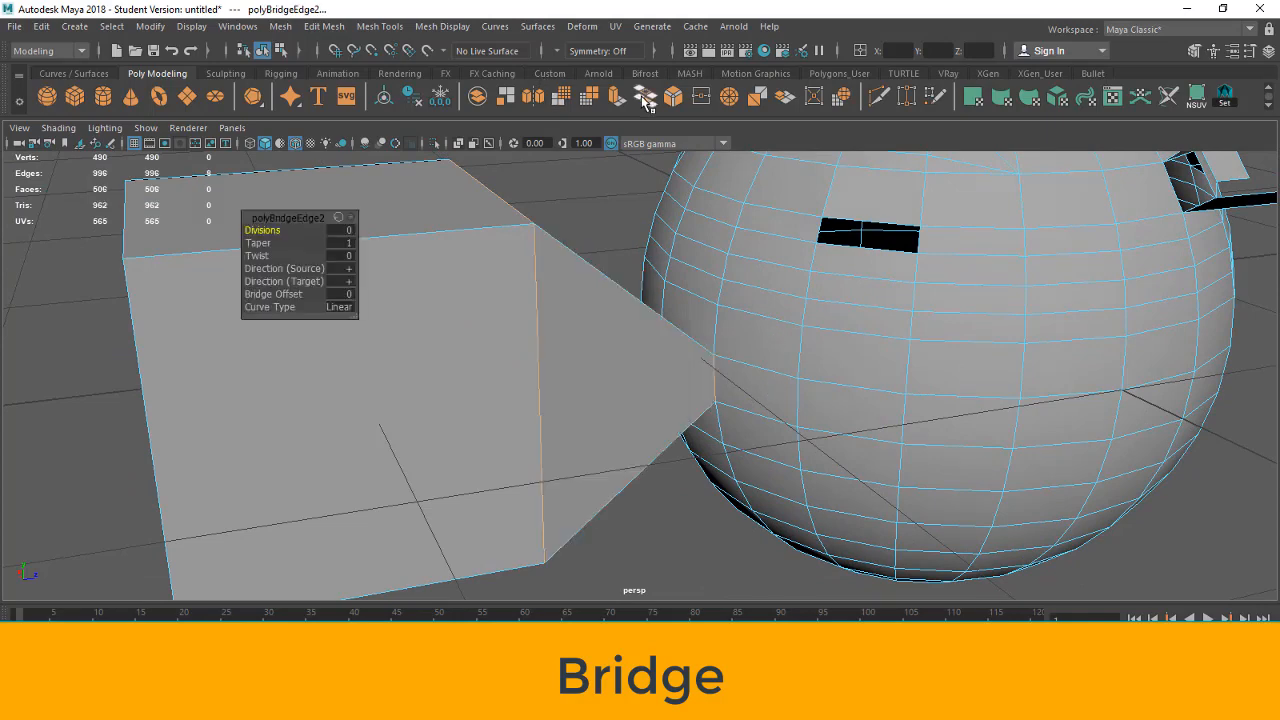
- Inspect the bridge between cube and sphere from several angles and try adjusting its Bridge Offset
left_click_drag(670, 402, 791, 394, "alt")
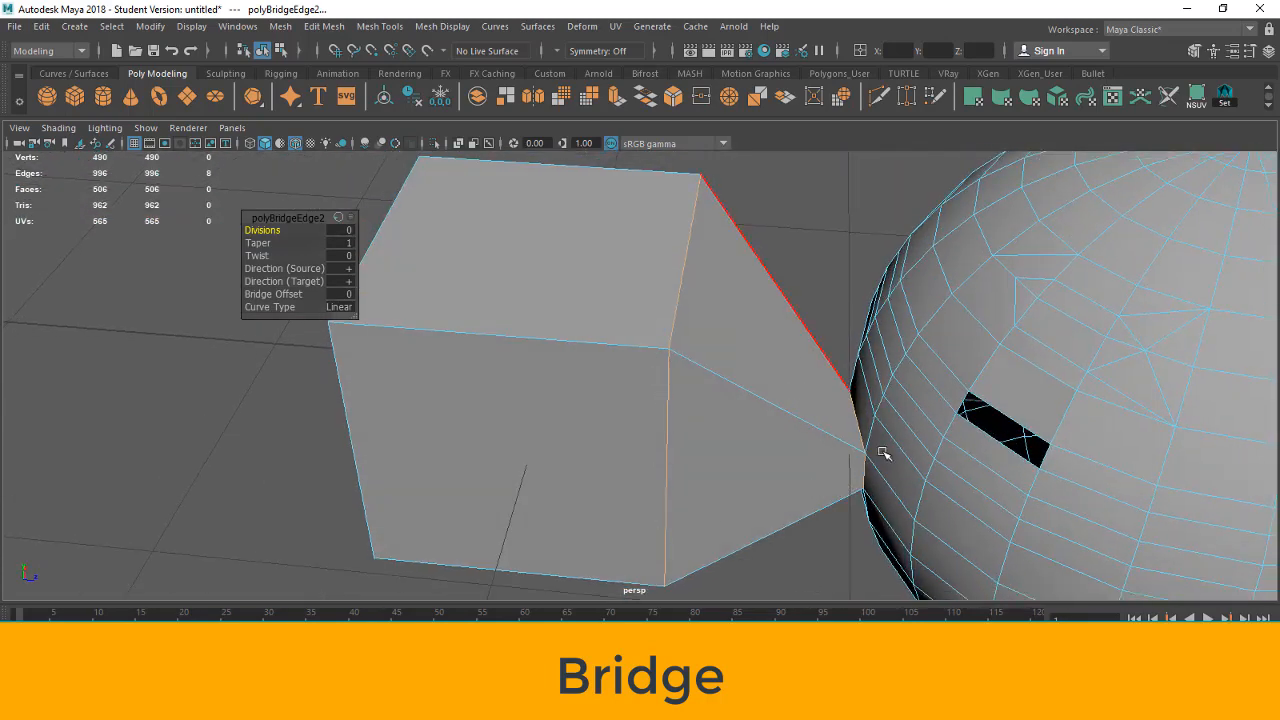
left_click_drag(829, 466, 752, 484, "alt")
left_click_drag(700, 443, 720, 436, "alt")
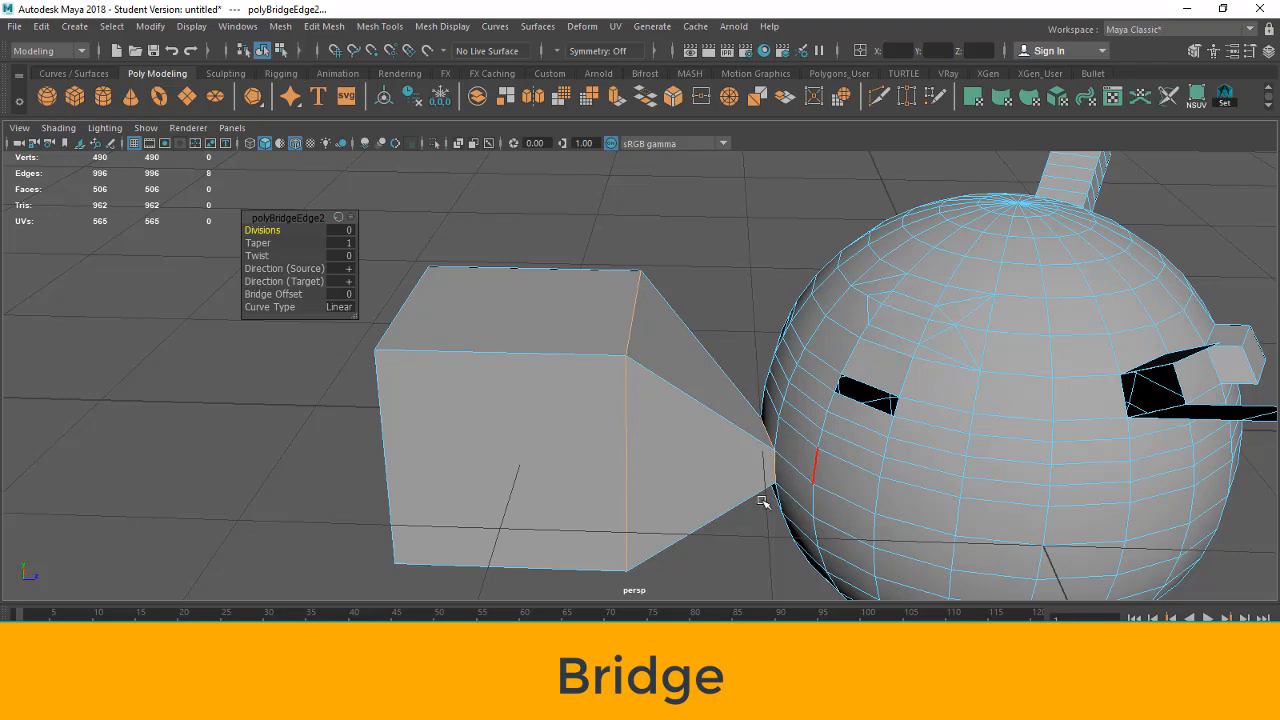
left_click_drag(757, 508, 763, 483, "alt")
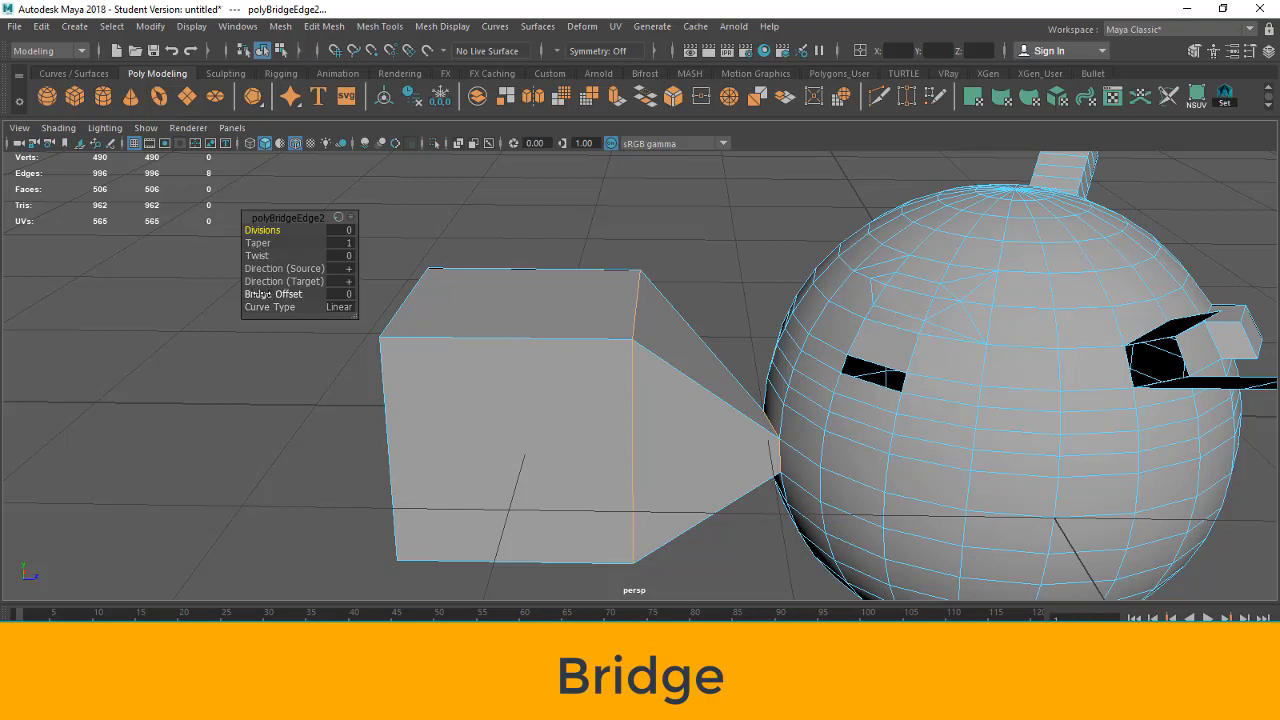
left_click(272, 294)
mouse_move(288, 294)
left_mouse_down()
mouse_move(316, 294)
mouse_move(279, 308)
left_mouse_up()
left_click_drag(282, 294, 226, 300)
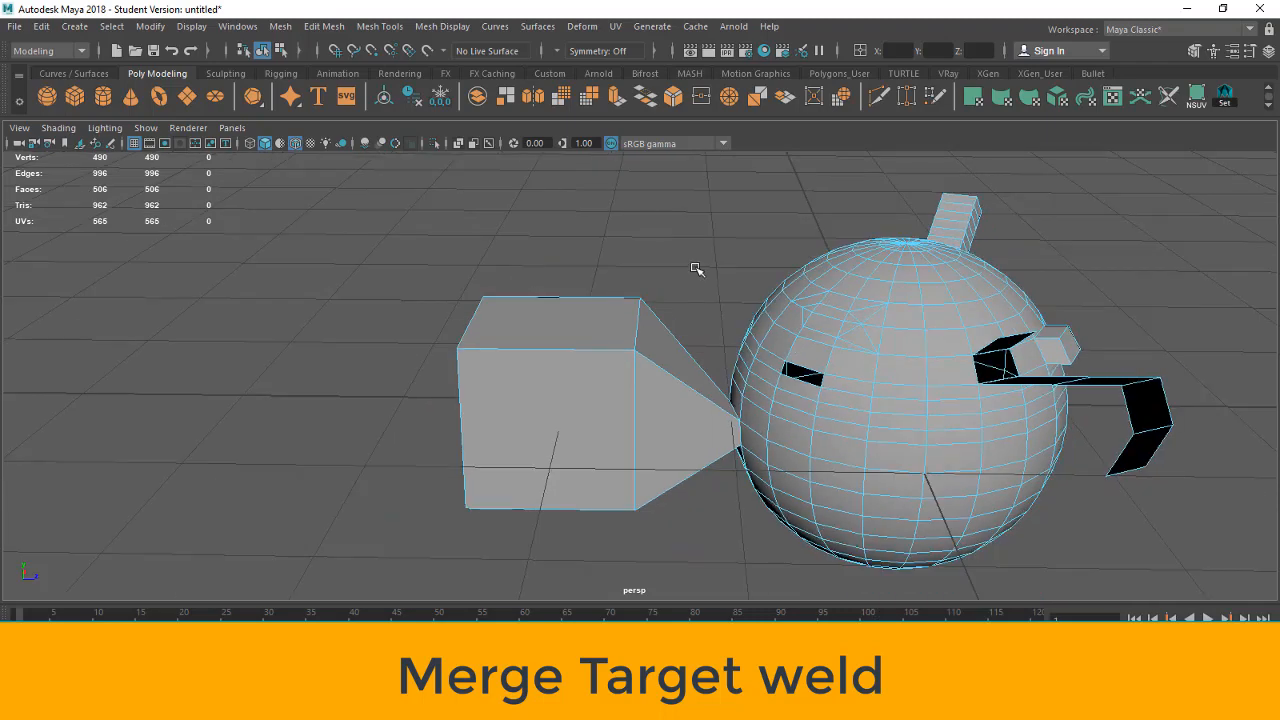
- In vertex mode, try merging the two rear corner vertices of the cube's upper face, and undo the merge
left_click_drag(694, 271, 437, 262)
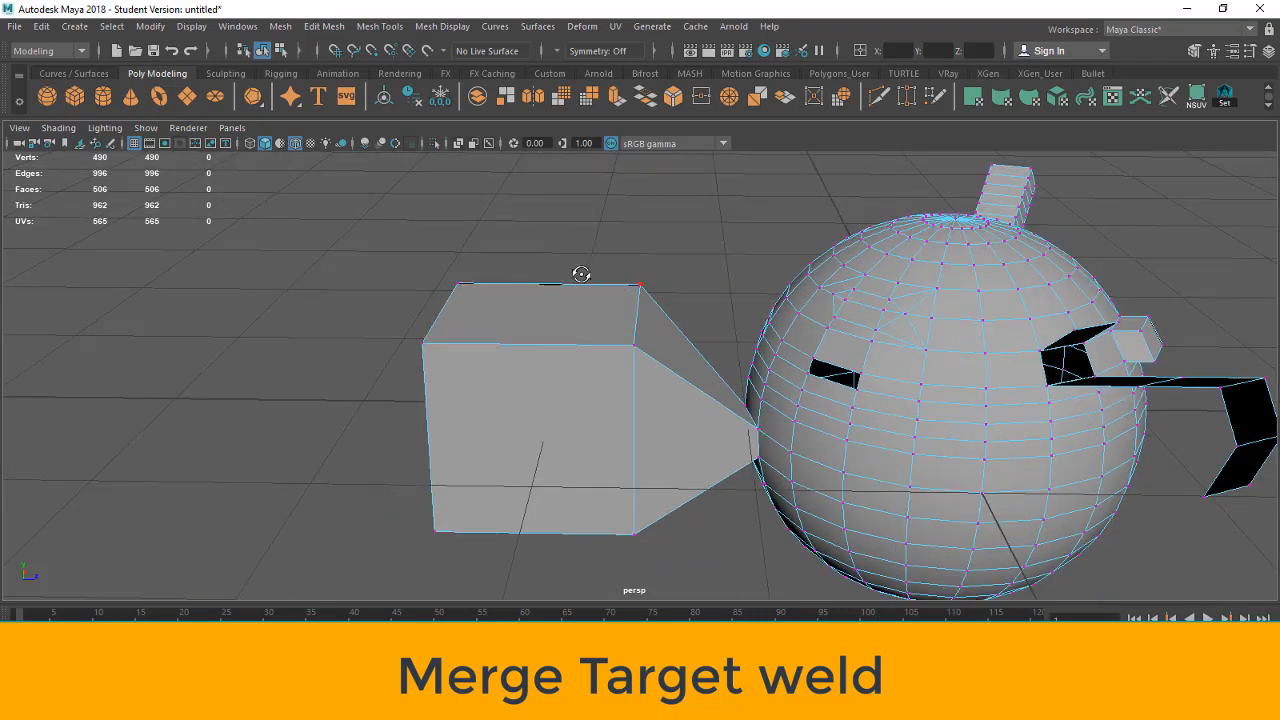
left_click_drag(581, 273, 669, 396, "alt")
left_click_drag(484, 314, 229, 429, "shift")
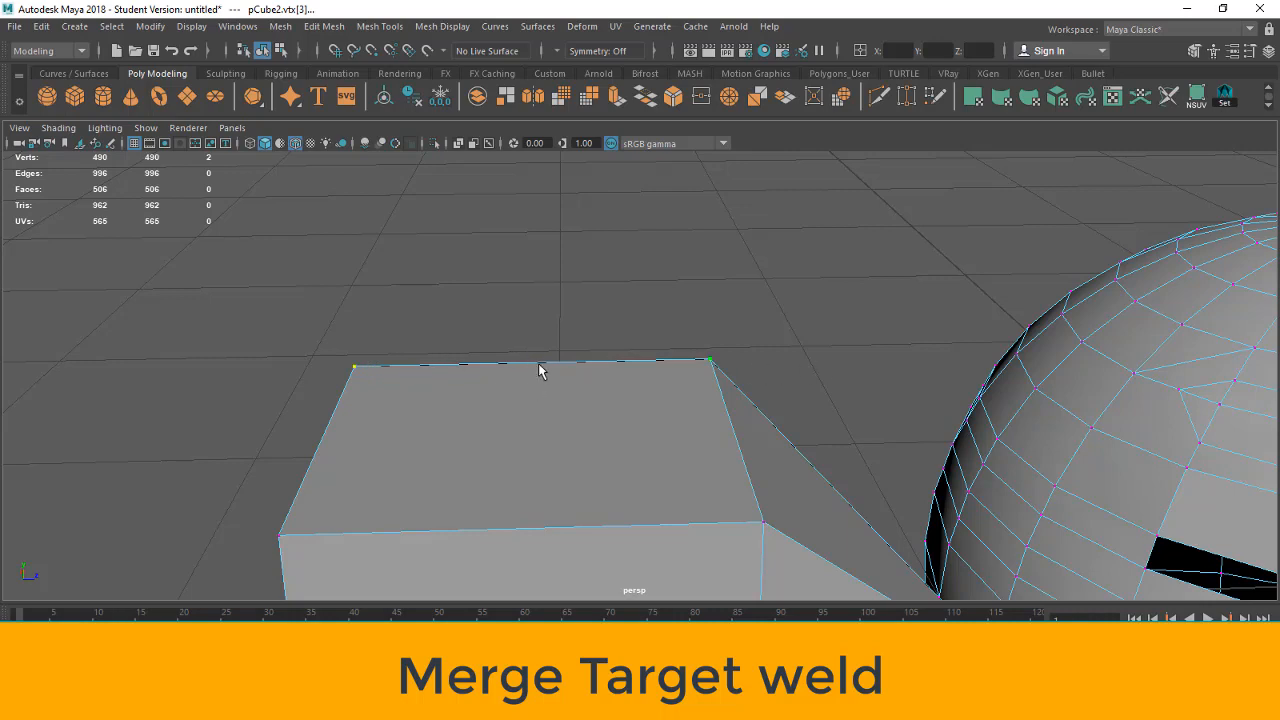
left_click(701, 96)
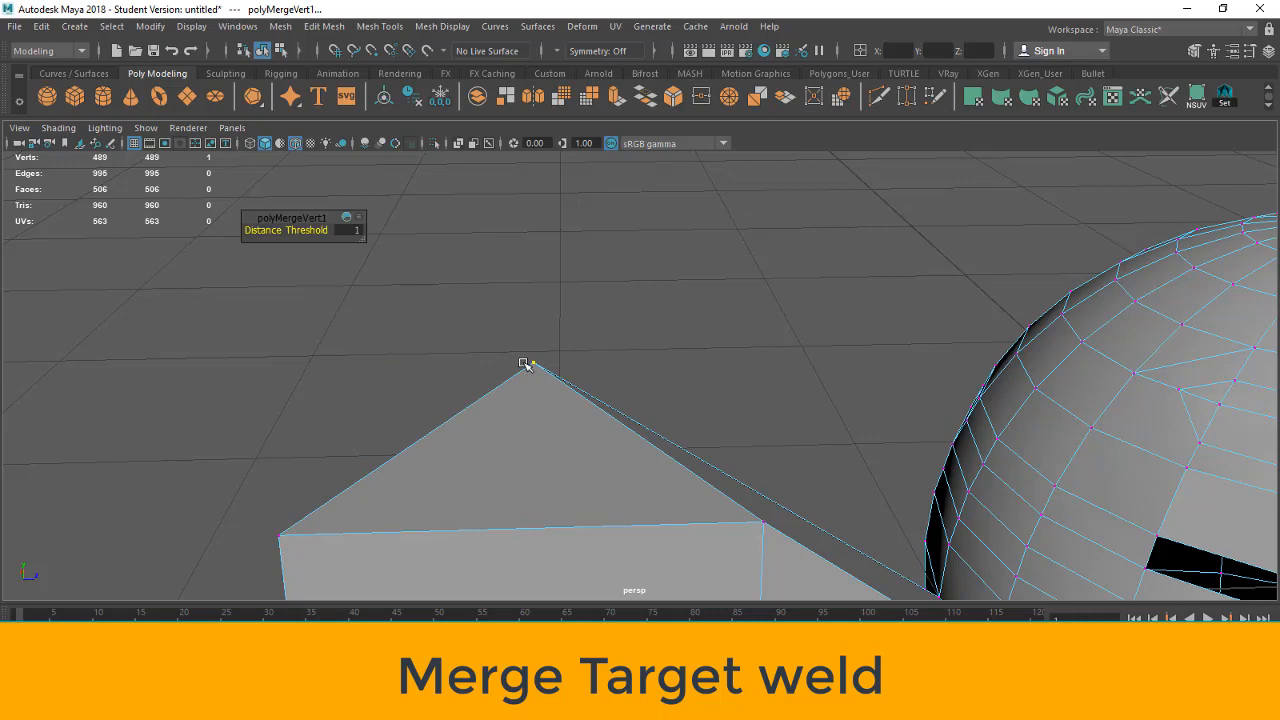
left_click_drag(547, 313, 551, 299, "alt")
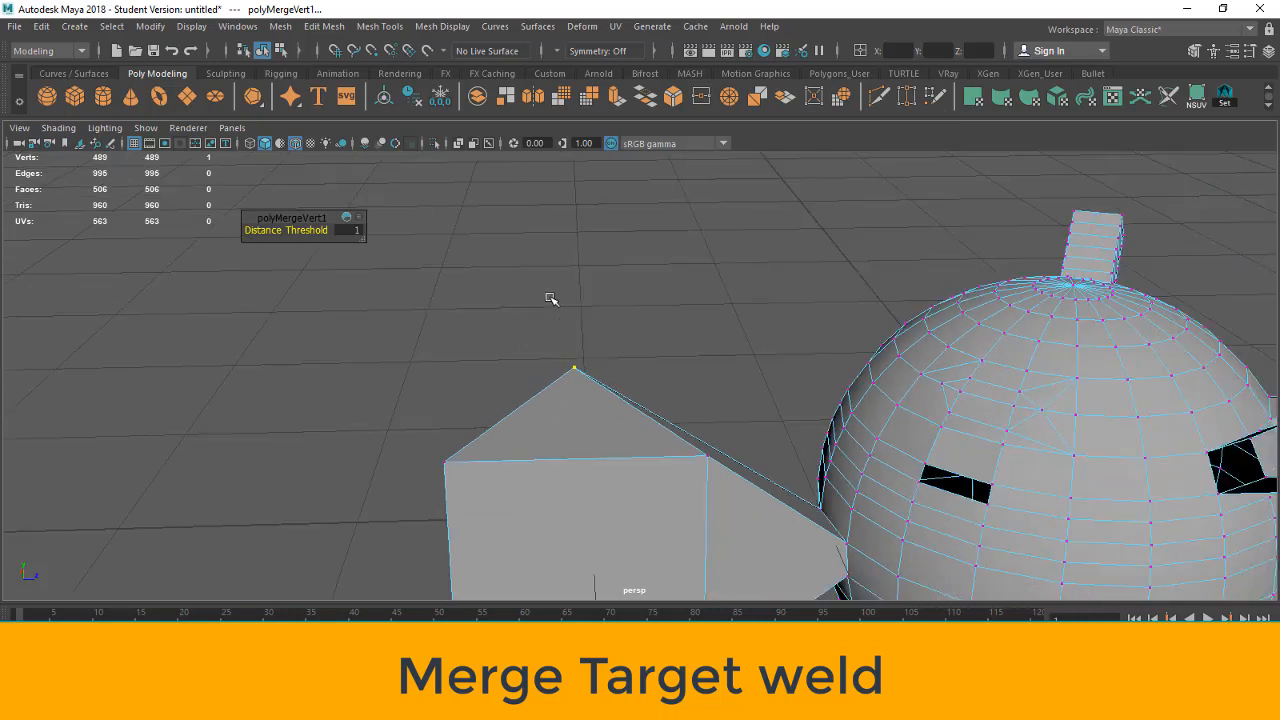
left_click_drag(704, 373, 618, 290, "alt")
key("ctrl+z")
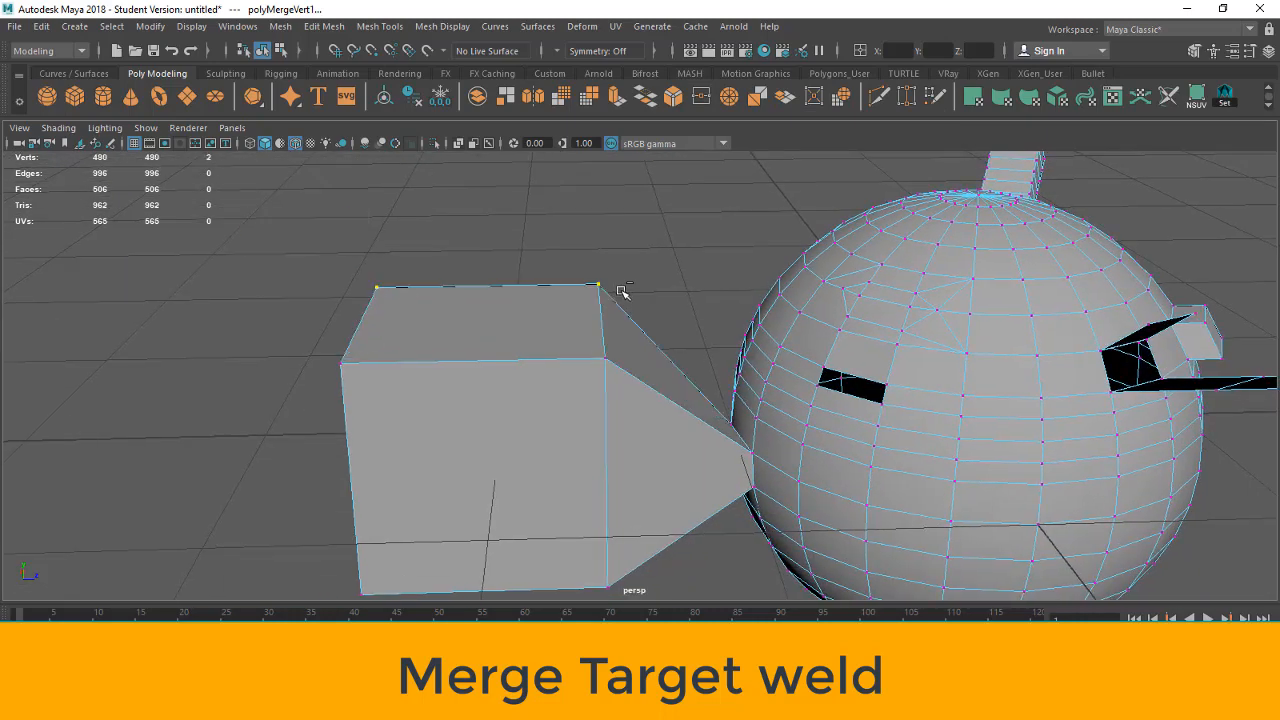
- Merge the cube's front upper corner vertex farthest from the sphere with a top corner vertex of the block extruded from the sphere's top
scroll(622, 291, "down", 2)
left_click(436, 367)
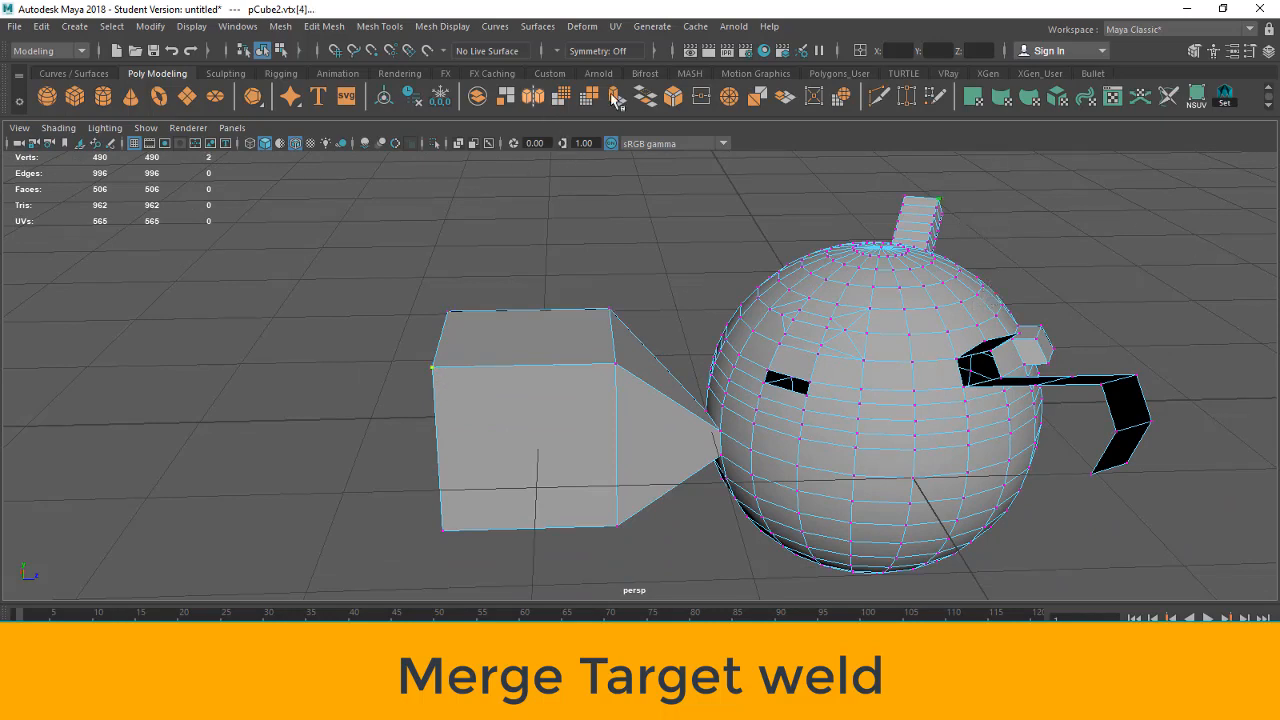
left_click(708, 97)
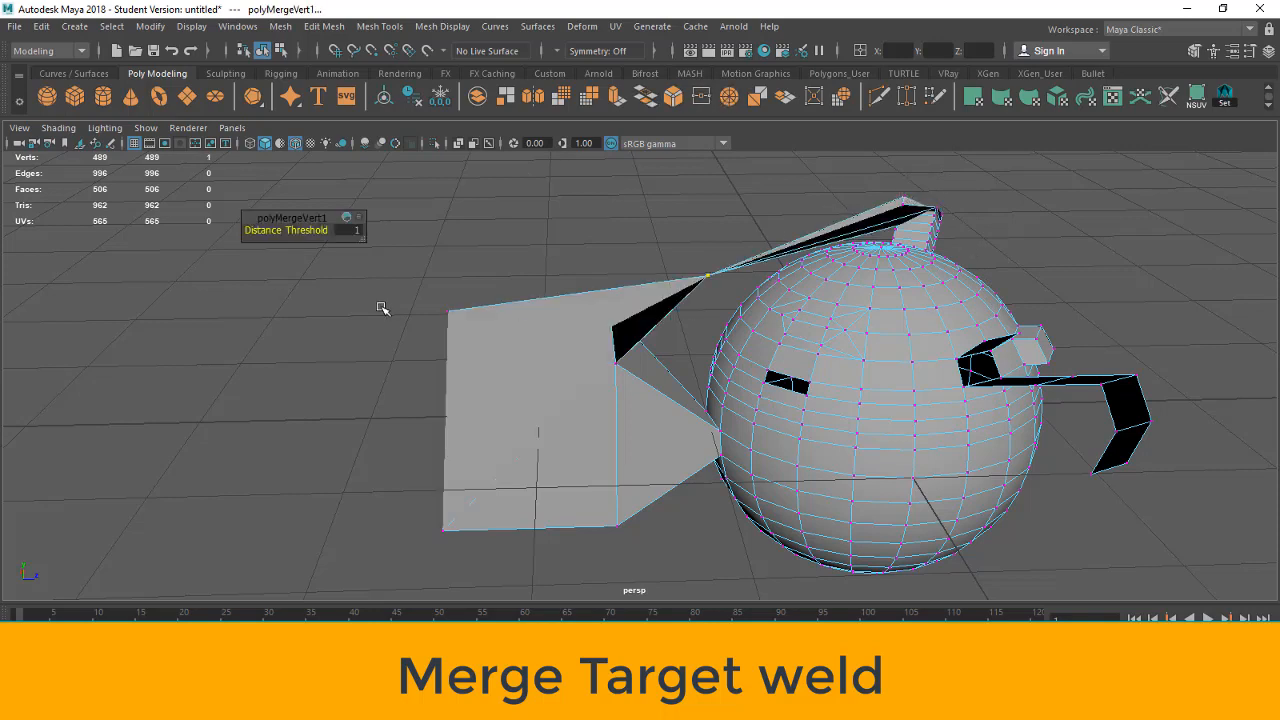
- Undo the vertex merge and merge the cube's front upper corner vertex with the extruded block's top vertex again
key("ctrl+z")
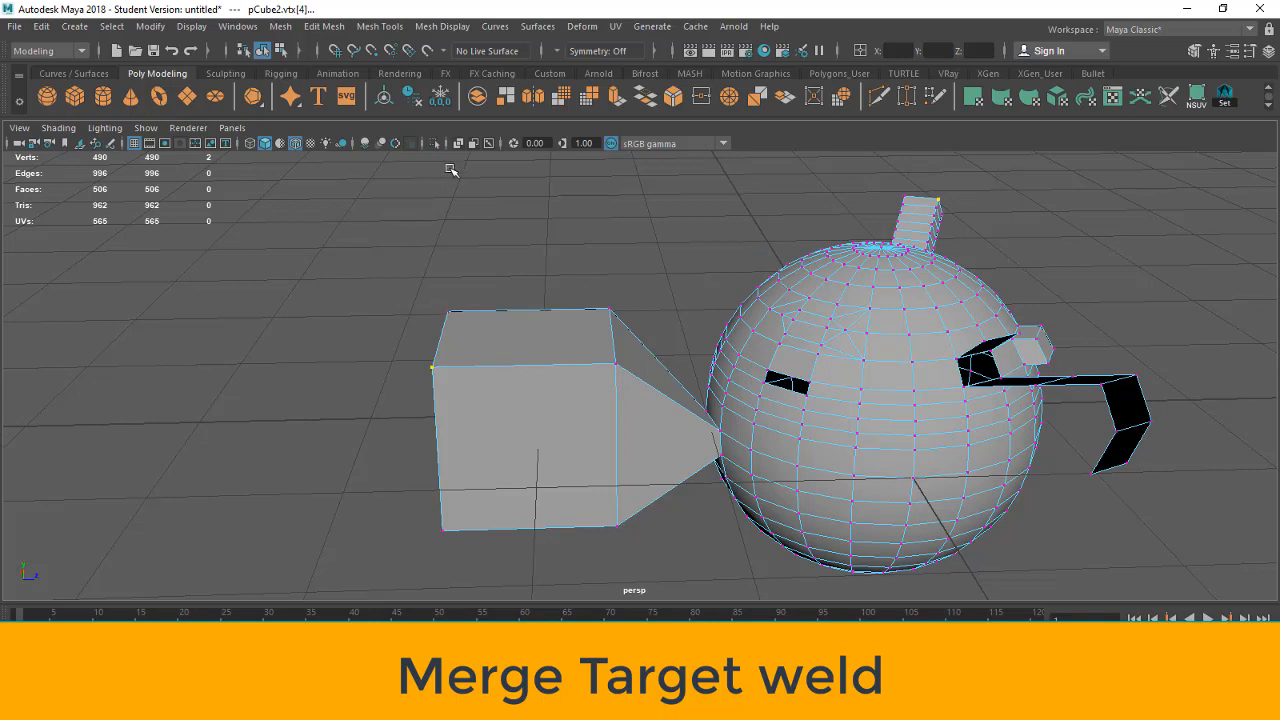
left_click(702, 96)
left_click_drag(506, 351, 708, 275)
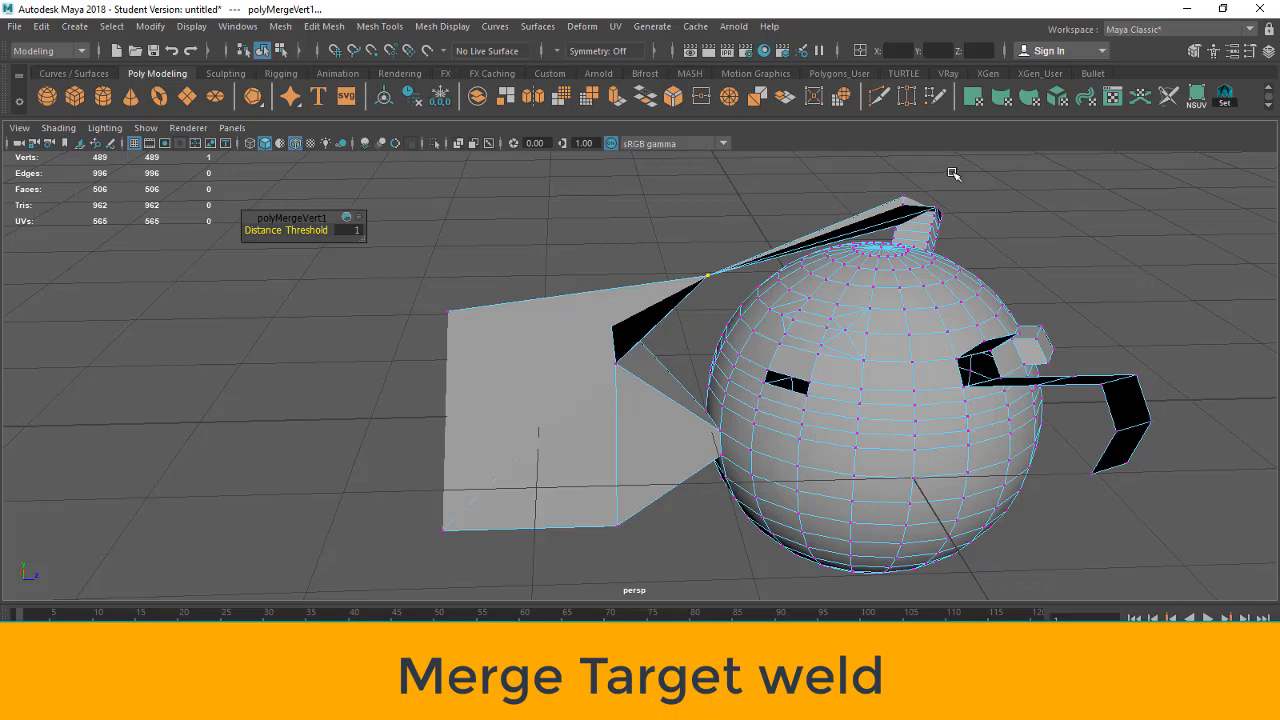
left_click_drag(862, 294, 838, 330, "alt")
scroll(708, 272, "up", 2)
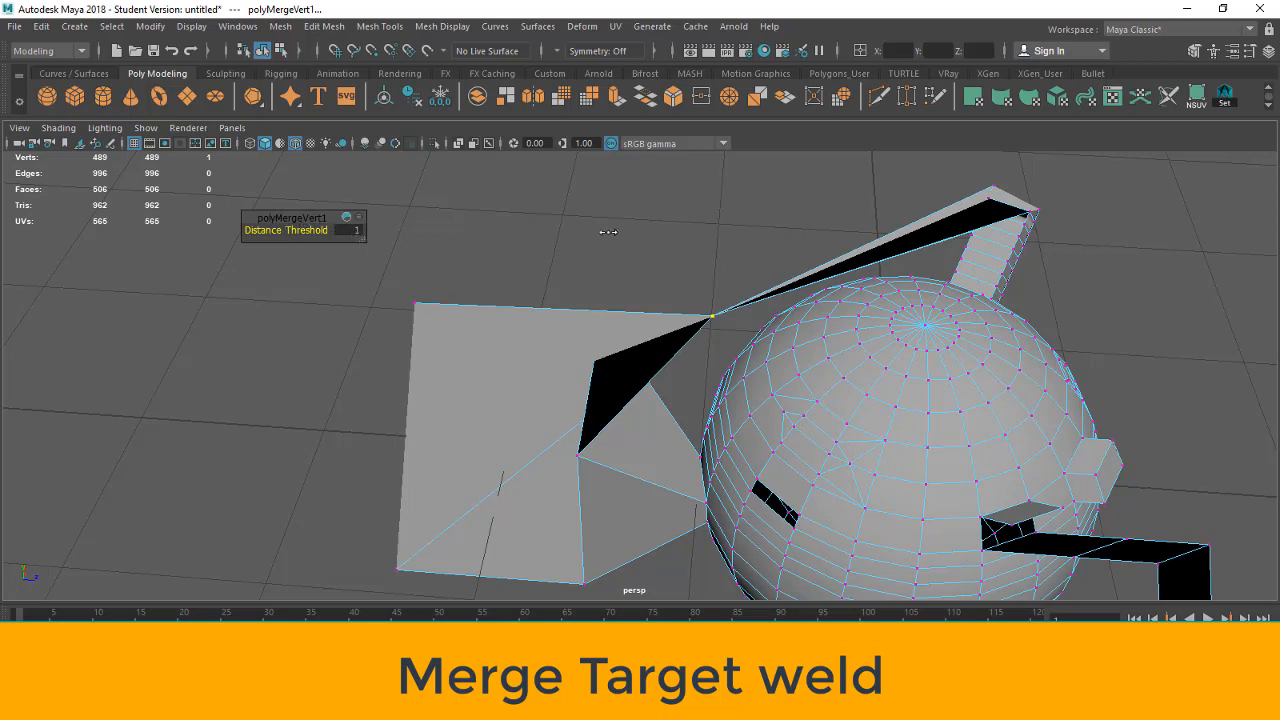
- Set the merge's Distance Threshold to 5, clear the selection, and undo the vertex merge
left_click(355, 233)
left_click(340, 341)
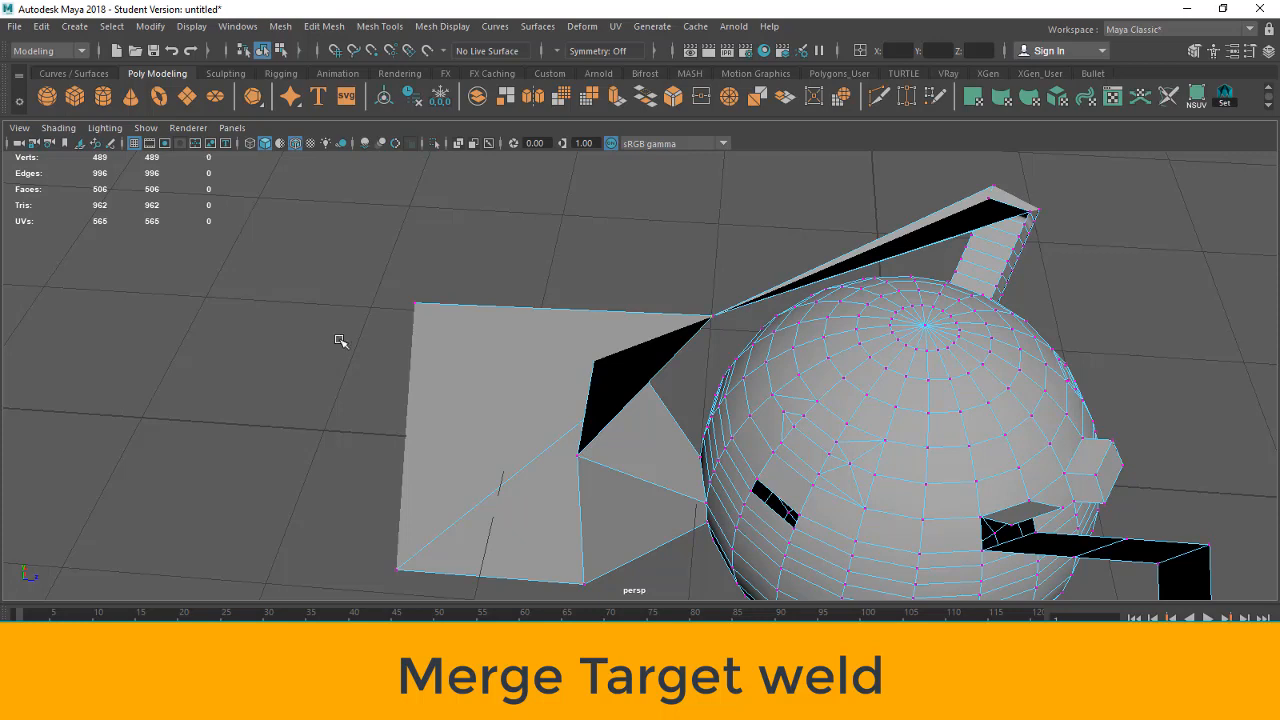
key("ctrl+z")
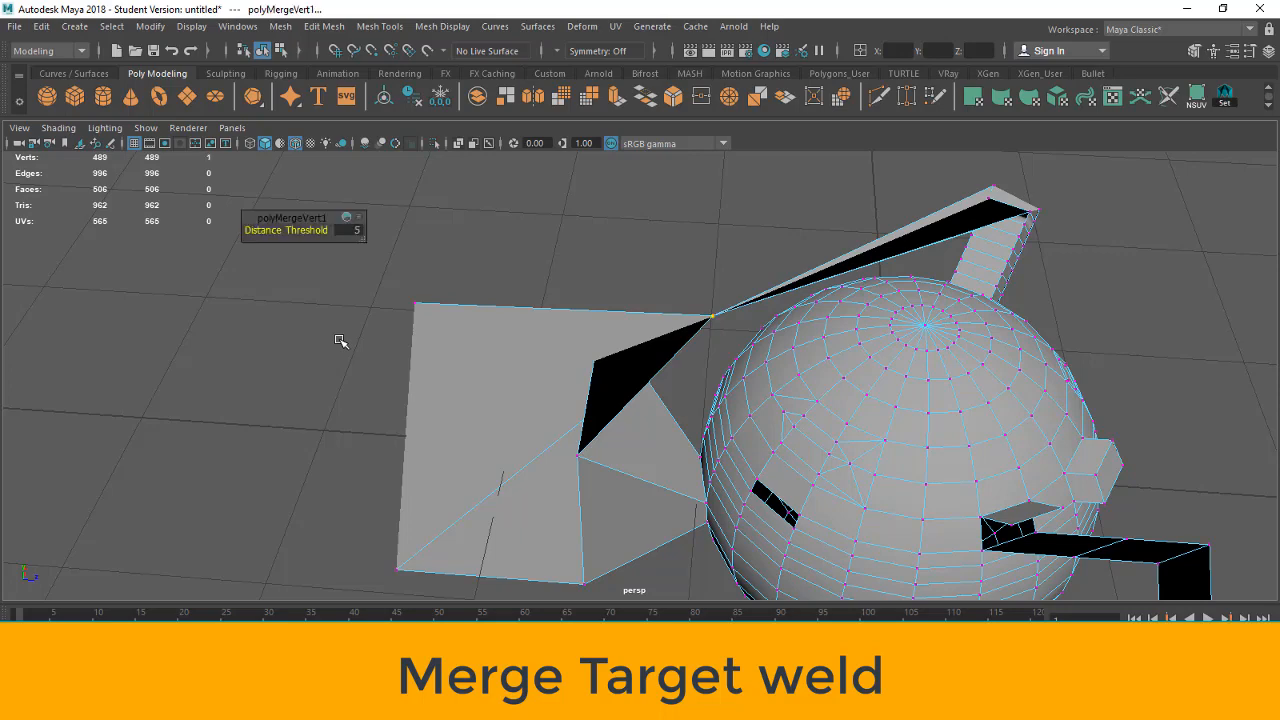
key("ctrl+z")
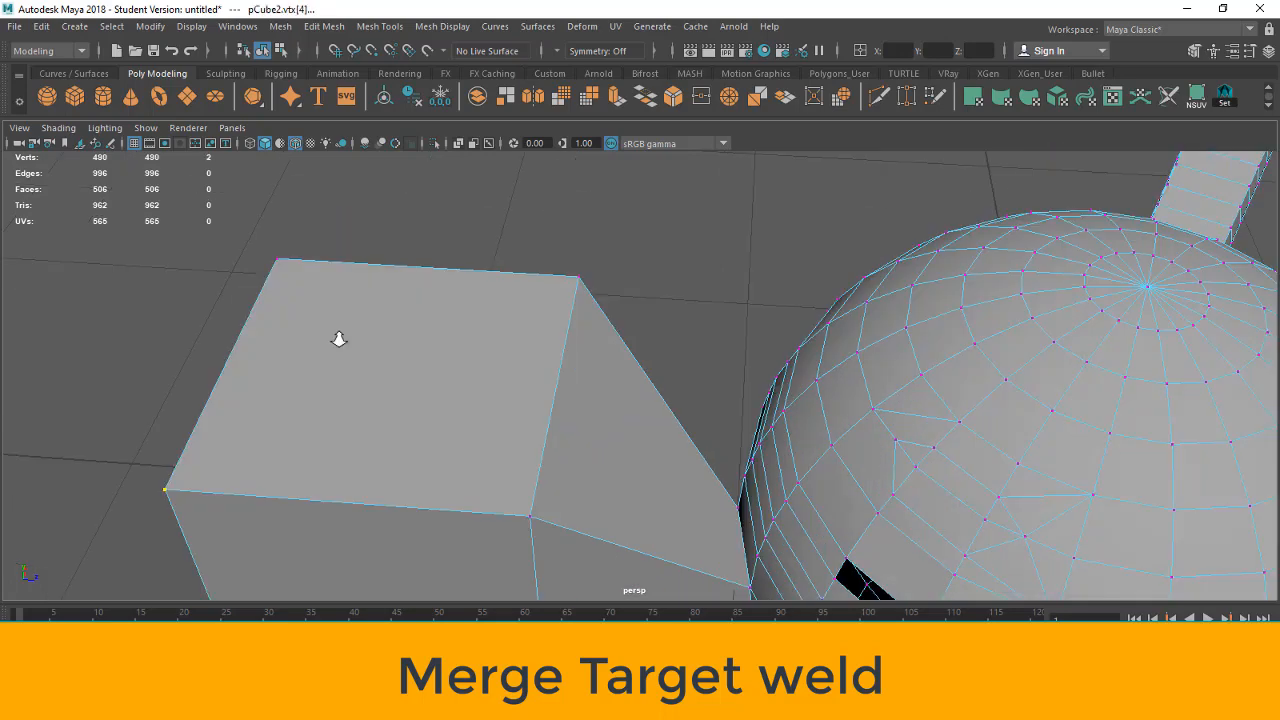
- Target Weld the cube's rear upper corner vertex farthest from the sphere to the rear corner nearer the sphere, and undo the weld
left_click(476, 256)
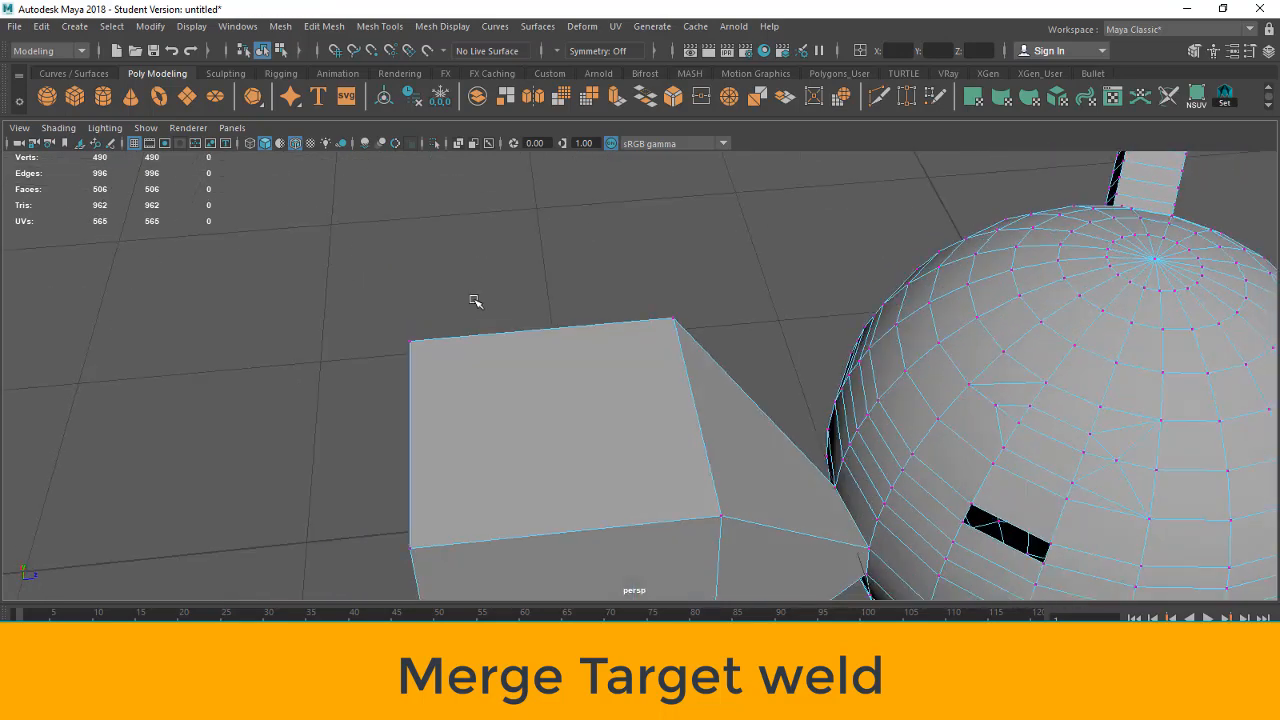
left_click_drag(474, 303, 280, 349, "alt")
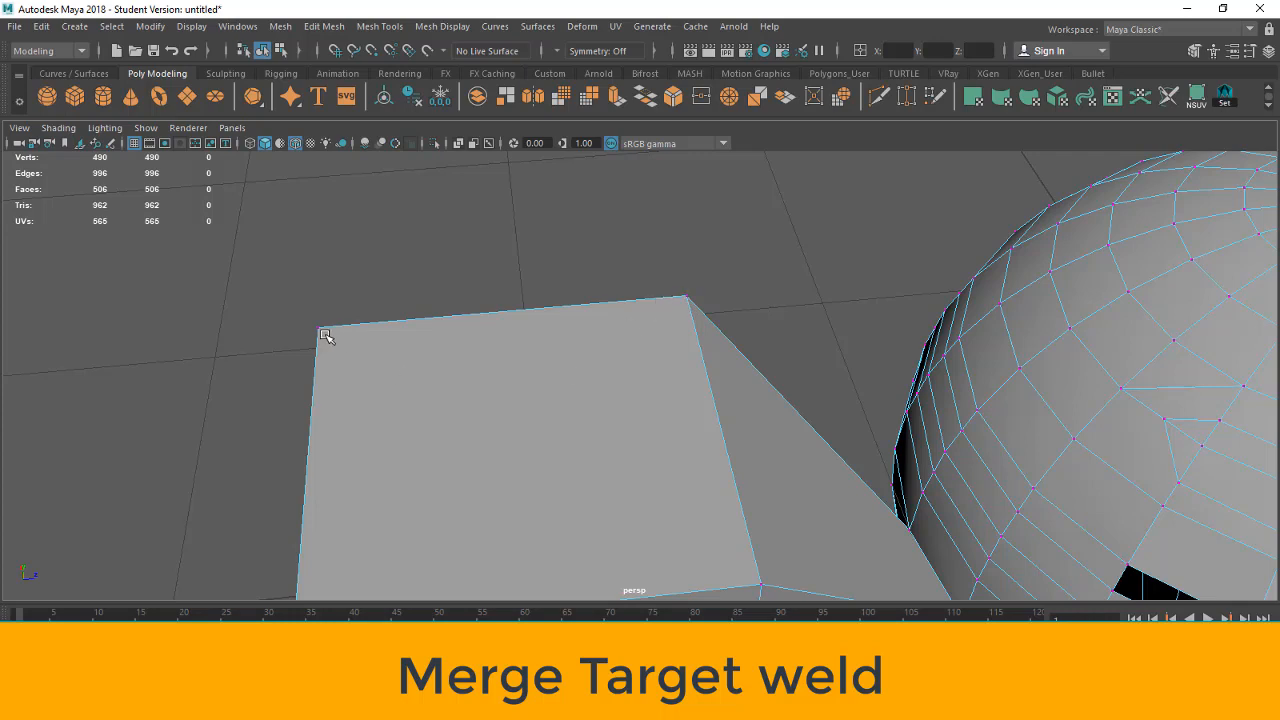
left_click(906, 97)
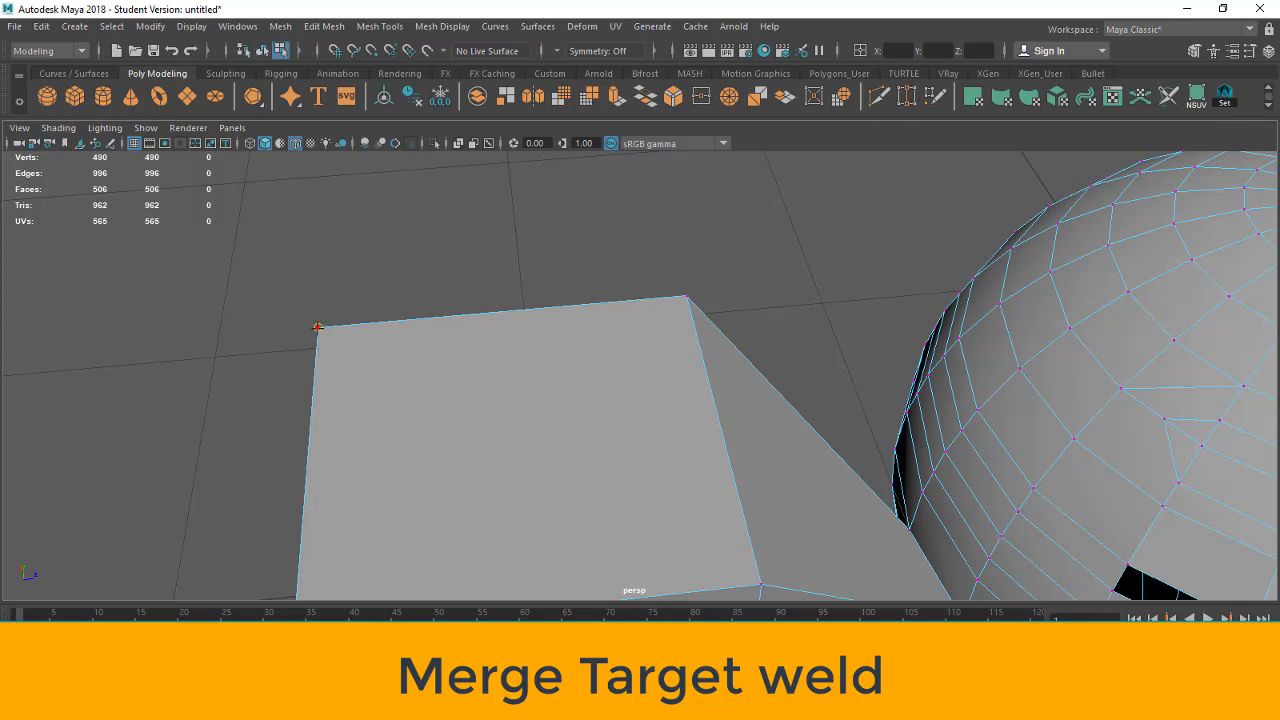
left_click(688, 295)
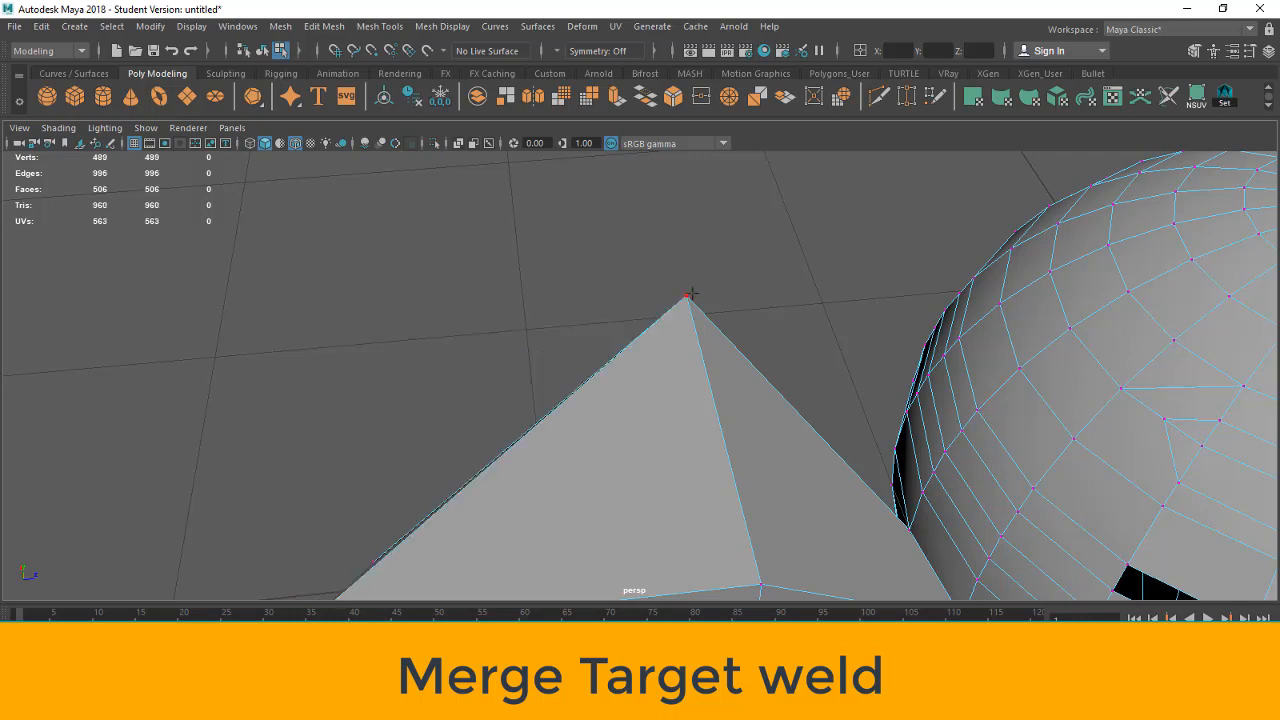
left_click_drag(706, 267, 686, 294)
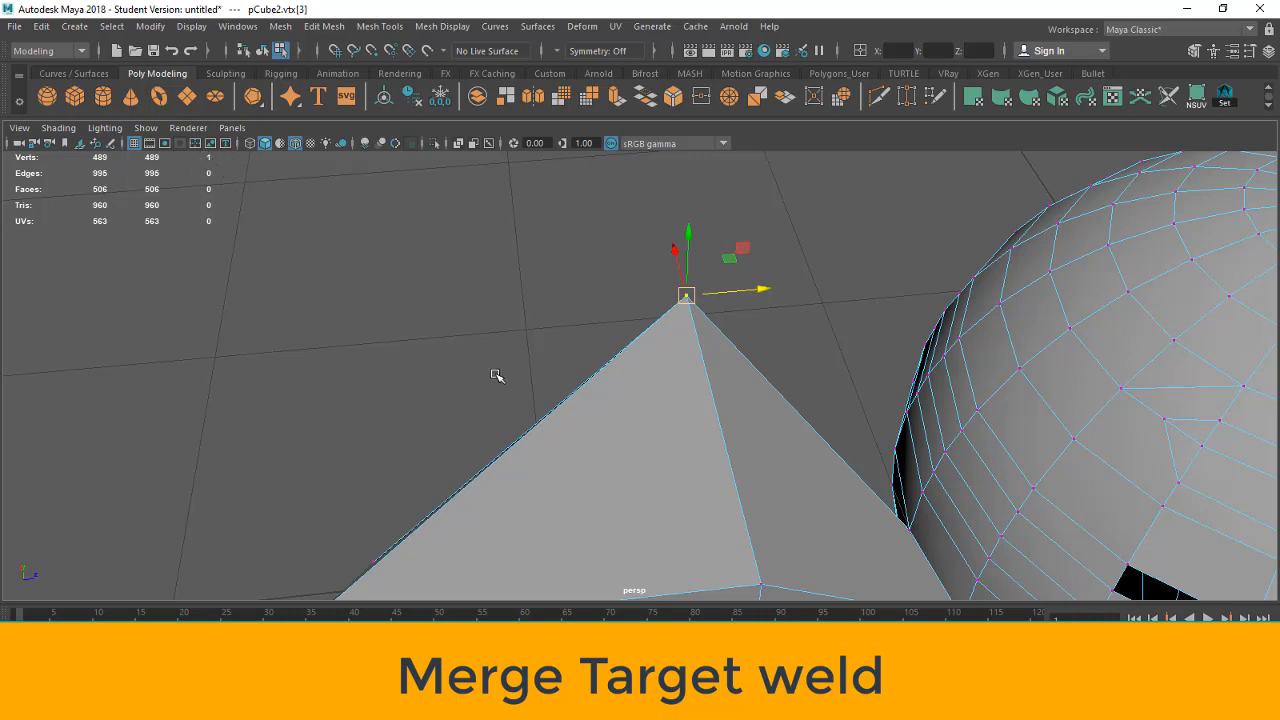
key("ctrl+z")
key("ctrl+z")
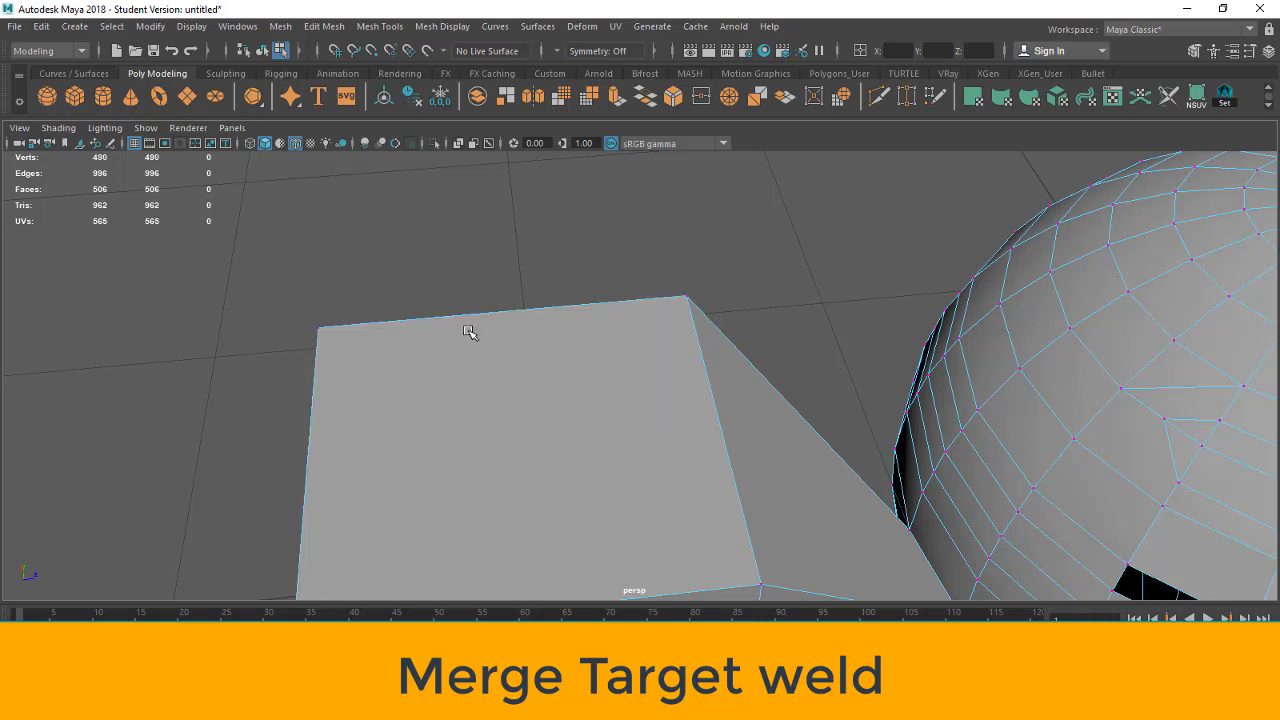
- Move the cube's rear upper corner vertex farthest from the sphere onto the rear corner vertex nearer the sphere using vertex snapping
left_click(318, 333)
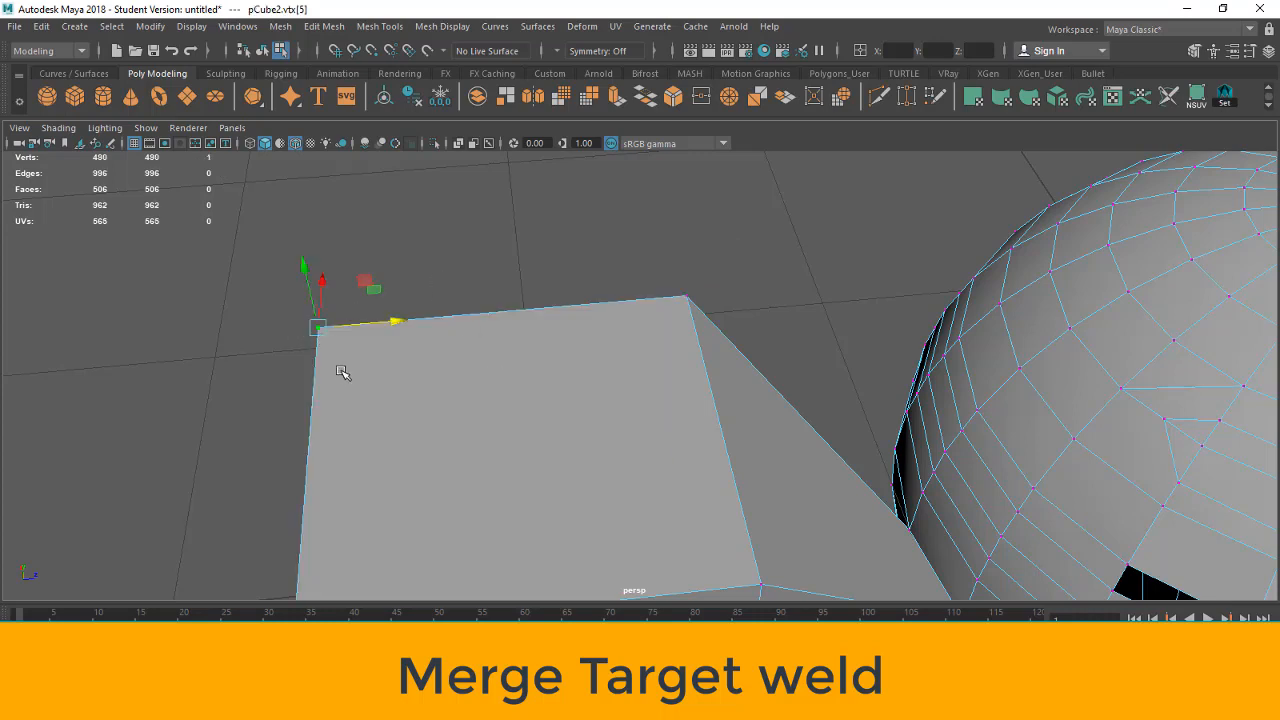
key("v")
left_click_drag(318, 330, 713, 251)
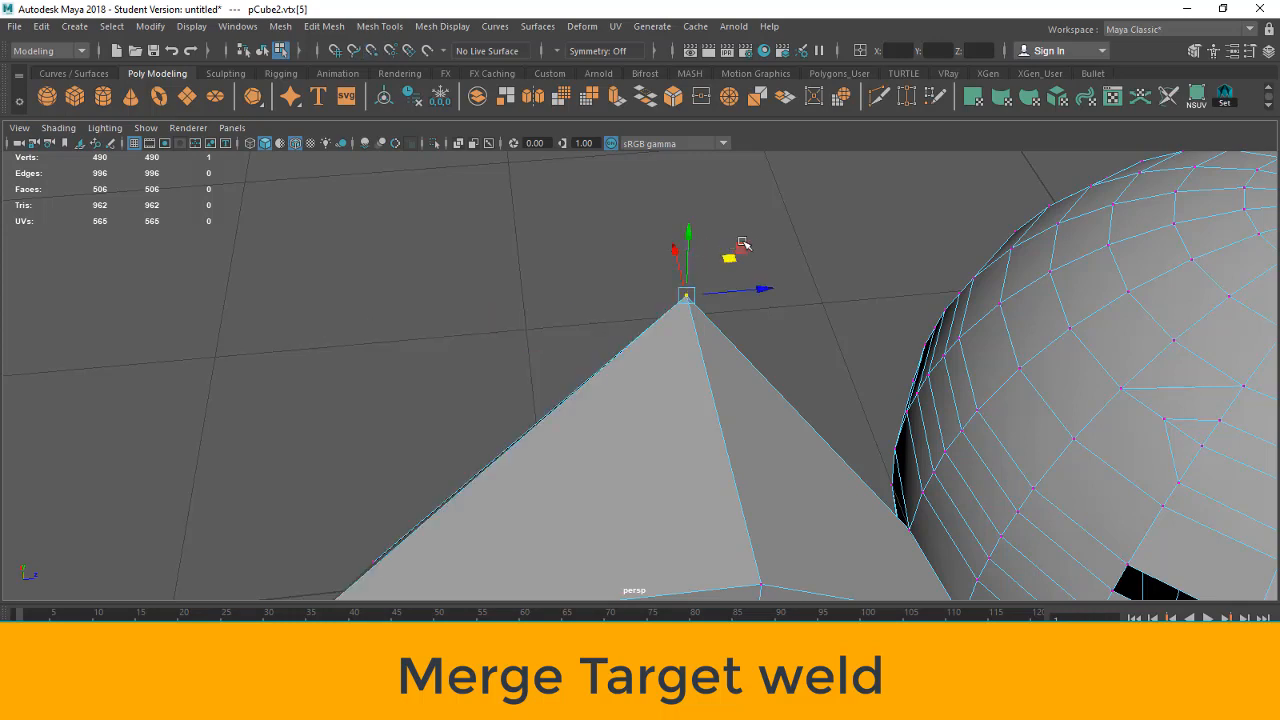
left_click(840, 252)
left_click_drag(840, 252, 787, 287, "alt")
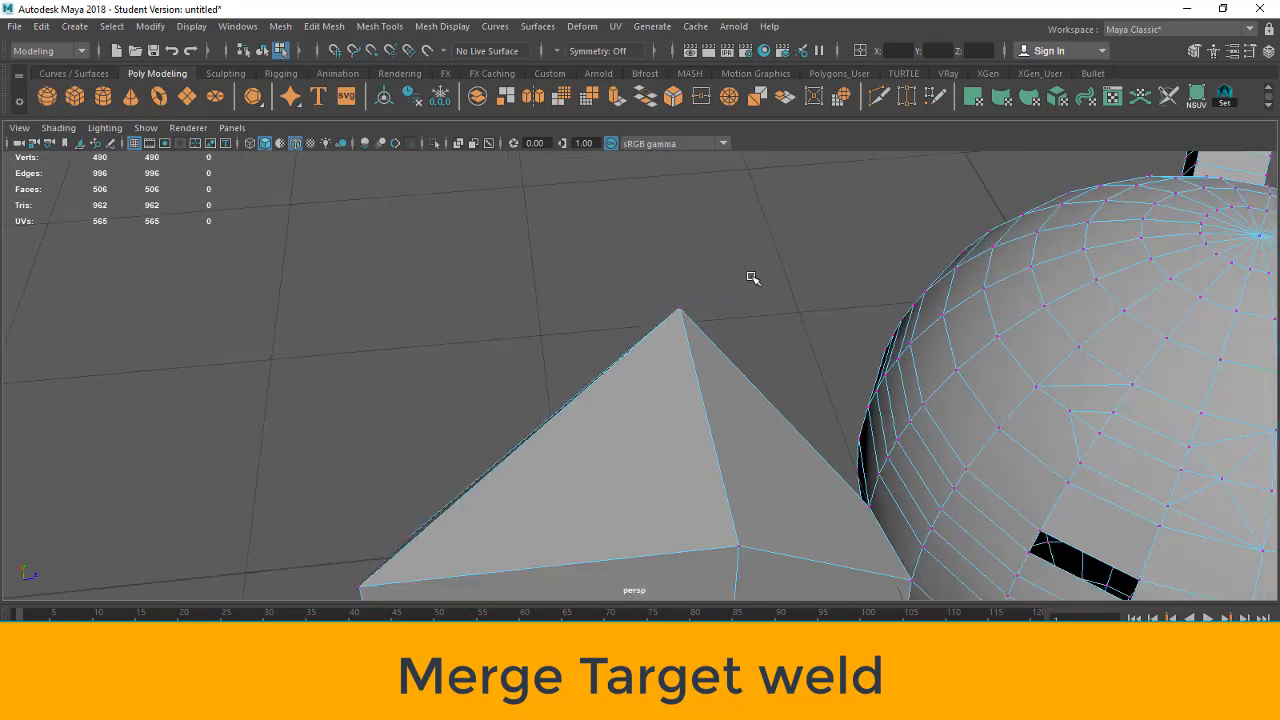
scroll(751, 277, "up", 3)
left_click_drag(712, 266, 688, 289)
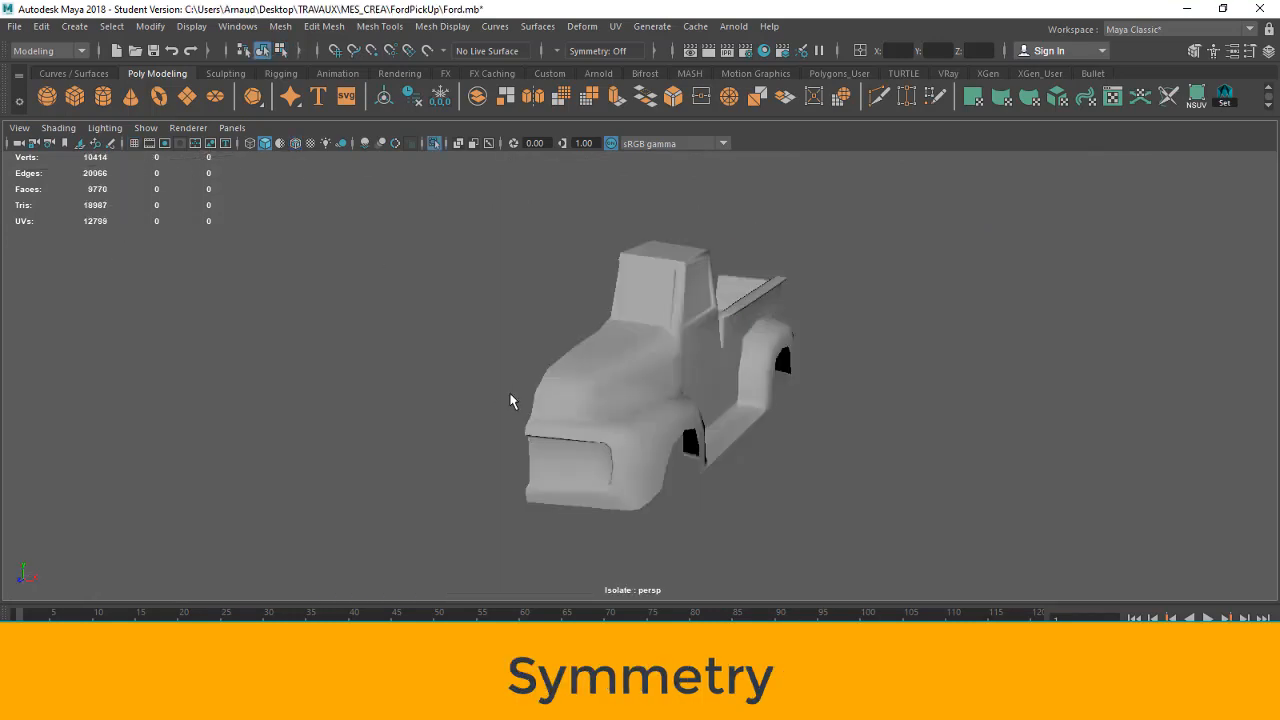
- Examine the half pickup truck body and the available Symmetry options
left_click_drag(646, 406, 651, 301, "alt")
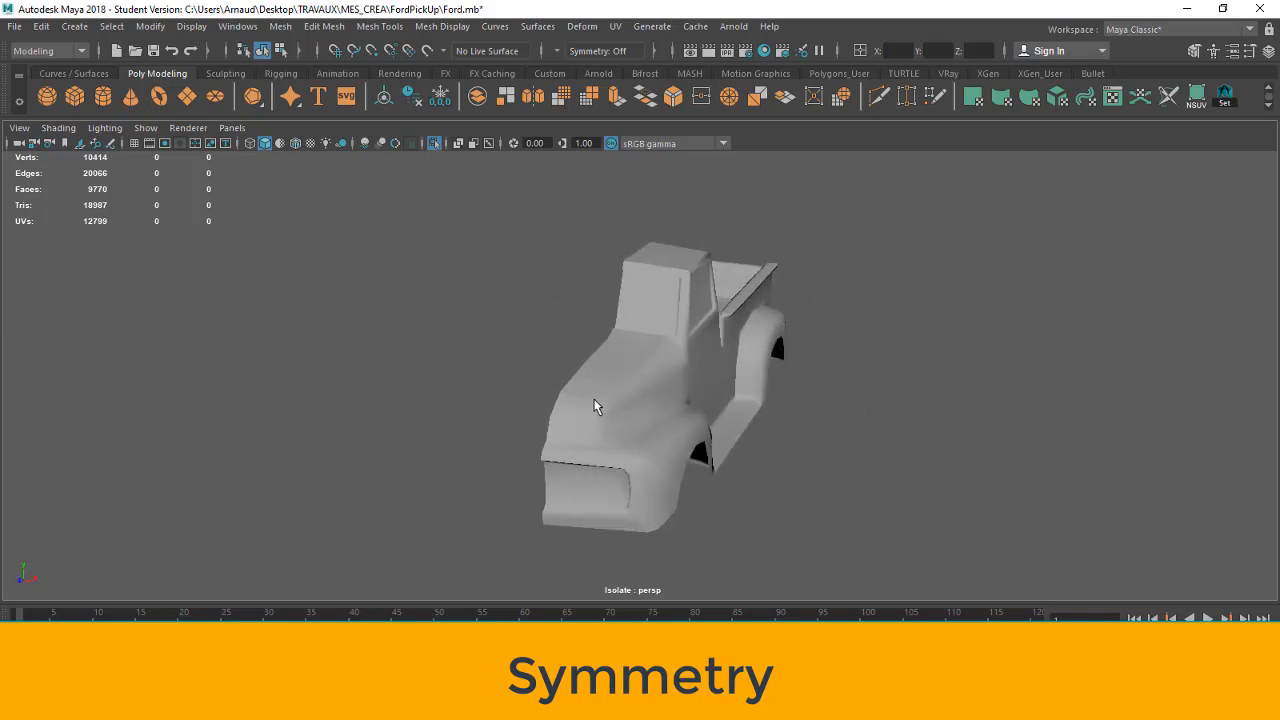
left_click_drag(594, 406, 586, 366, "alt")
scroll(584, 372, "up", 2)
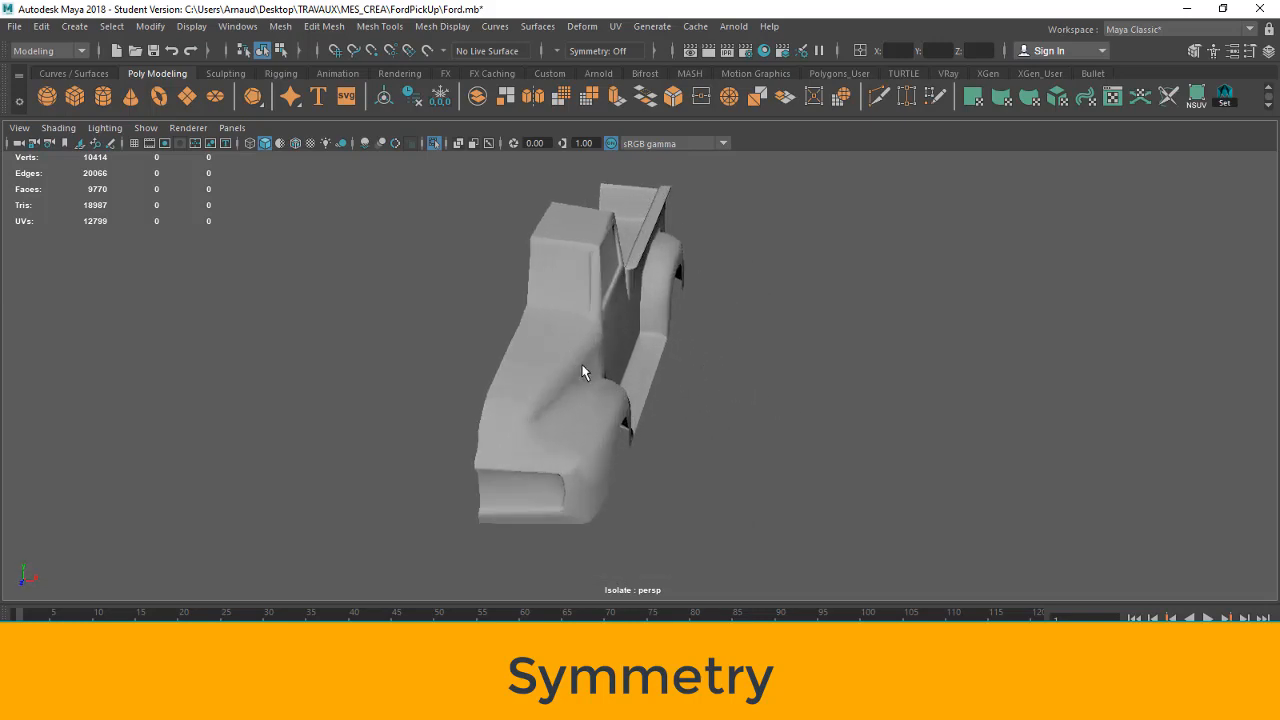
left_click(556, 52)
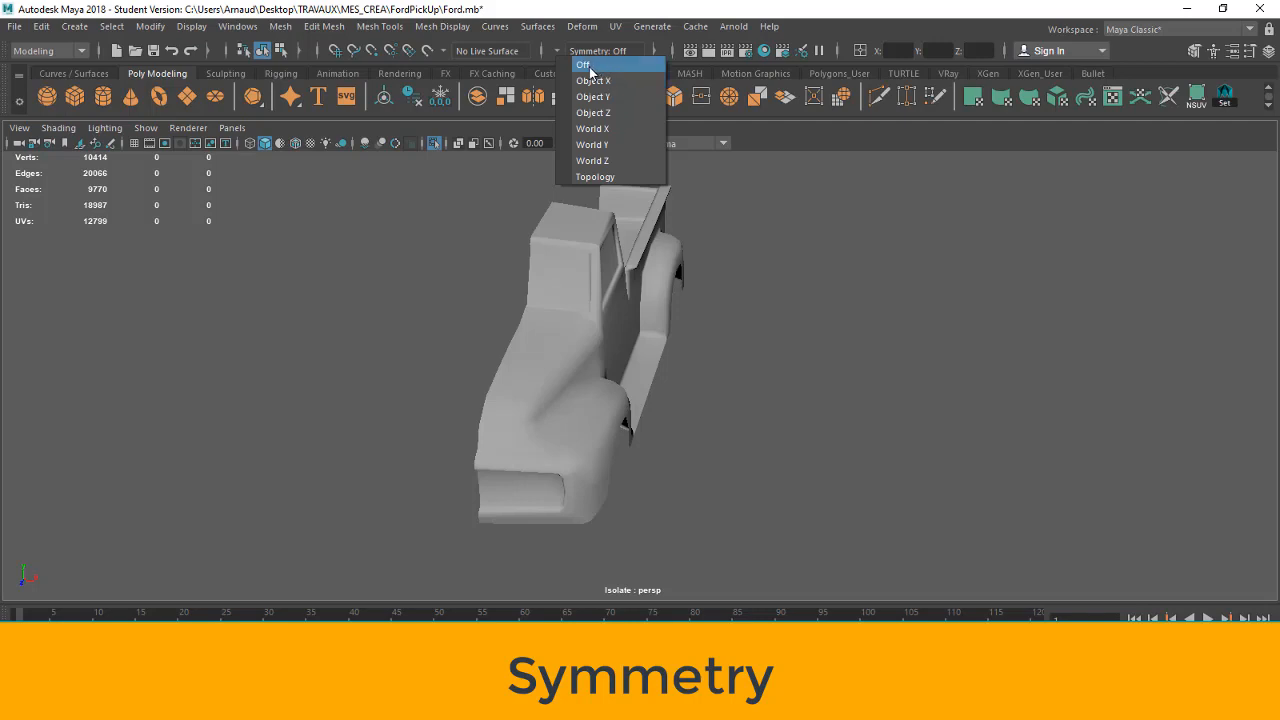
- Select the half truck body, activate the Move tool, and check its pivot and axes along the centre line
left_click(558, 371)
left_click(557, 369)
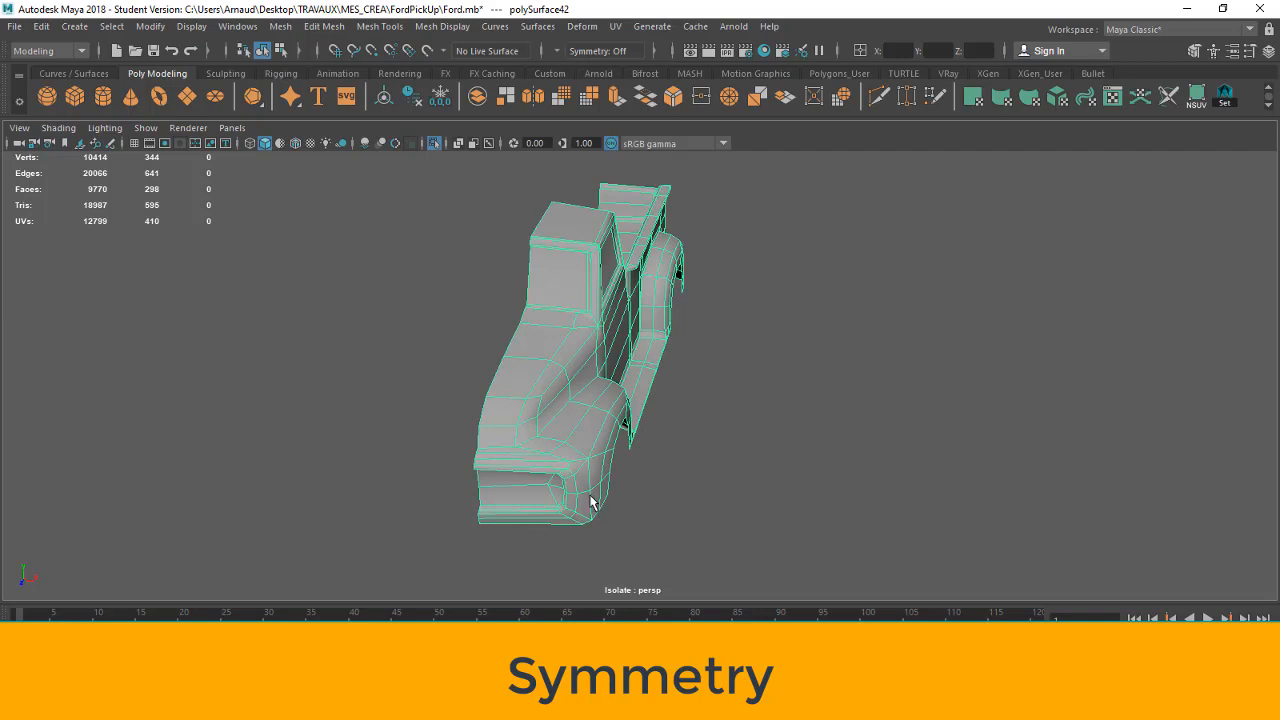
left_click_drag(520, 397, 551, 391, "alt")
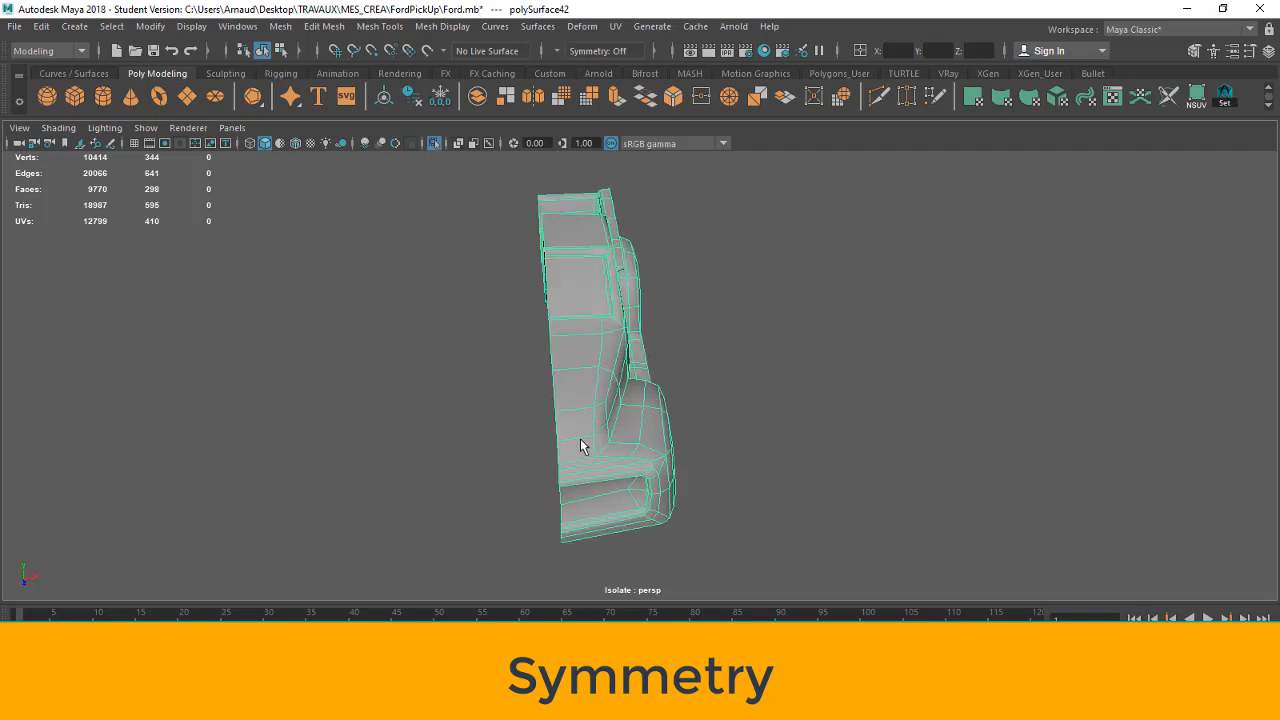
key("w")
left_click_drag(651, 434, 599, 245, "alt")
scroll(598, 244, "up", 5)
middle_click_drag(598, 244, 690, 382, "alt")
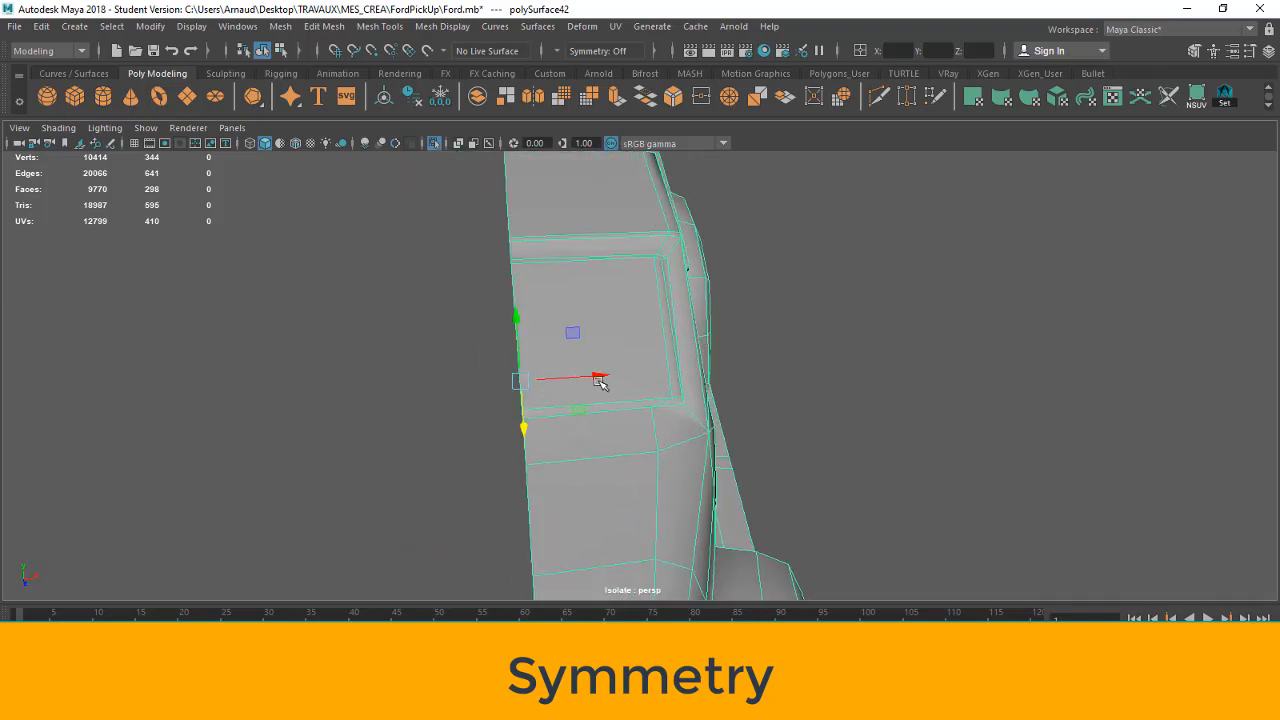
- Snap the half truck body's pivot to the vertex above the windshield on its open centre edge
left_click_drag(603, 383, 618, 378, "alt")
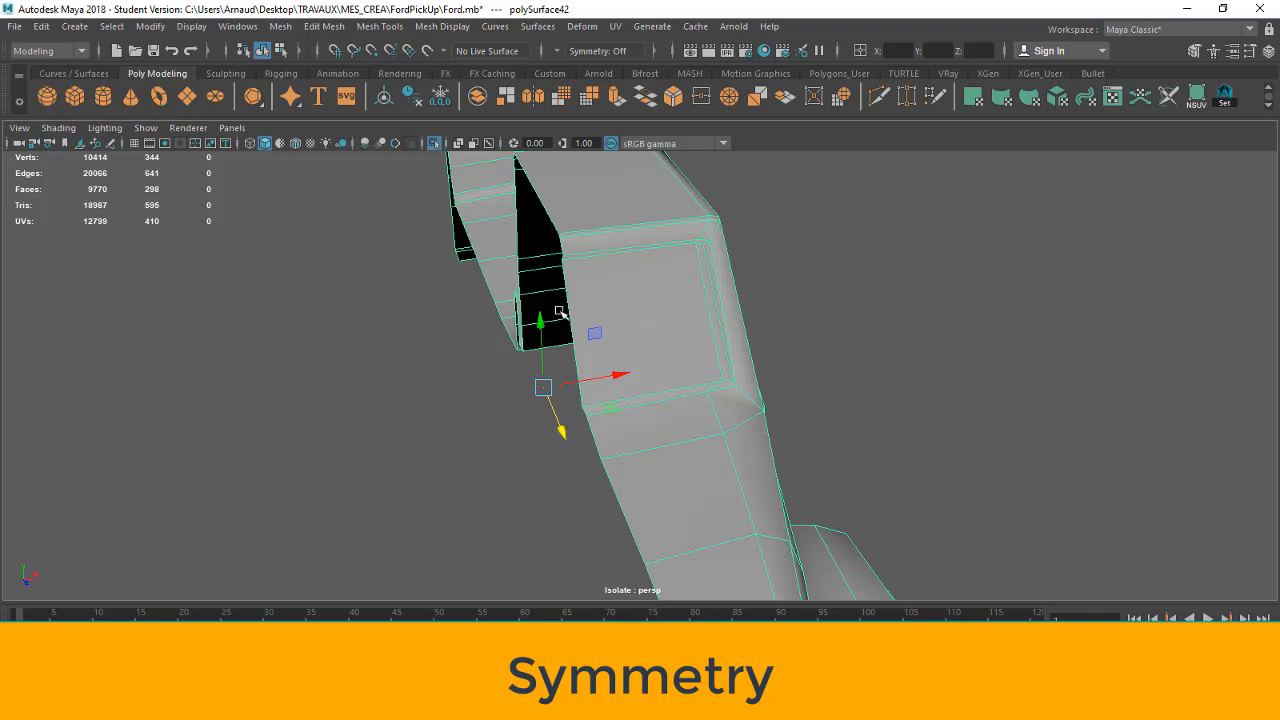
key("d")
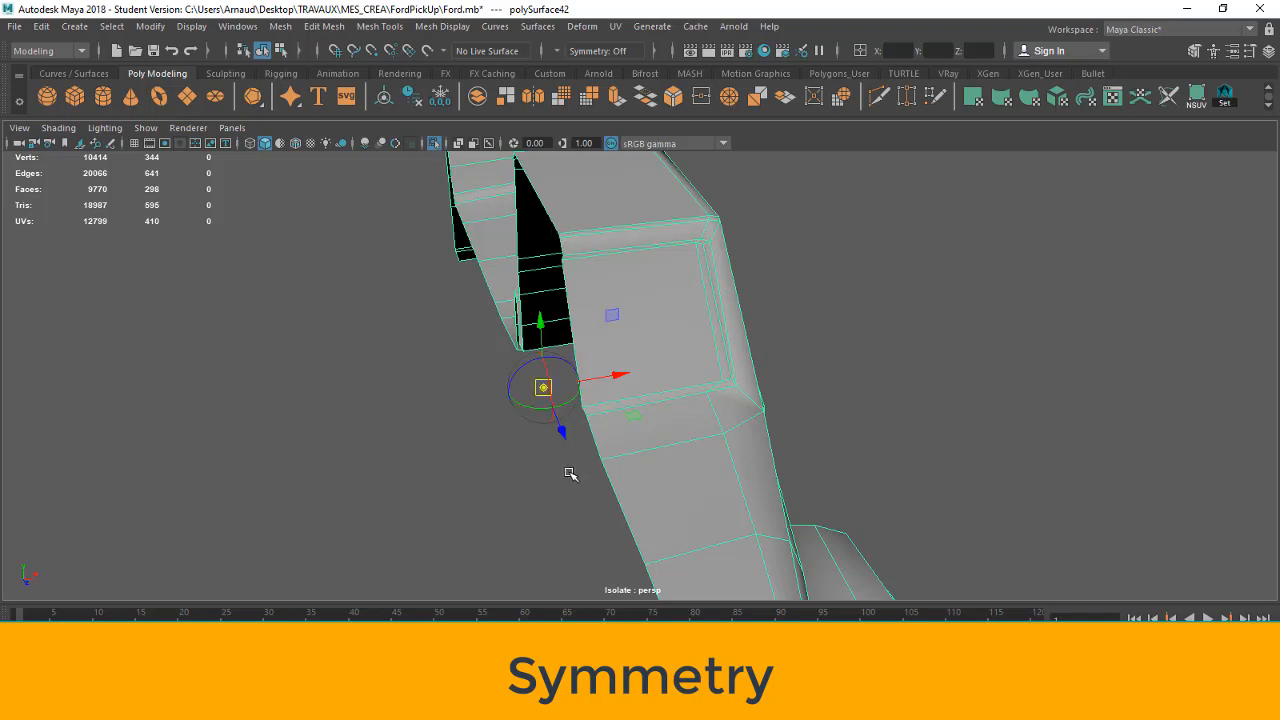
key("v")
left_click_drag(543, 391, 557, 240)
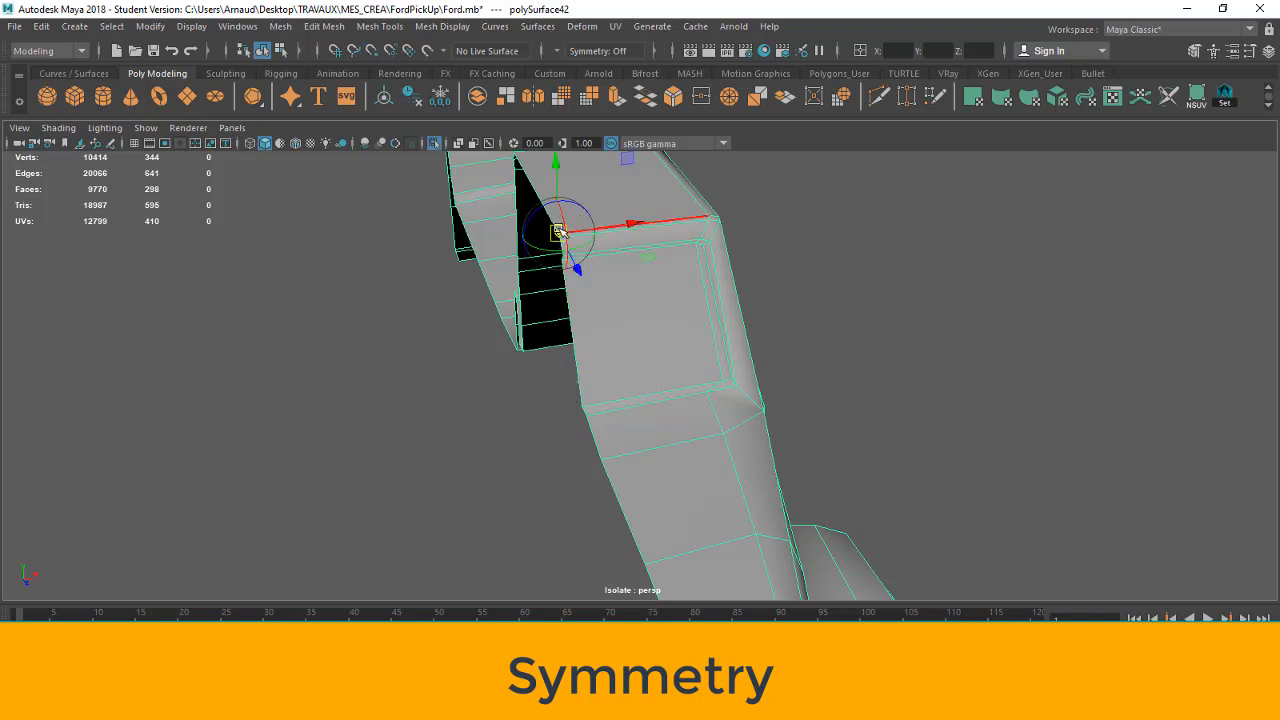
left_click(640, 380)
left_click_drag(640, 380, 614, 374, "alt")
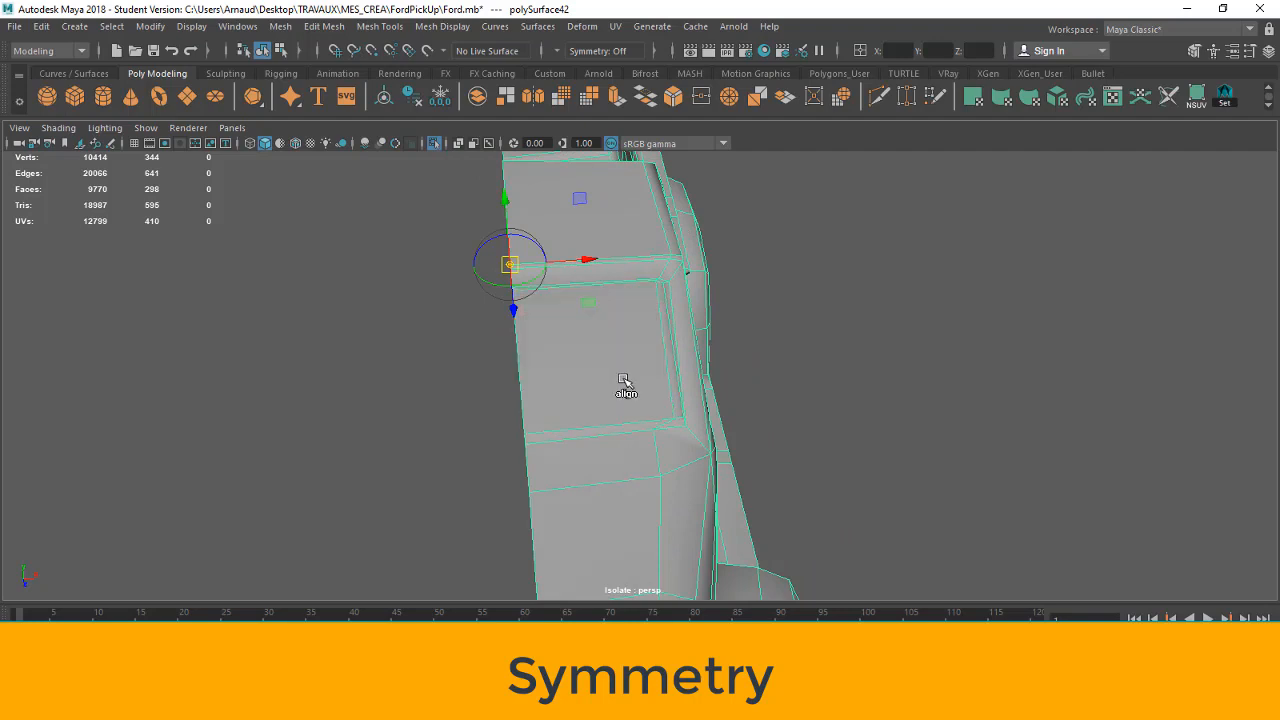
left_click(667, 390)
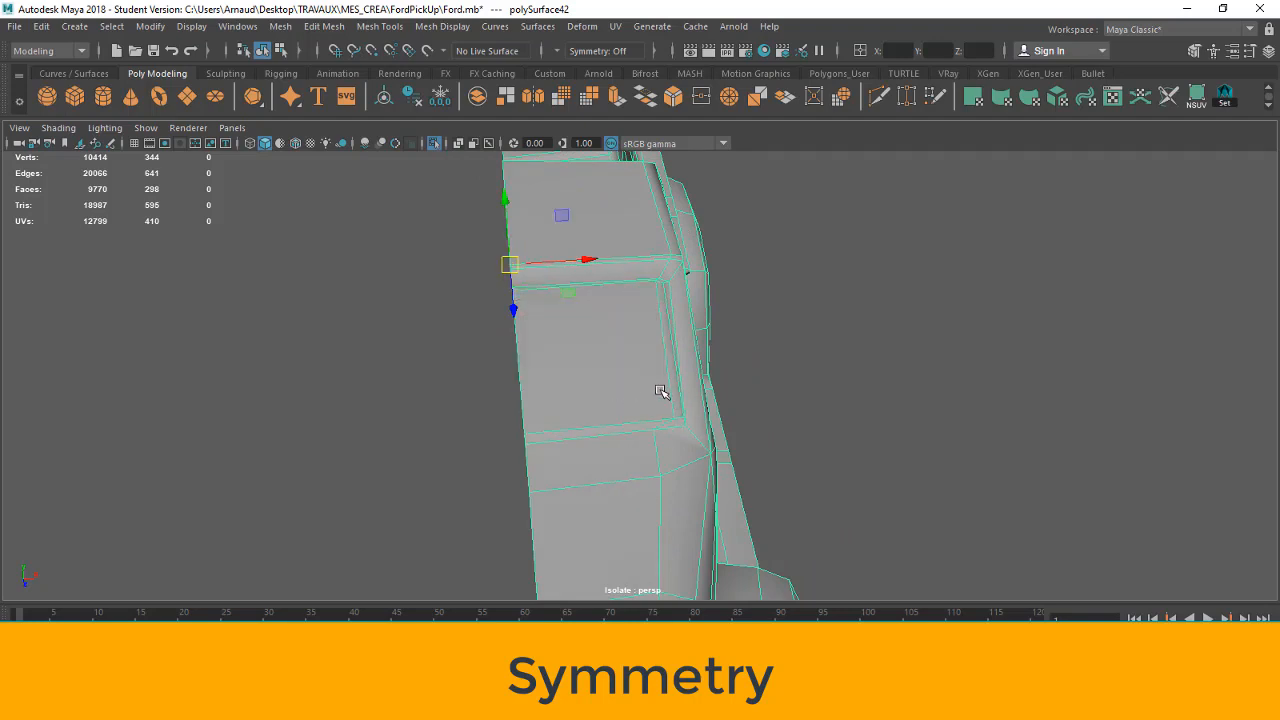
left_click_drag(660, 390, 709, 442, "alt")
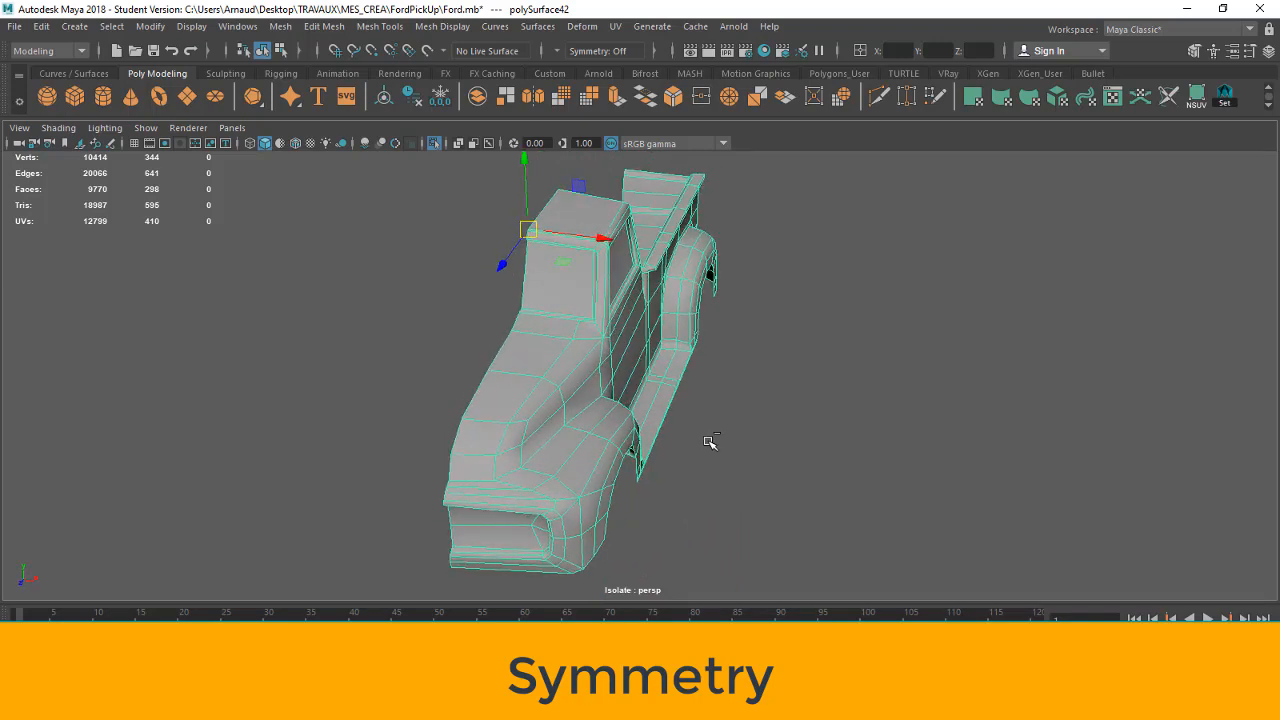
- Duplicate the half truck body and mirror the copy by setting its Scale X to -1
key("ctrl+d")
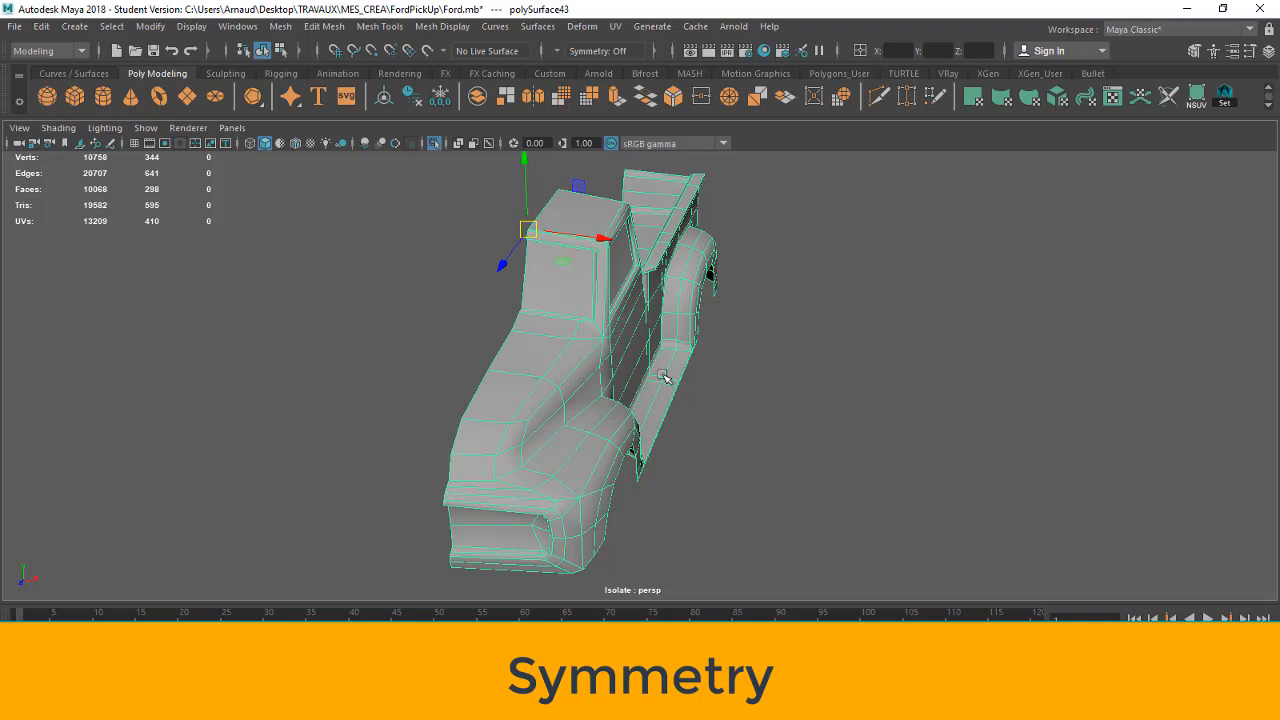
left_click_drag(594, 238, 750, 388)
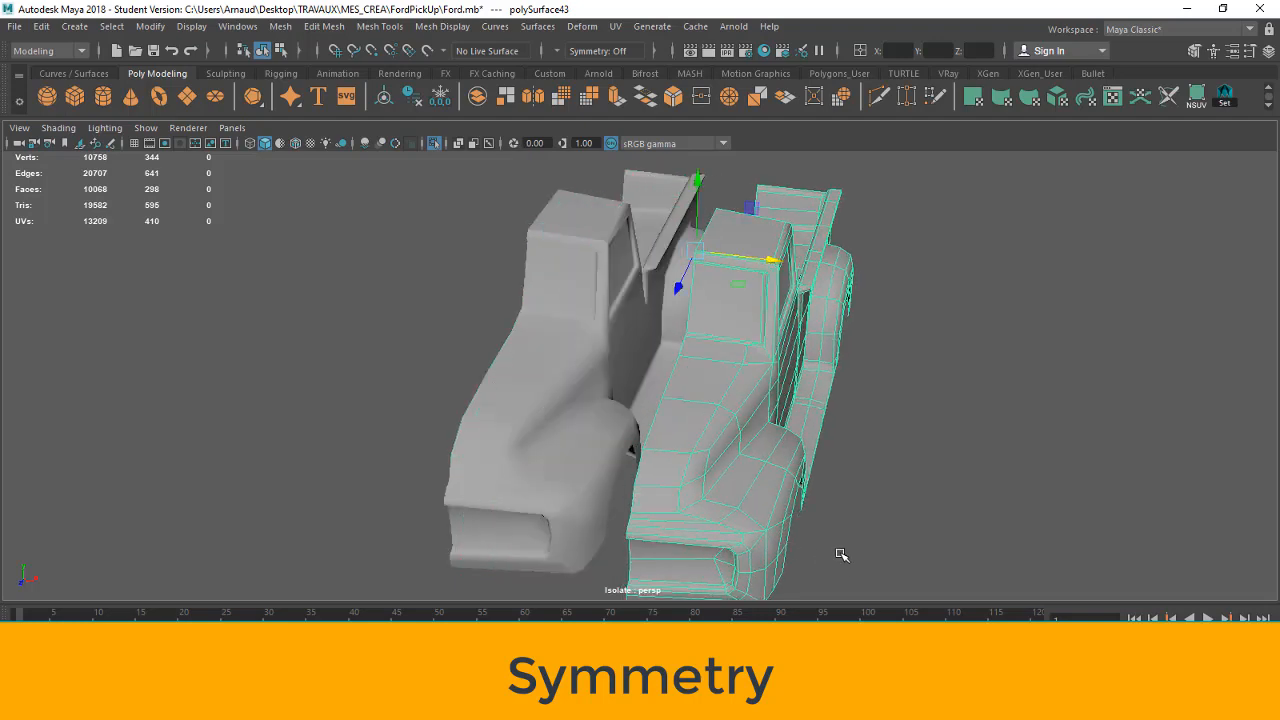
key("ctrl+z")
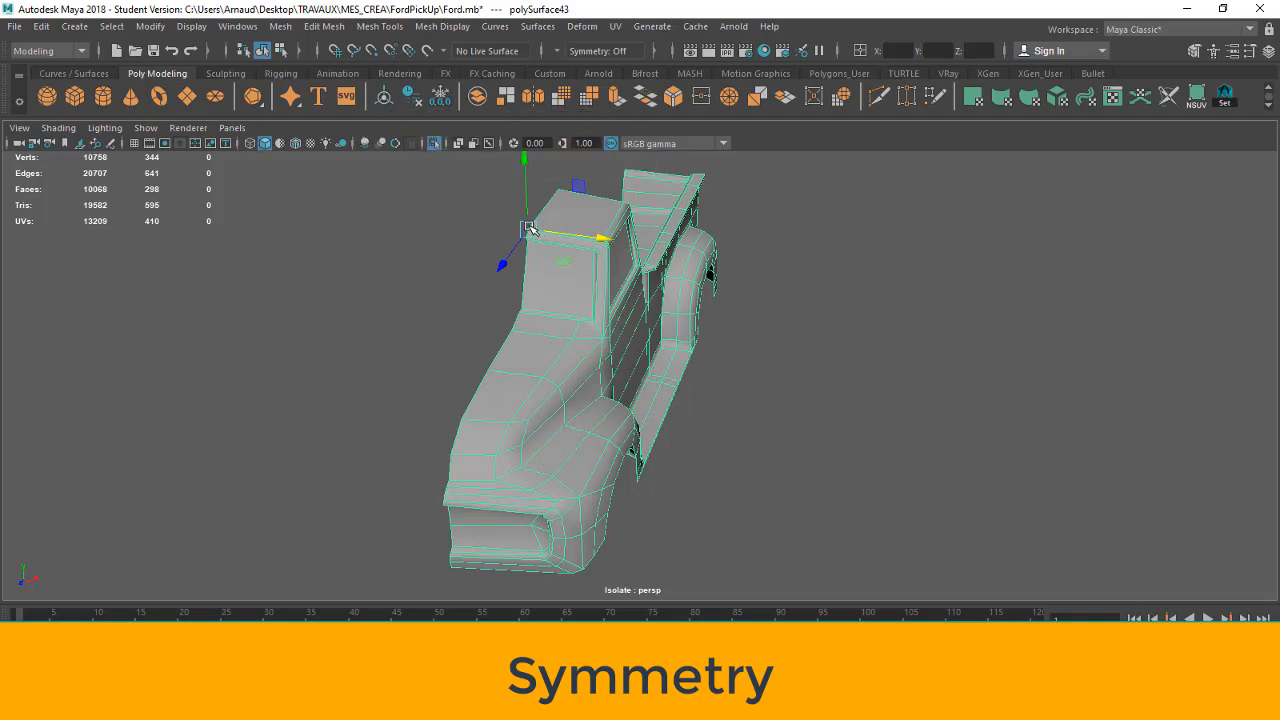
left_click(1268, 51)
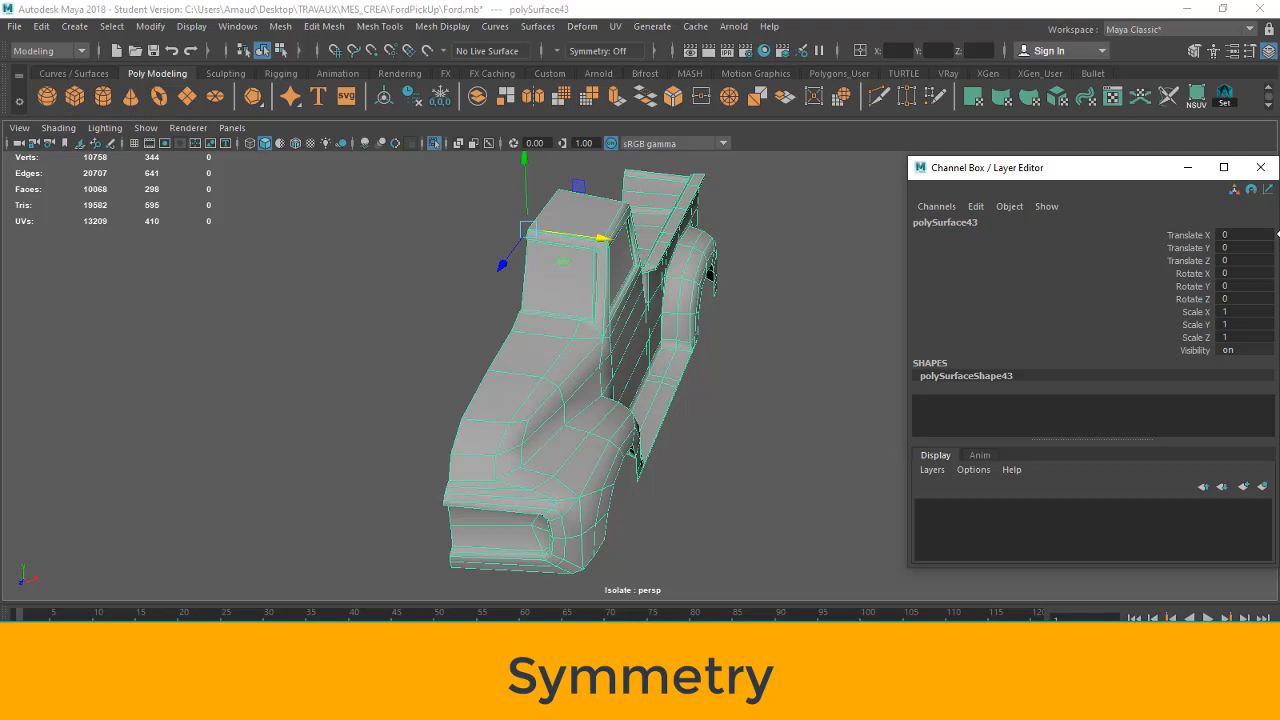
left_click(1237, 313)
type("-1")
key("Return")
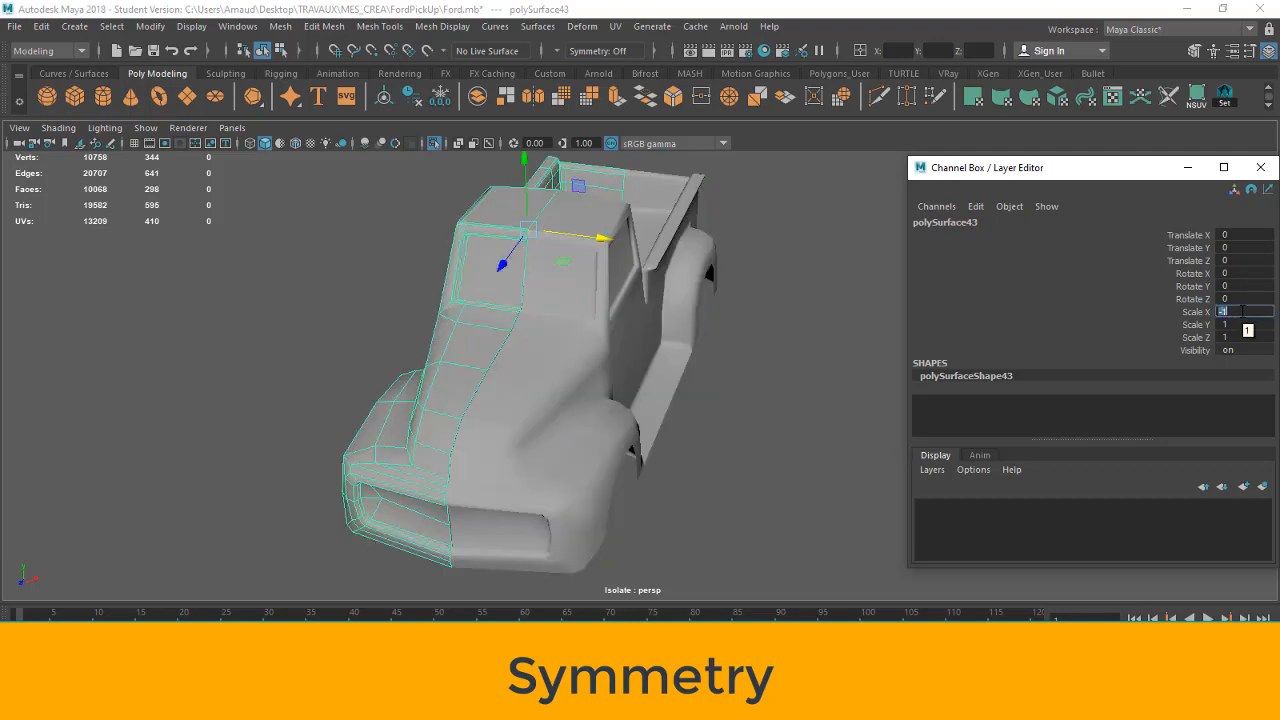
left_click(789, 437)
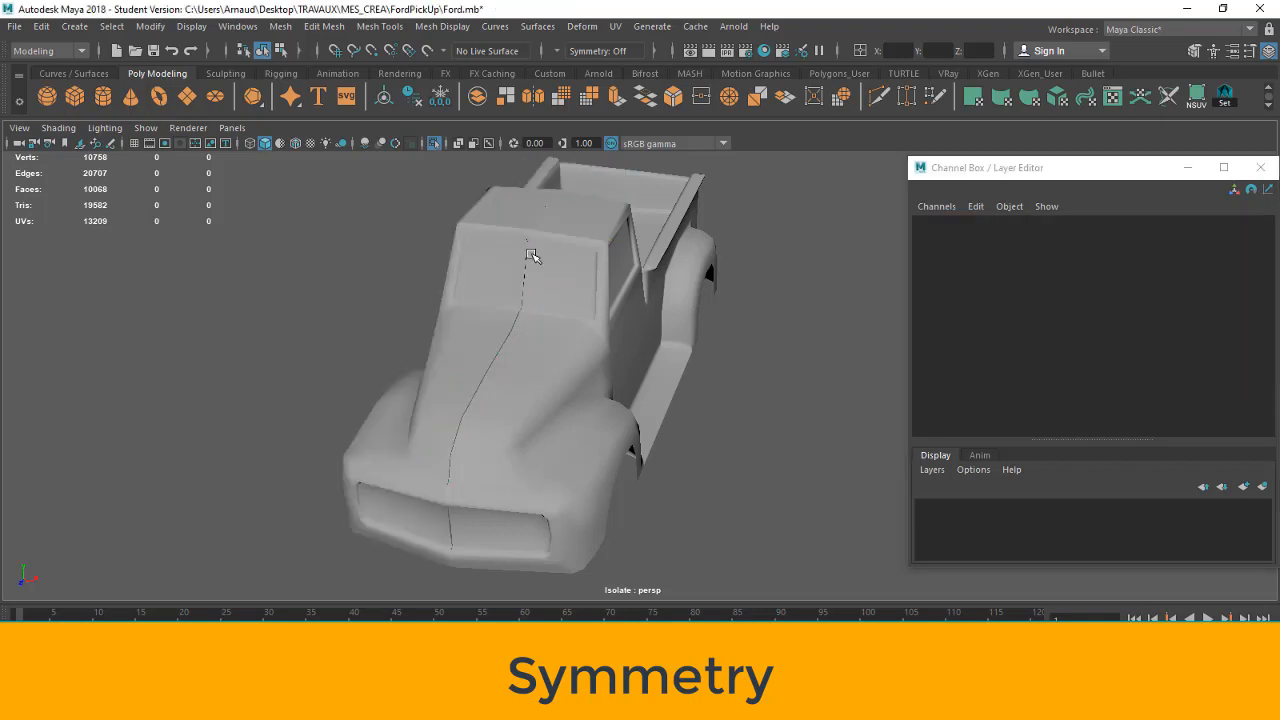
- Select the original and mirrored halves of the truck body together
left_click(494, 291)
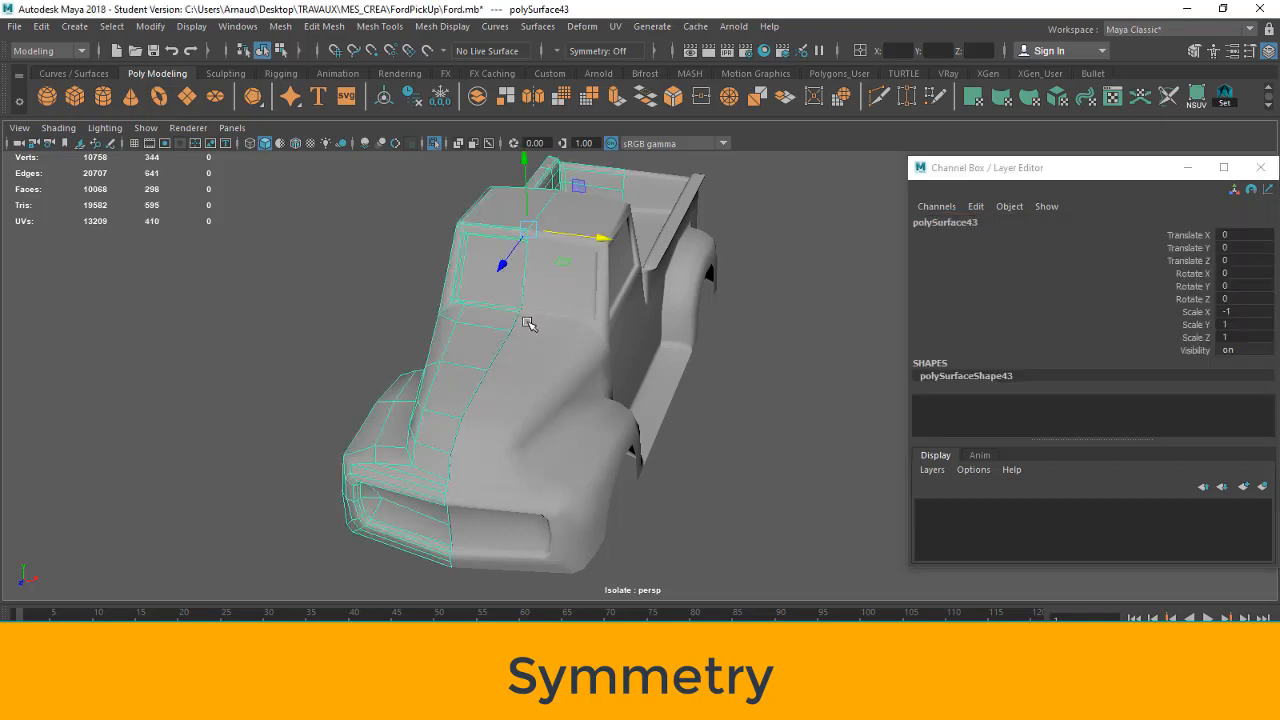
left_click_drag(529, 324, 632, 390, "alt")
left_click(561, 448)
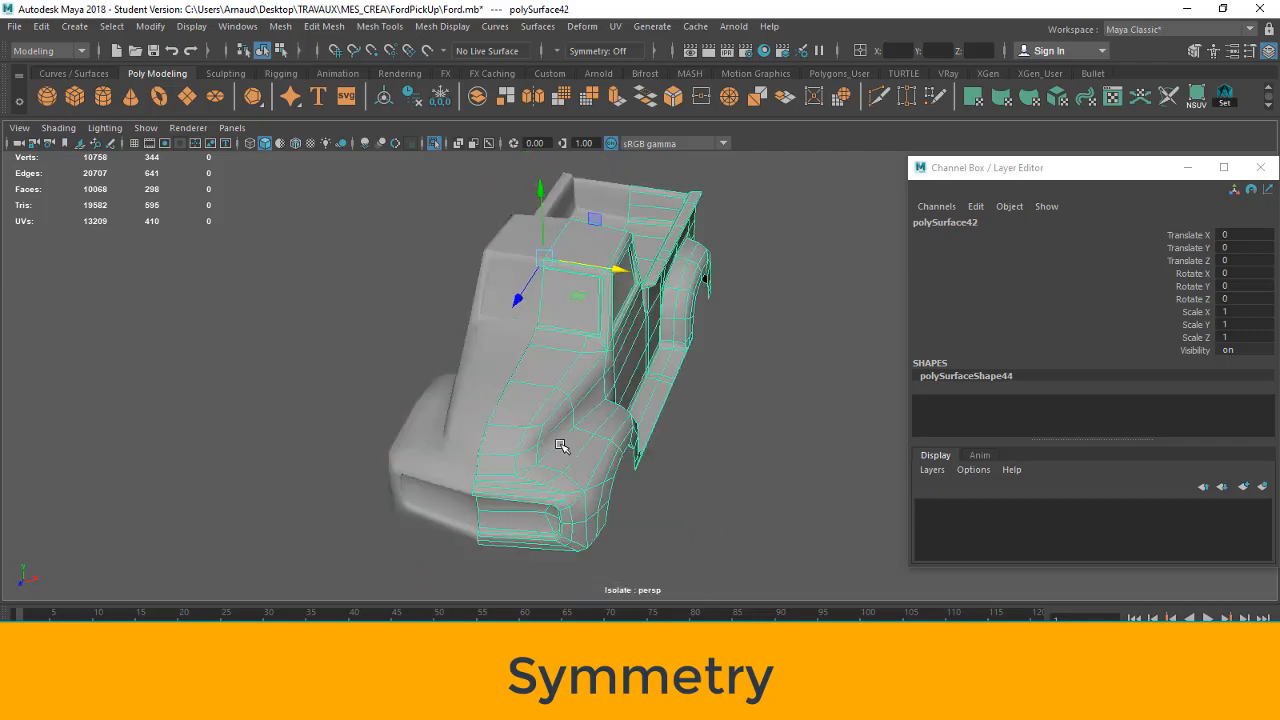
left_click(466, 437)
left_click(534, 492, "shift")
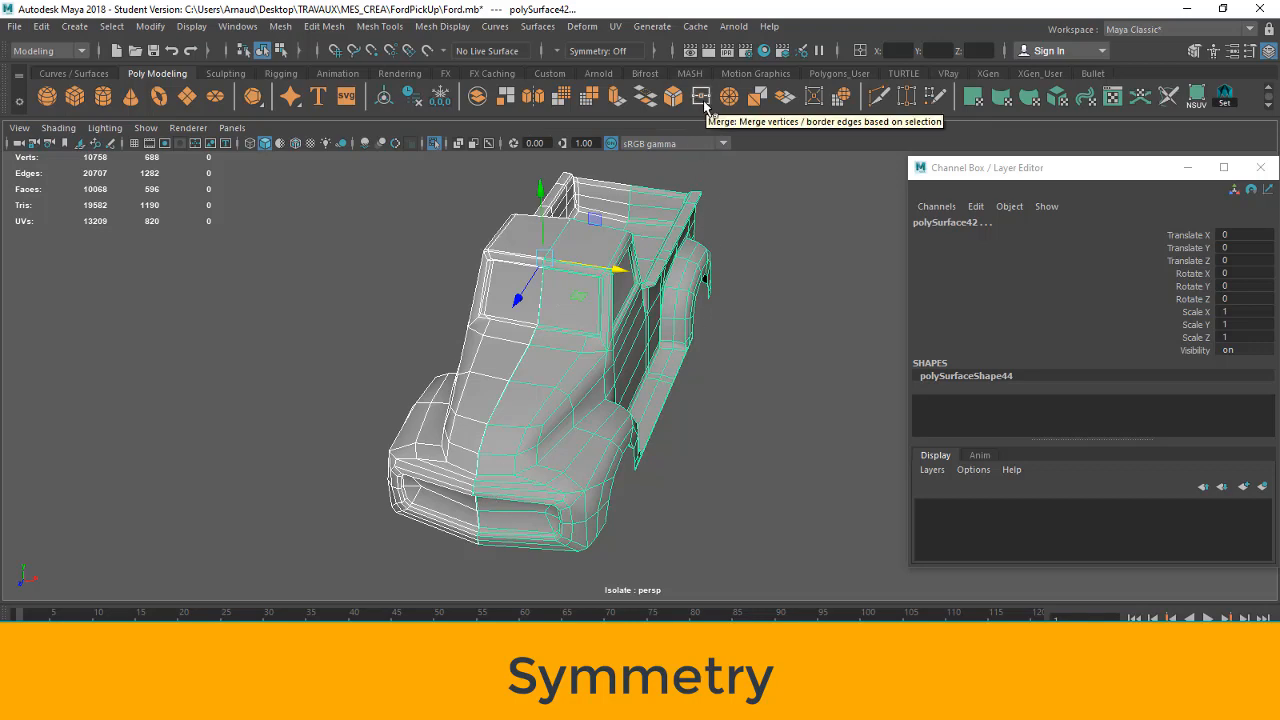
- Undo the mirroring of the duplicated half and delete that duplicate
key("ctrl+z")
key("ctrl+z")
key("ctrl+z")
key("ctrl+z")
key("ctrl+z")
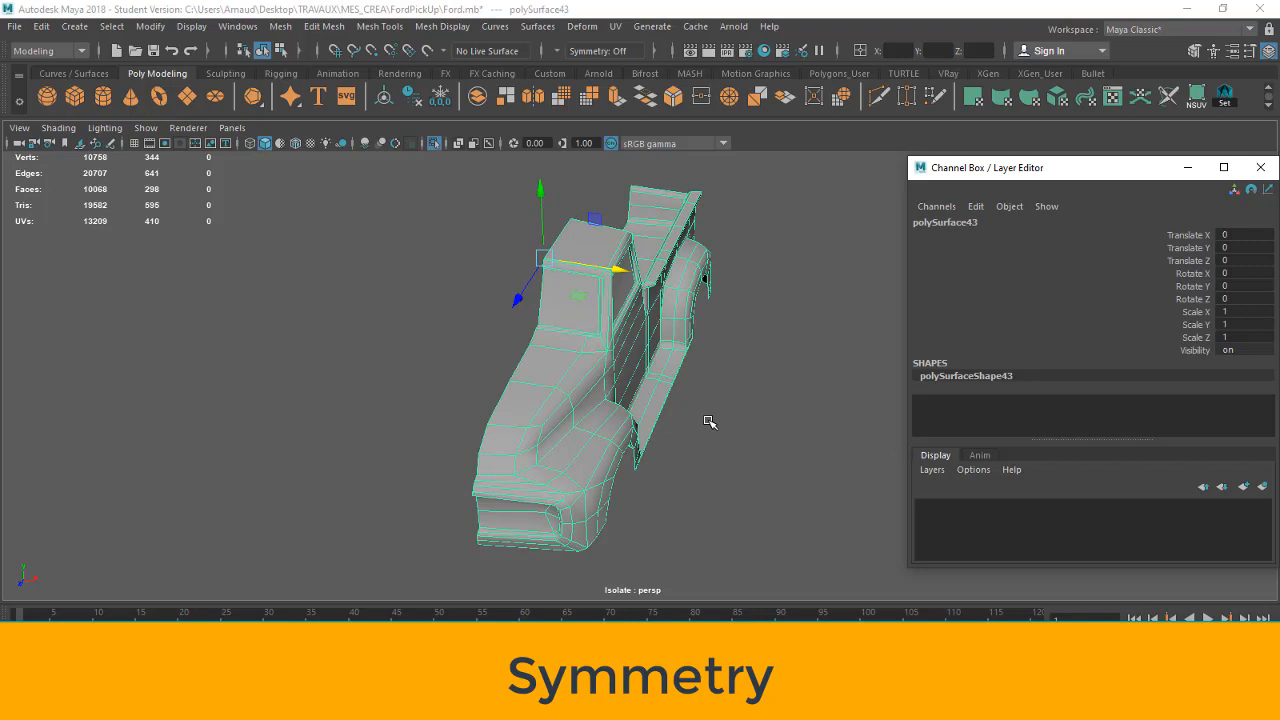
scroll(677, 400, "down", 3)
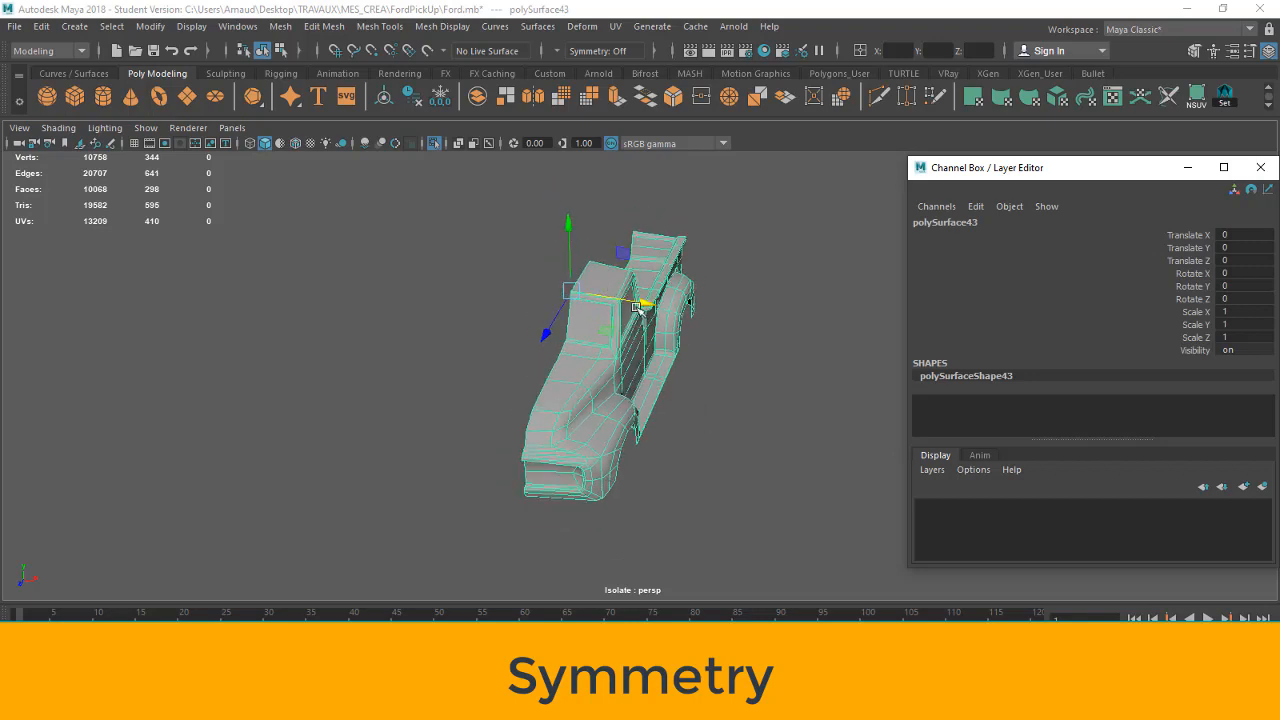
left_click_drag(611, 300, 517, 285)
key("Delete")
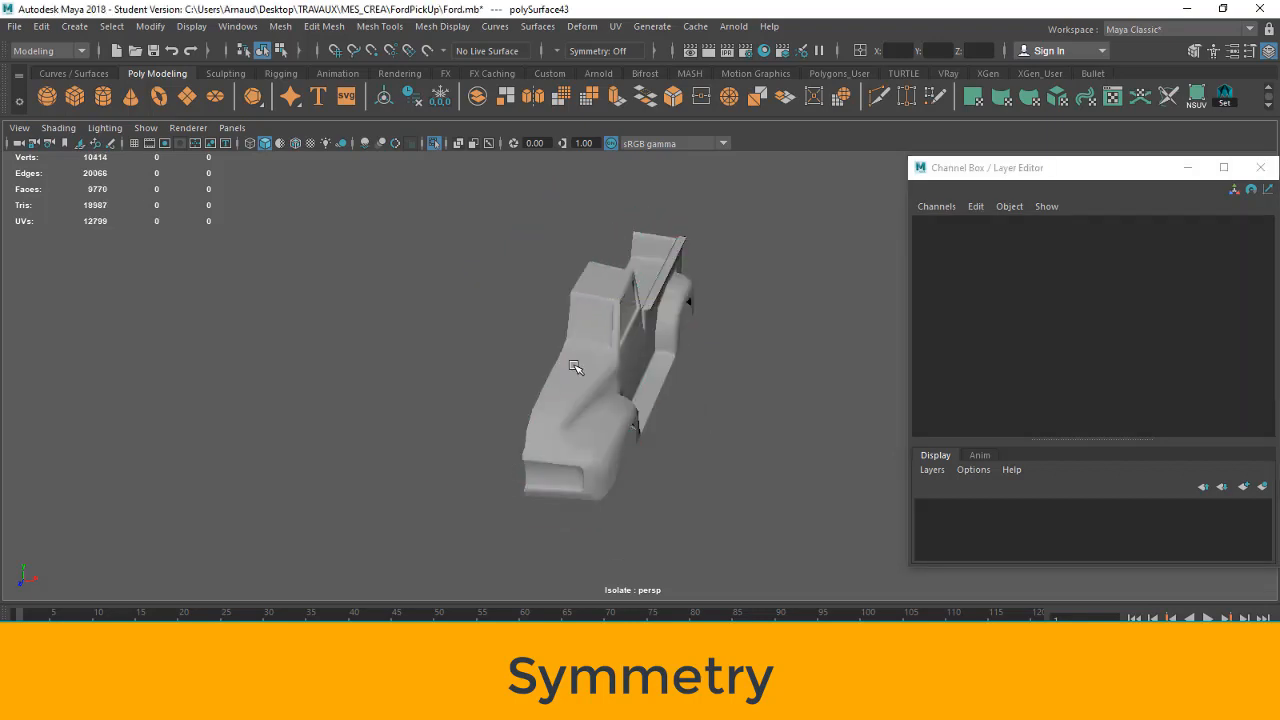
- Put the remaining half body in face selection mode and select all its faces
left_click(600, 331)
left_click_drag(562, 421, 636, 368, "alt")
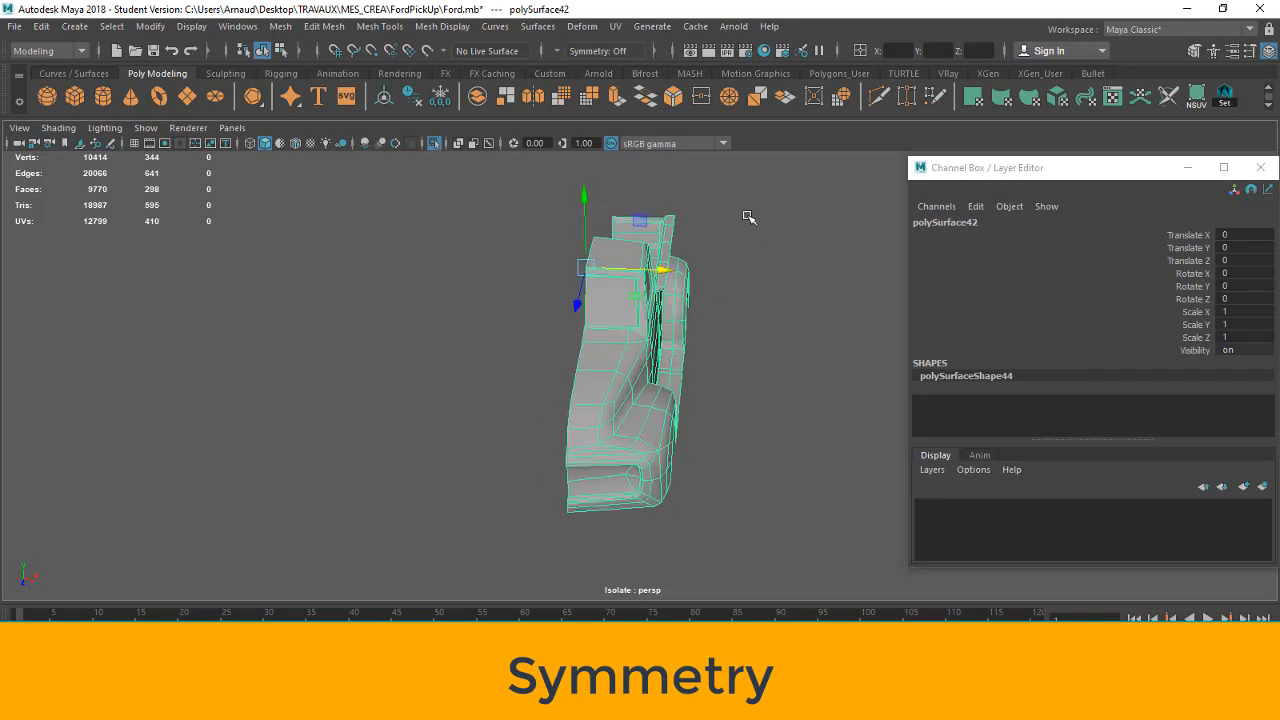
right_click_drag(749, 181, 749, 225)
left_click_drag(746, 183, 515, 587)
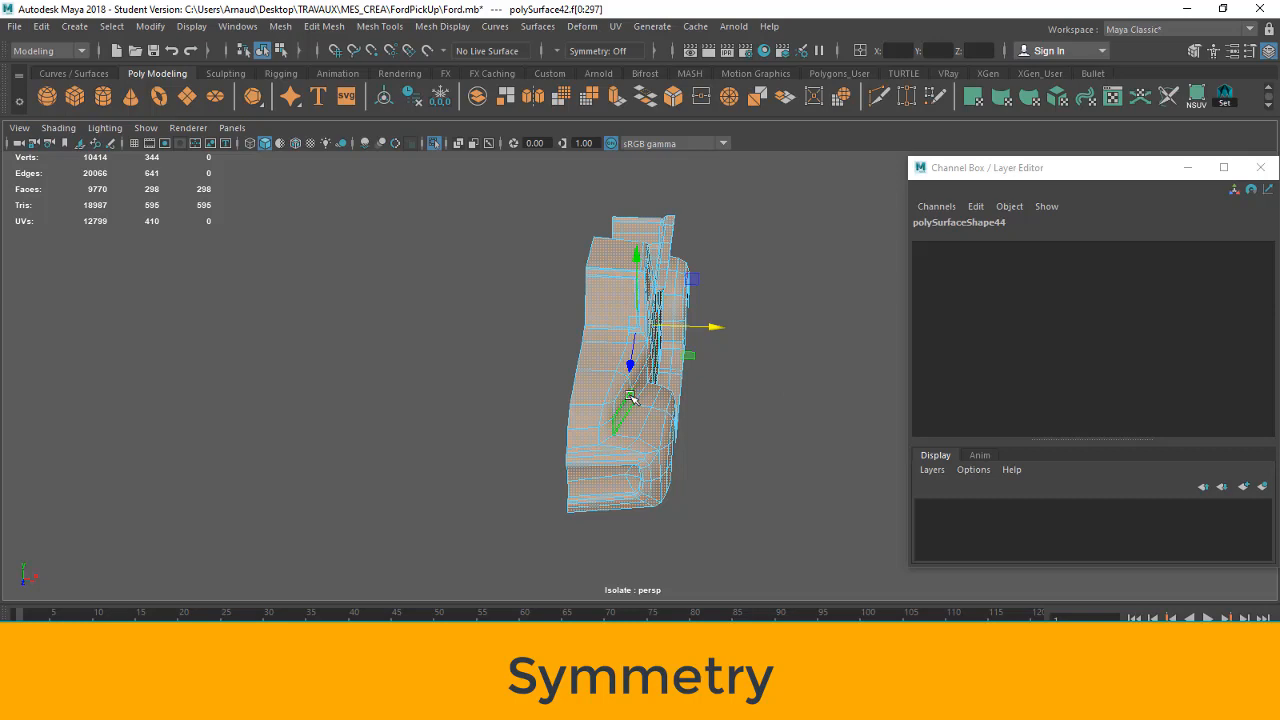
scroll(815, 327, "up", 2)
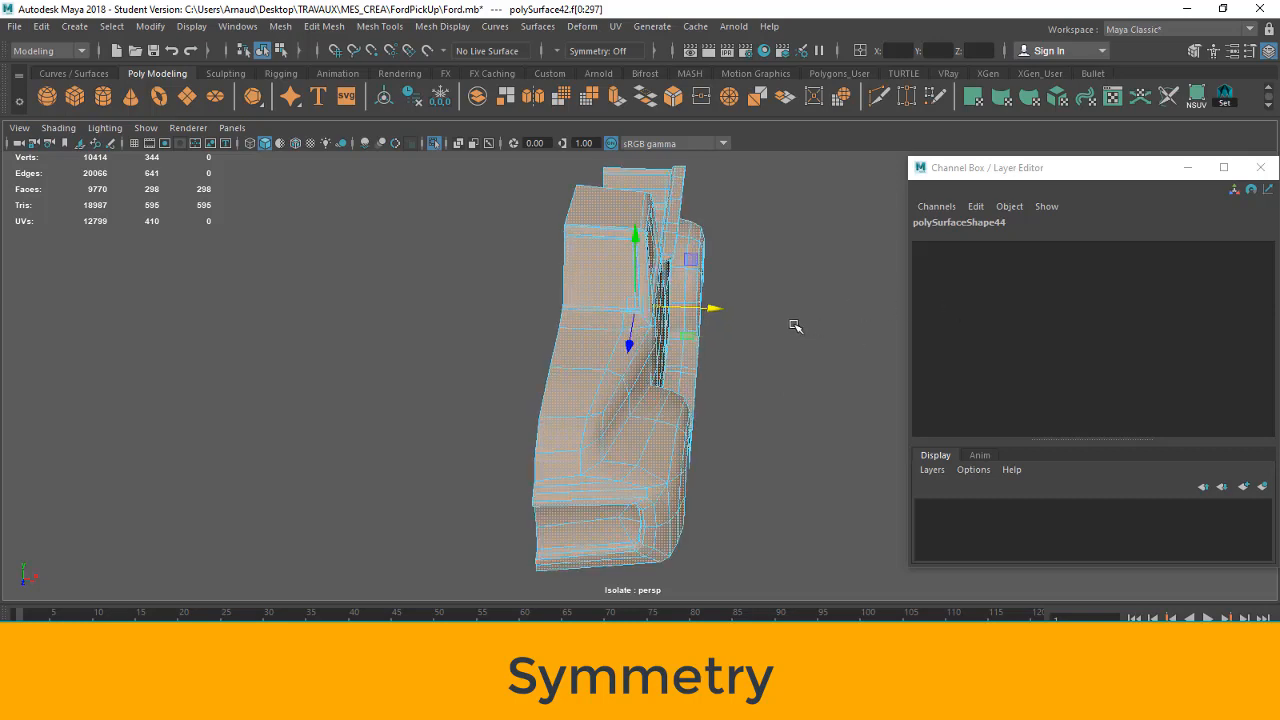
scroll(795, 326, "down", 1)
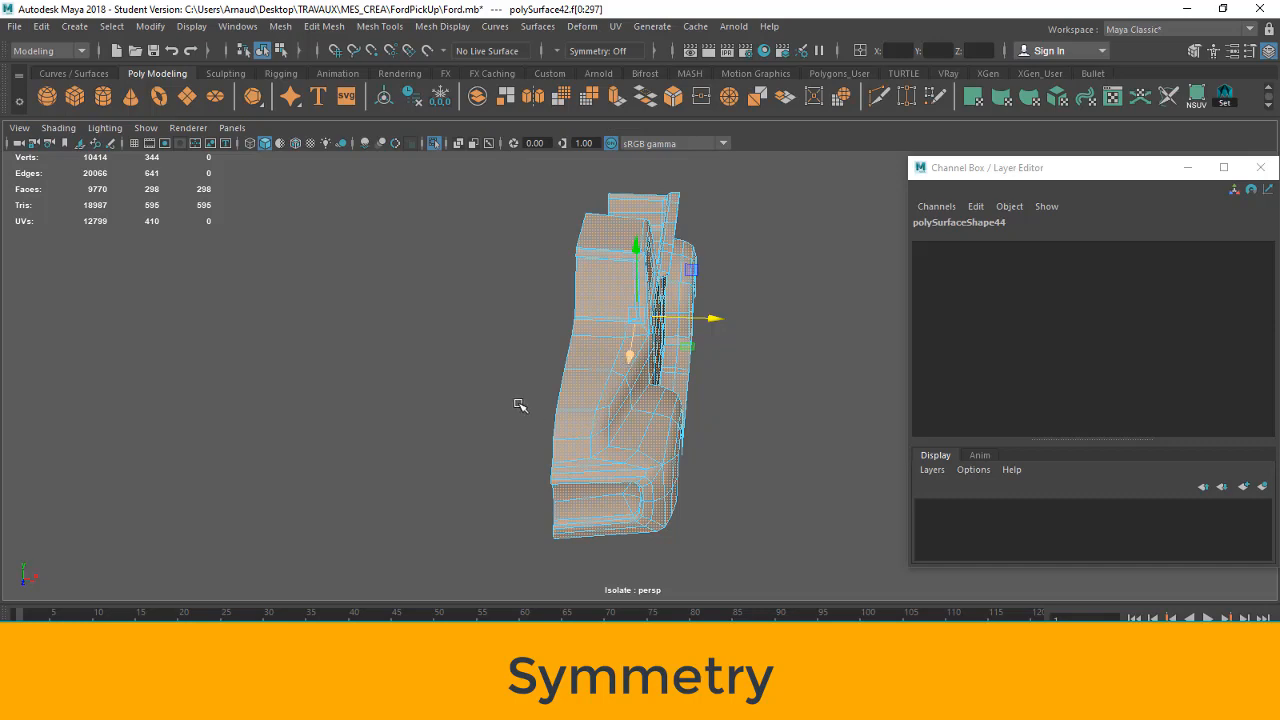
mouse_move(640, 360)
left_mouse_down("alt")
mouse_move(600, 343)
mouse_move(623, 336)
mouse_move(627, 354)
left_mouse_up("alt")
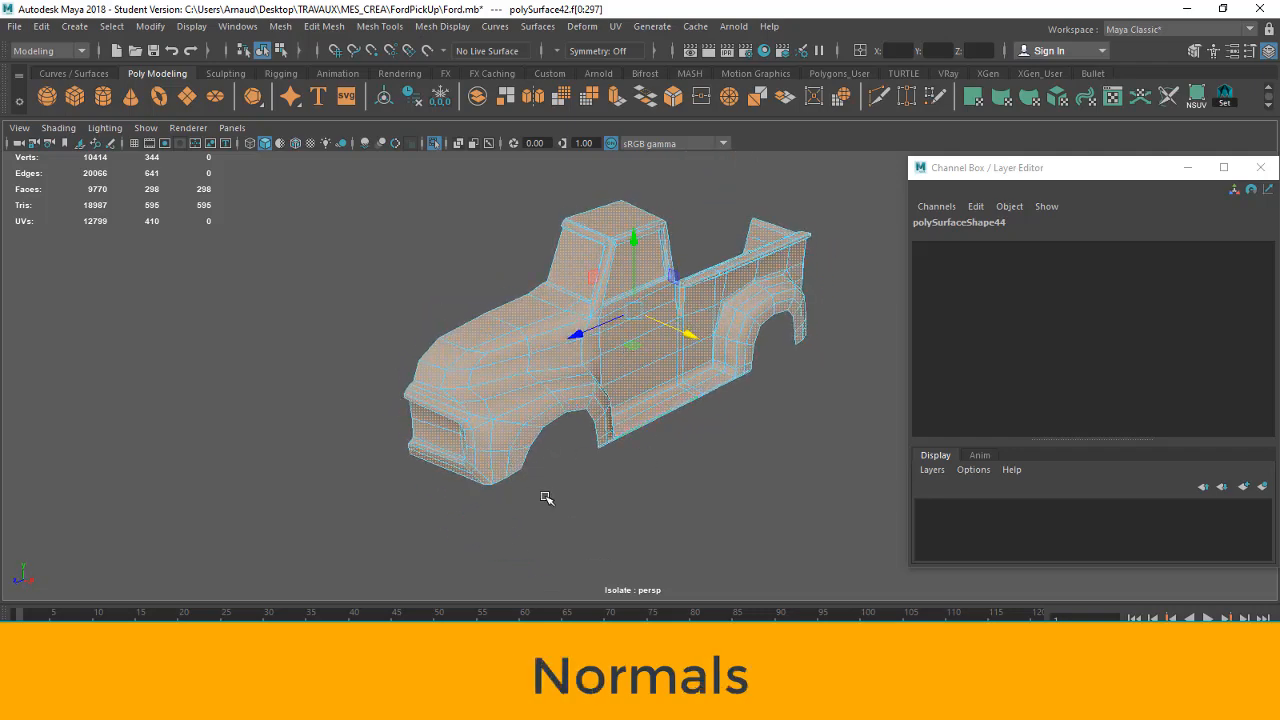
- Clear the selection of all faces and select only the cab's roof face
key("F8")
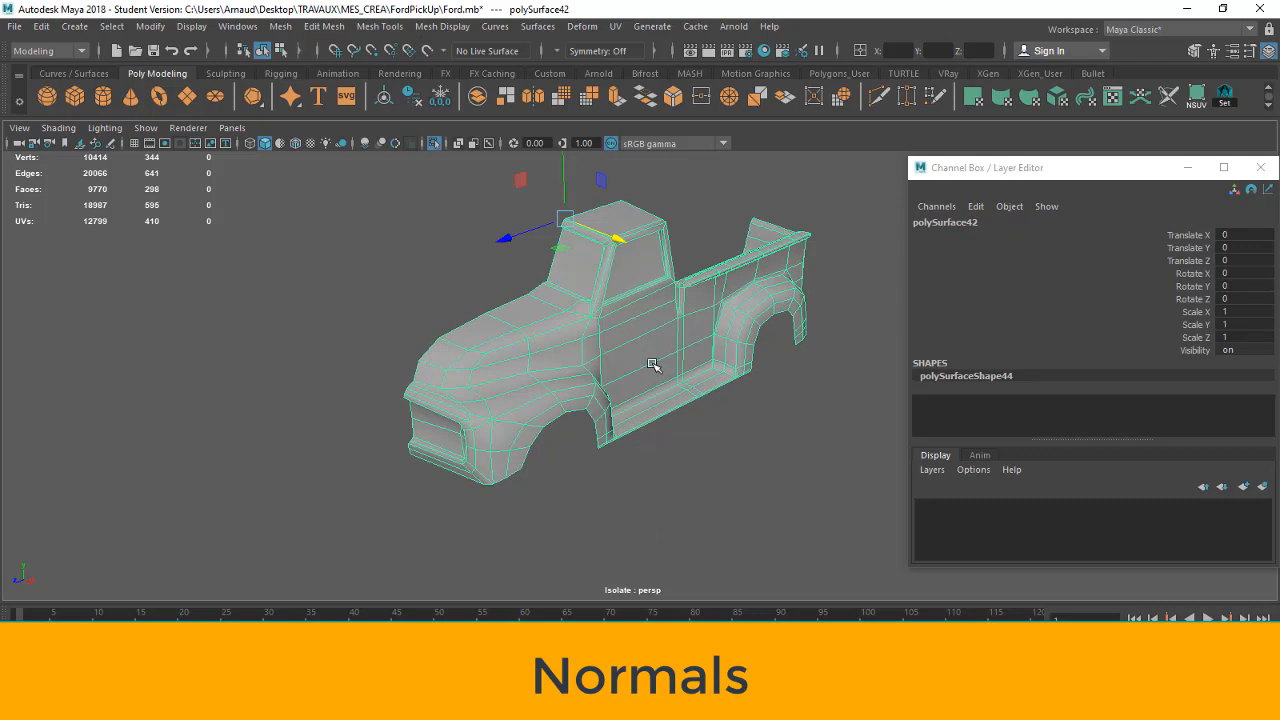
key("F8")
left_click(729, 517)
left_click(612, 216)
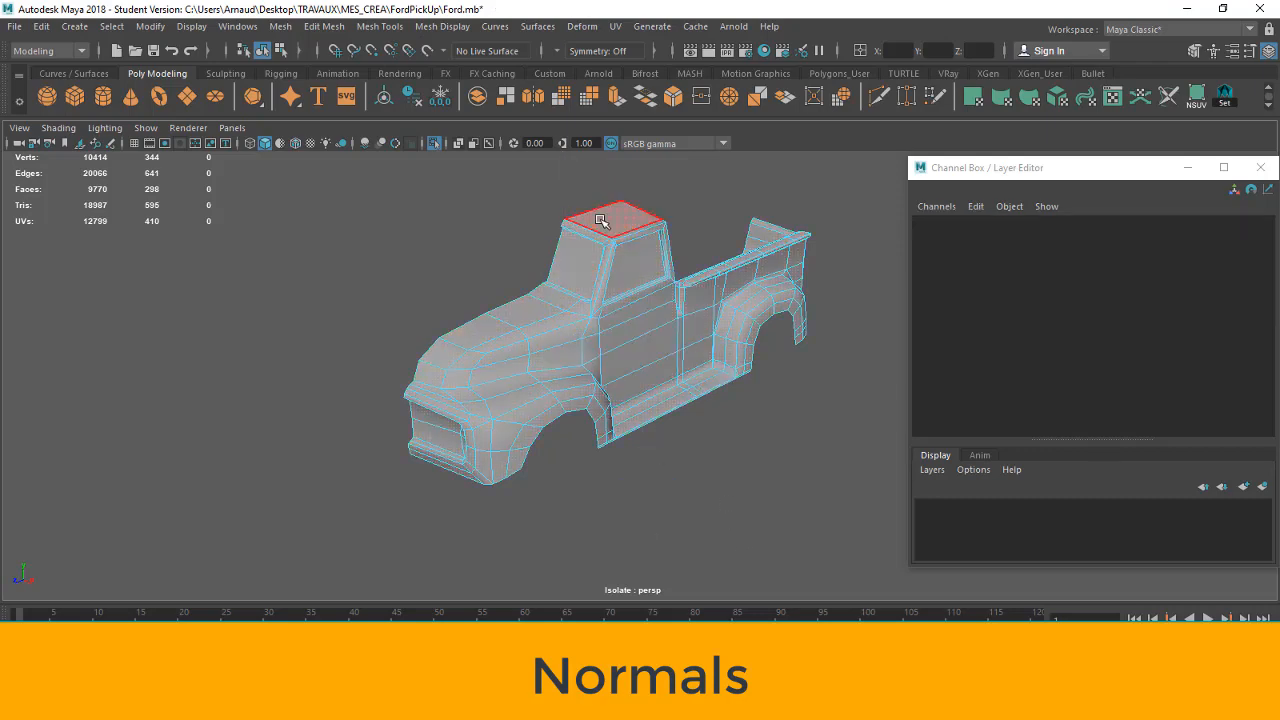
left_click_drag(618, 341, 697, 345, "alt")
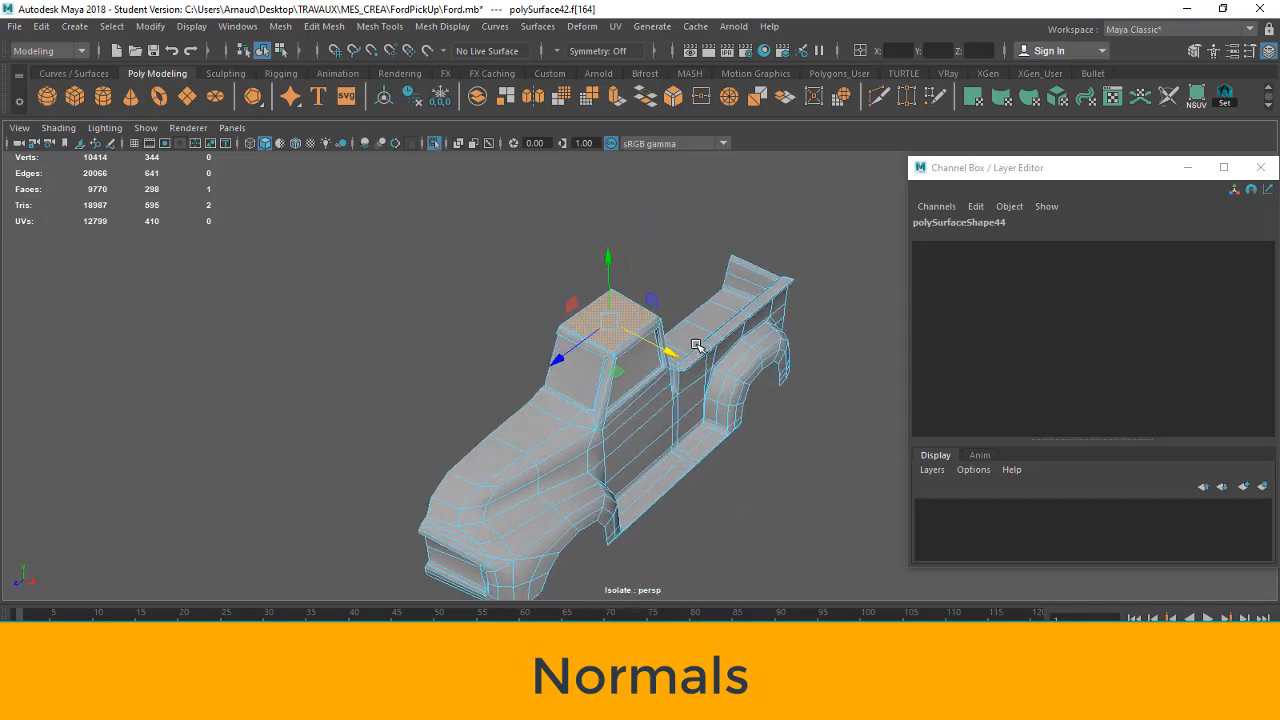
scroll(697, 345, "up", 8)
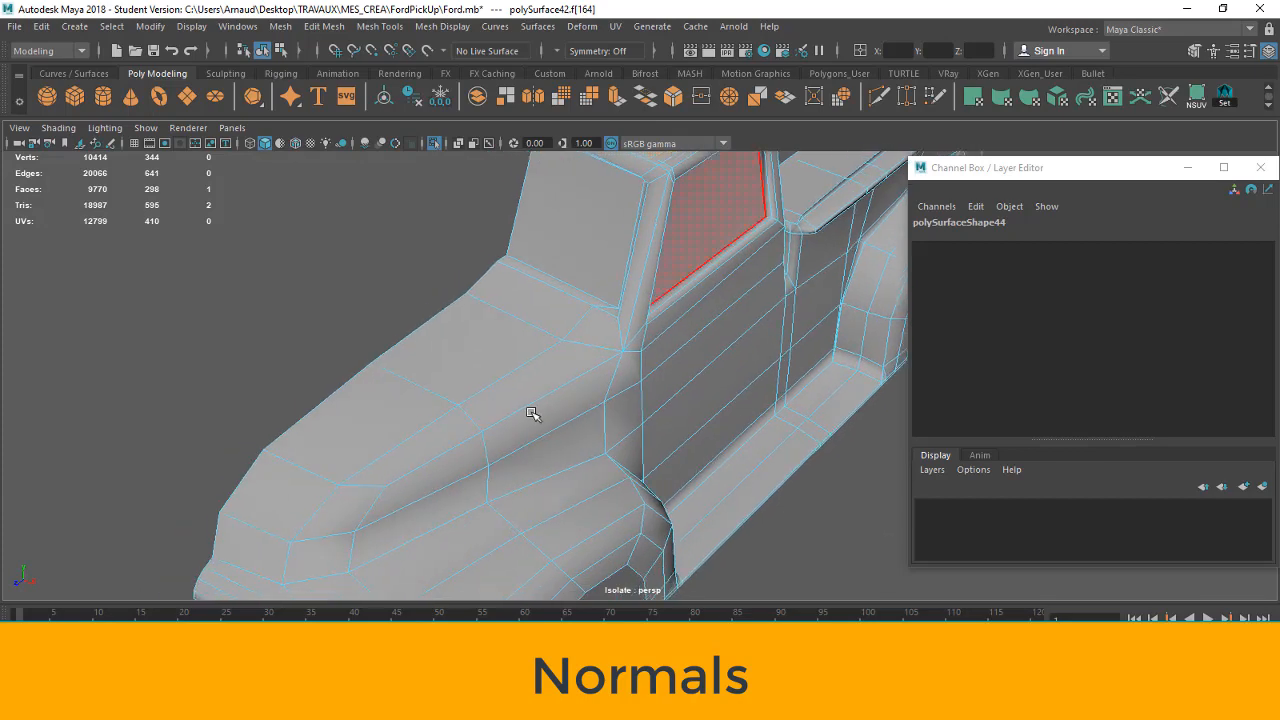
- Reverse the normal of the hood face just in front of the windshield
left_click(480, 345)
scroll(478, 343, "down", 5)
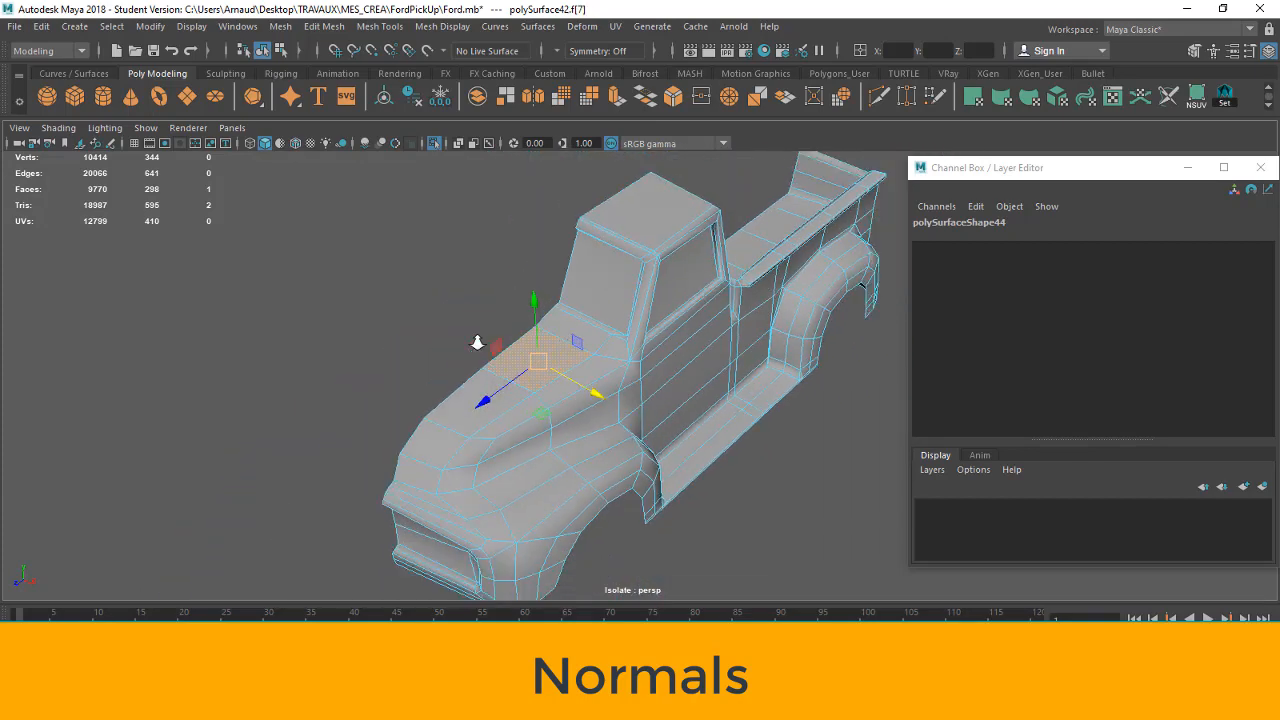
left_click(440, 26)
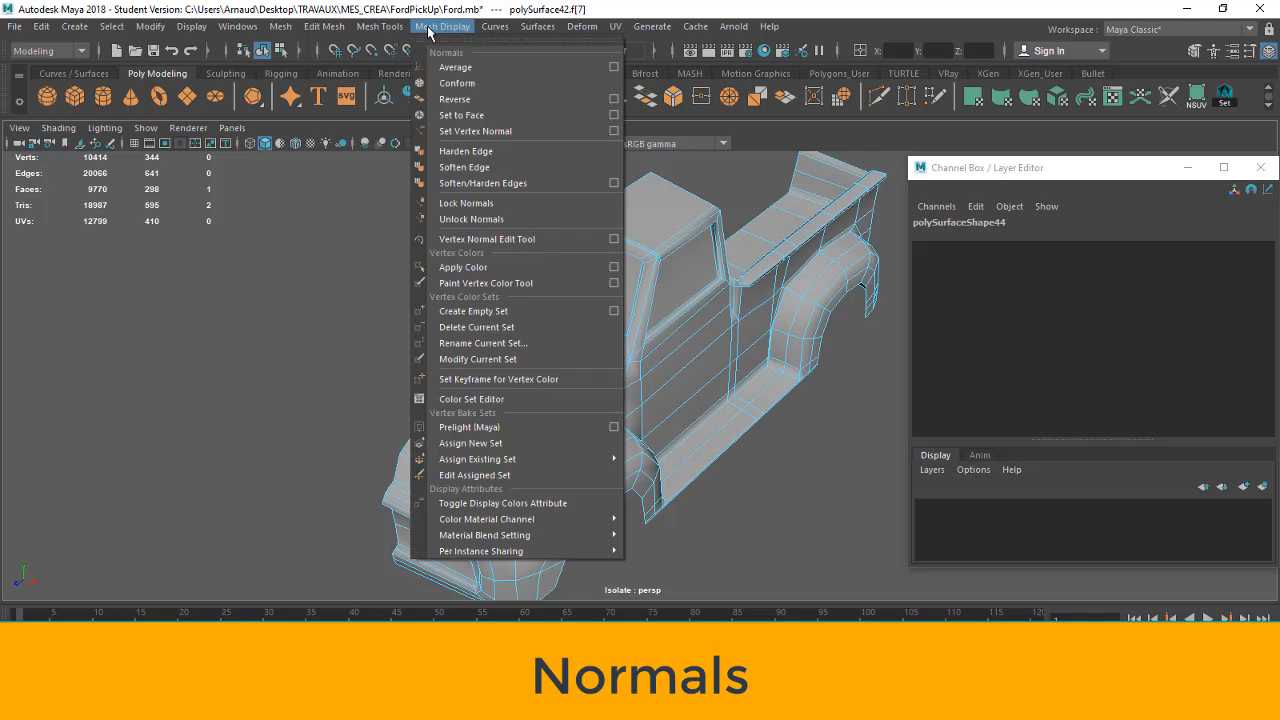
left_click(469, 103)
left_click(336, 321)
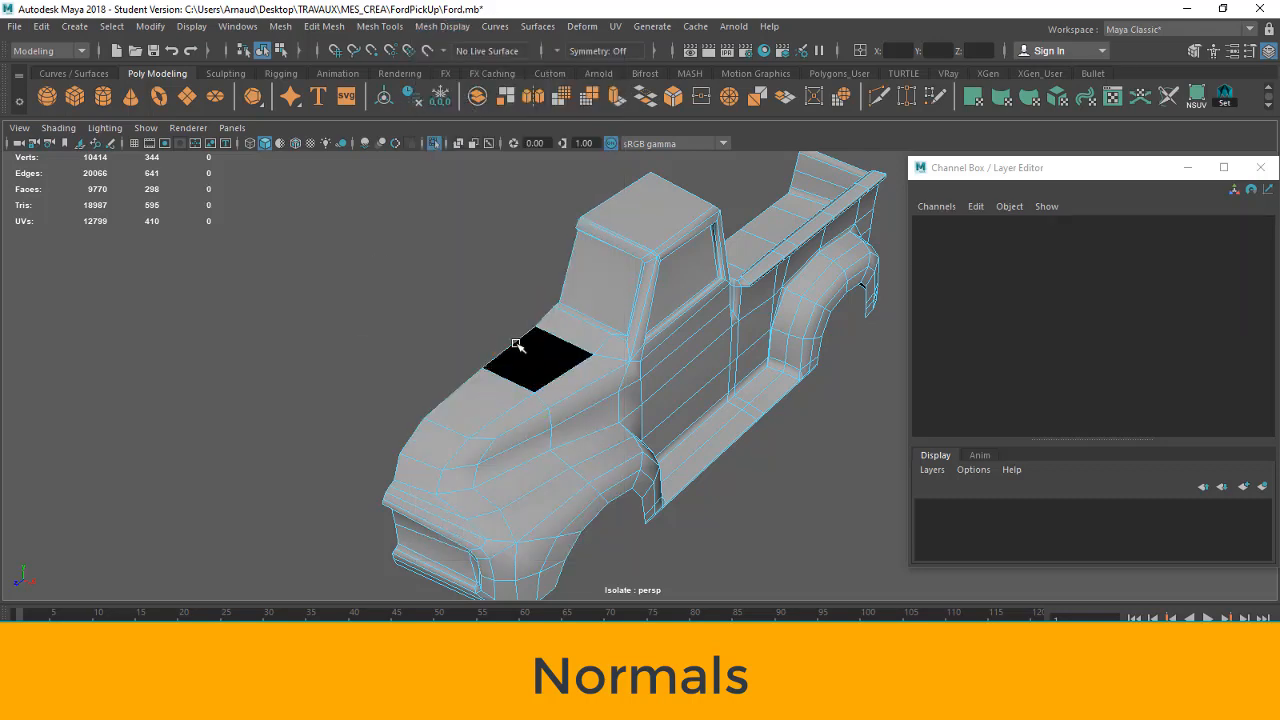
- Inspect the black hood face, reverse its normal back, and clear the selection
left_click(528, 362)
left_click(314, 409)
left_click_drag(409, 501, 525, 495, "alt")
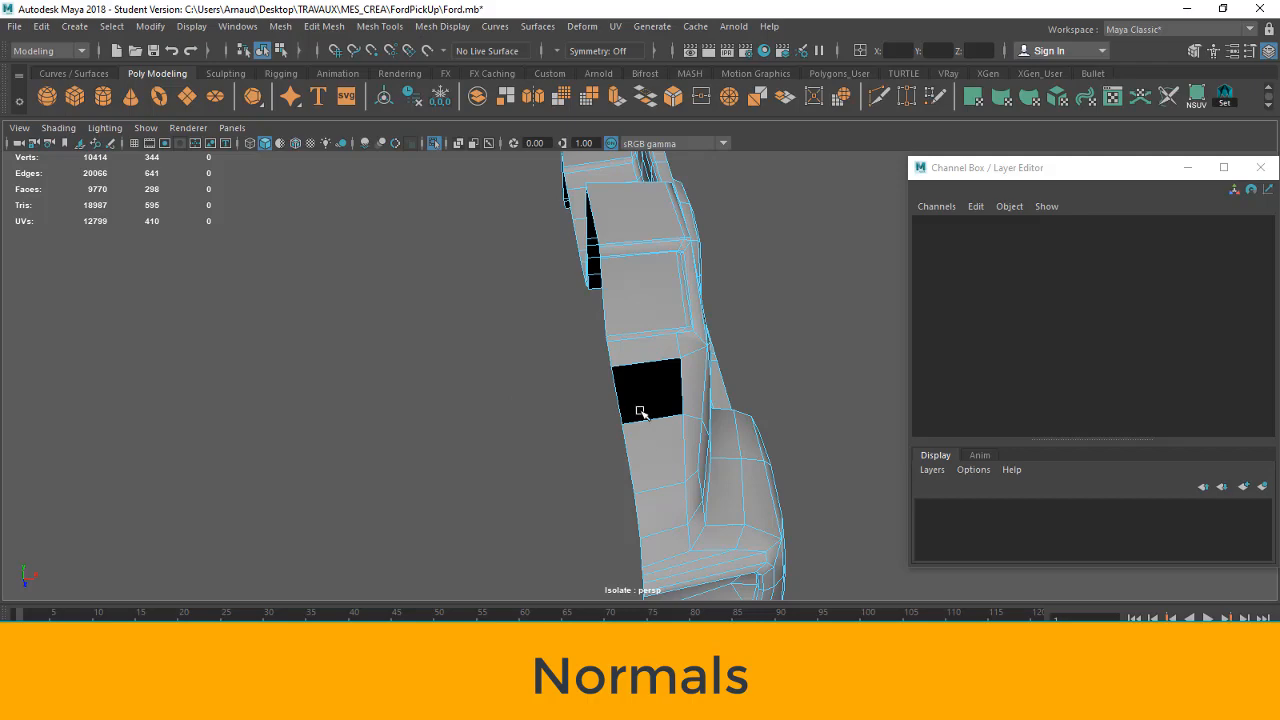
left_click_drag(629, 466, 545, 456, "alt")
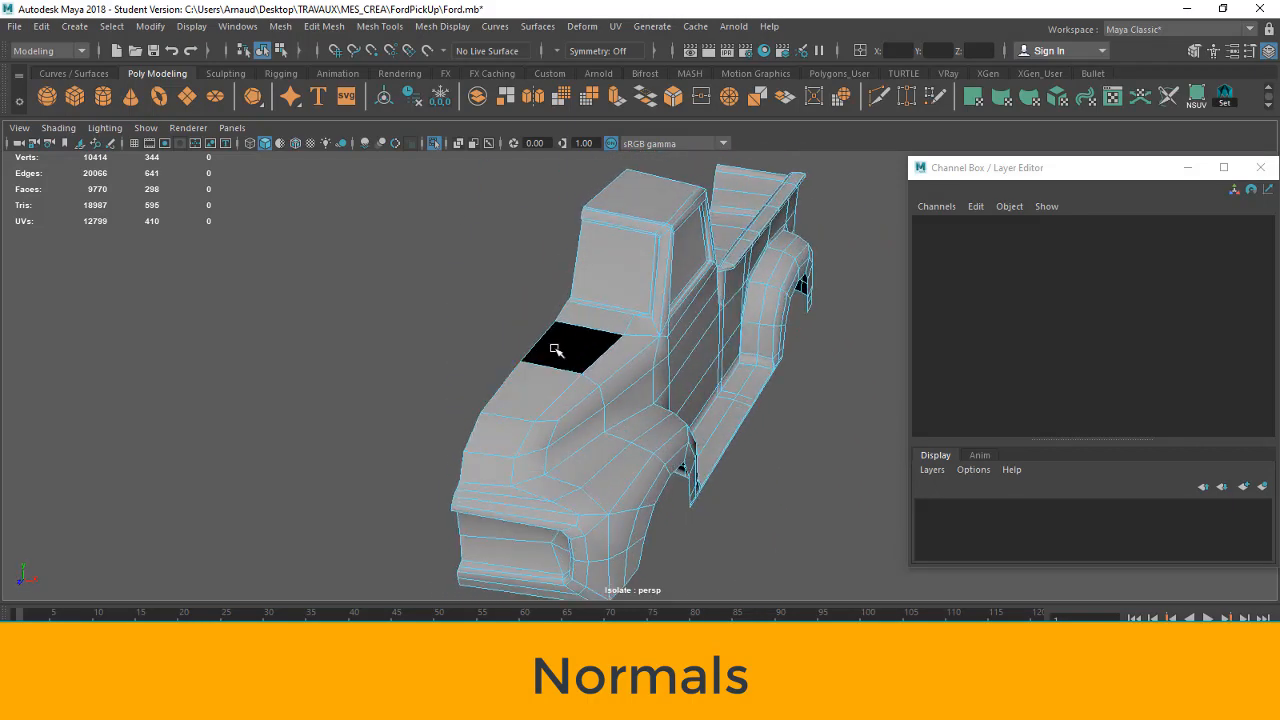
left_click(587, 352)
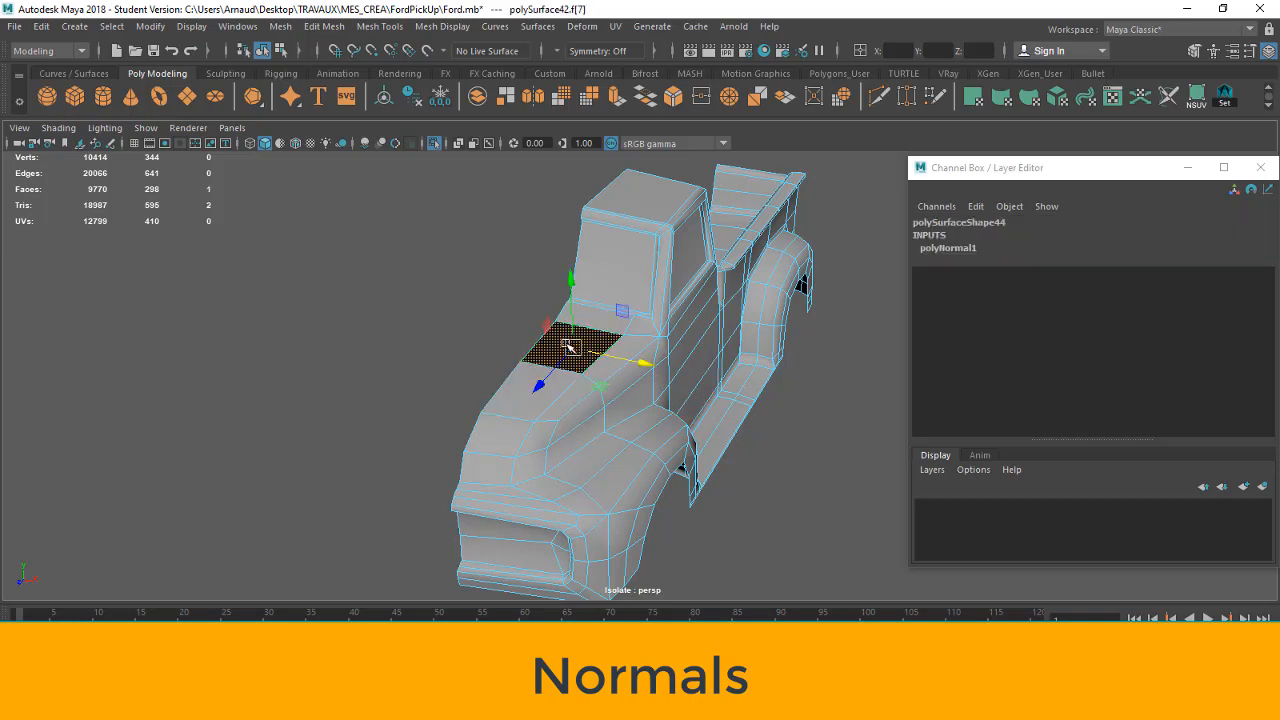
left_click(442, 26)
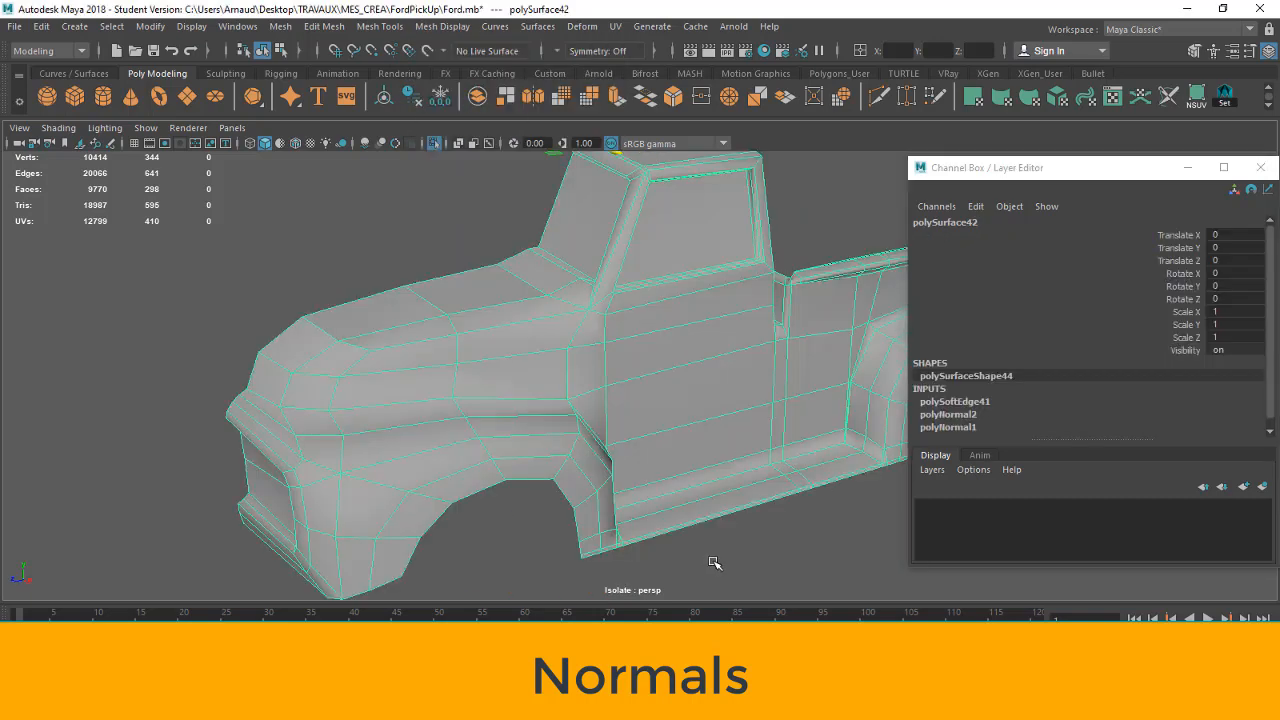
left_click(714, 563)
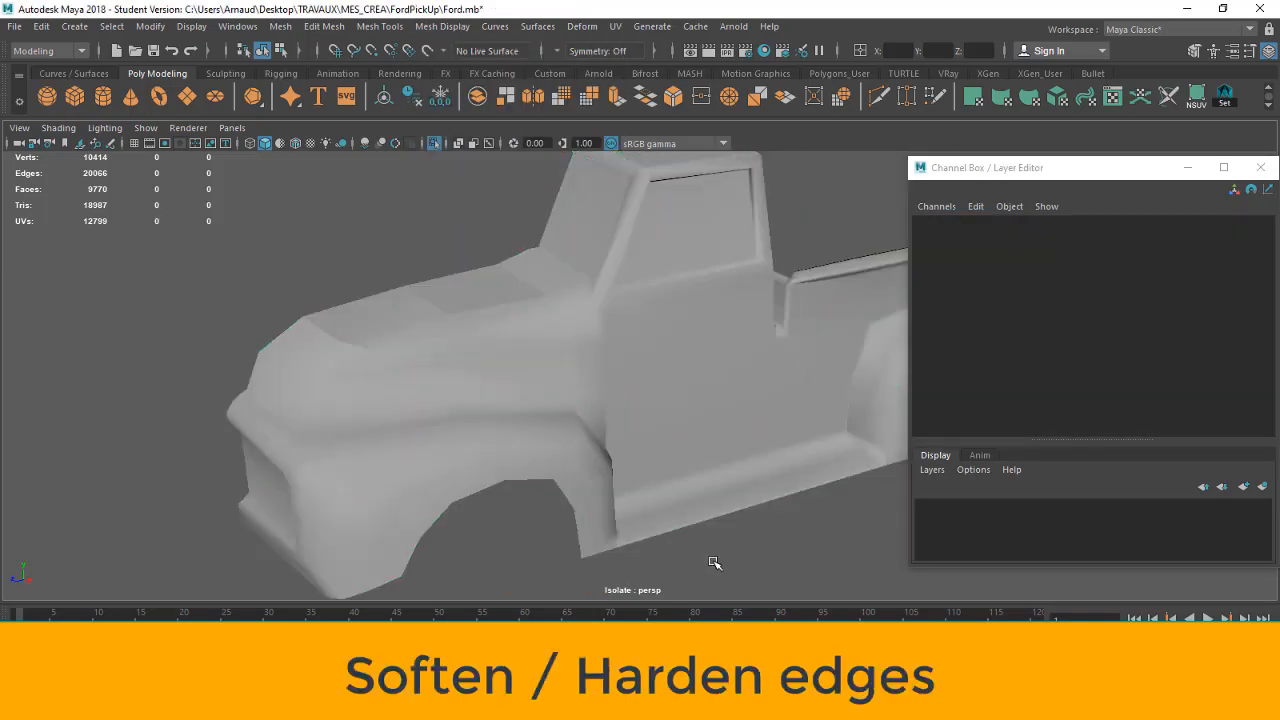
- Soften the edges along the front and outer side of the hood on the half truck body
left_click_drag(775, 404, 566, 396, "alt")
scroll(562, 404, "down", 5)
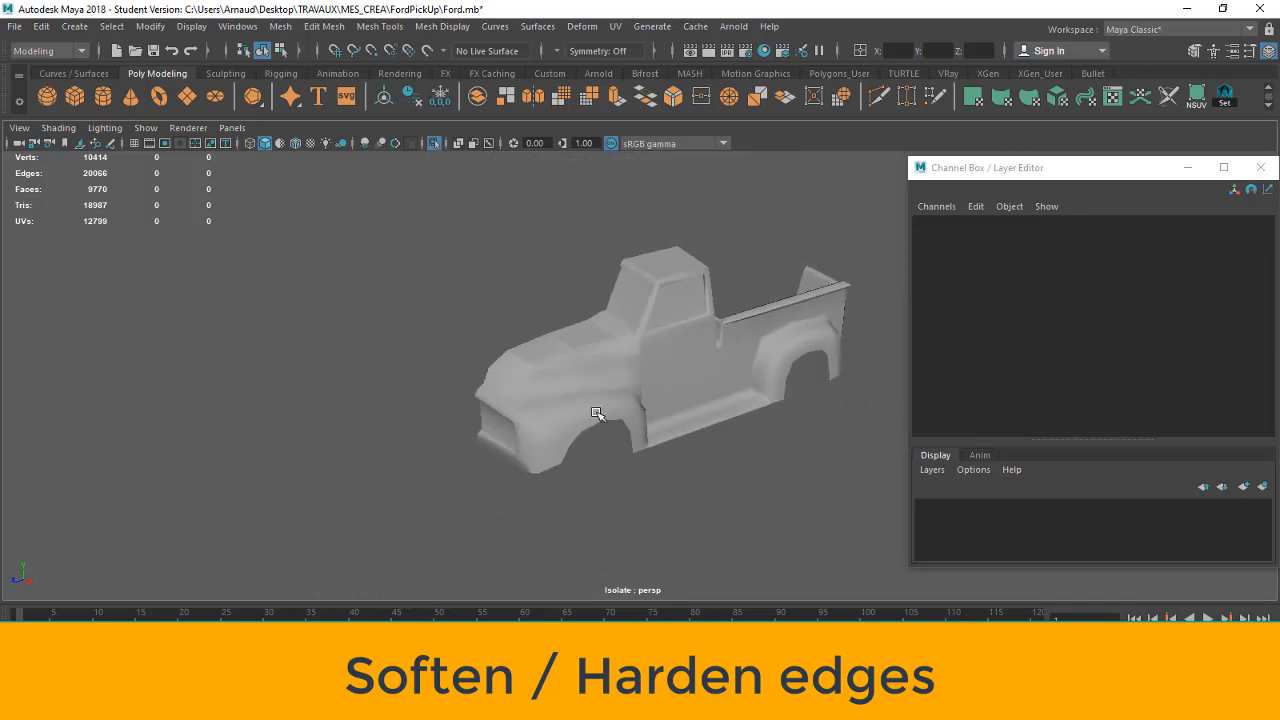
scroll(601, 415, "up", 3)
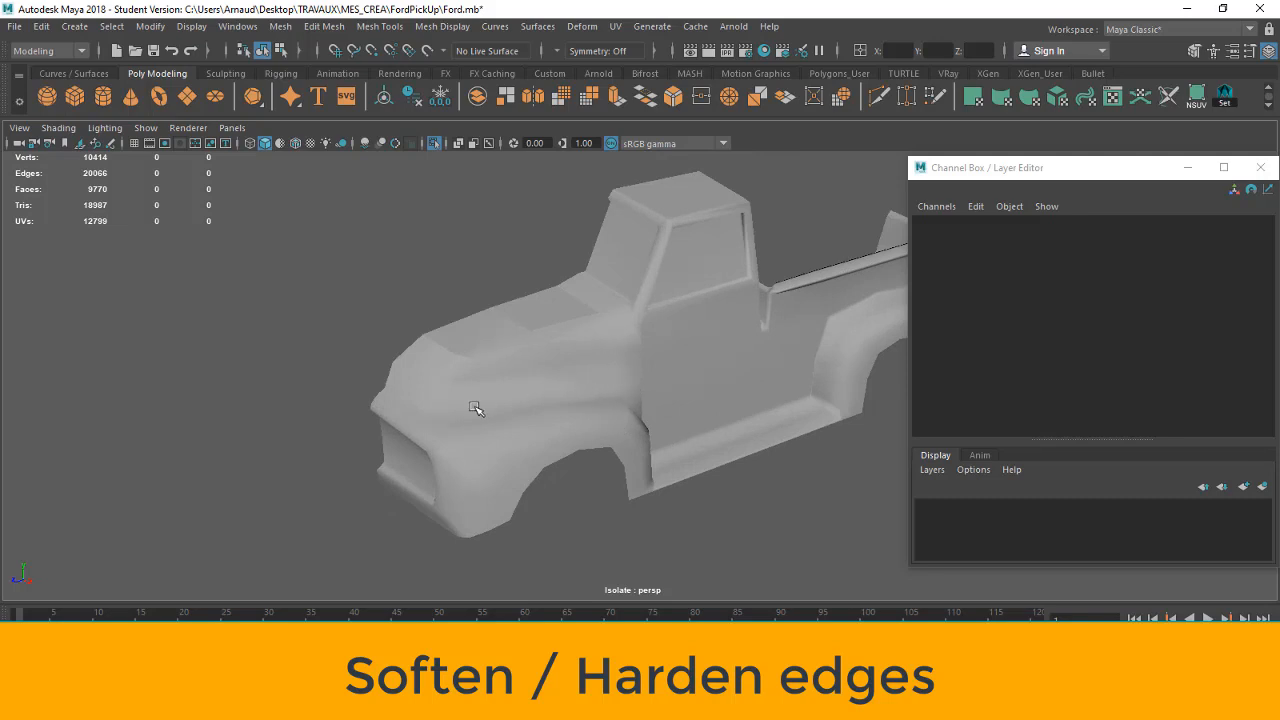
mouse_move(609, 440)
left_mouse_down("alt")
mouse_move(635, 450)
mouse_move(626, 431)
left_mouse_up("alt")
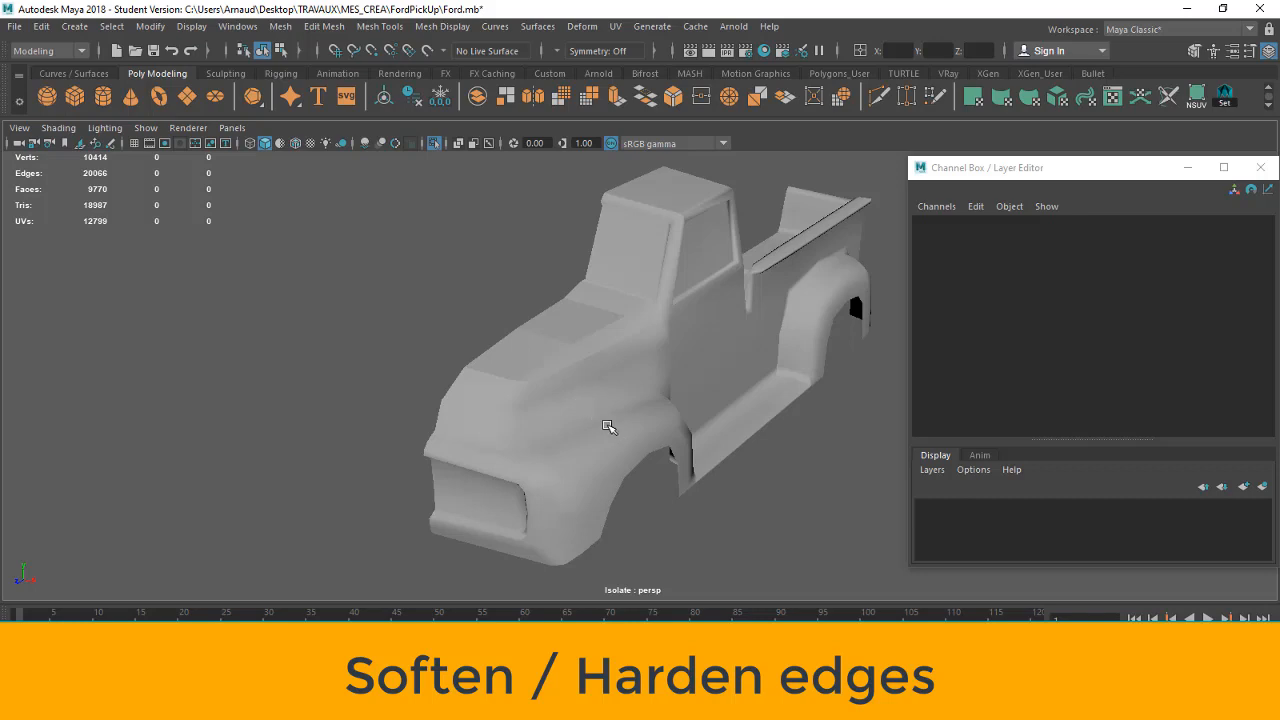
scroll(608, 426, "up", 5)
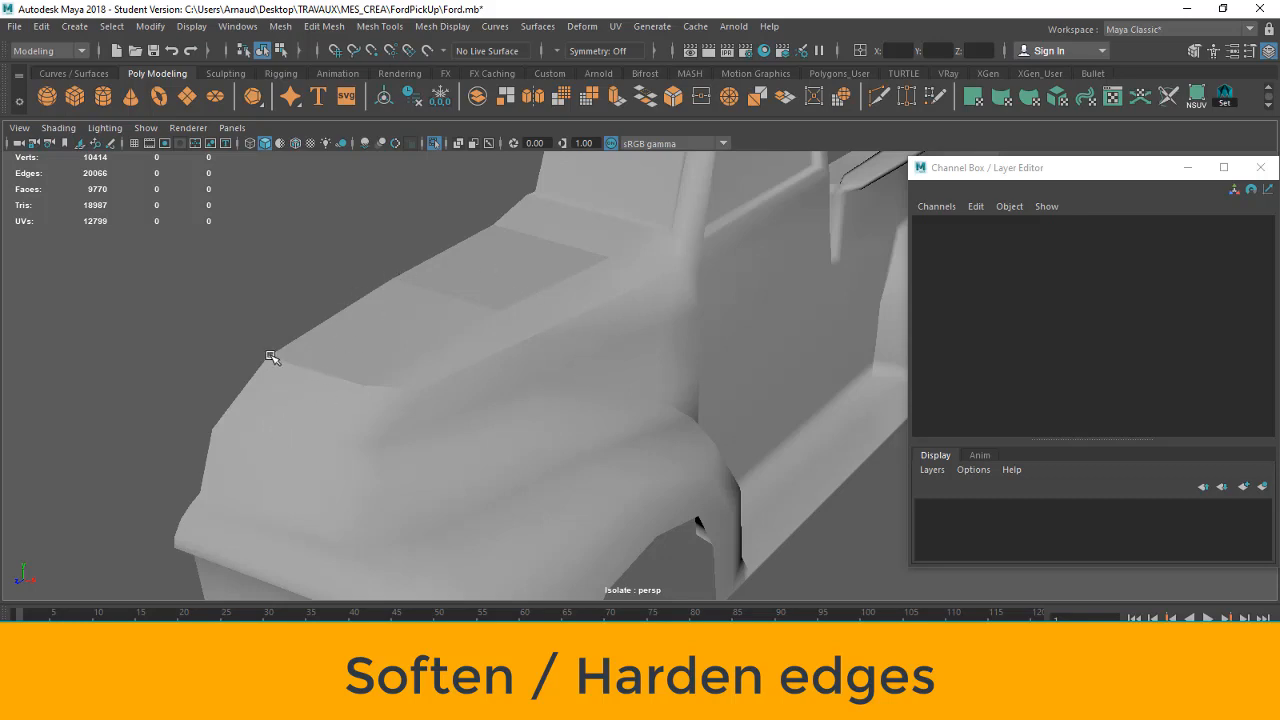
left_click(520, 345)
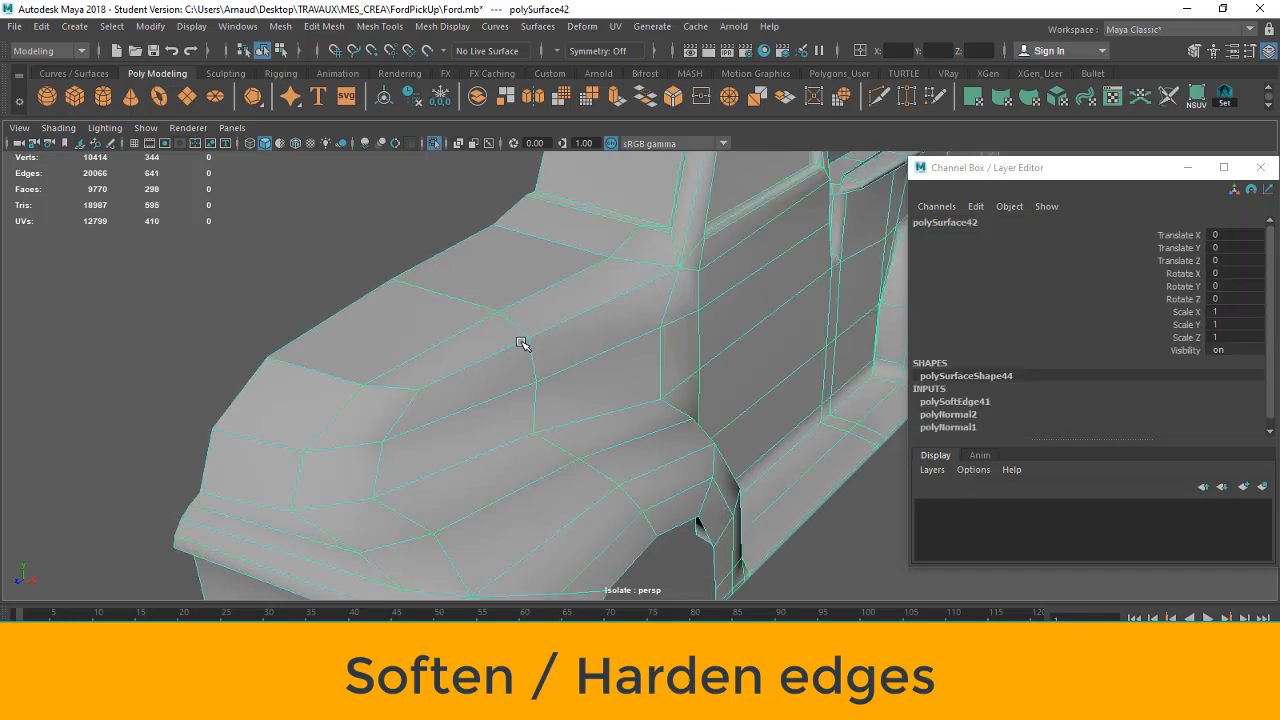
scroll(542, 411, "down", 2)
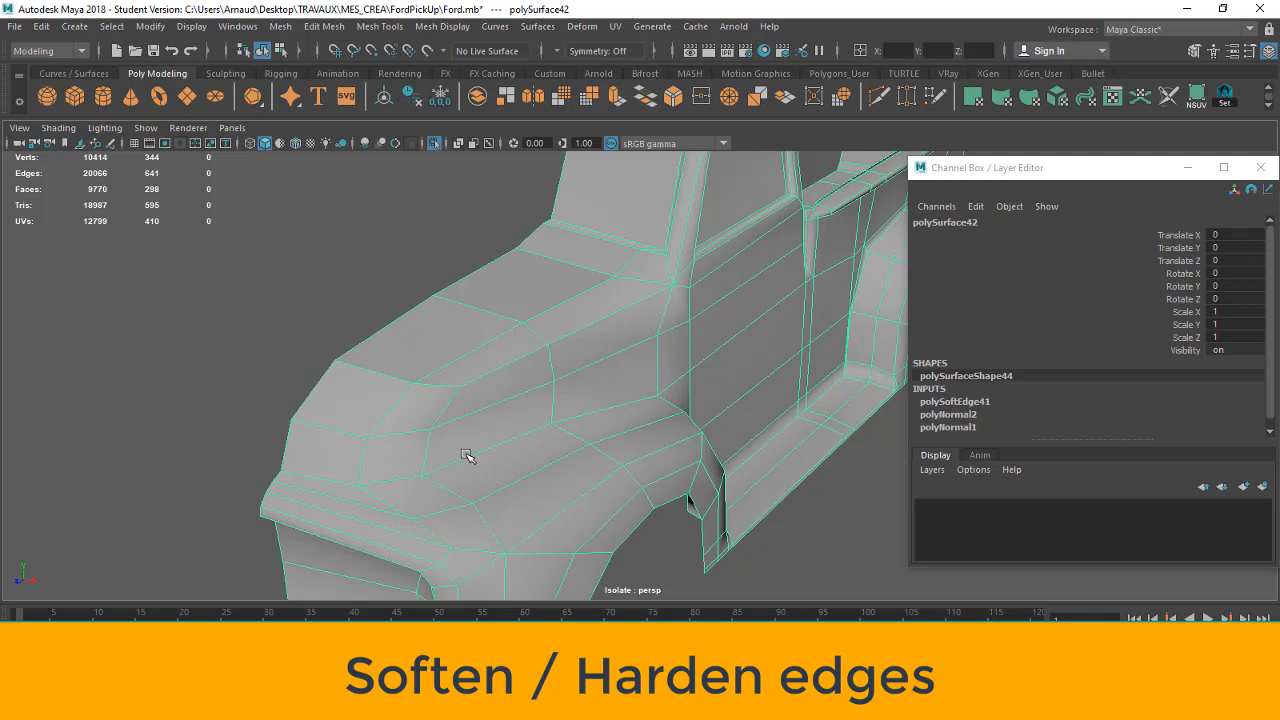
key("F10")
left_click(577, 331)
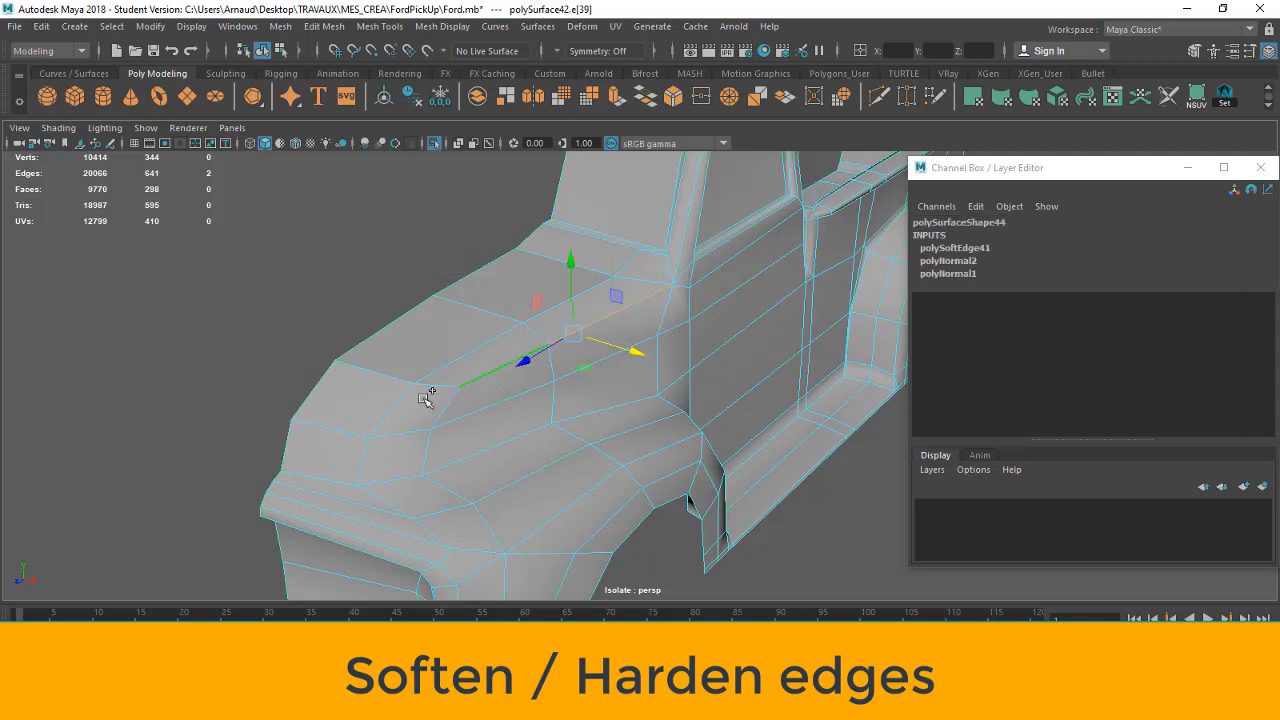
left_click(371, 375, "shift")
left_click(371, 376, "shift")
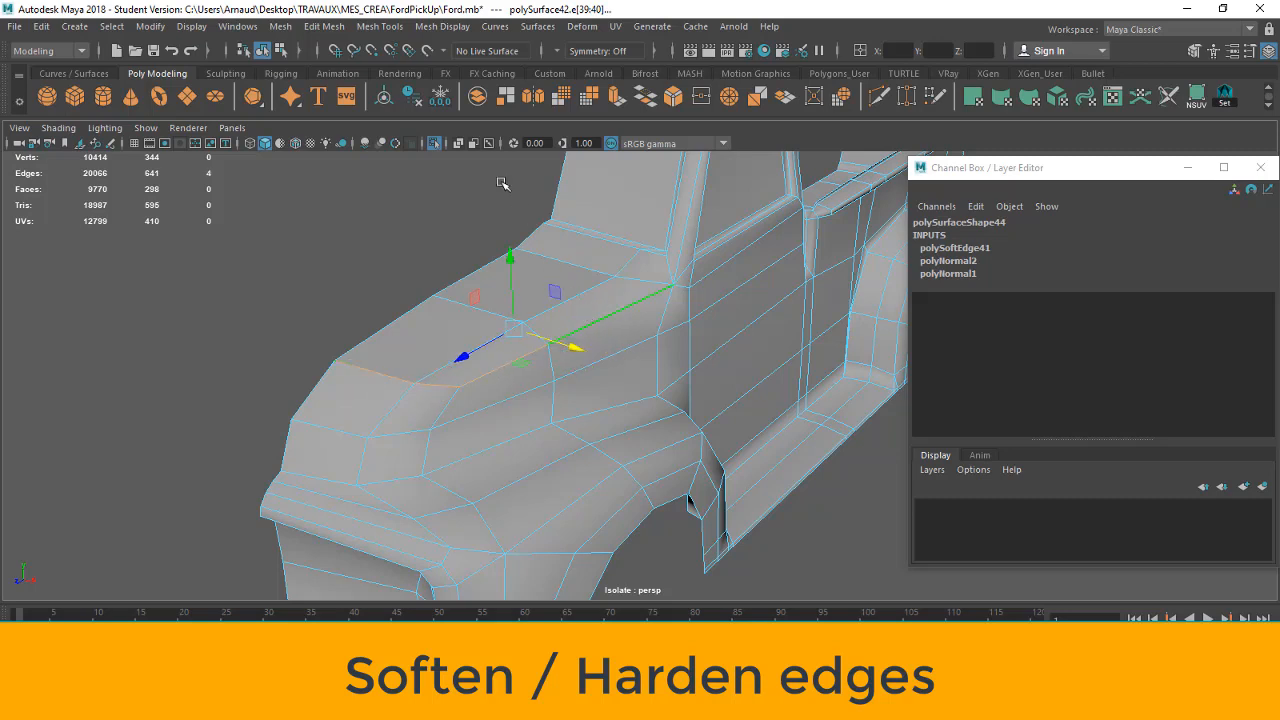
left_click(455, 29)
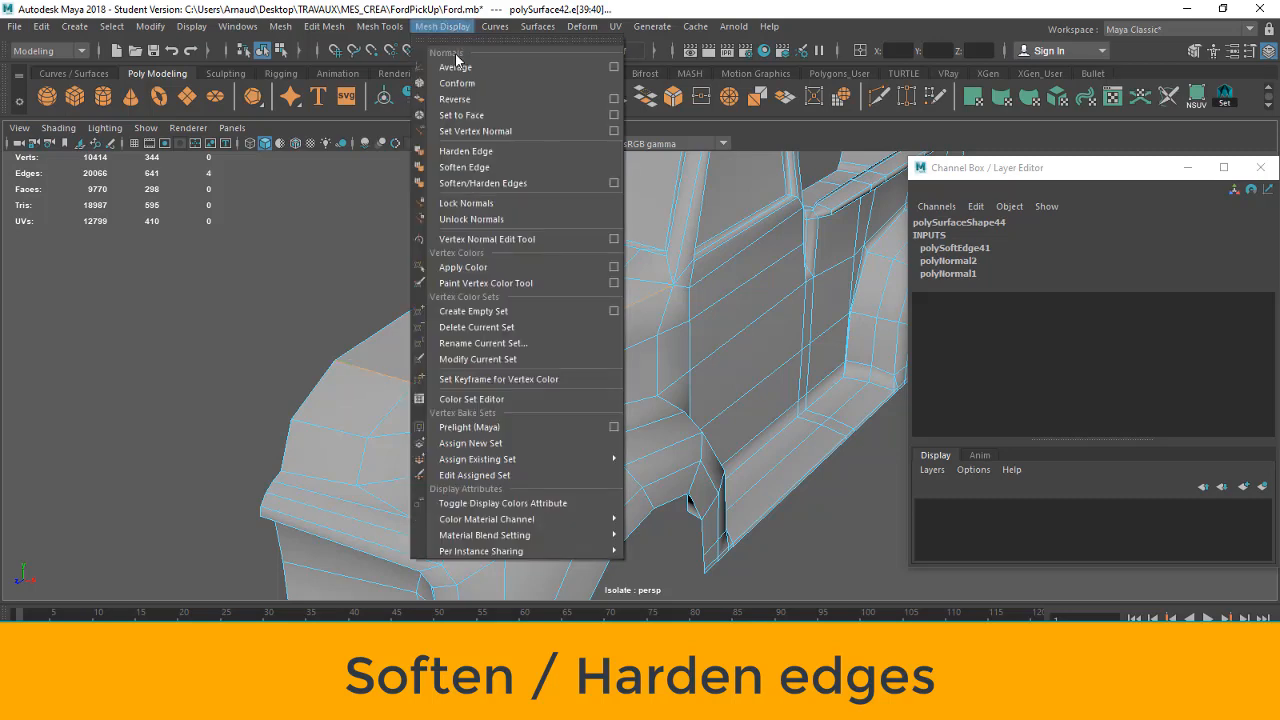
left_click(471, 172)
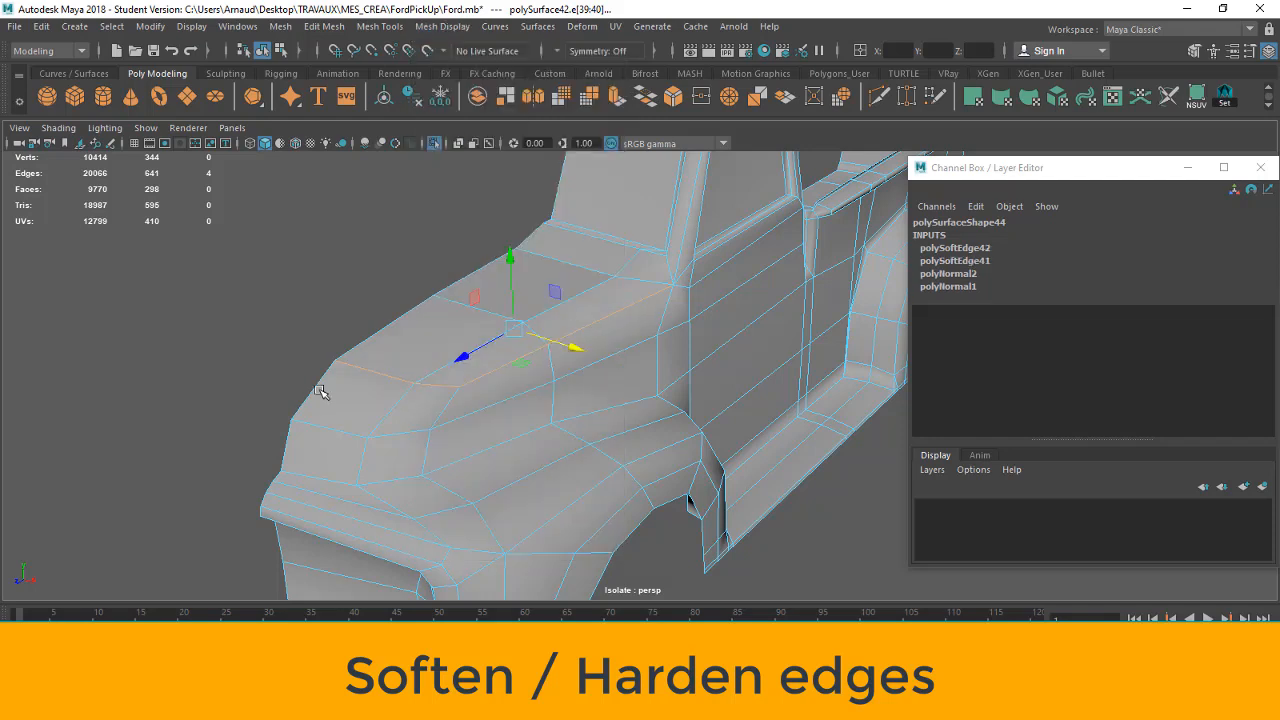
left_click(273, 323)
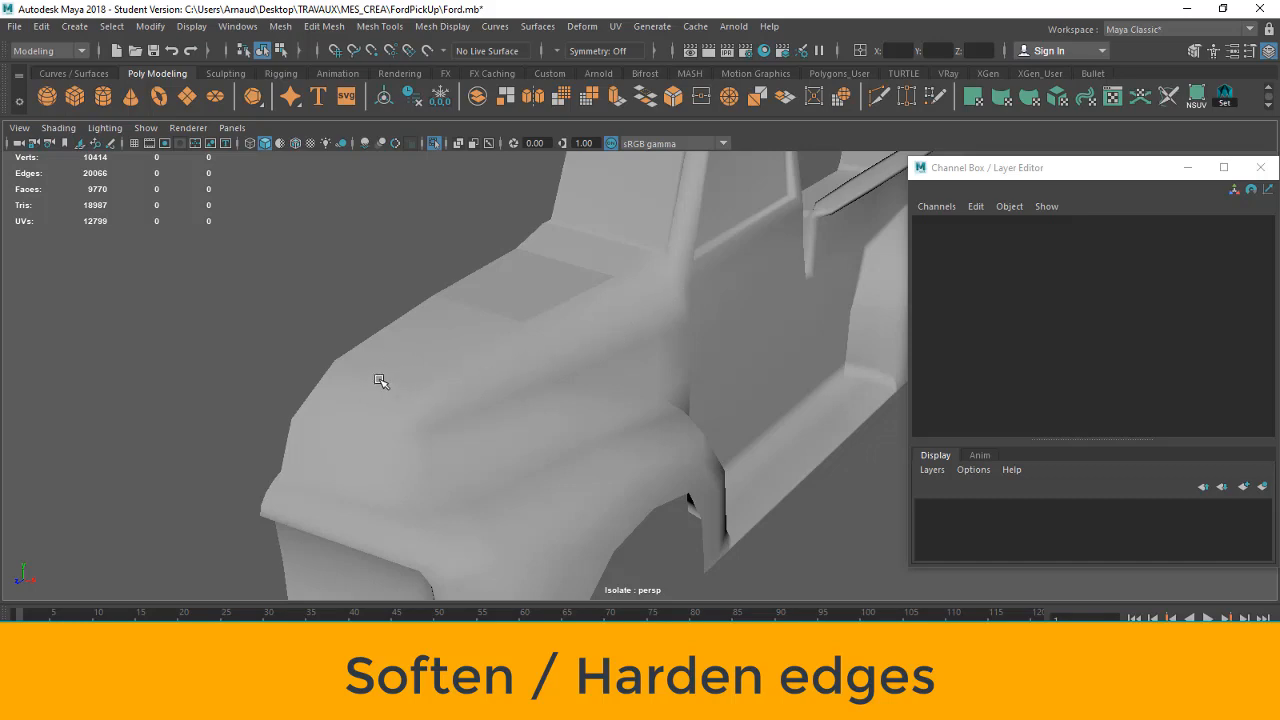
- Soften the four edges around the hood face just in front of the windshield and return to object mode
left_click(522, 312)
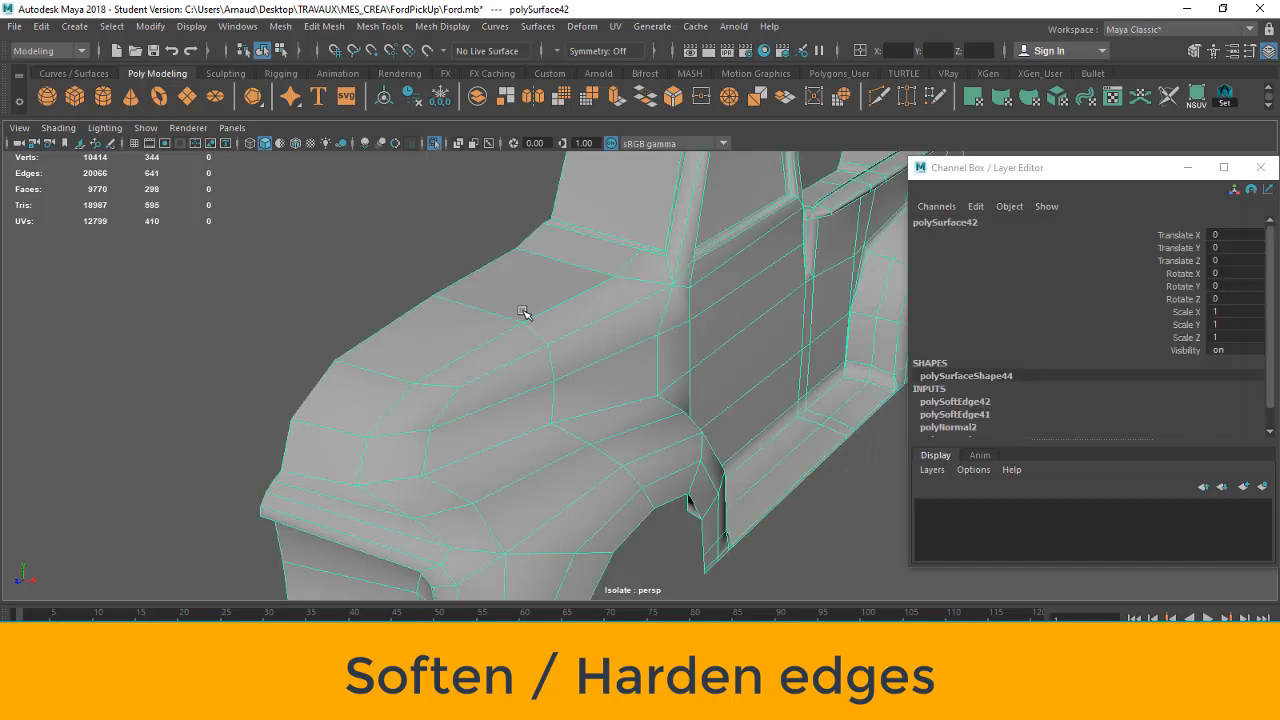
left_click(394, 295)
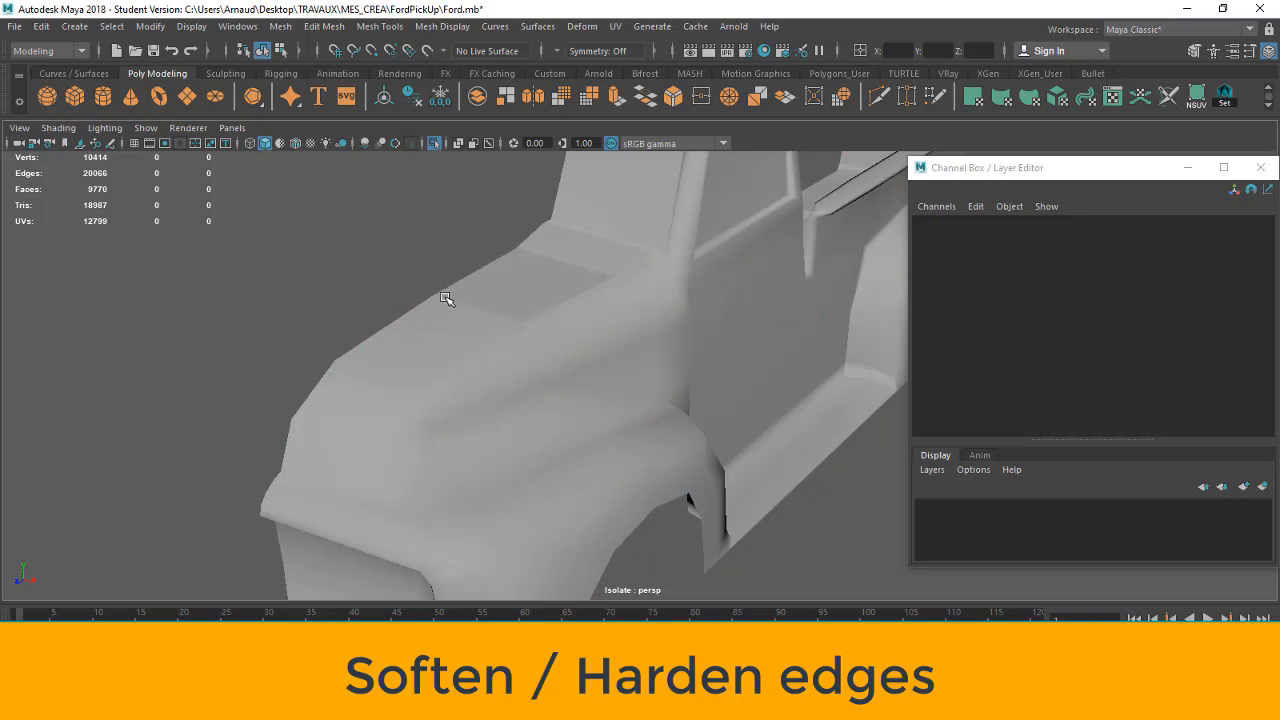
left_click(470, 377)
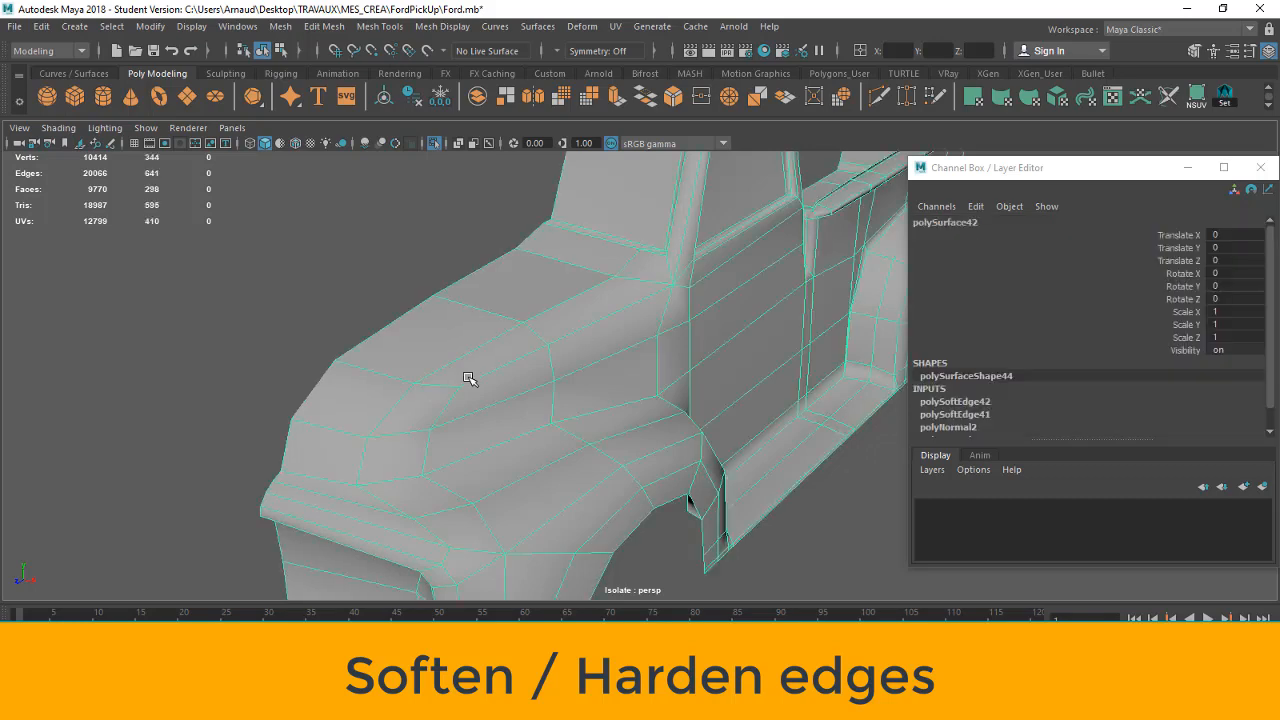
double_click(490, 320)
left_click(485, 314)
left_click(568, 298, "shift")
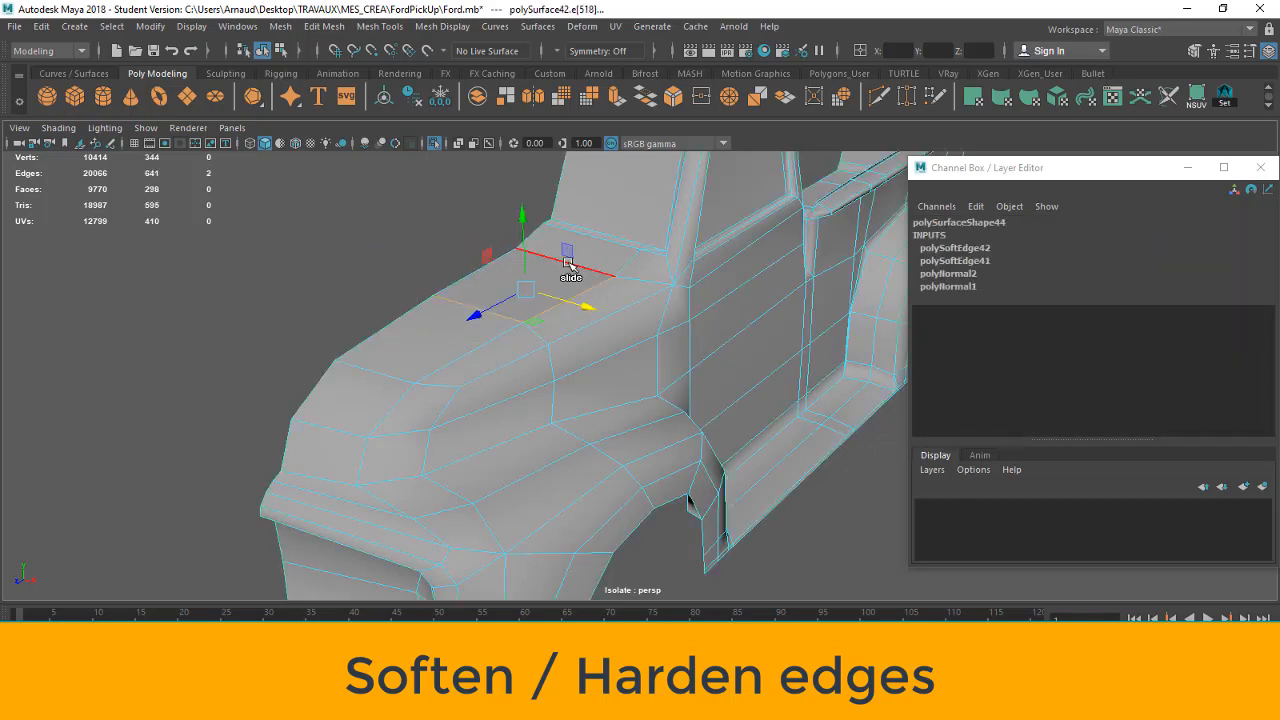
left_click(570, 263, "shift")
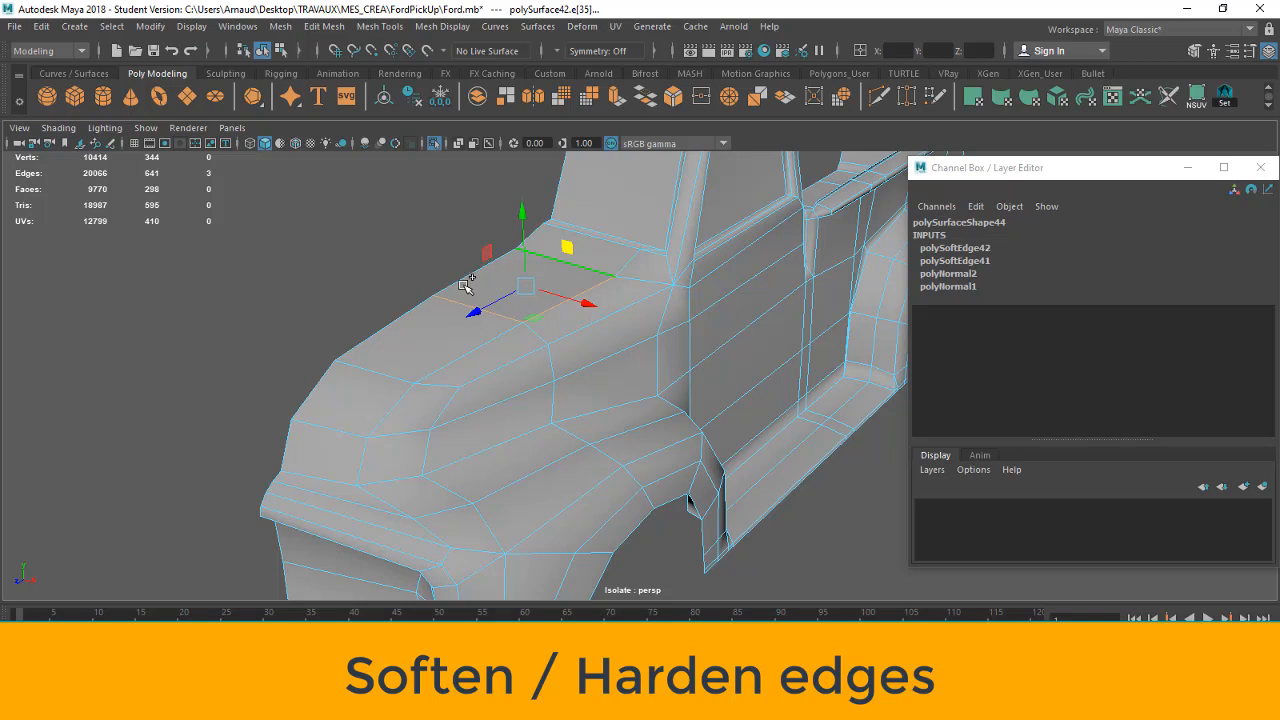
left_click(447, 27)
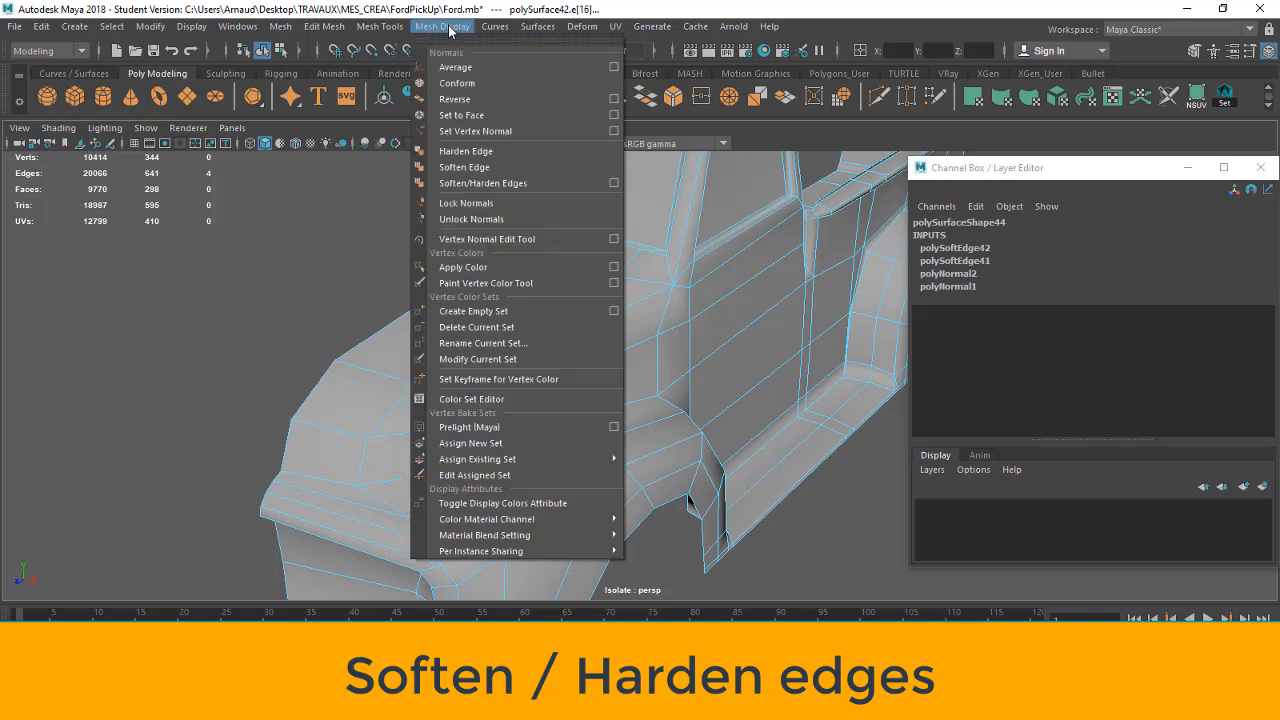
left_click(462, 166)
right_click_drag(221, 289, 314, 224)
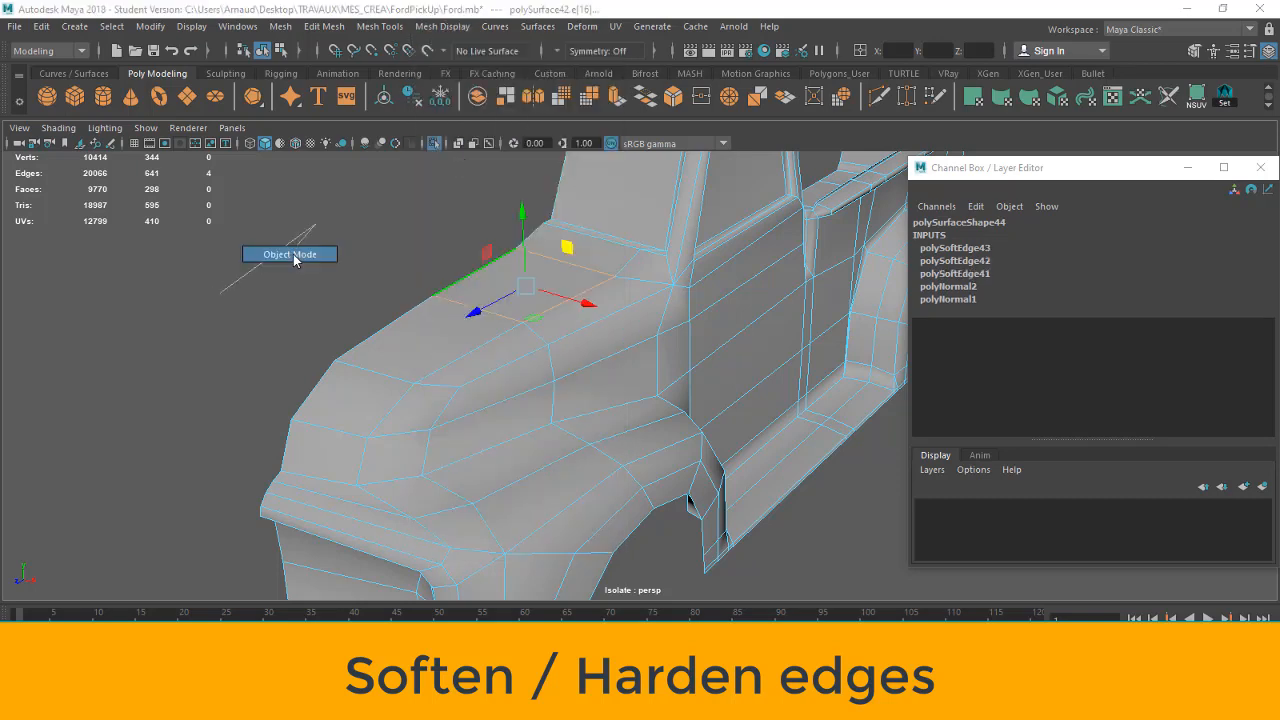
left_click(250, 376)
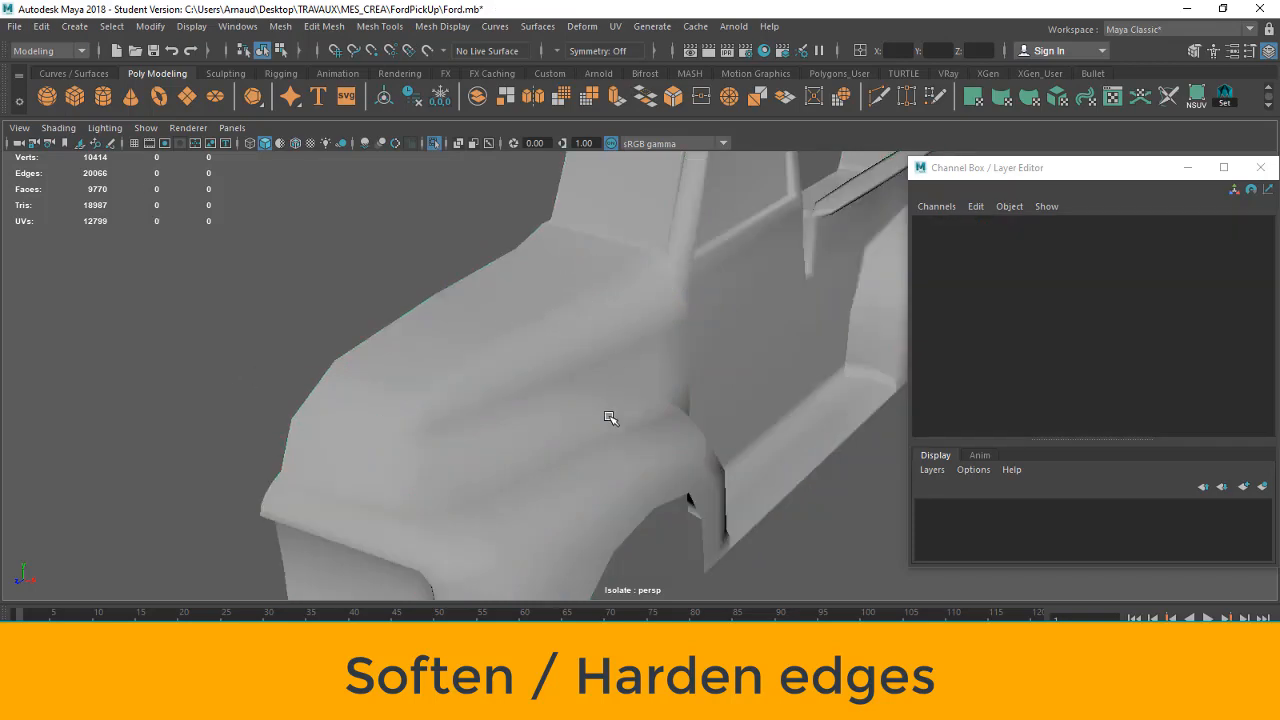
- Harden the edge loops running between the hood and front fender, down behind the fender and along the running board
left_click(610, 442)
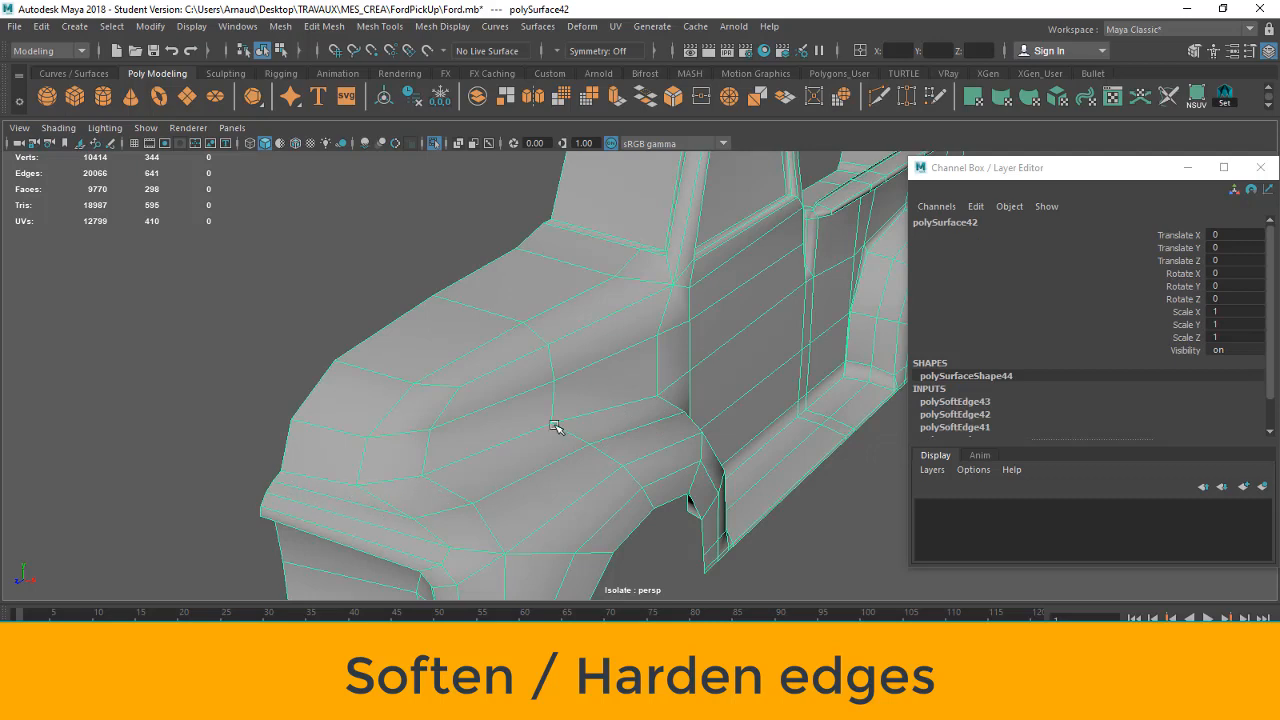
left_click(866, 538)
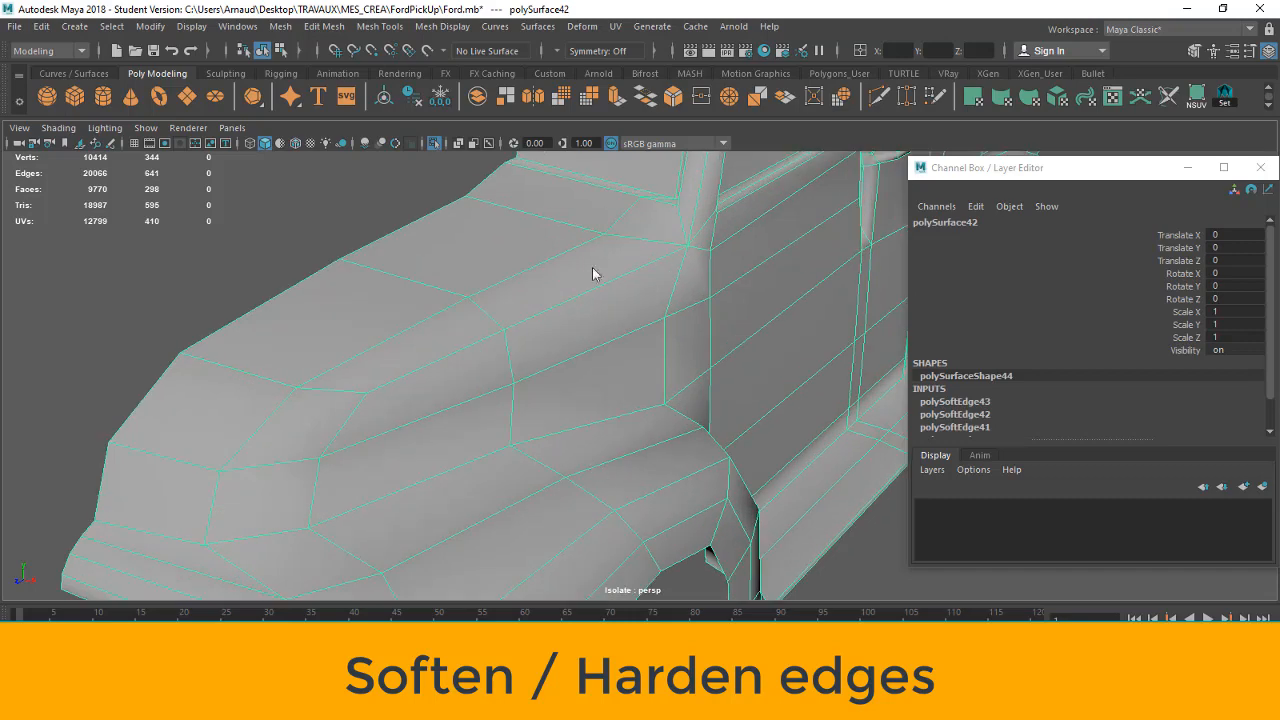
double_click(578, 432)
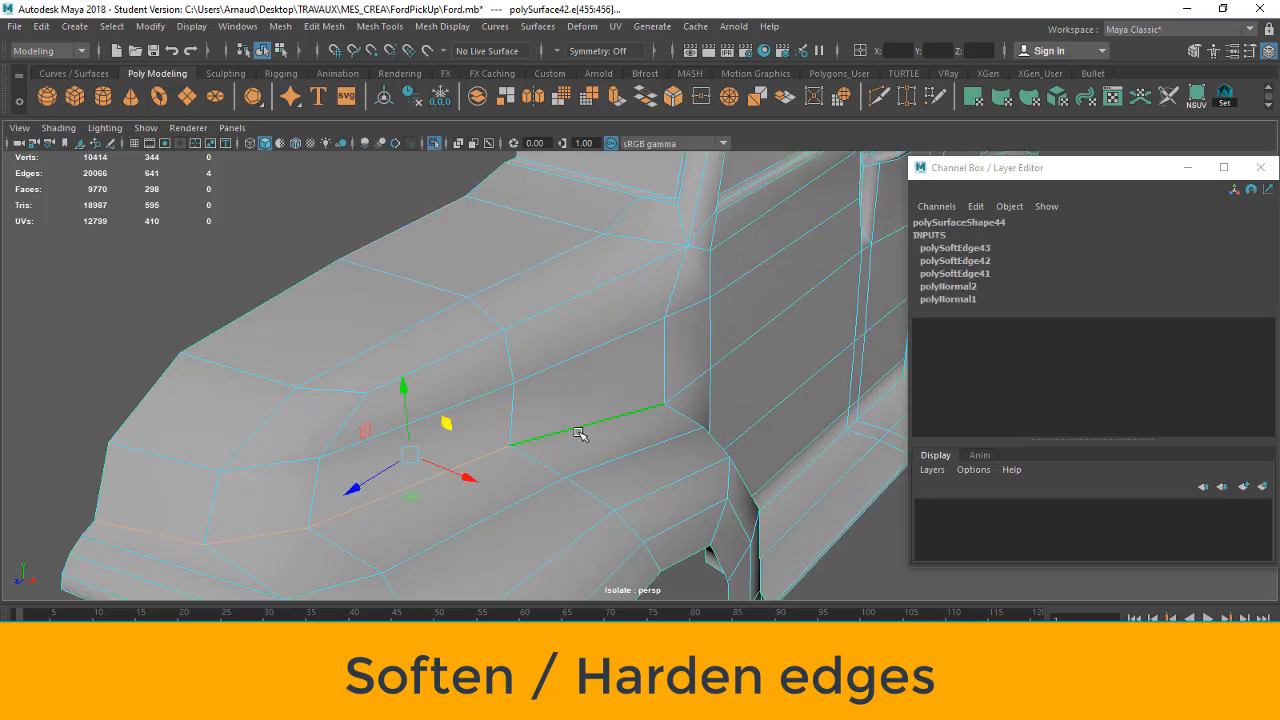
left_click_drag(690, 410, 457, 400, "alt")
double_click(494, 381, "shift")
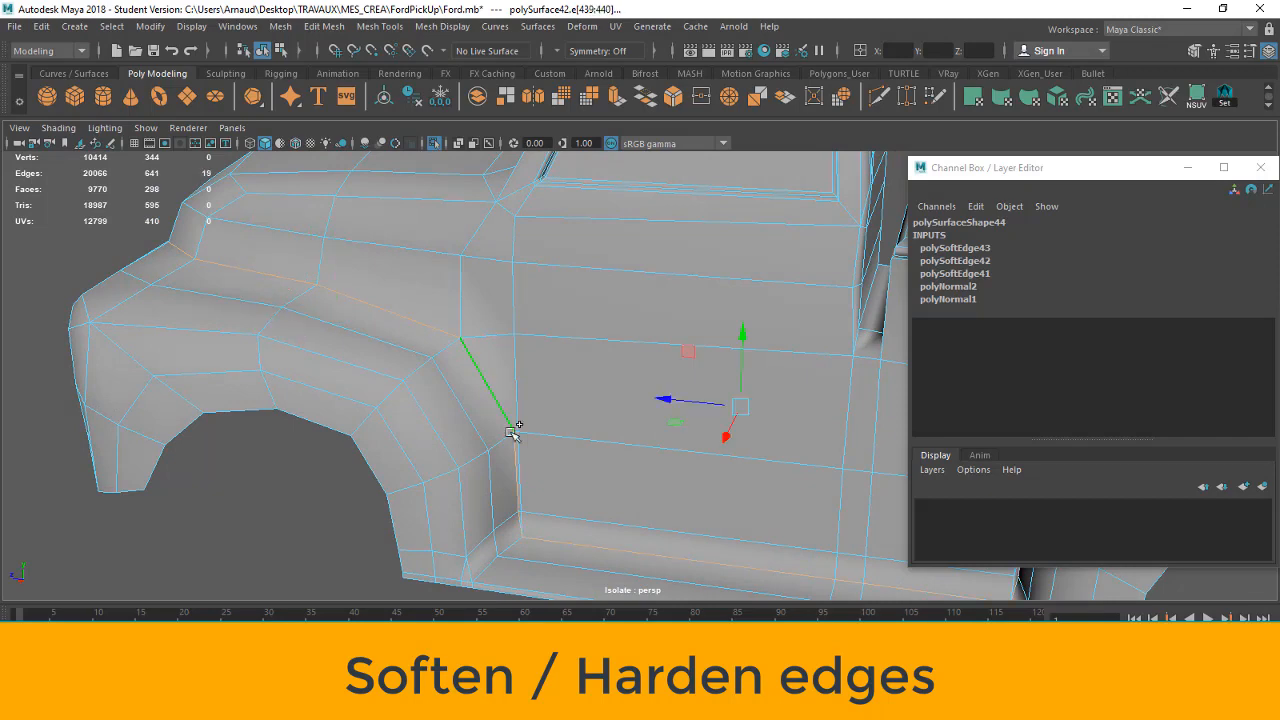
left_click_drag(366, 423, 491, 447, "alt")
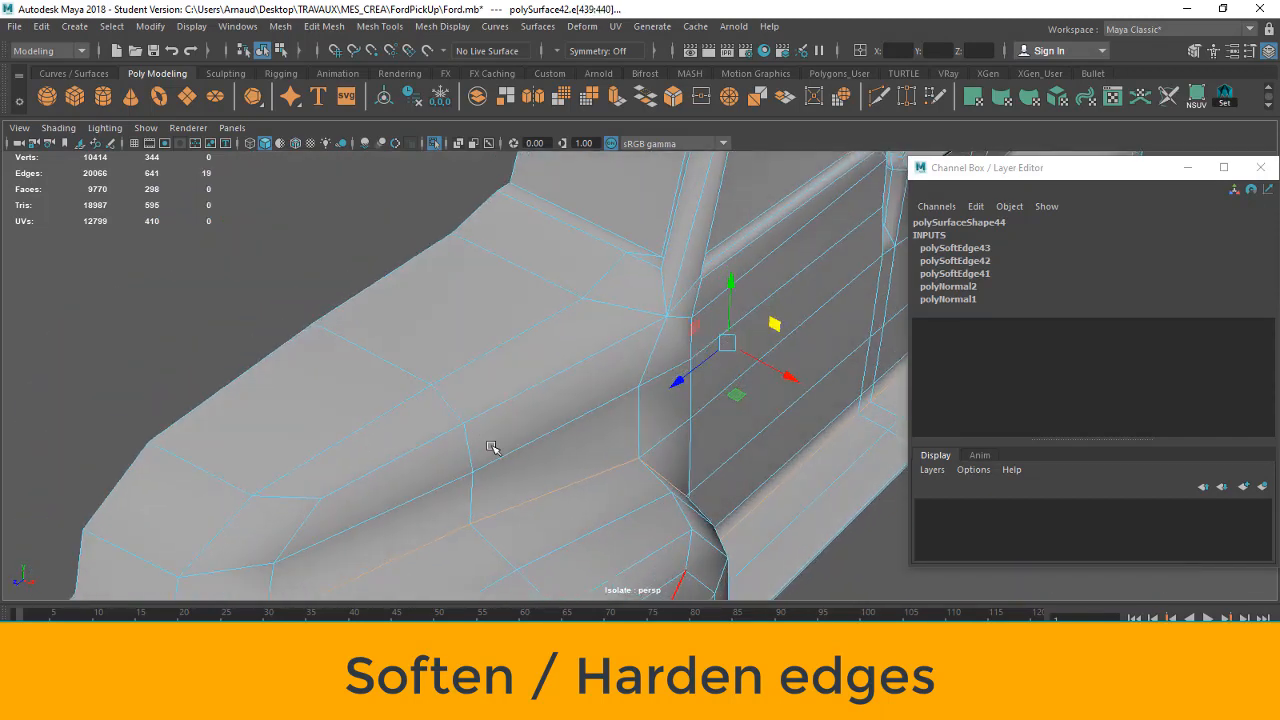
scroll(491, 447, "down", 3)
left_click(444, 27)
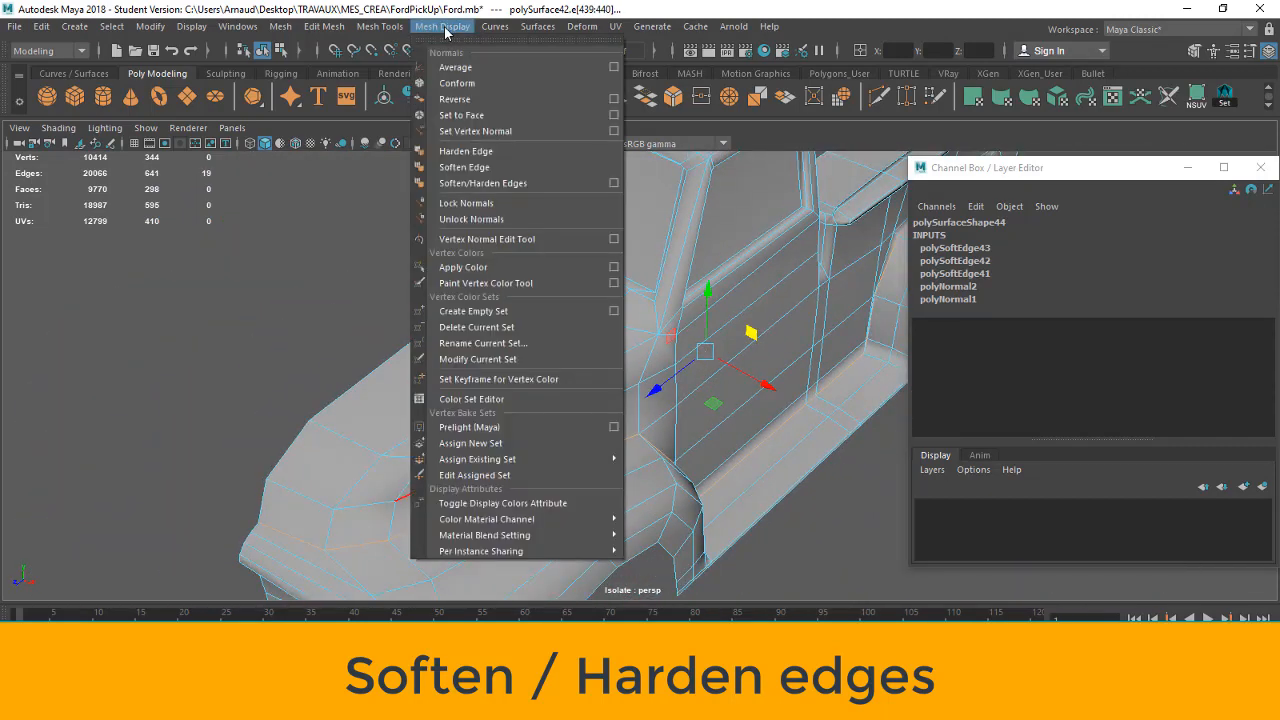
left_click(470, 153)
right_click_drag(166, 399, 271, 330)
right_click_drag(148, 375, 236, 298)
left_click(236, 298)
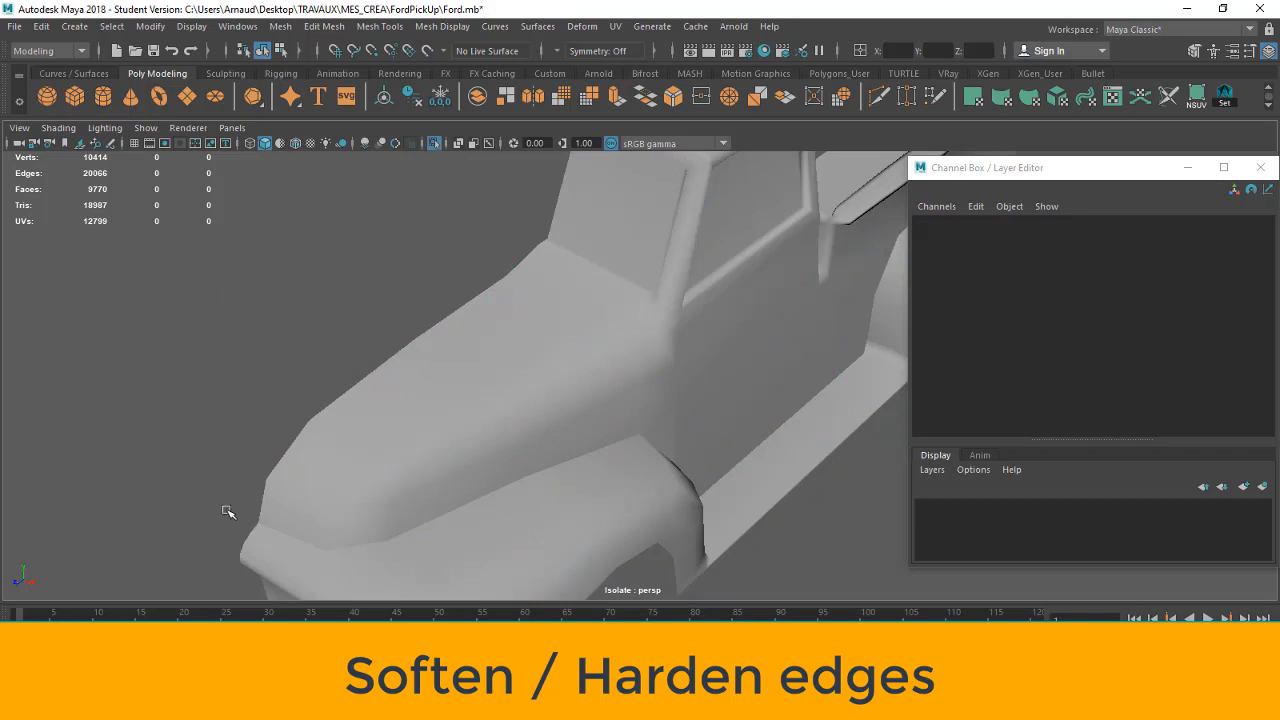
left_click_drag(577, 489, 597, 460, "alt")
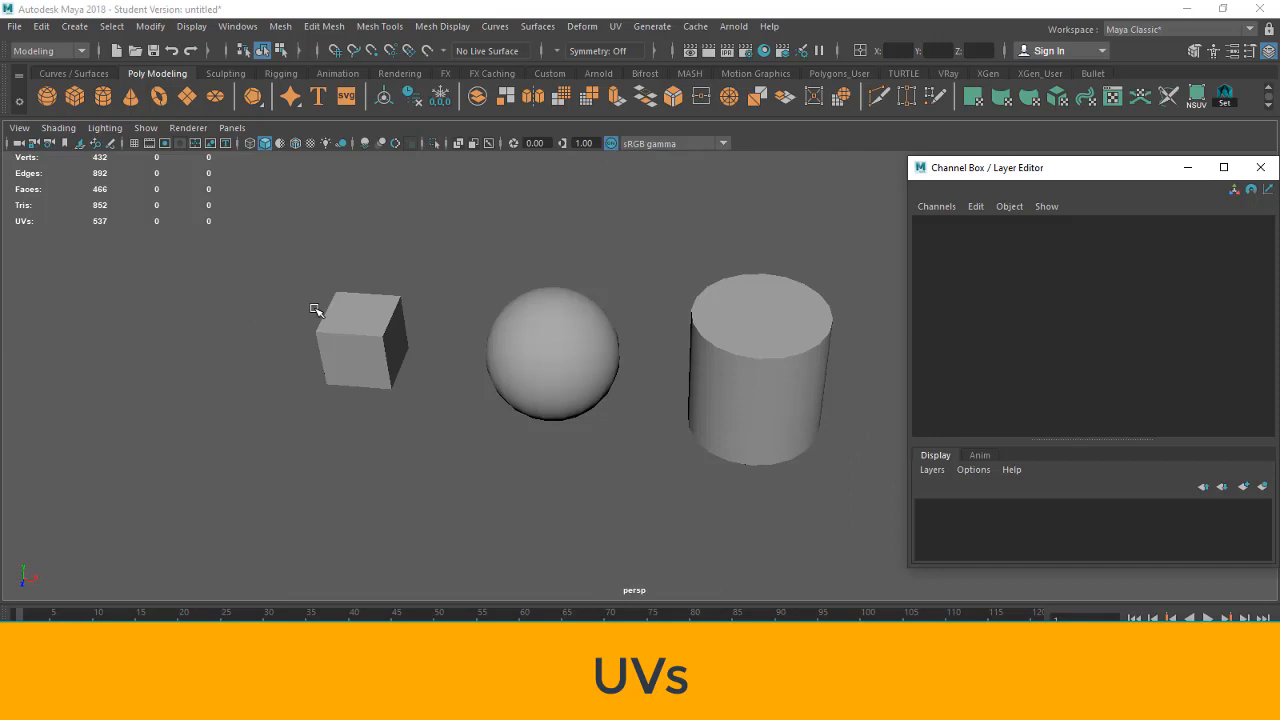
- Display wireframe on the shaded cube, sphere and cylinder, leaving nothing selected
scroll(311, 306, "up", 3)
middle_click_drag(387, 459, 498, 490, "alt")
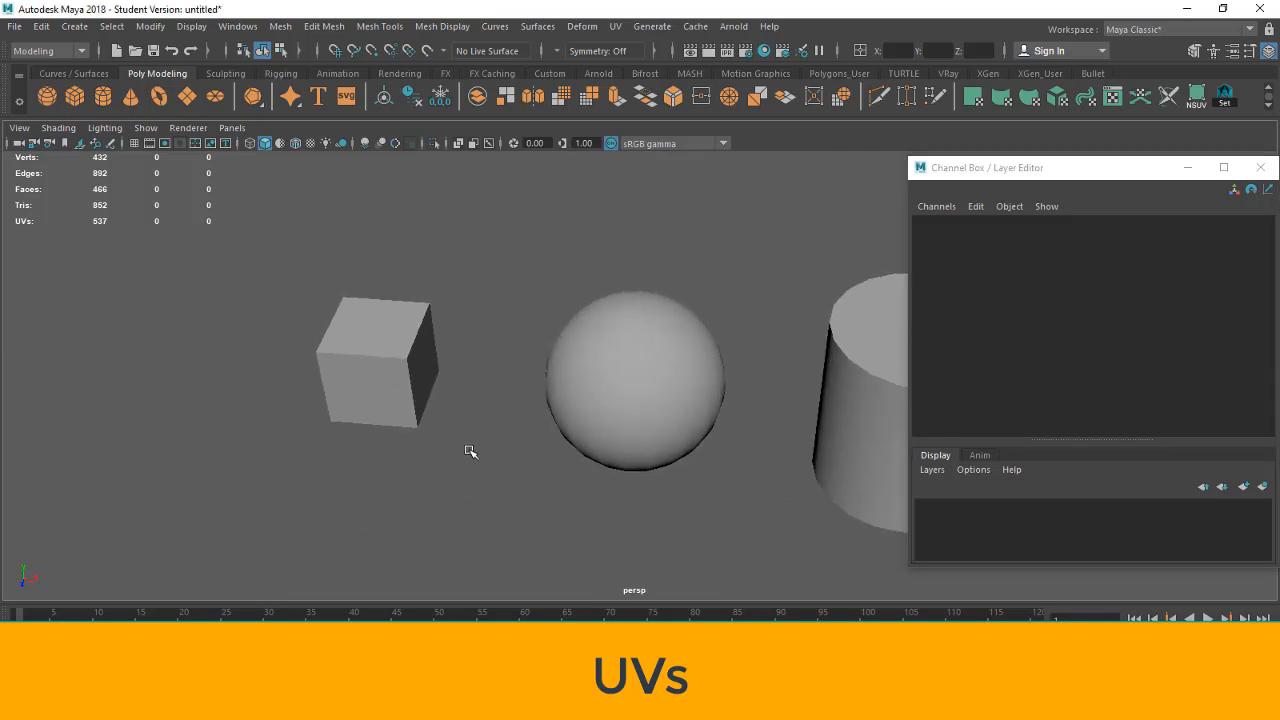
left_click_drag(470, 452, 429, 420, "alt")
left_click(414, 383)
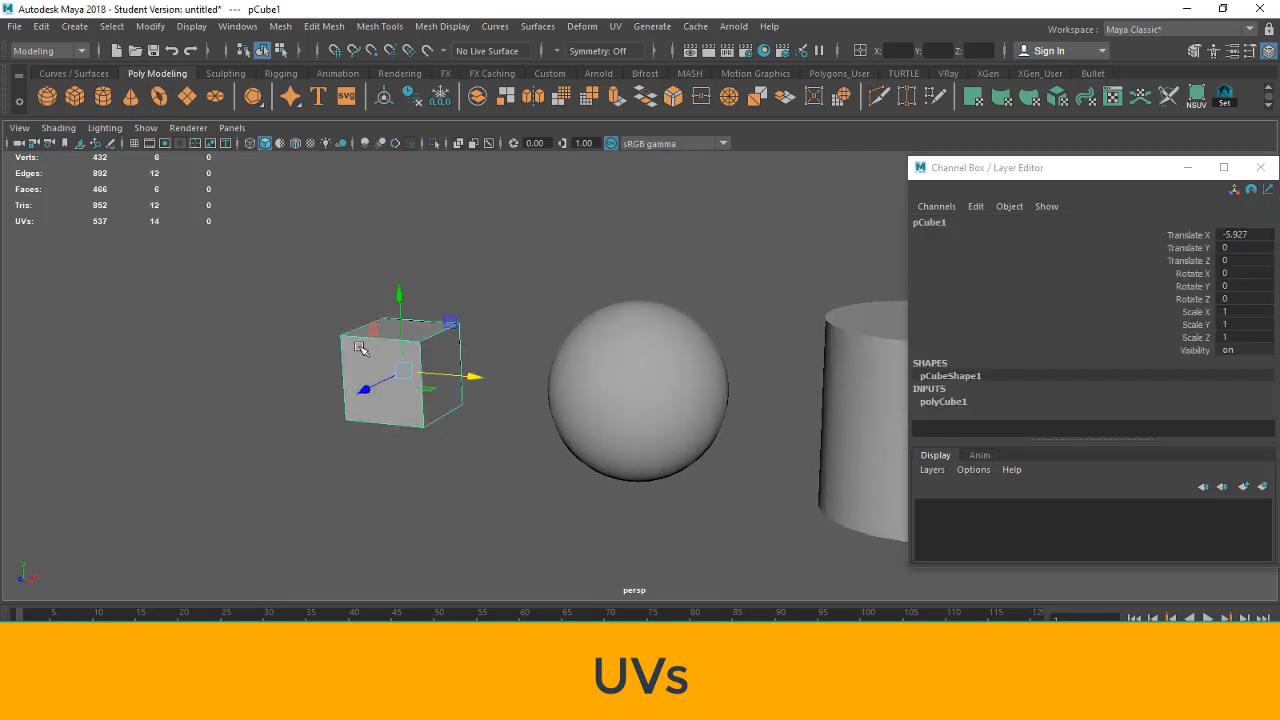
left_click(296, 143)
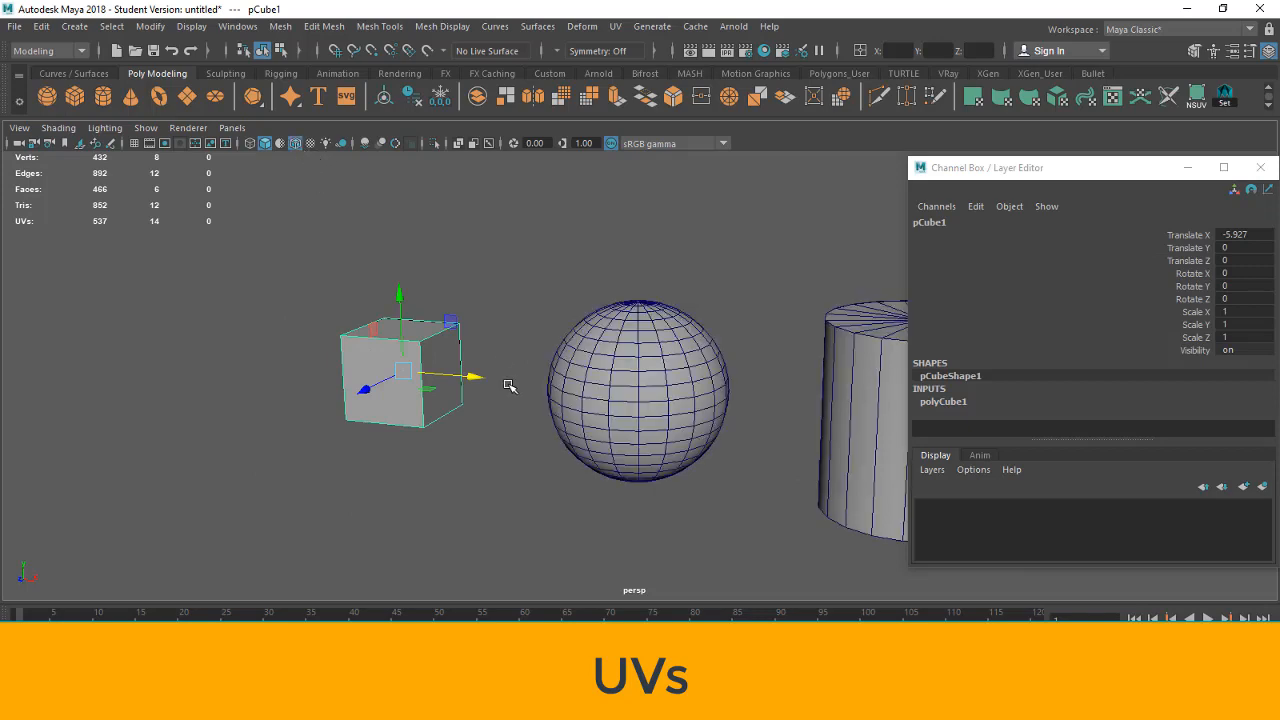
scroll(508, 386, "up", 2)
left_click(423, 500)
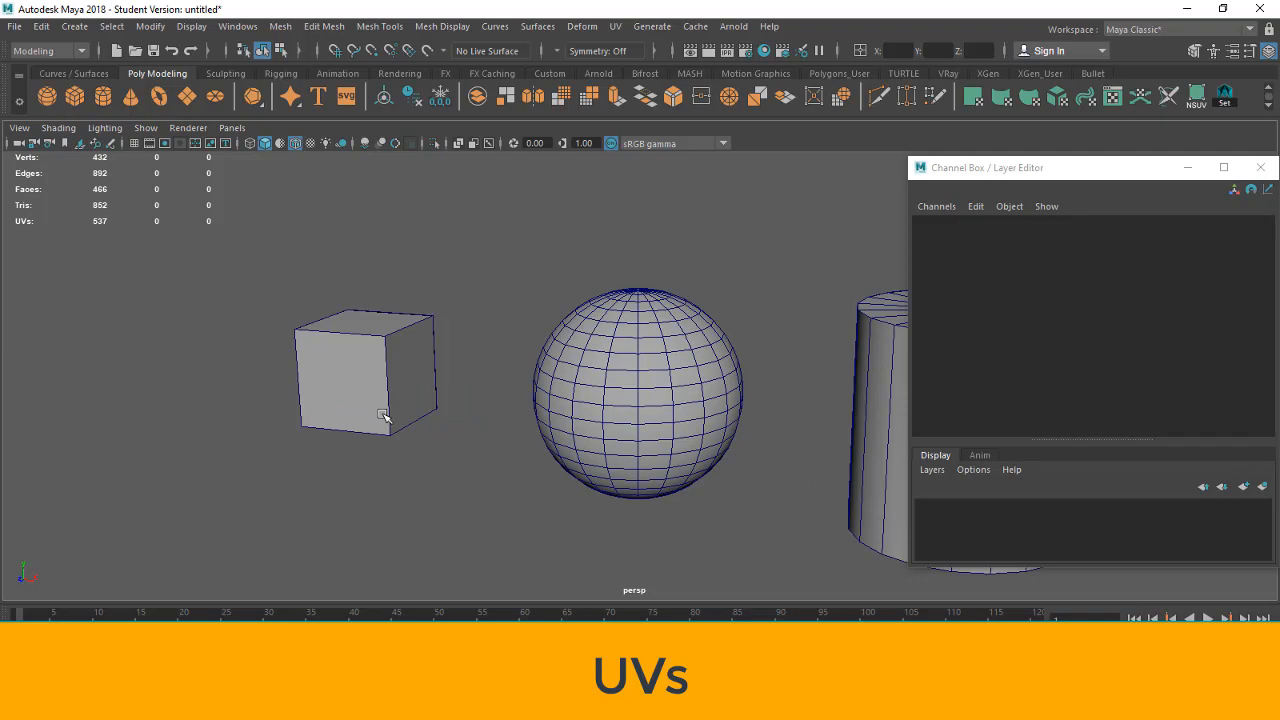
- Select the cube and compare its faces with those of the sphere up close
left_click(377, 410)
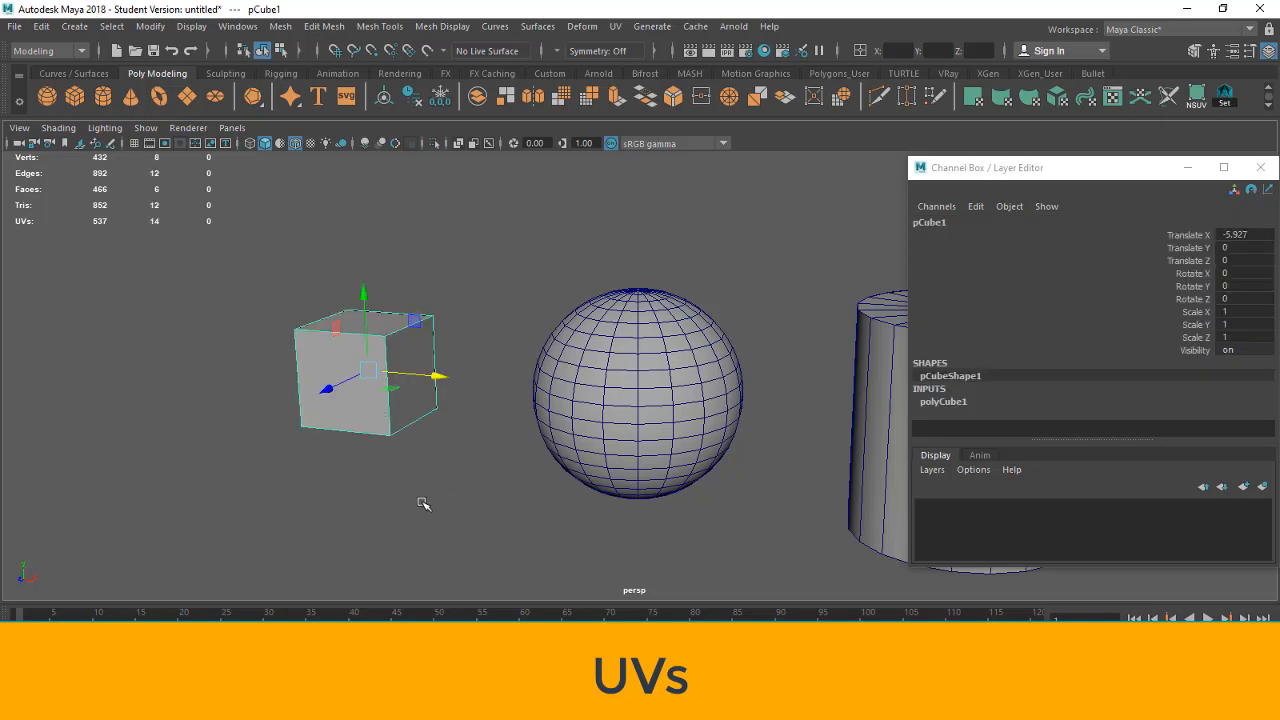
middle_click_drag(423, 506, 494, 486, "alt")
scroll(494, 486, "up", 5)
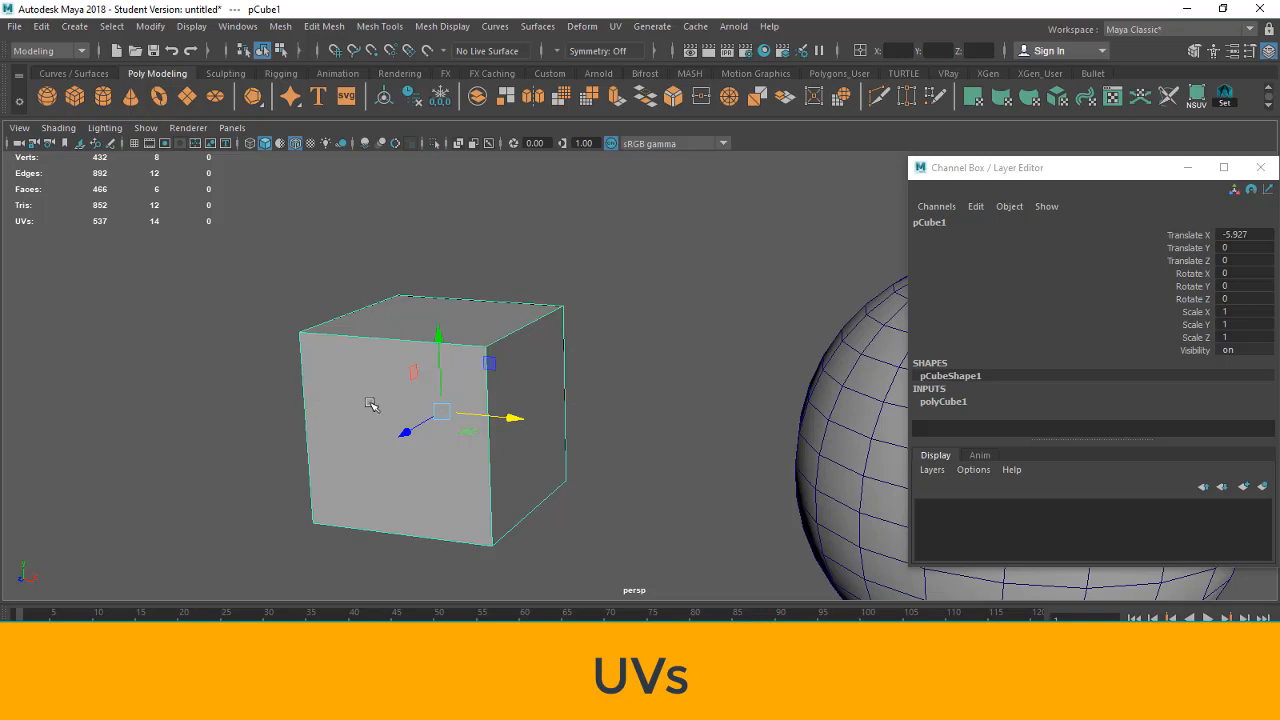
middle_click_drag(776, 447, 171, 409, "alt")
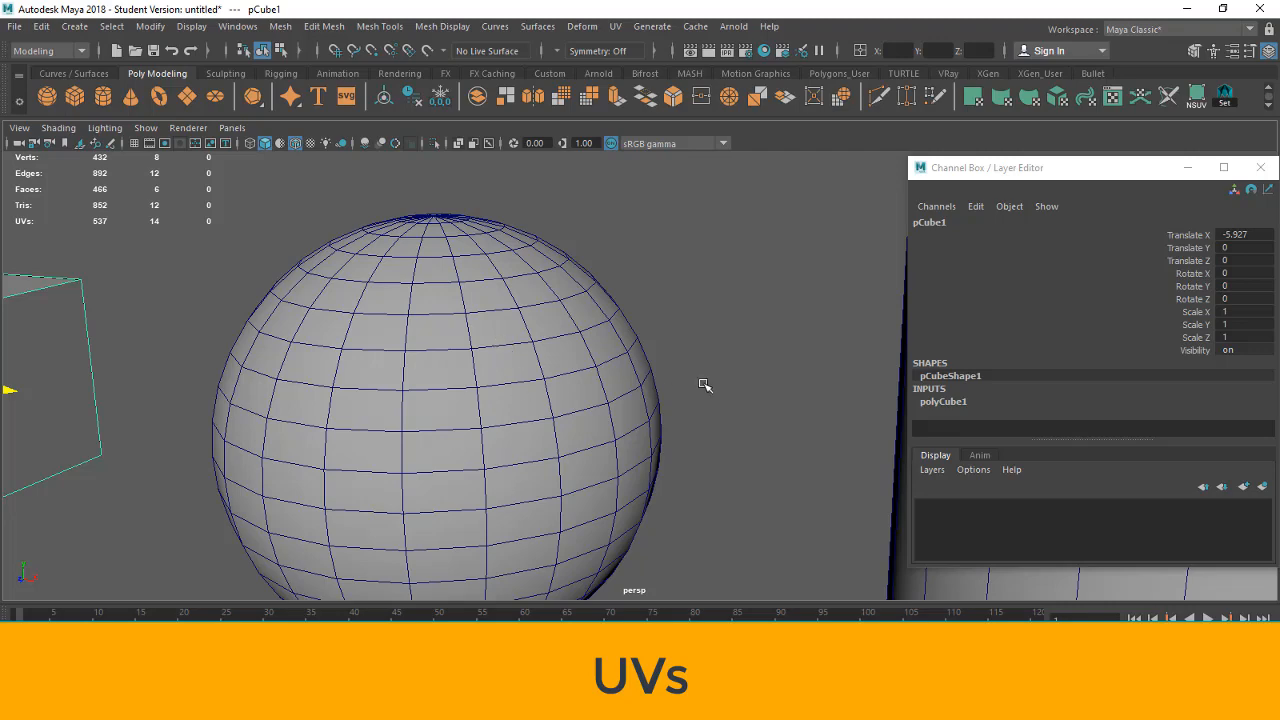
middle_click_drag(702, 415, 218, 384, "alt")
middle_click_drag(334, 366, 829, 409, "alt")
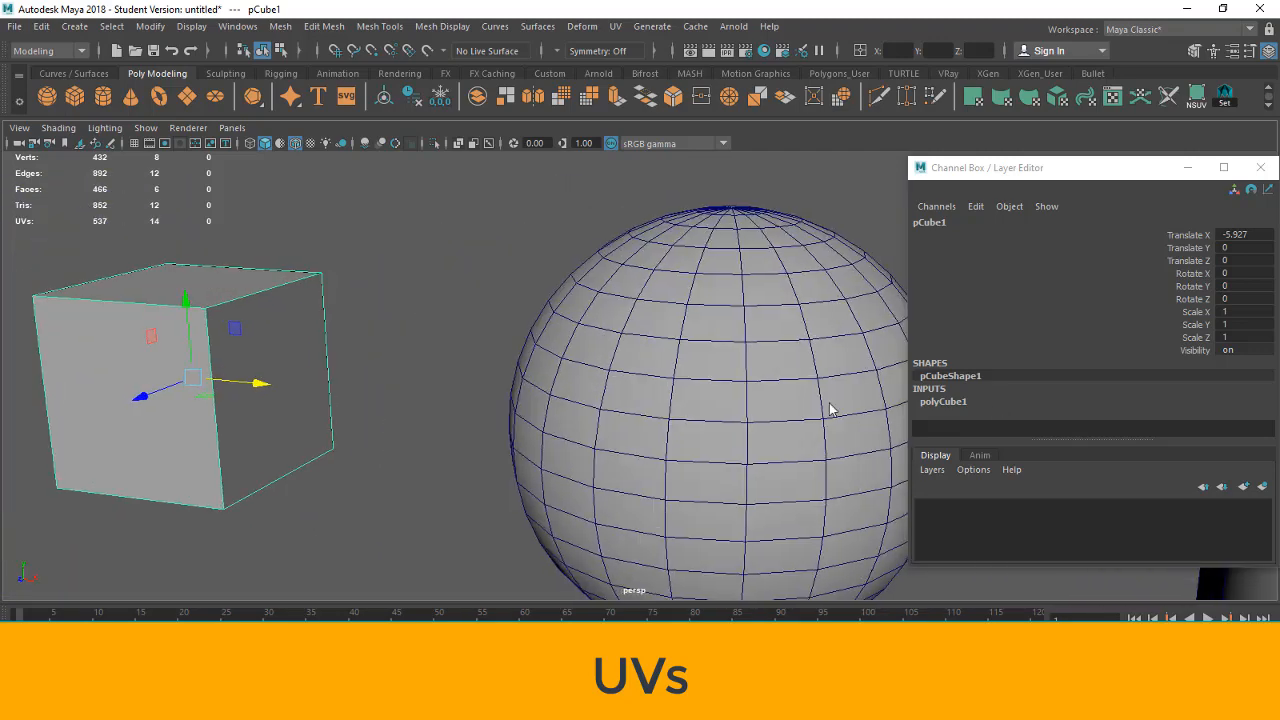
- Close the floating Channel Box / Layer Editor and frame the selected cube beside the sphere
middle_click_drag(385, 459, 446, 356, "alt")
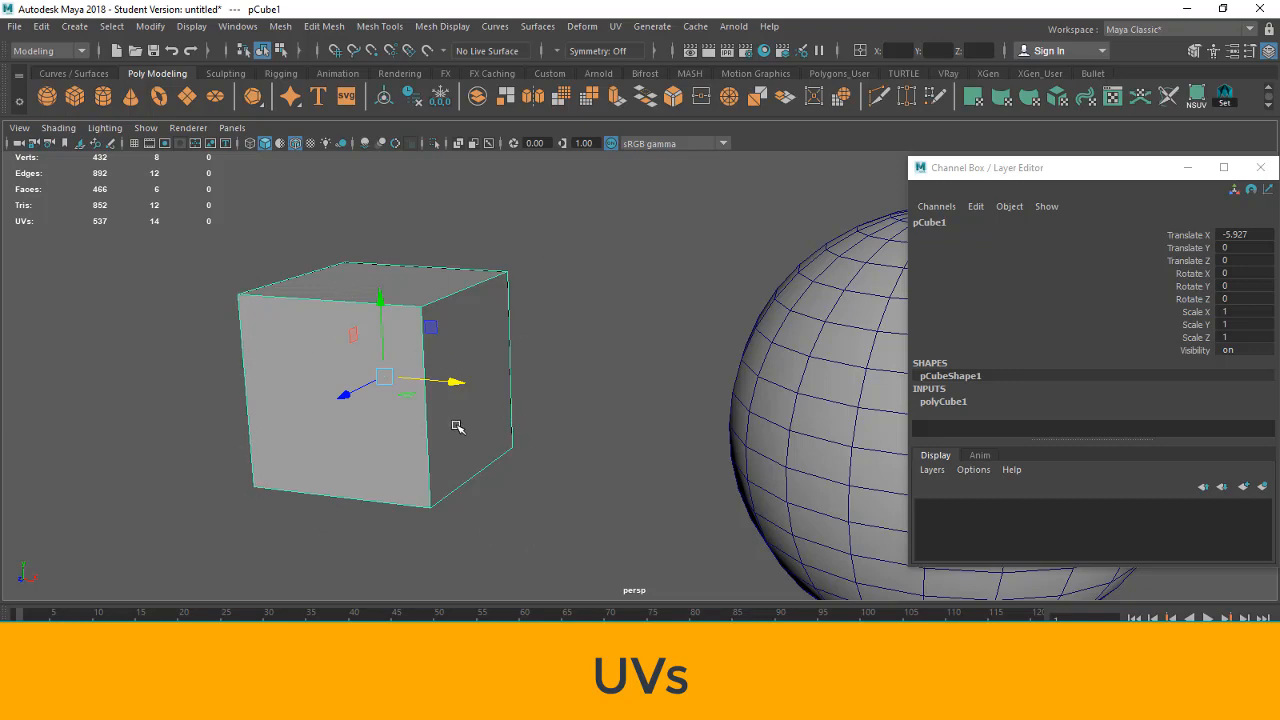
left_click(433, 328)
left_click_drag(1097, 174, 889, 221)
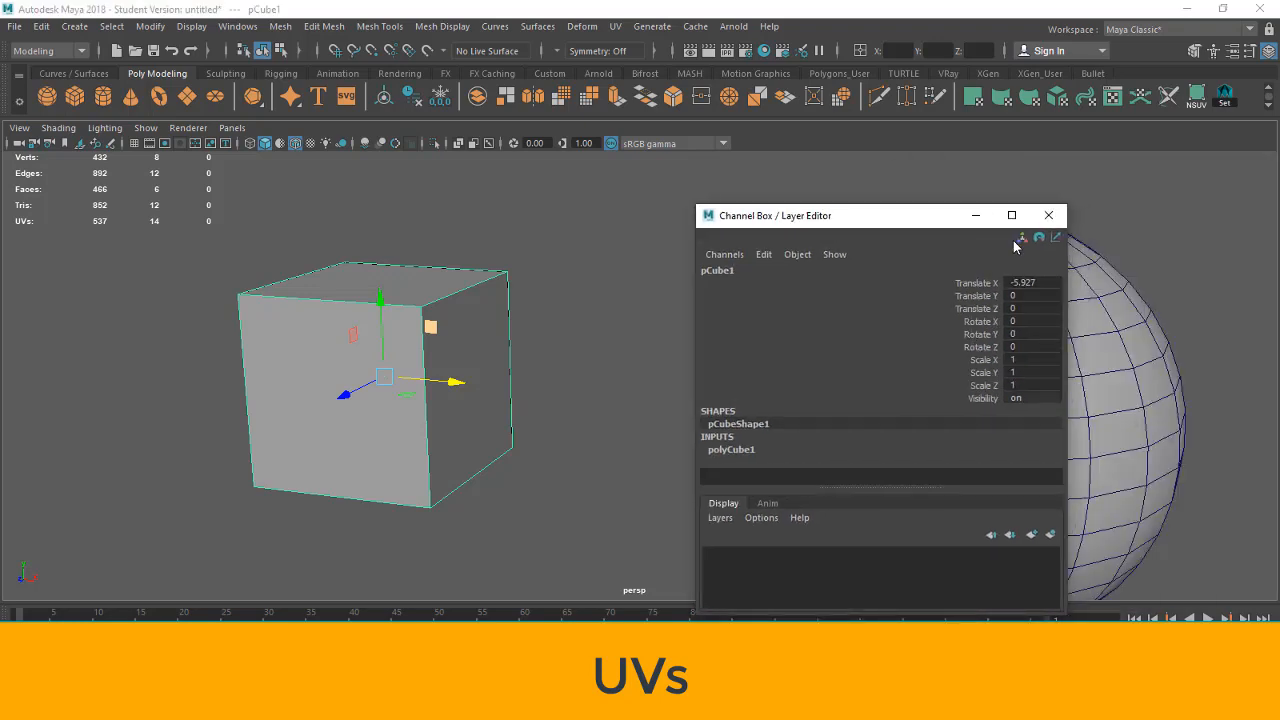
left_click(1049, 214)
scroll(409, 294, "down", 2)
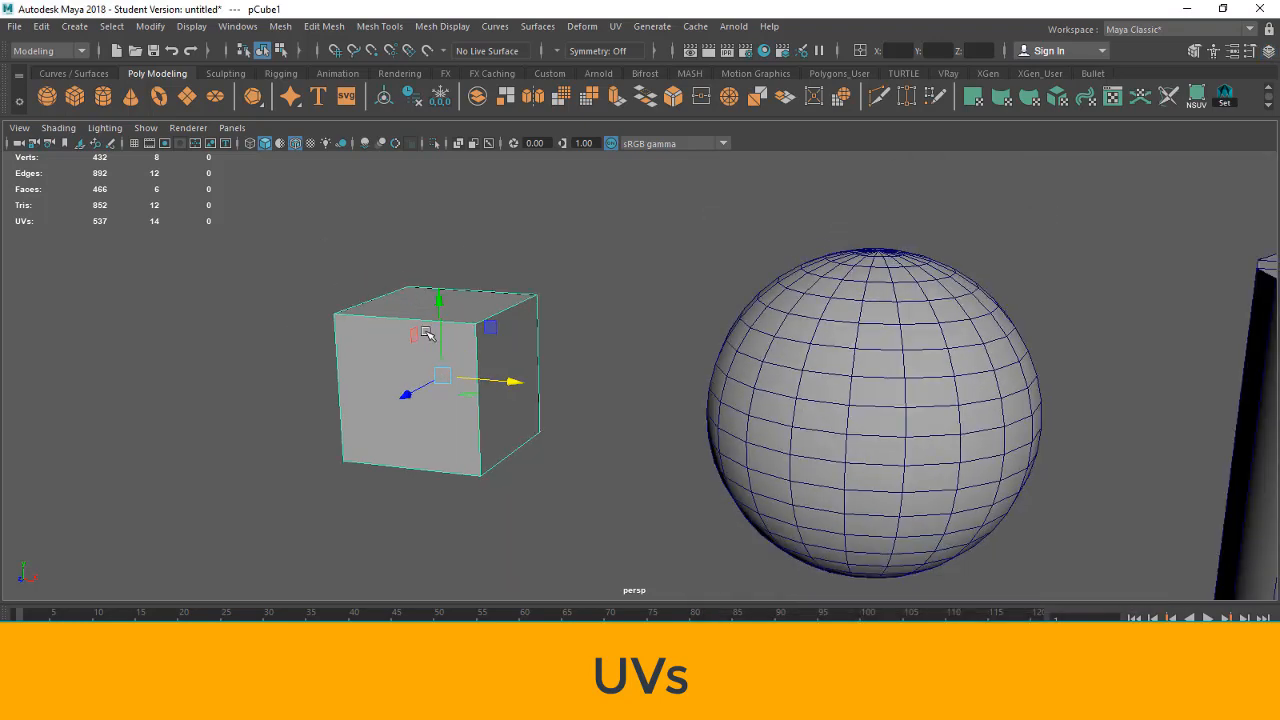
scroll(423, 329, "up", 2)
left_click_drag(629, 363, 607, 393, "alt")
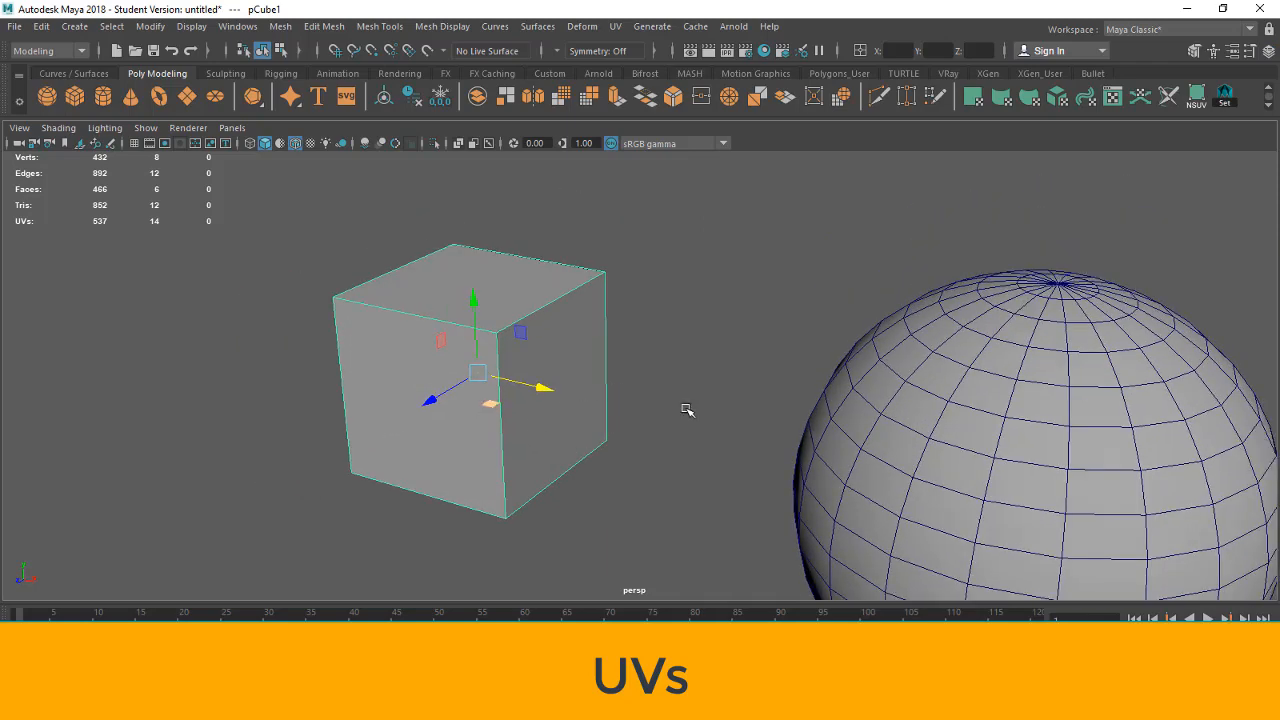
- Open the UV Editor for the cube and place the UV Toolkit as a floating window clear of the cube
left_click(1113, 97)
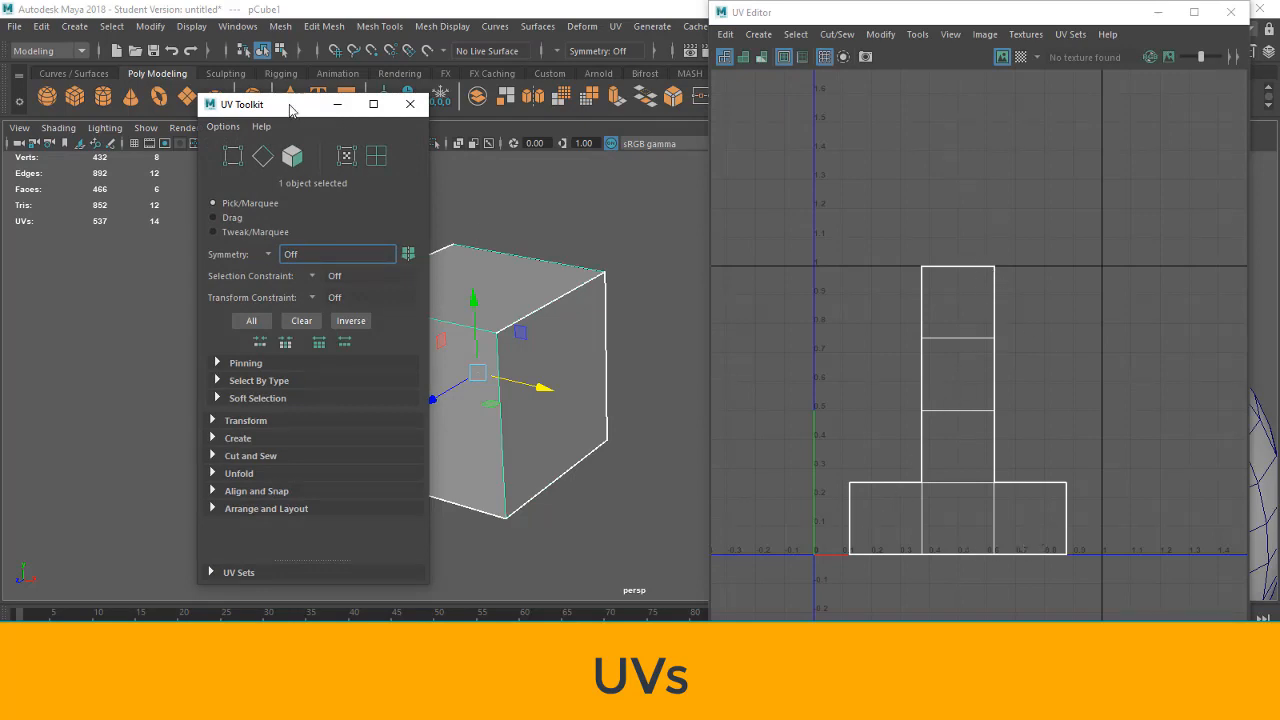
left_click_drag(292, 106, 201, 146)
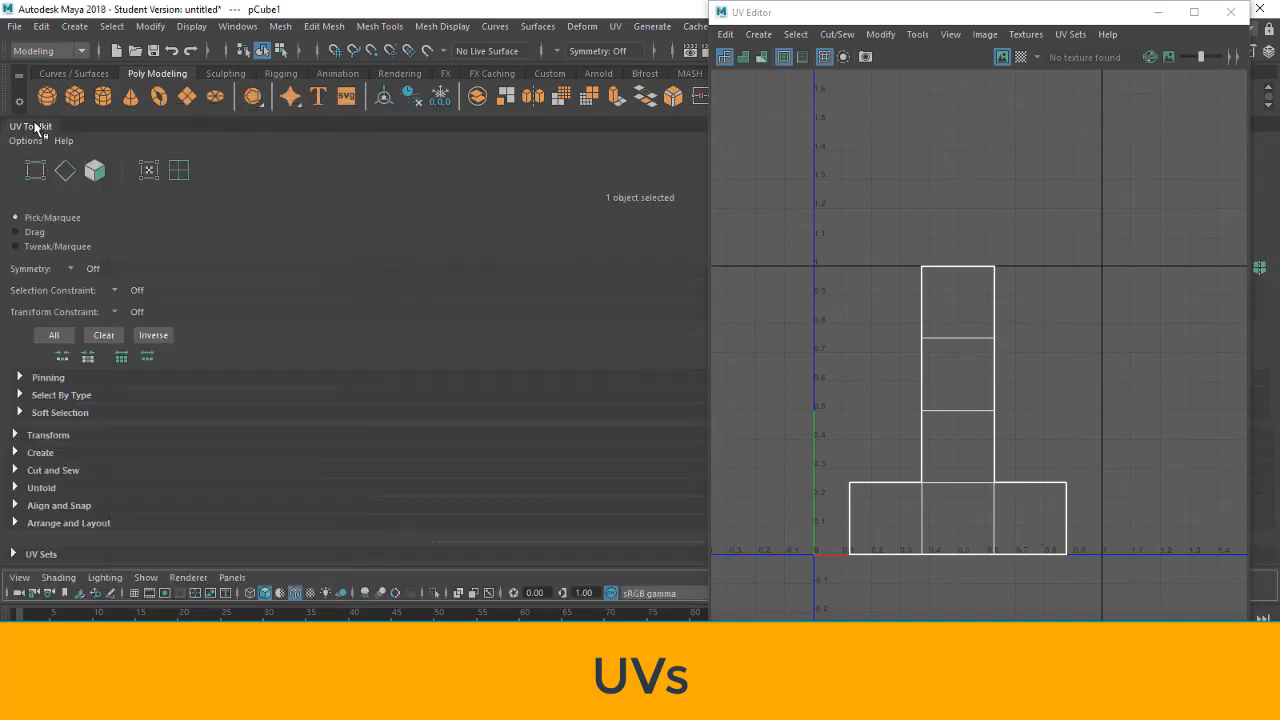
left_click_drag(43, 129, 117, 237)
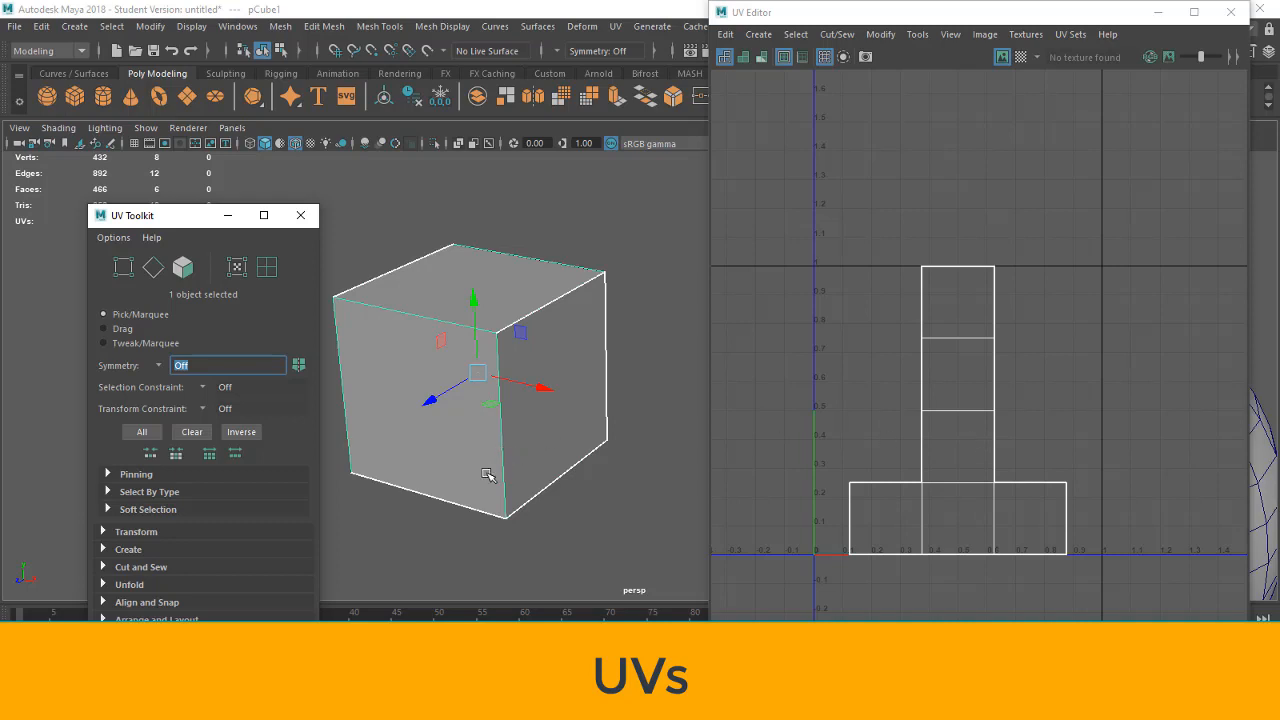
middle_click_drag(495, 460, 523, 420, "alt")
left_click_drag(192, 225, 162, 111)
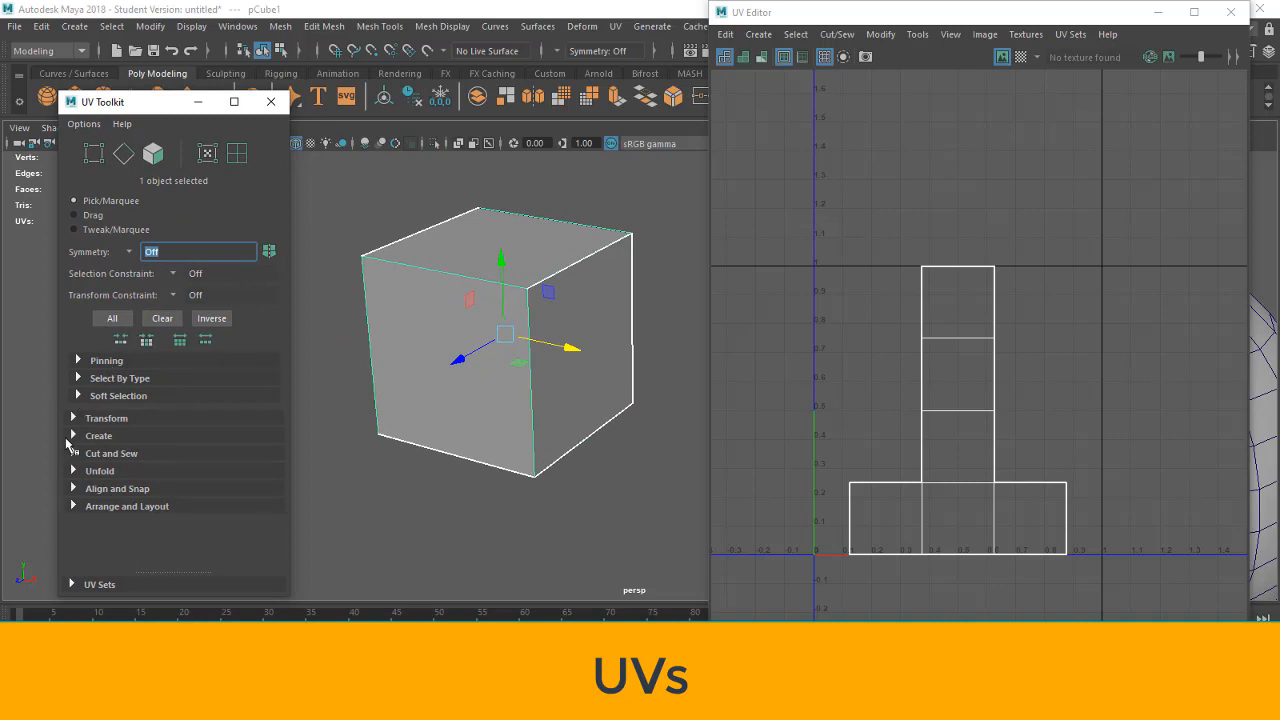
- Apply a Camera-Based UV projection to the cube and project it again from a different view angle
left_click(74, 436)
scroll(76, 430, "down", 1)
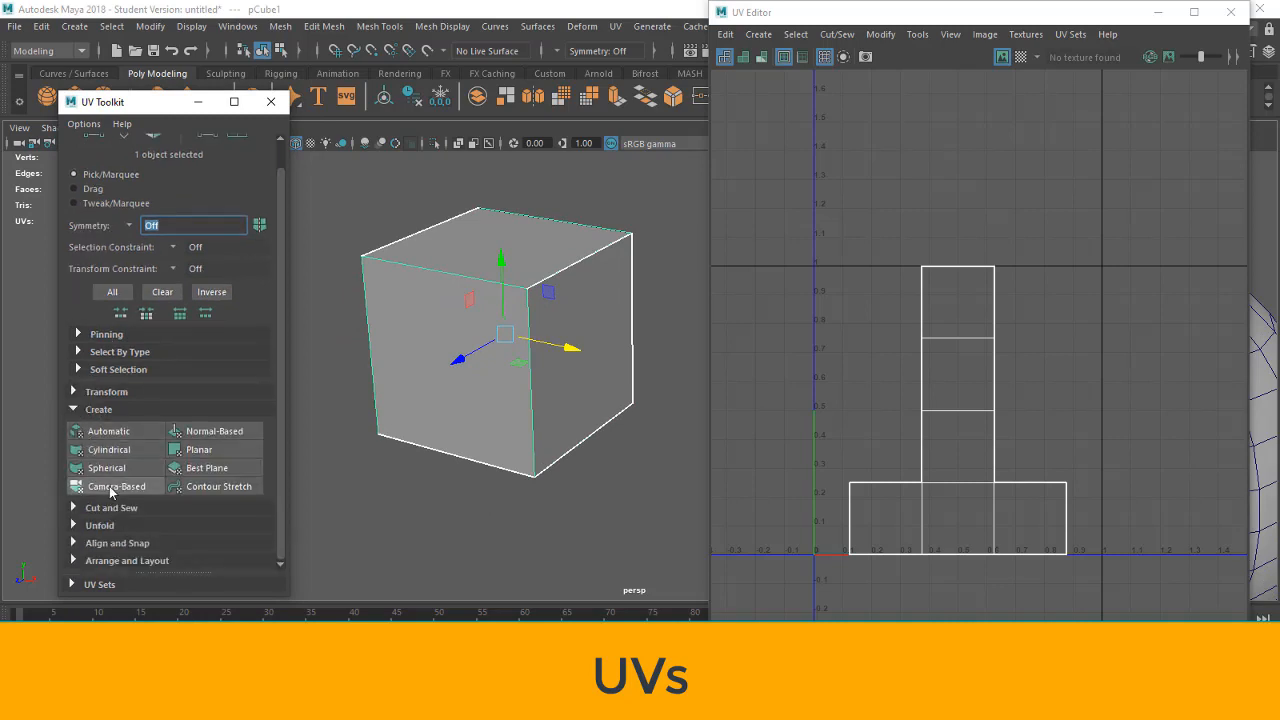
left_click(112, 488)
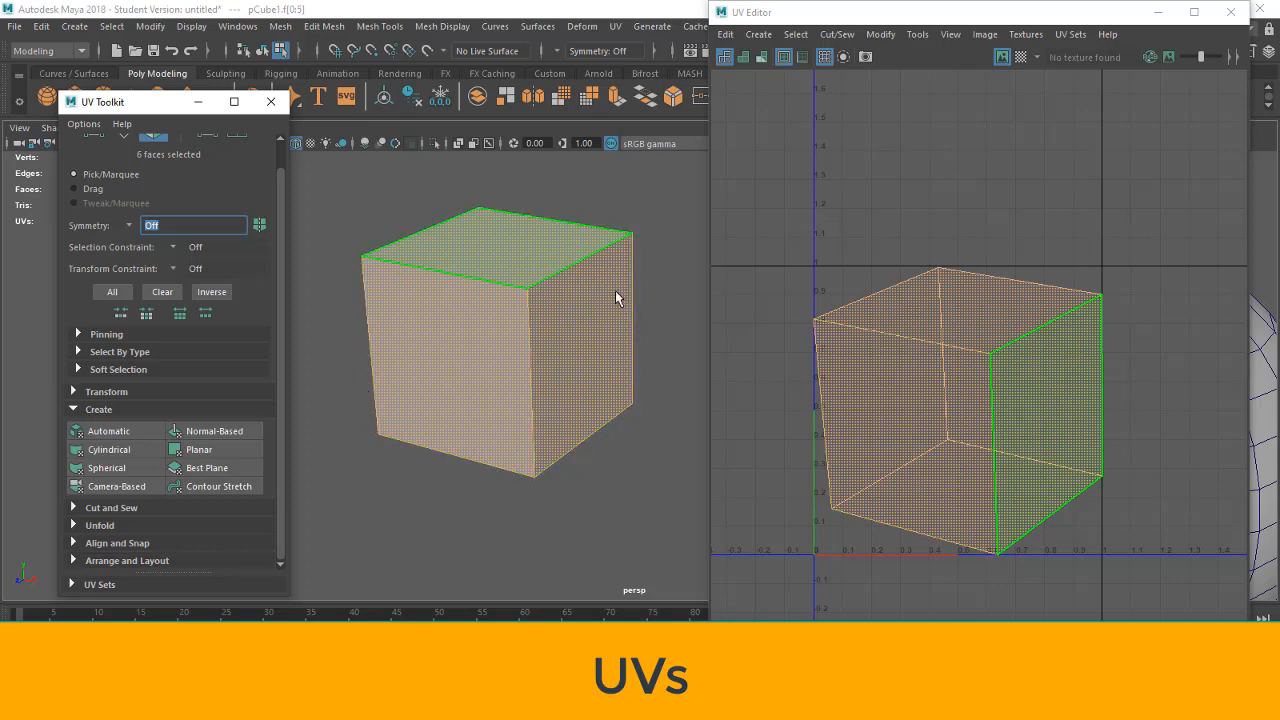
left_click_drag(617, 294, 488, 394, "alt")
left_click(104, 488)
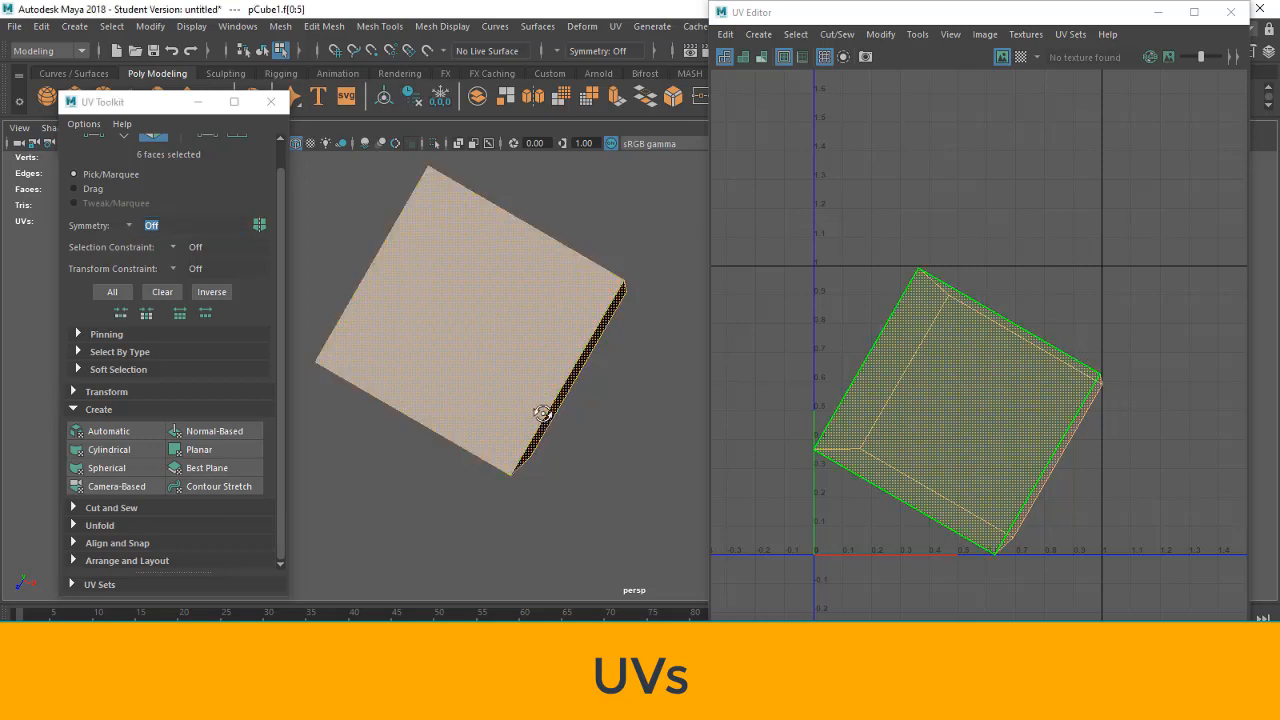
- Switch to edge selection and pick an edge in the UV layout to compare it with the cube's edges
left_click_drag(543, 414, 580, 358, "alt")
left_click(974, 250)
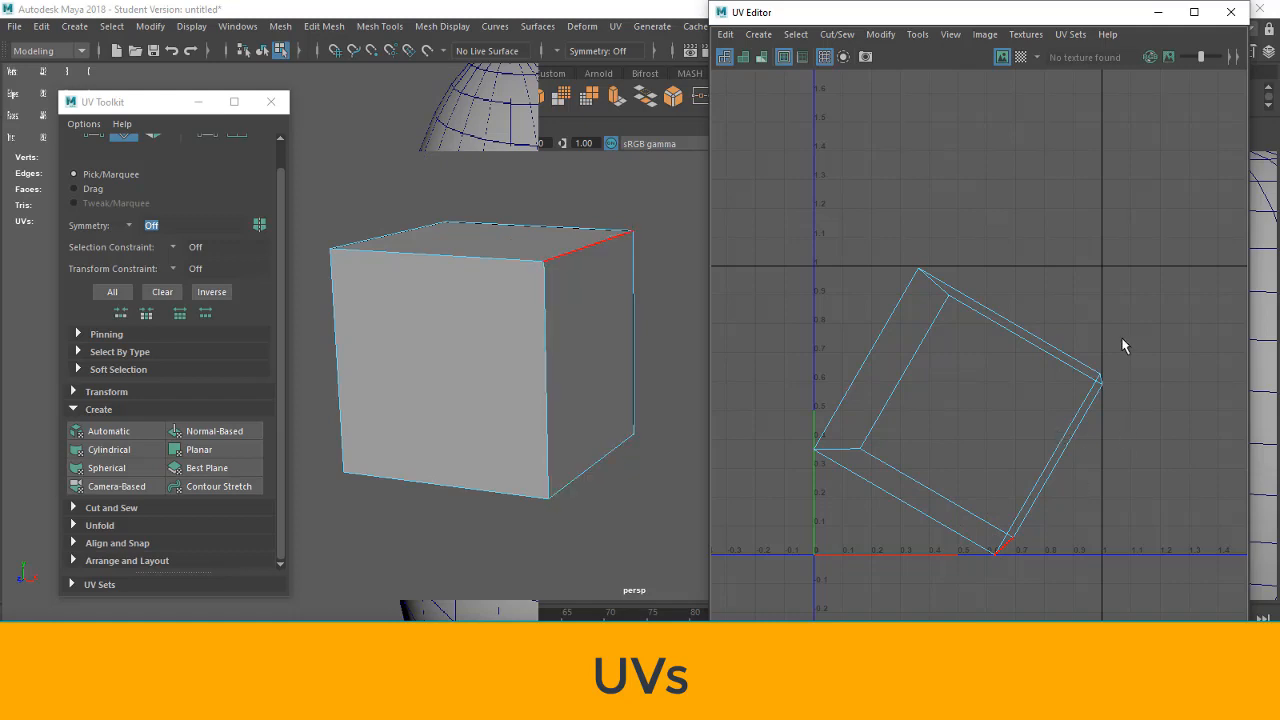
scroll(1042, 511, "down", 3)
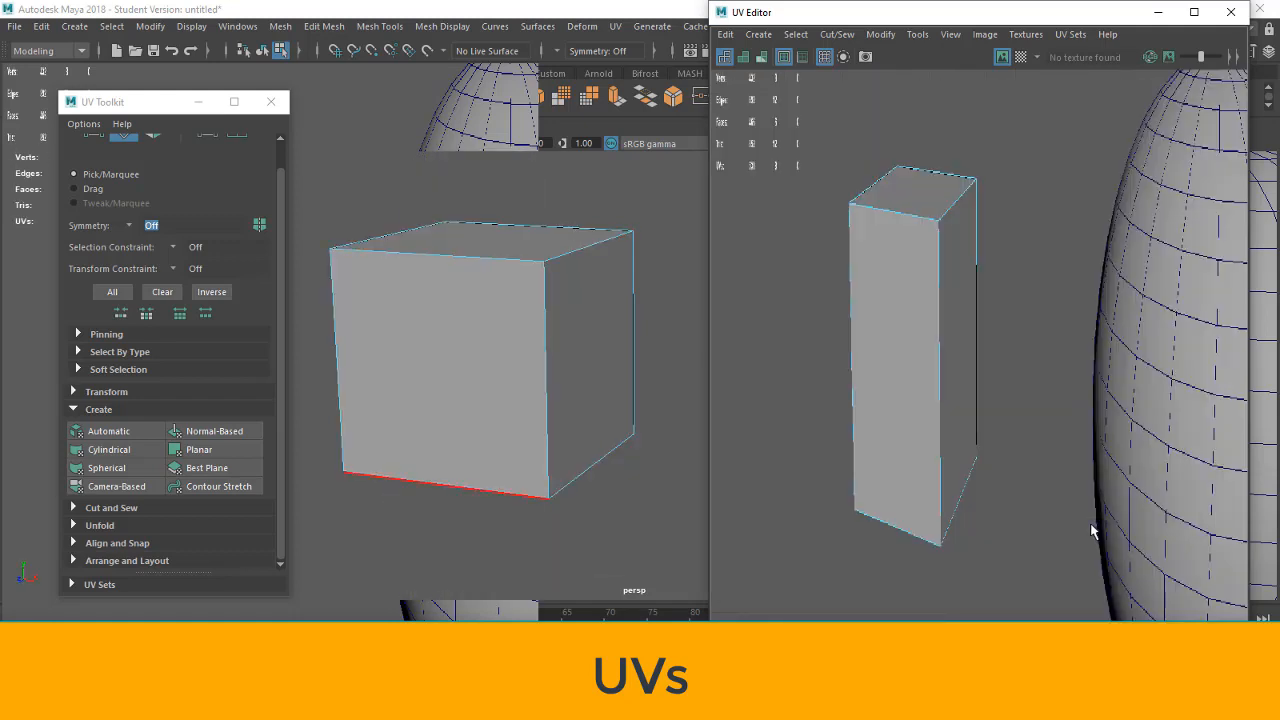
scroll(976, 456, "up", 5)
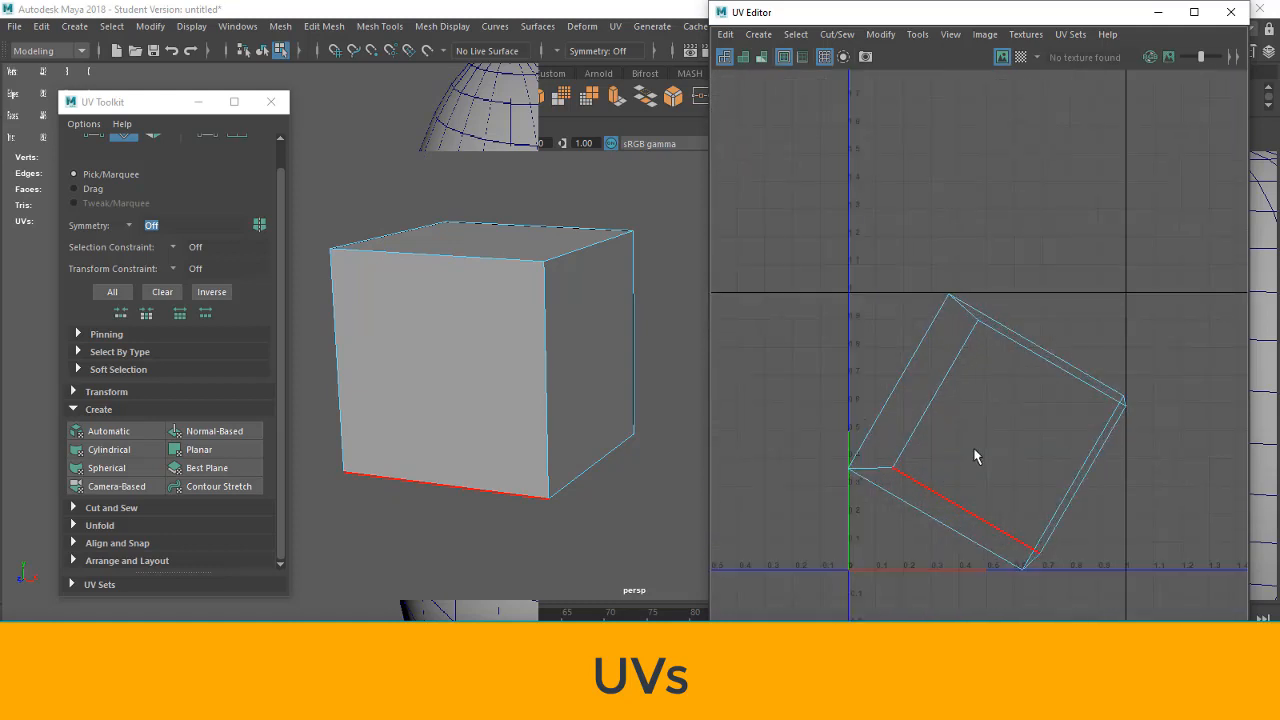
left_click(74, 410)
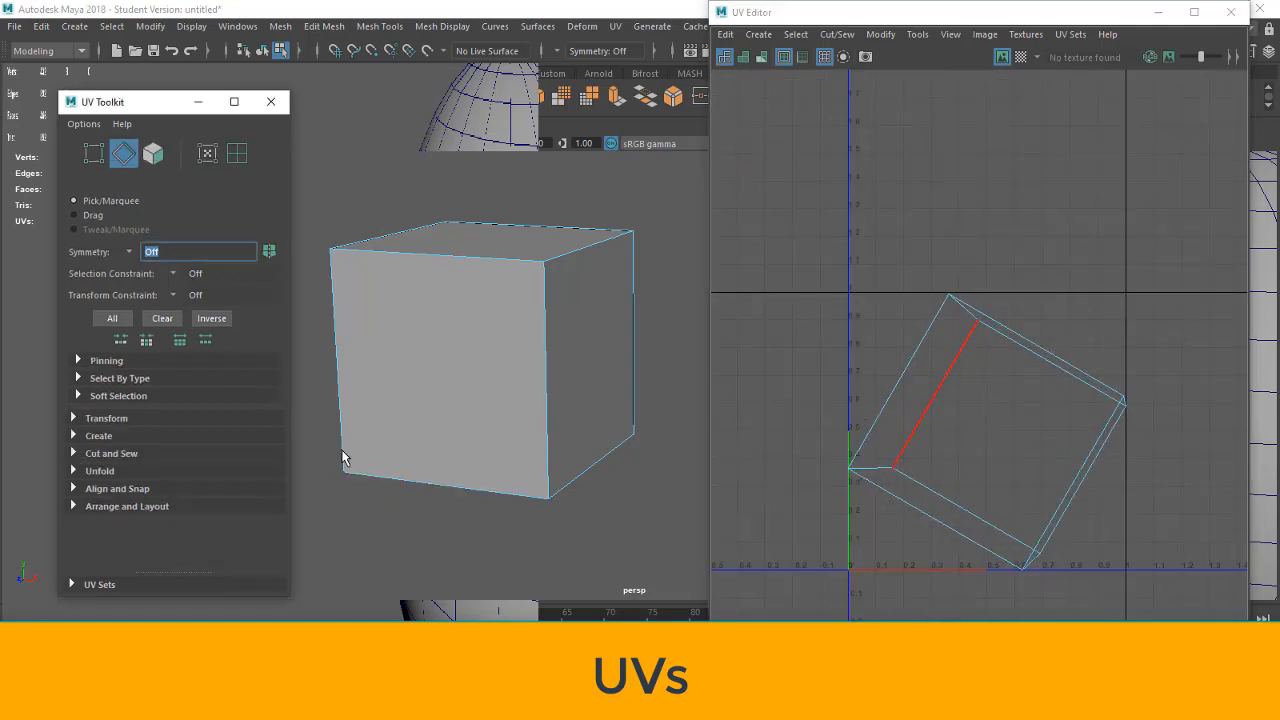
middle_click_drag(1031, 361, 1029, 387, "alt")
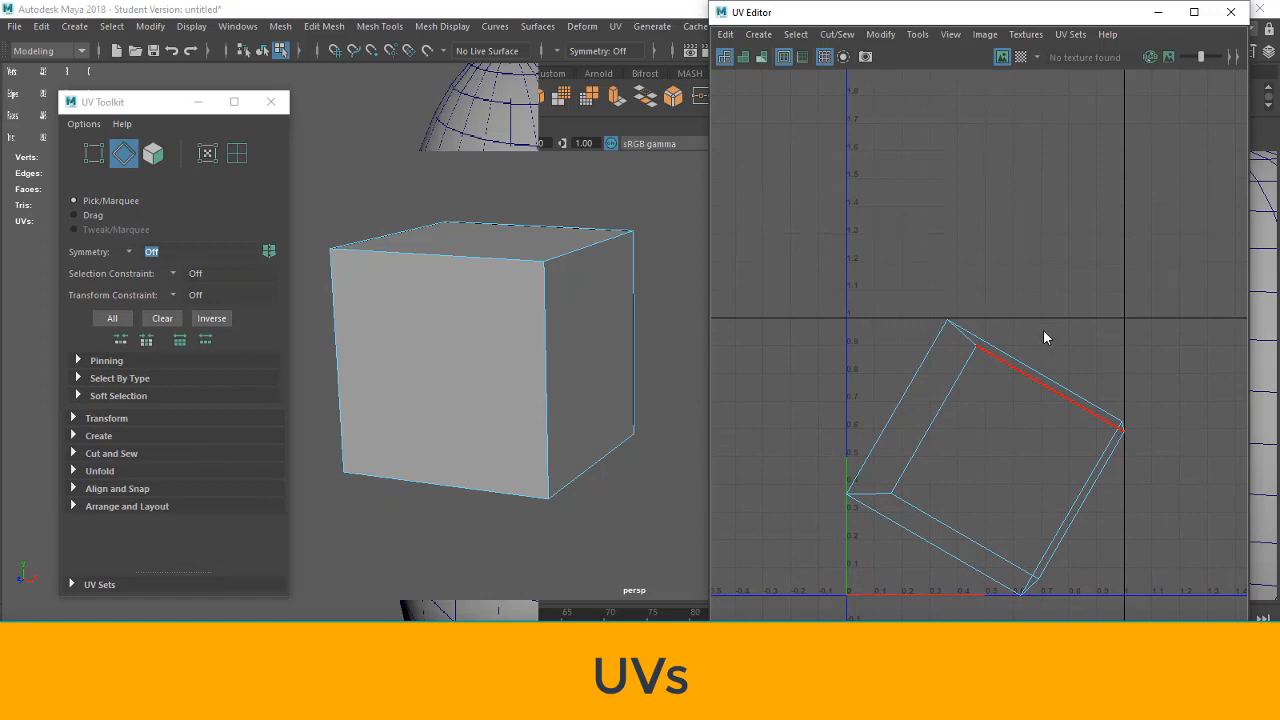
right_click_drag(1043, 337, 1049, 290)
left_click(1065, 404)
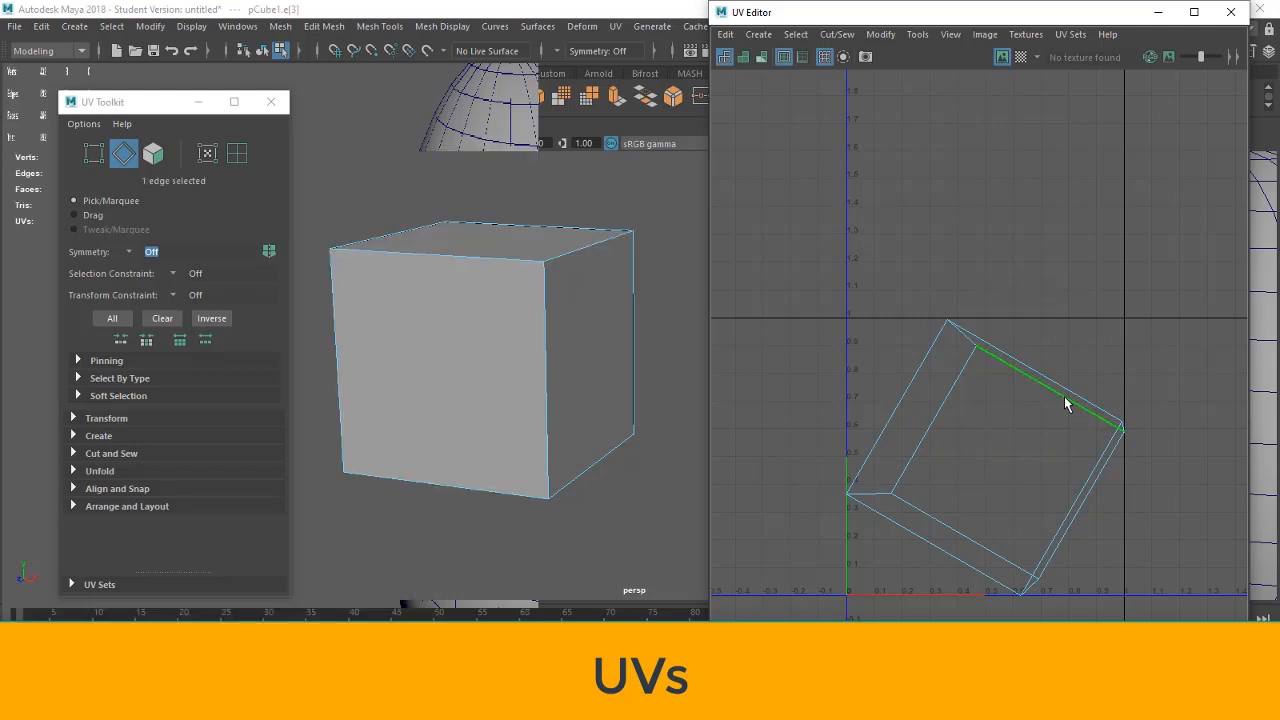
- Select the back, right and left edges of the cube's upper face
left_click(558, 235)
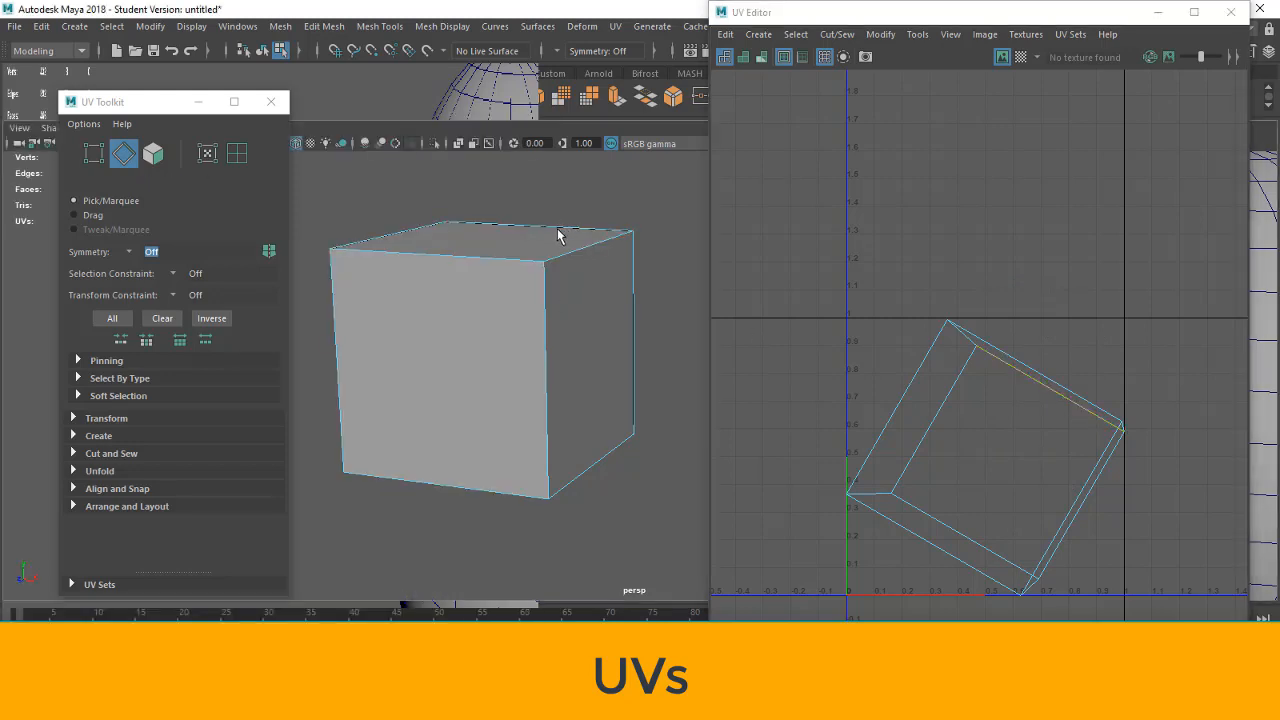
left_click(570, 270)
left_click_drag(569, 293, 567, 292, "alt")
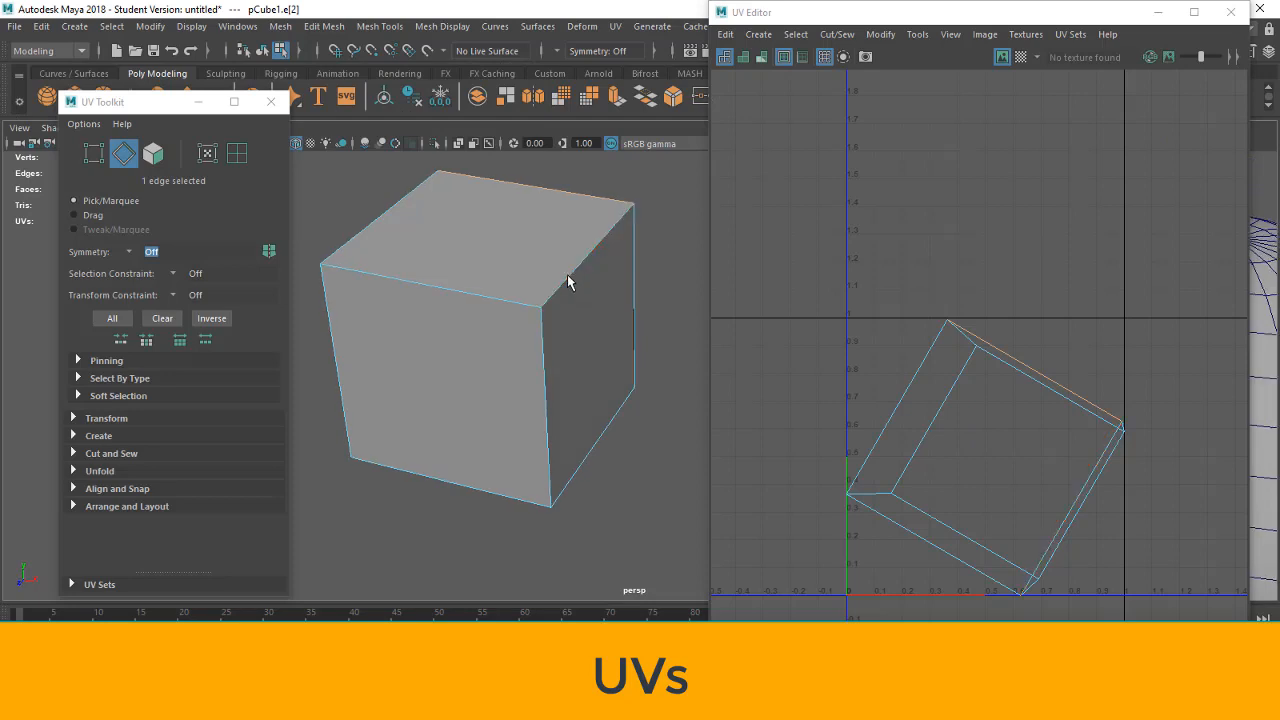
left_click(567, 275, "shift")
left_click(376, 219, "shift")
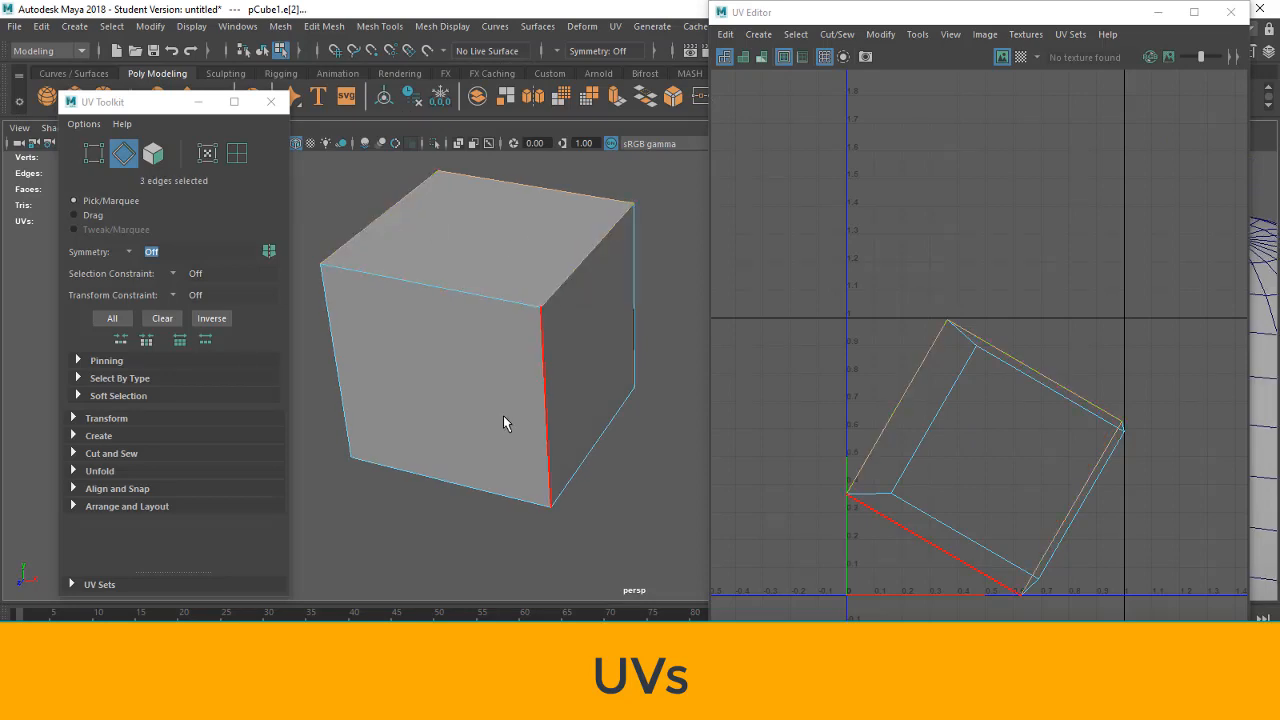
- Add the two front vertical edges and the right, back and left edges of the underside to the selection
left_click_drag(503, 415, 509, 394, "alt")
left_click(333, 335, "shift")
left_click_drag(333, 335, 470, 392, "alt")
left_click(580, 482, "shift")
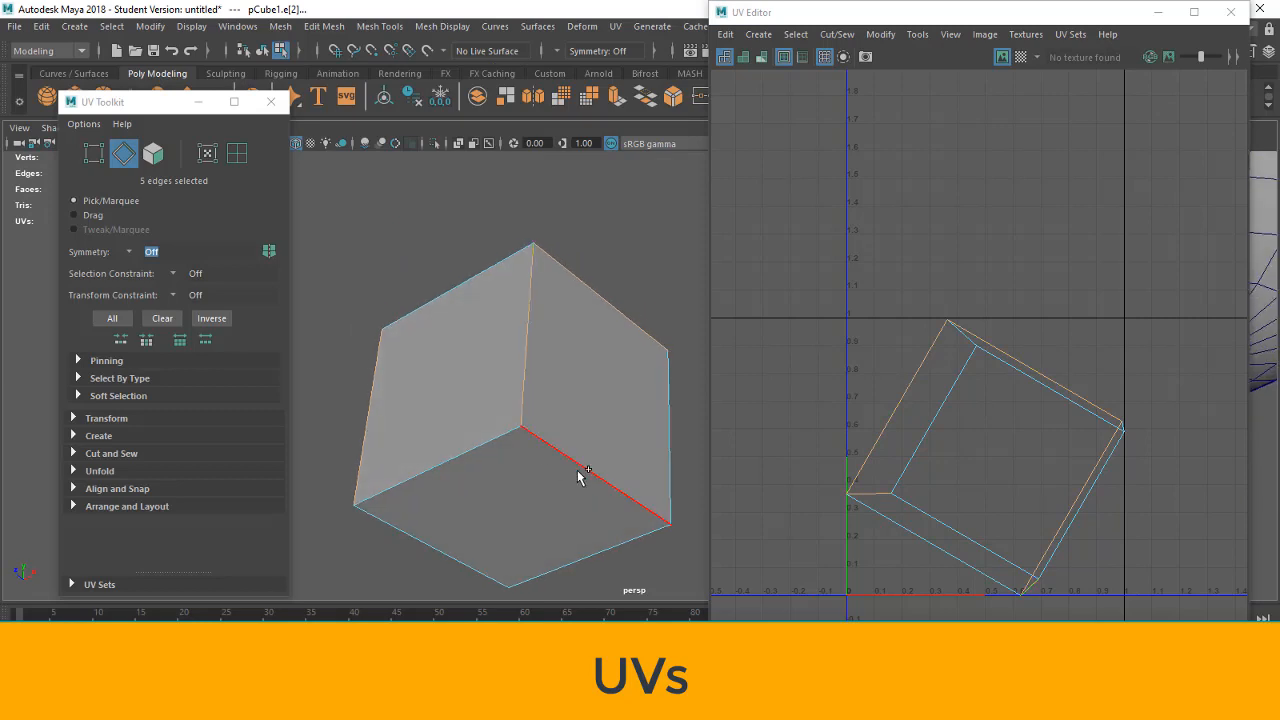
left_click(578, 472, "shift")
left_click(588, 556, "shift")
left_click(461, 567, "shift")
left_click_drag(503, 294, 578, 381, "alt")
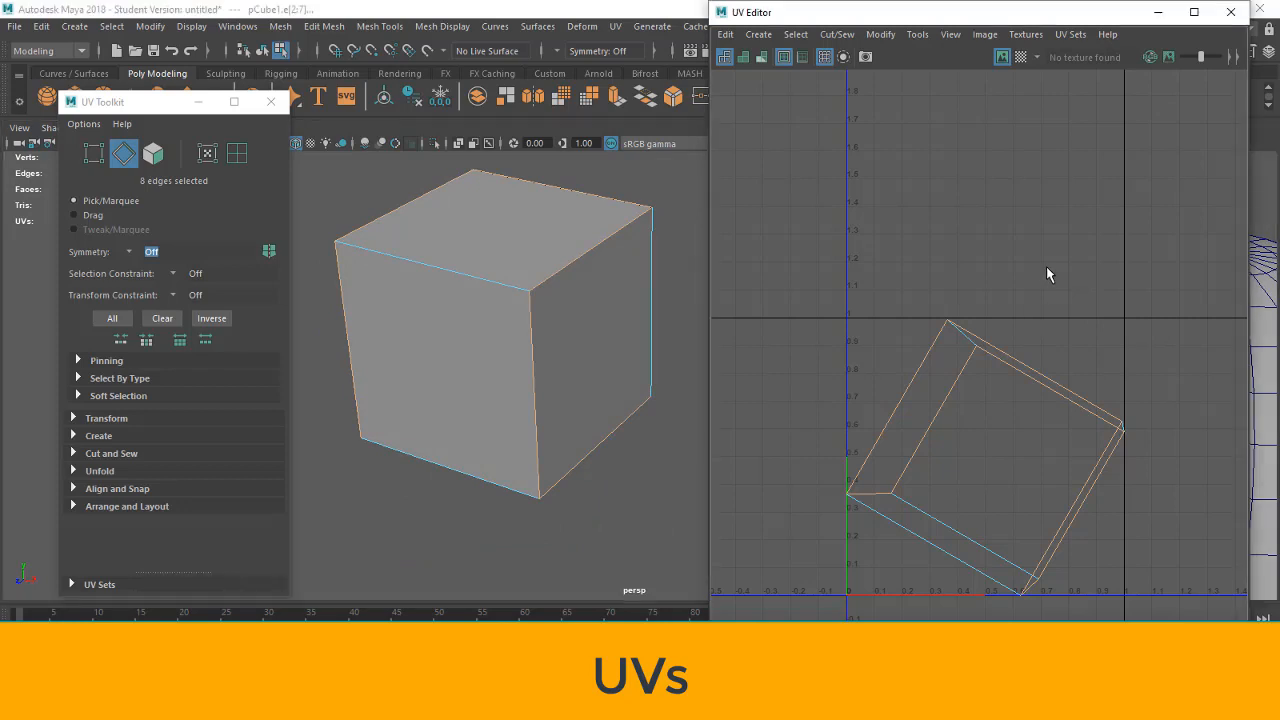
- Cut the UVs along the selected cube edges and switch to UV selection
left_click(73, 454)
left_click(106, 498)
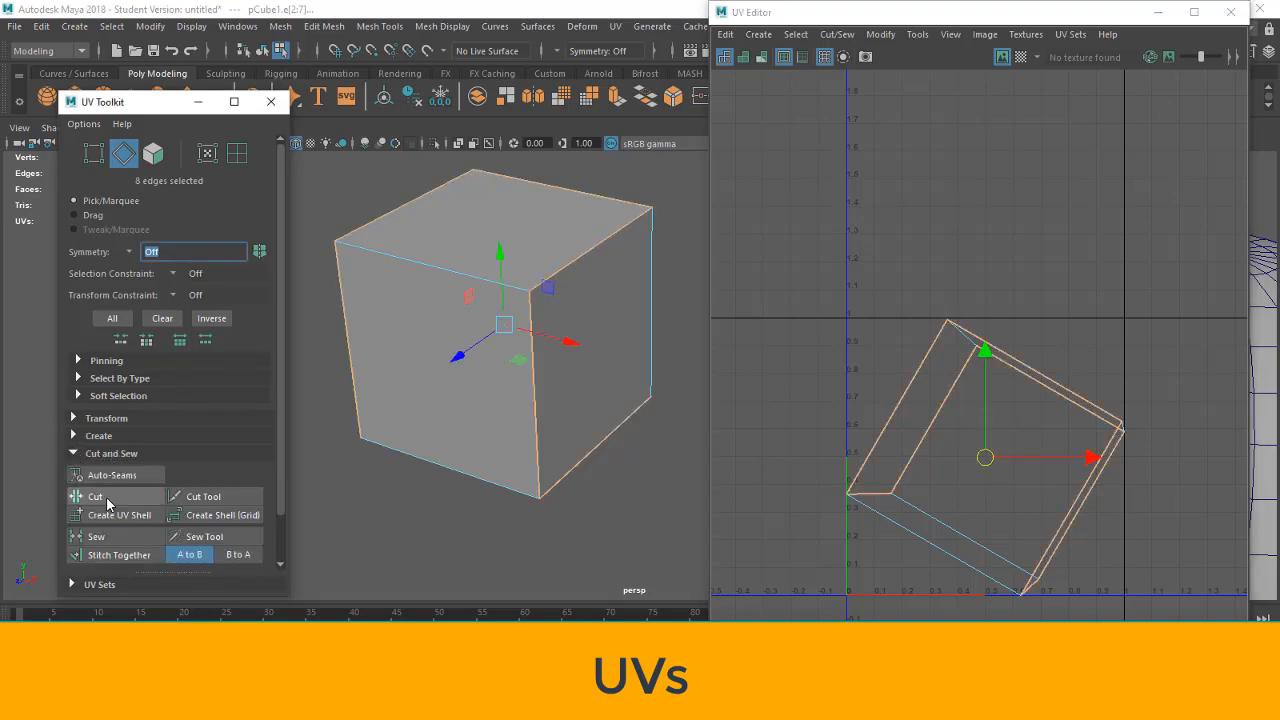
right_click_drag(778, 309, 957, 210)
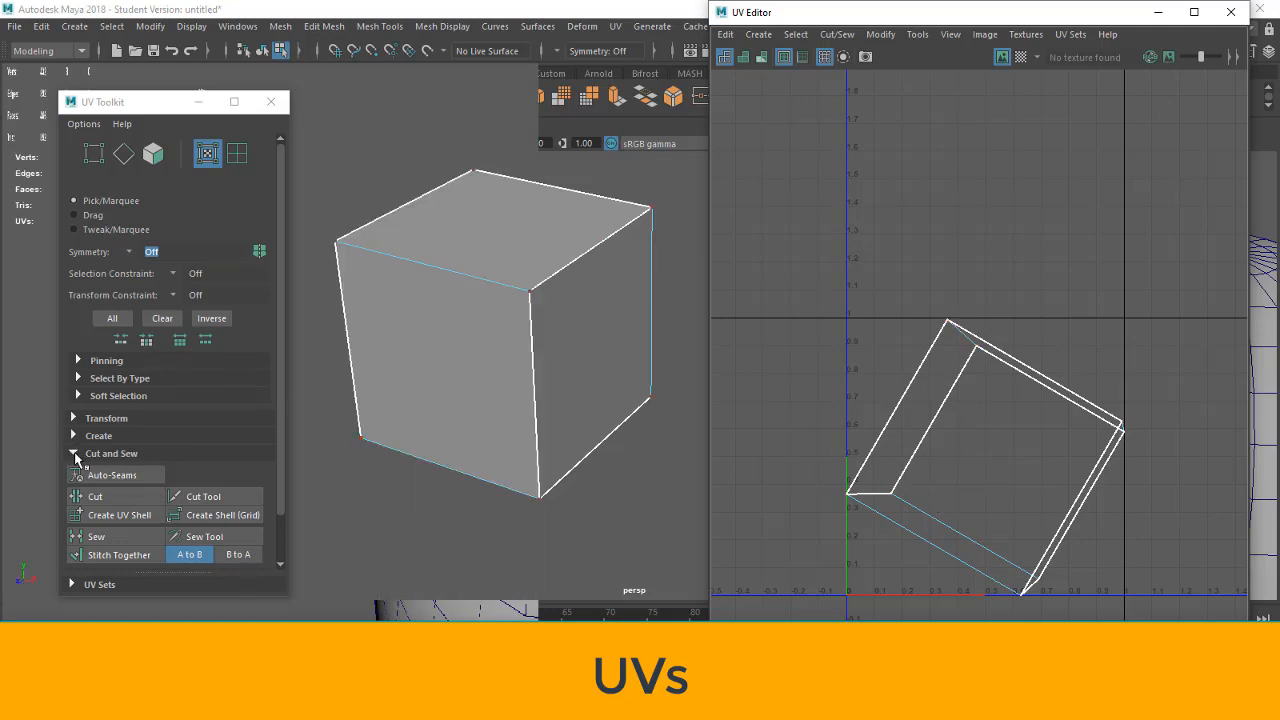
left_click(74, 453)
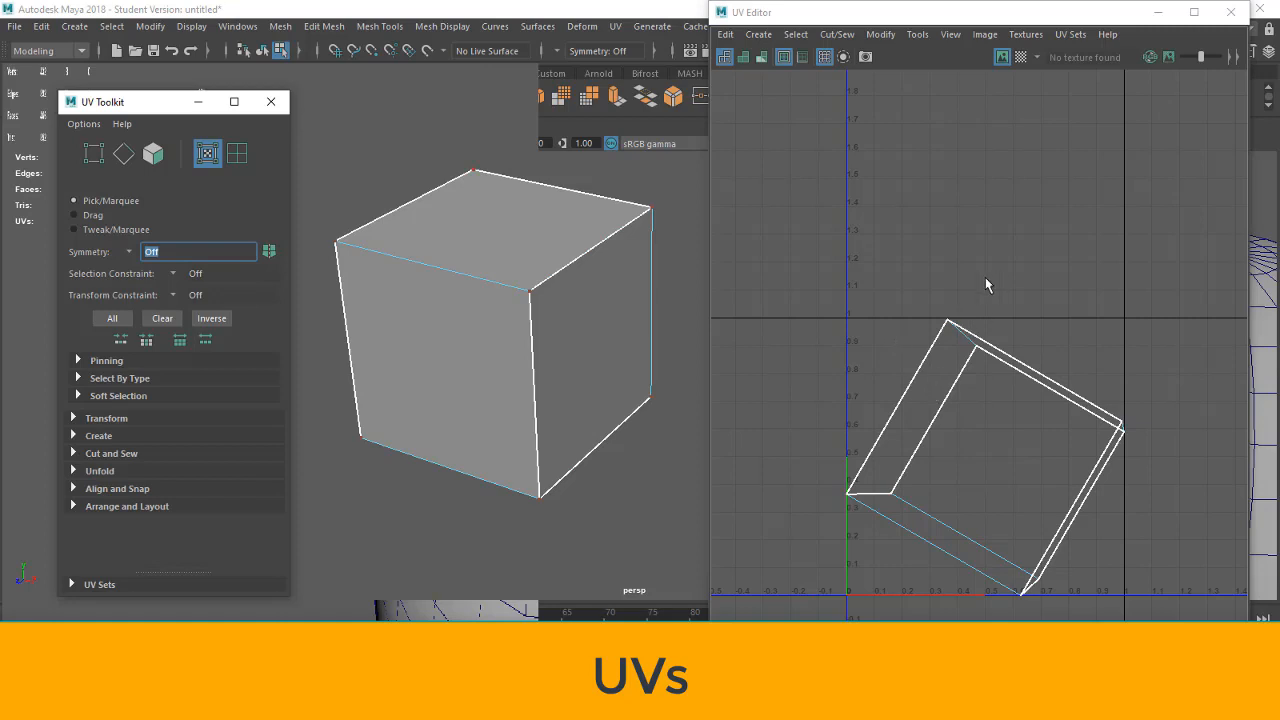
- Select all six cube faces in the UV layout and unfold them
right_click_drag(963, 283, 1057, 288)
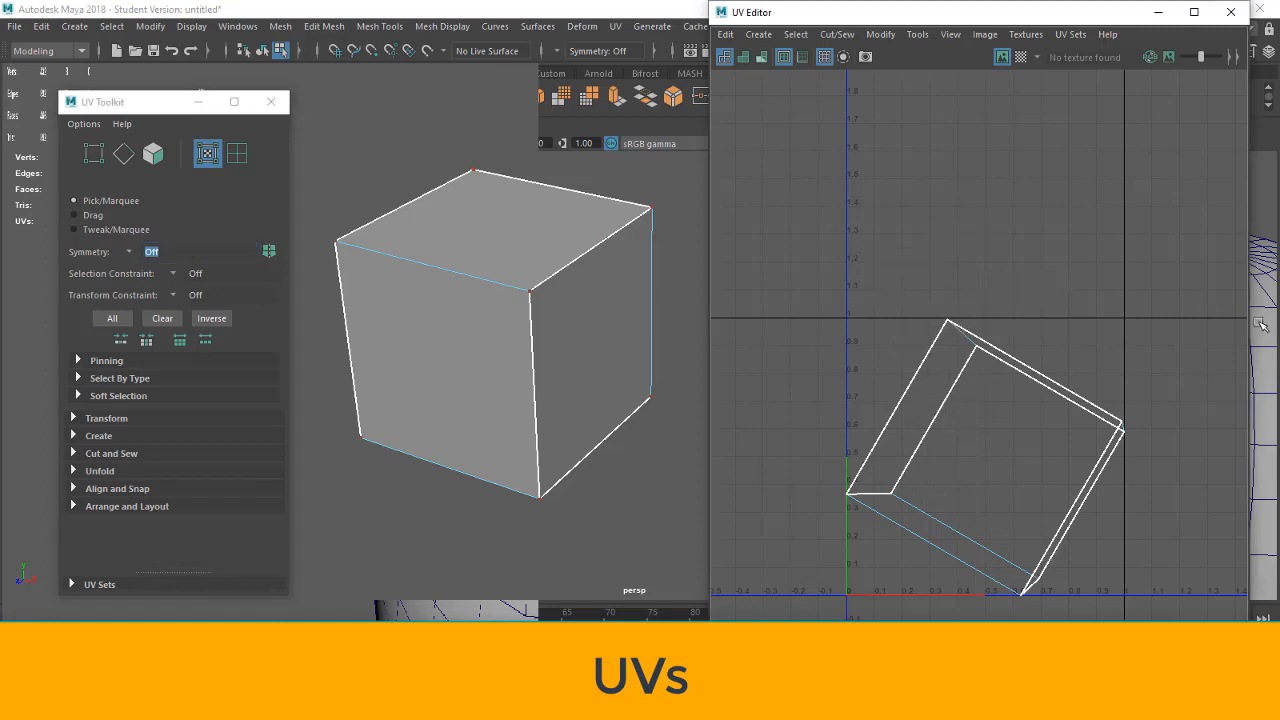
left_click_drag(1171, 272, 772, 612)
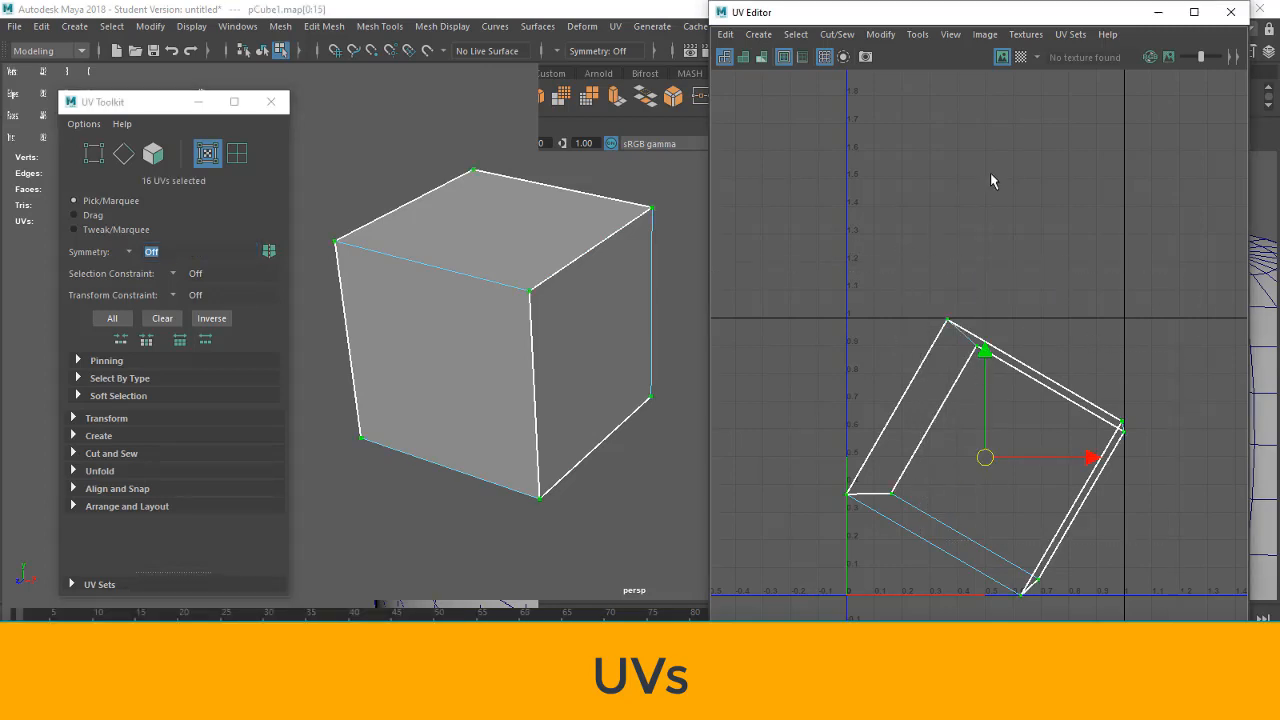
right_click_drag(991, 183, 1000, 217)
left_click_drag(1172, 297, 818, 612)
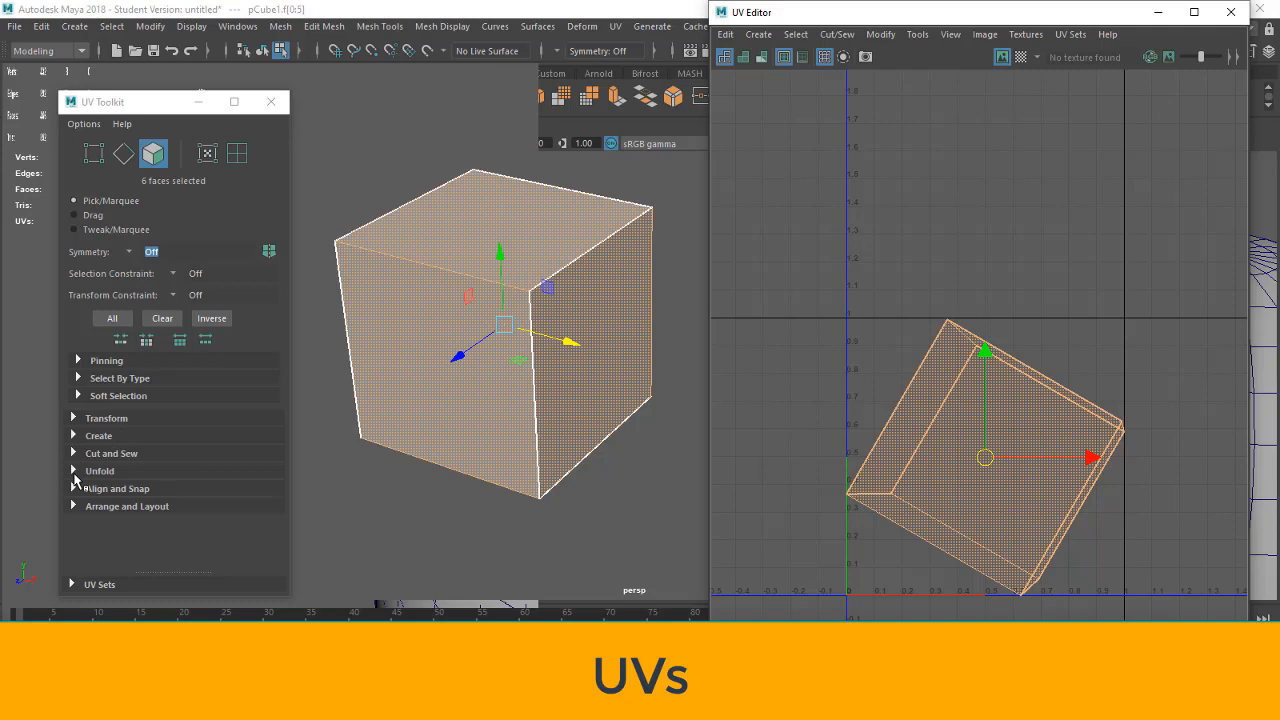
left_click(74, 471)
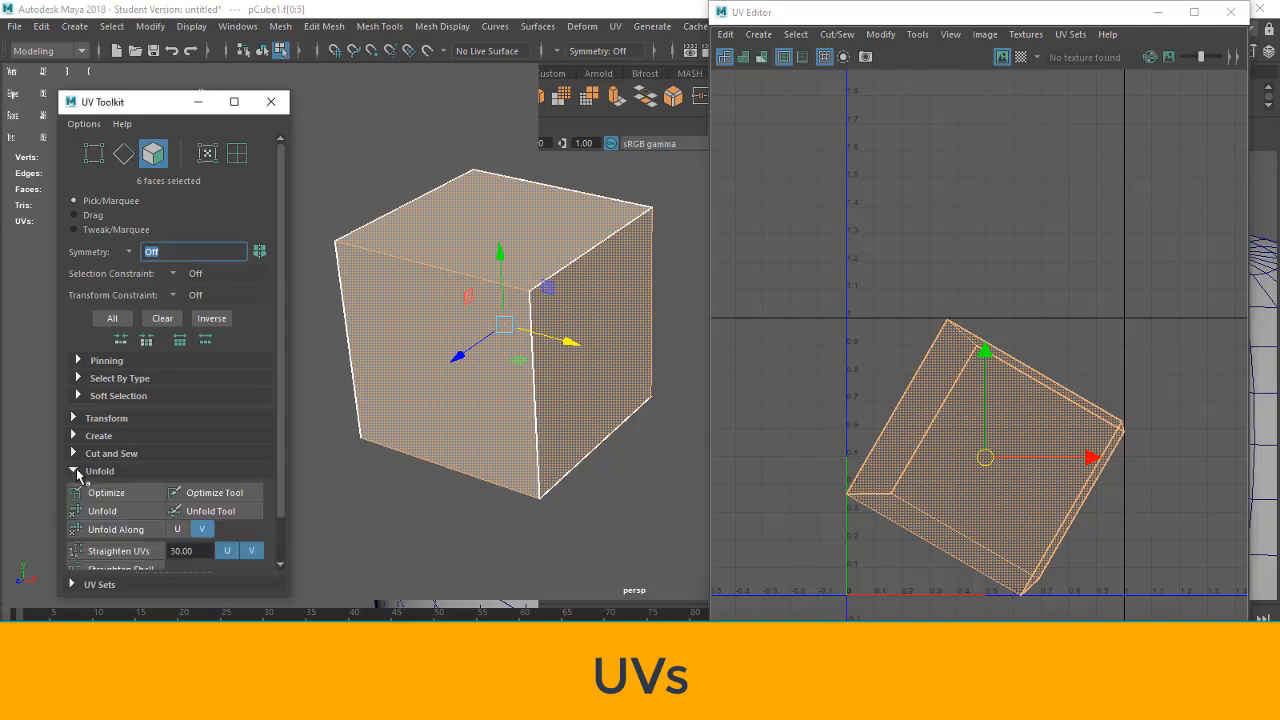
scroll(100, 475, "down", 1)
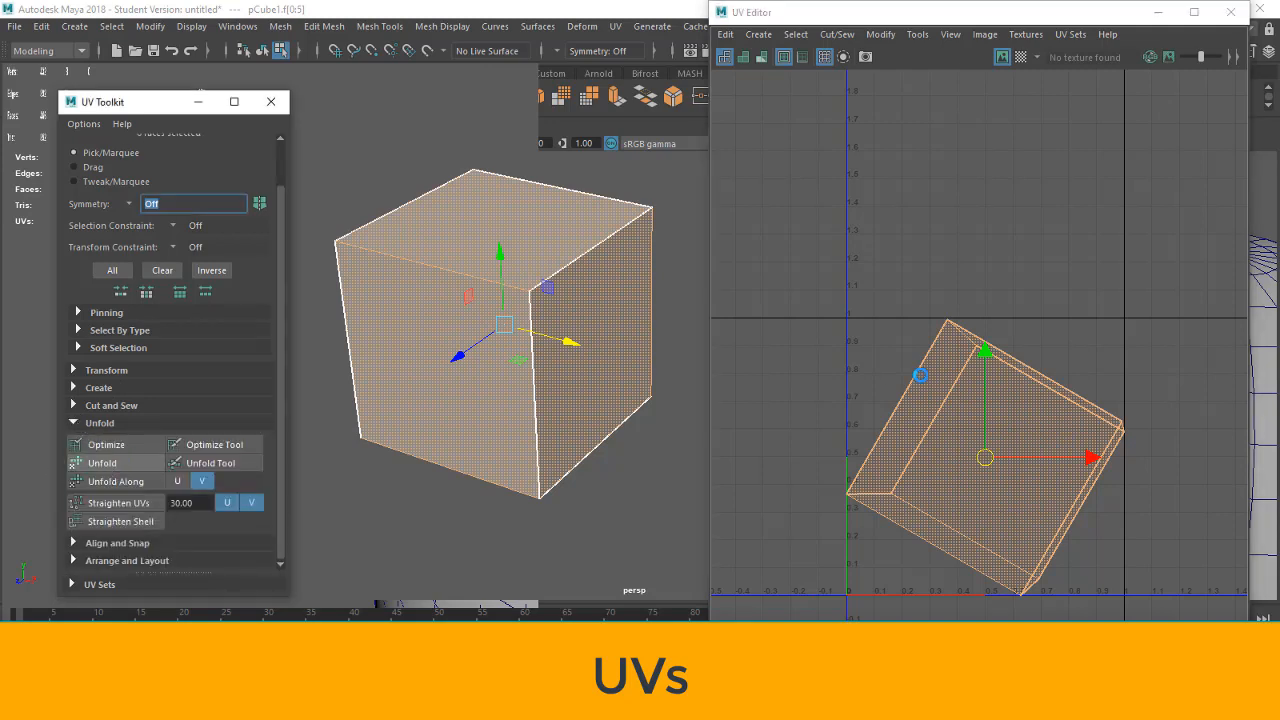
left_click(102, 463)
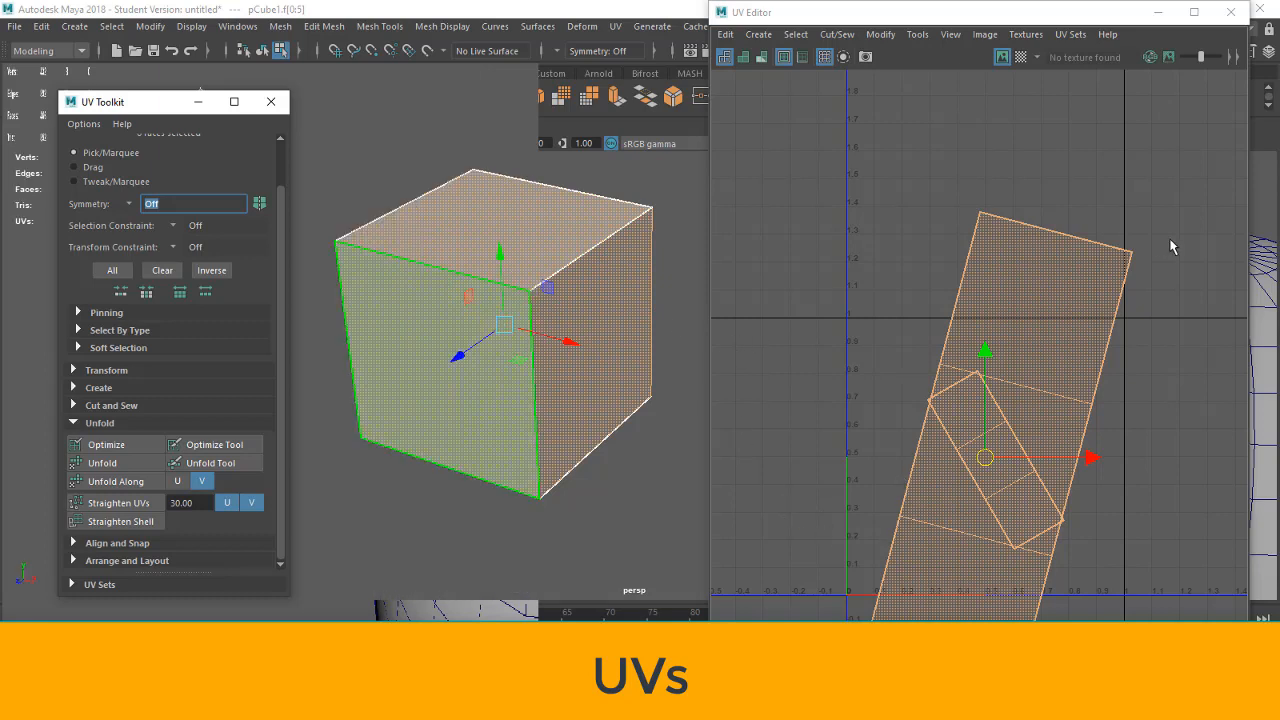
- Move the larger three-face UV shell up off the smaller shell and clear the selection
left_click(1151, 435)
scroll(905, 486, "down", 3)
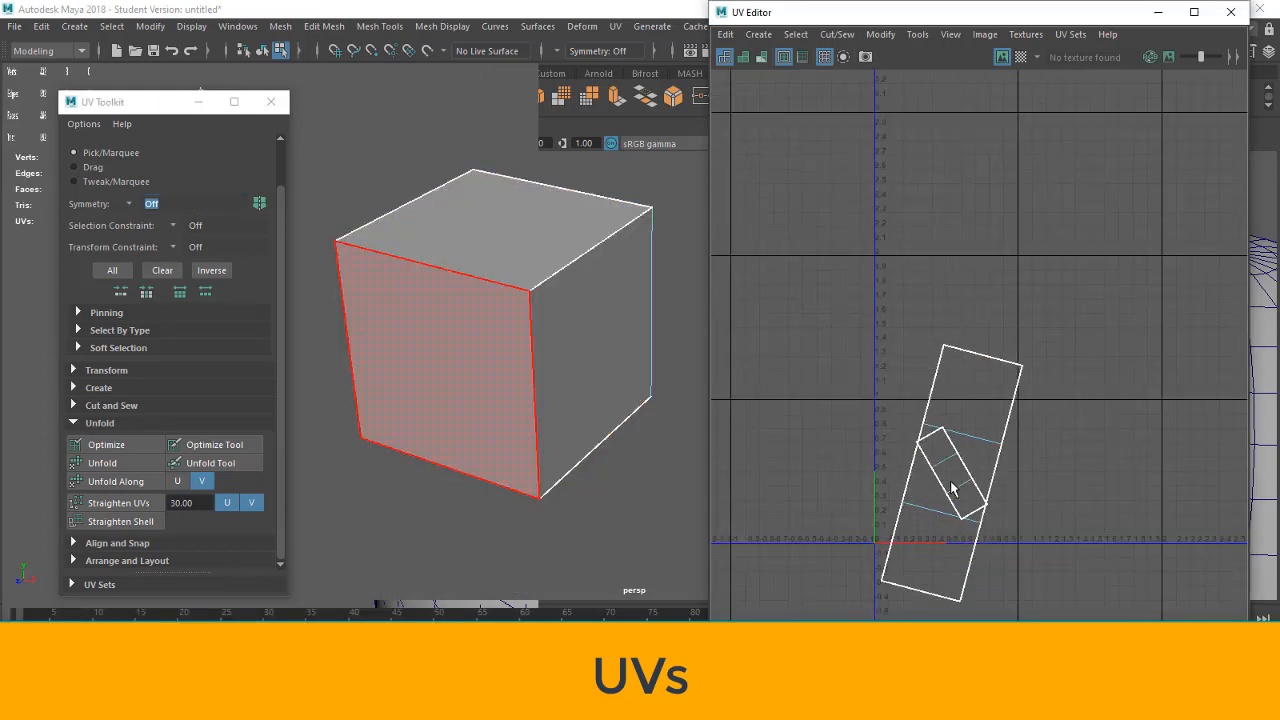
left_click(952, 488)
left_click_drag(943, 471, 886, 366)
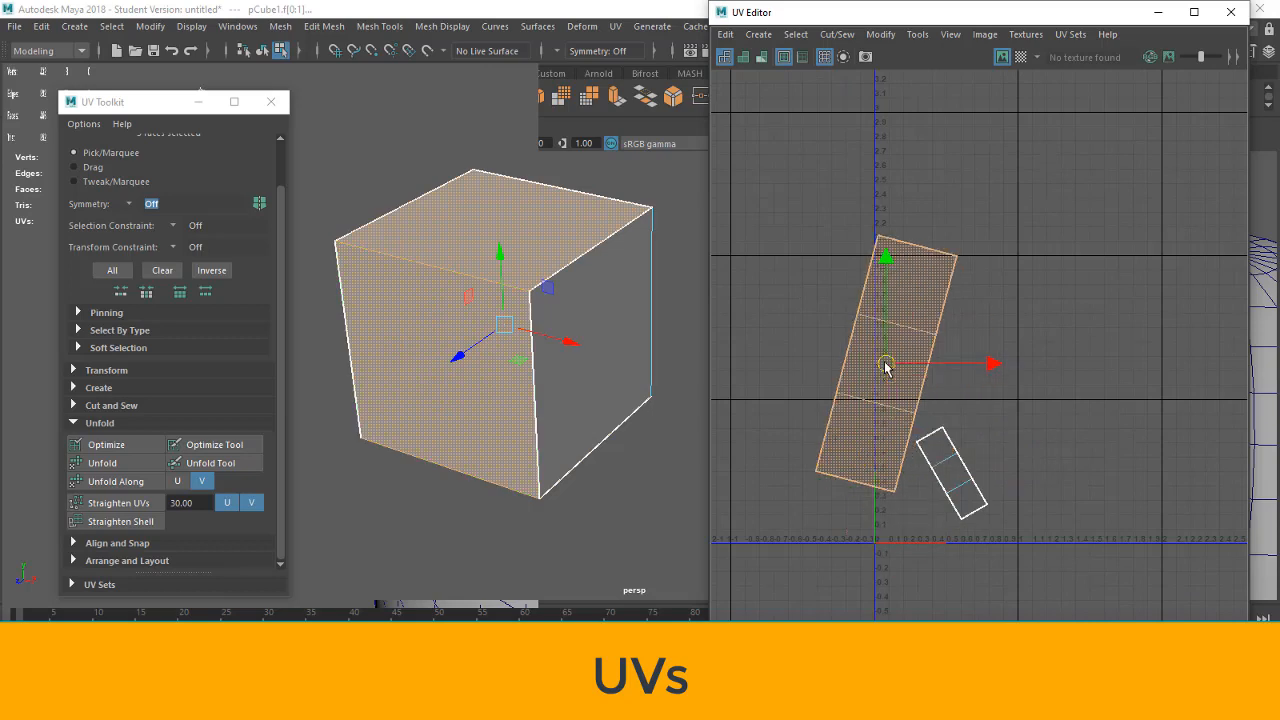
left_click(990, 510)
scroll(985, 505, "up", 3)
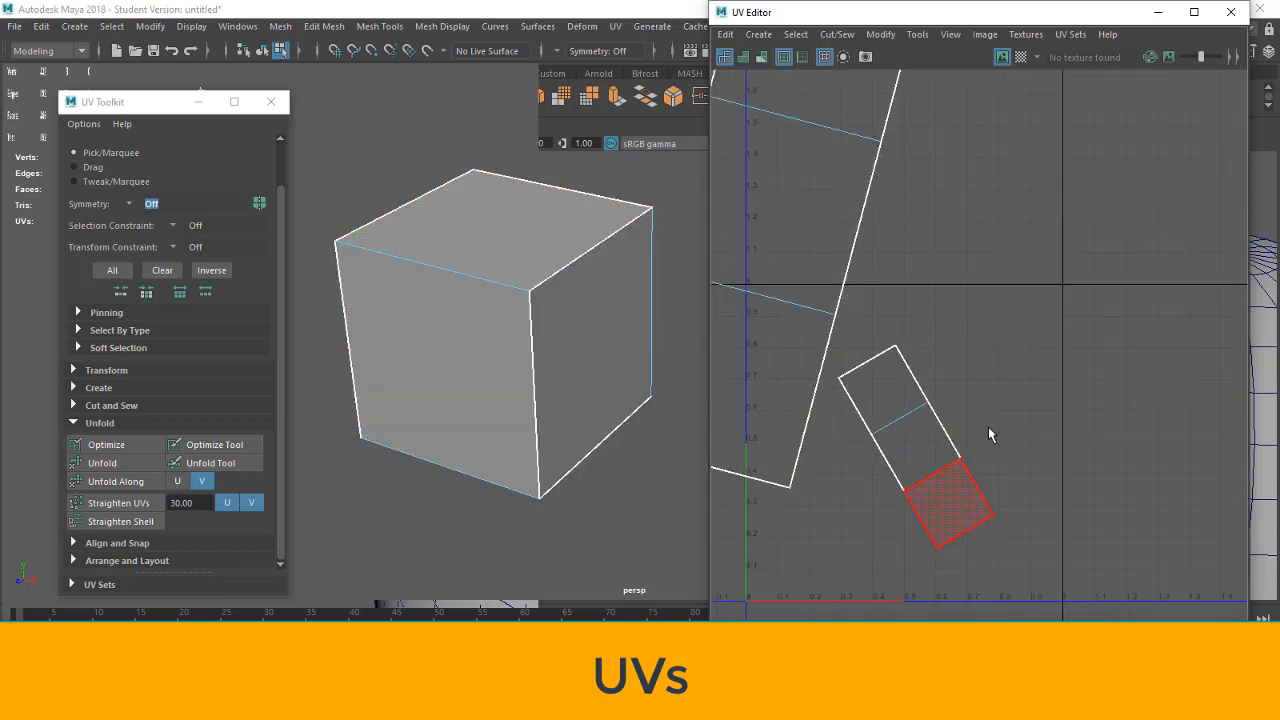
middle_click_drag(988, 426, 1014, 447, "alt")
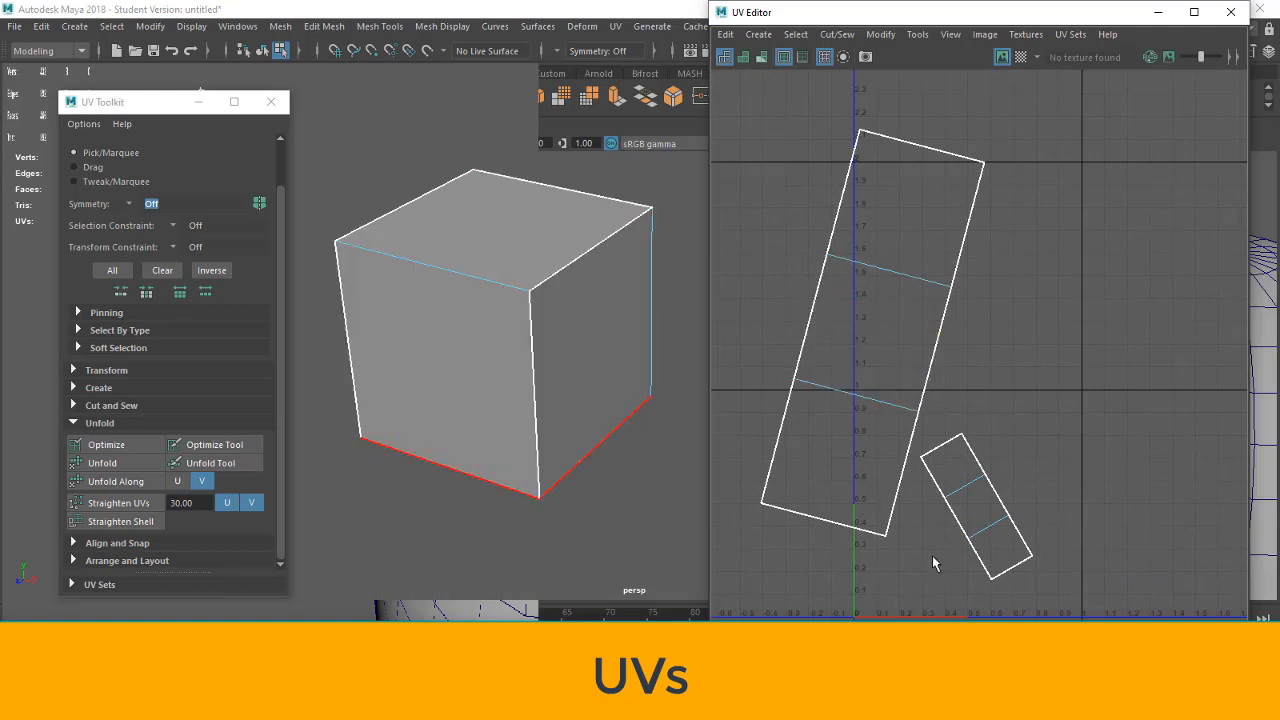
- Select the underside edge shared by the two UV shells and sew them together along it
right_click_drag(985, 346, 985, 303)
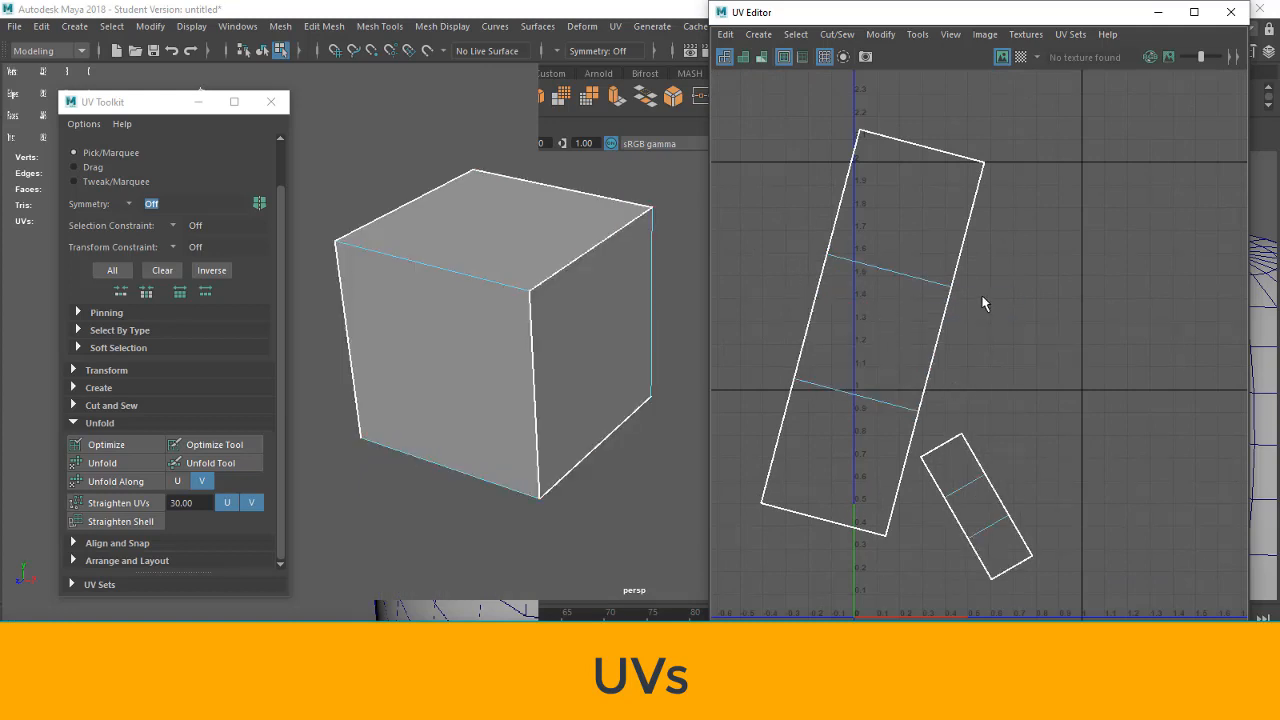
left_click(977, 460)
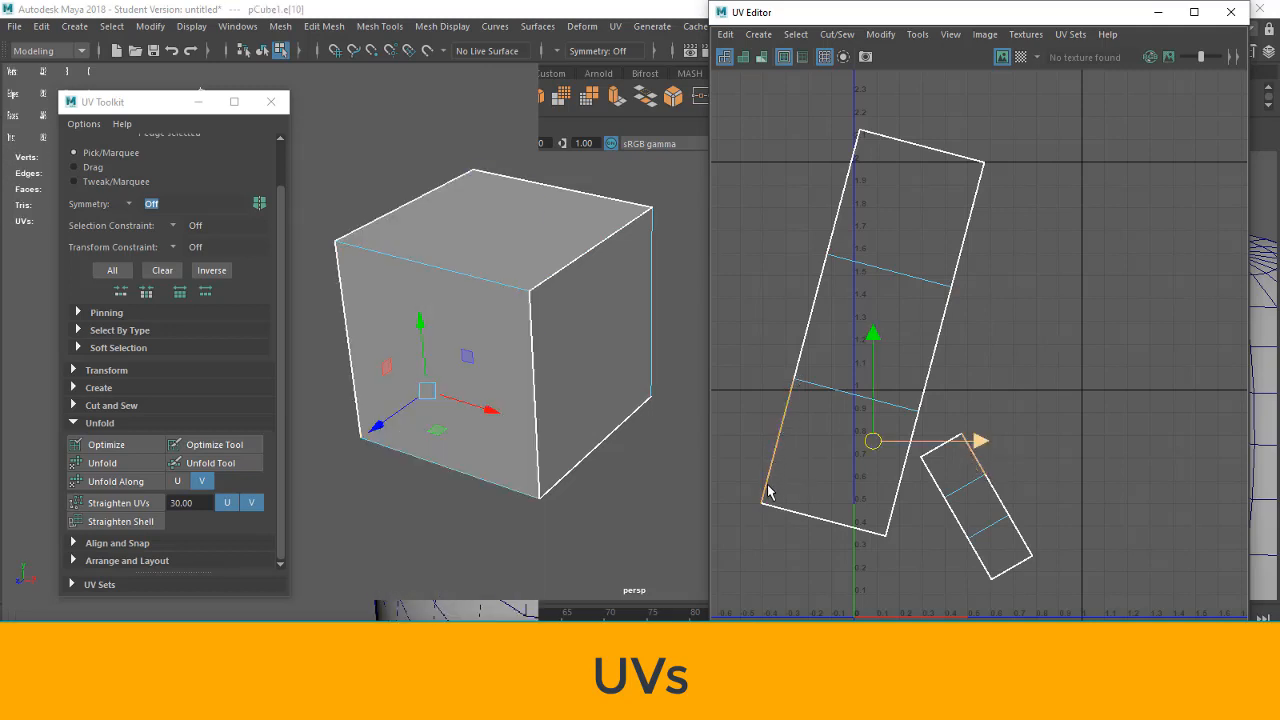
left_click_drag(640, 400, 537, 417, "alt")
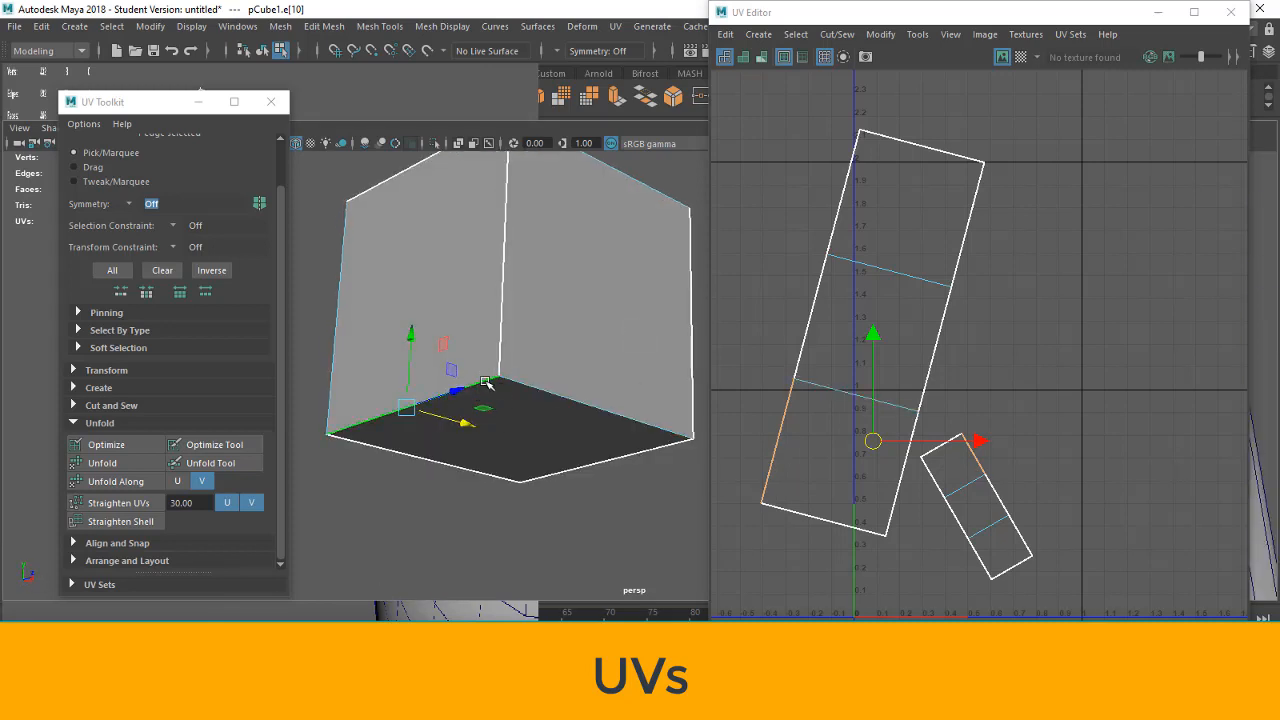
left_click(1038, 454)
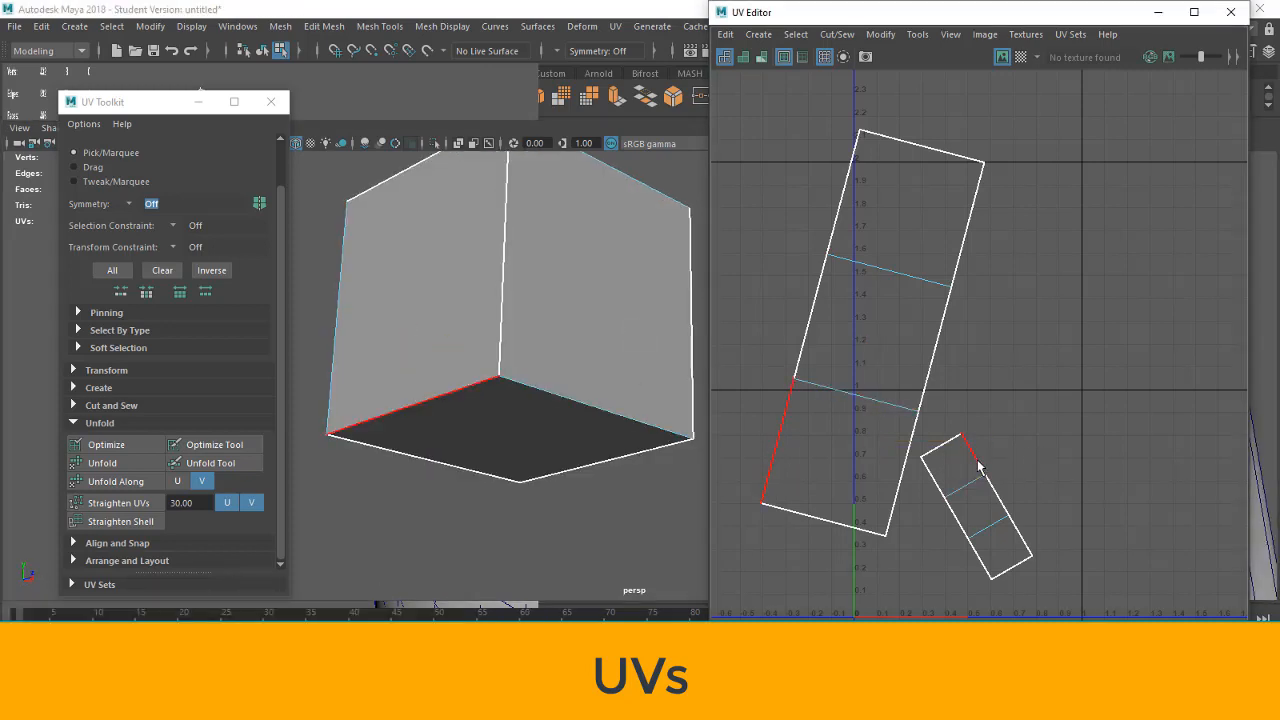
left_click(979, 467)
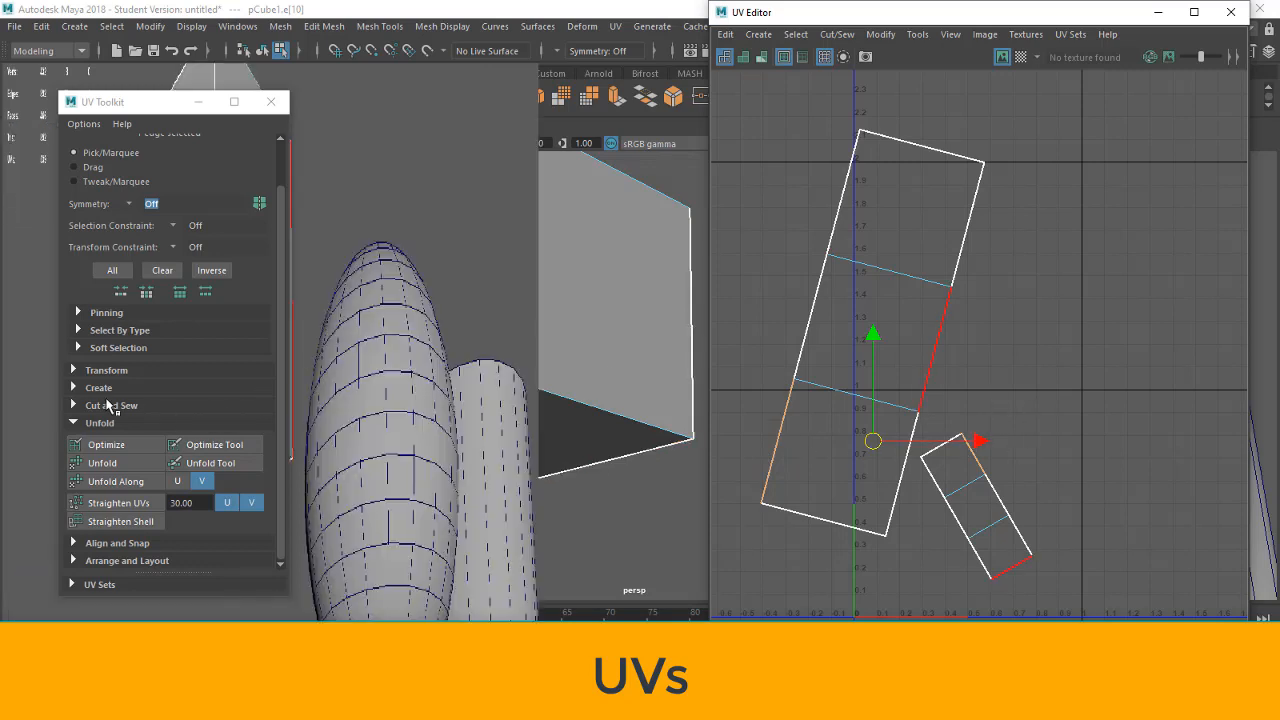
left_click(84, 406)
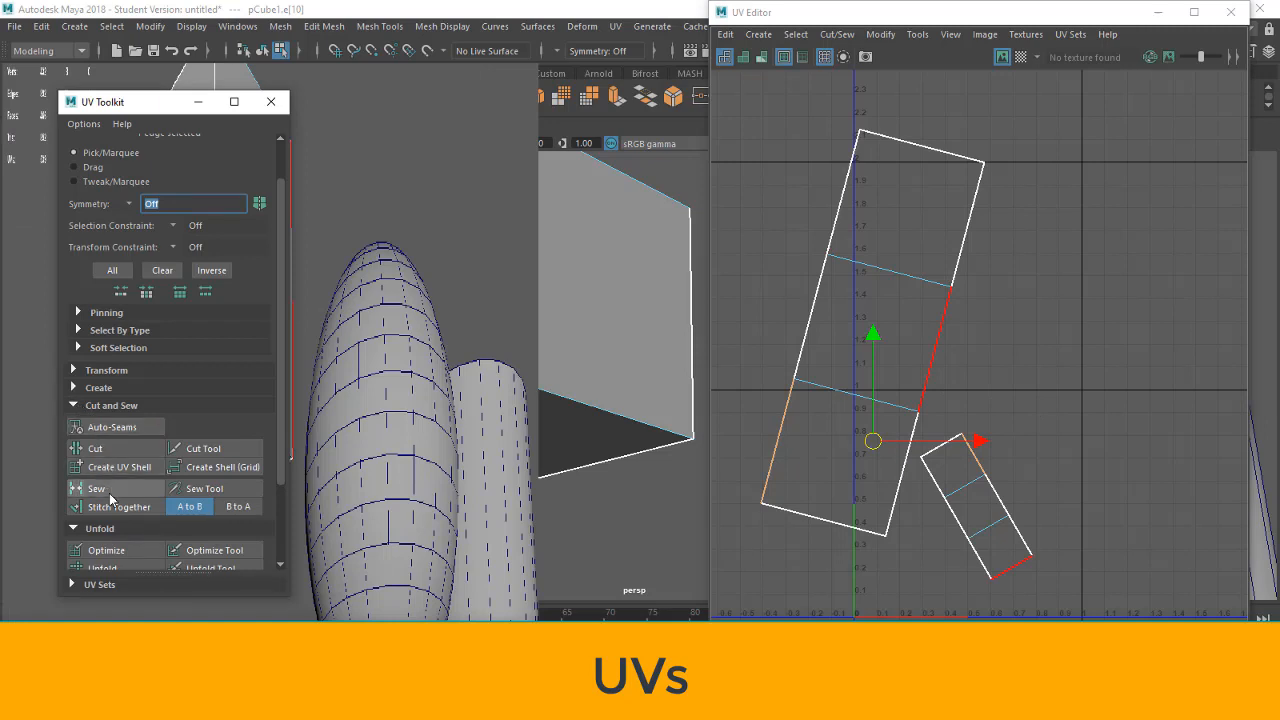
left_click(97, 488)
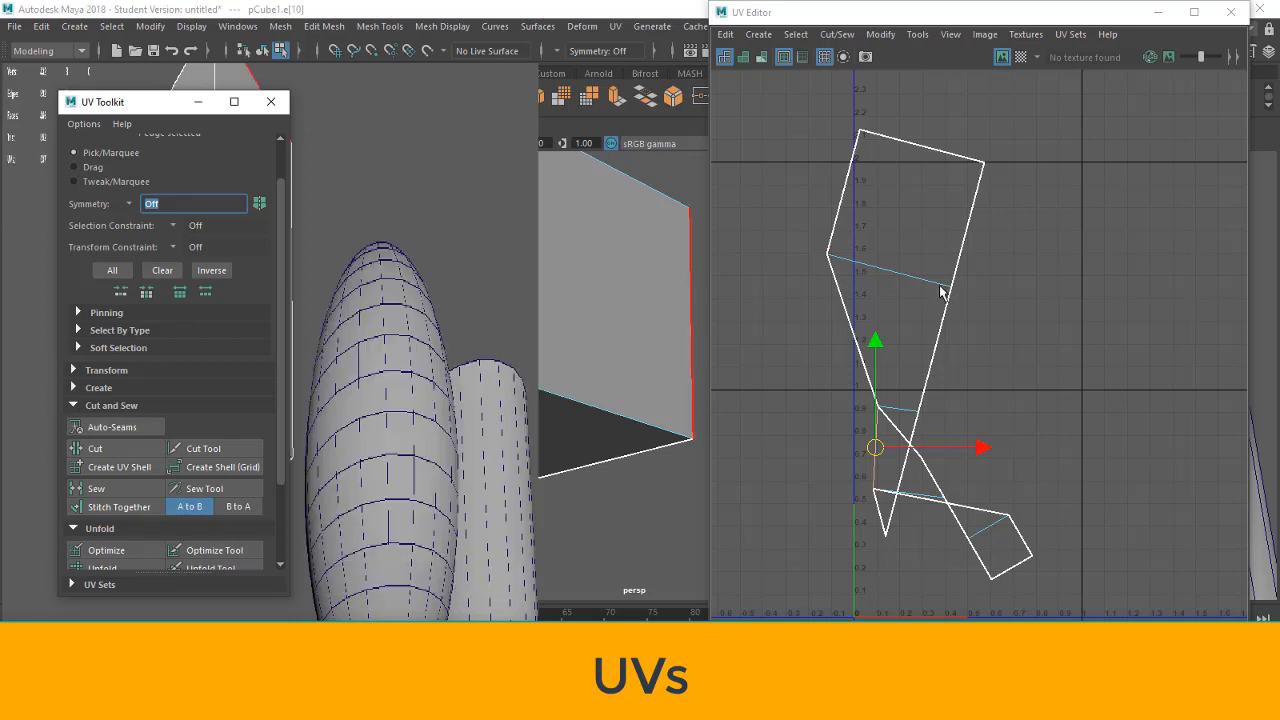
- Select all six faces of the sewn shell, unfold them and clear the selection
right_click_drag(938, 286, 933, 333)
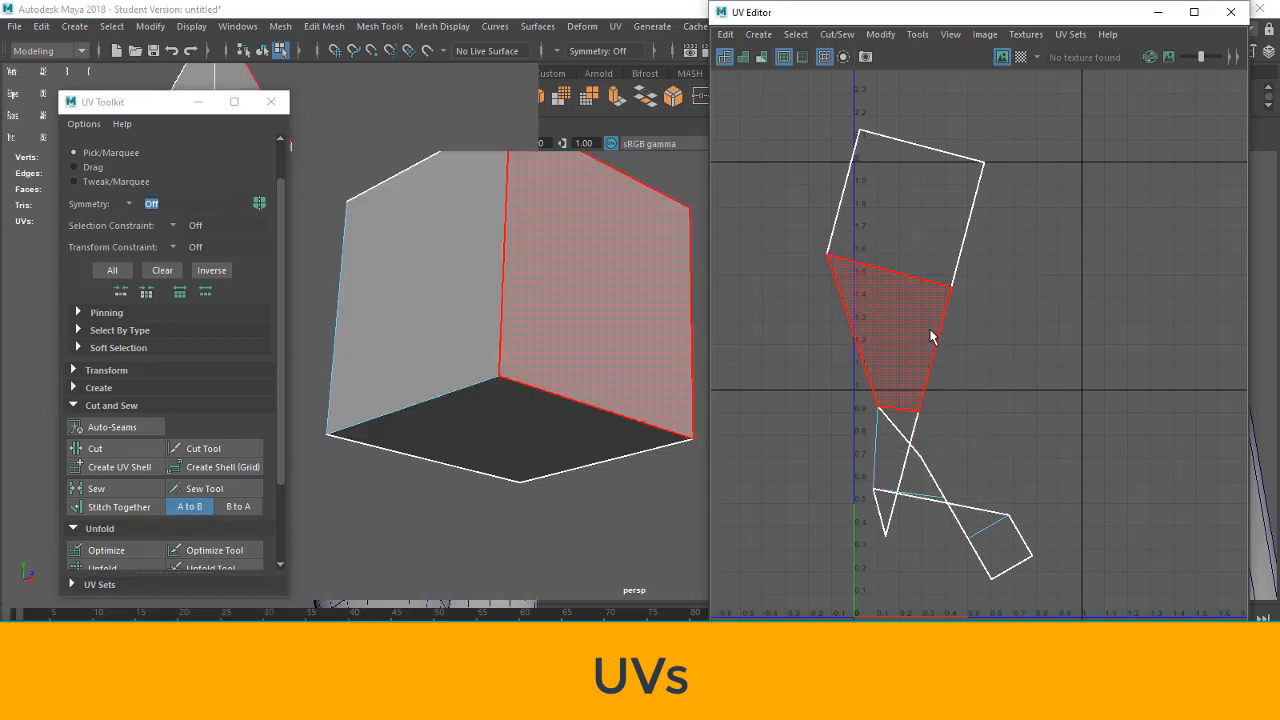
double_click(930, 331)
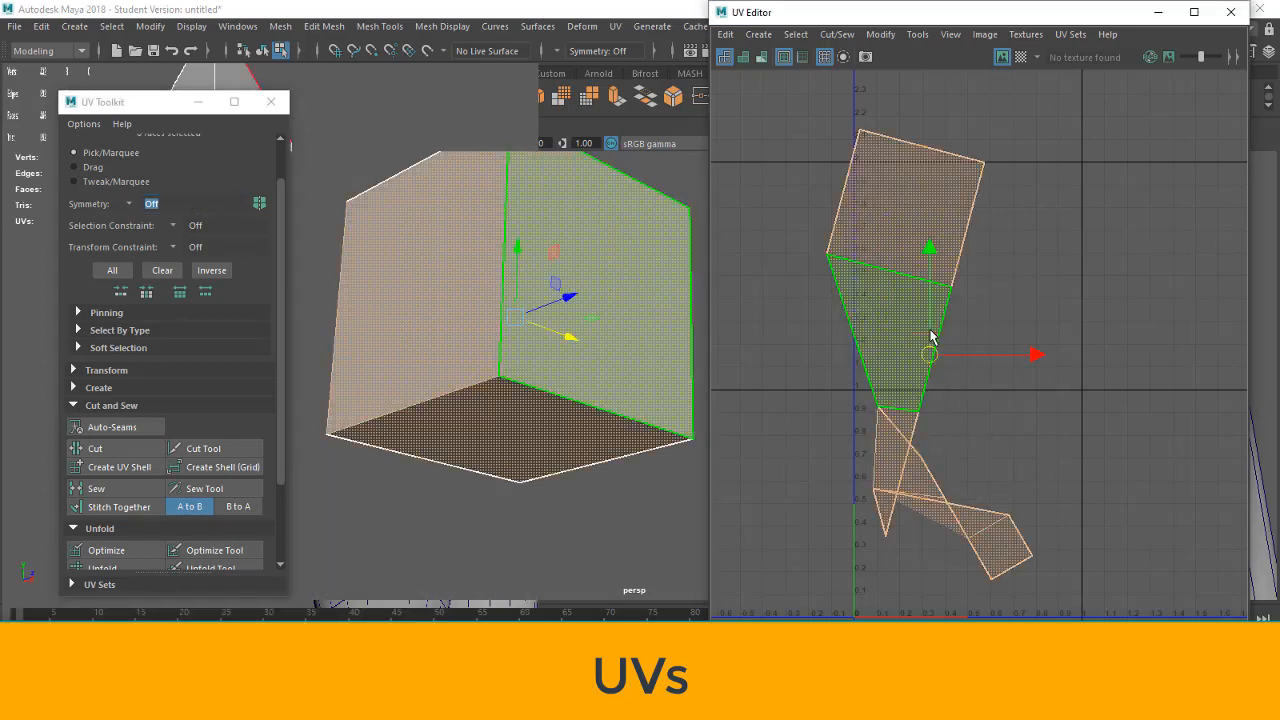
scroll(125, 500, "down", 3)
left_click(121, 478)
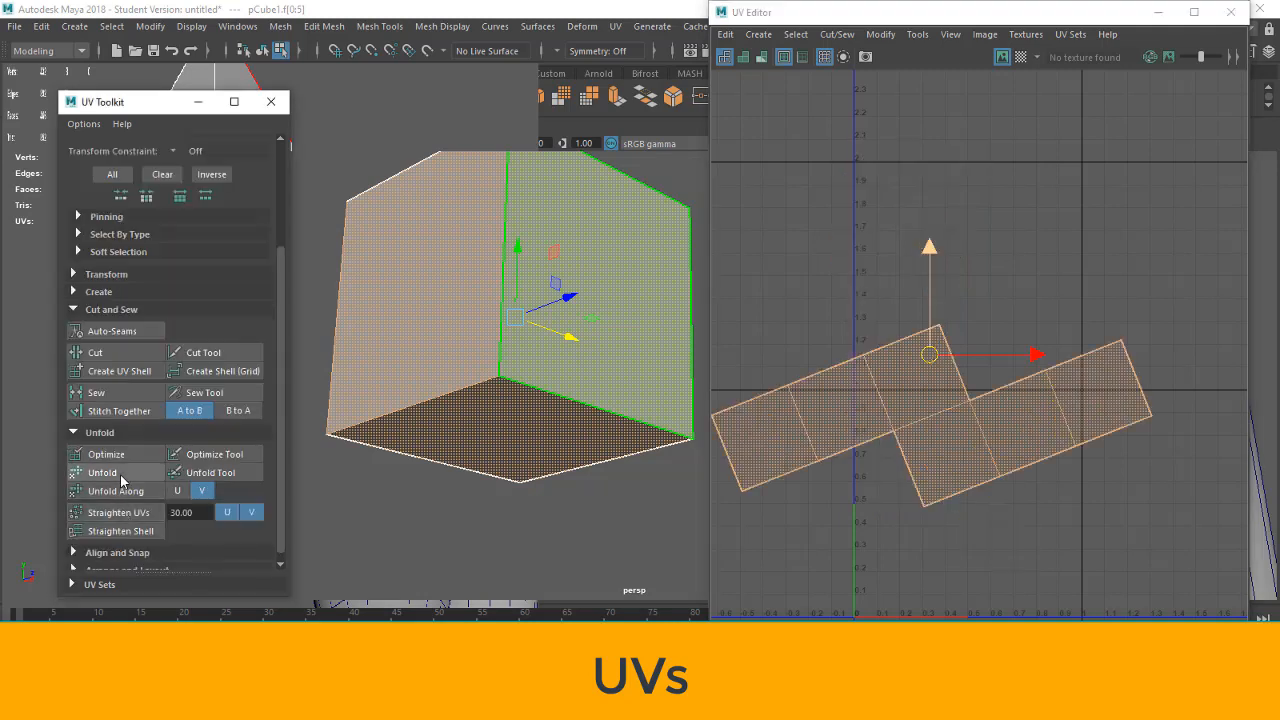
left_click(910, 522)
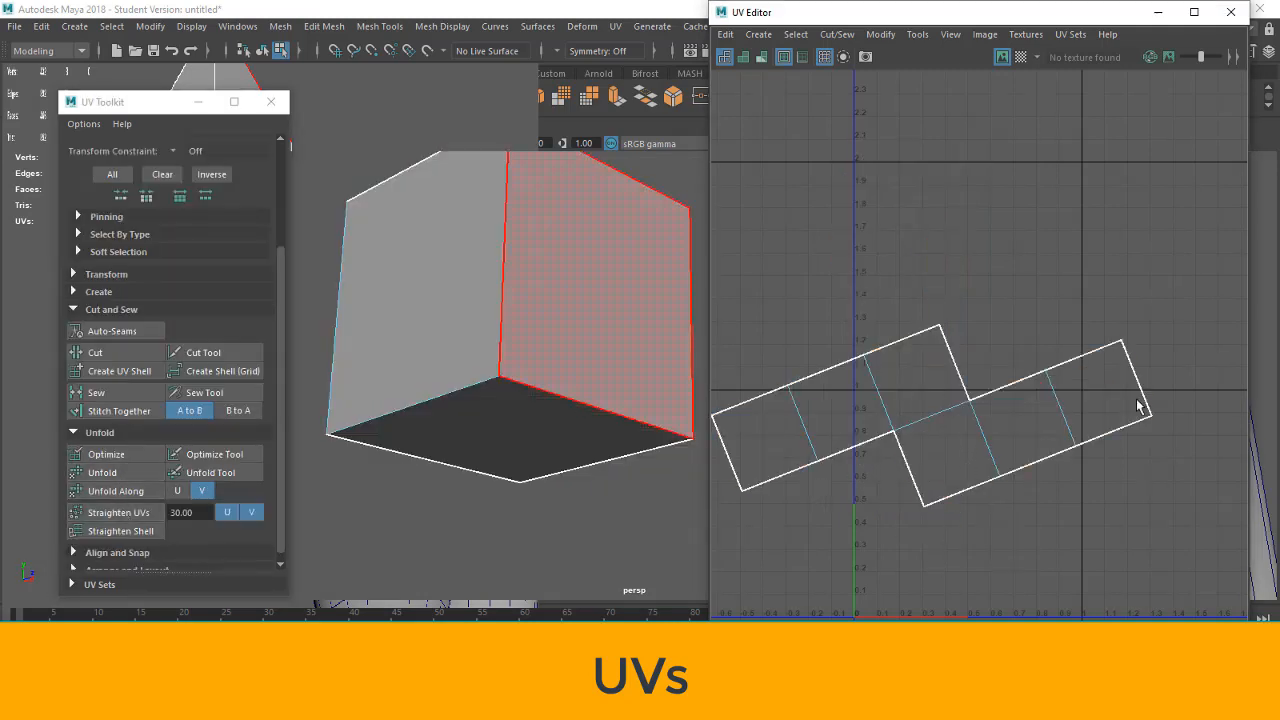
- Cut the end face off the upper three-face strip in the UV layout, and sew the cube's right underside edge
scroll(997, 398, "down", 1)
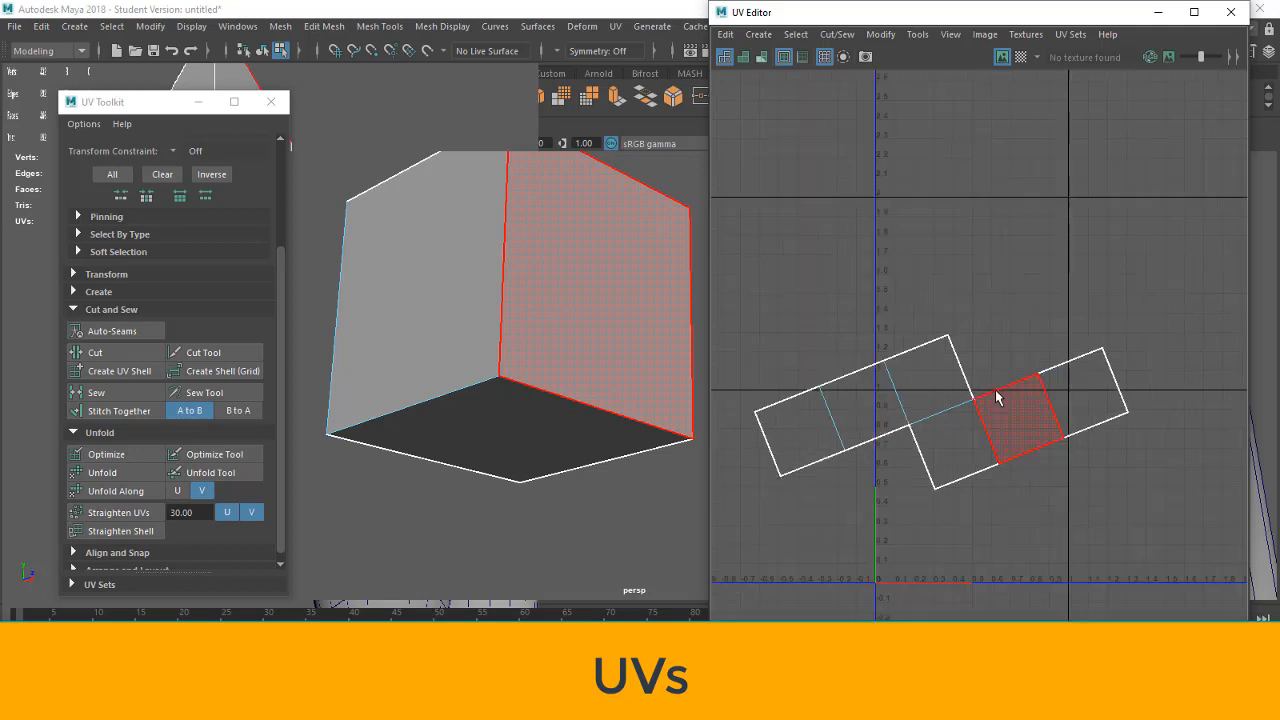
left_click(968, 479)
left_click(906, 414)
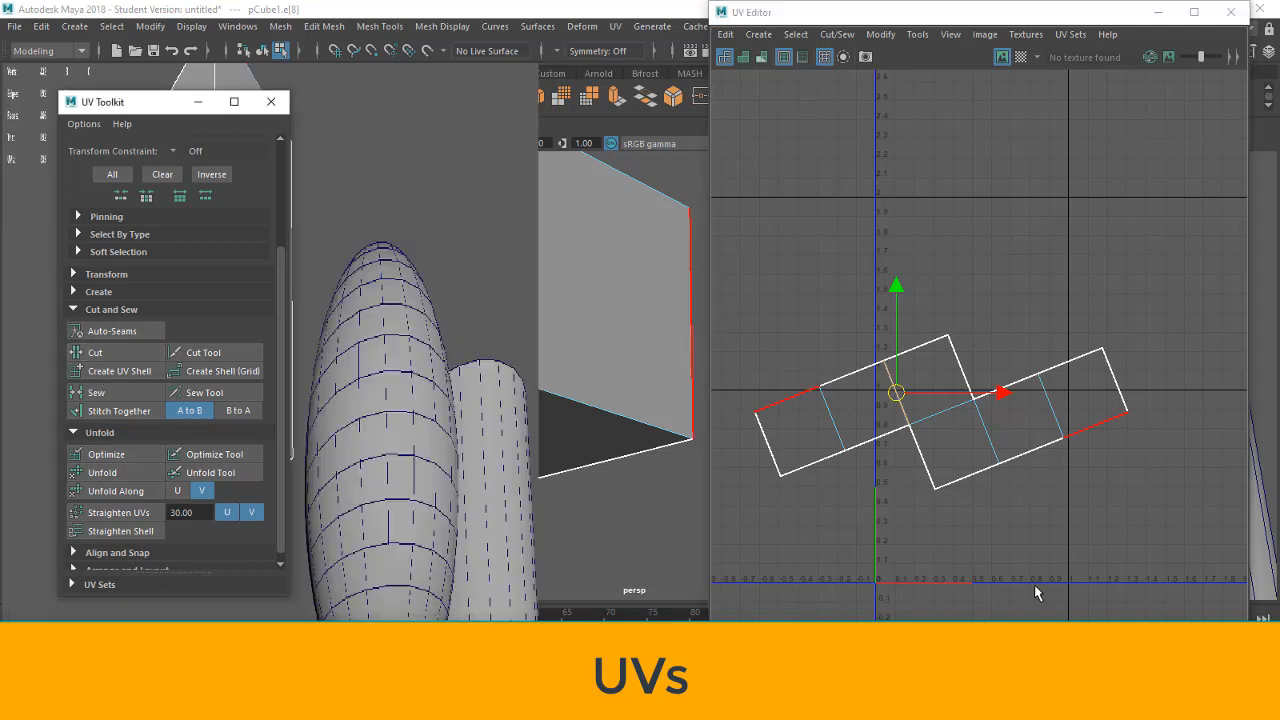
left_click(965, 483)
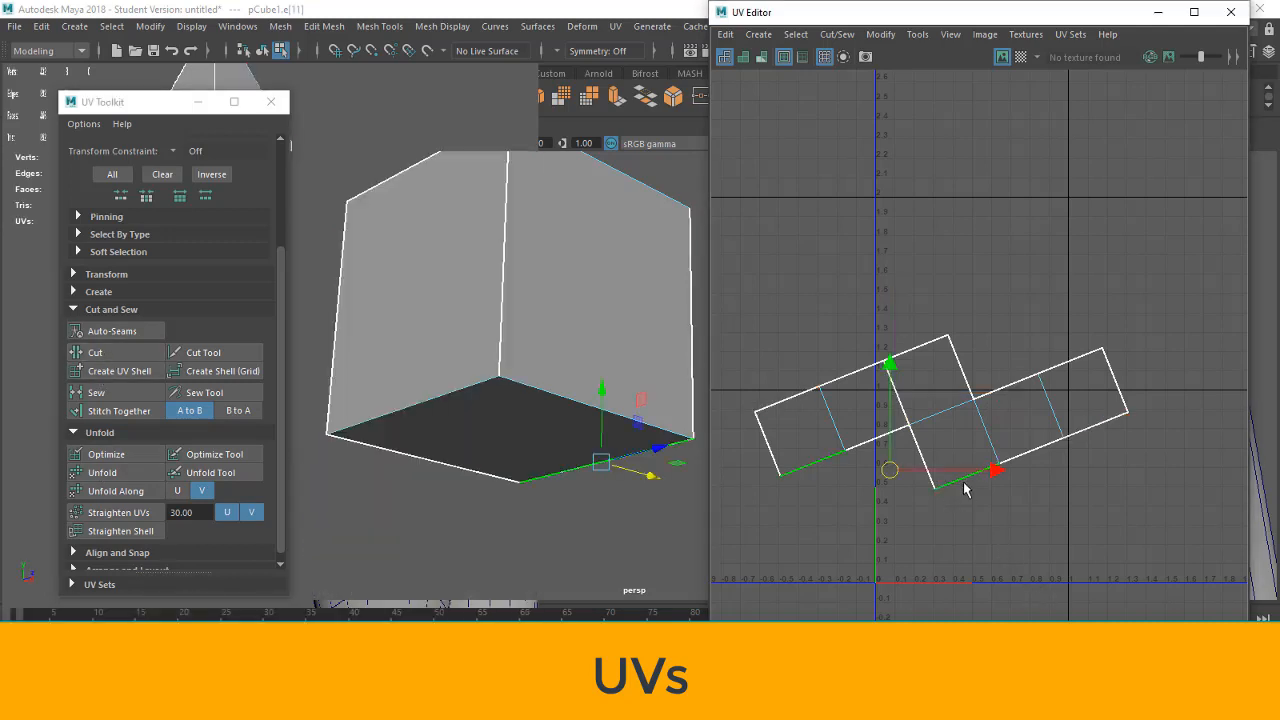
left_click(92, 392)
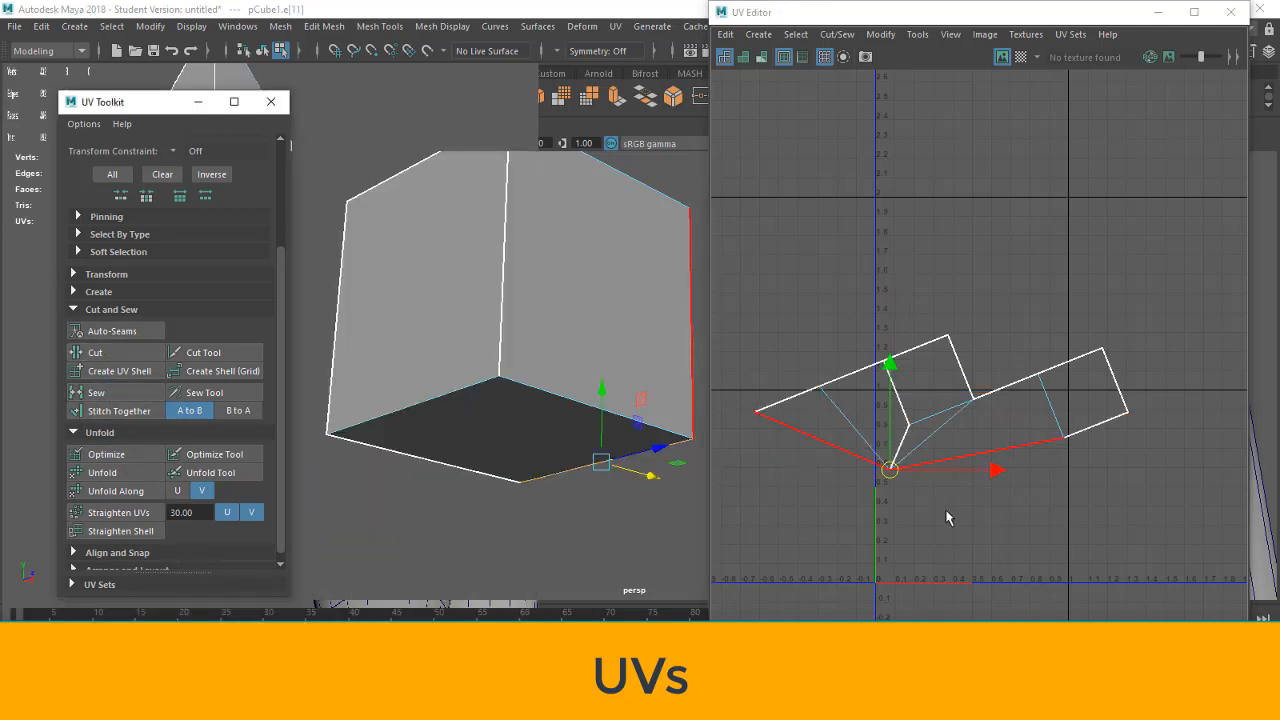
- Unfold all the cube's faces again after the right underside edge is sewn, and clear the selection
right_click_drag(923, 450, 940, 432)
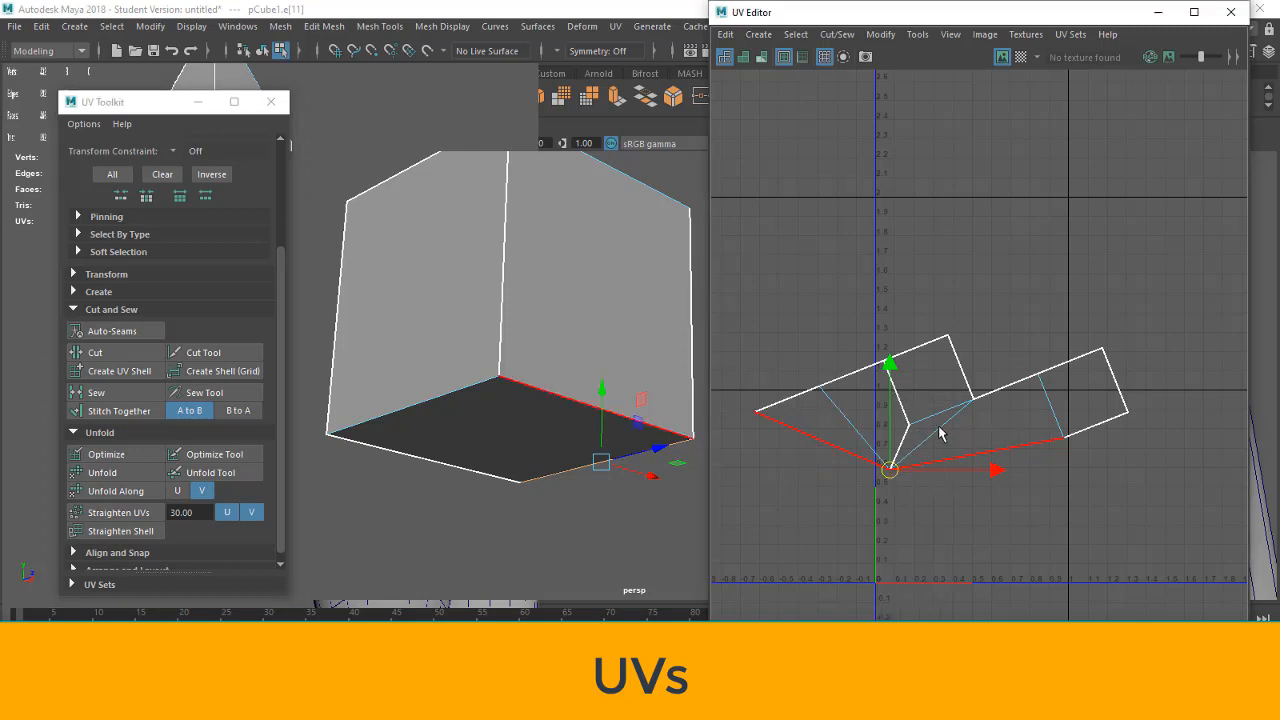
left_click(102, 472)
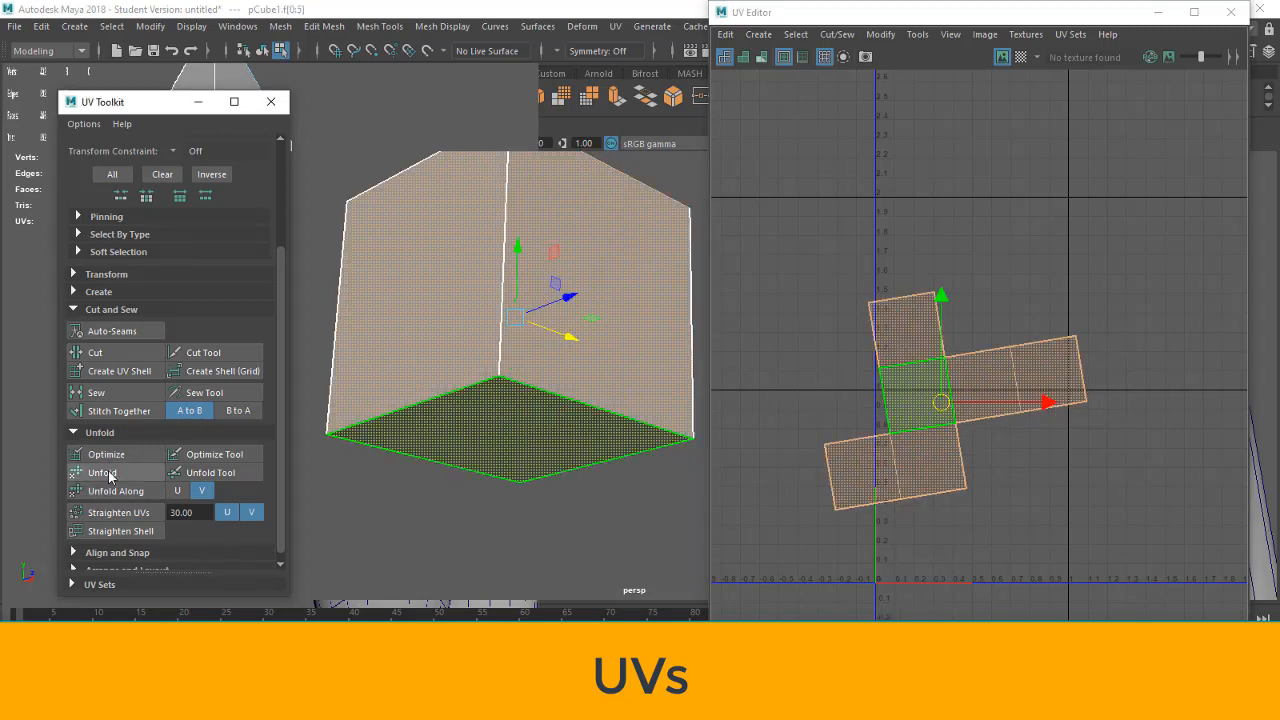
left_click(990, 537)
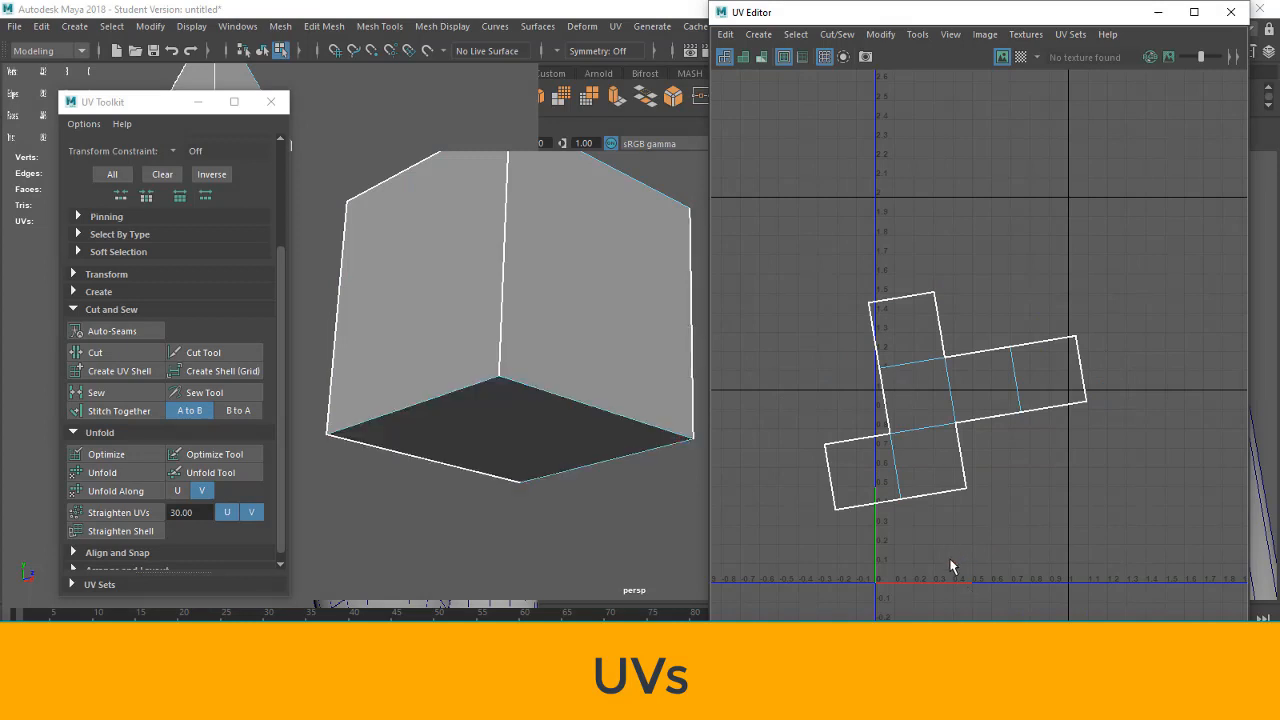
- Cut the edge between the two lowest faces in the UV layout, and sew the underside's left edge
left_click(897, 473)
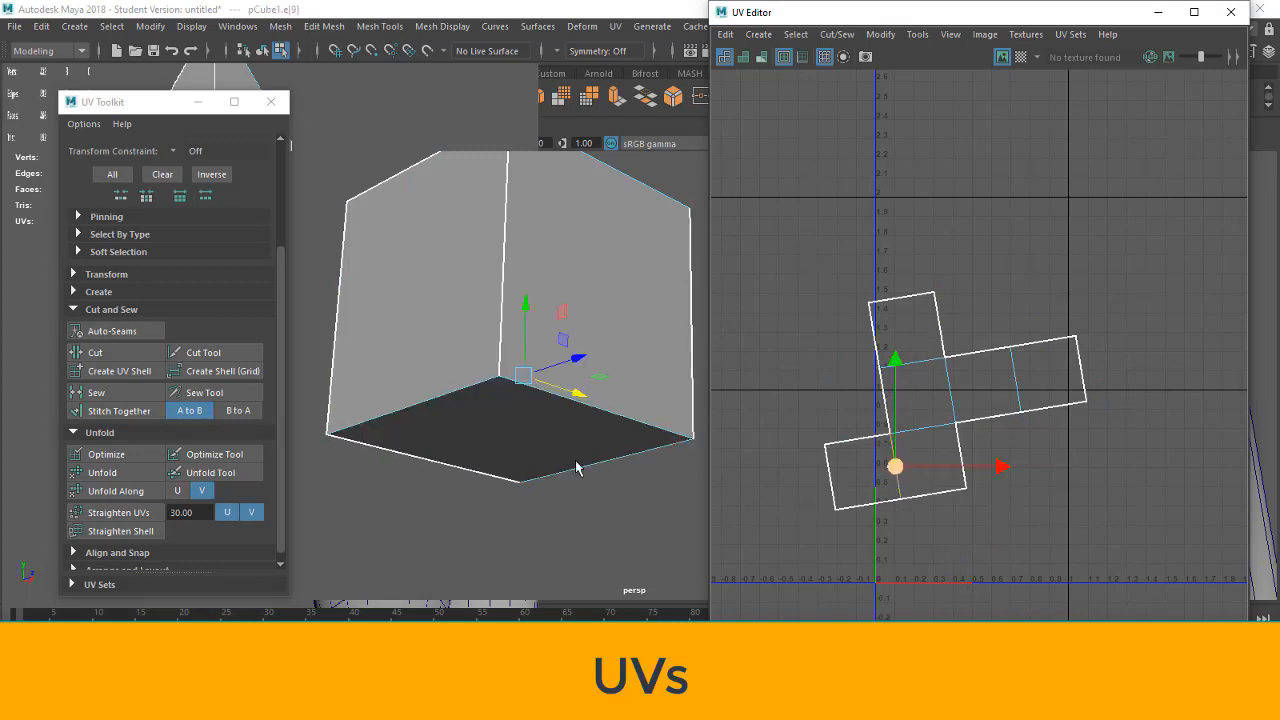
left_click(1018, 512)
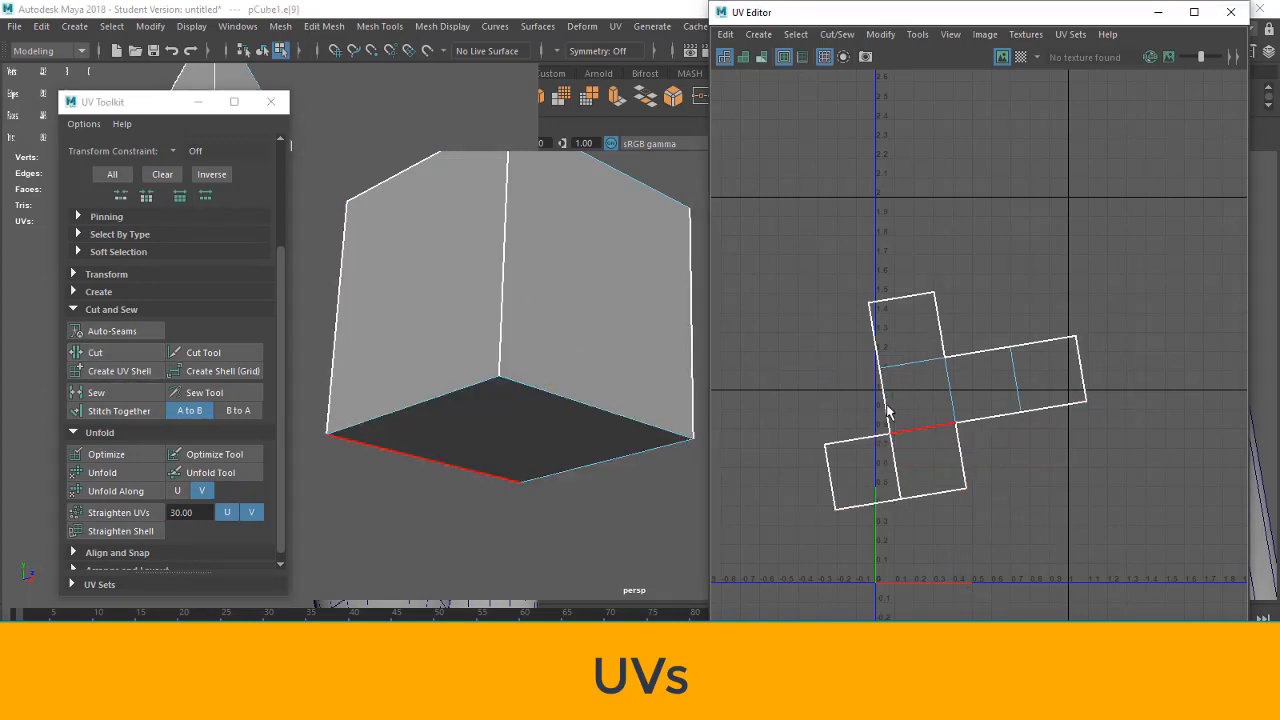
left_click(887, 412)
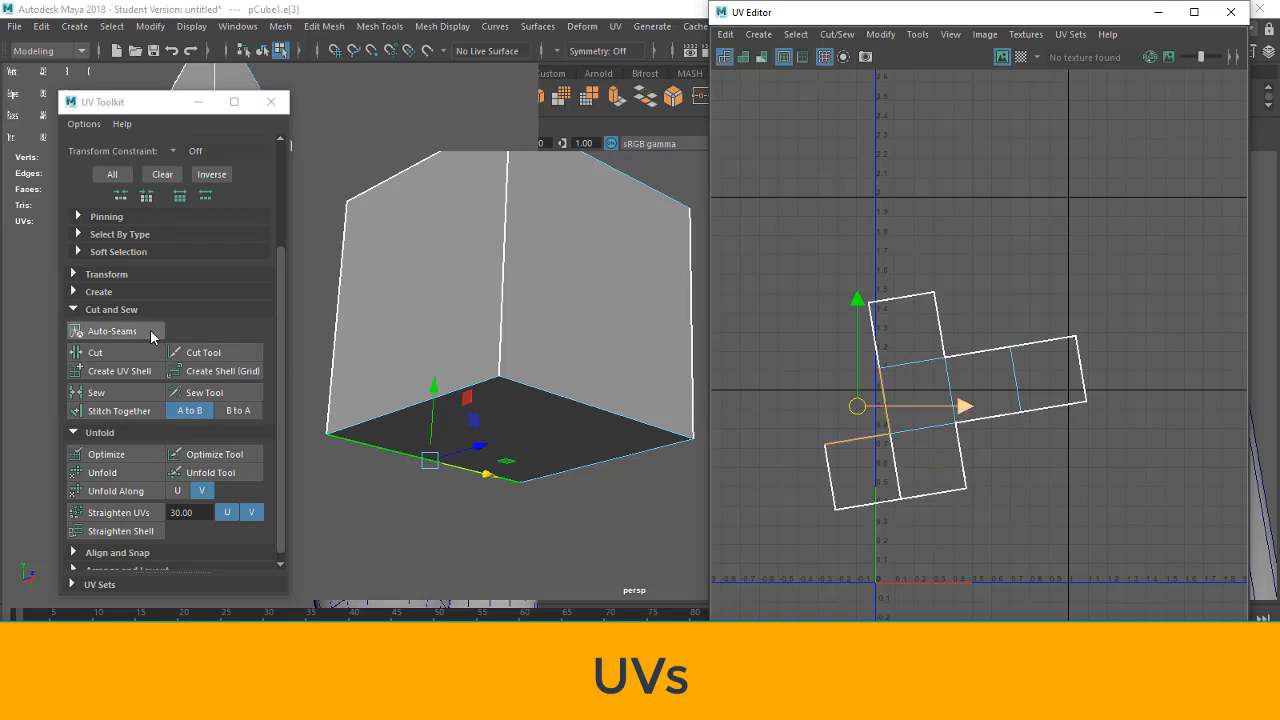
left_click(127, 396)
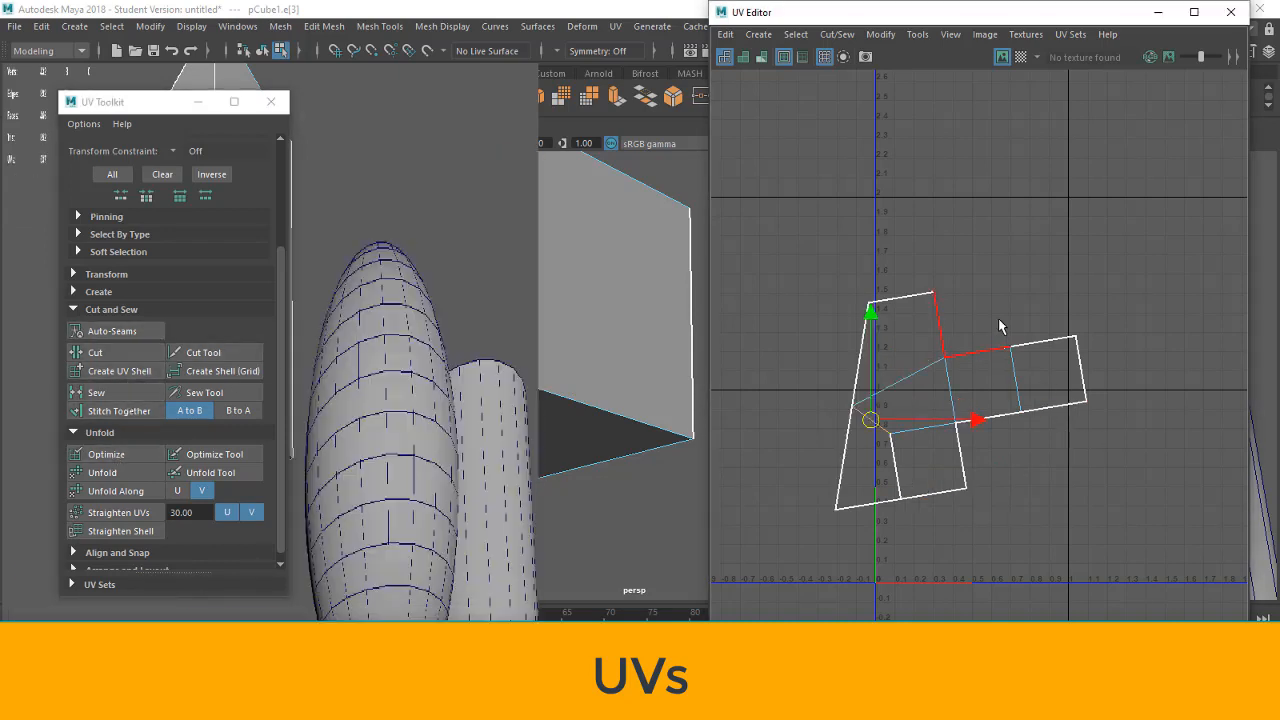
- Select the whole resewn UV shell and unfold it into a cross-shaped layout
right_click_drag(1000, 321, 989, 368)
double_click(962, 403)
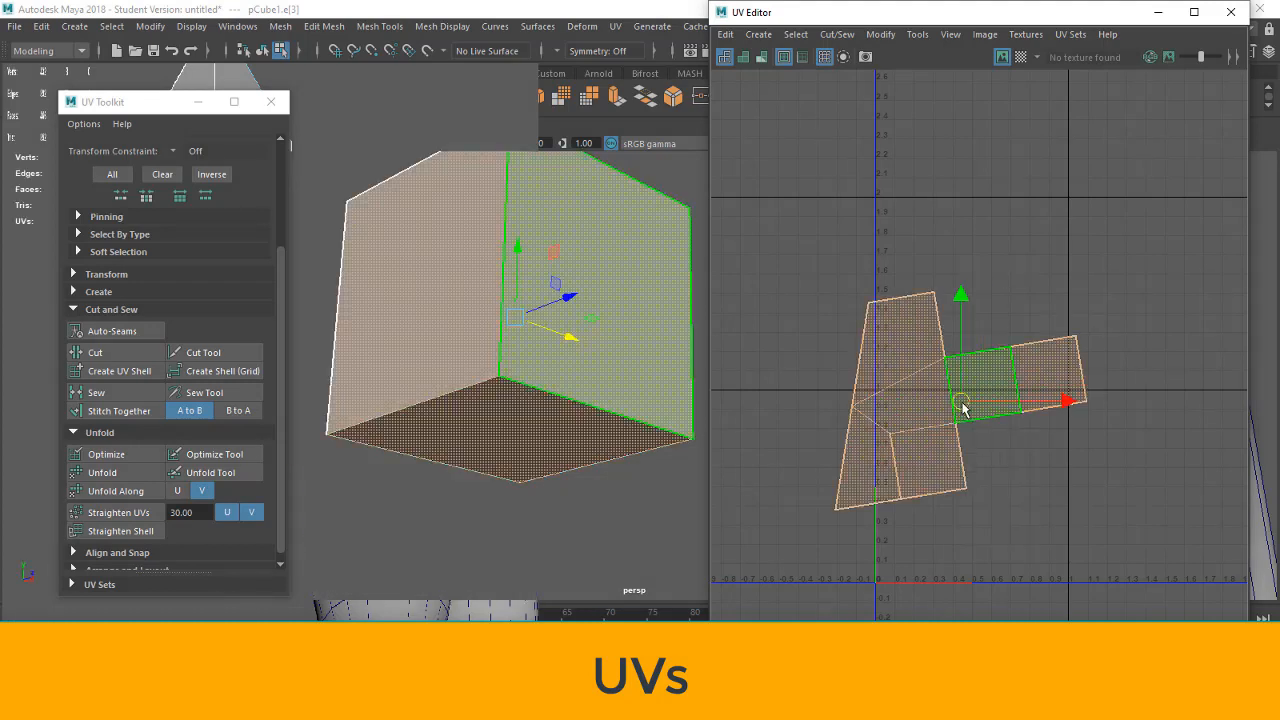
left_click(102, 472)
left_click(908, 339)
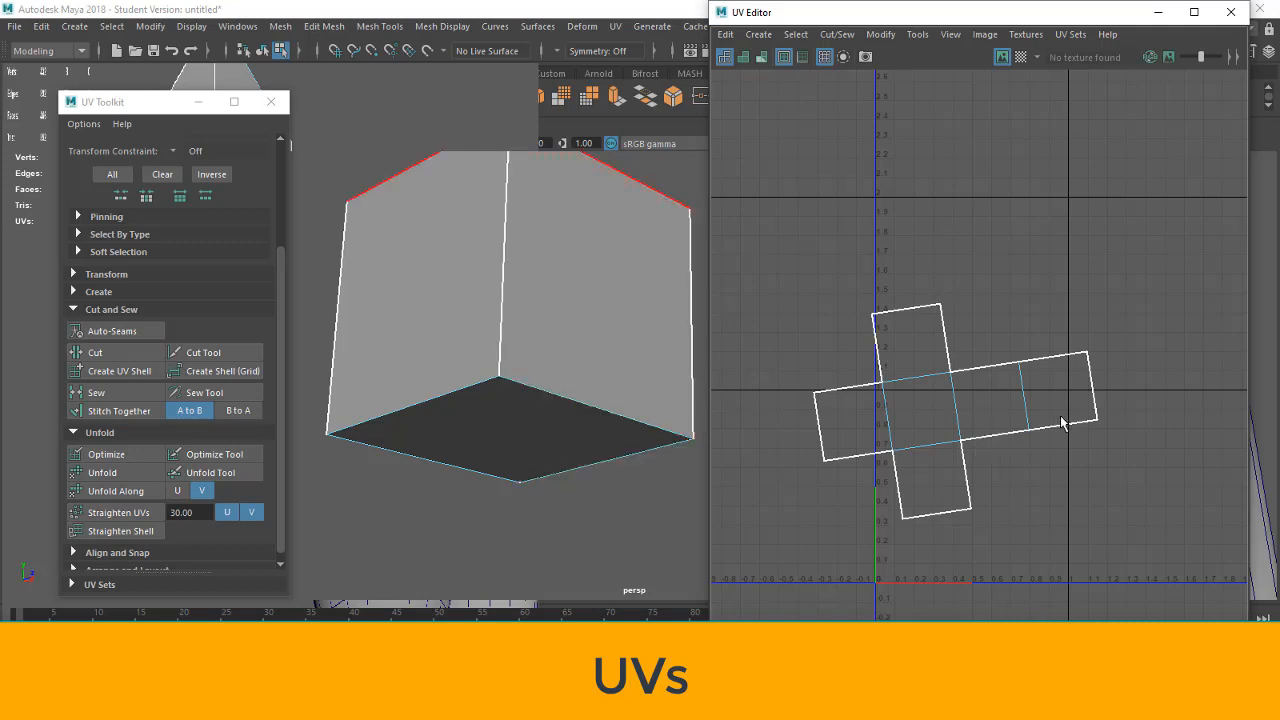
- Select all six faces of the cross-shaped shell, straighten it with Orient Shells and fit it into the 0–1 UV square with Layout
scroll(1057, 414, "down", 3)
scroll(1063, 420, "up", 4)
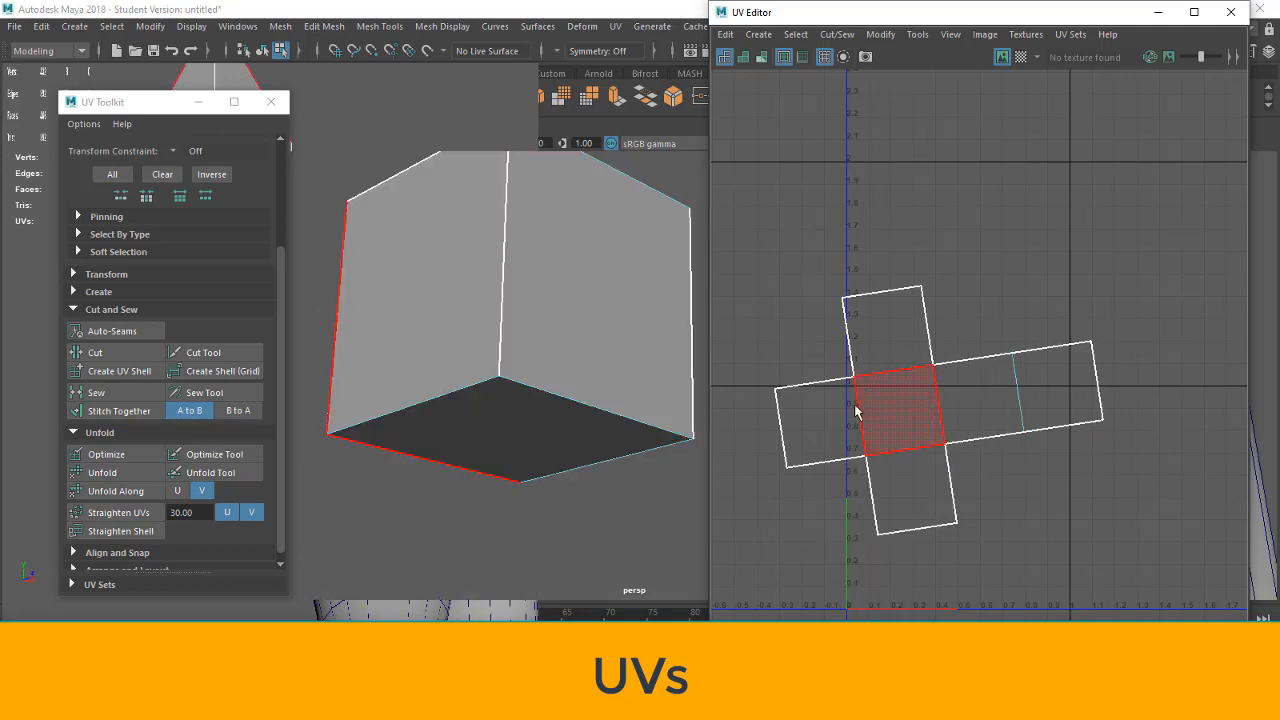
left_click(1056, 397)
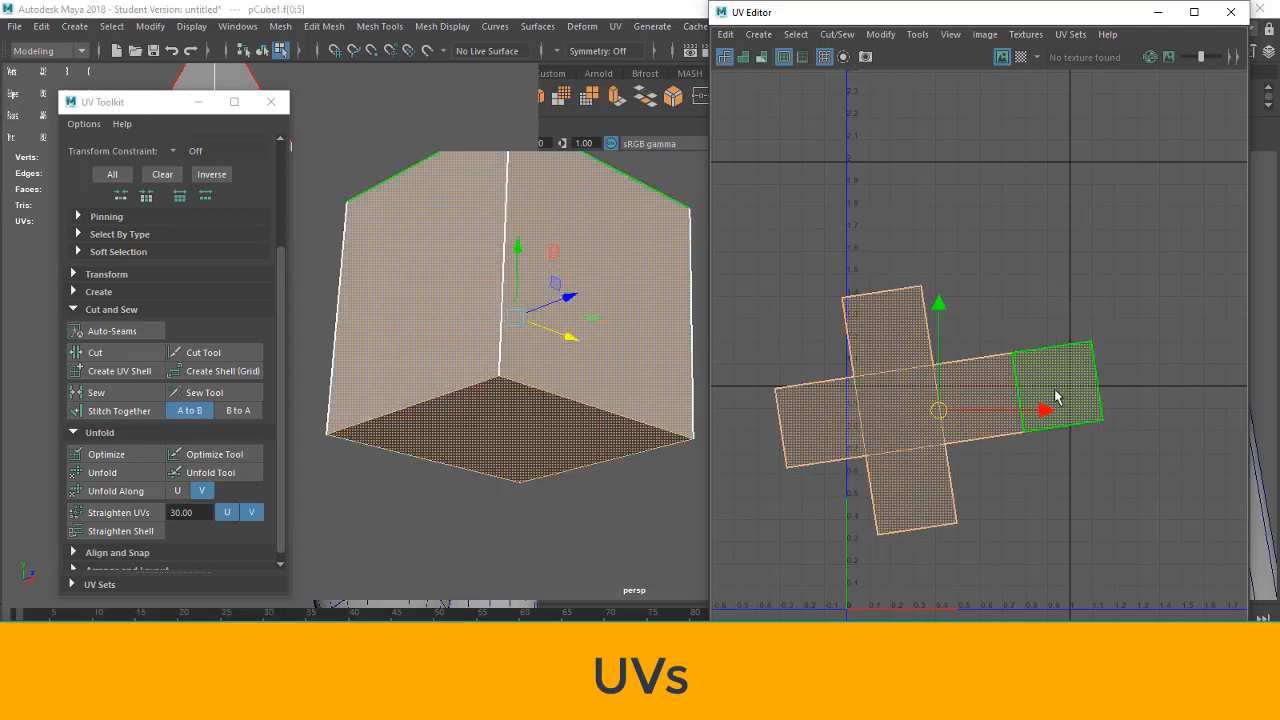
left_click(75, 432)
left_click(79, 406)
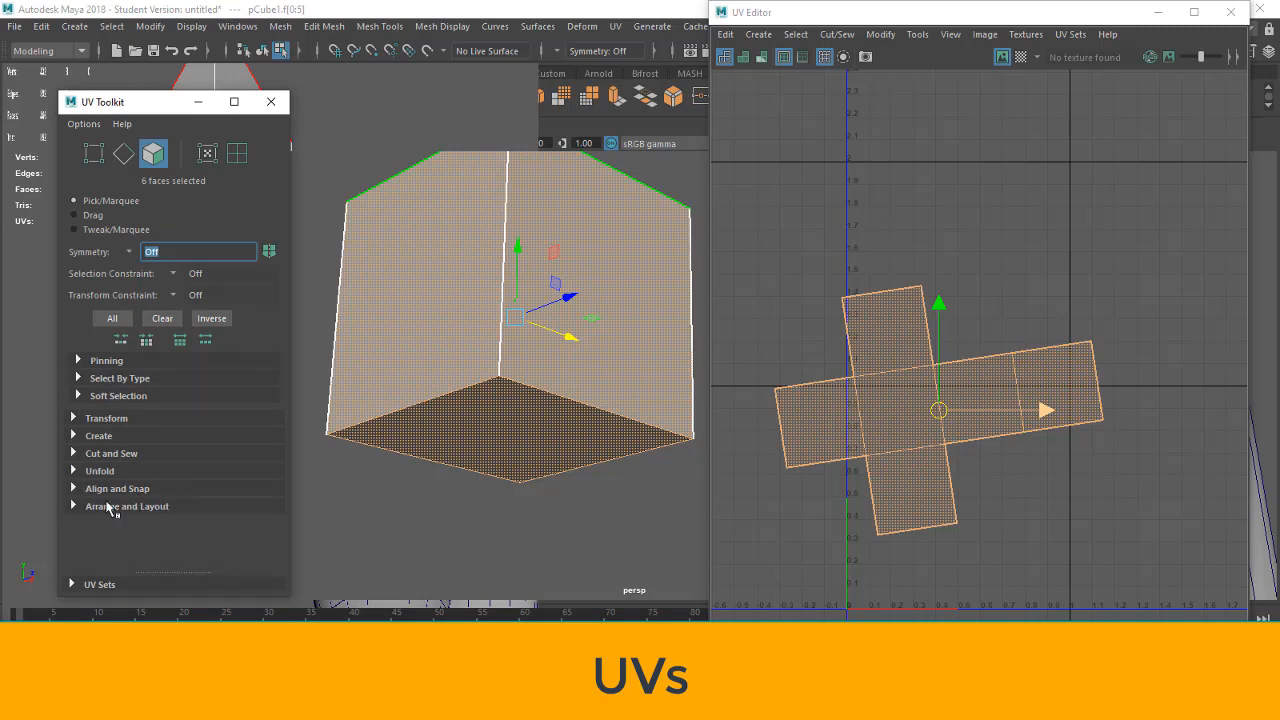
left_click(75, 507)
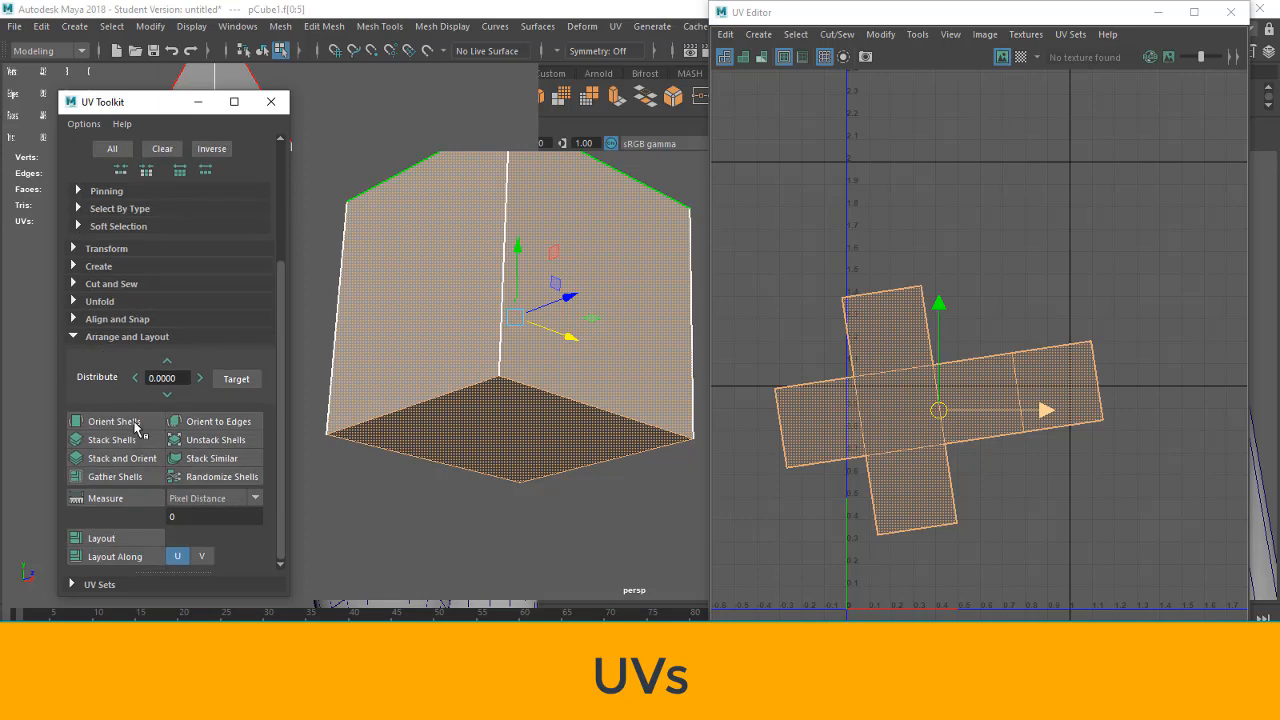
left_click(491, 498)
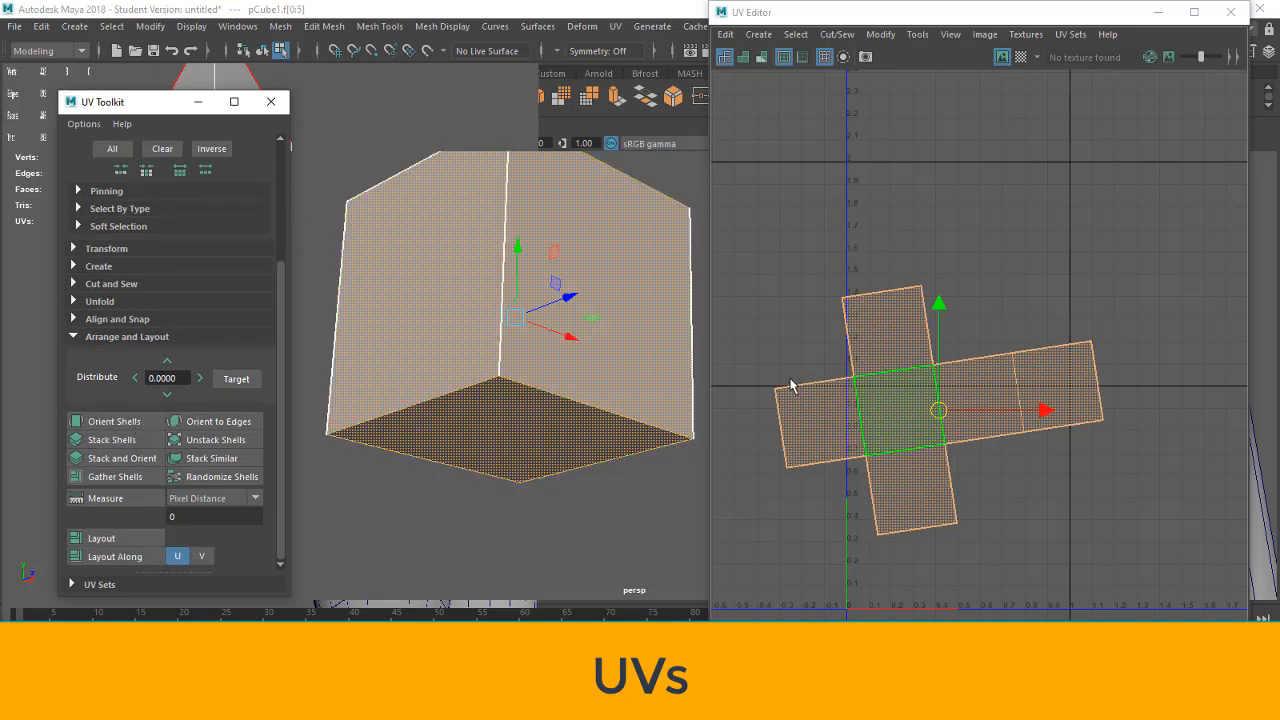
left_click(133, 423)
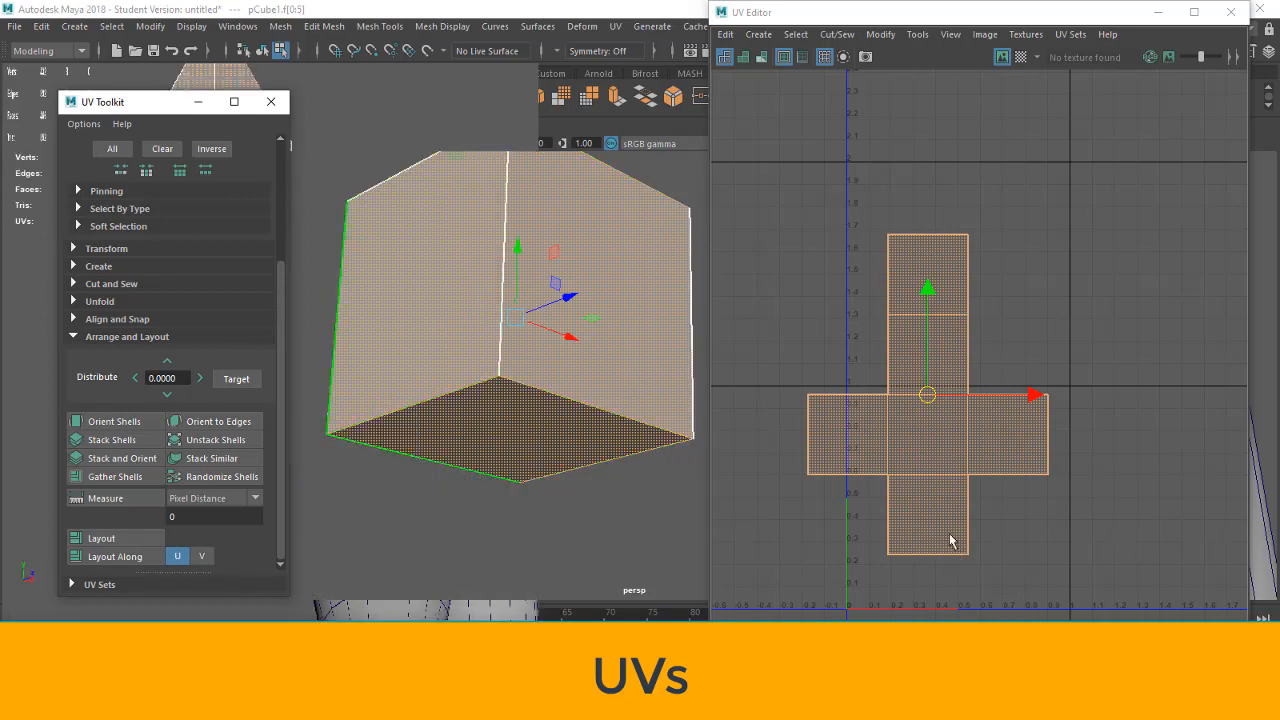
left_click(100, 540)
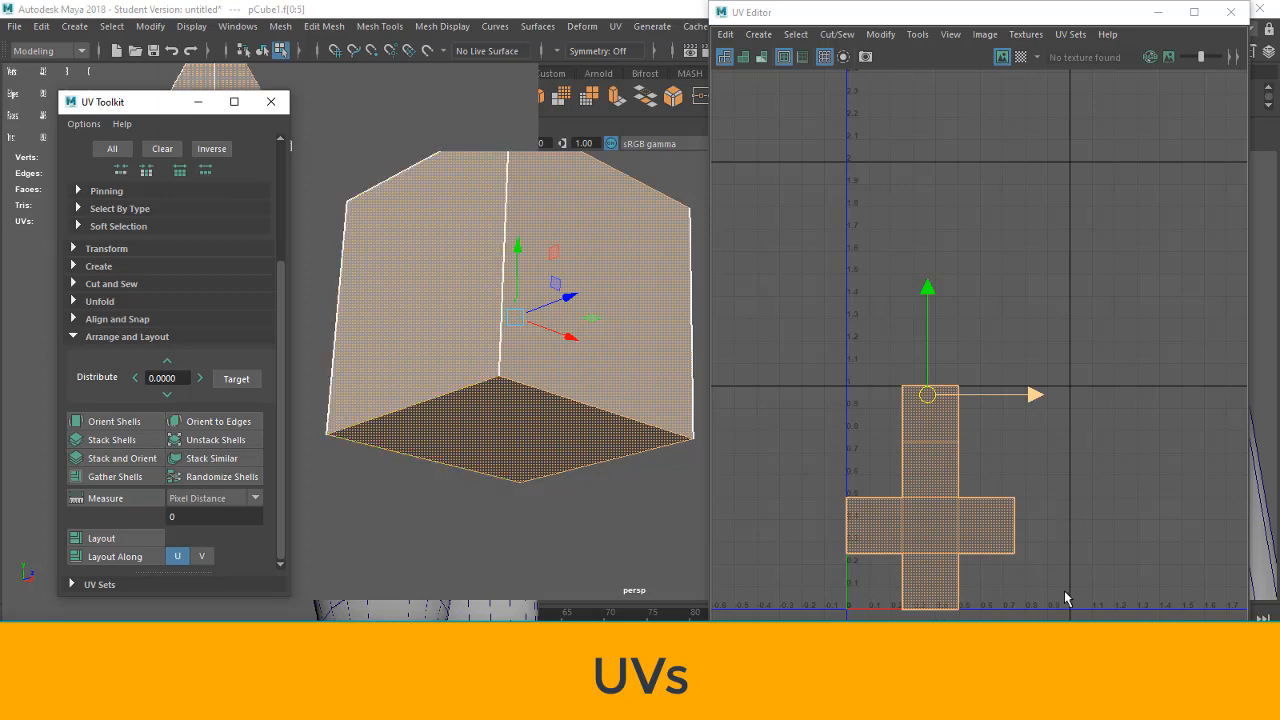
left_click(614, 586)
- Return to object selection, select the sphere and collapse the Arrange and Layout section of the UV Toolkit
scroll(571, 443, "down", 4)
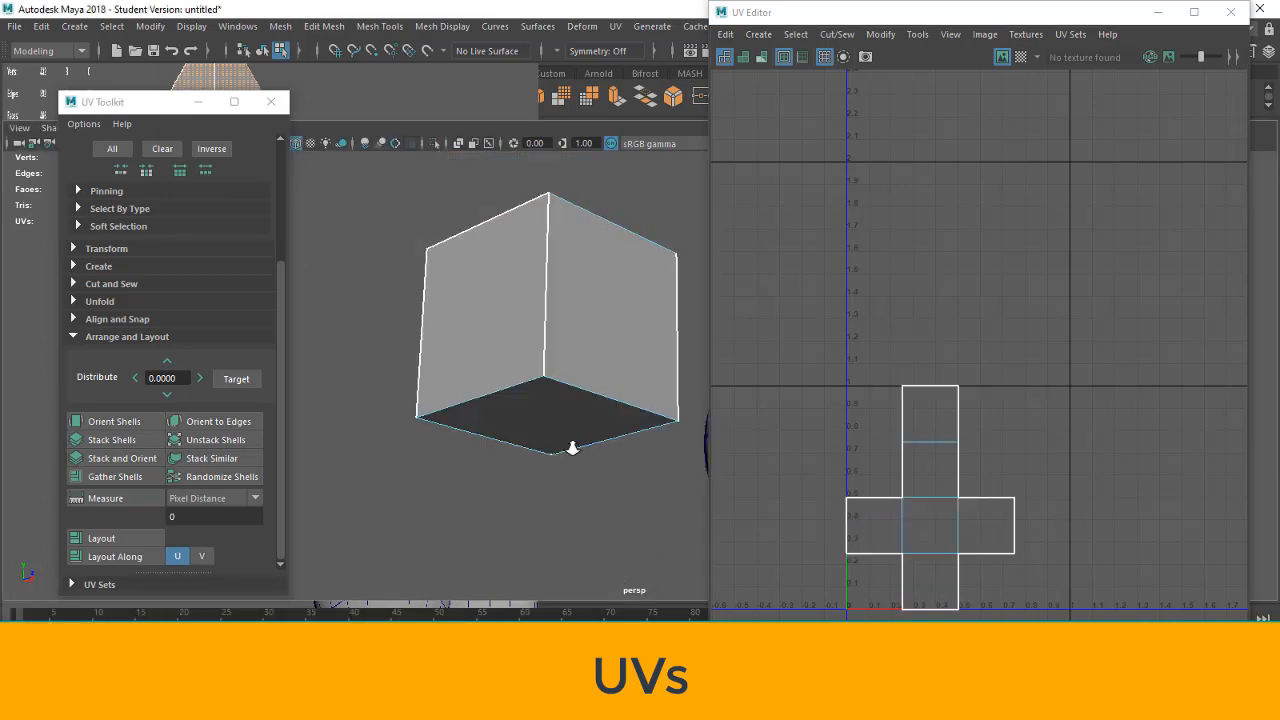
left_click_drag(423, 366, 540, 409, "alt")
key("F8")
left_click(597, 338)
scroll(597, 338, "up", 3)
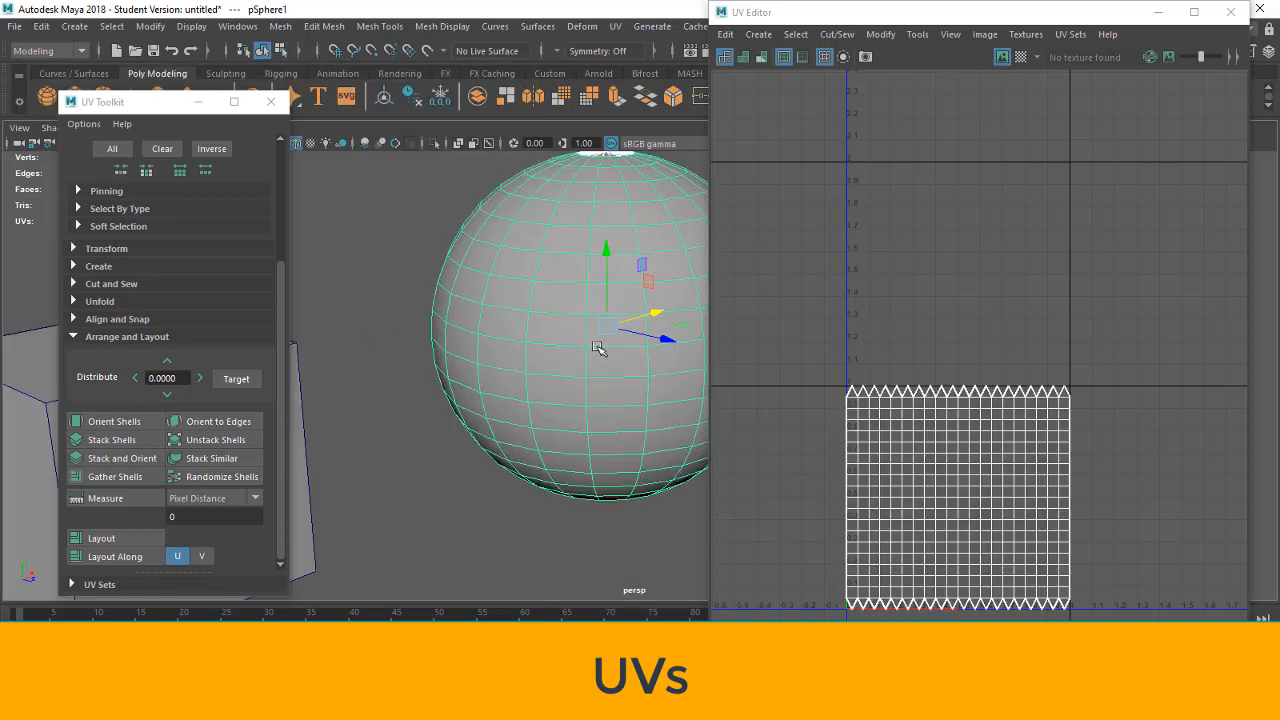
middle_click_drag(600, 350, 431, 390, "alt")
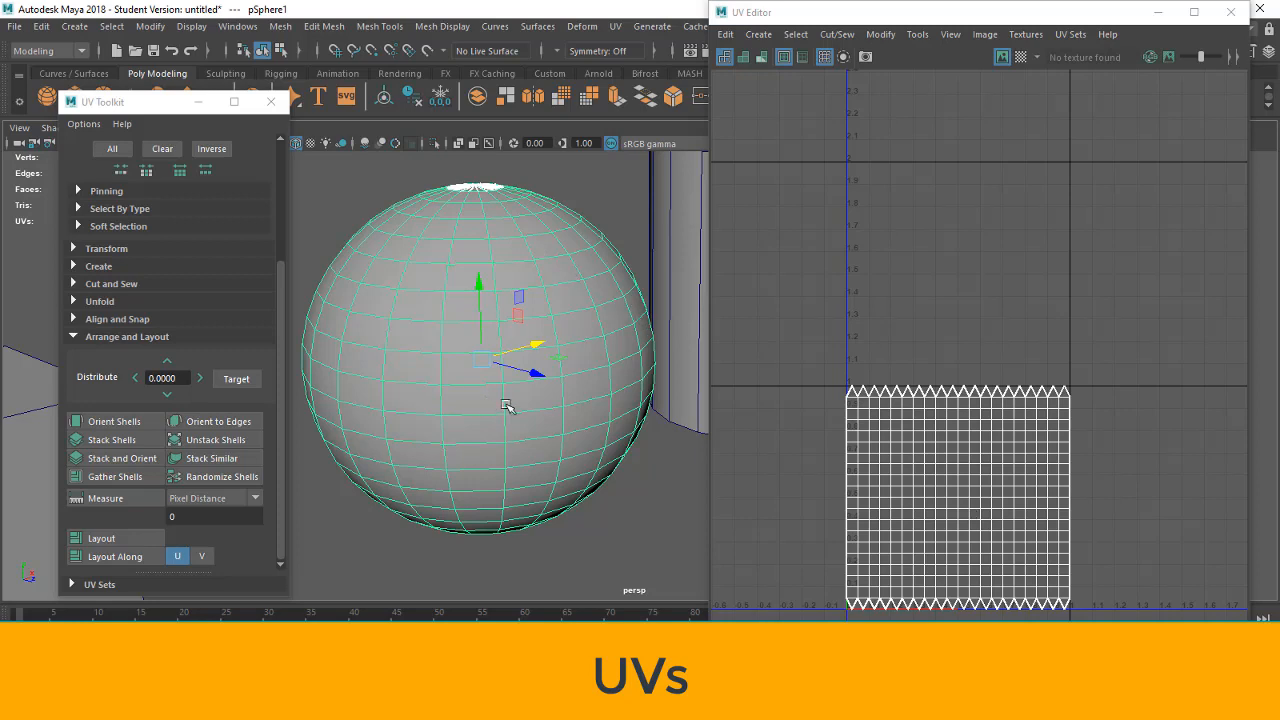
left_click(73, 339)
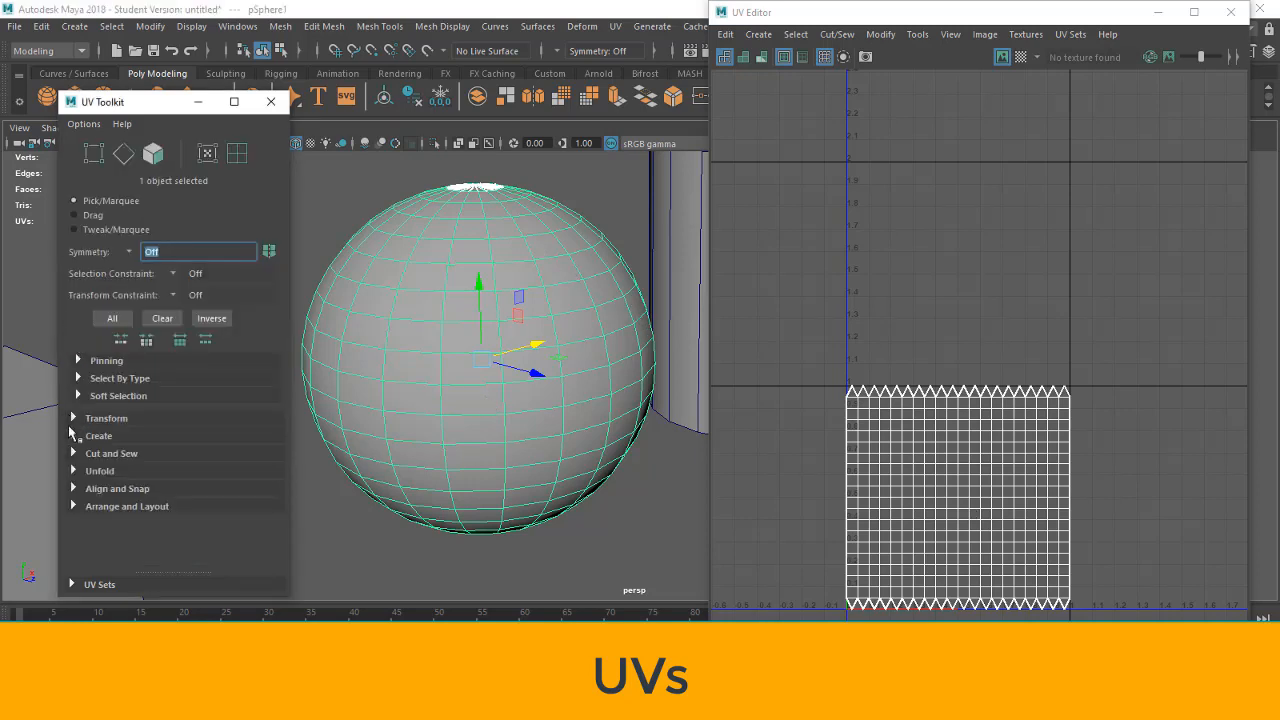
- Create a camera-based UV projection for the whole sphere and clear the face selection
left_click(74, 436)
left_click(116, 514)
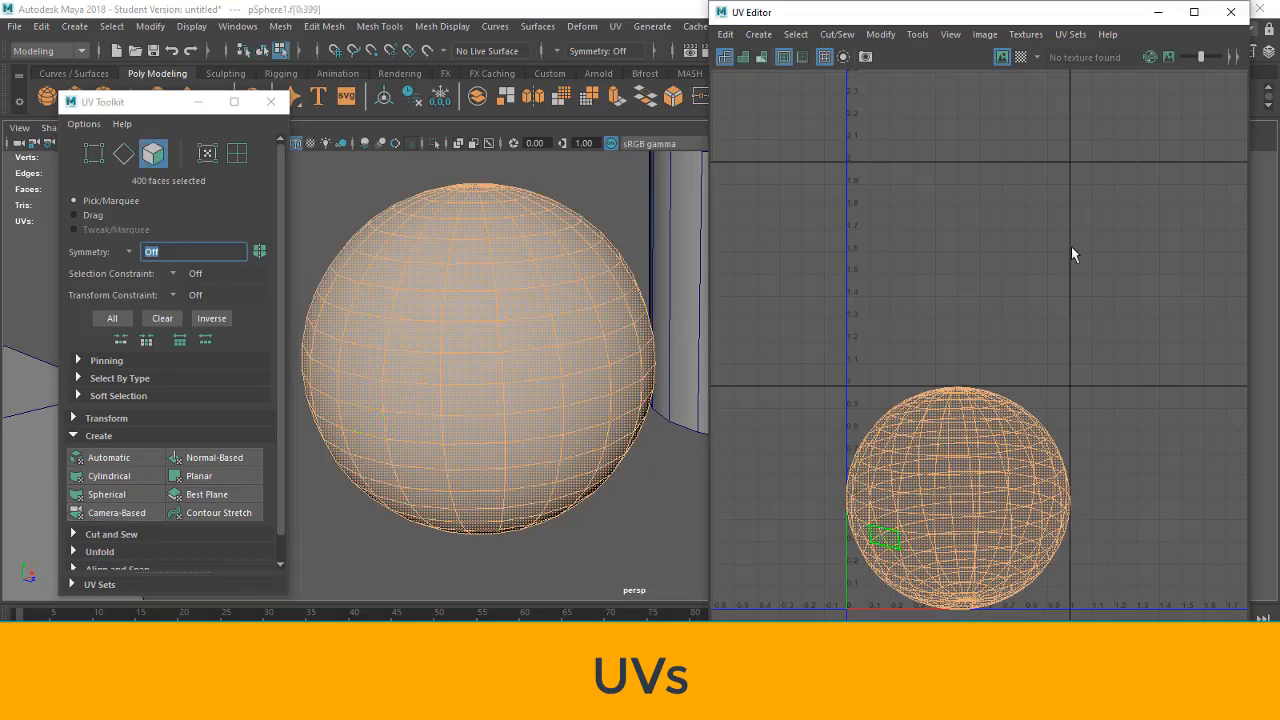
scroll(1073, 390, "up", 4)
left_click(1080, 450)
middle_click_drag(1064, 525, 1082, 394, "alt")
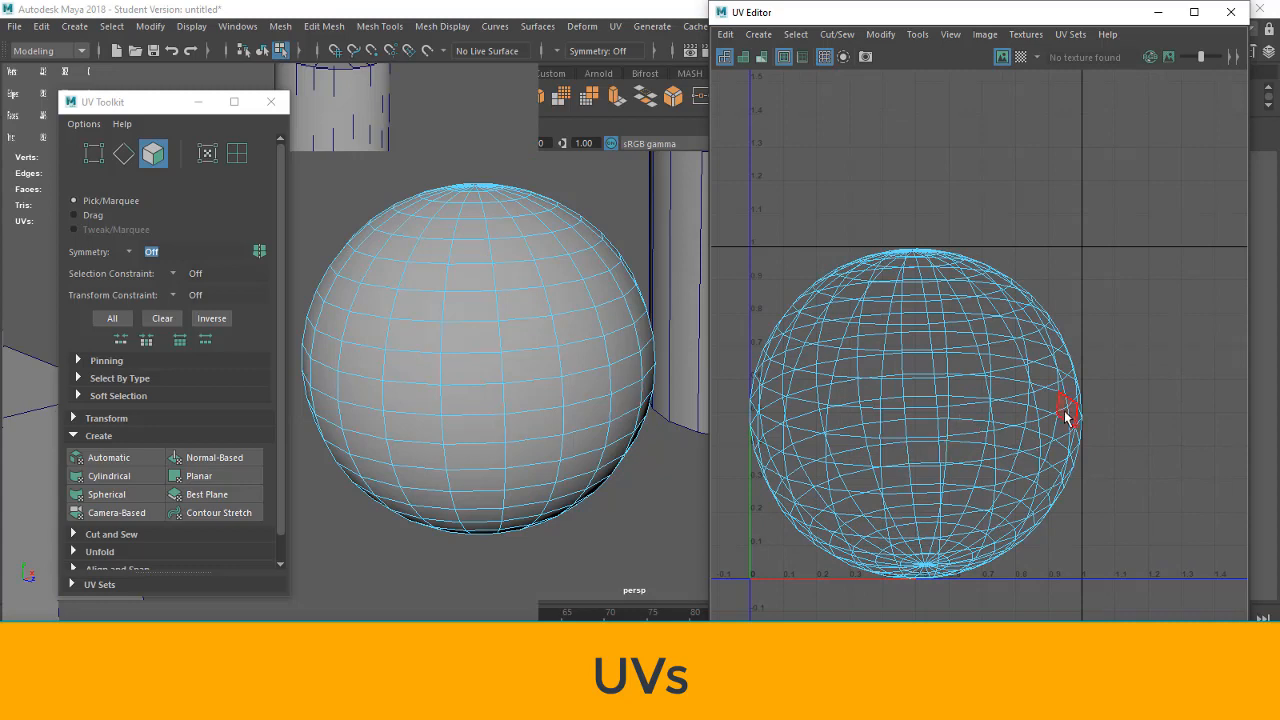
- Select the horizontal edge loop around the sphere's middle and cut the UVs along it
key("F10")
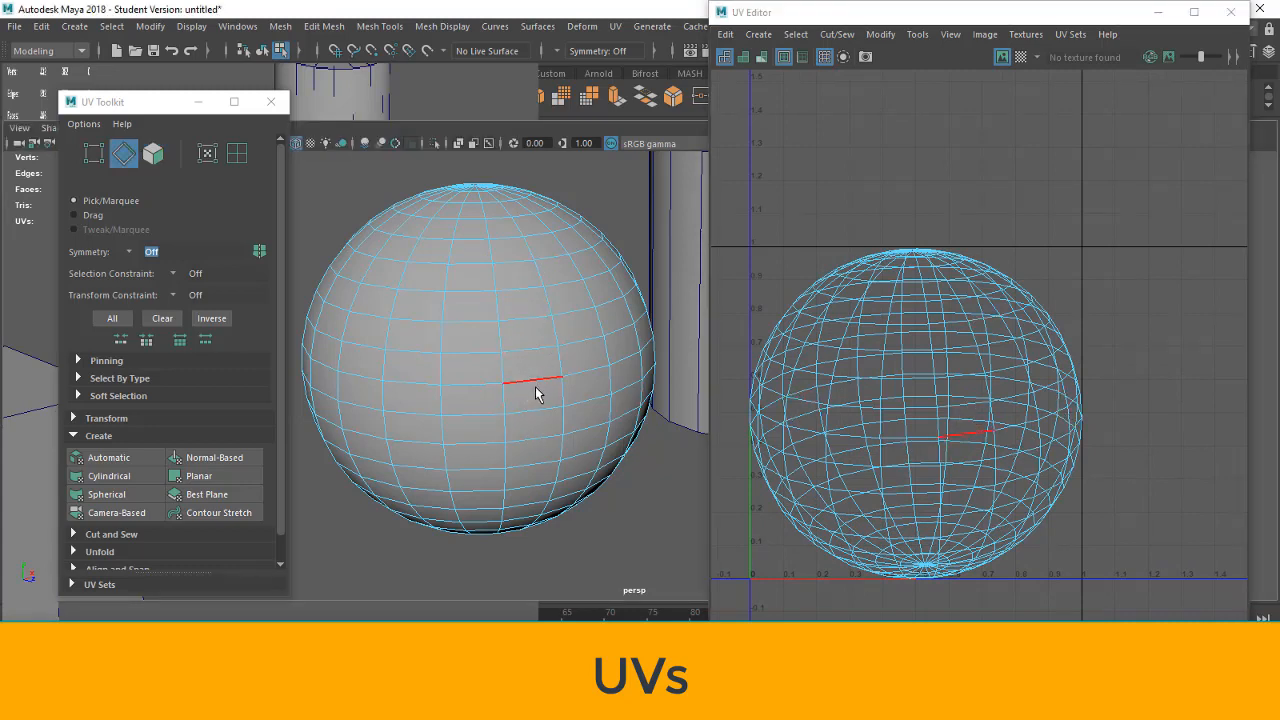
double_click(536, 393)
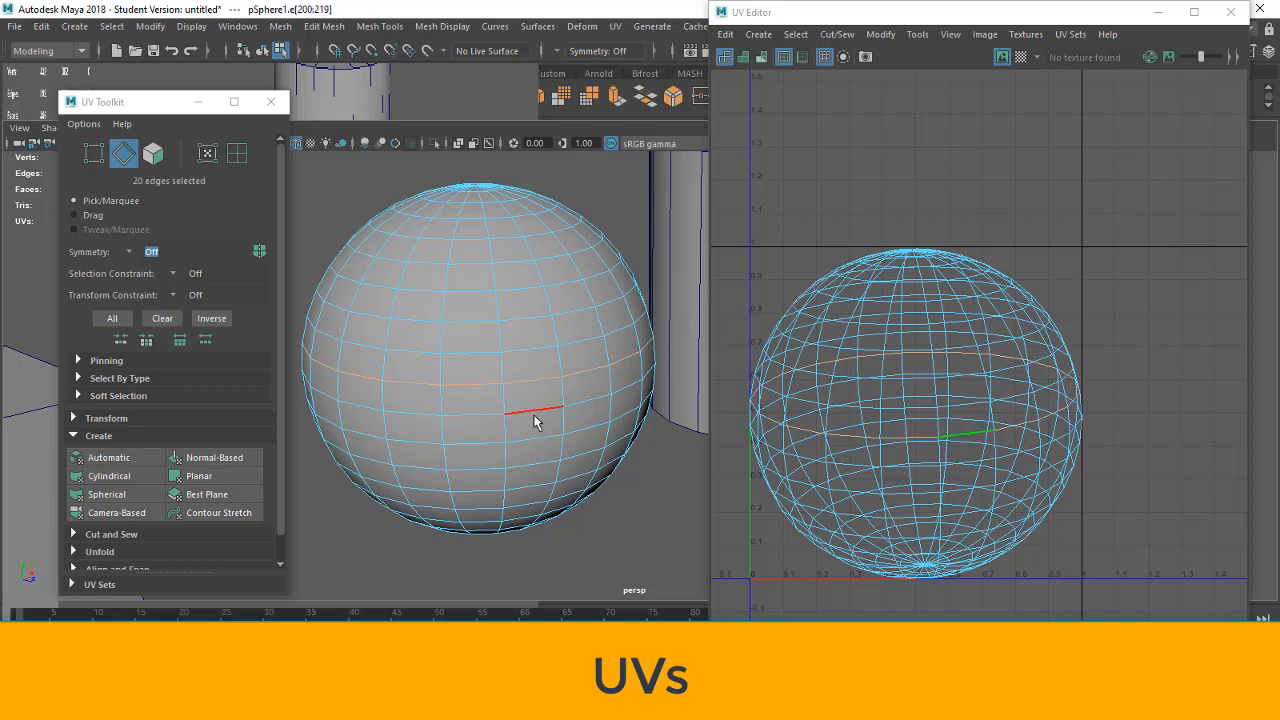
double_click(533, 411)
left_click(73, 436)
left_click(74, 454)
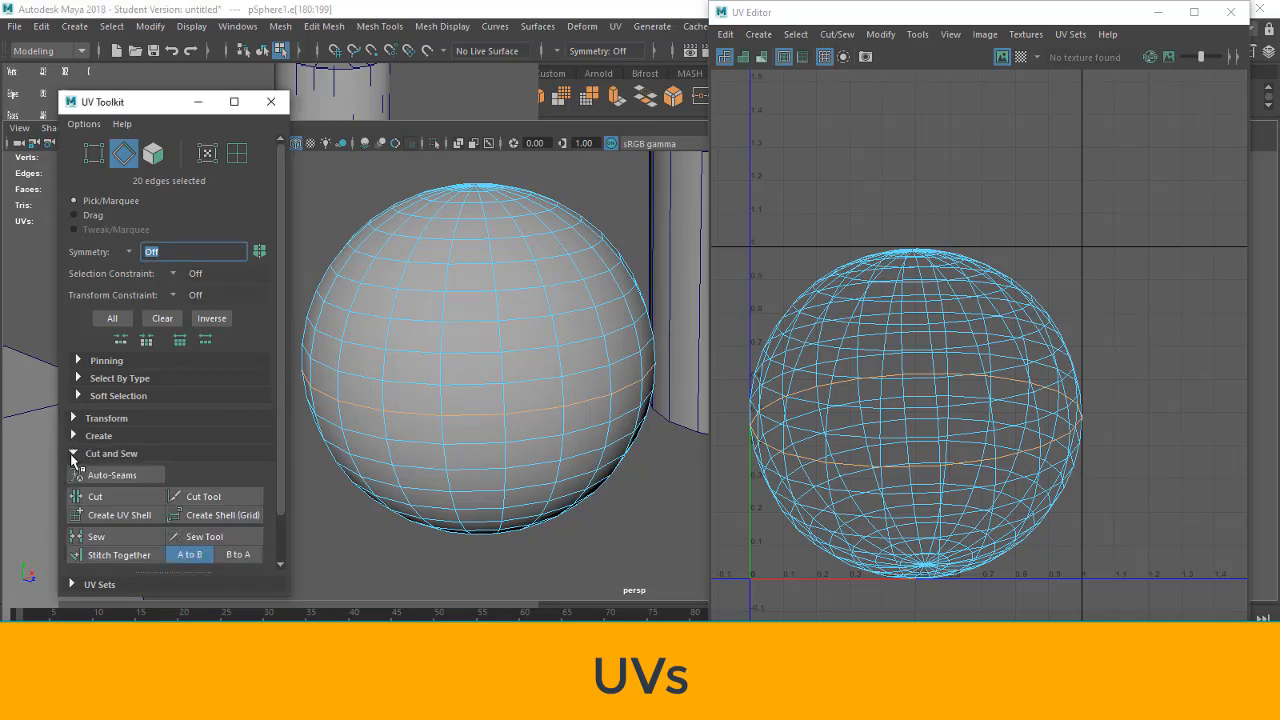
left_click(103, 497)
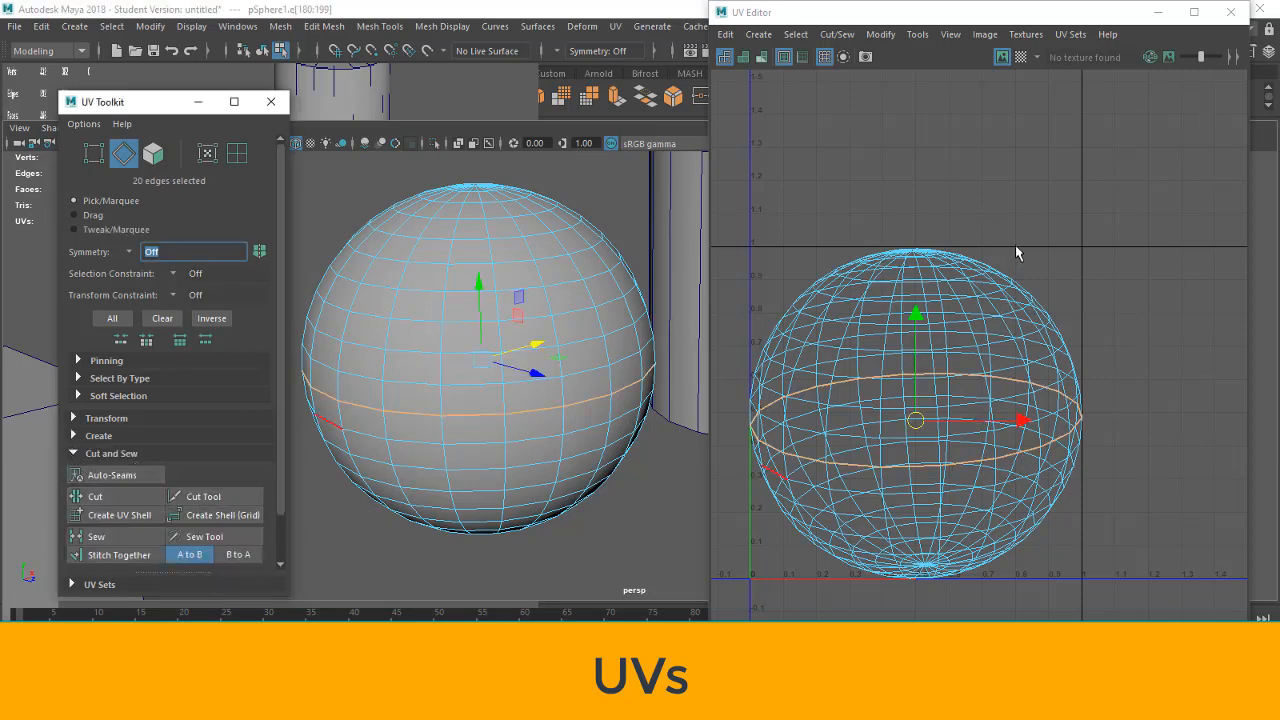
- Select all of the sphere's faces in the UV layout and unfold them into two round shells
right_click_drag(973, 164, 1024, 228)
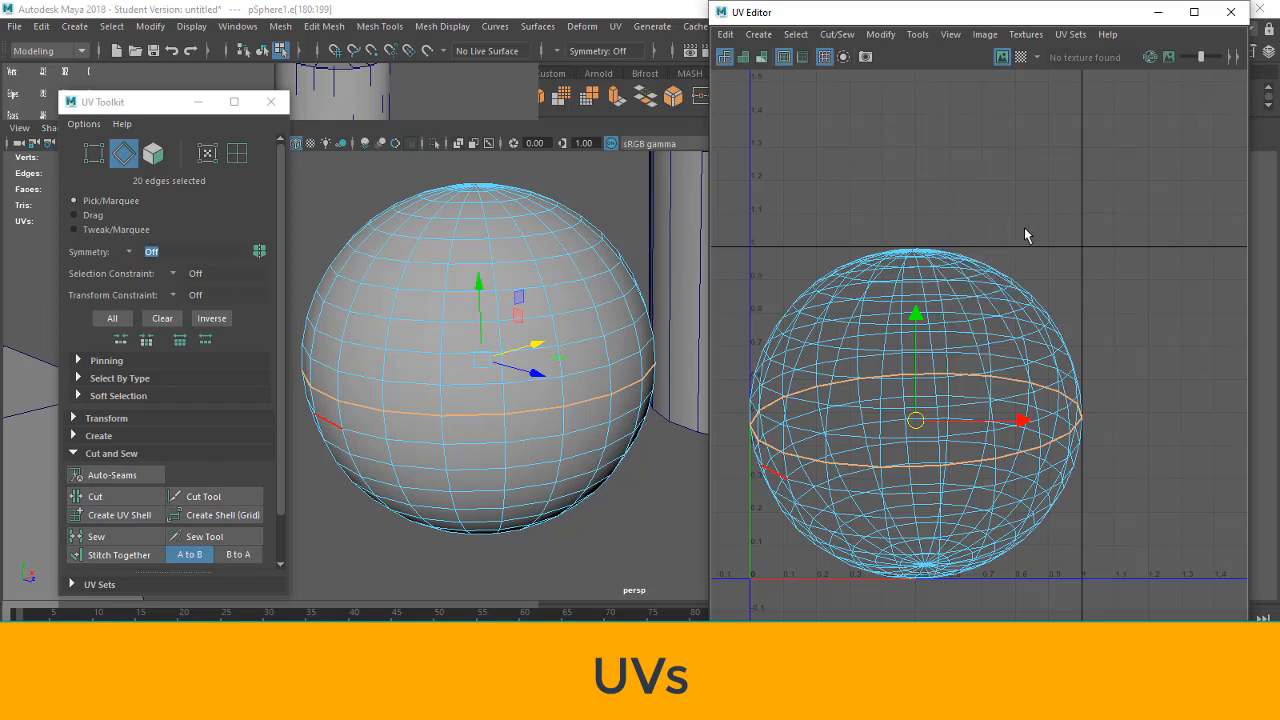
left_click_drag(1144, 178, 714, 640)
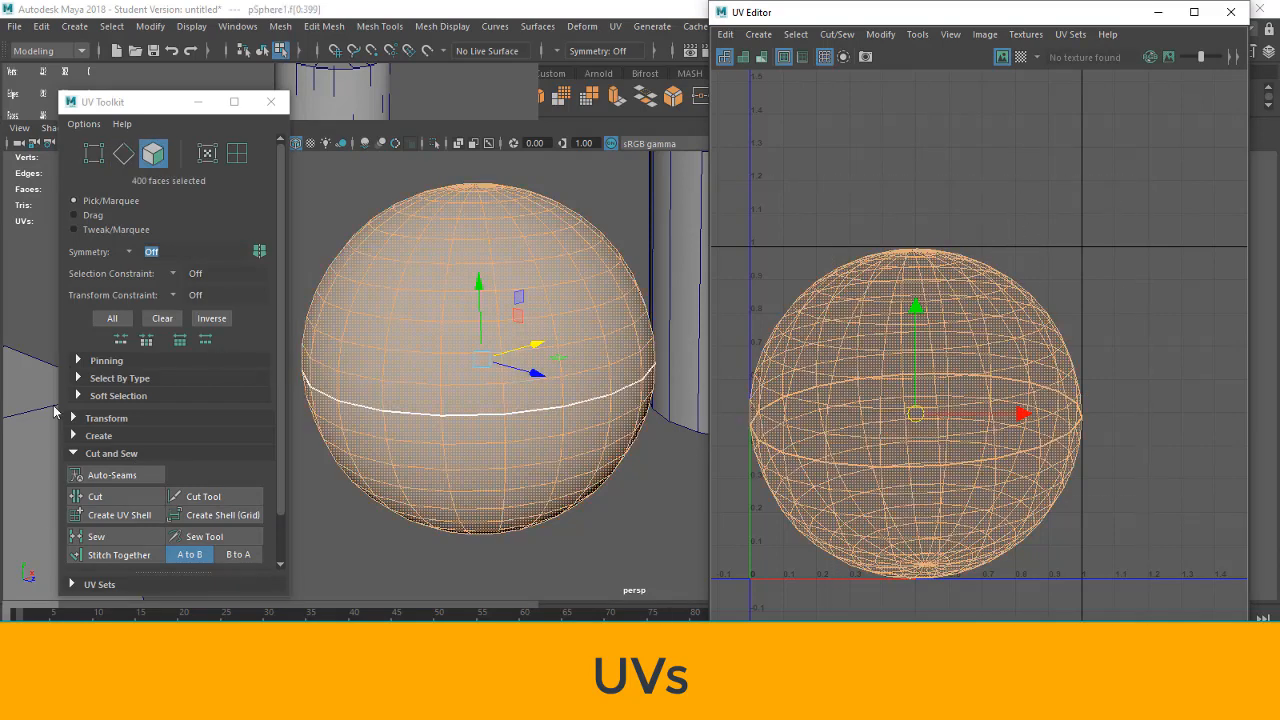
left_click(82, 455)
left_click(80, 471)
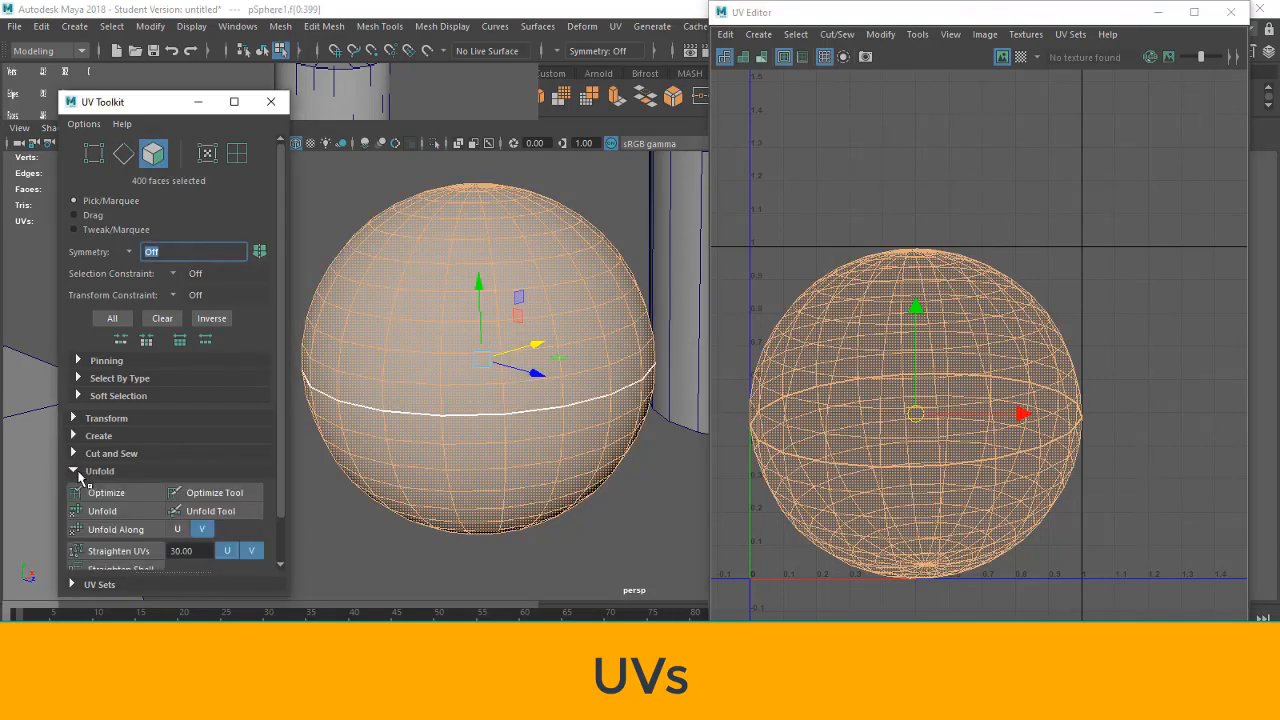
left_click(111, 516)
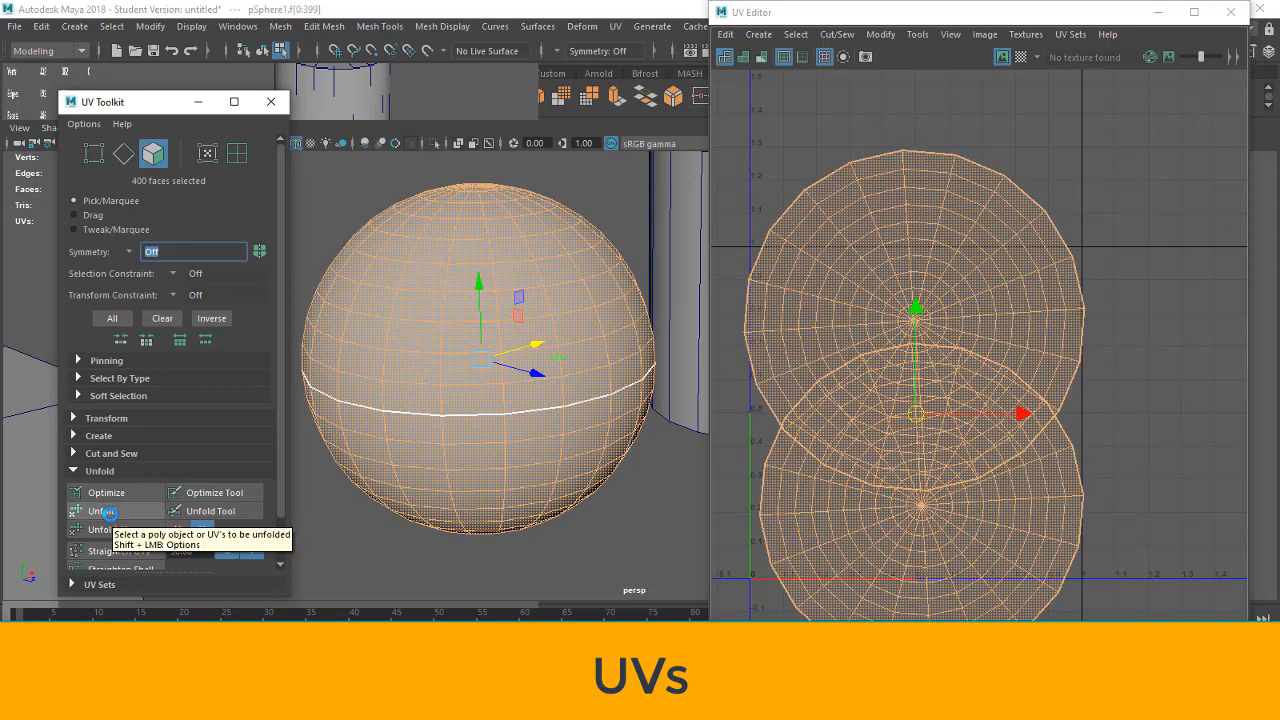
- Straighten the sphere's two shells with Orient Shells, fit them into the 0–1 UV square with Layout, and deselect them
left_click(82, 471)
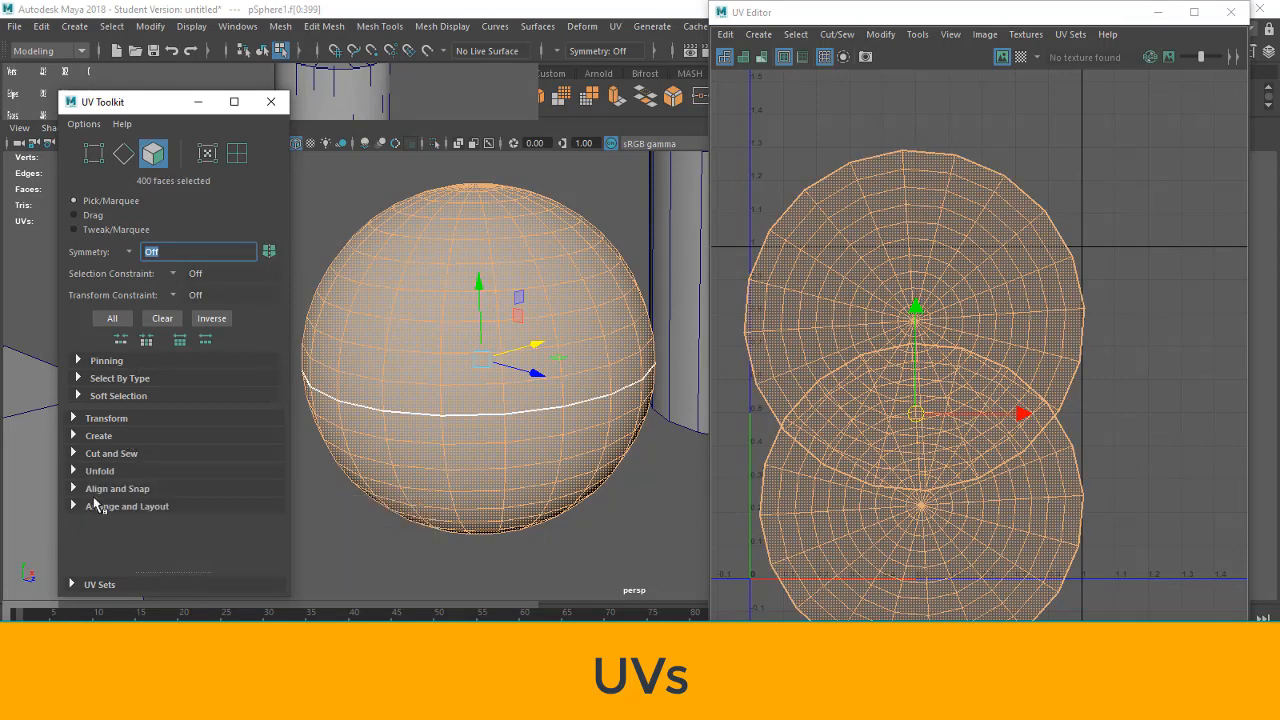
left_click(78, 507)
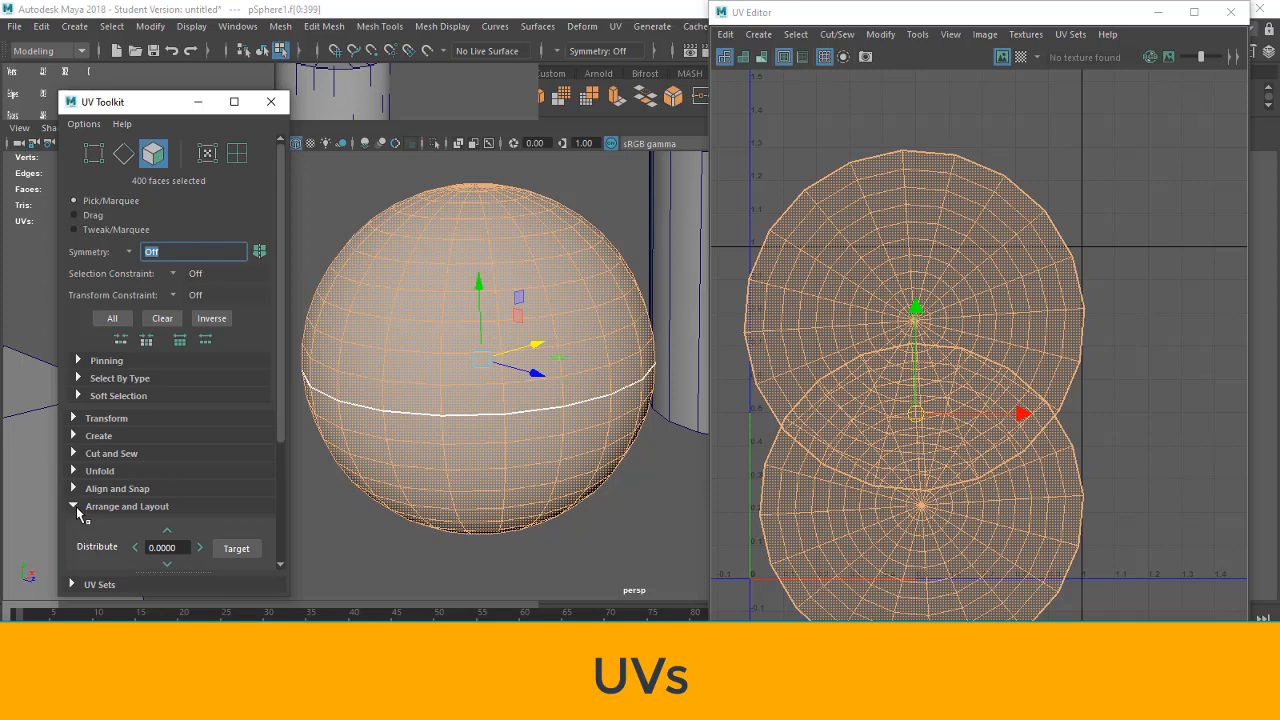
scroll(160, 470, "down", 4)
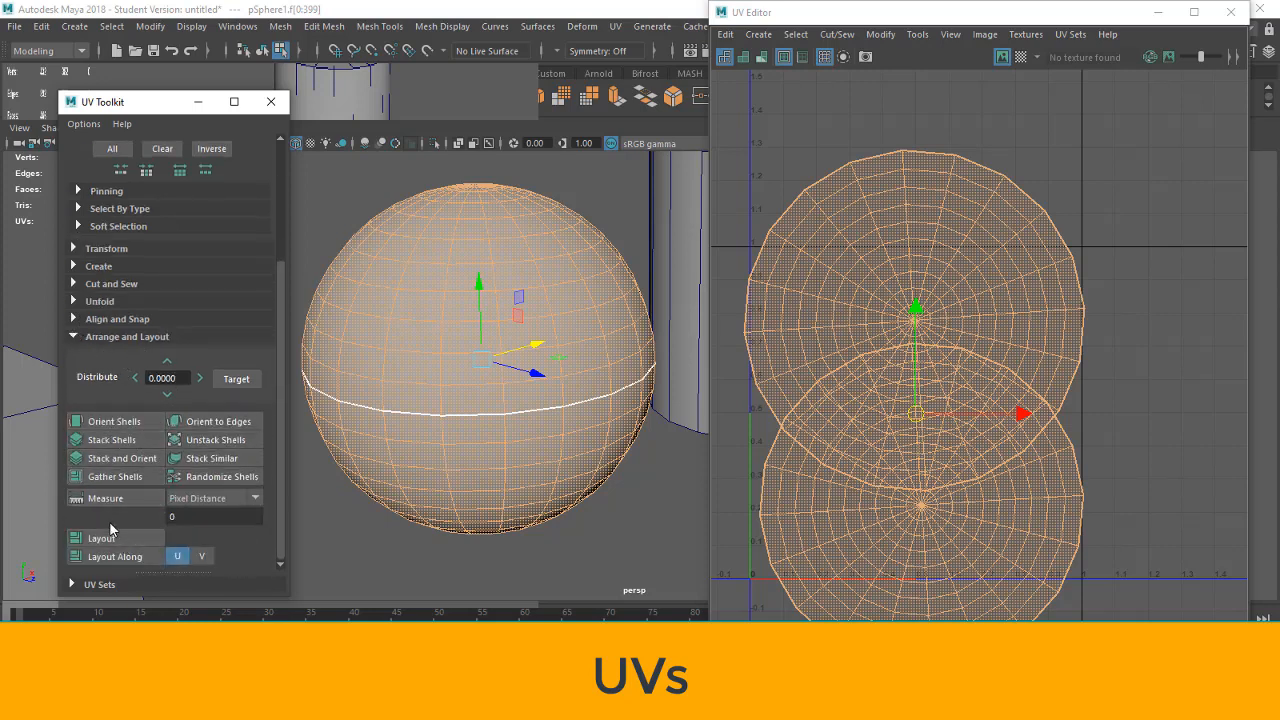
left_click(90, 421)
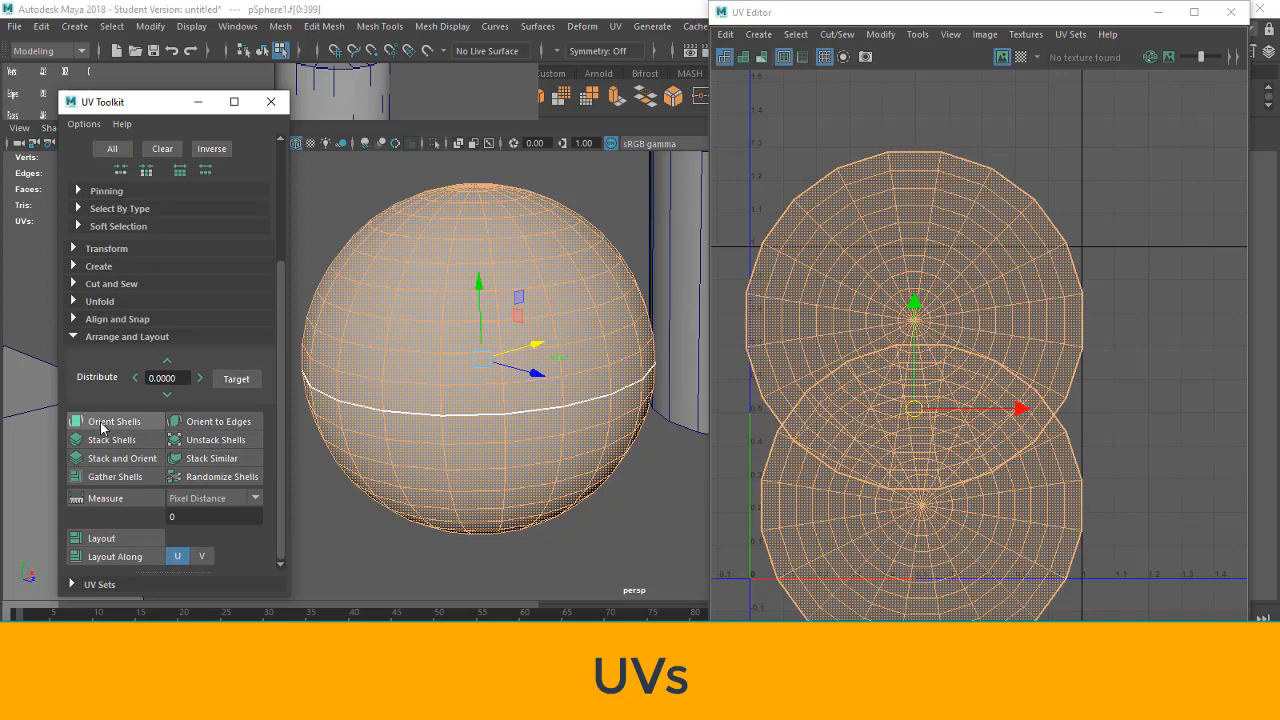
left_click(101, 538)
left_click(1005, 450)
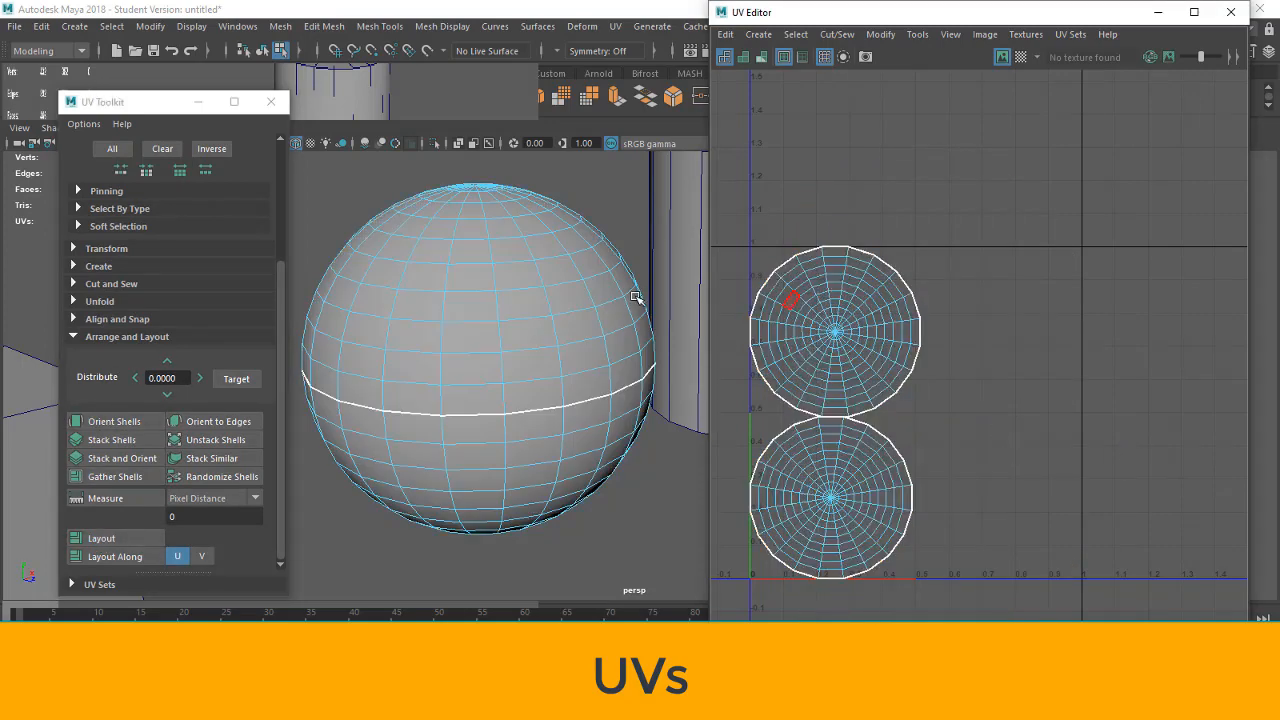
- Select the cylinder as an object and create a camera-based UV projection for it
middle_click_drag(644, 264, 388, 383, "alt")
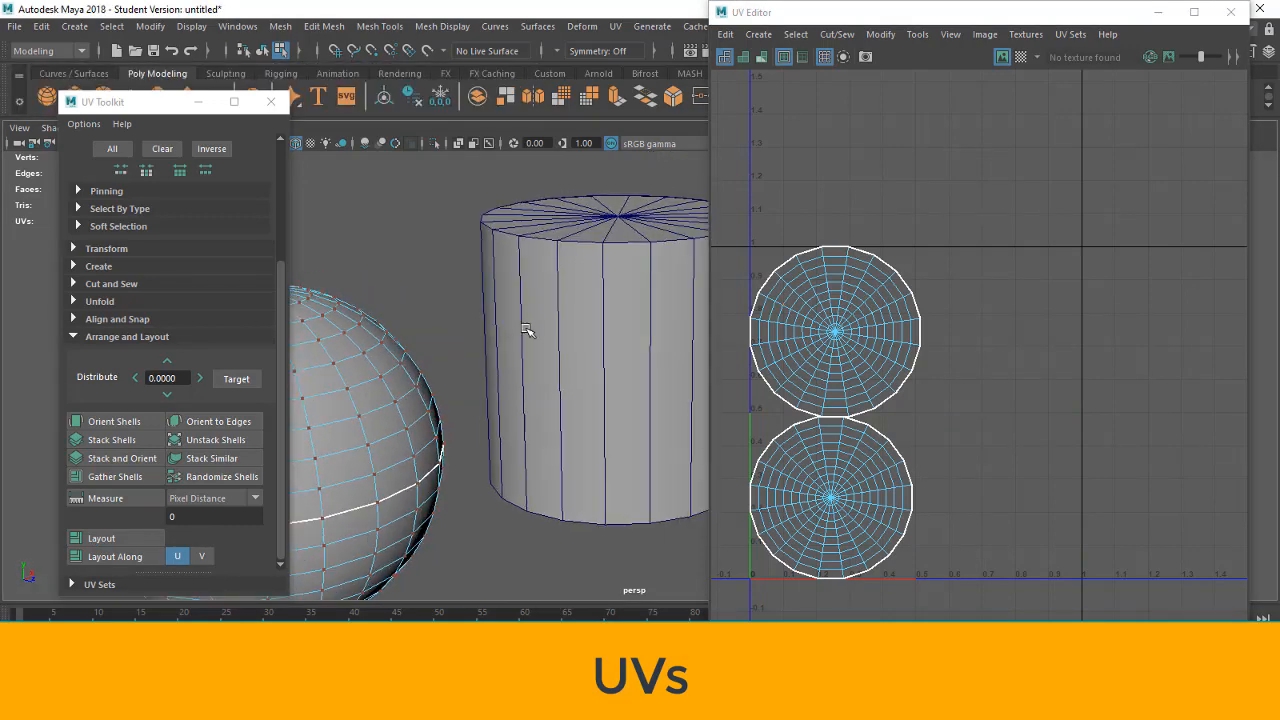
left_click(604, 290)
middle_click_drag(597, 275, 489, 291, "alt")
right_click_drag(502, 327, 623, 193)
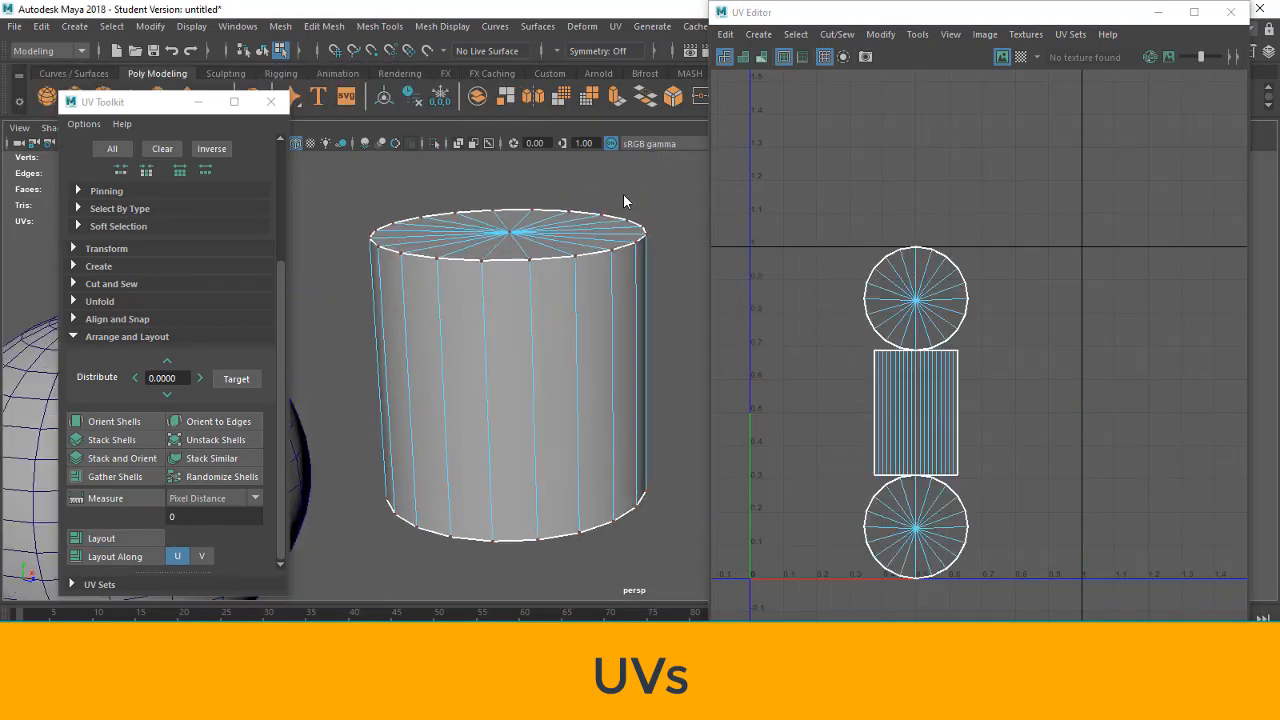
left_click(560, 280)
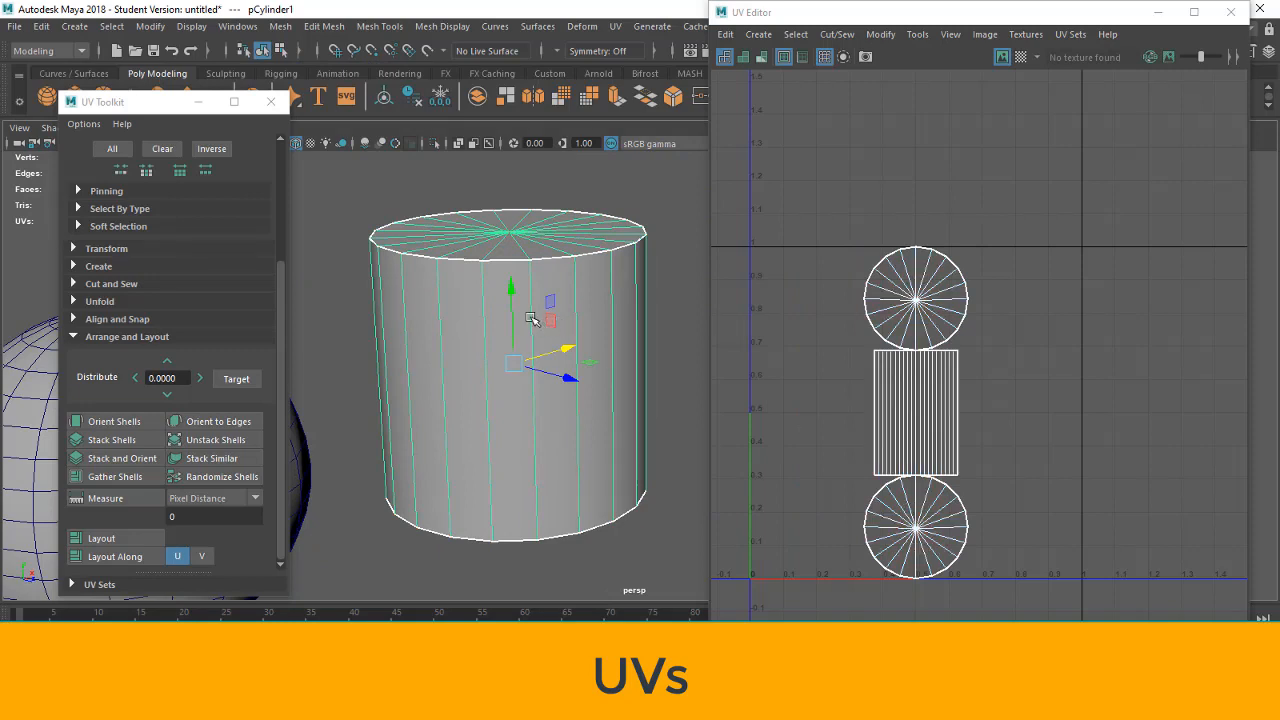
left_click(74, 340)
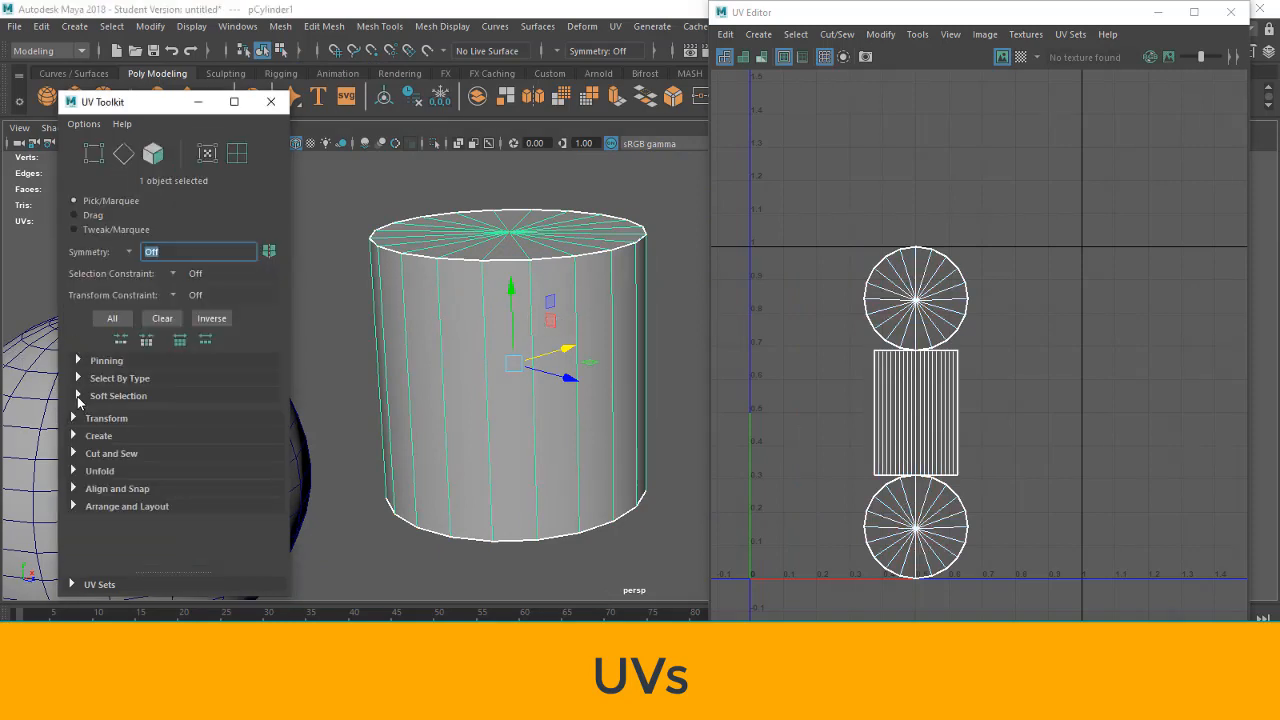
left_click(76, 439)
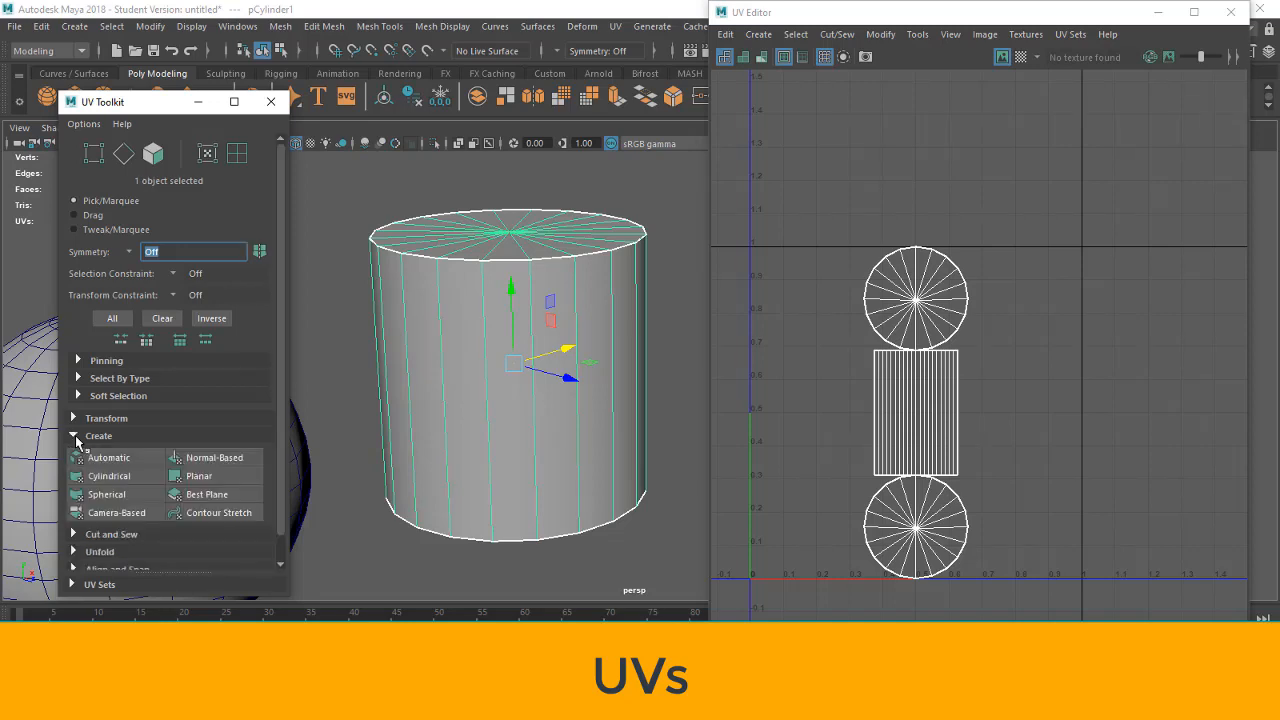
left_click(98, 518)
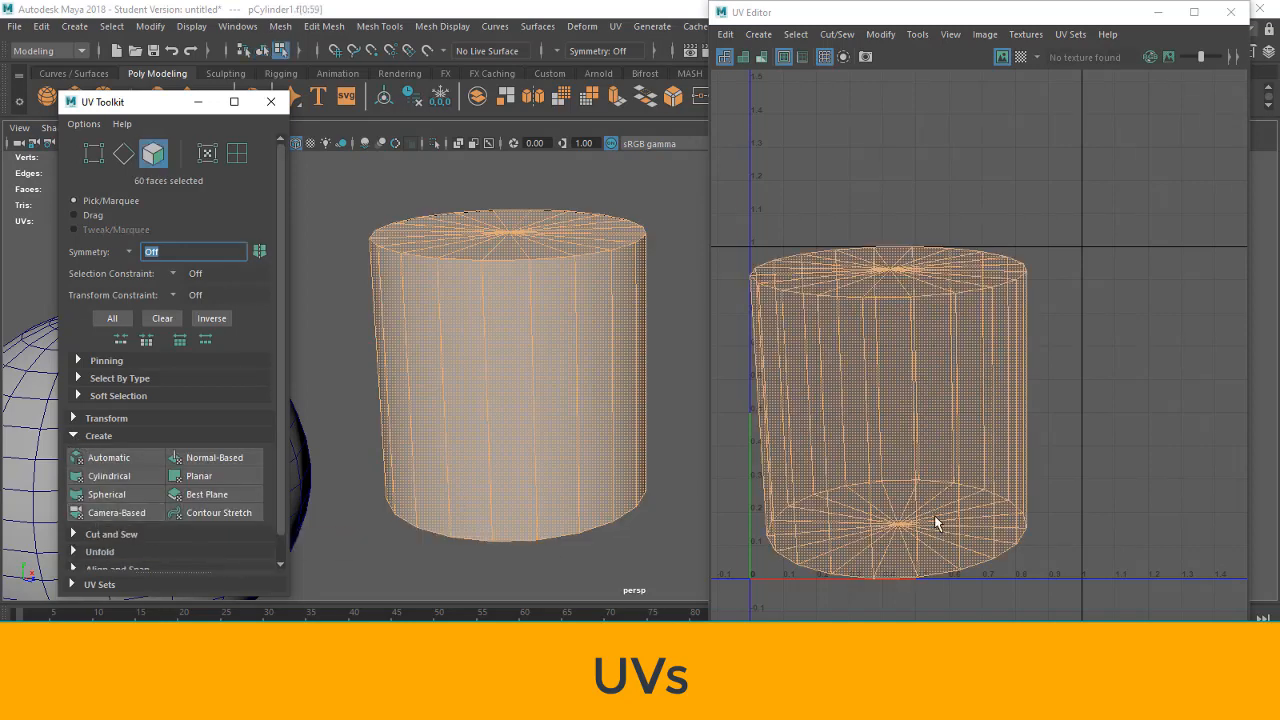
- Cut the cylinder's UVs along the top and bottom rim edge loops and one vertical side edge
key("F10")
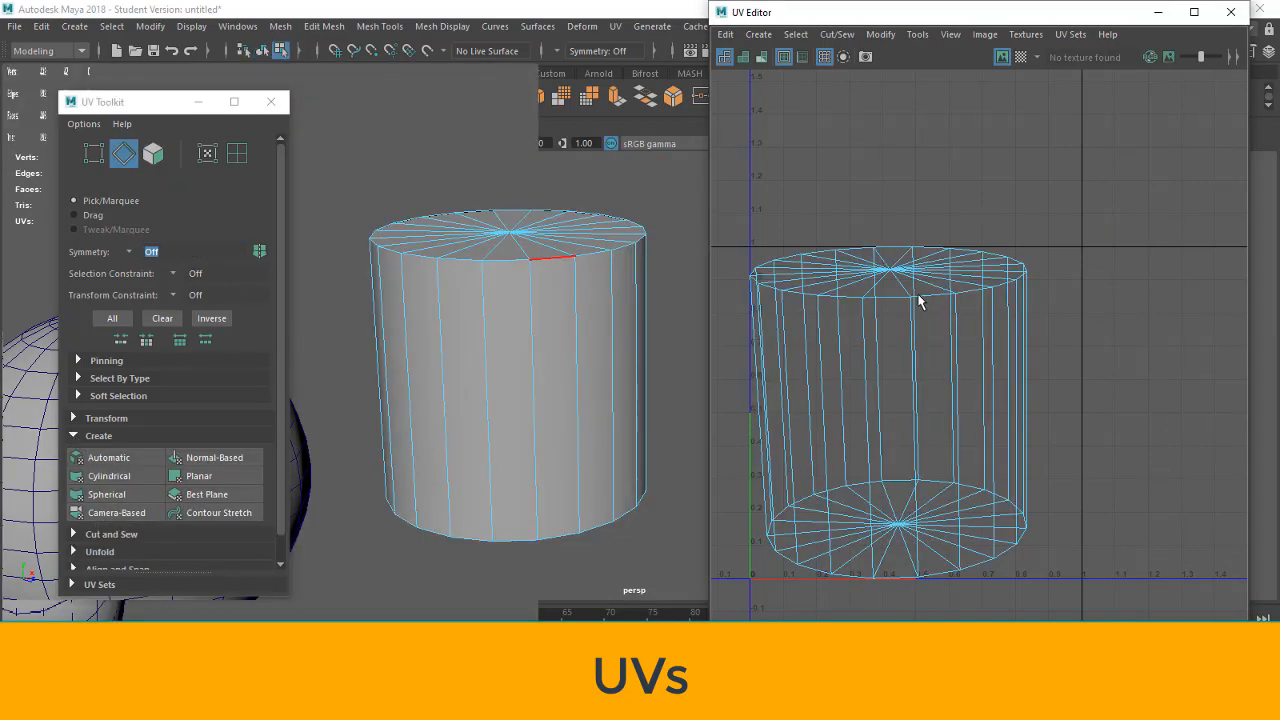
double_click(921, 299)
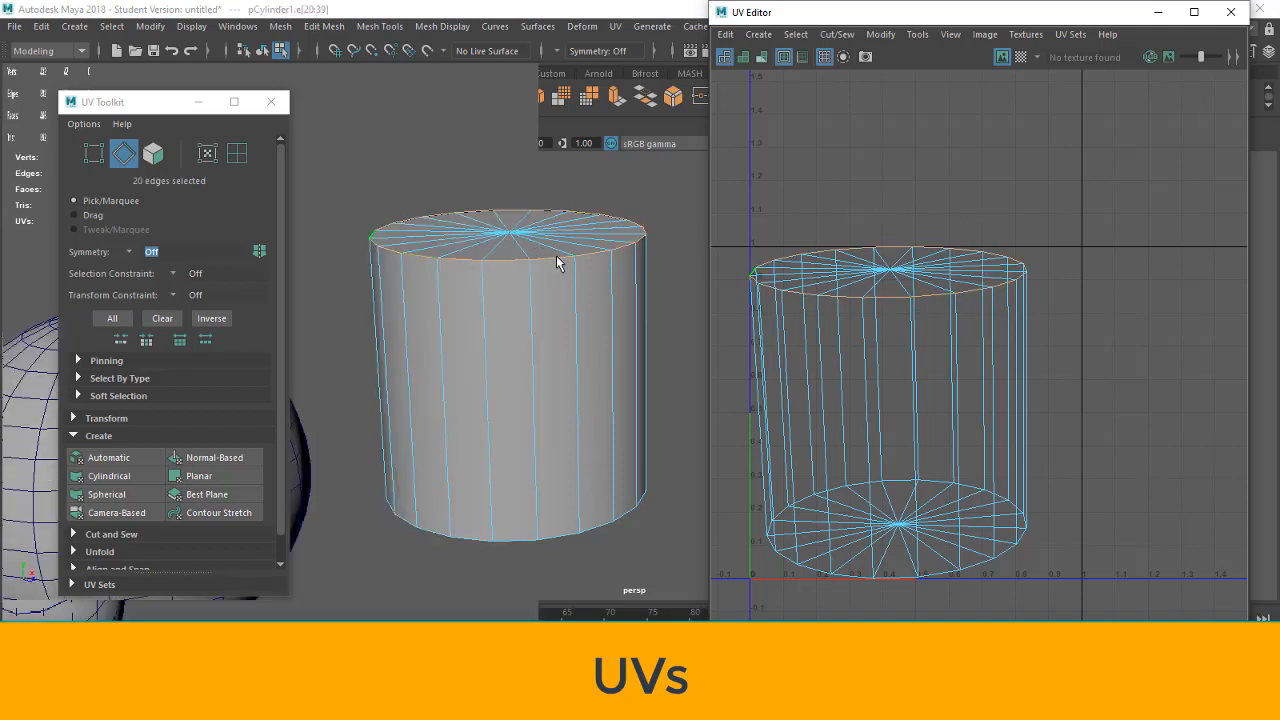
left_click(554, 534, "shift")
double_click(555, 535, "shift")
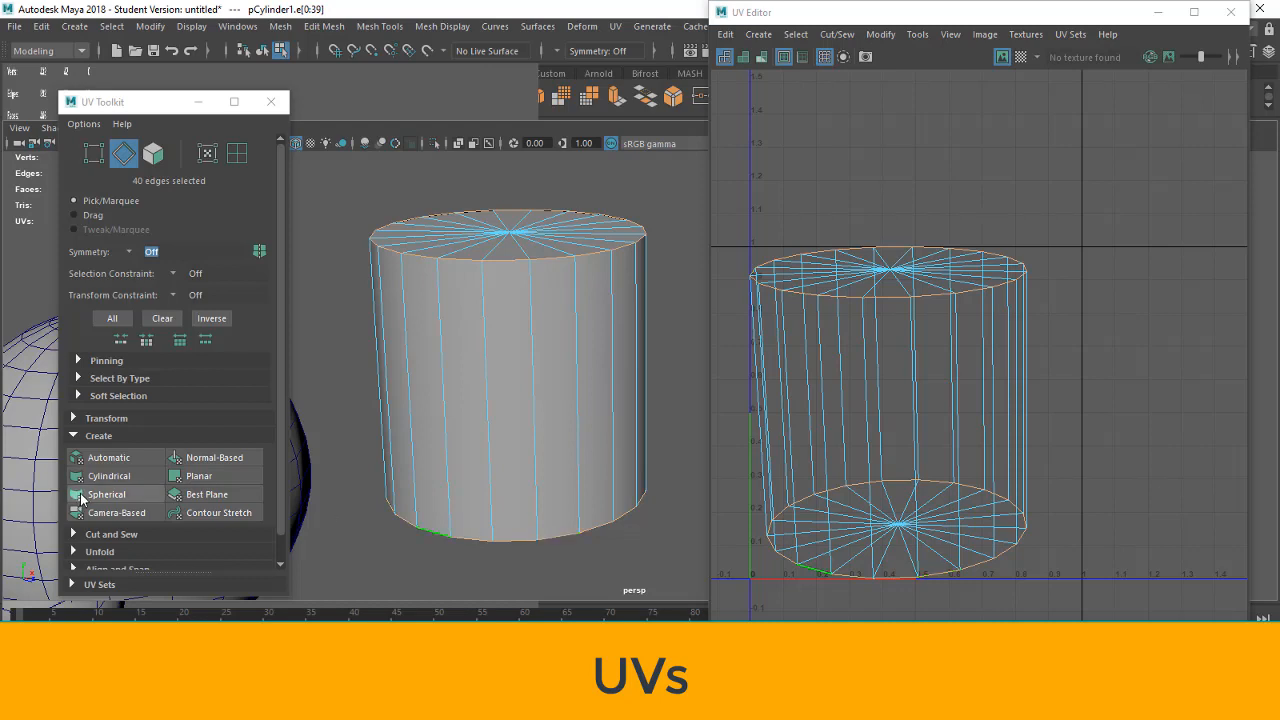
left_click(82, 496)
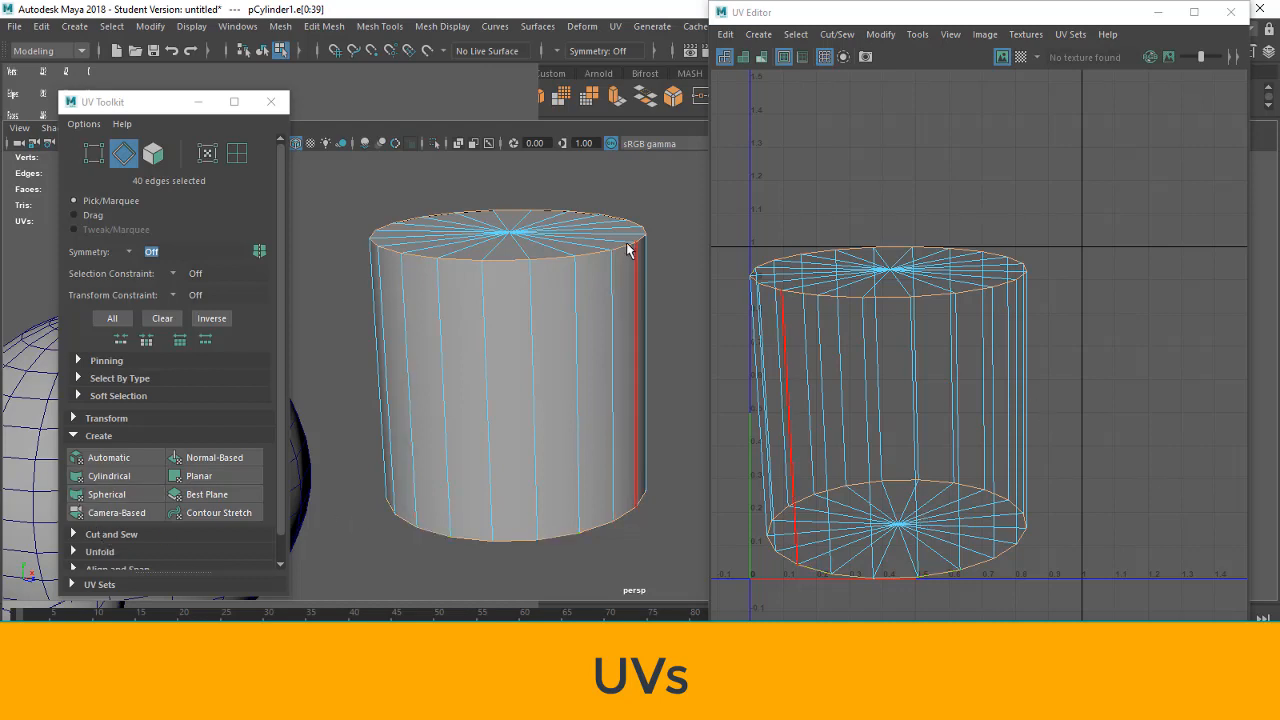
left_click_drag(621, 542, 560, 323, "alt")
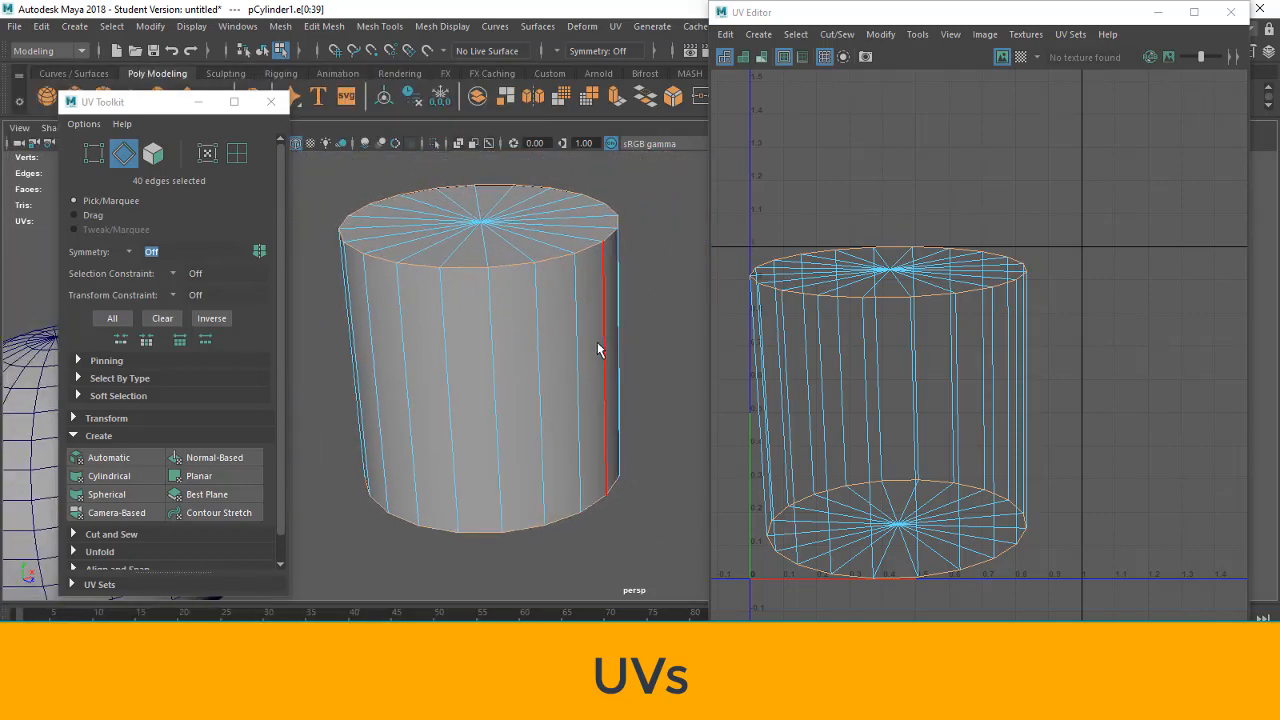
left_click(604, 310, "shift")
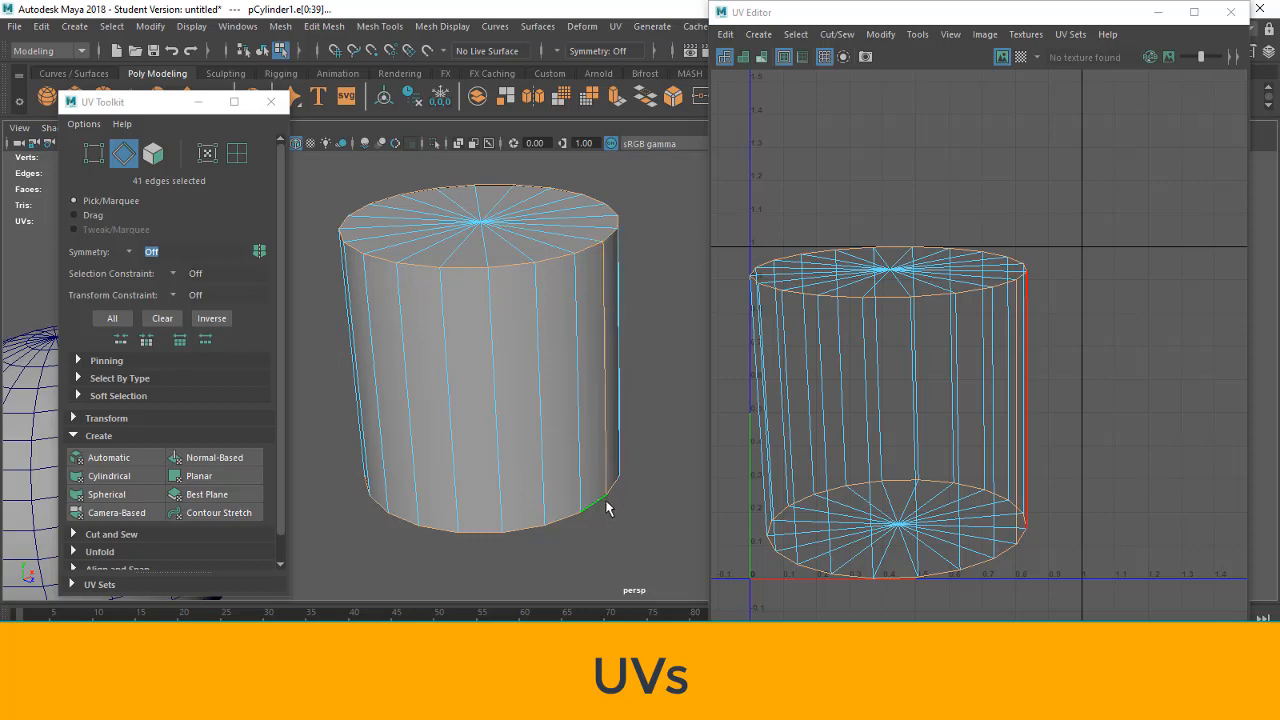
left_click(82, 437)
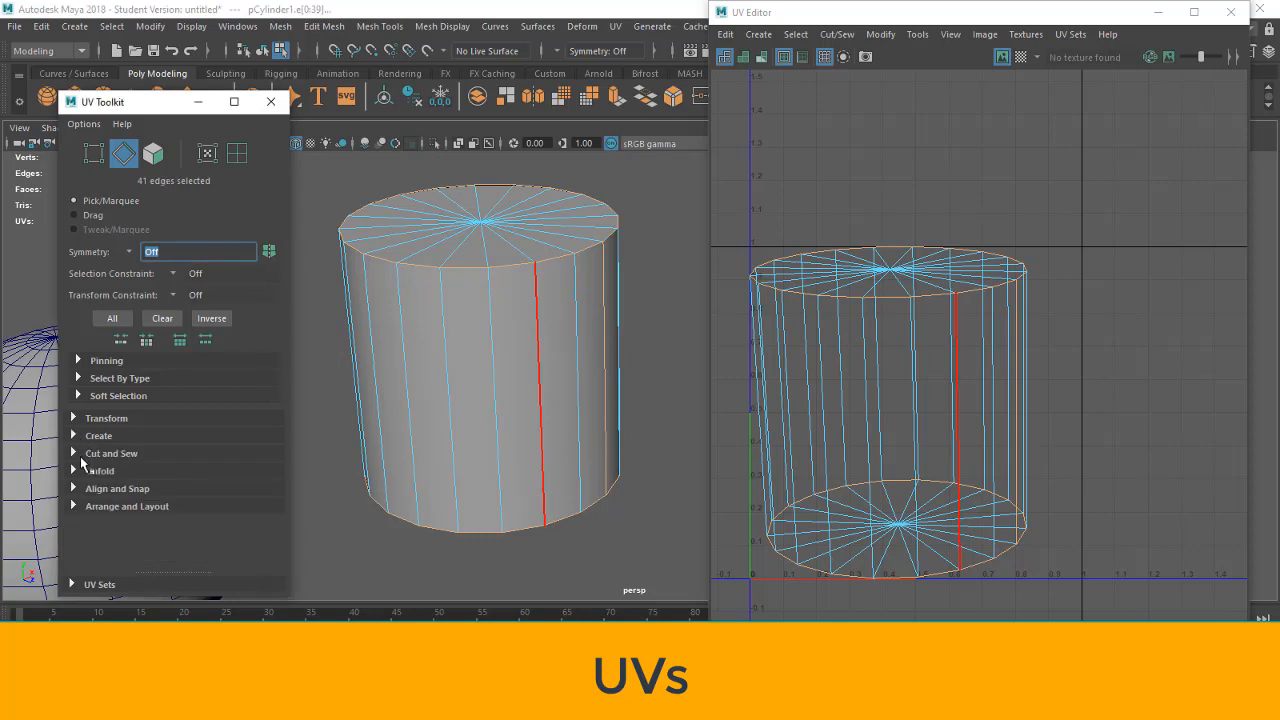
left_click(75, 454)
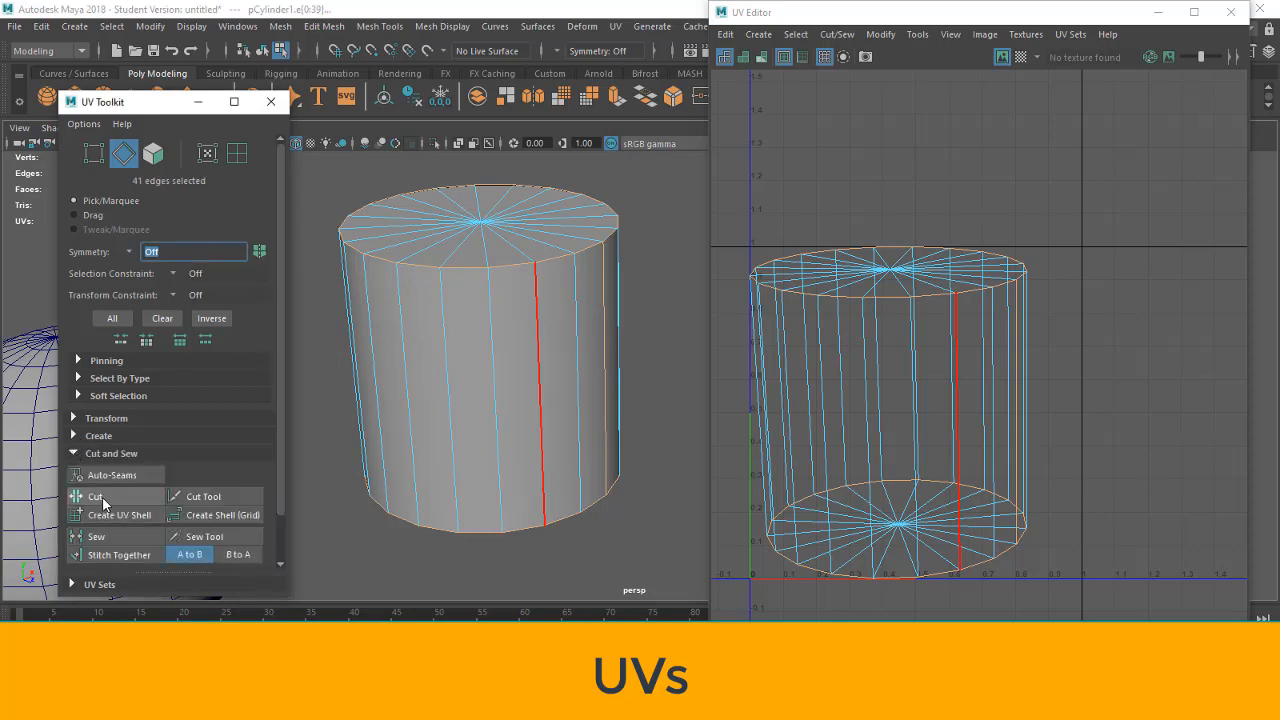
left_click(96, 496)
- Select all of the cylinder's faces and unfold them into two round caps and a flat side strip
right_click_drag(1110, 178, 1118, 117)
left_click(112, 318)
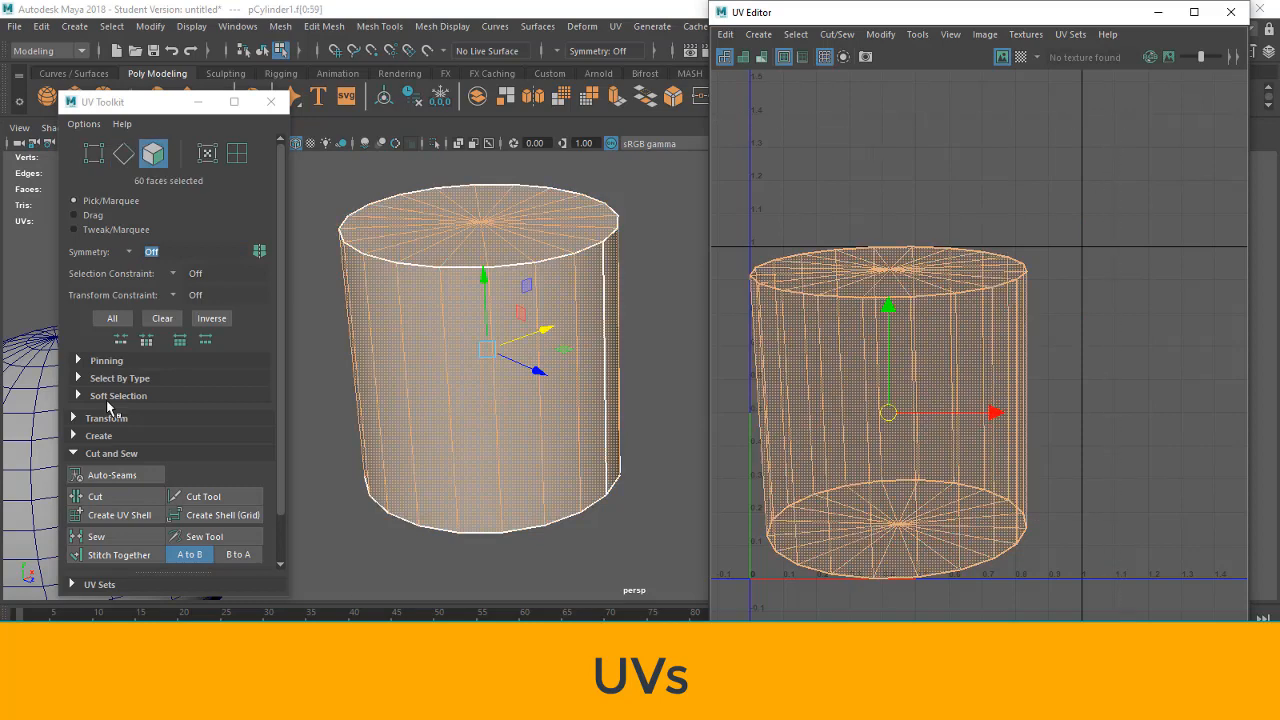
left_click(72, 455)
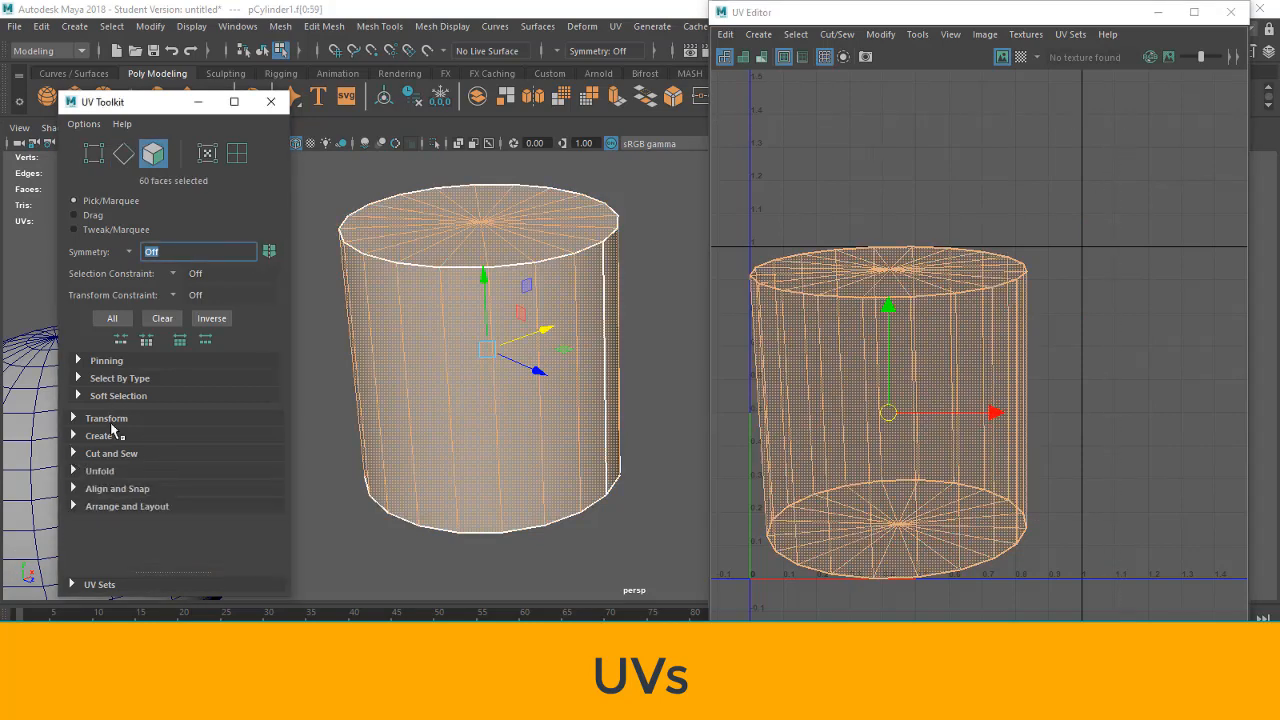
left_click(75, 471)
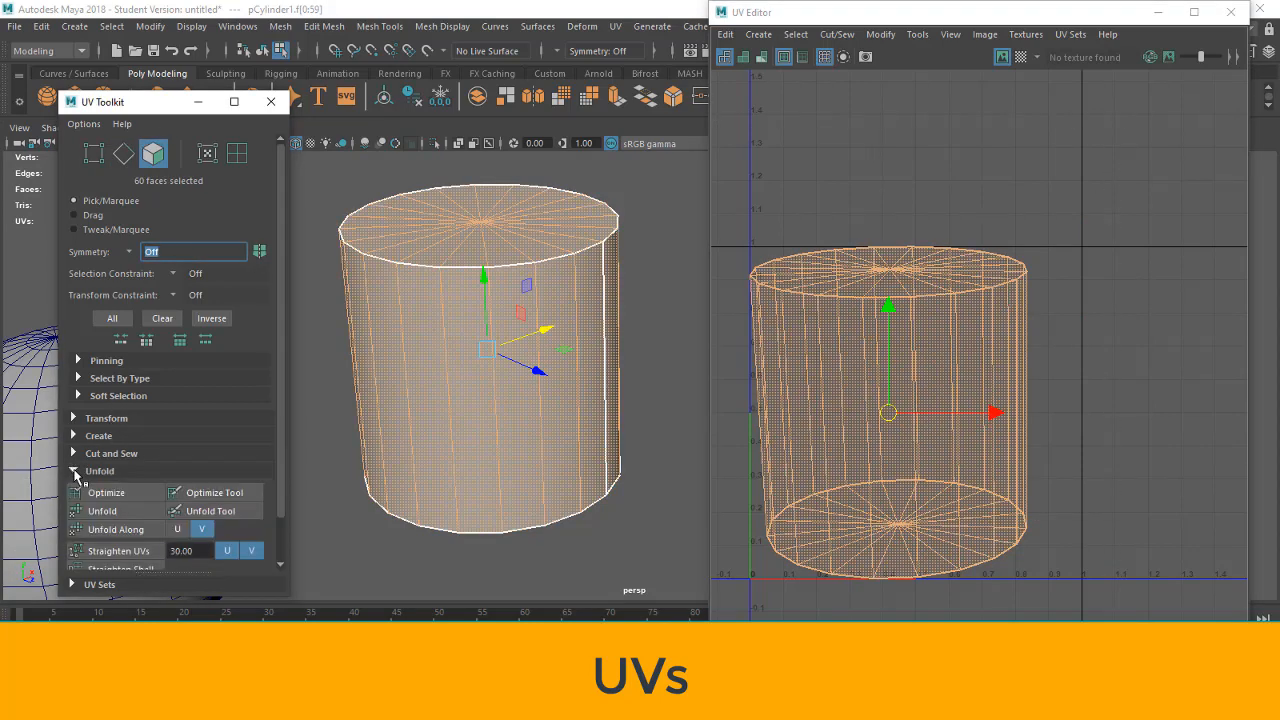
left_click(112, 512)
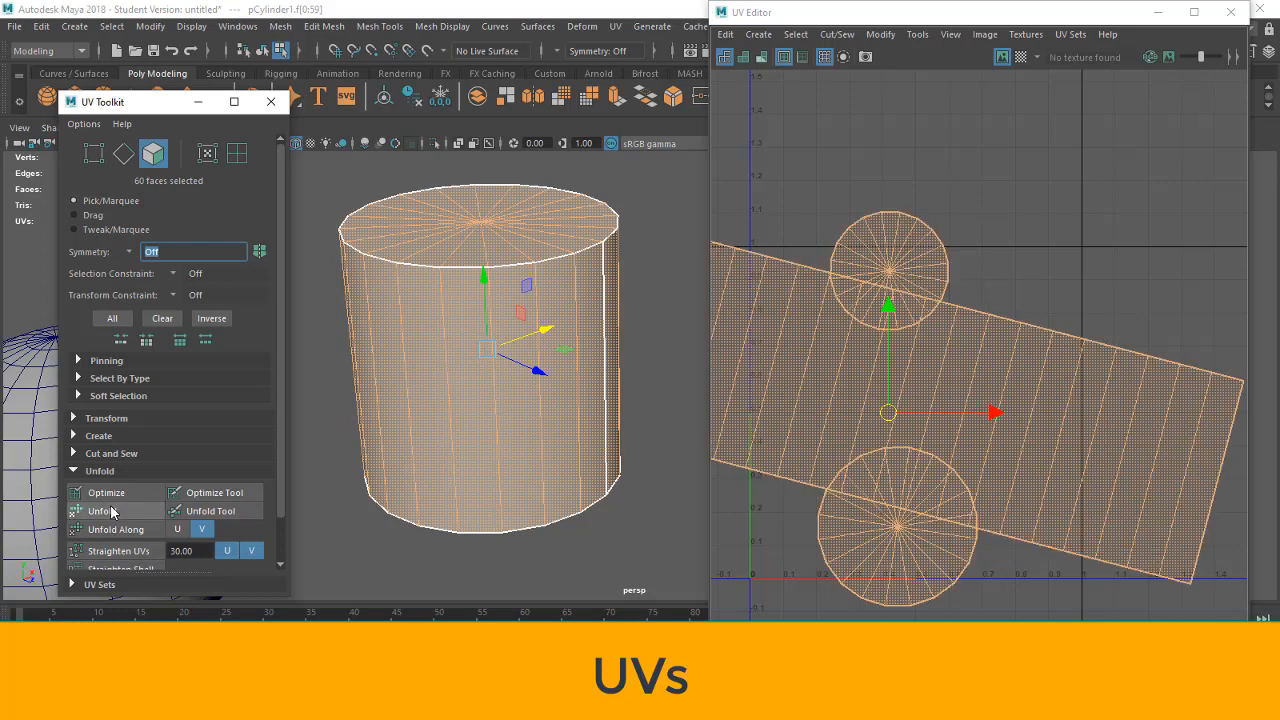
- Straighten the cylinder's side strip with Orient Shells, fit all three shells into the 0–1 UV square with Layout, and deselect them
scroll(110, 505, "down", 2)
left_click(77, 424)
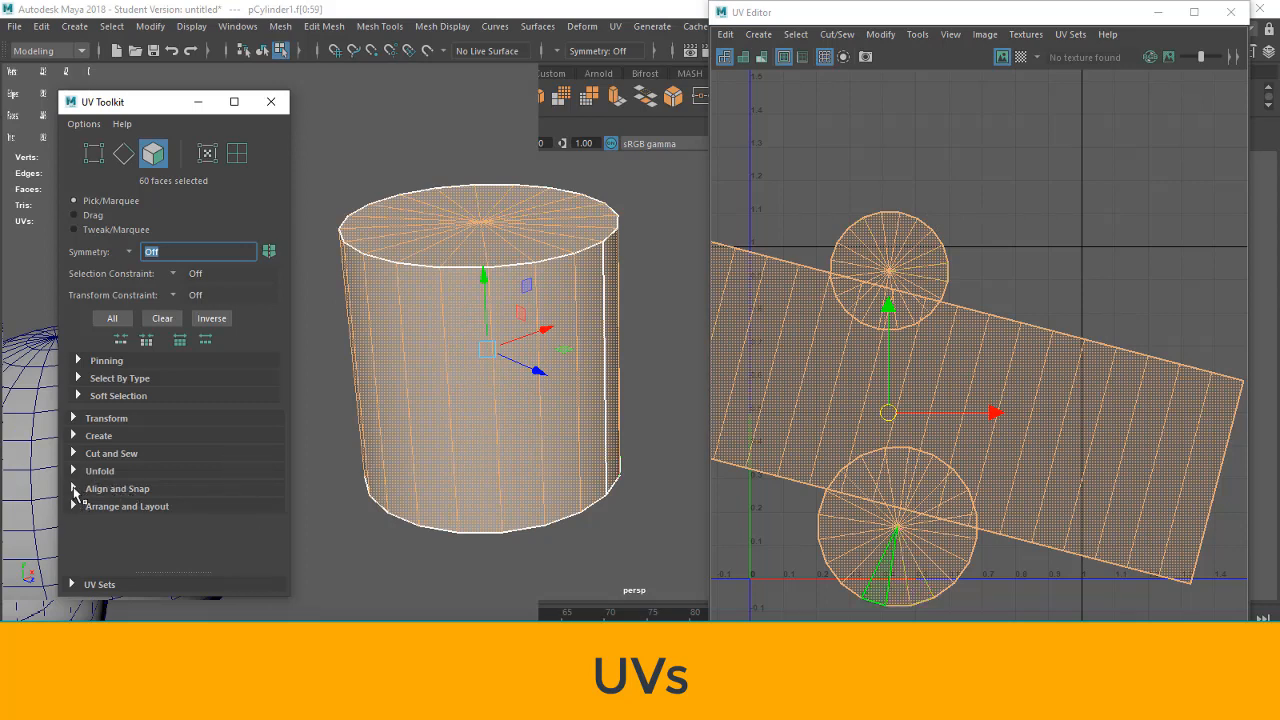
left_click(75, 507)
left_click(76, 507)
left_click(76, 507)
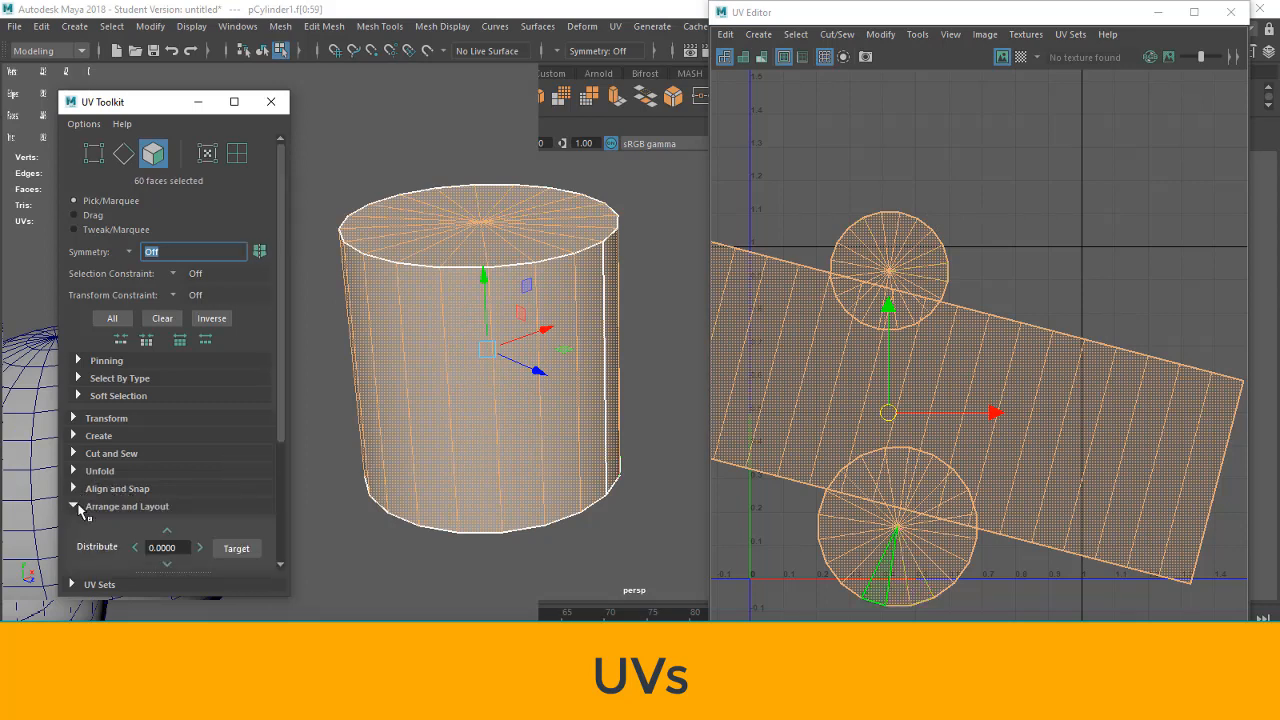
scroll(95, 470, "down", 3)
left_click(114, 421)
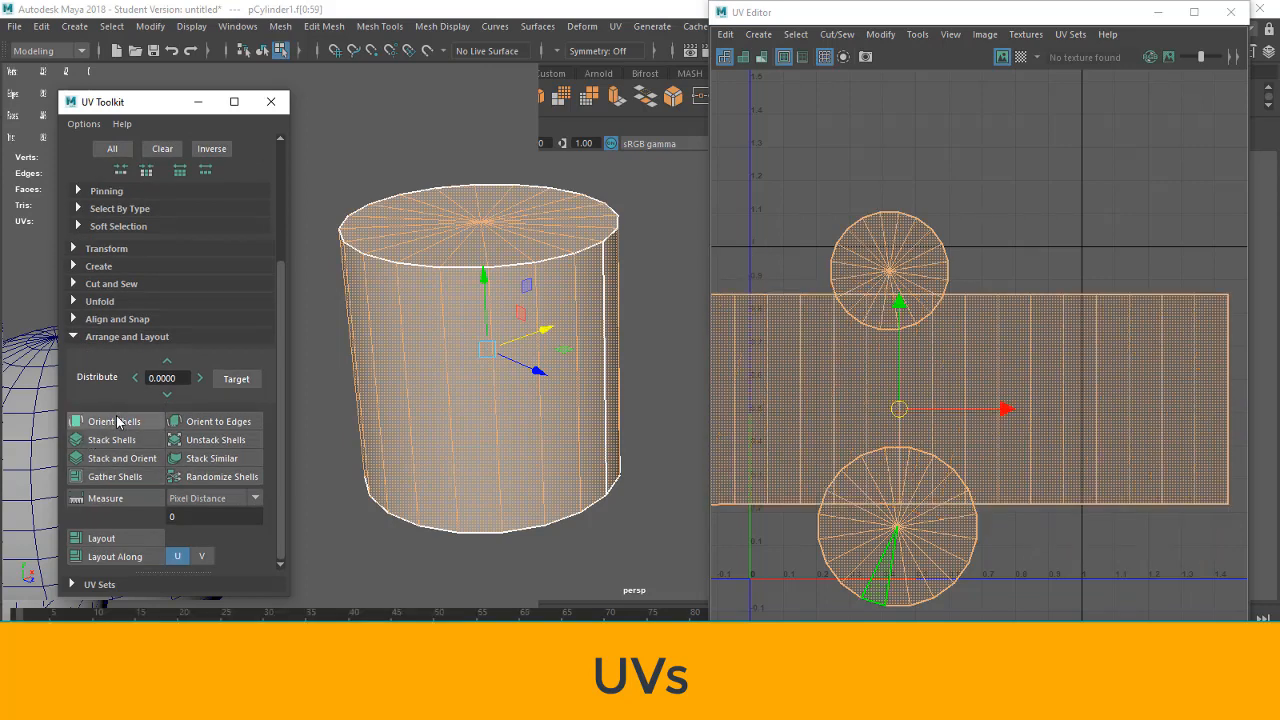
left_click(88, 535)
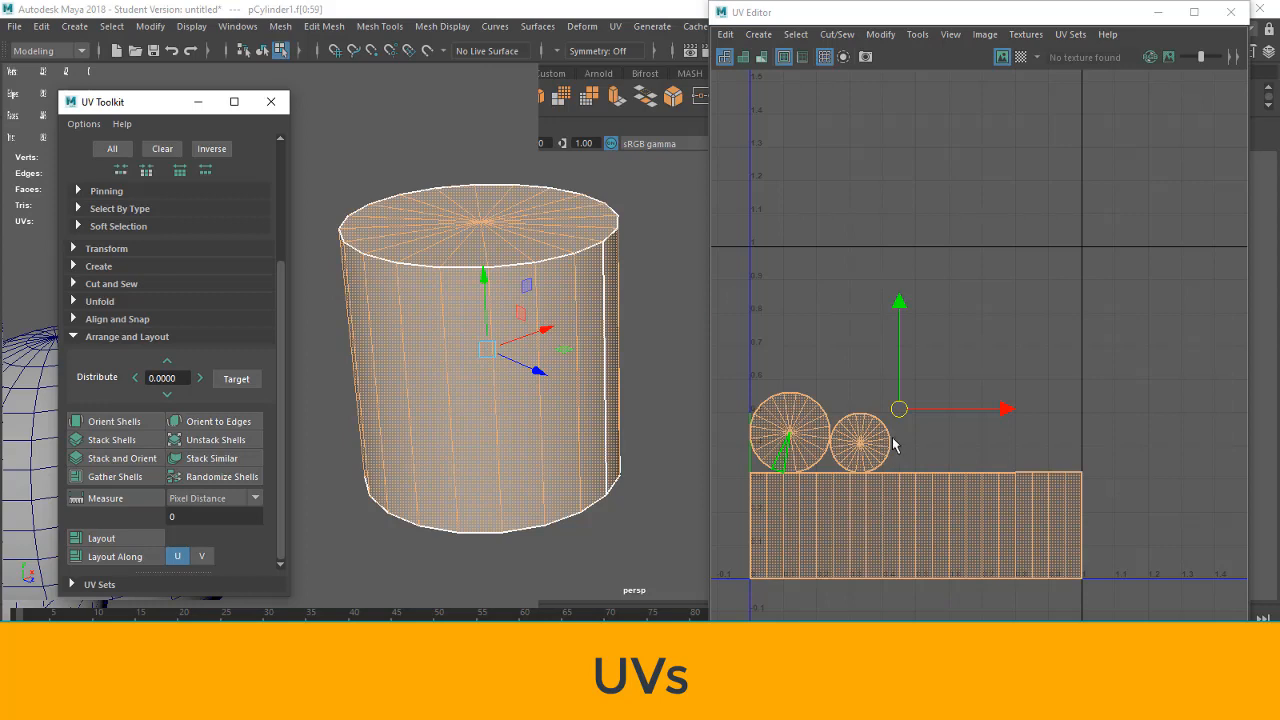
left_click(898, 447)
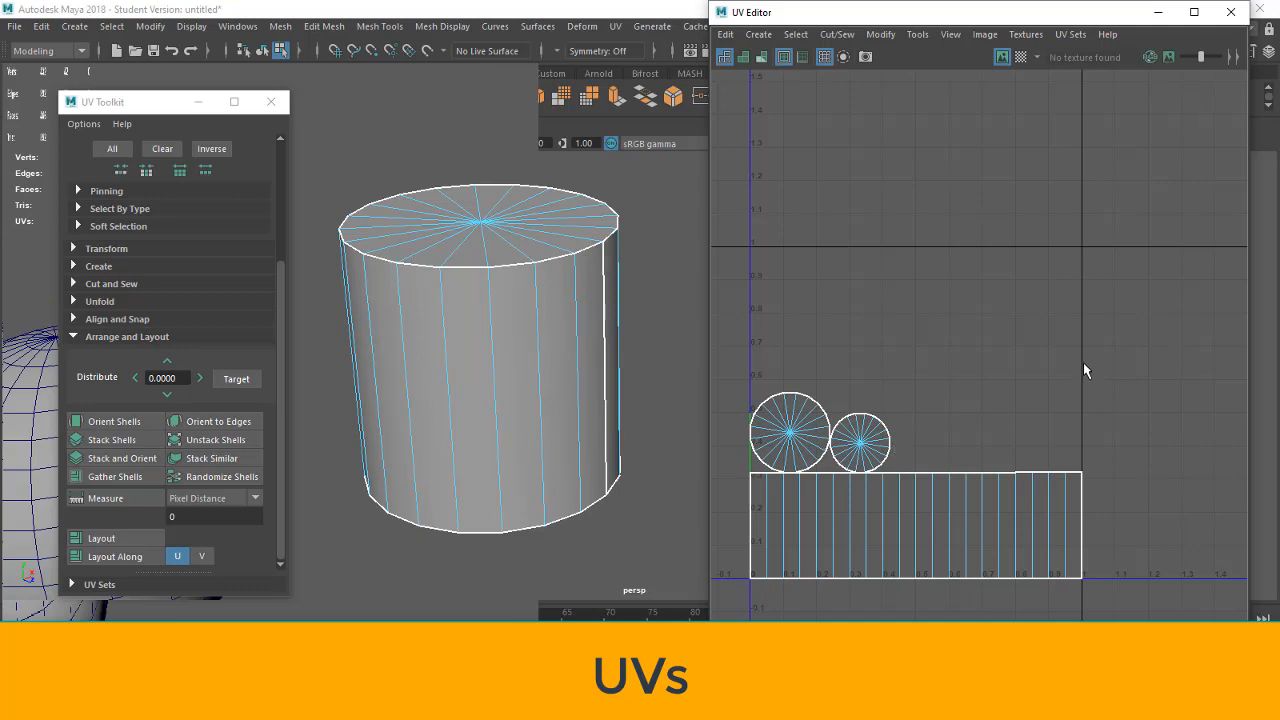
- Return the cylinder to object mode, reselect all of its faces in the UV Editor and run Layout again
right_click_drag(532, 394, 660, 243)
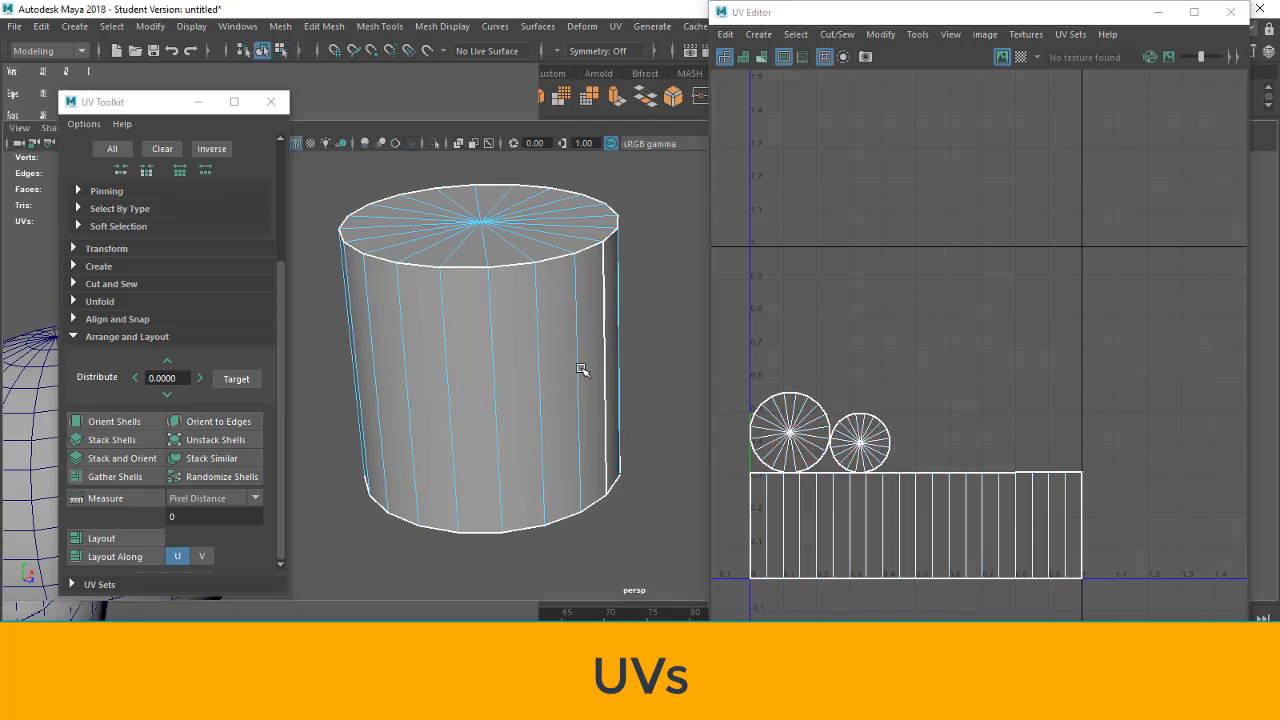
scroll(581, 369, "down", 2)
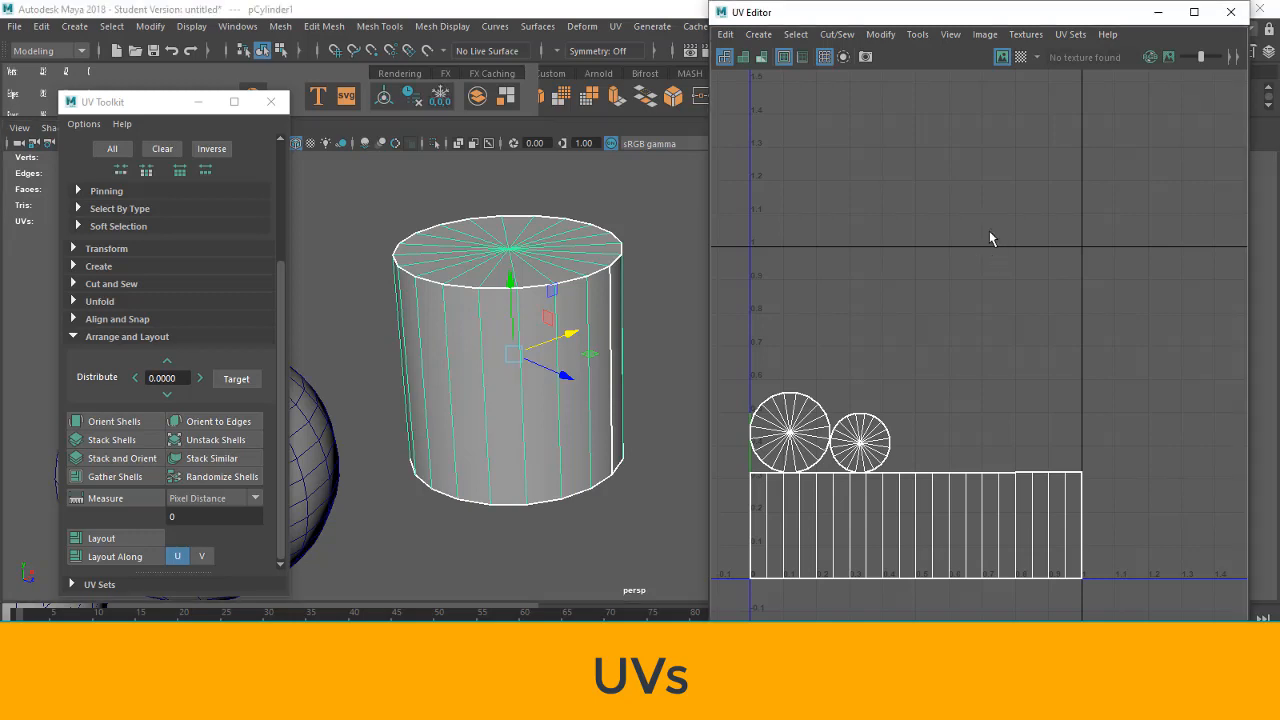
right_click_drag(990, 233, 990, 274)
left_click_drag(1160, 215, 742, 592)
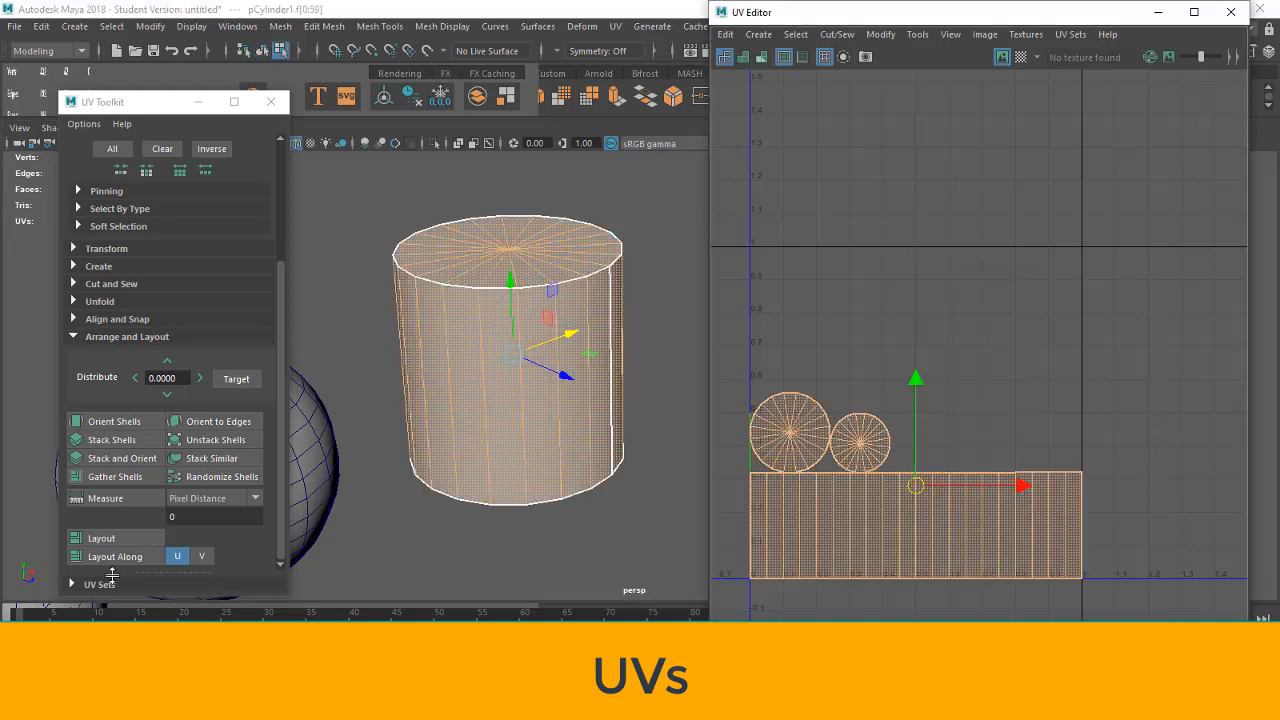
left_click(113, 540)
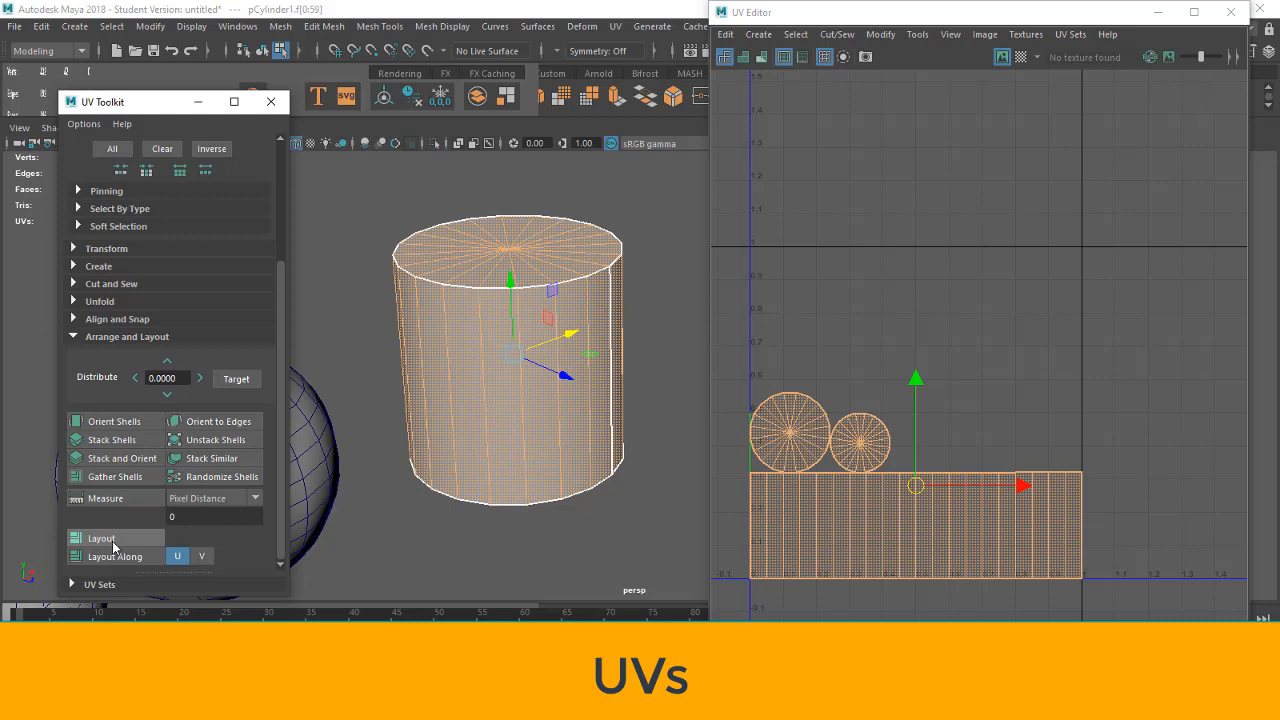
- Switch the cylinder to UV component selection and try Layout once more
left_click(78, 335)
left_click(75, 470)
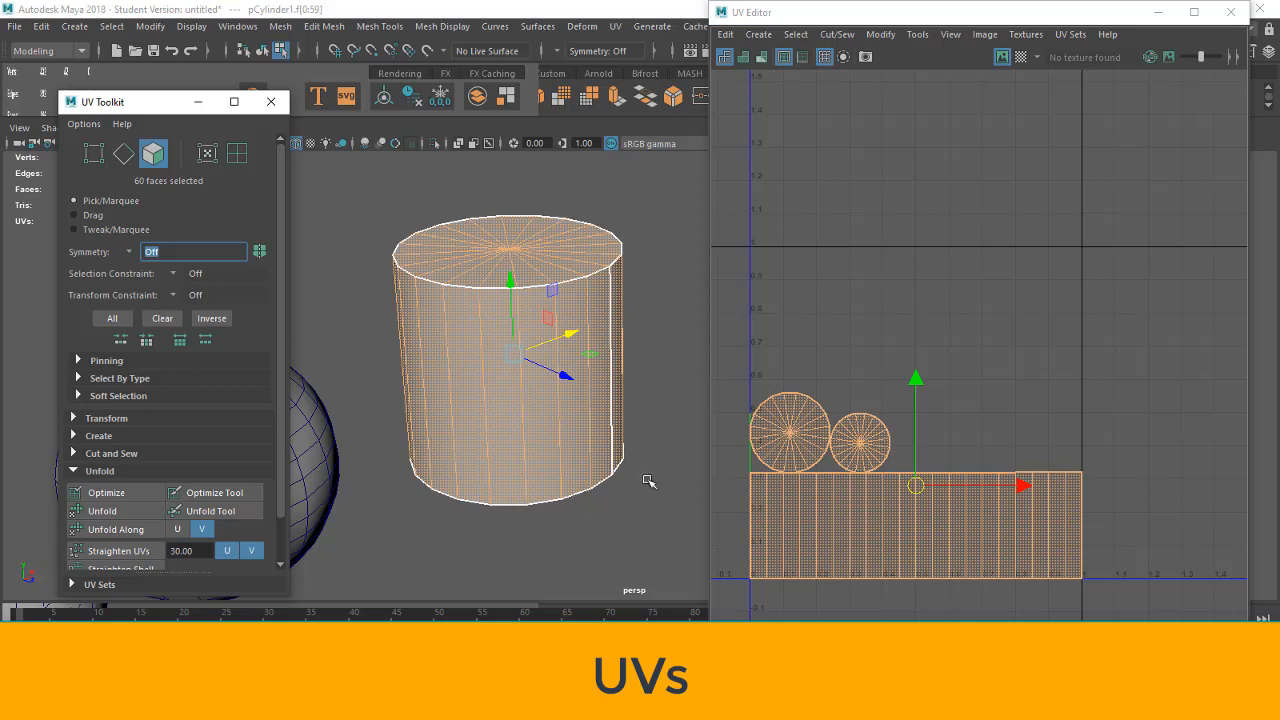
left_click(75, 470)
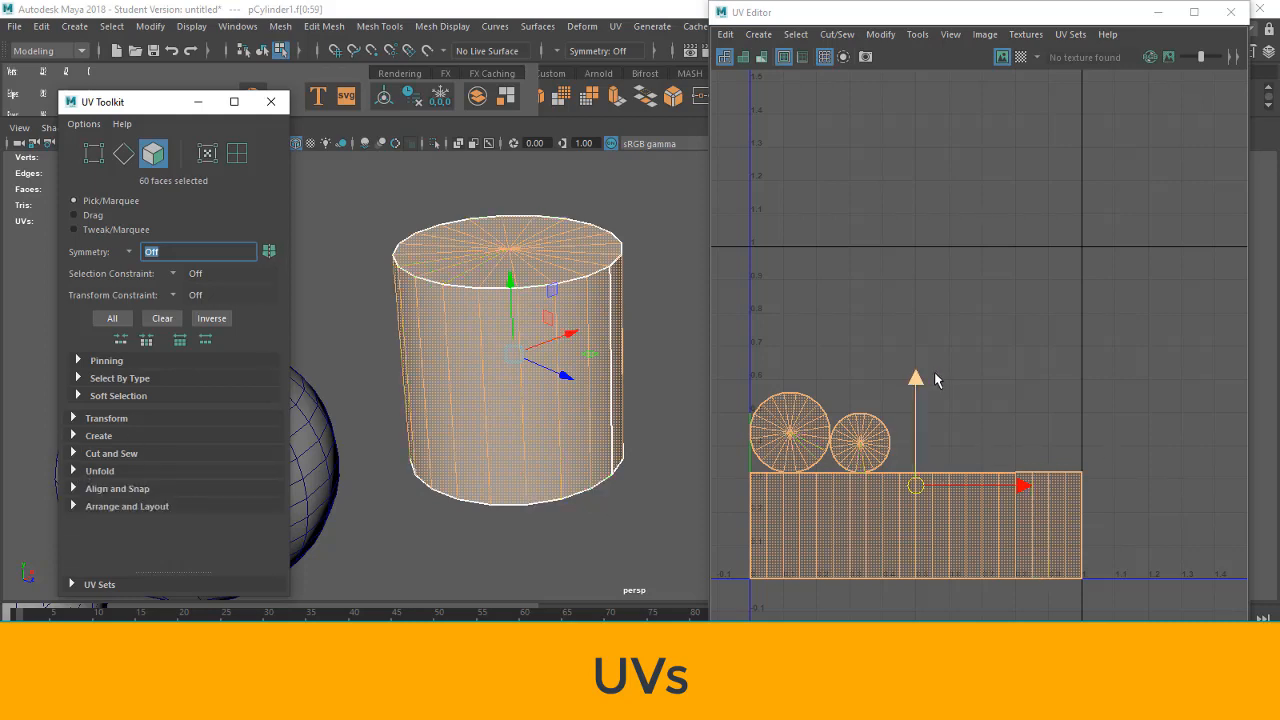
key("F12")
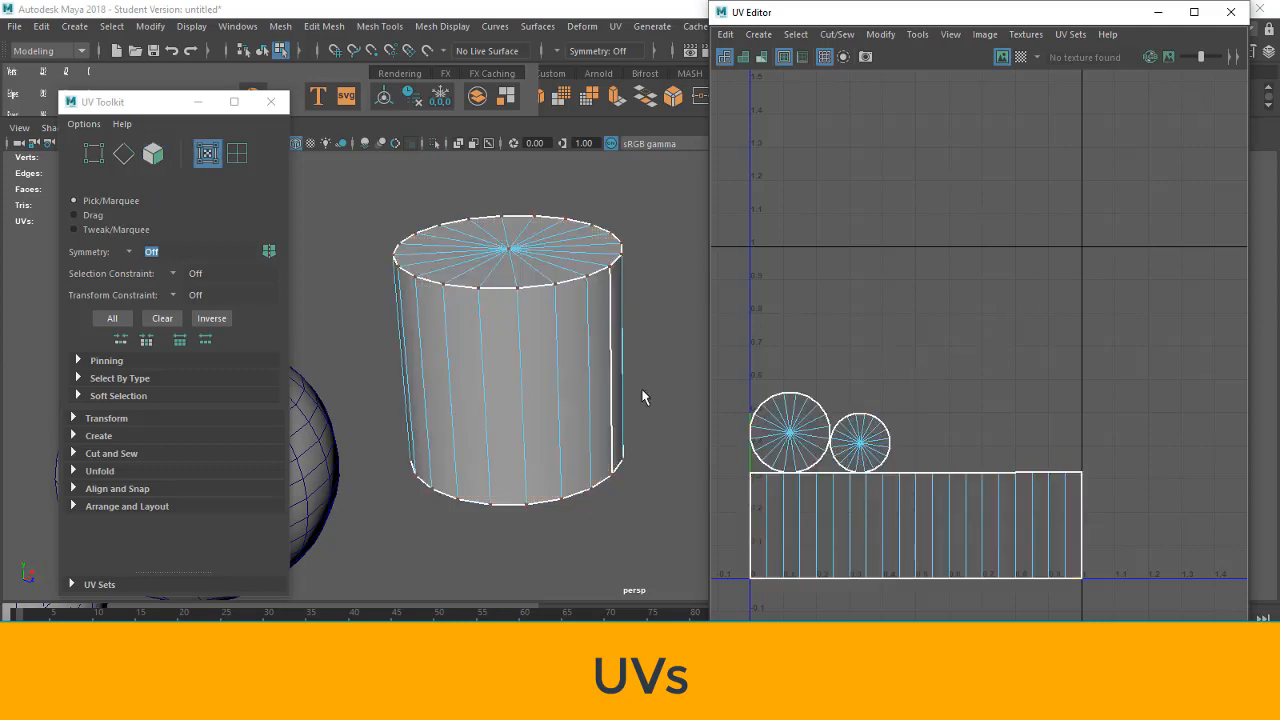
left_click(74, 507)
scroll(85, 503, "down", 4)
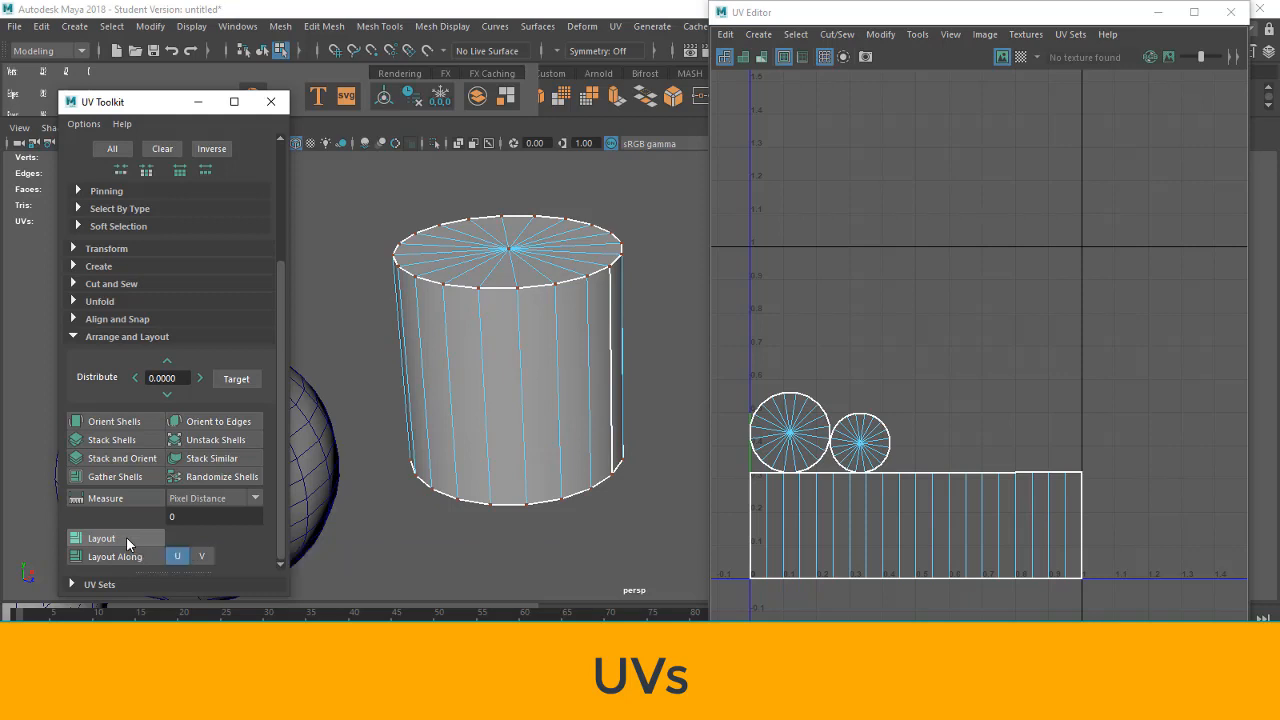
left_click(126, 538)
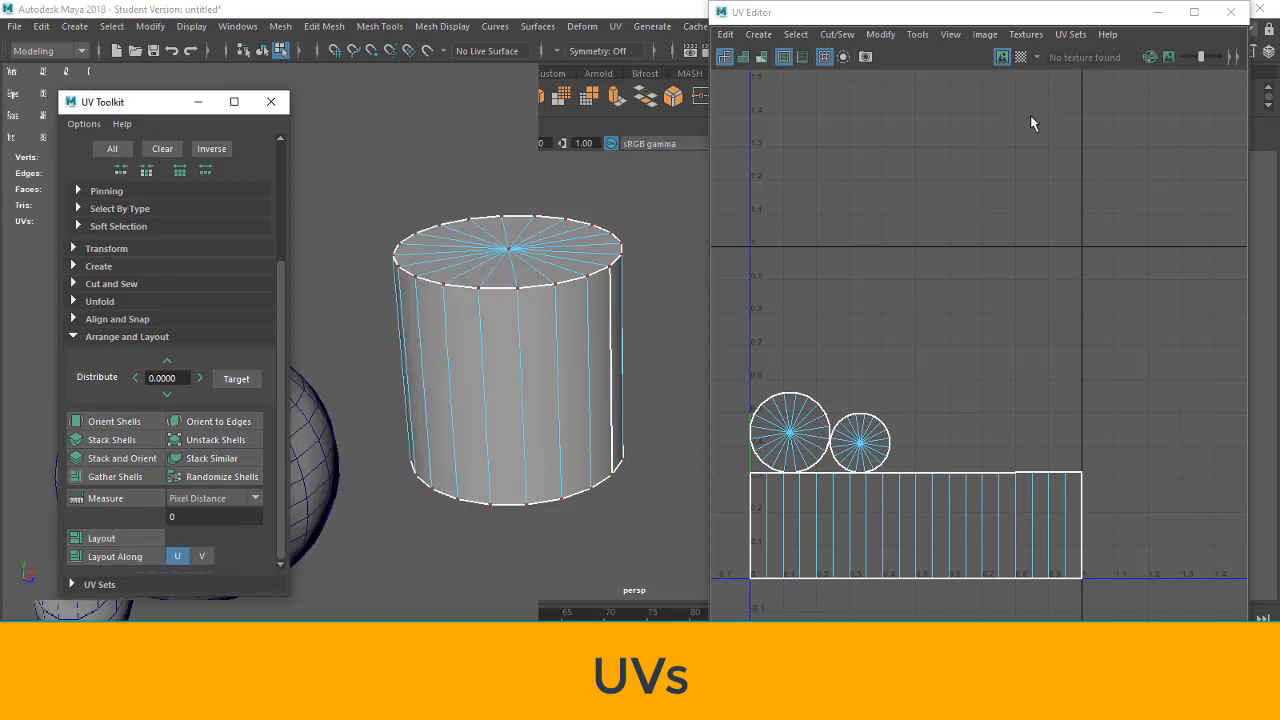
- Open the Layout UVs options and reset them to their default settings
left_click(893, 36)
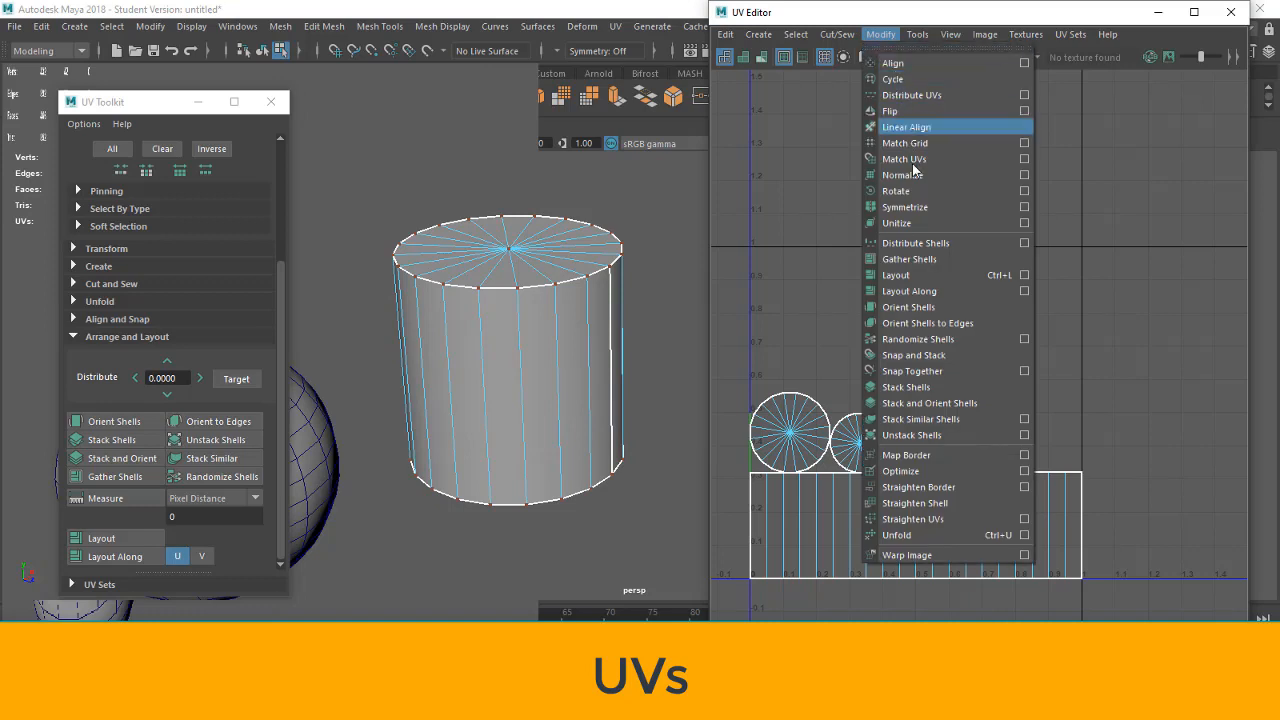
left_click(1024, 276)
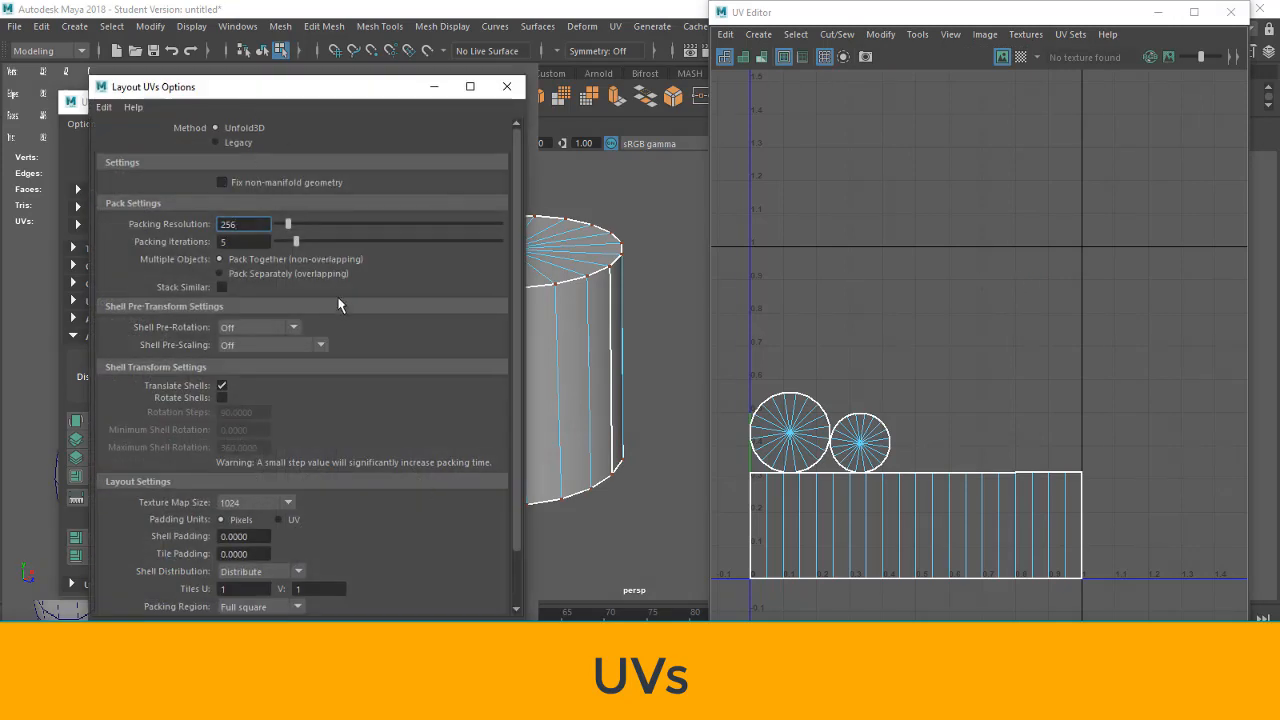
left_click_drag(317, 90, 502, 70)
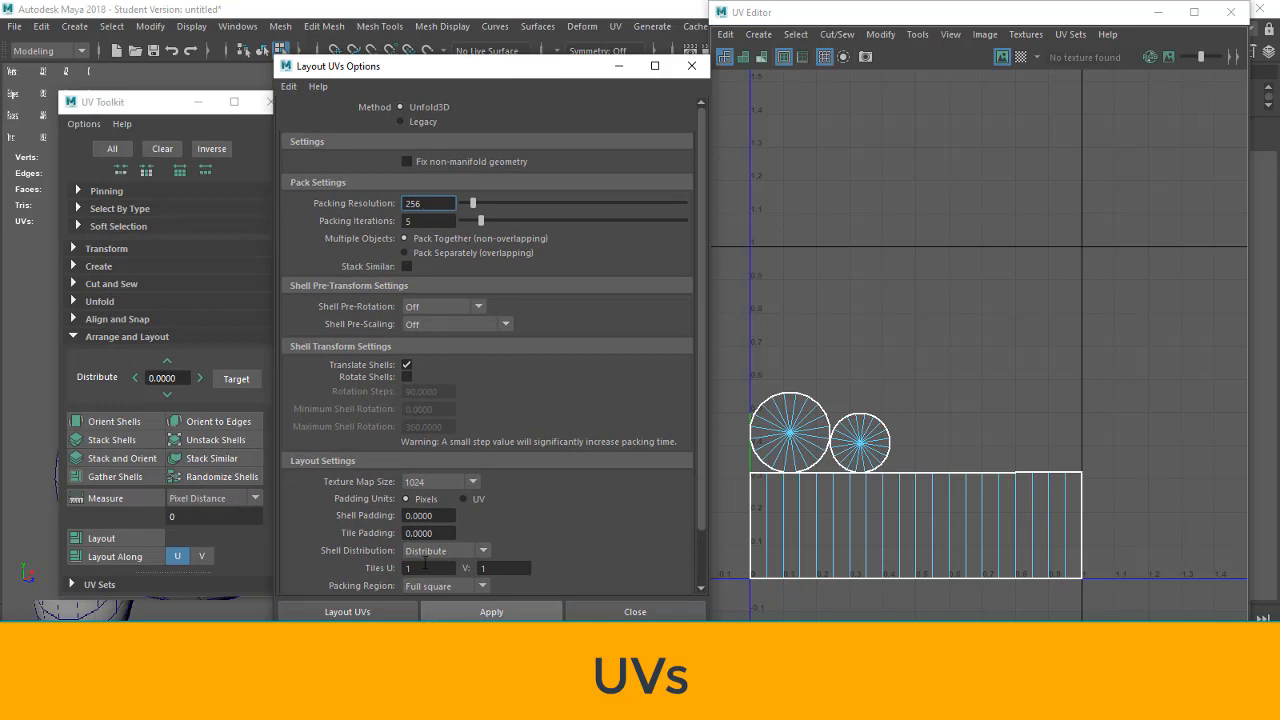
left_click(287, 87)
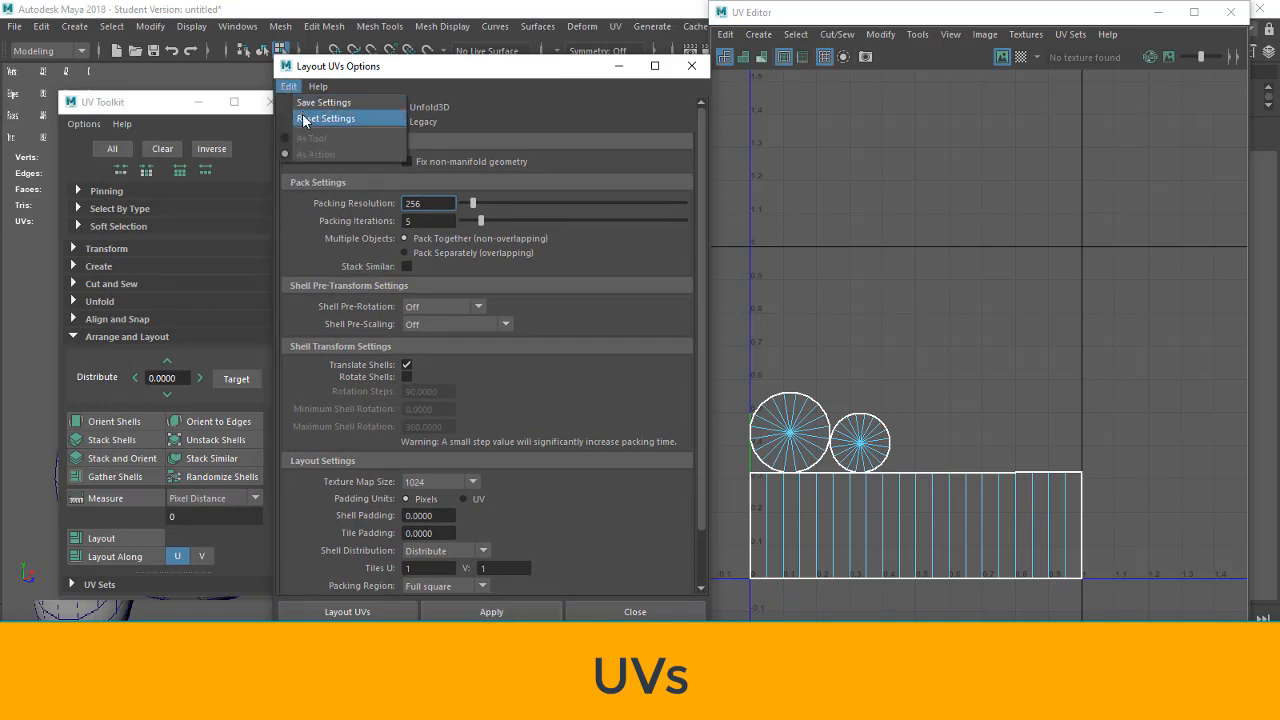
left_click(305, 119)
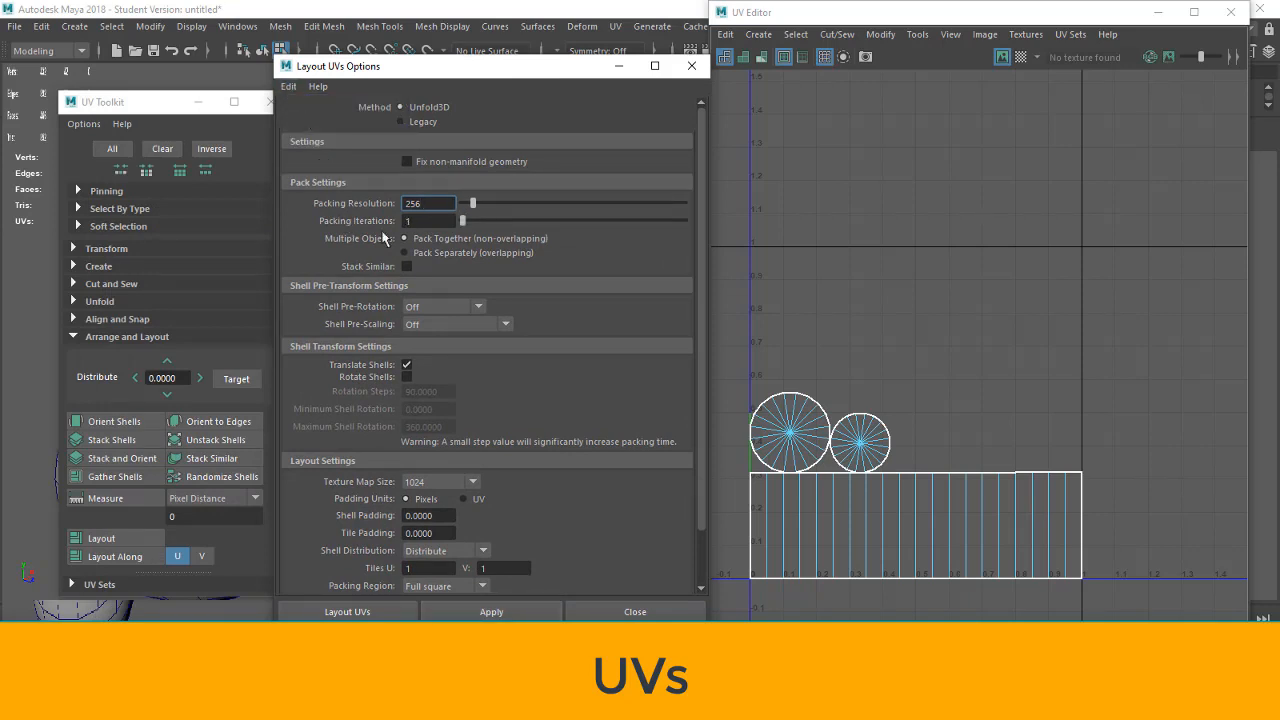
- Select all of the cylinder's UV faces, lay them out with Shell Pre-Scaling set to Preserve 3D Ratios, and close the options
right_click_drag(1102, 326, 1102, 374)
left_click_drag(1126, 306, 705, 632)
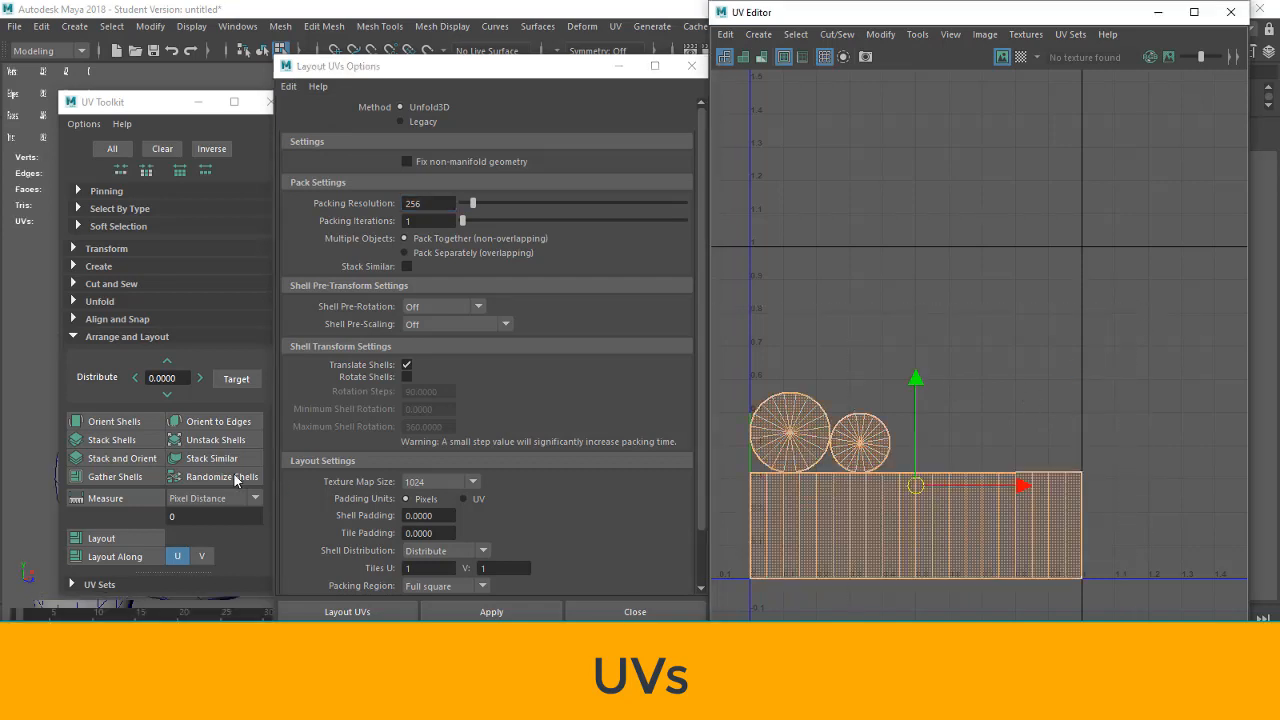
left_click(108, 538)
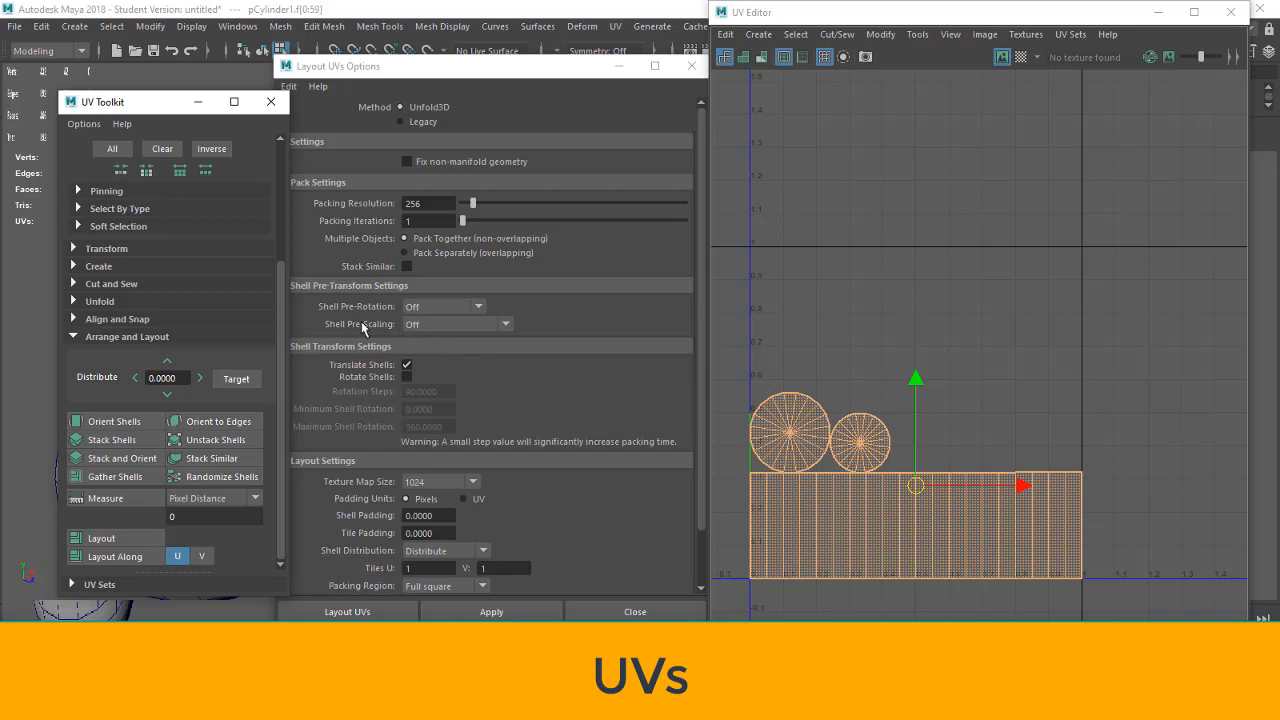
left_click(426, 325)
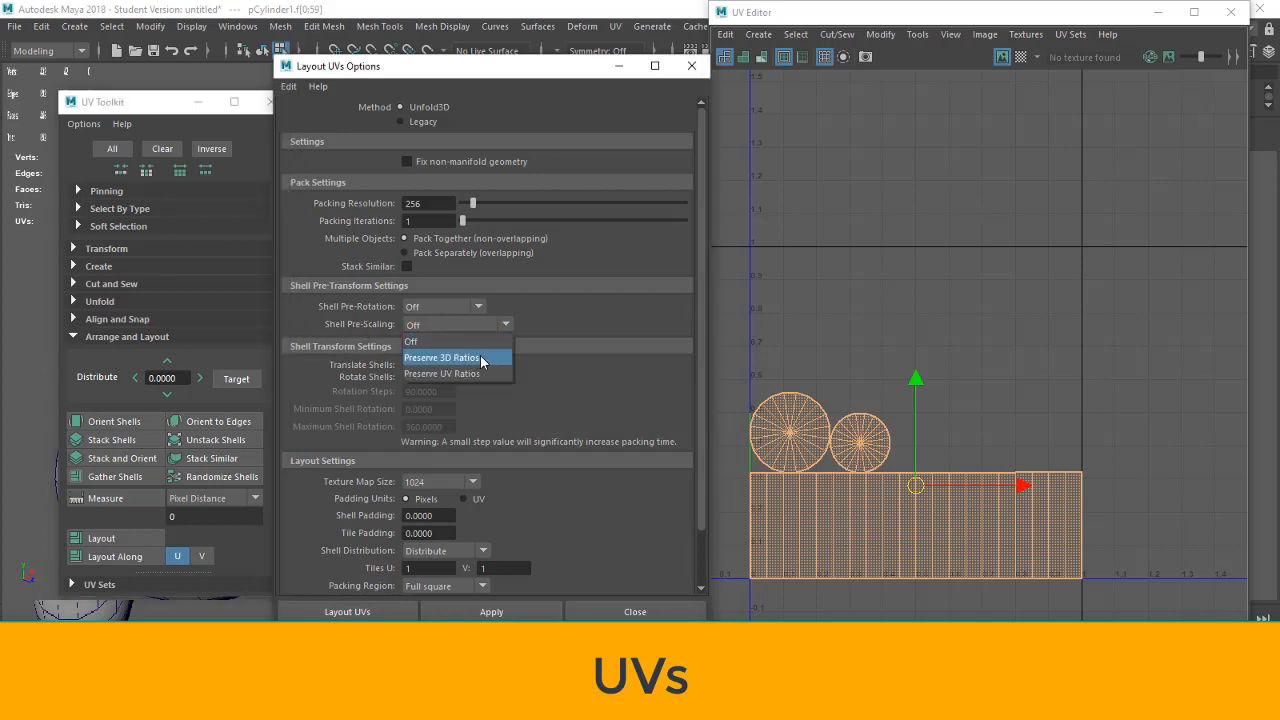
left_click(482, 358)
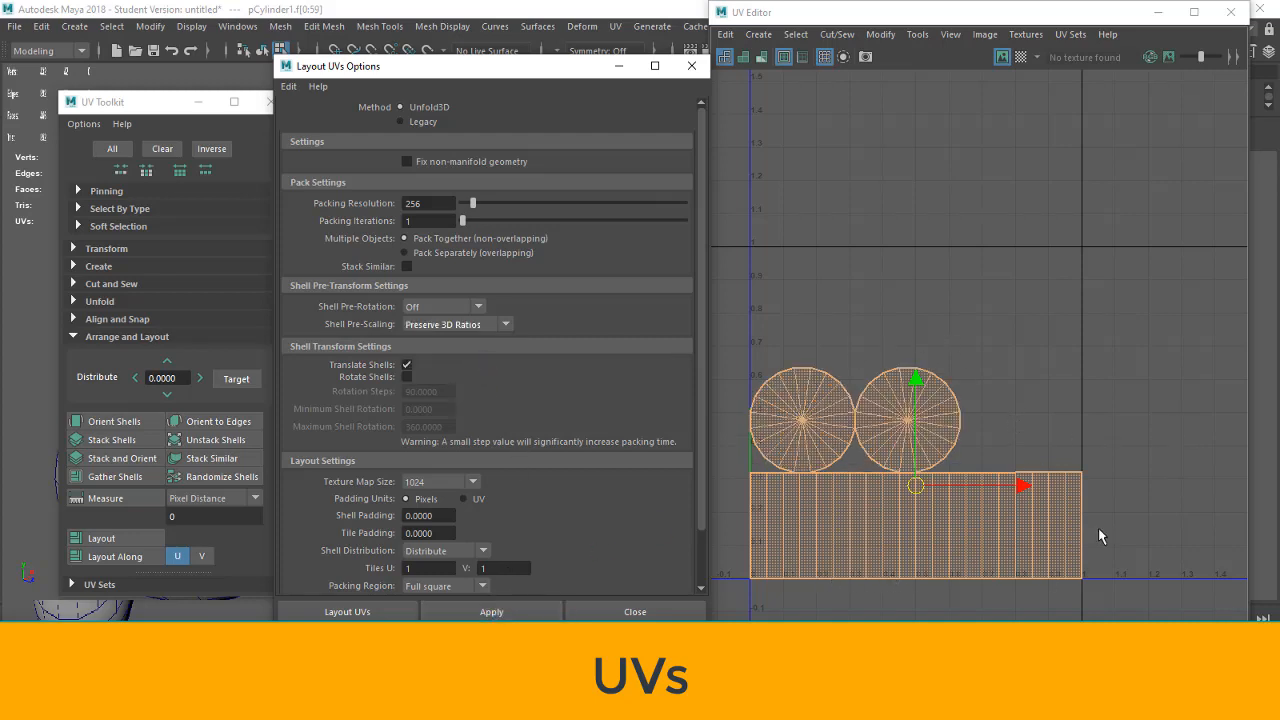
left_click(1079, 364)
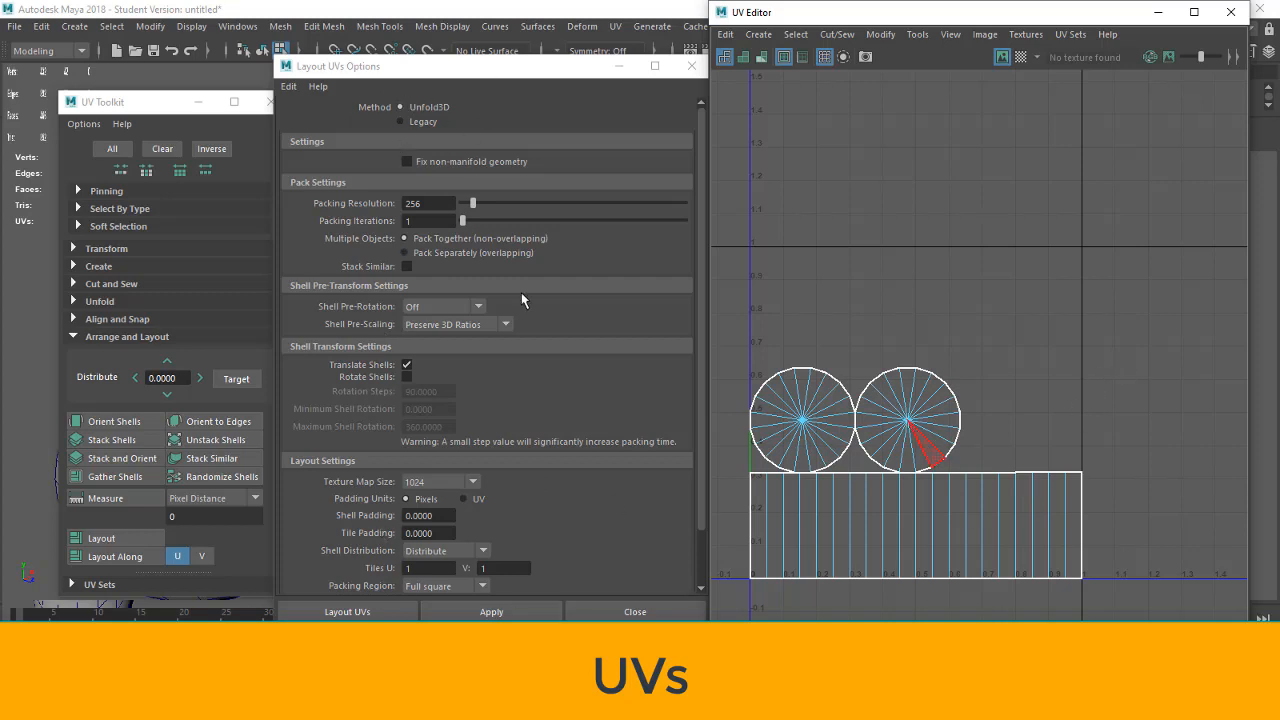
left_click(692, 67)
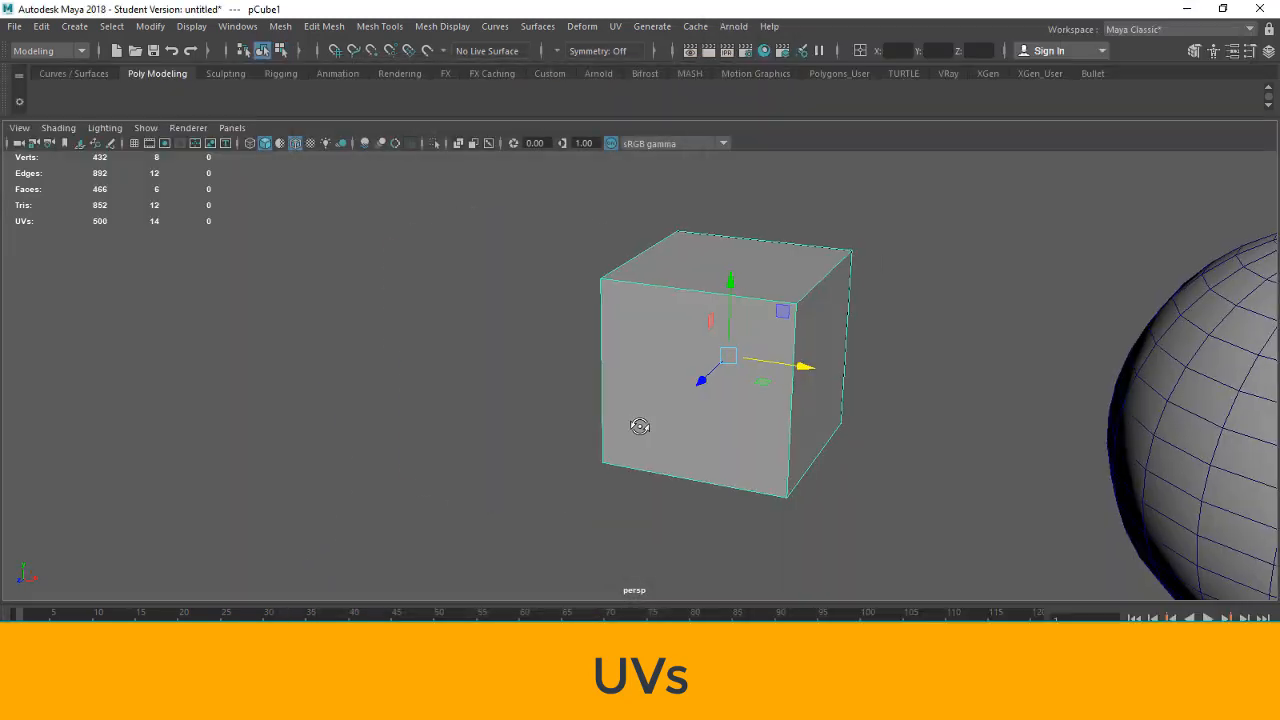
- Open the cube's UVs in the UV Editor and review the image format and pixel size in the UV Snapshot options
left_click_drag(608, 371, 623, 277, "alt")
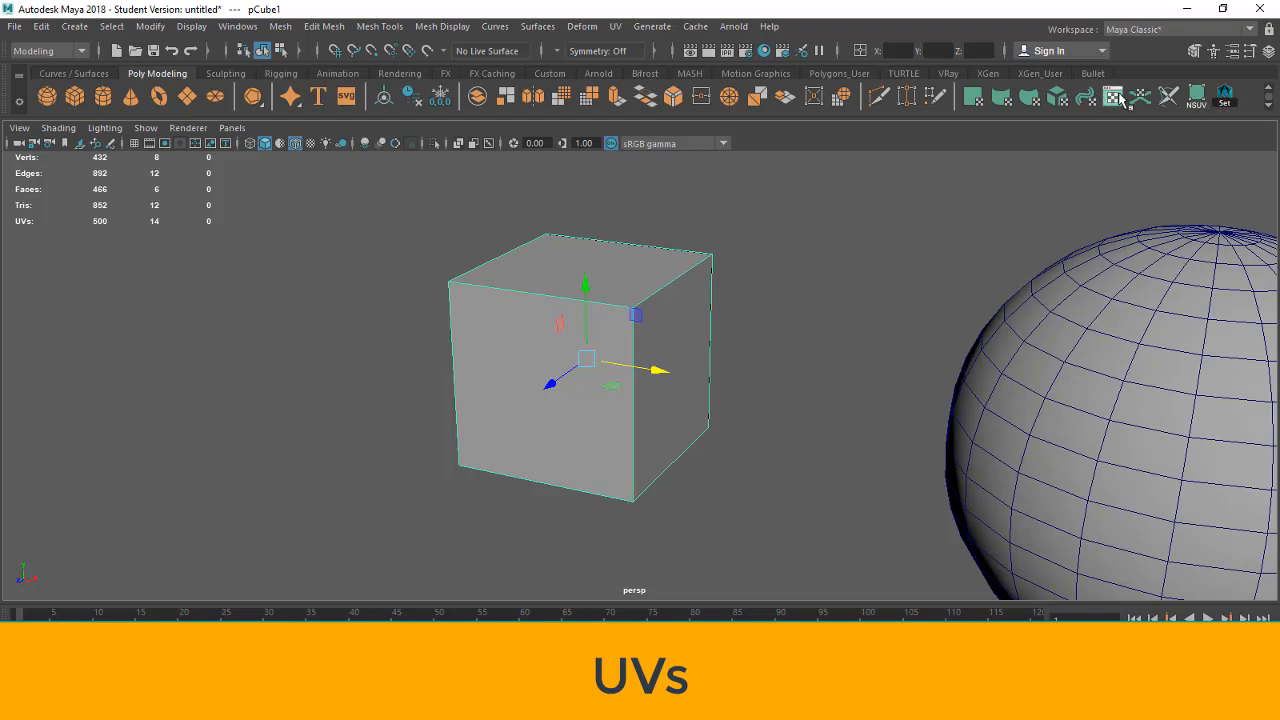
left_click(1117, 98)
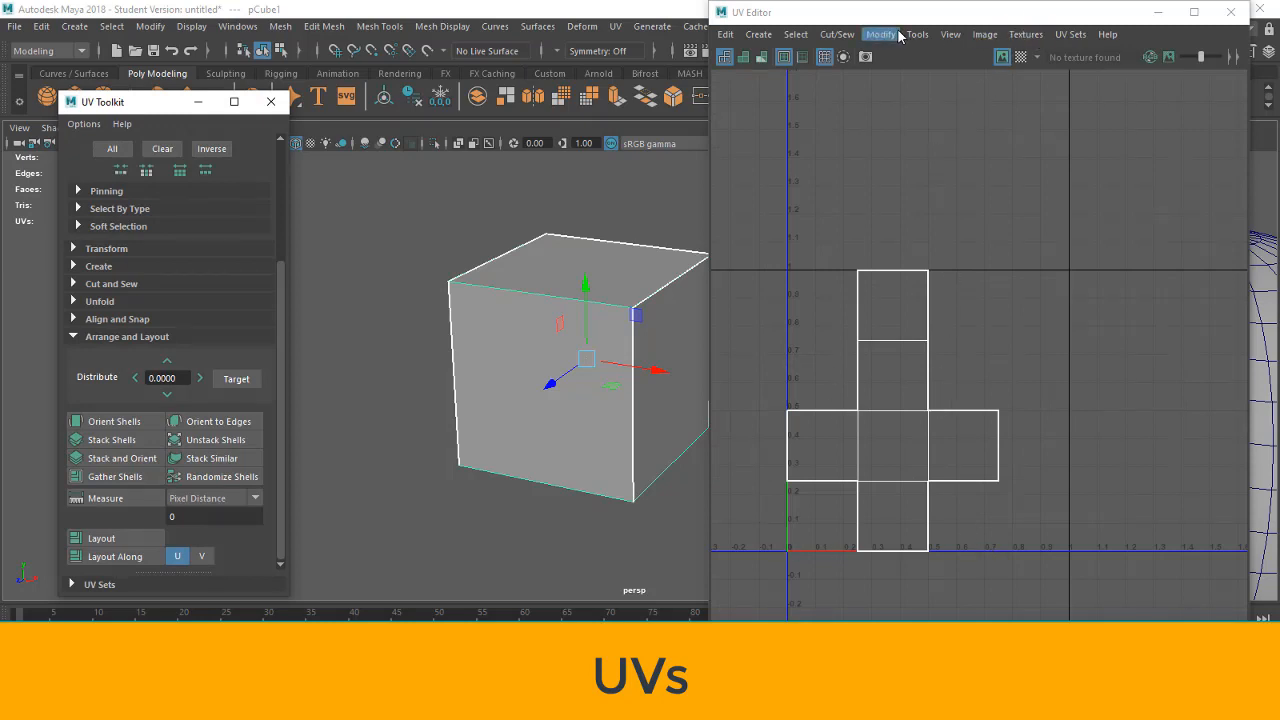
left_click(983, 36)
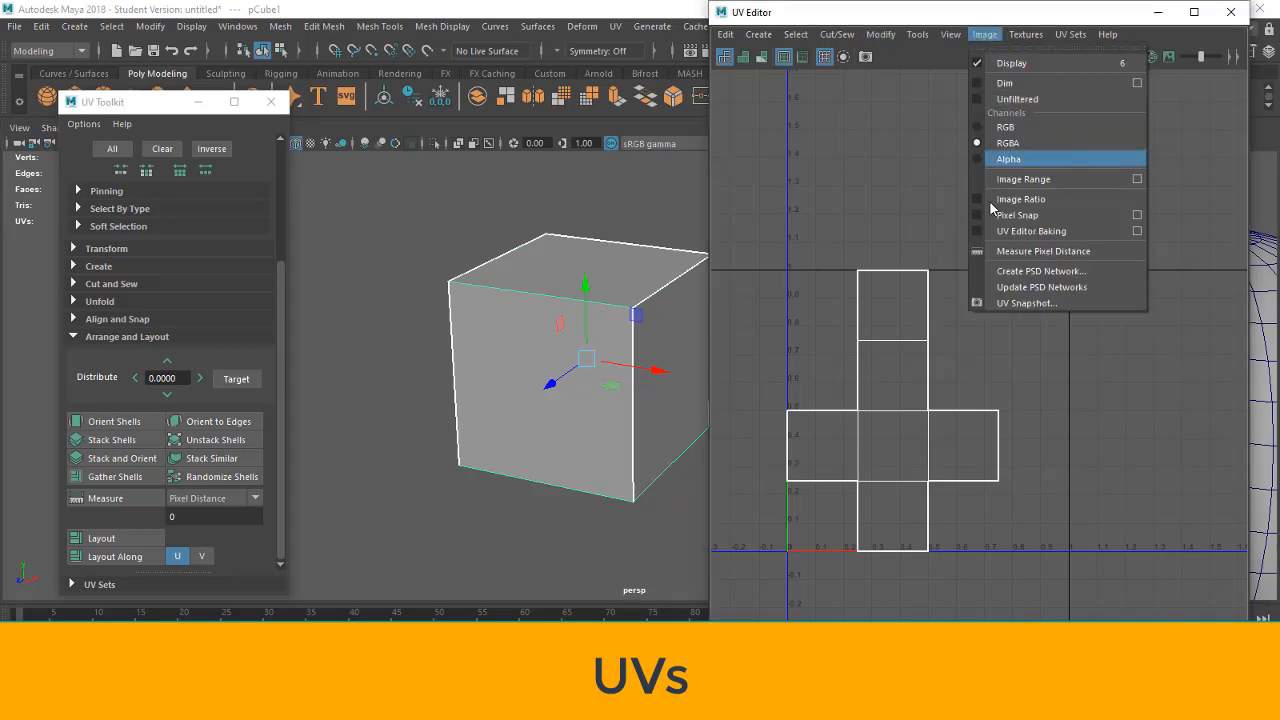
left_click(1015, 304)
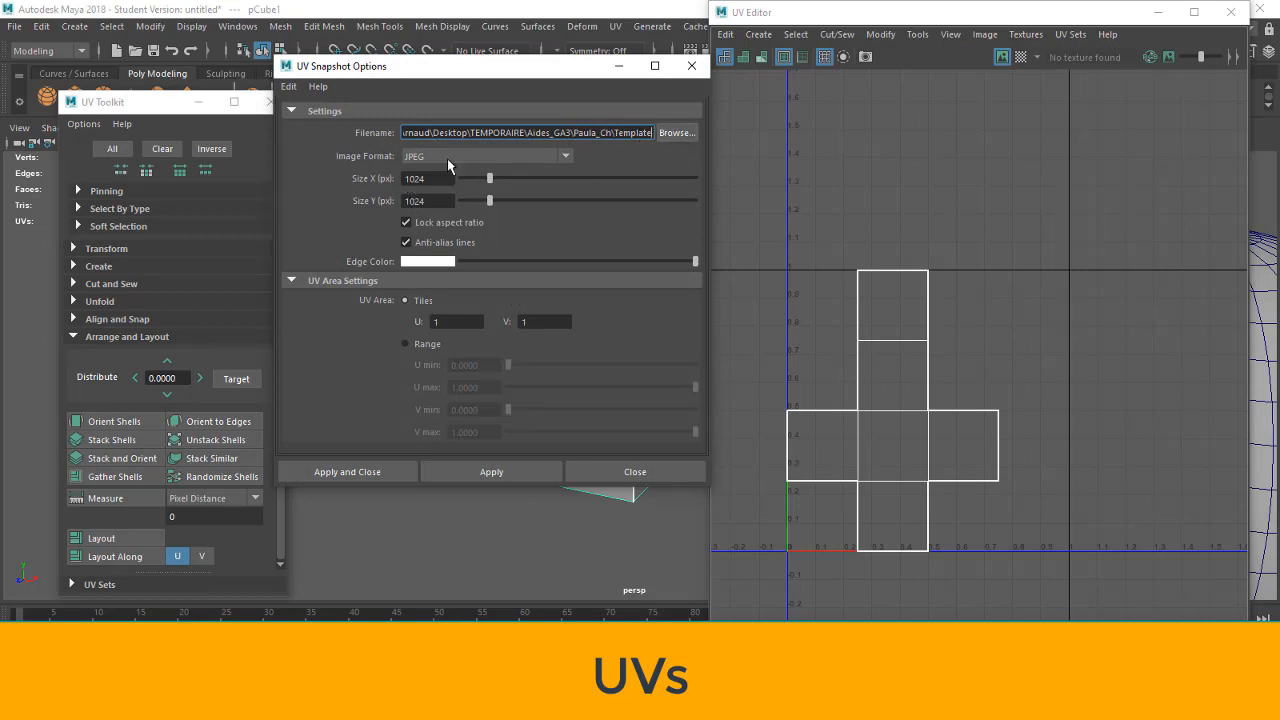
left_click(408, 156)
left_click(413, 160)
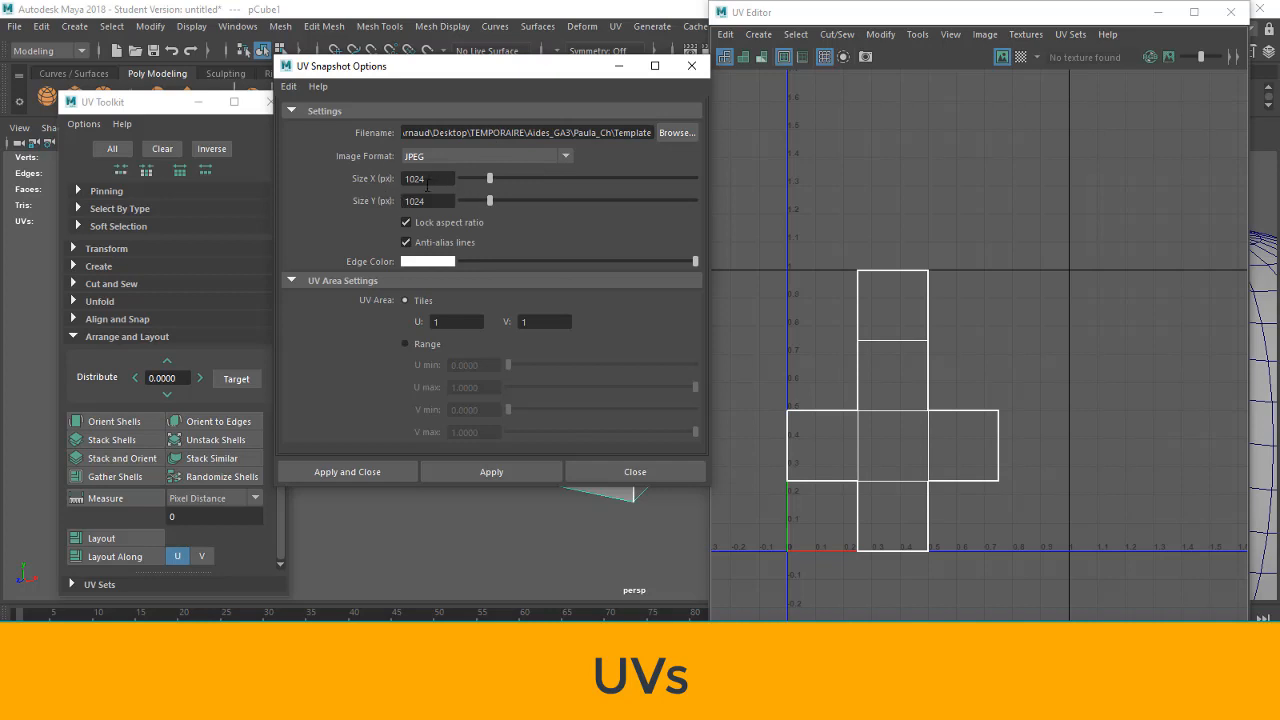
left_click_drag(427, 181, 382, 179)
left_click(447, 202)
left_click_drag(567, 70, 345, 91)
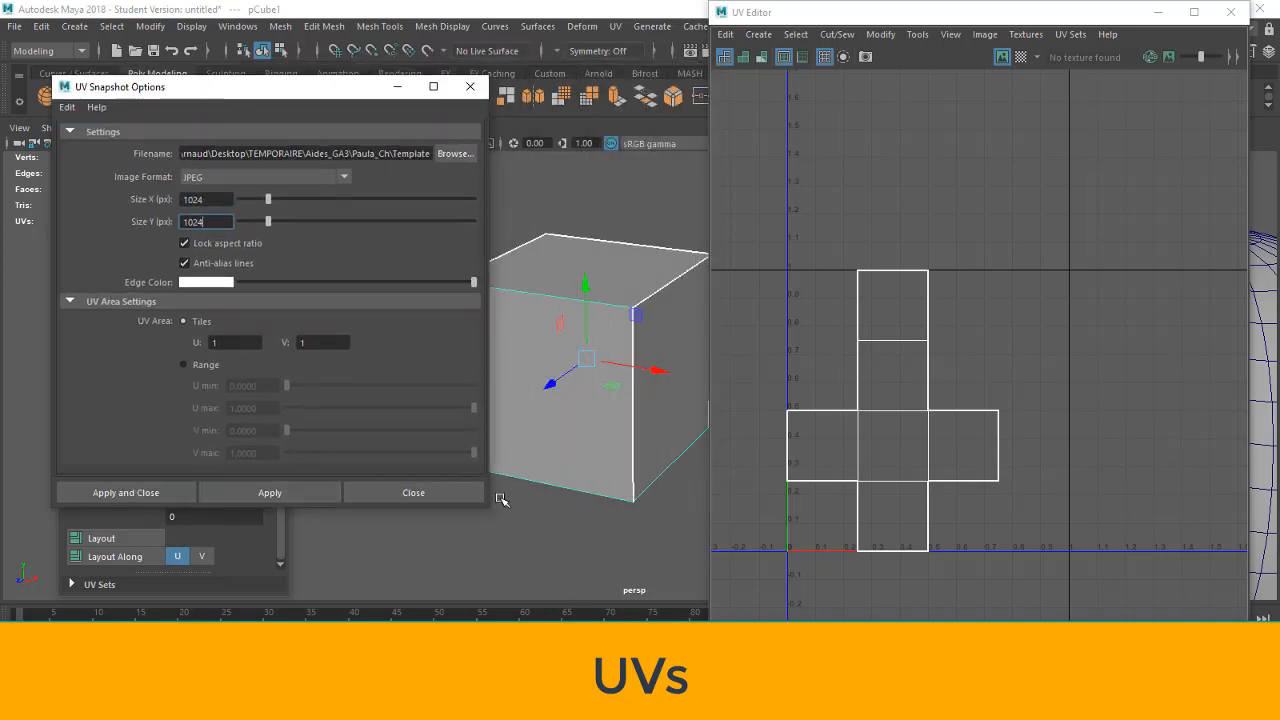
- Pick the uppermost square of the cube's UV cross to examine its matching face, return to object mode, and close the snapshot options and UV Editor
left_click(655, 370)
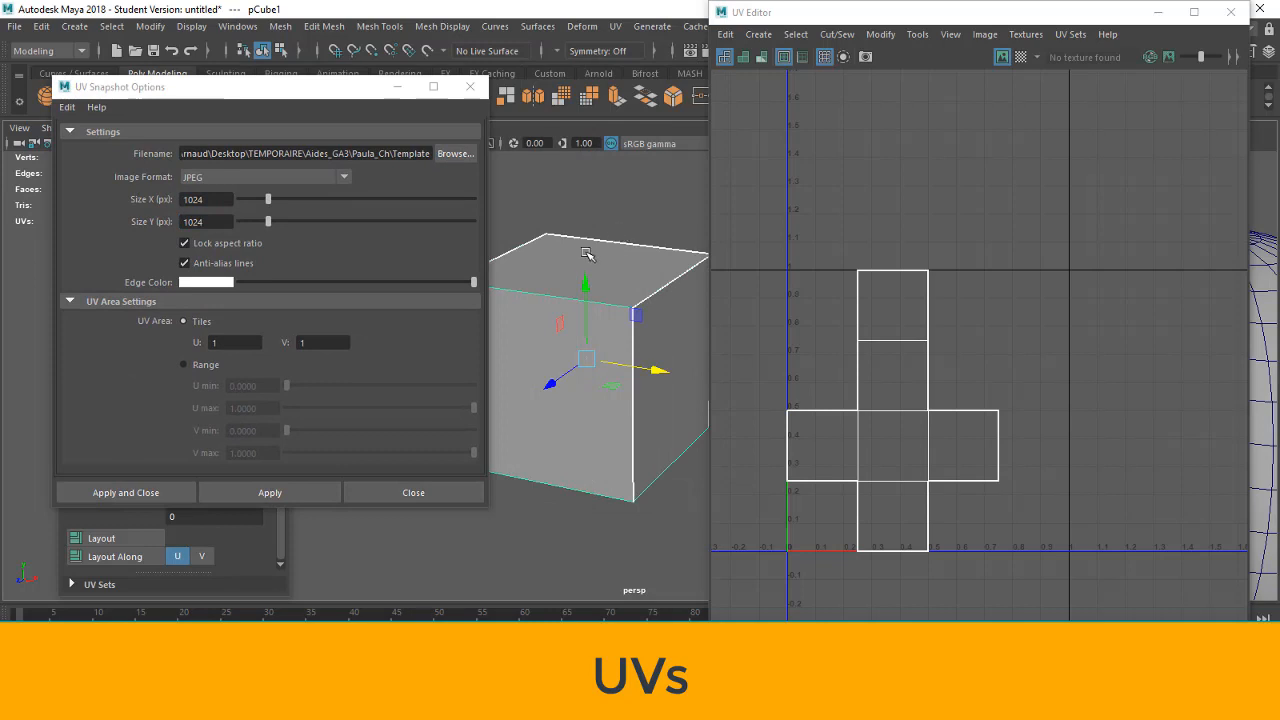
right_click_drag(589, 256, 657, 218)
right_click_drag(905, 269, 884, 328)
left_click(882, 329)
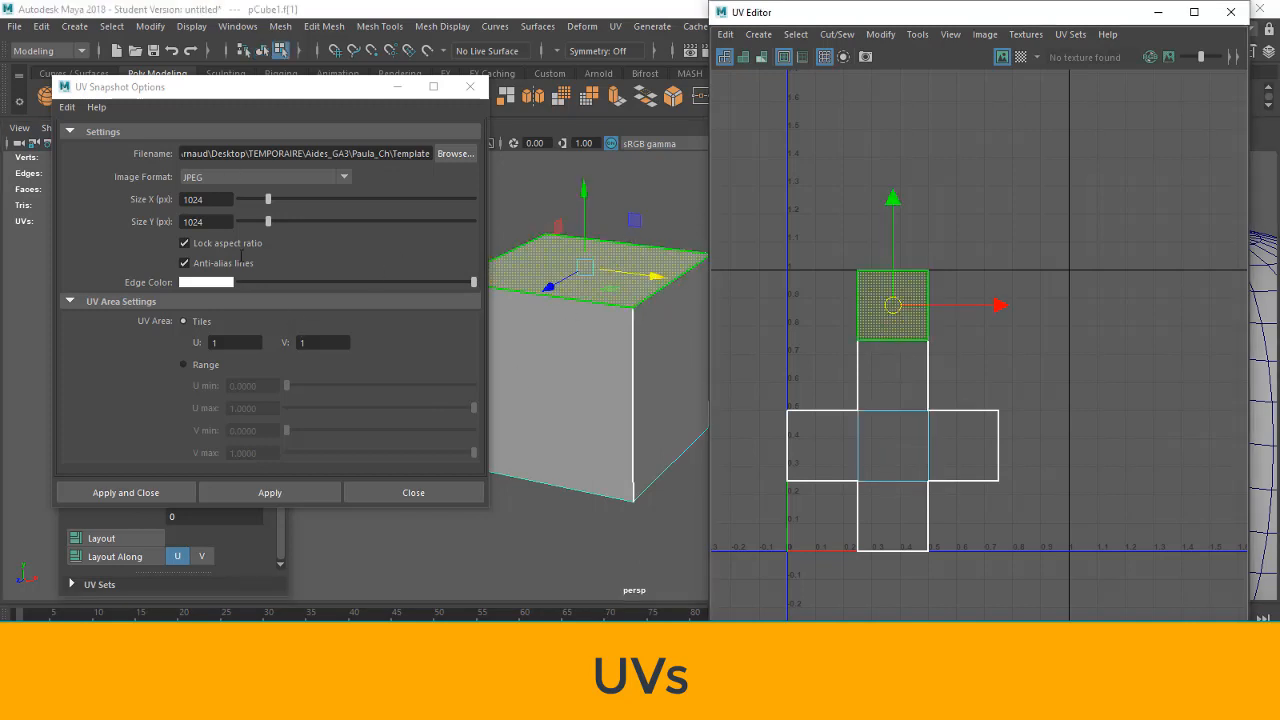
right_click_drag(625, 300, 657, 329)
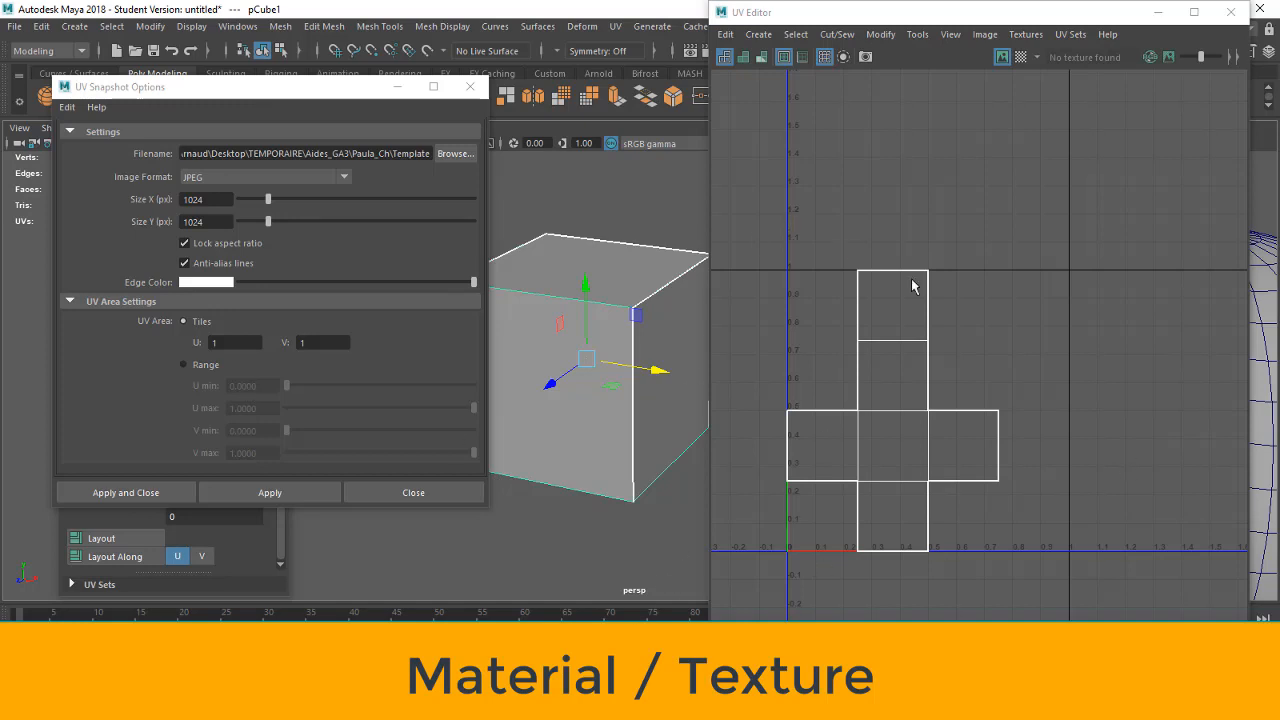
left_click(700, 50)
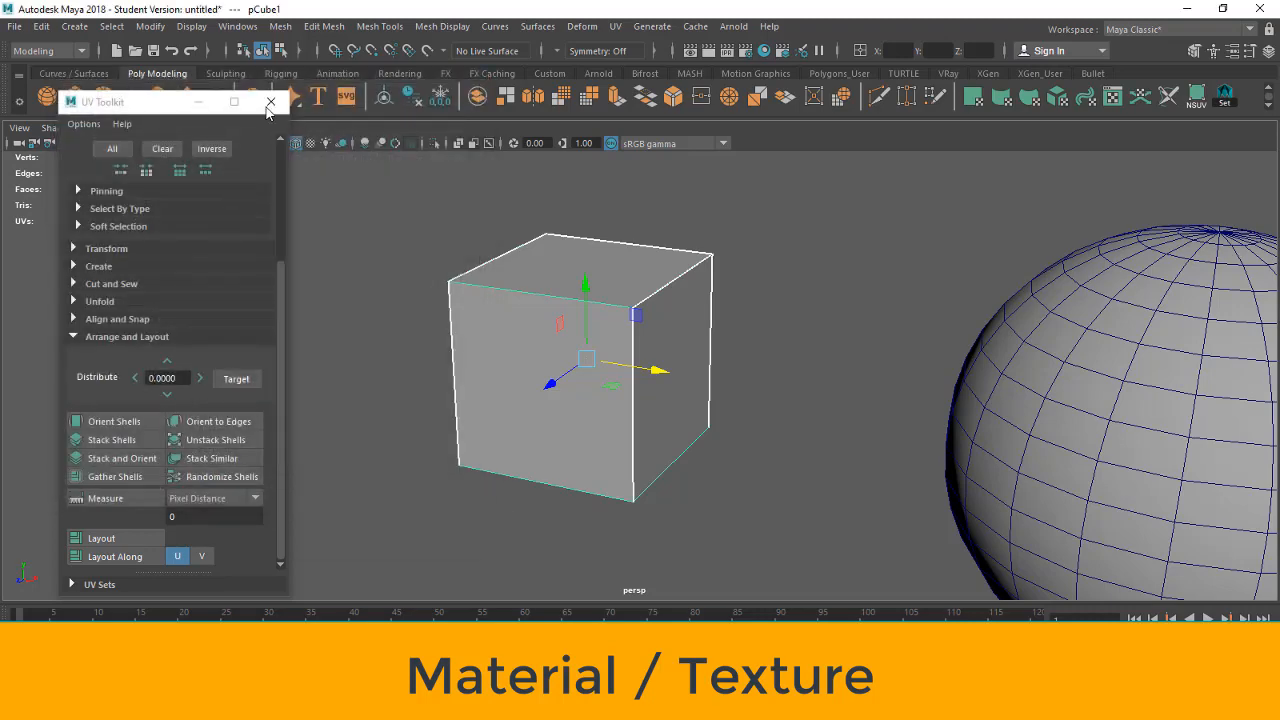
- Close the UV Toolkit and assign a new Blinn material to the cube
left_click(269, 107)
right_click_drag(443, 367, 648, 182)
scroll(806, 397, "down", 5)
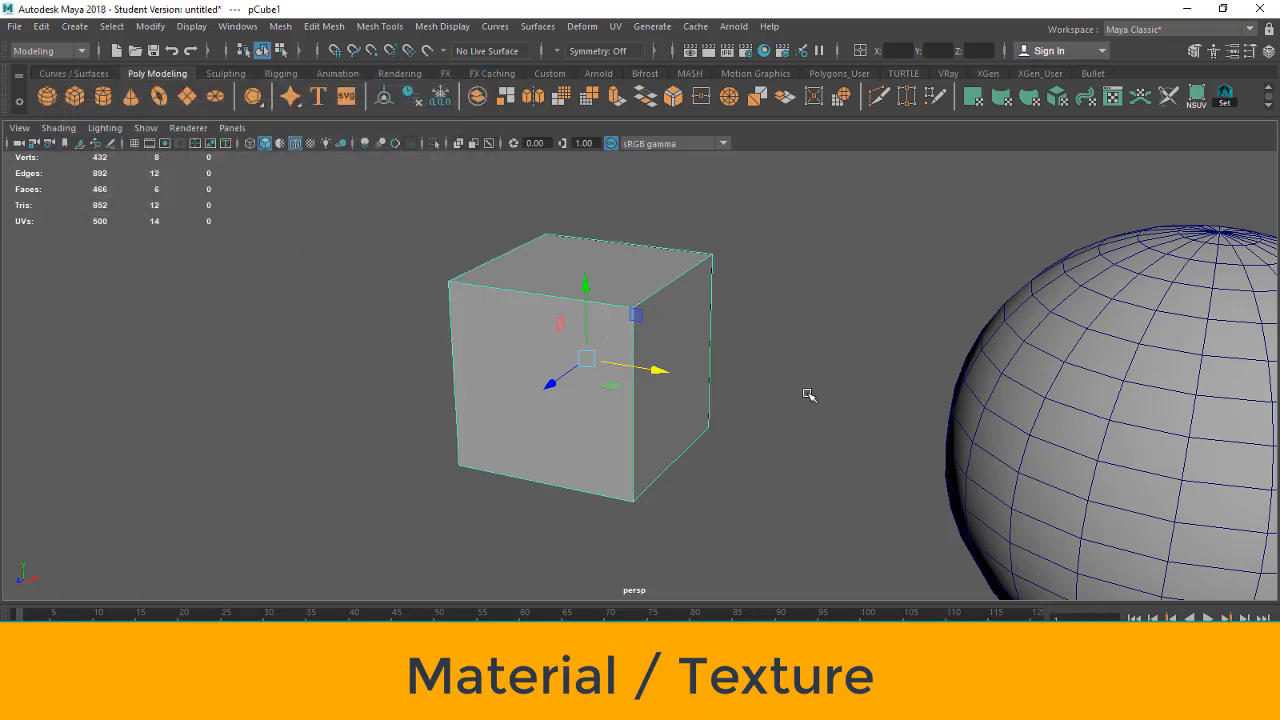
scroll(666, 391, "up", 5)
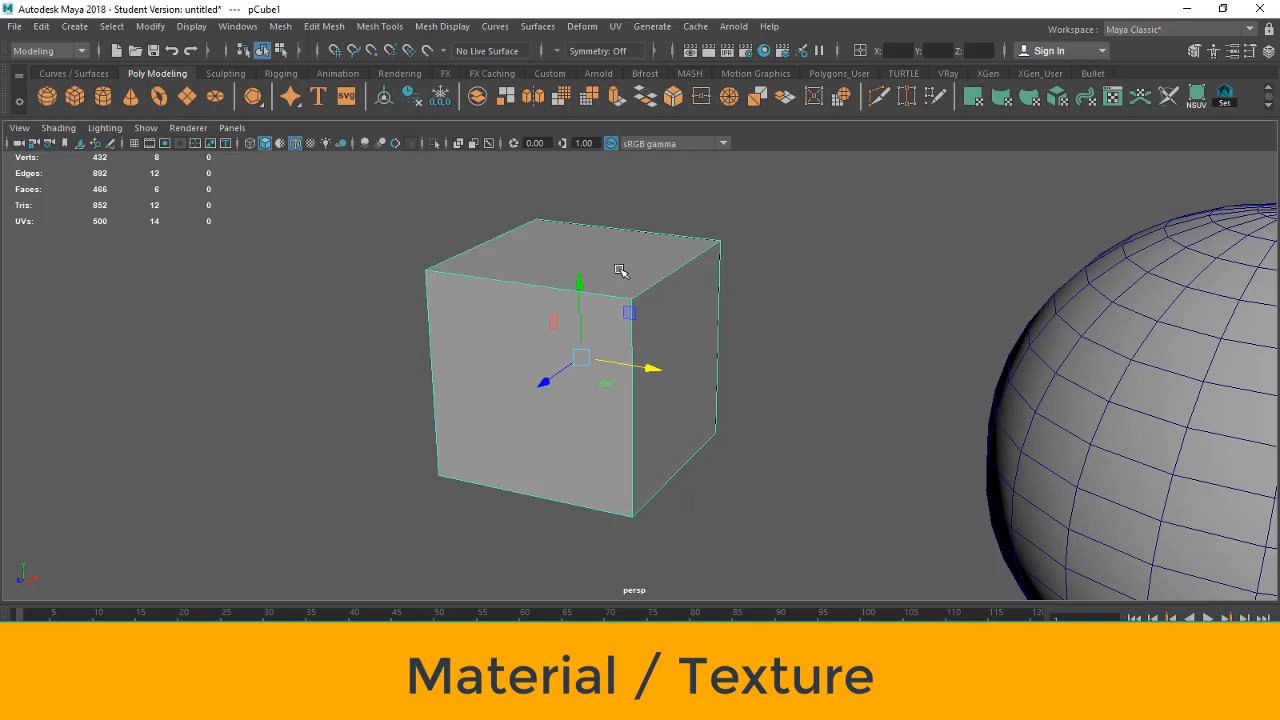
right_click(675, 228)
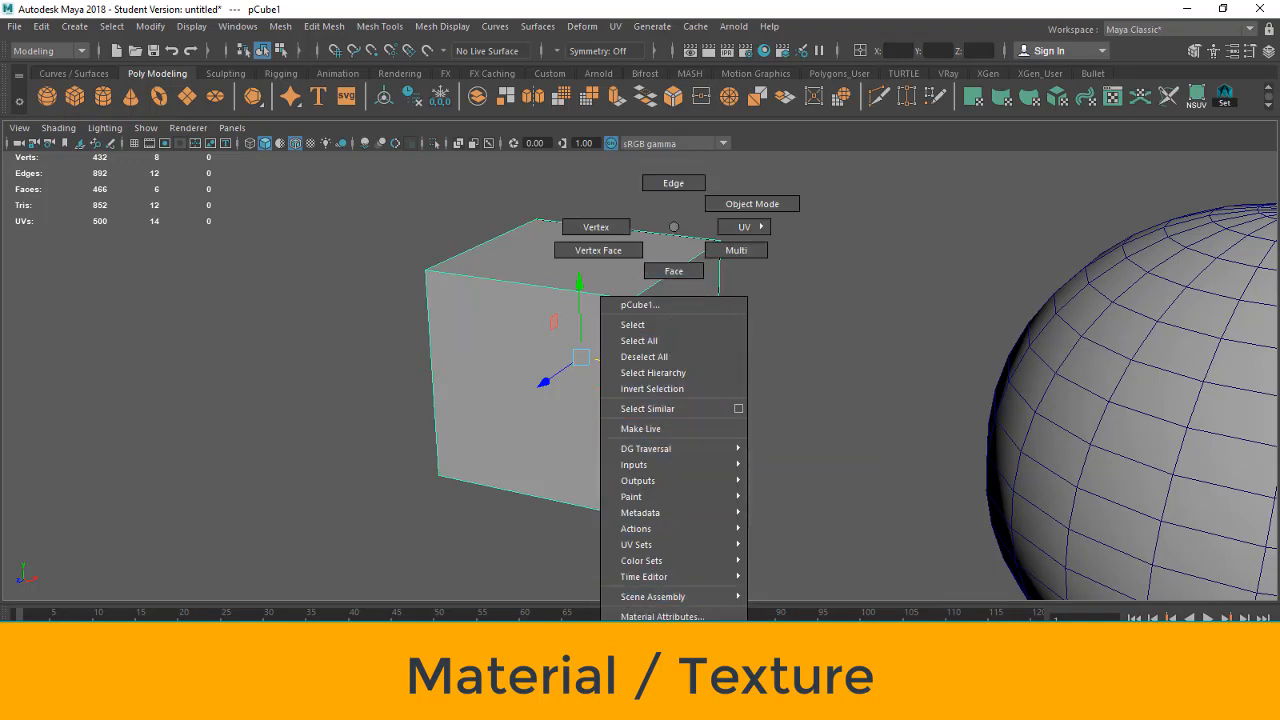
left_click(655, 636)
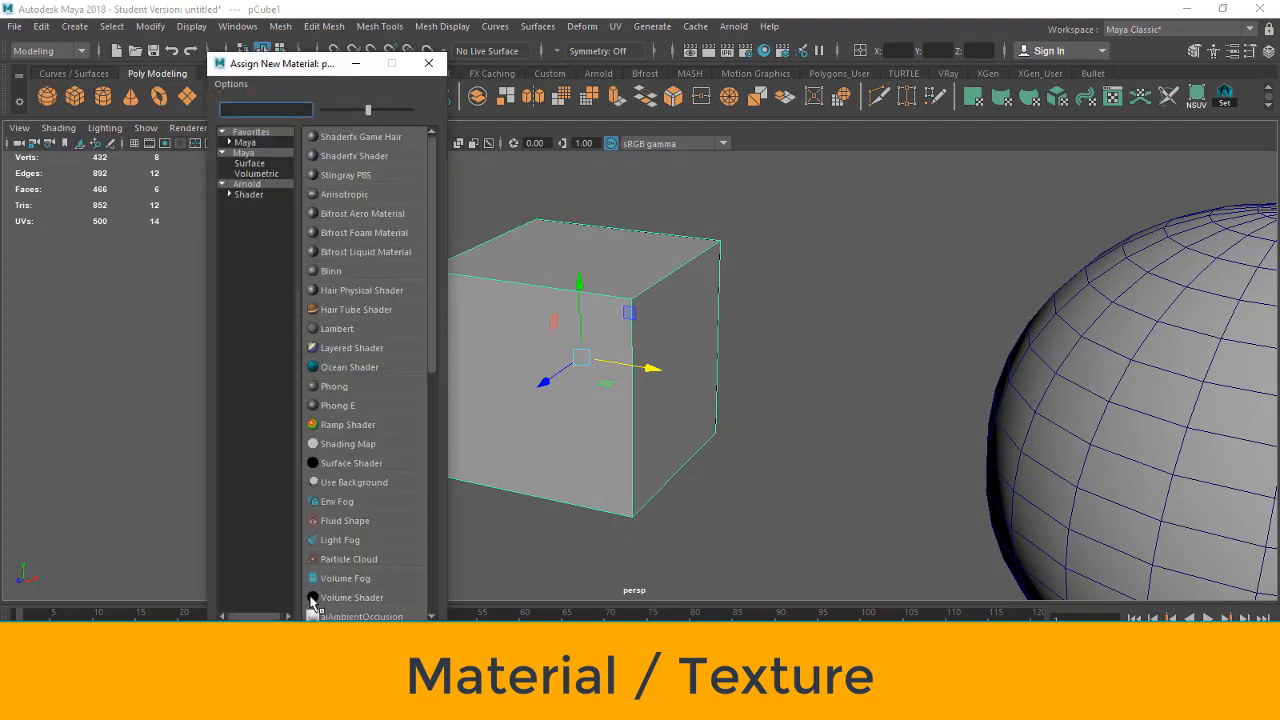
left_click(328, 272)
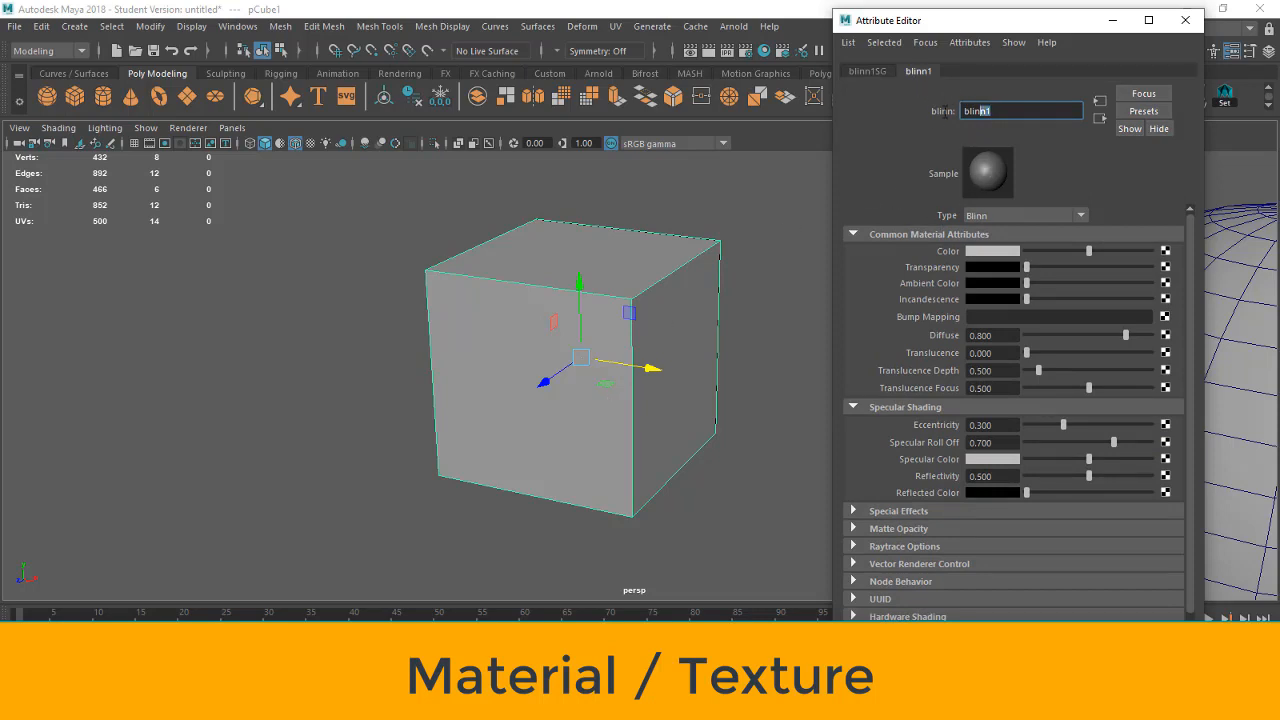
- Name the cube's new Blinn material MAT_Cube and close the attribute window
double_click(978, 111)
type("MAT_Cube")
left_click(549, 341)
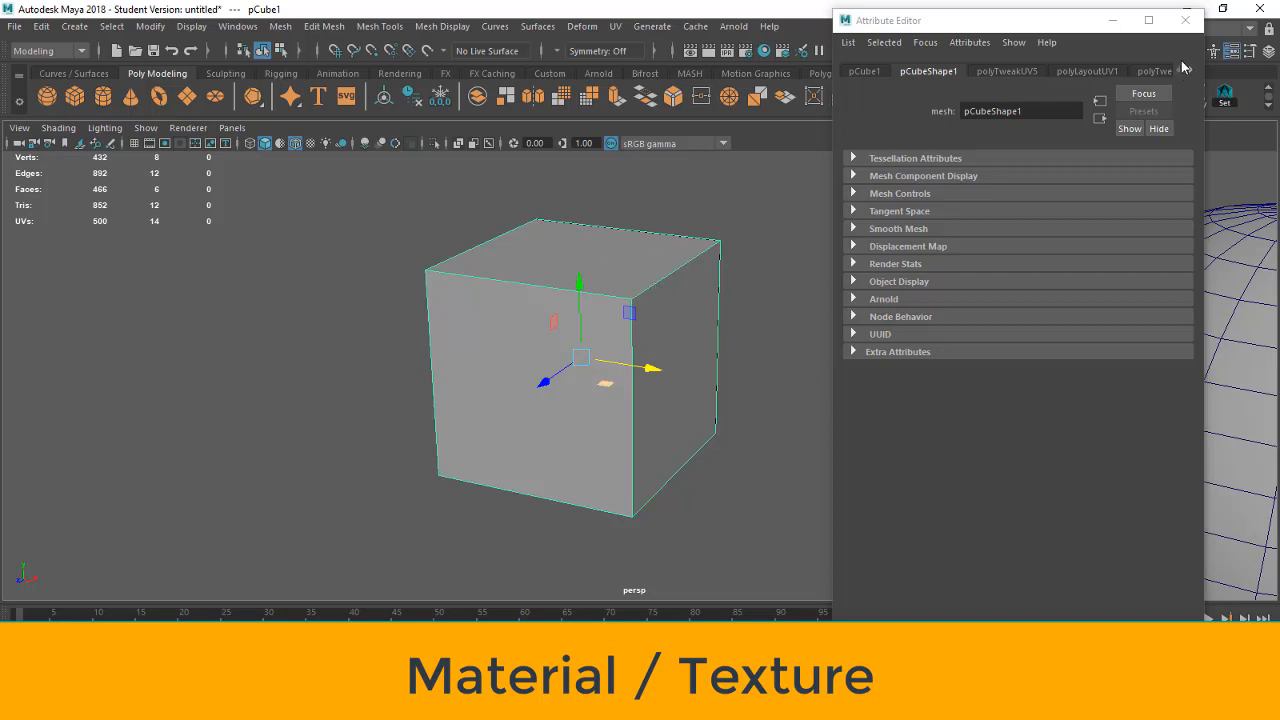
left_click(1185, 20)
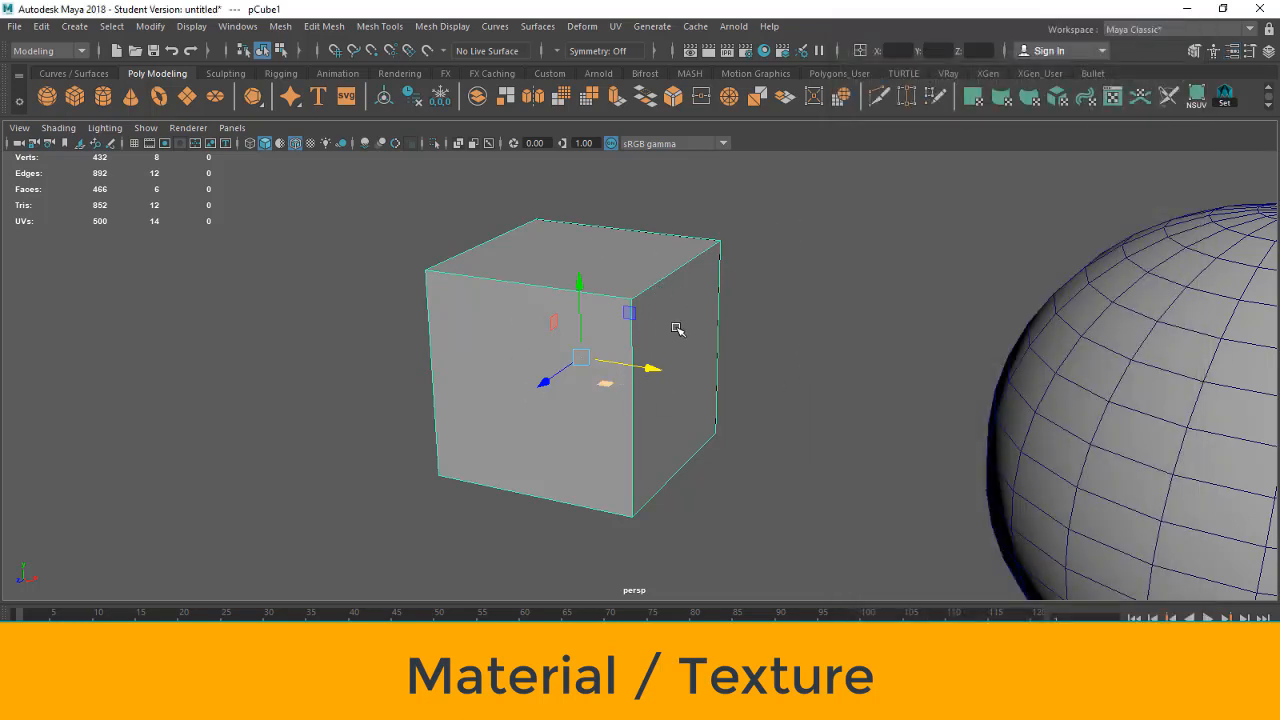
- Reopen the cube's attributes and look through its history nodes for the assigned material
left_click(744, 480)
left_click(663, 366)
left_click(1254, 54)
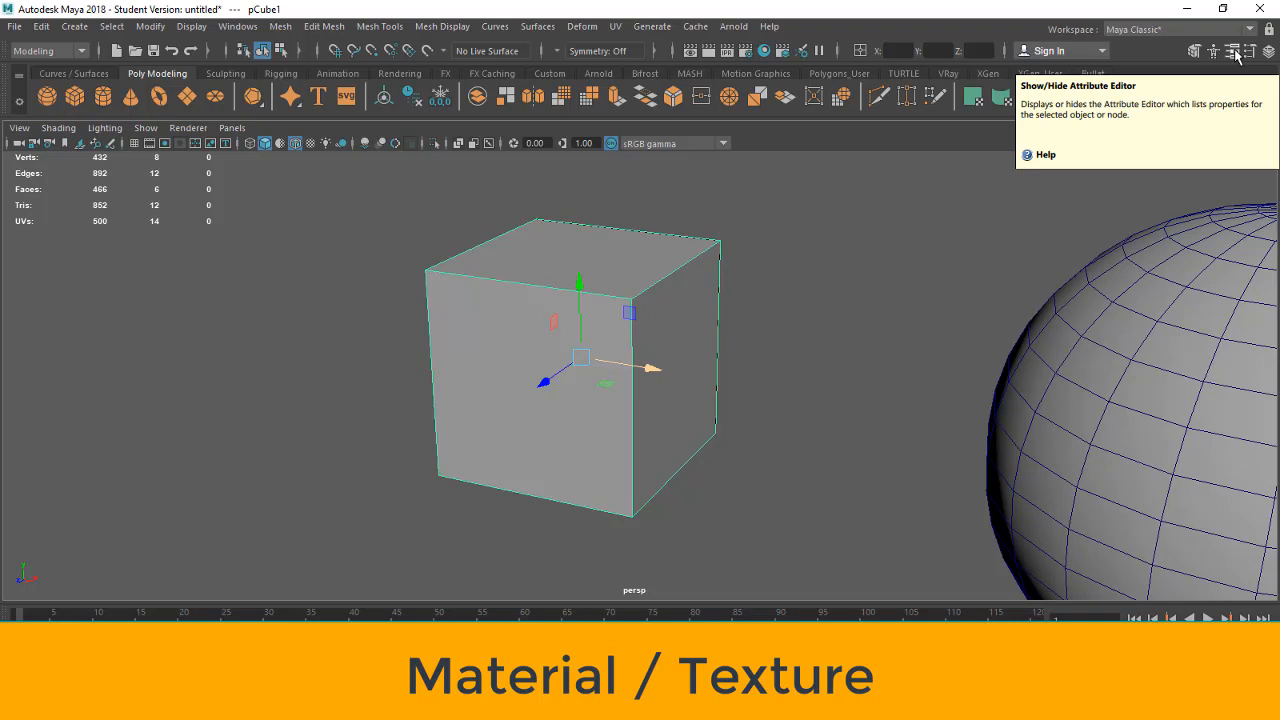
left_click(1236, 55)
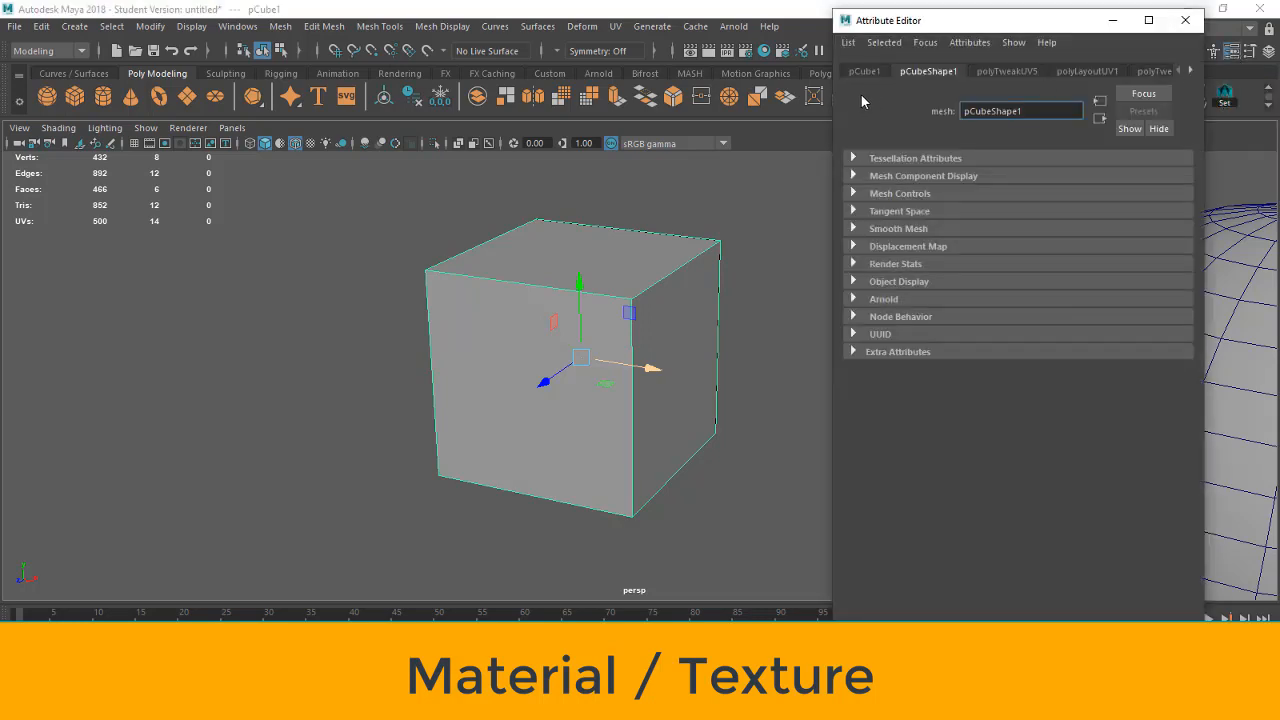
left_click(1190, 70)
left_click(1190, 70)
left_click(1190, 70)
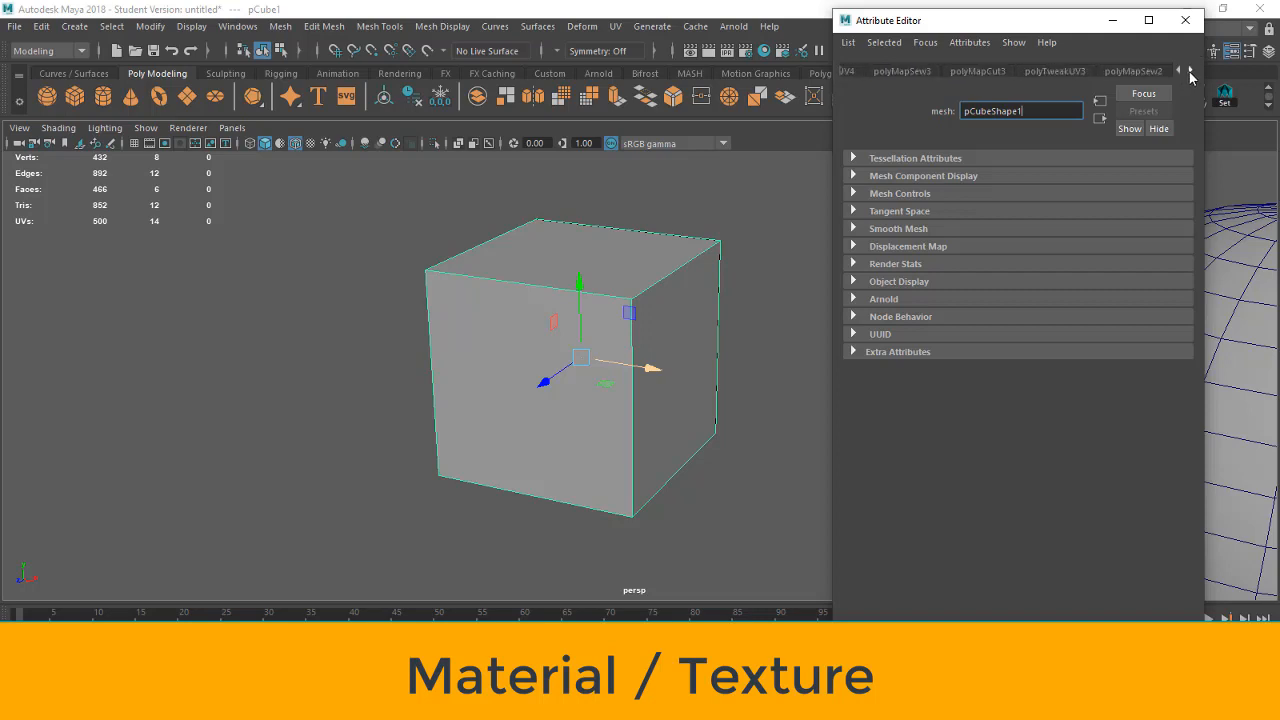
left_click(1190, 70)
left_click(1190, 70)
left_click(1190, 70)
- Freeze the cube's transformations and delete its construction history to clear the extra nodes from its attributes
left_click(443, 101)
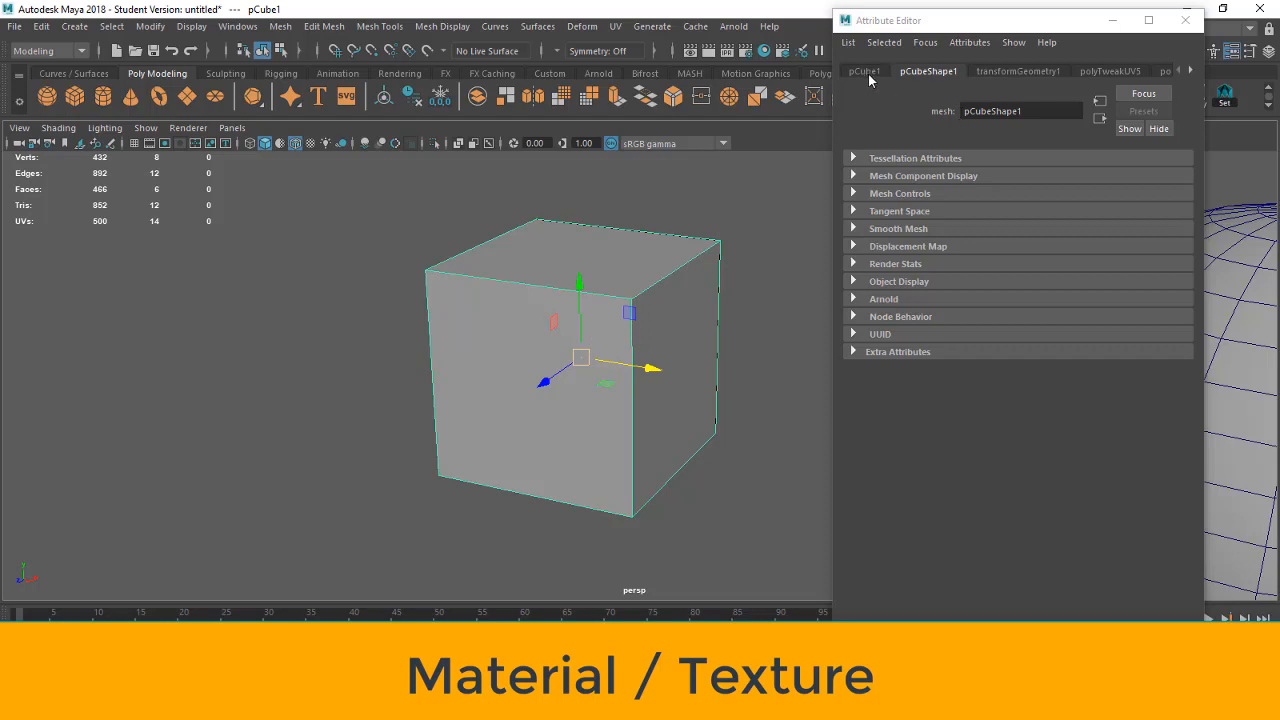
left_click(983, 71)
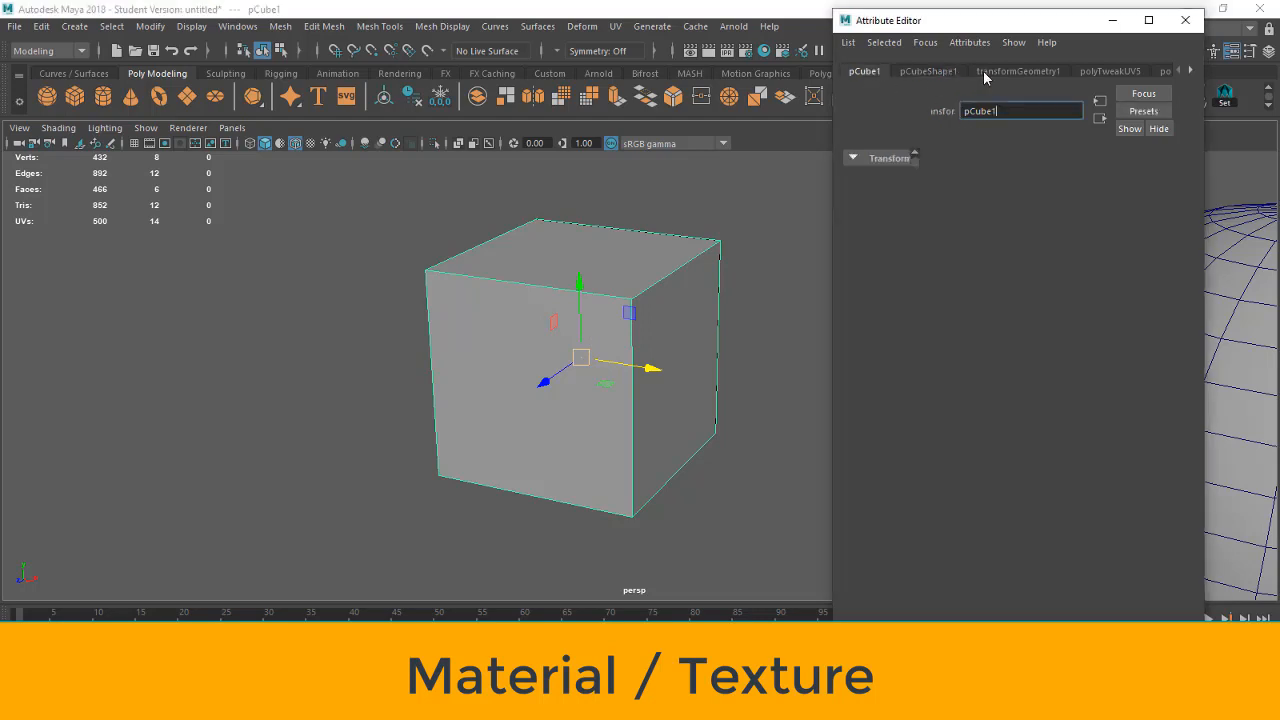
left_click(1110, 71)
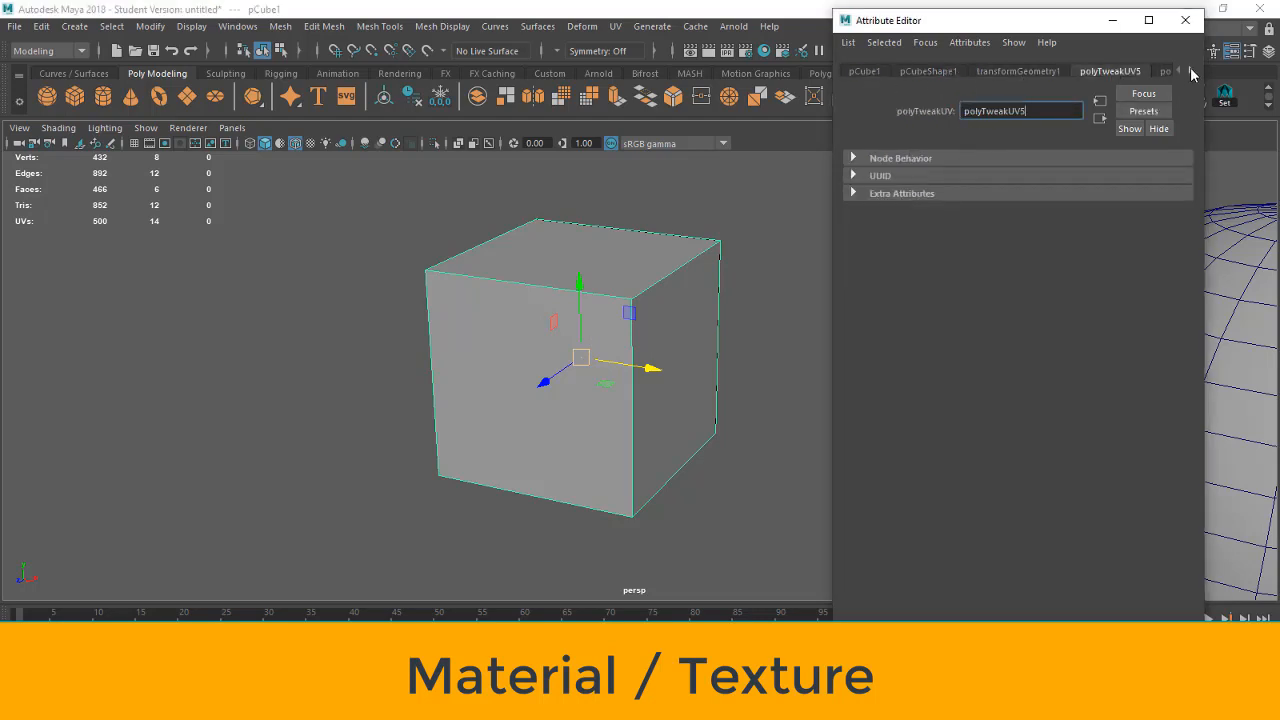
left_click(1190, 69)
left_click(1190, 69)
left_click(1190, 69)
left_click(1190, 69)
left_click(1190, 69)
left_click(1190, 69)
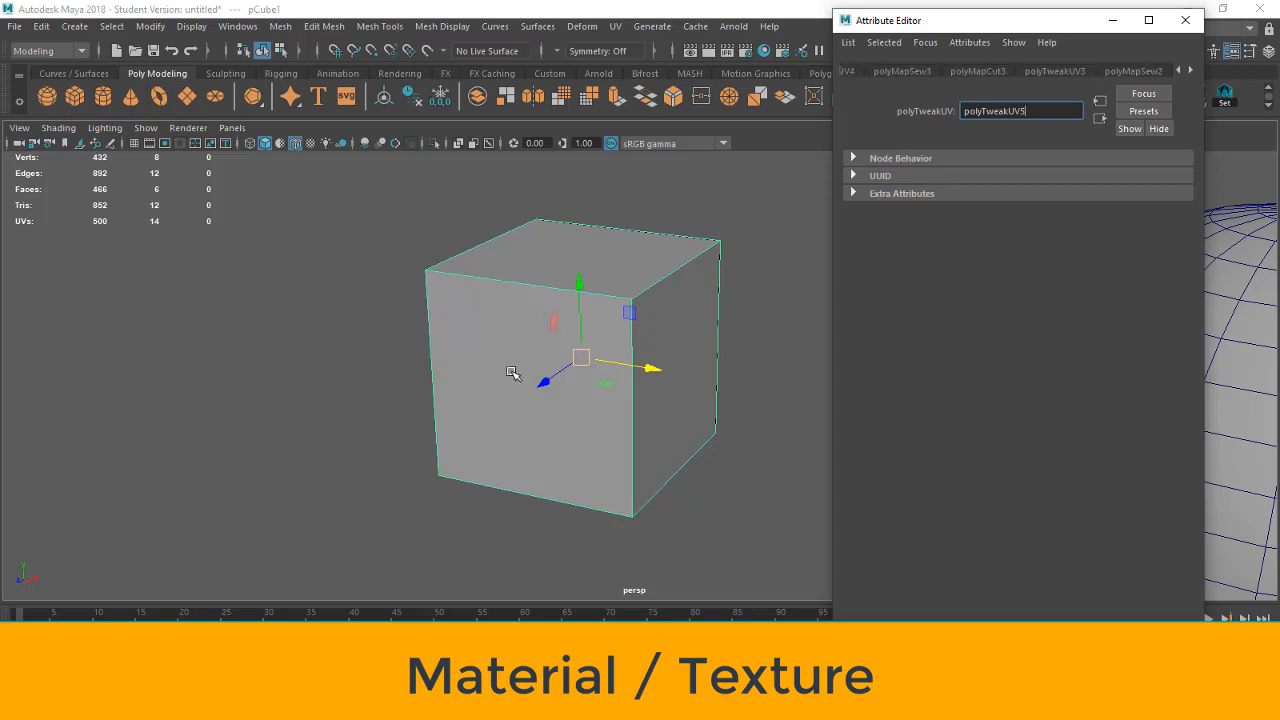
left_click(628, 313)
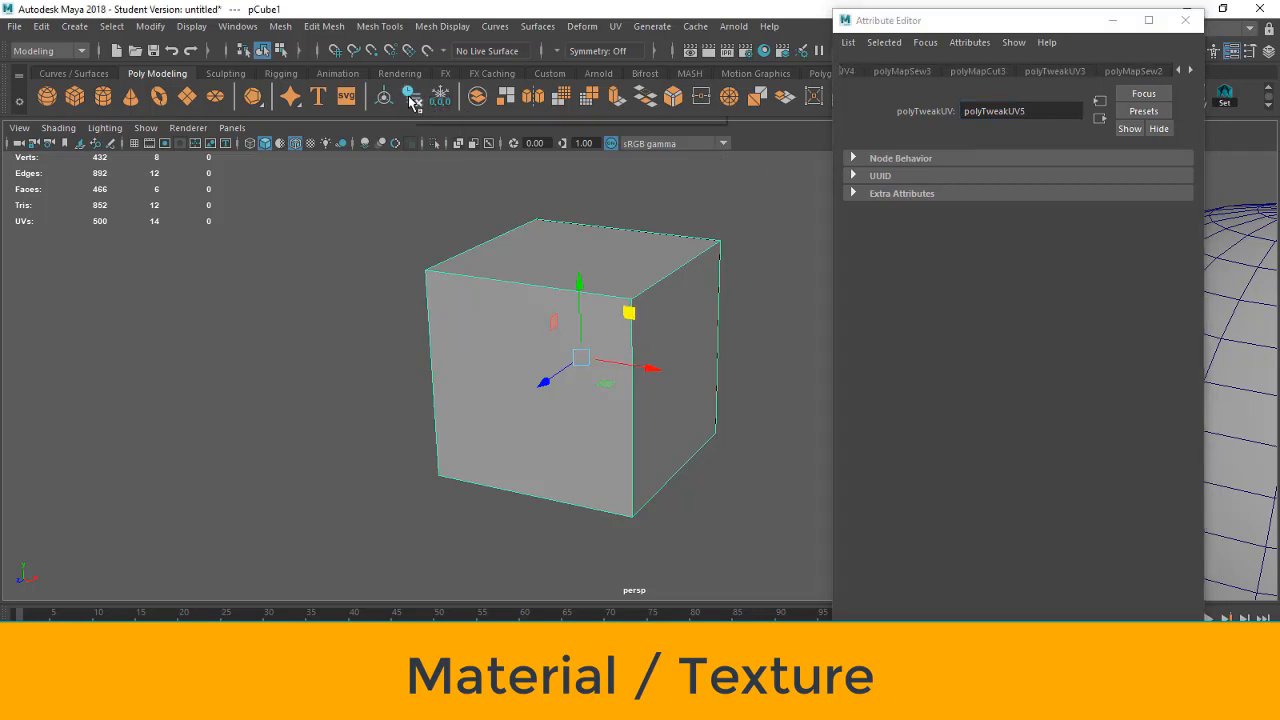
left_click(411, 97)
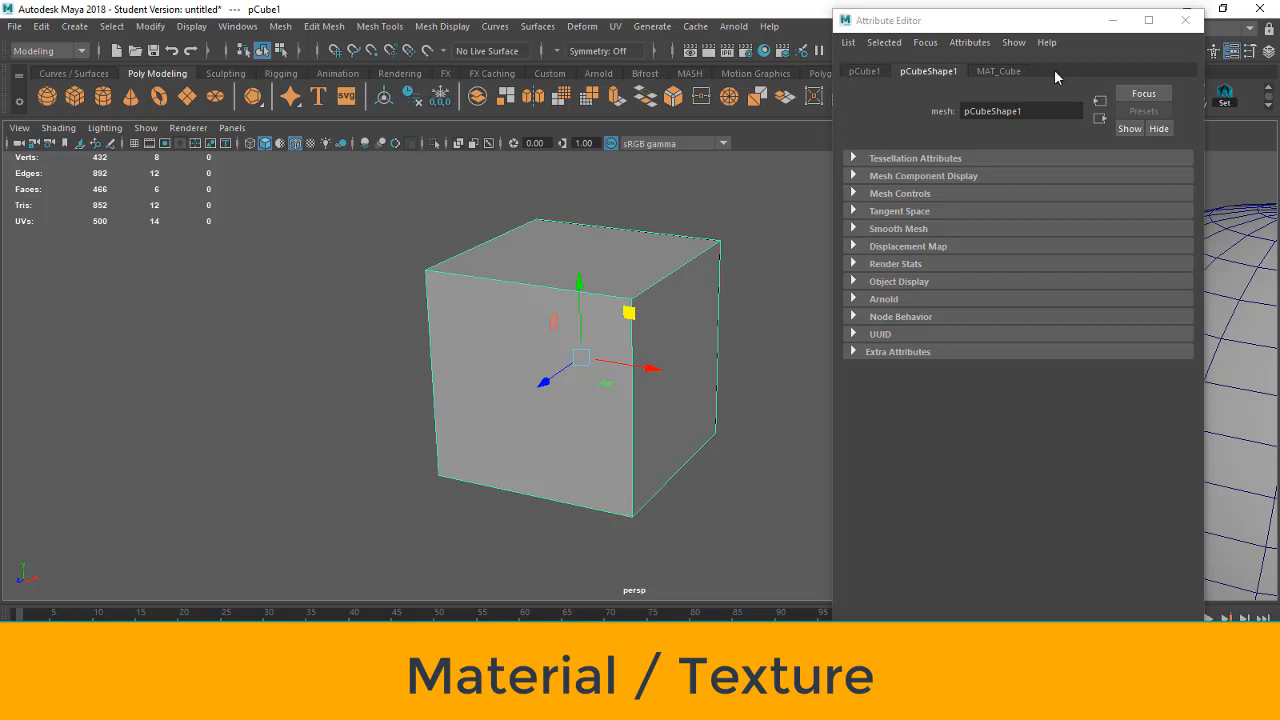
- Connect a File texture node to the Color attribute of MAT_Cube
left_click(986, 70)
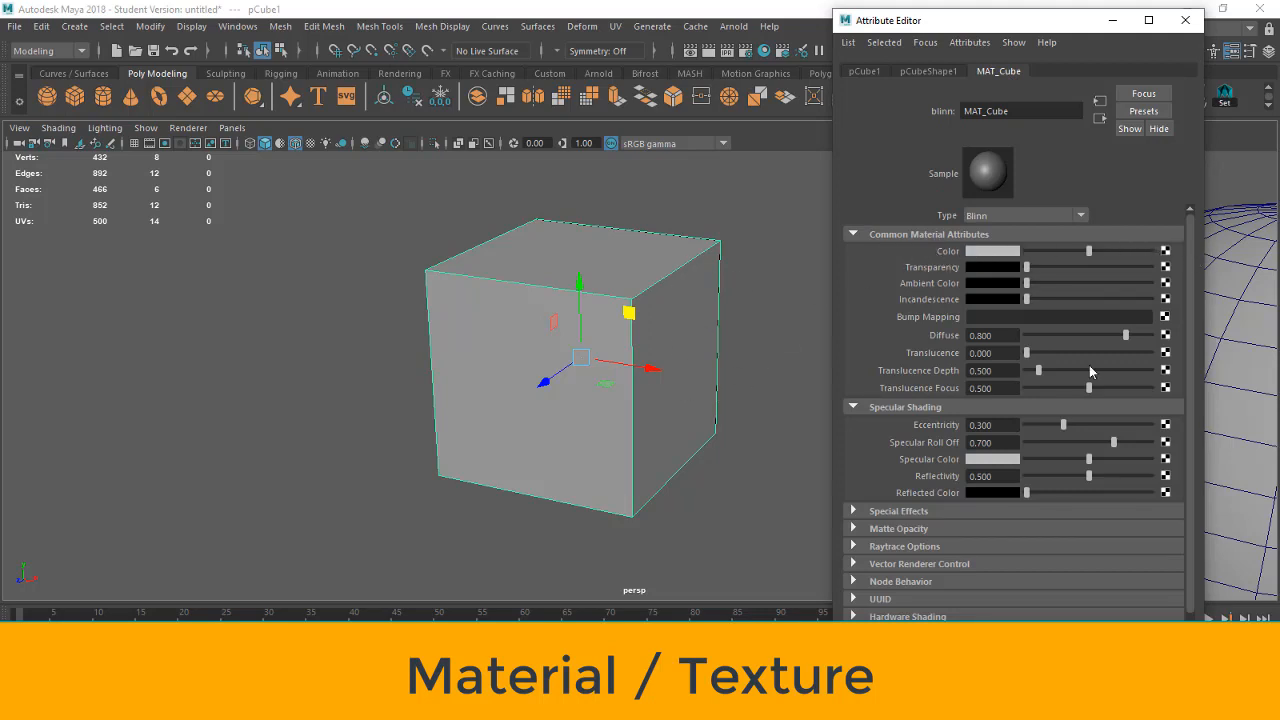
left_click(1166, 251)
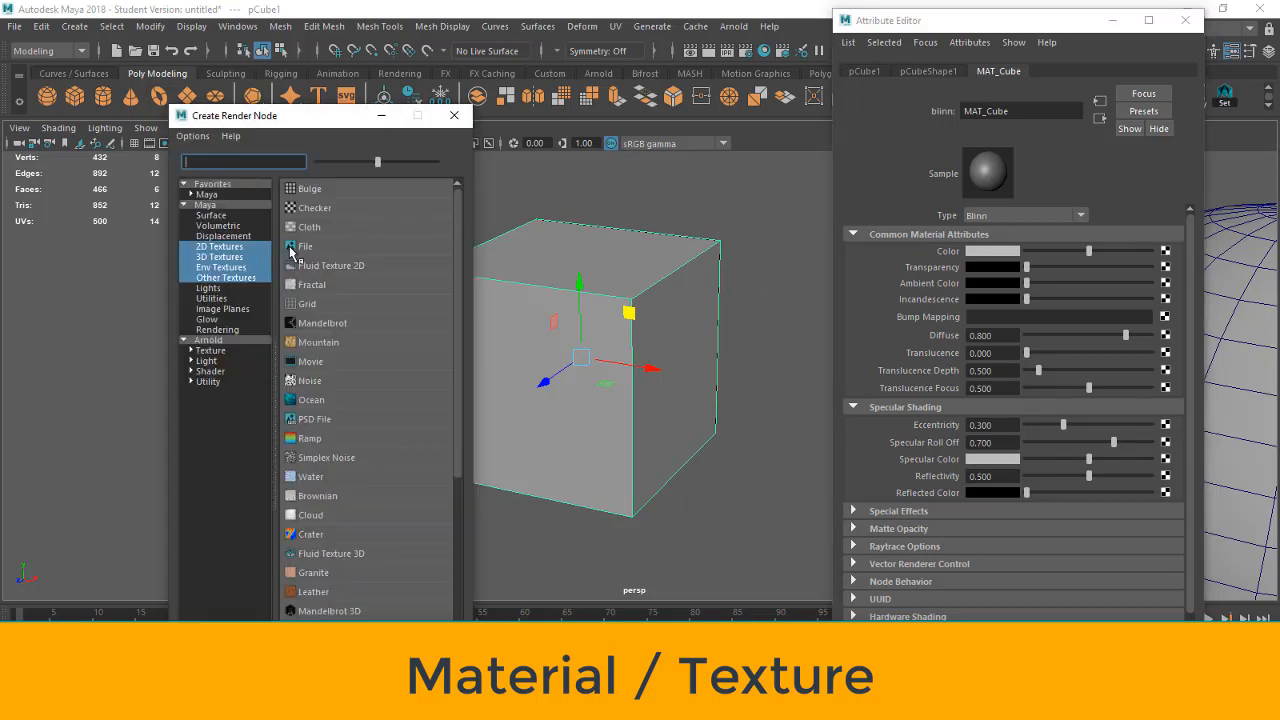
left_click(306, 248)
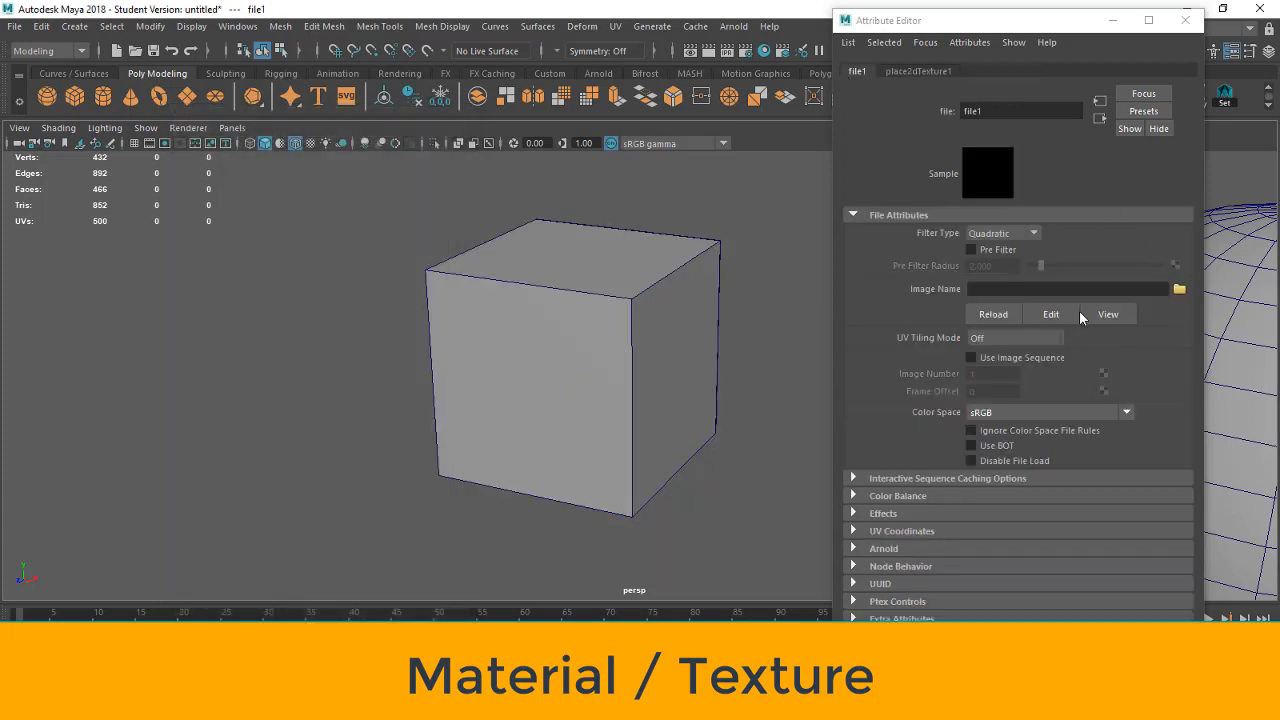
- Review the file texture's 2D placement attributes and image settings, and close the attribute window
left_click(899, 72)
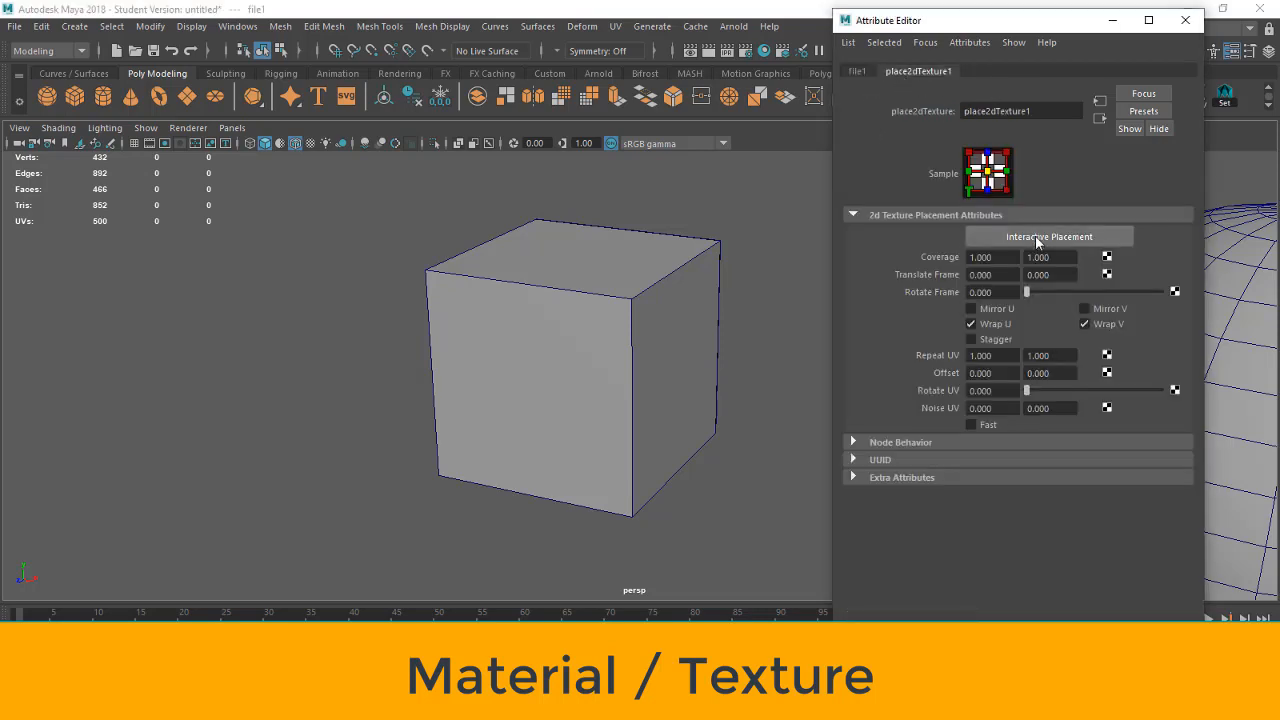
left_click(862, 72)
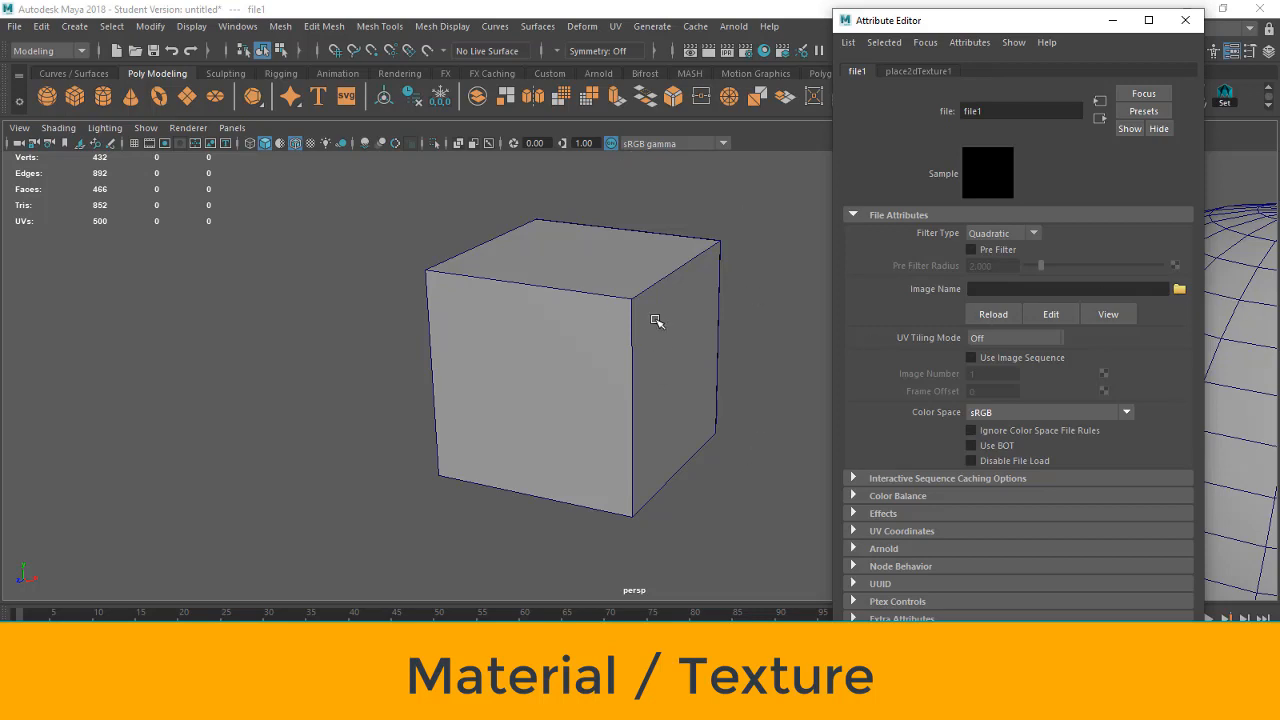
left_click(1186, 20)
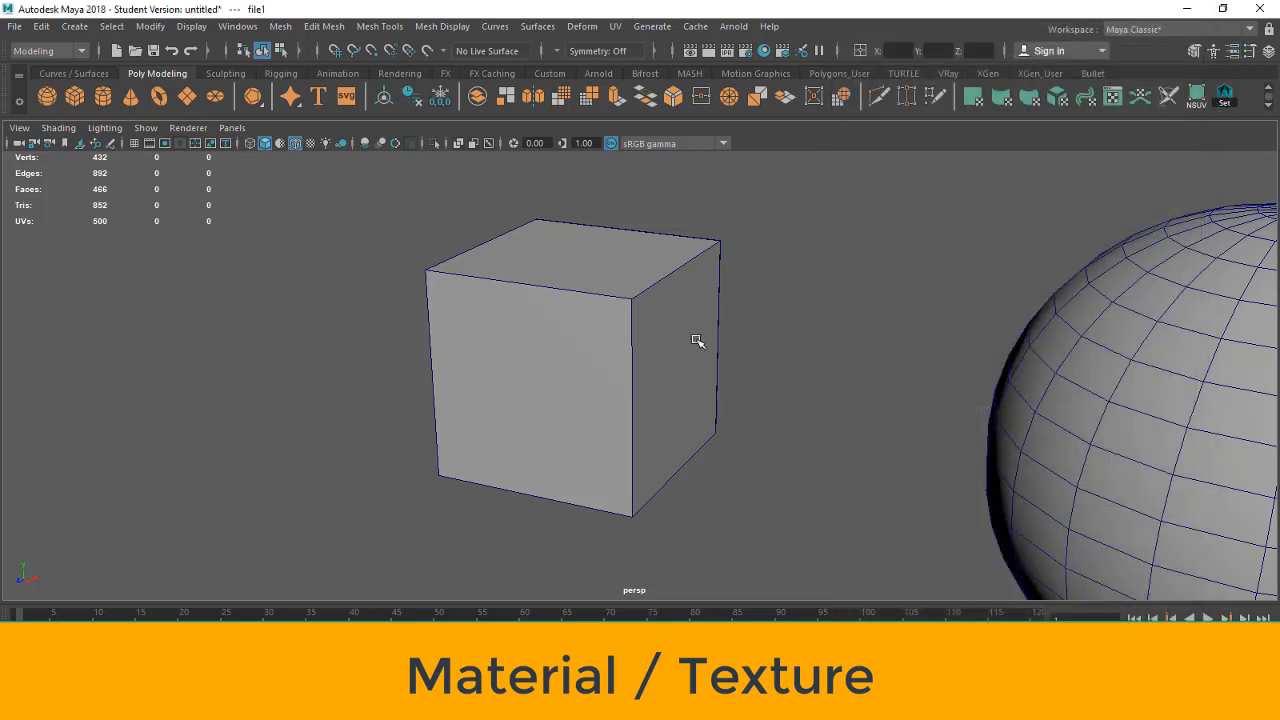